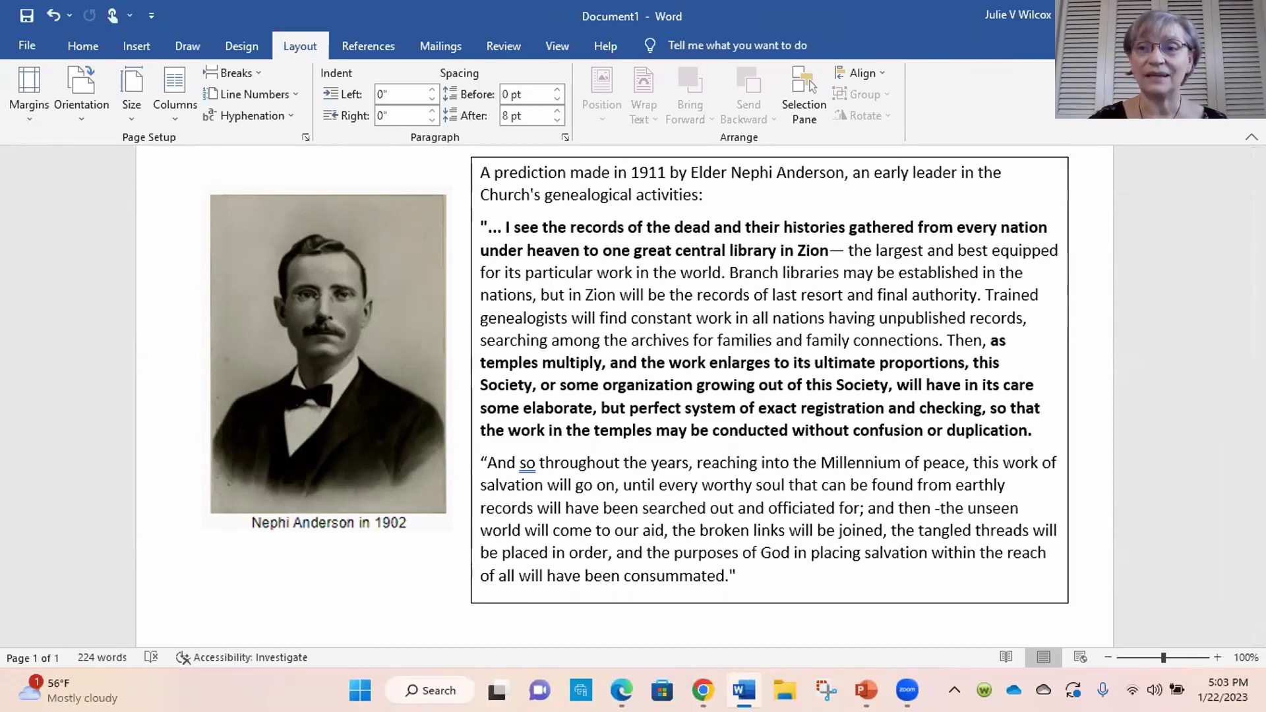
Close the Word document without saving it and keep the last copied item
key(ctrl+w)
key(n)
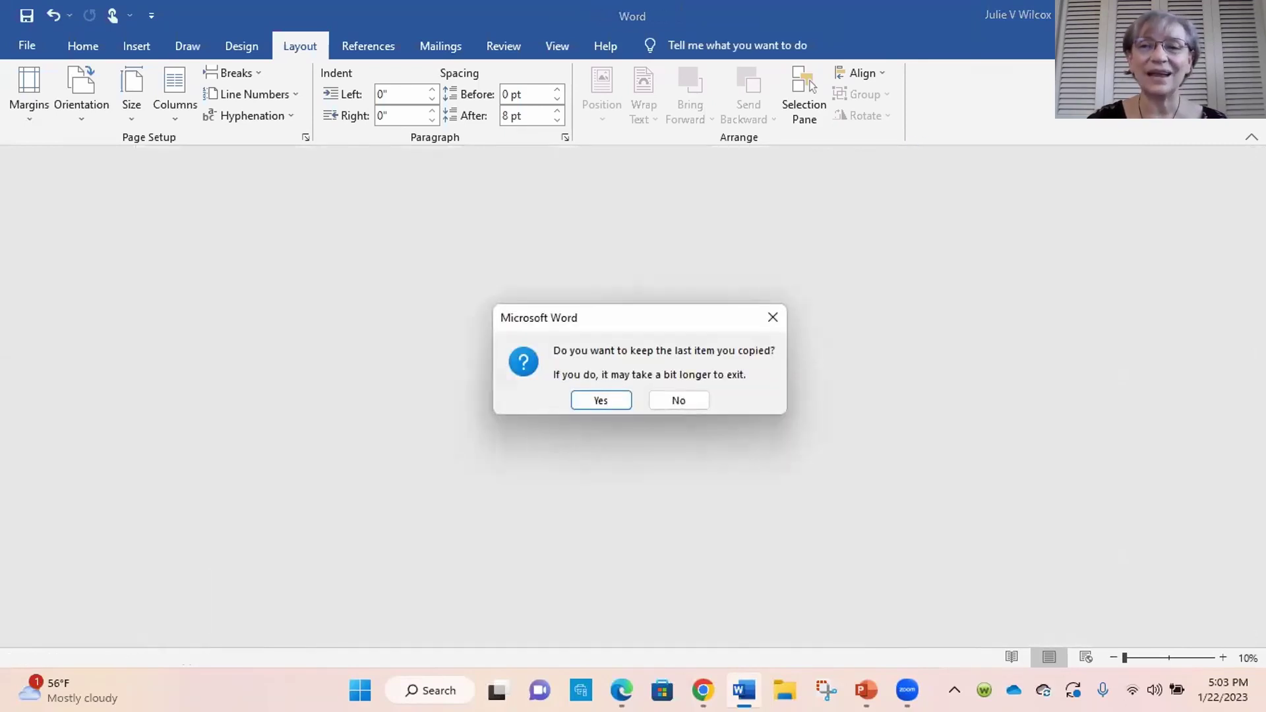
click(606, 403)
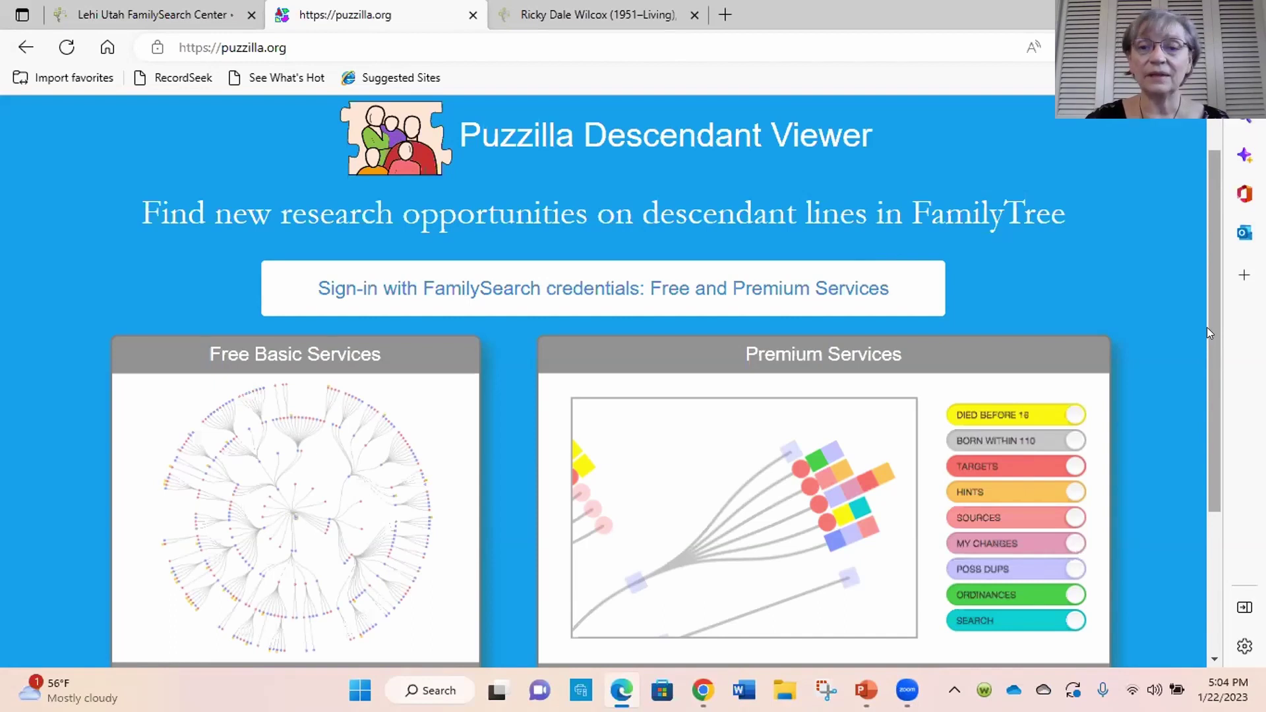
Review the free and premium services on the Puzzilla home page and sign in with FamilySearch credentials
drag(1207, 328, 1200, 422)
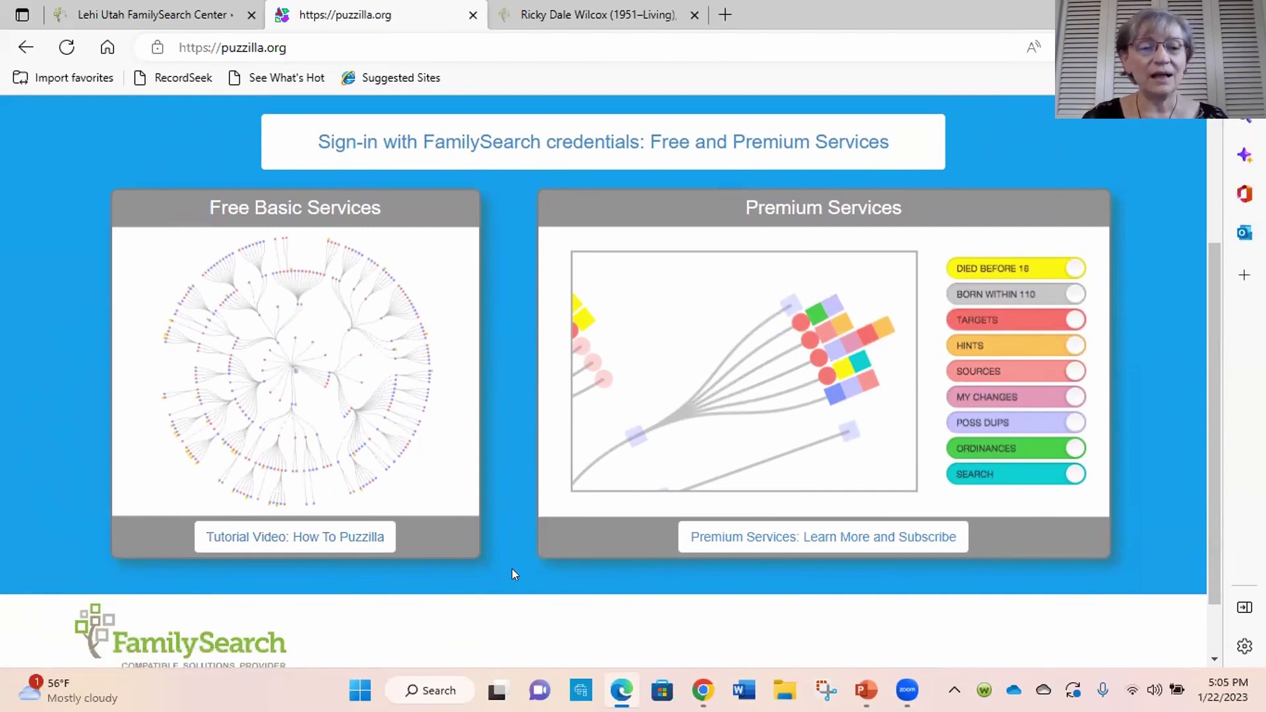
scroll(513, 569, down, 2)
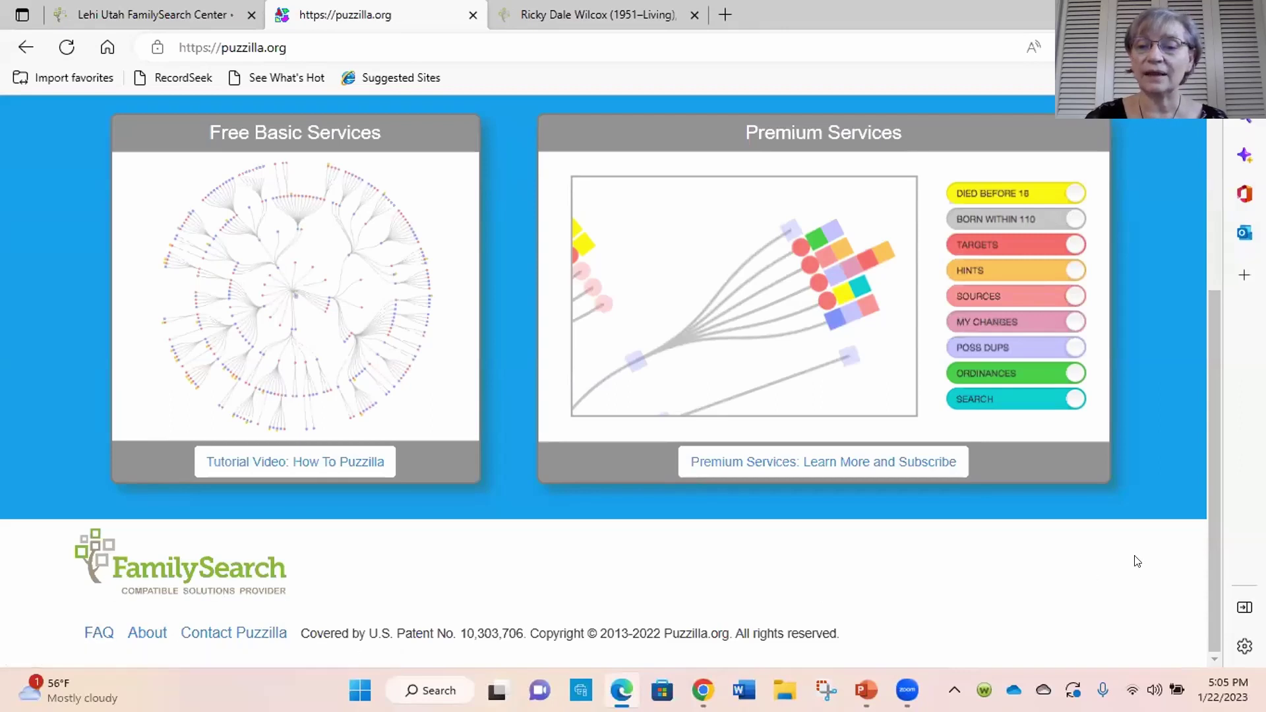
scroll(1137, 562, up, 5)
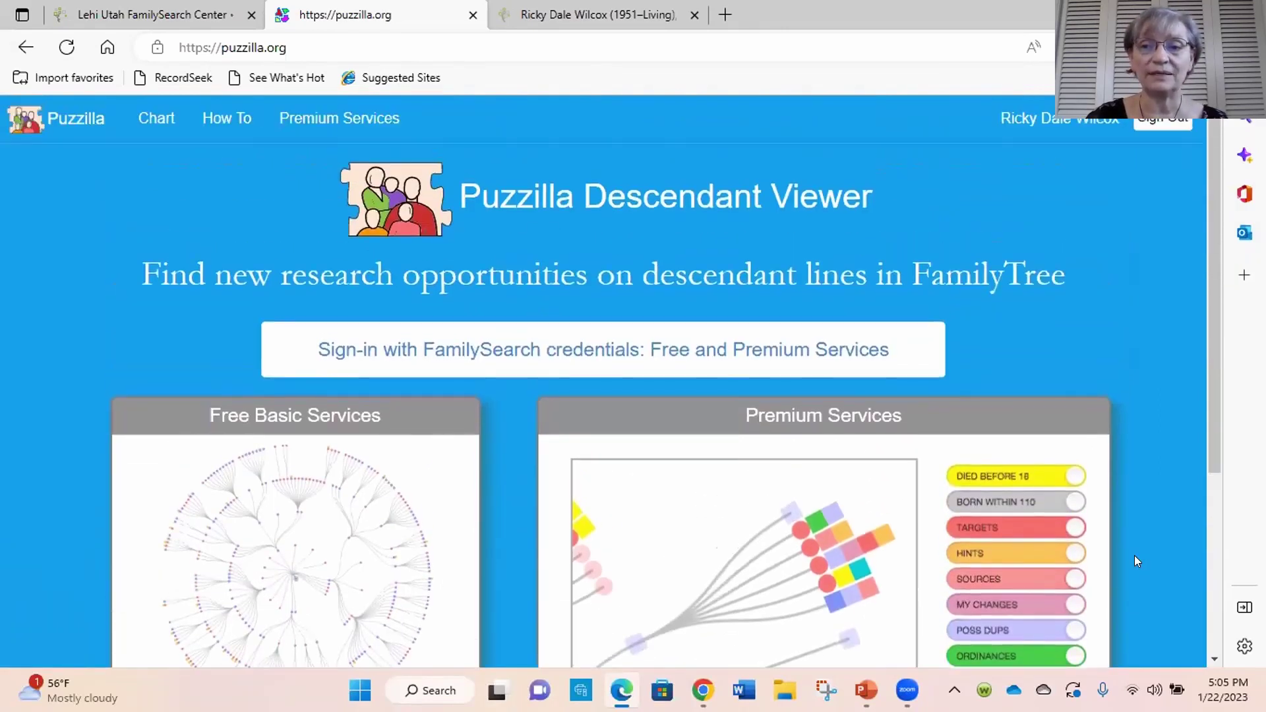
click(575, 350)
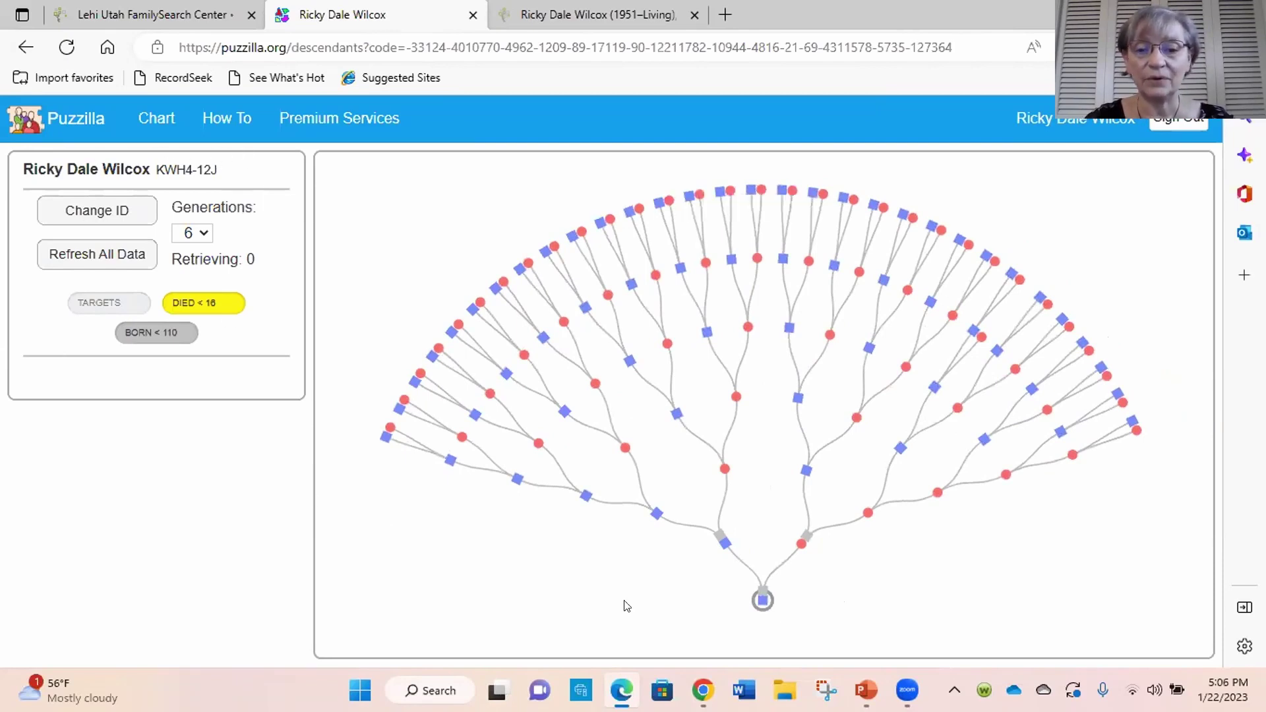
Inspect the starting person and several maternal-line ancestors in the six-generation fan chart, closing the details card when done
click(762, 601)
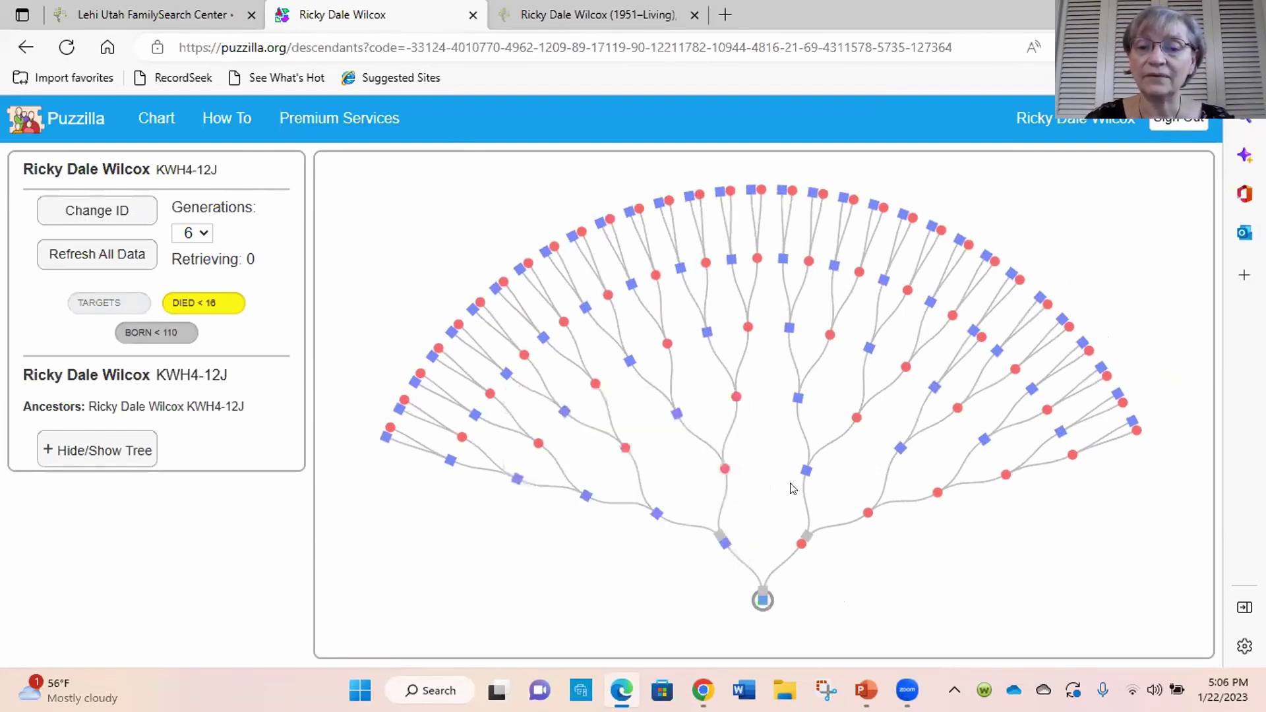
click(806, 470)
click(798, 398)
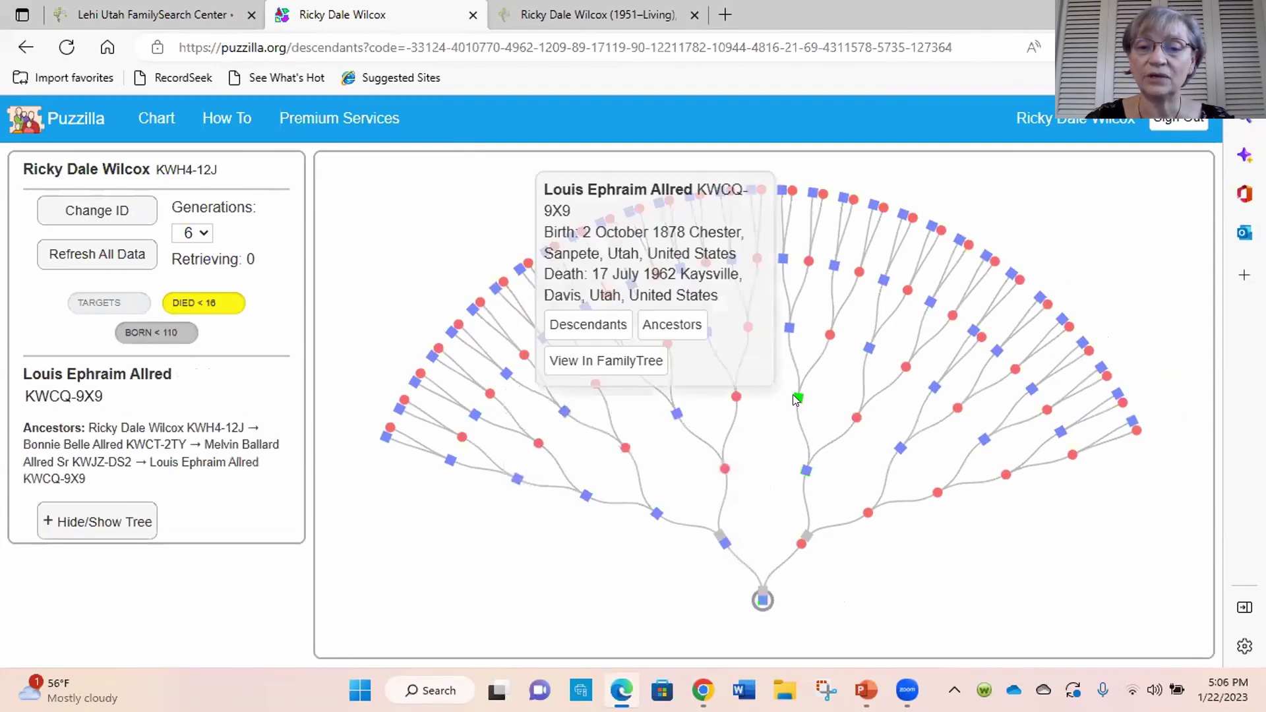
click(830, 335)
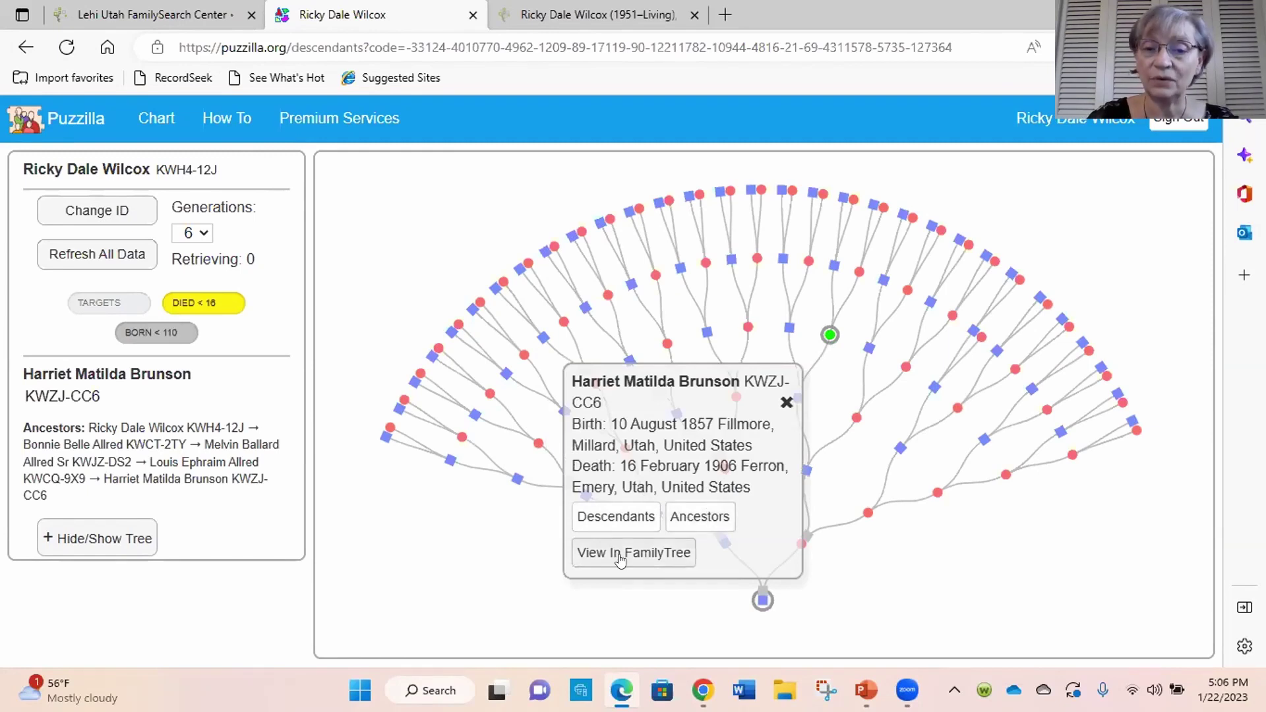
click(787, 403)
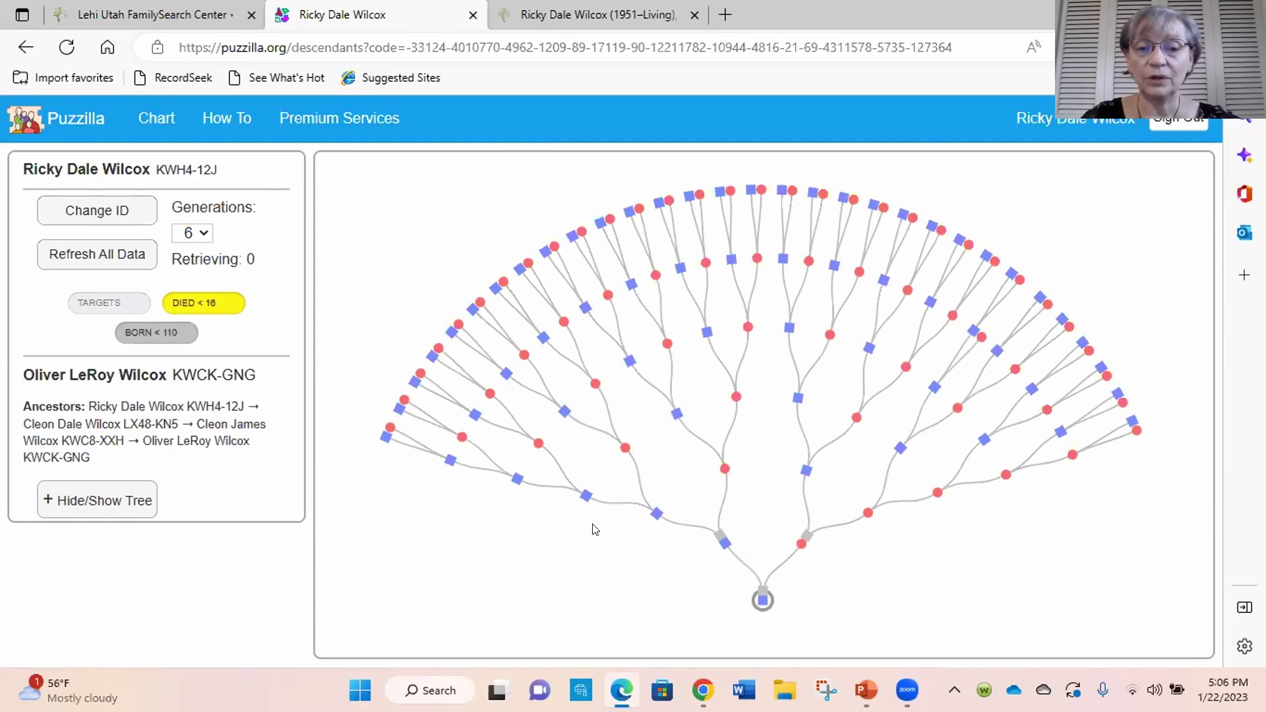
Examine paternal-line ancestors in the fan chart, plus the details of an outermost ancestor born in Asheboro, North Carolina
click(585, 499)
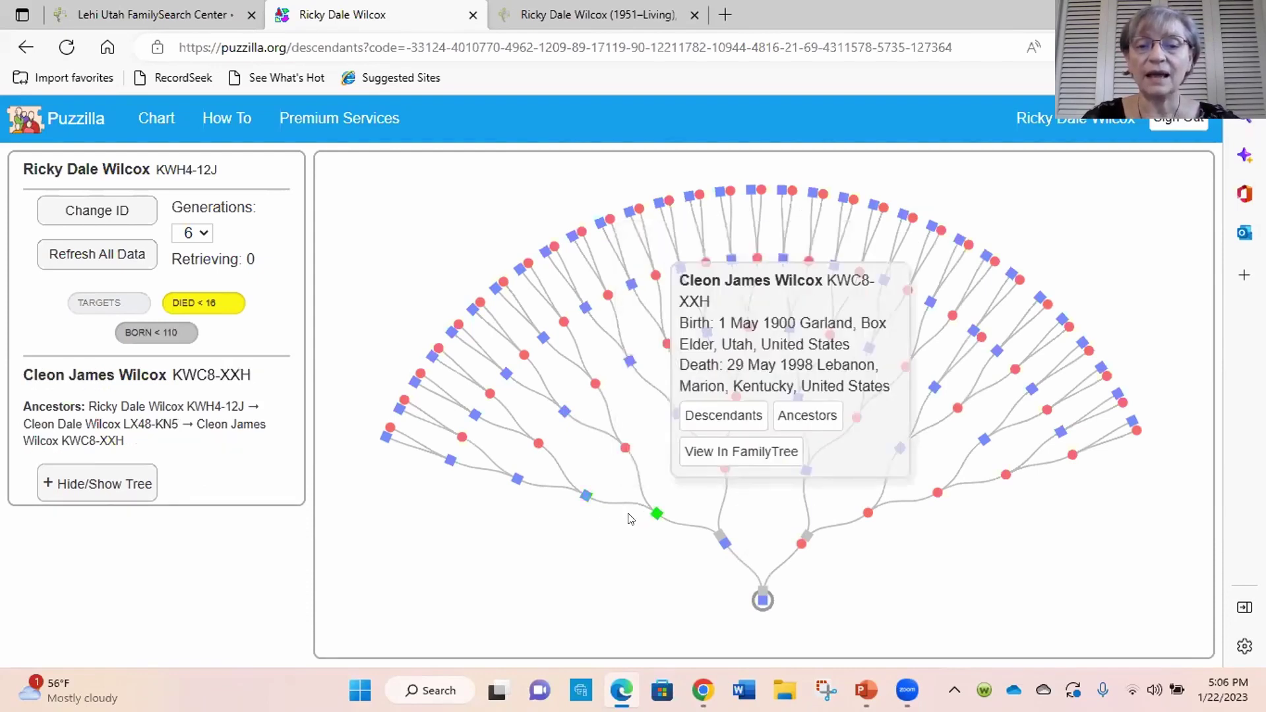
click(626, 449)
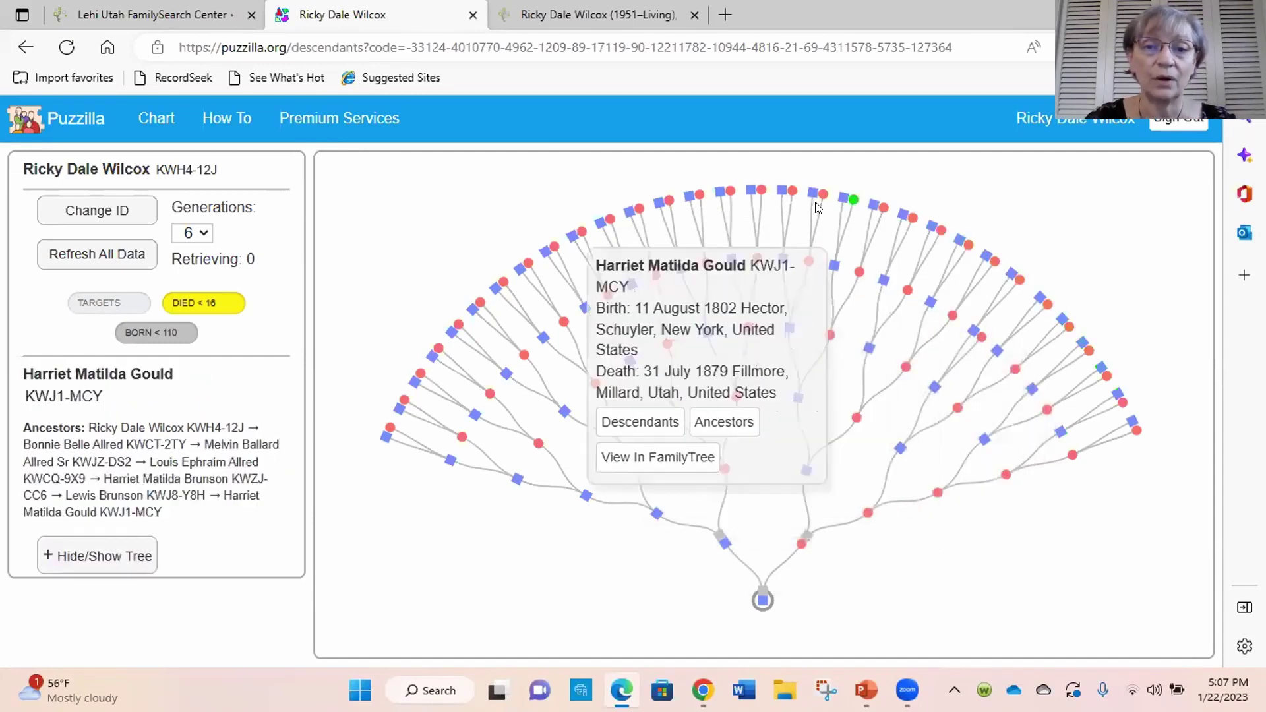
click(781, 191)
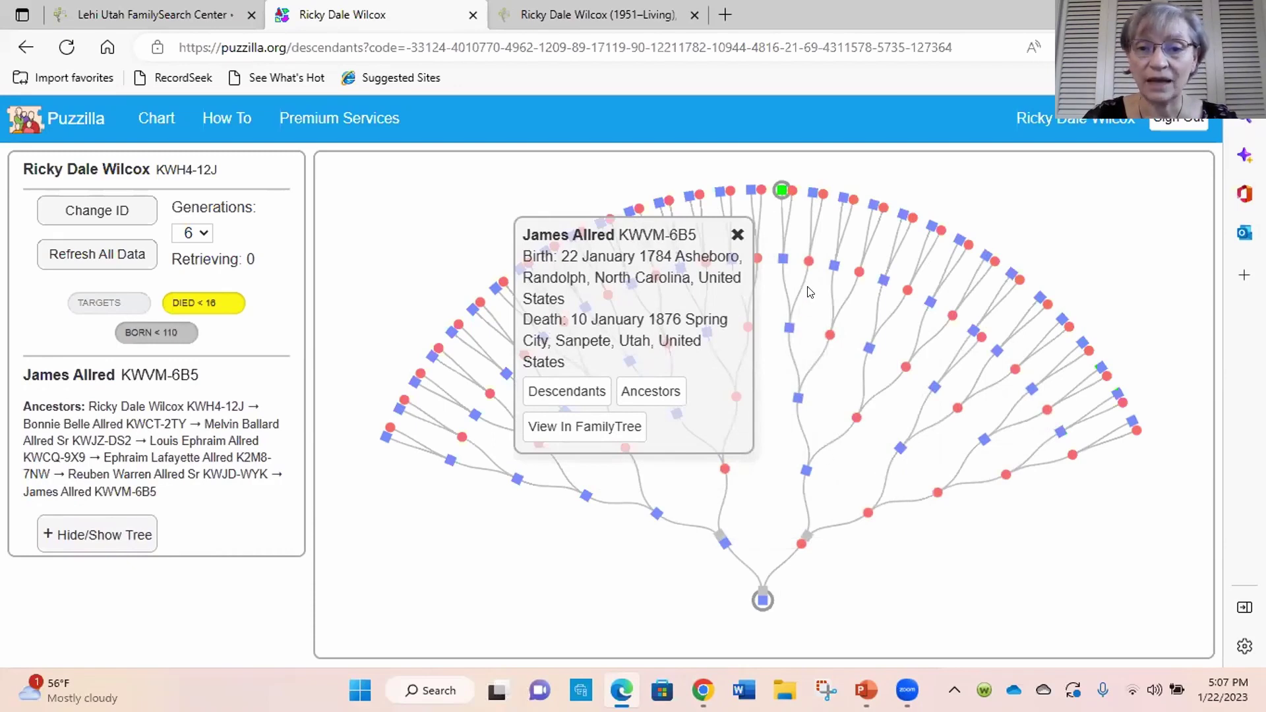
click(737, 235)
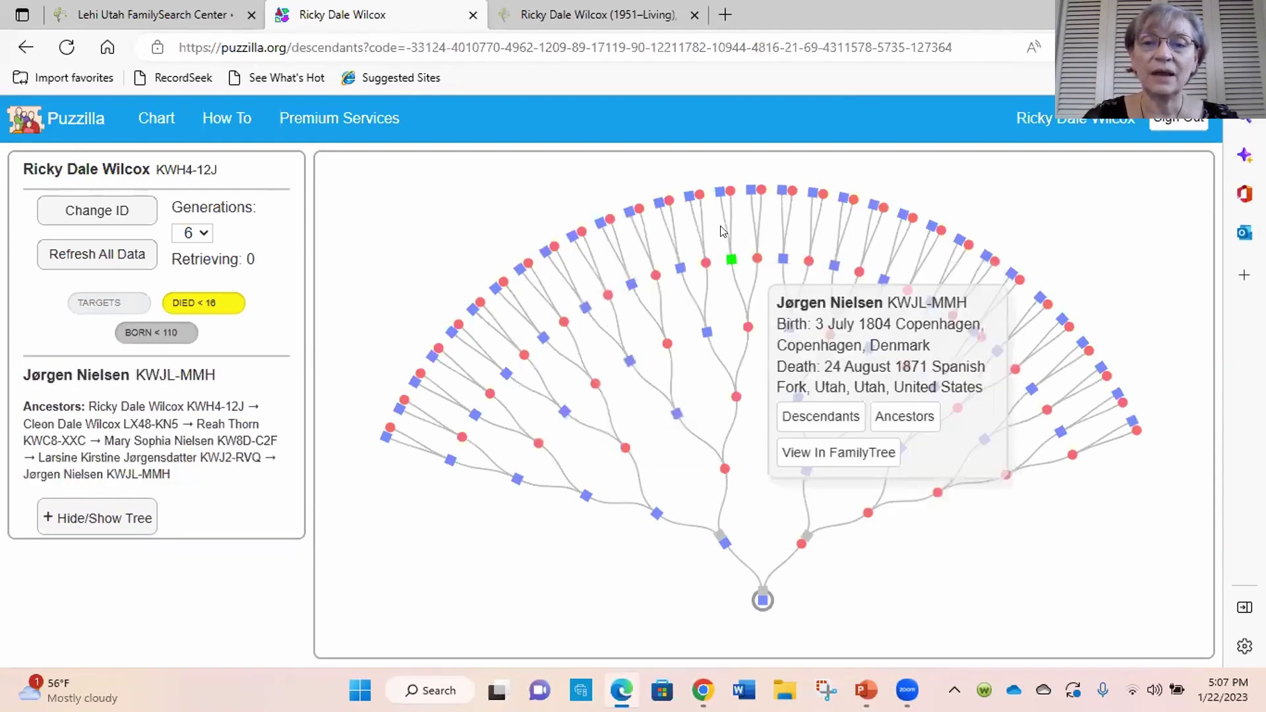
Open the descendants chart of the sixth-generation ancestor born in Holbæk, Denmark, and set it to 5 generations
mouse_move(719, 192)
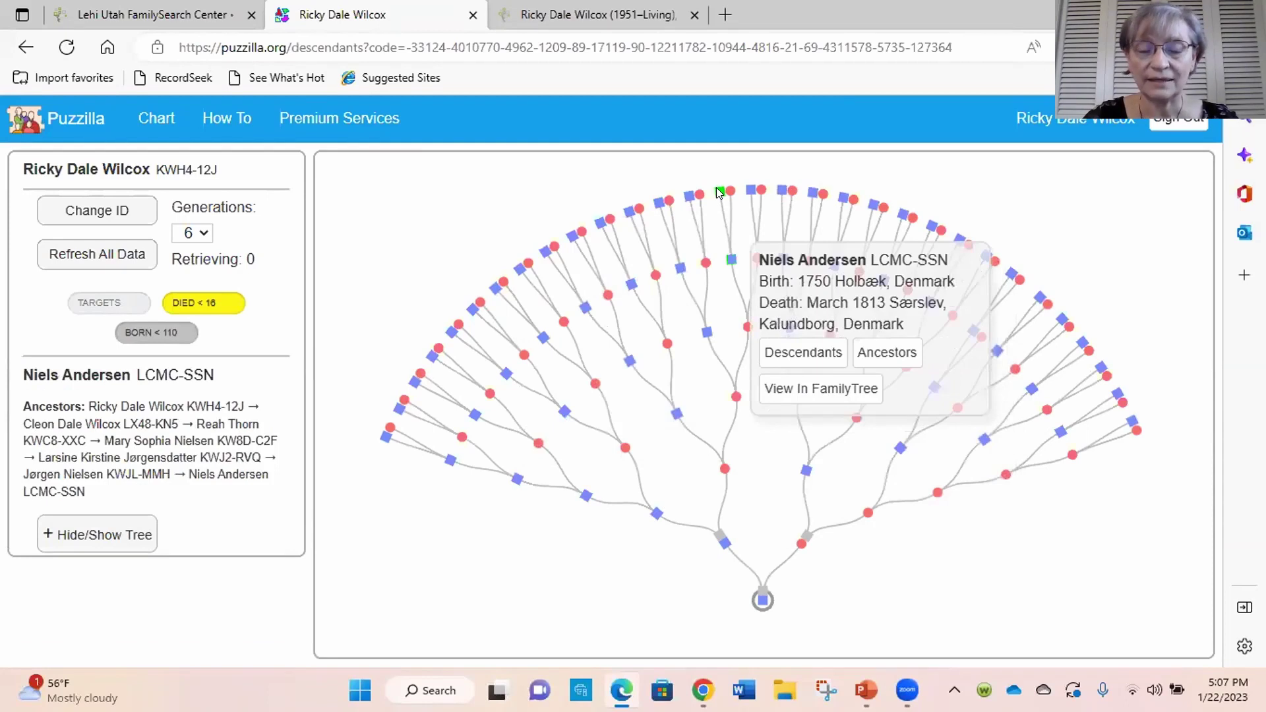
click(720, 191)
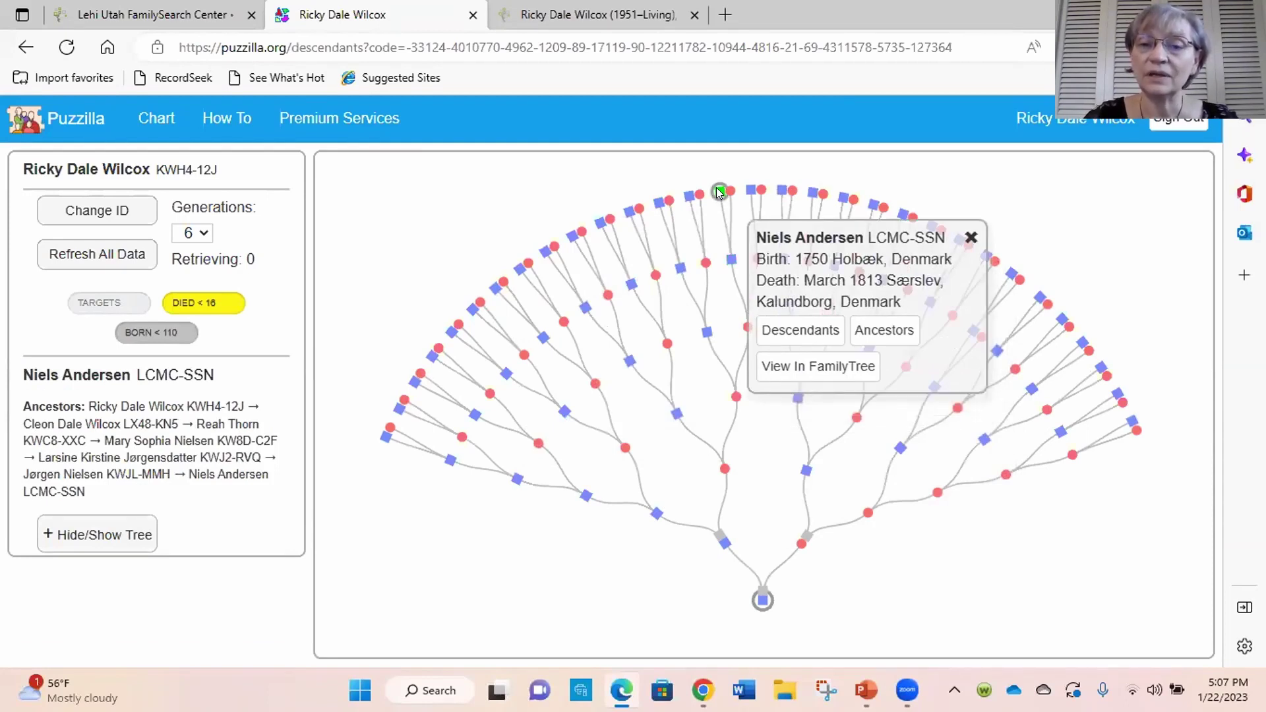
click(791, 332)
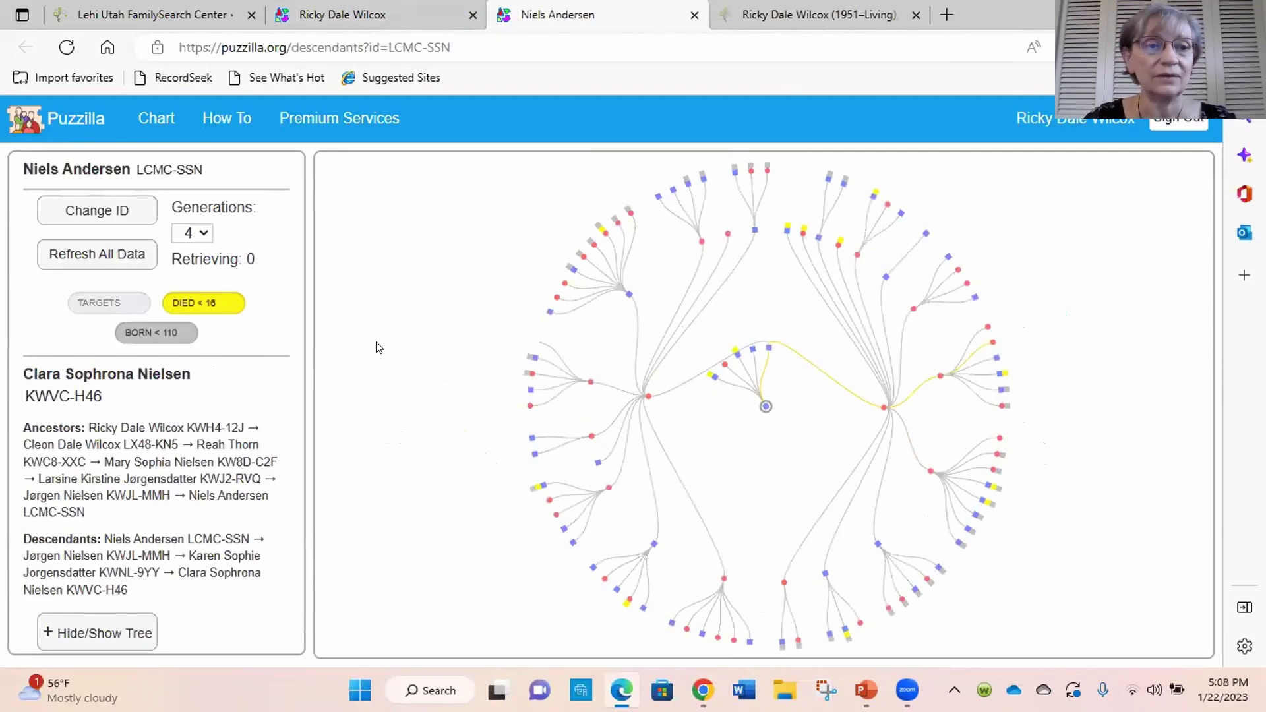
click(204, 235)
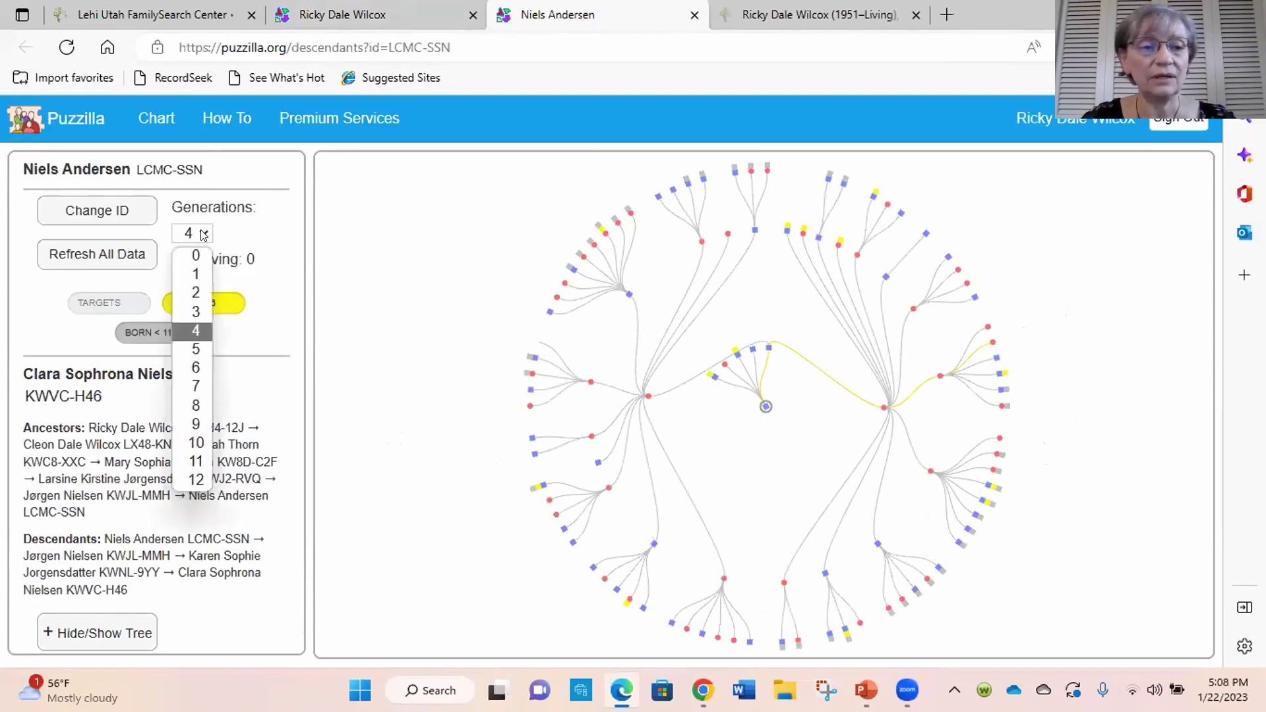
click(212, 352)
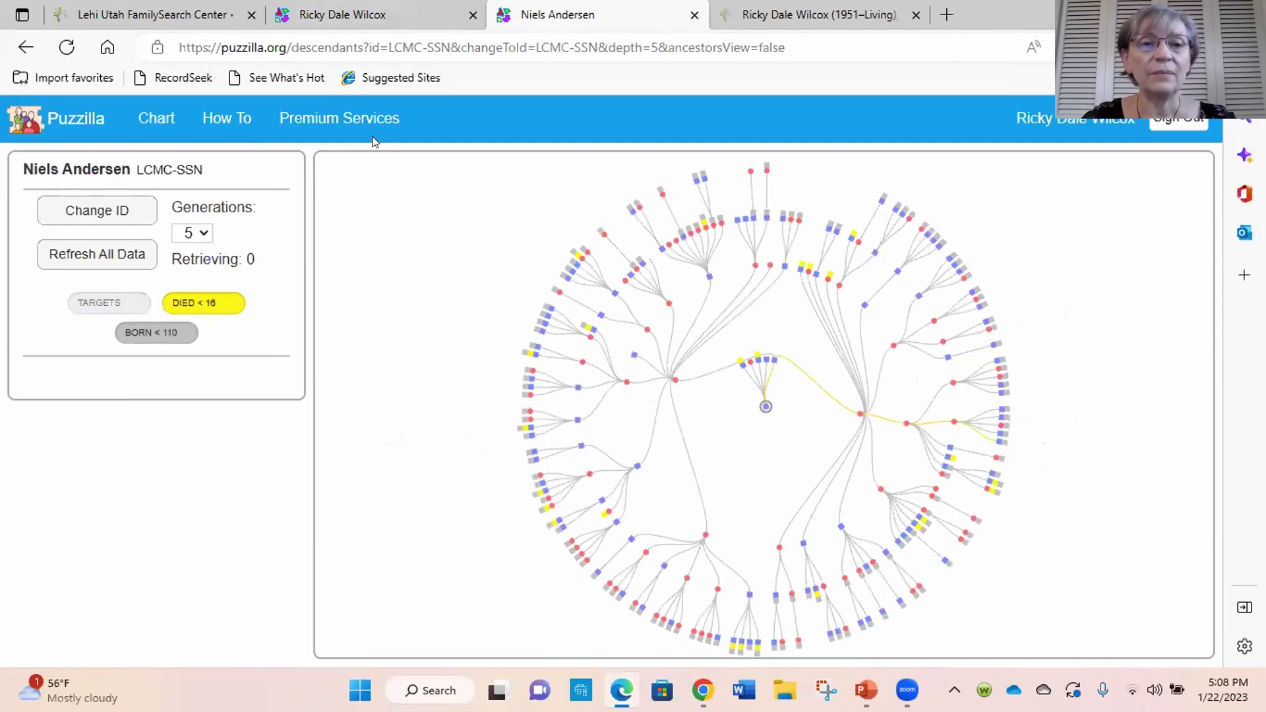
Return to the ancestor fan chart and open the descendants chart of a female sixth-generation ancestor on the maternal line
mouse_move(380, 20)
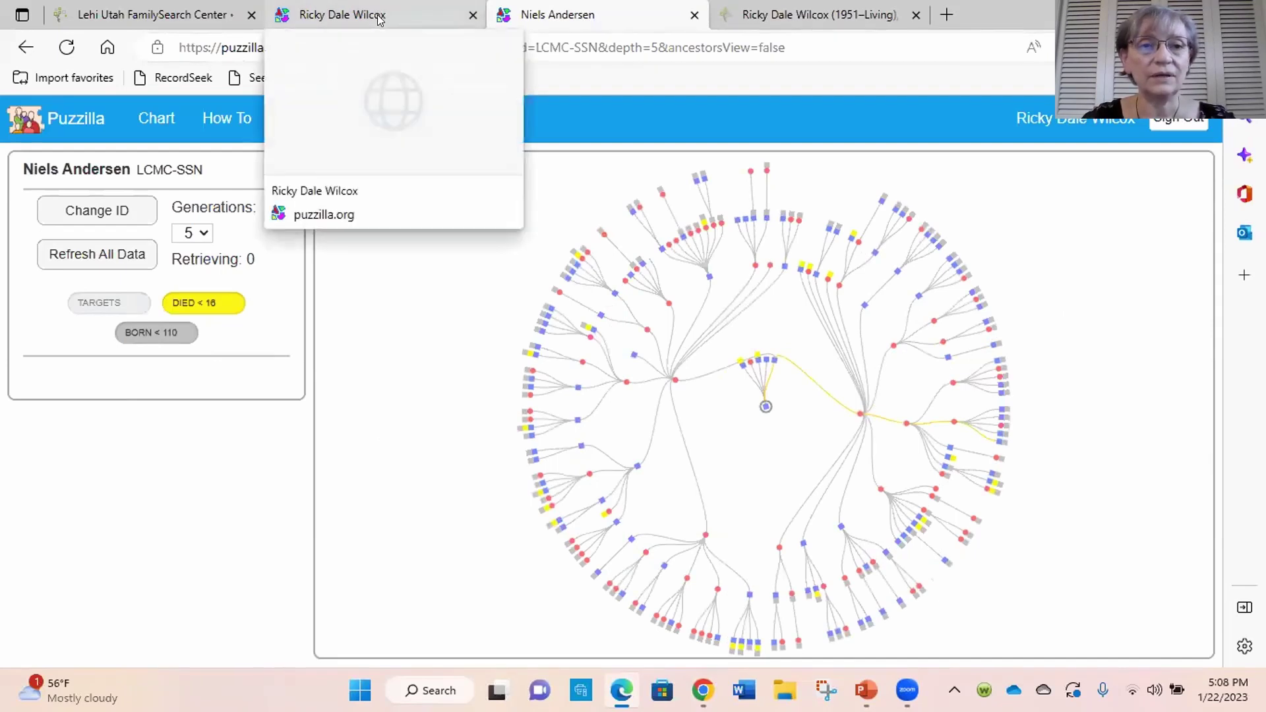
click(380, 20)
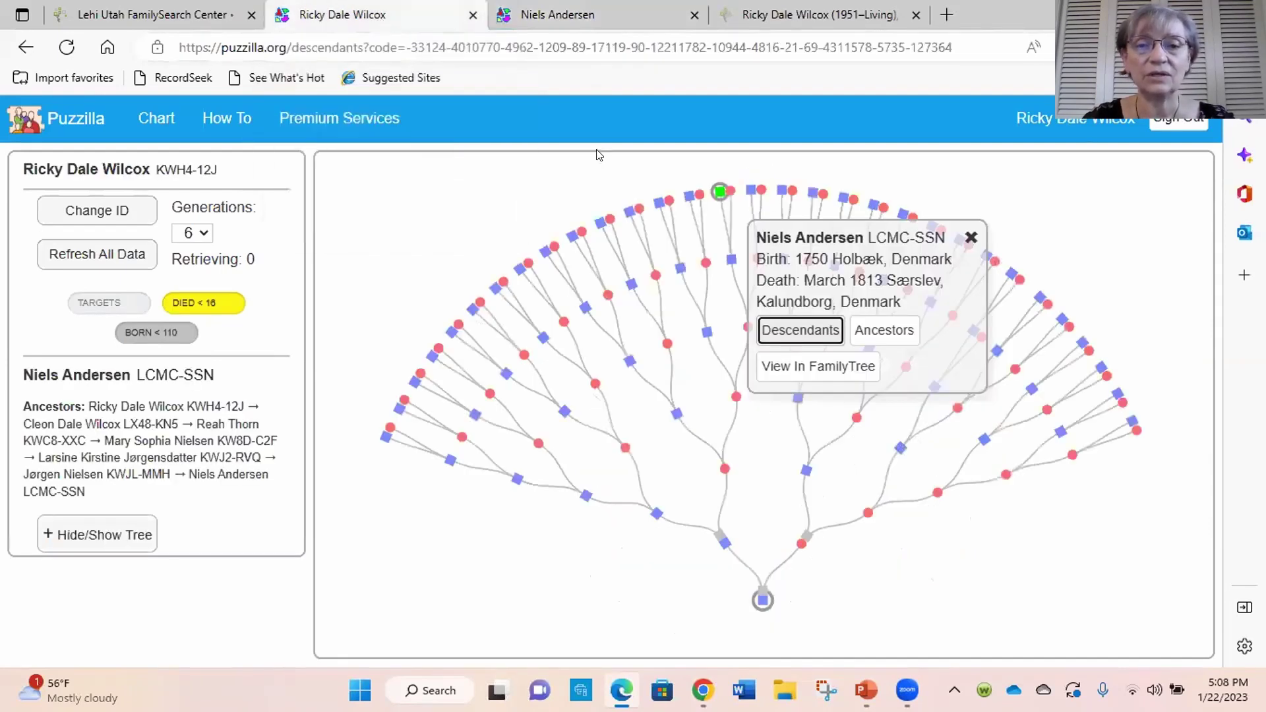
click(971, 239)
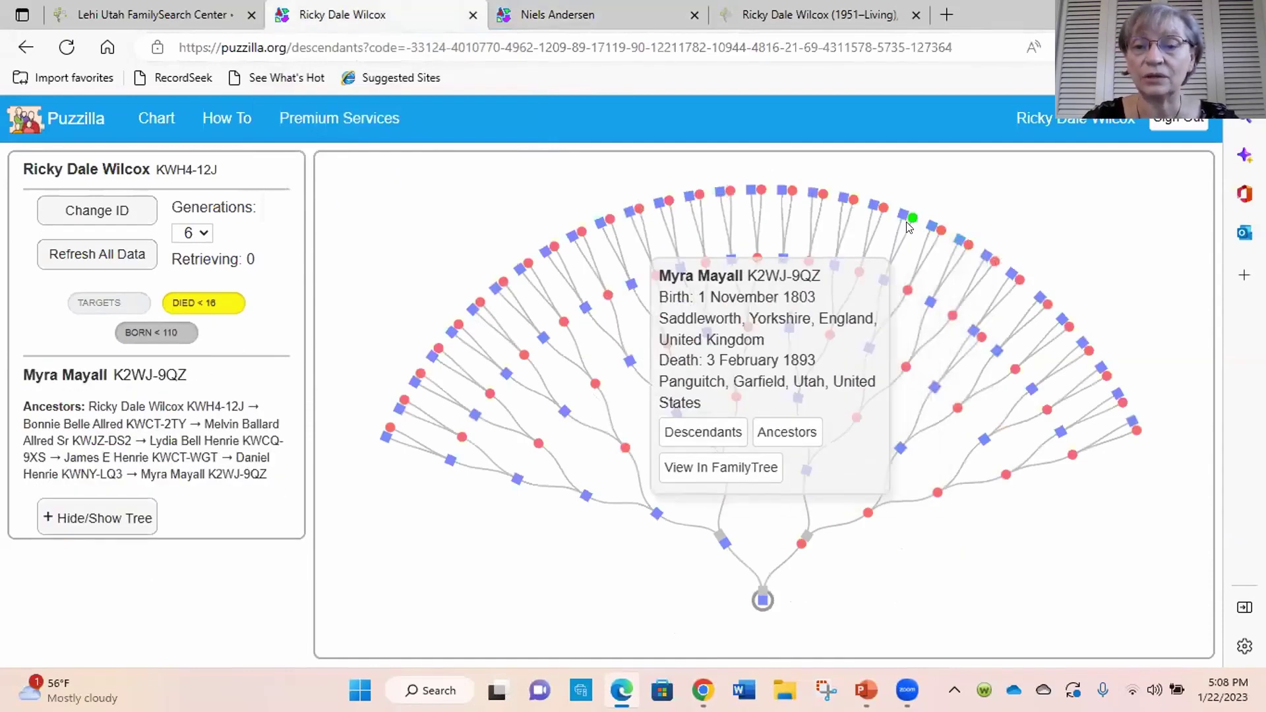
mouse_move(659, 205)
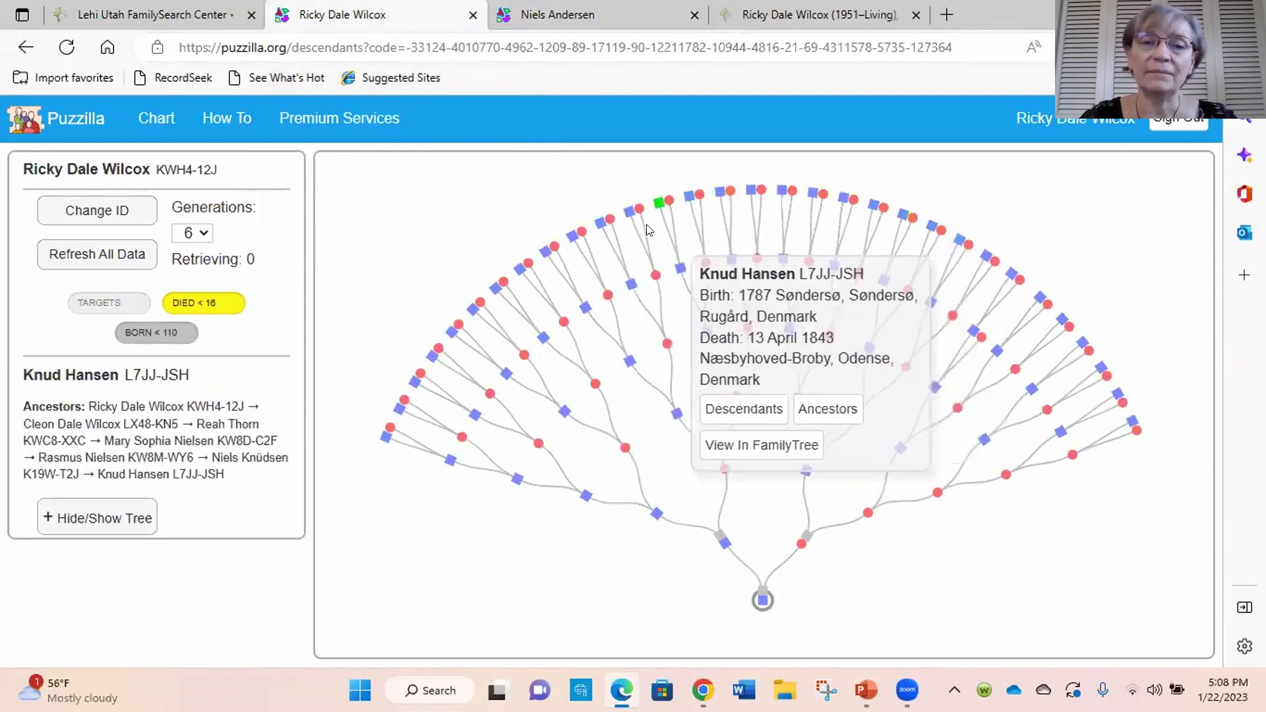
click(884, 210)
click(663, 409)
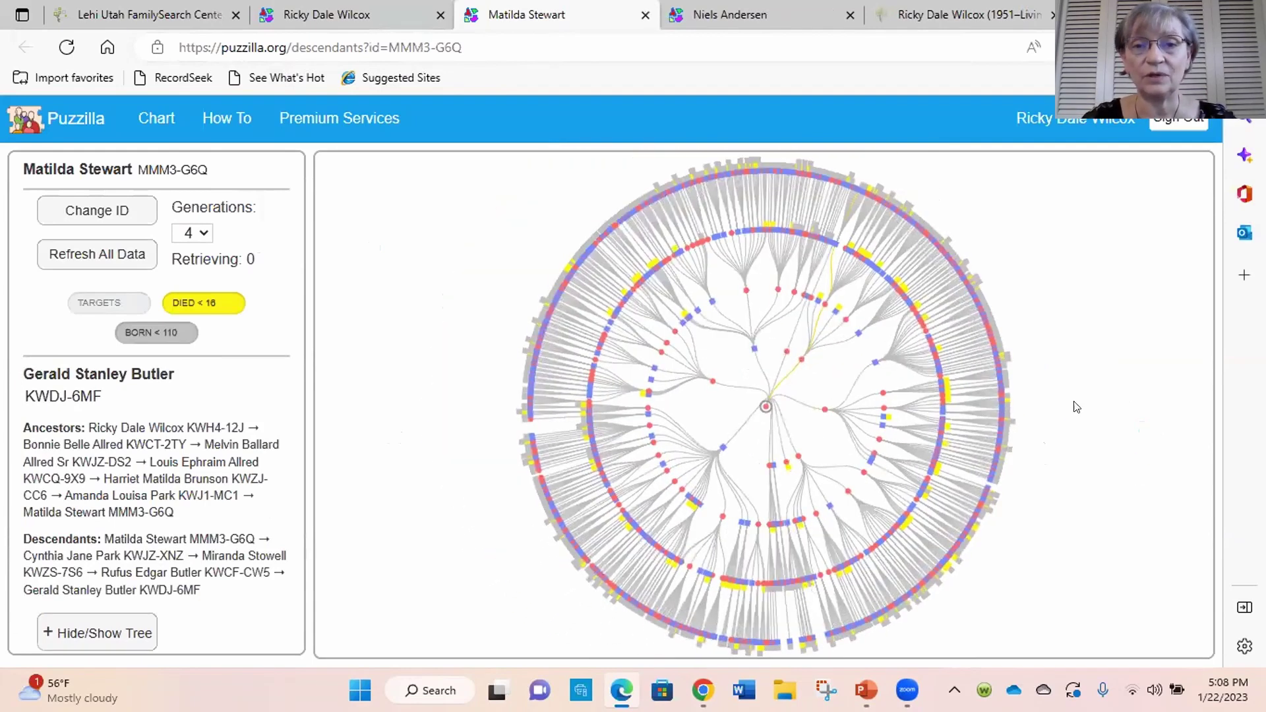
Switch back to the Danish ancestor's five-generation descendants chart and examine the root ancestor and his children at the center
click(751, 15)
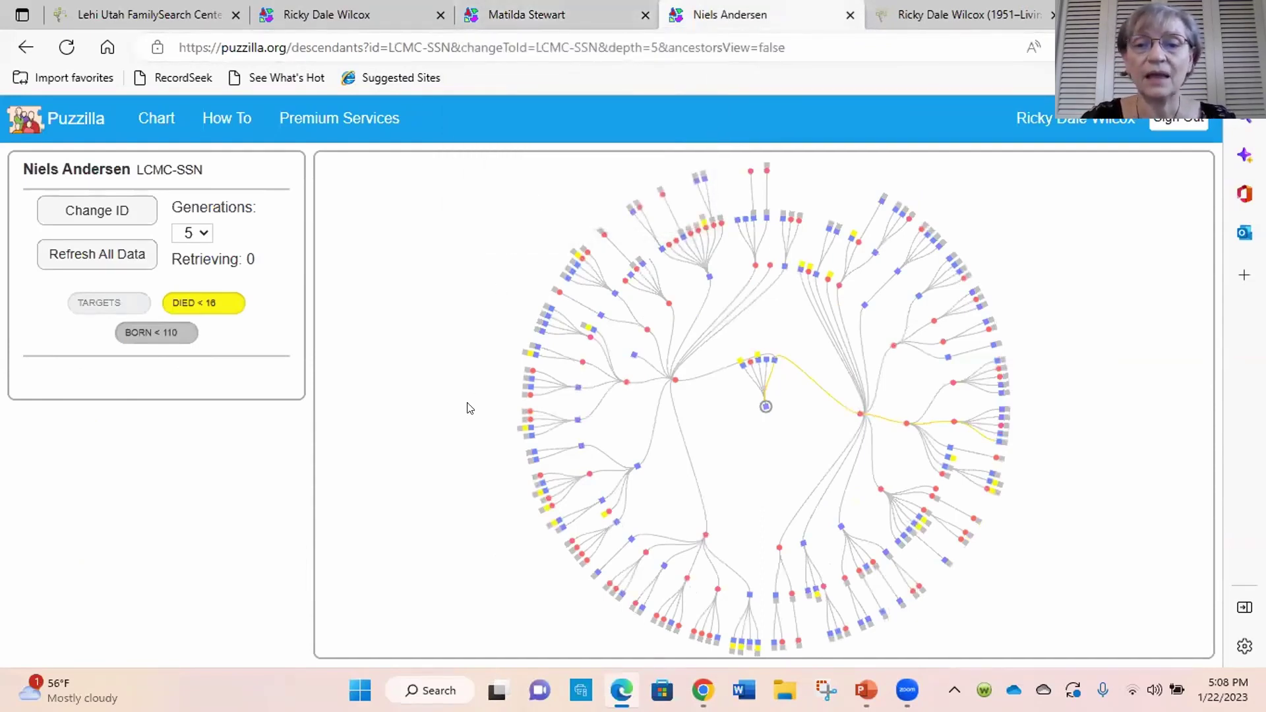
scroll(467, 409, up, 1)
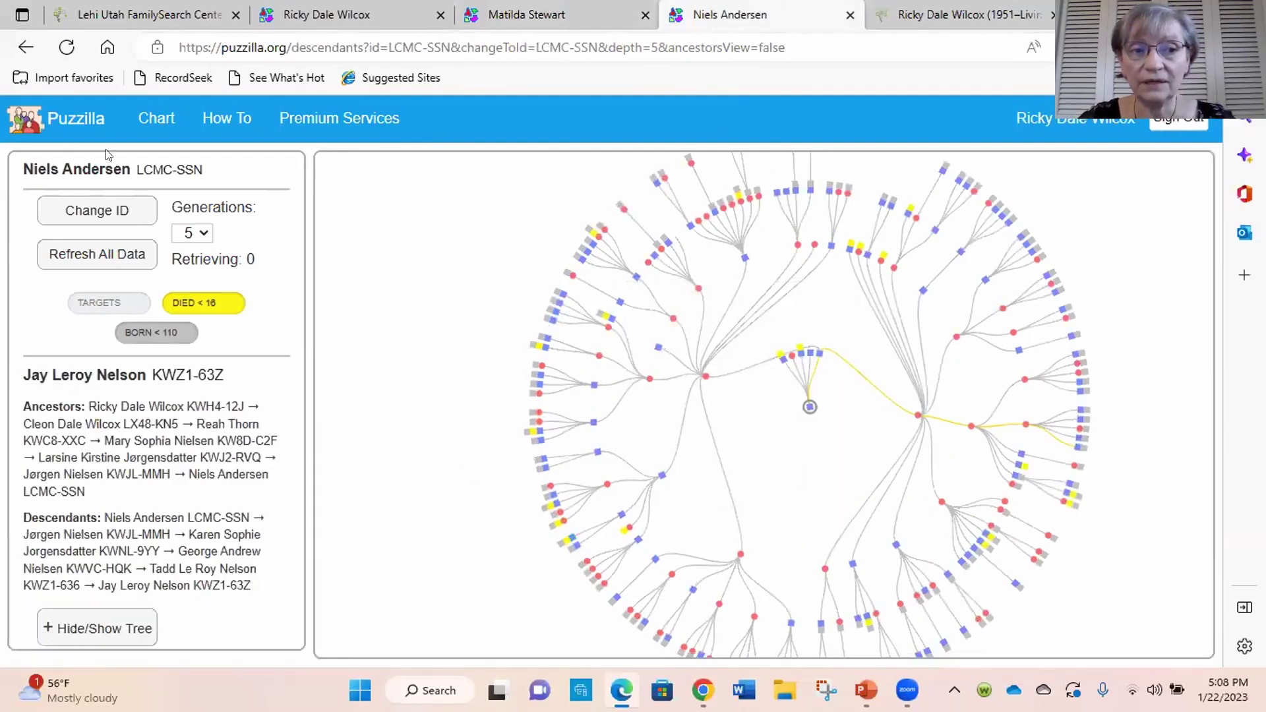
click(810, 407)
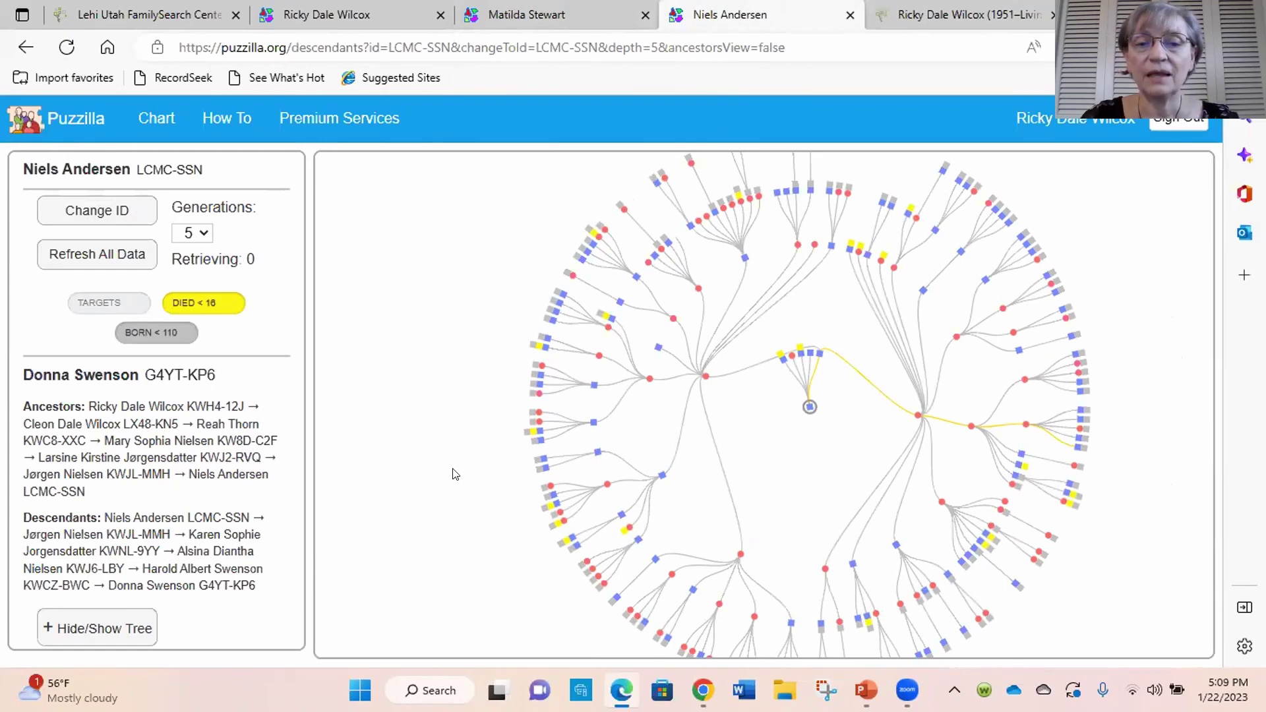
scroll(455, 473, up, 3)
drag(714, 435, 687, 480)
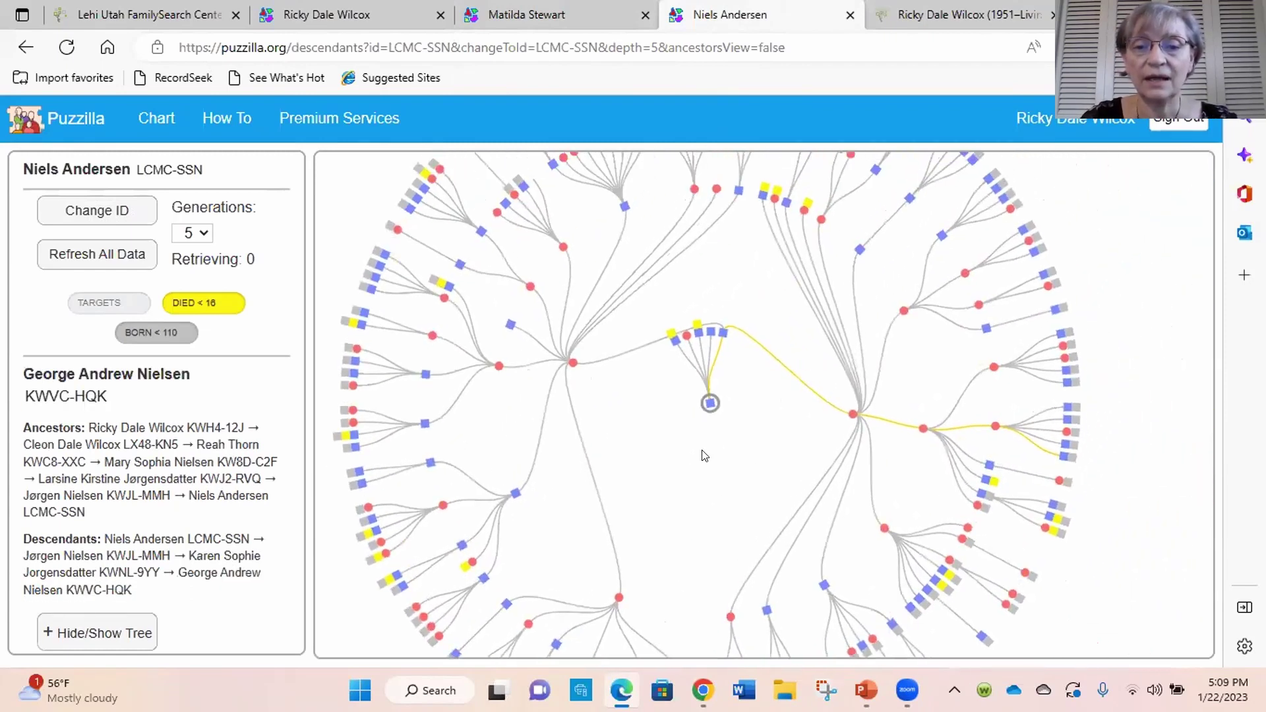
mouse_move(711, 332)
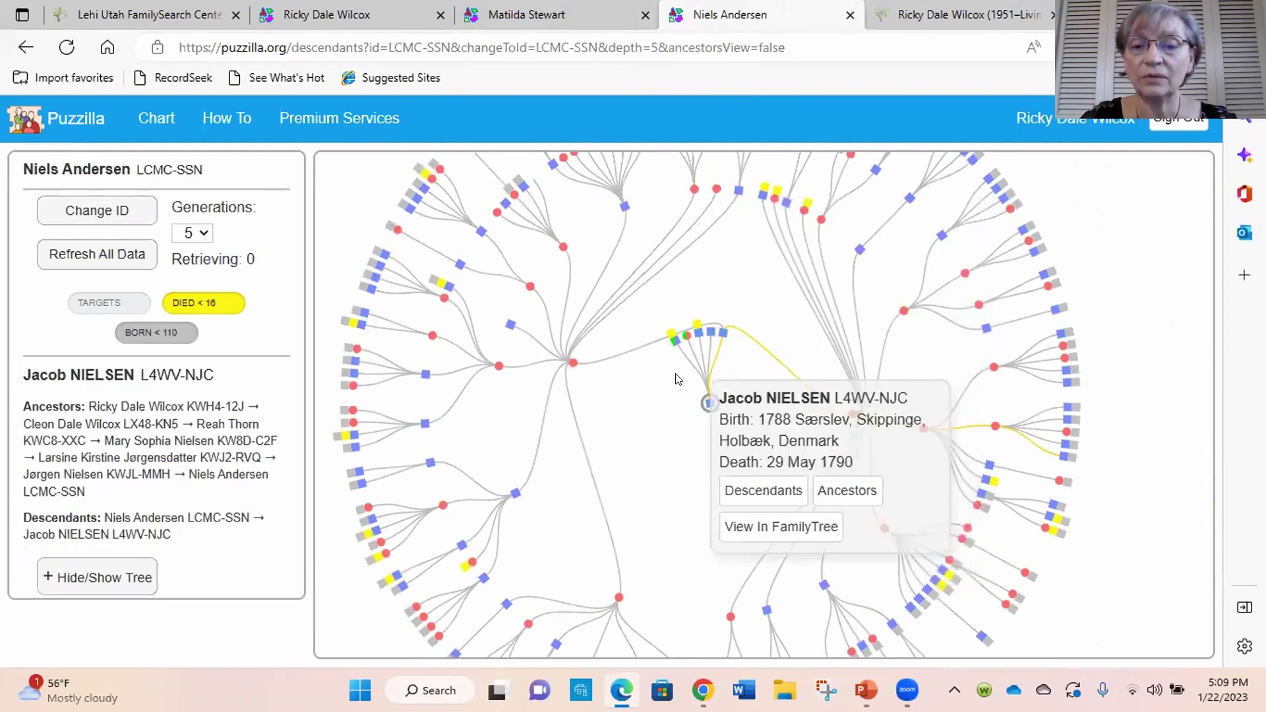
mouse_move(709, 404)
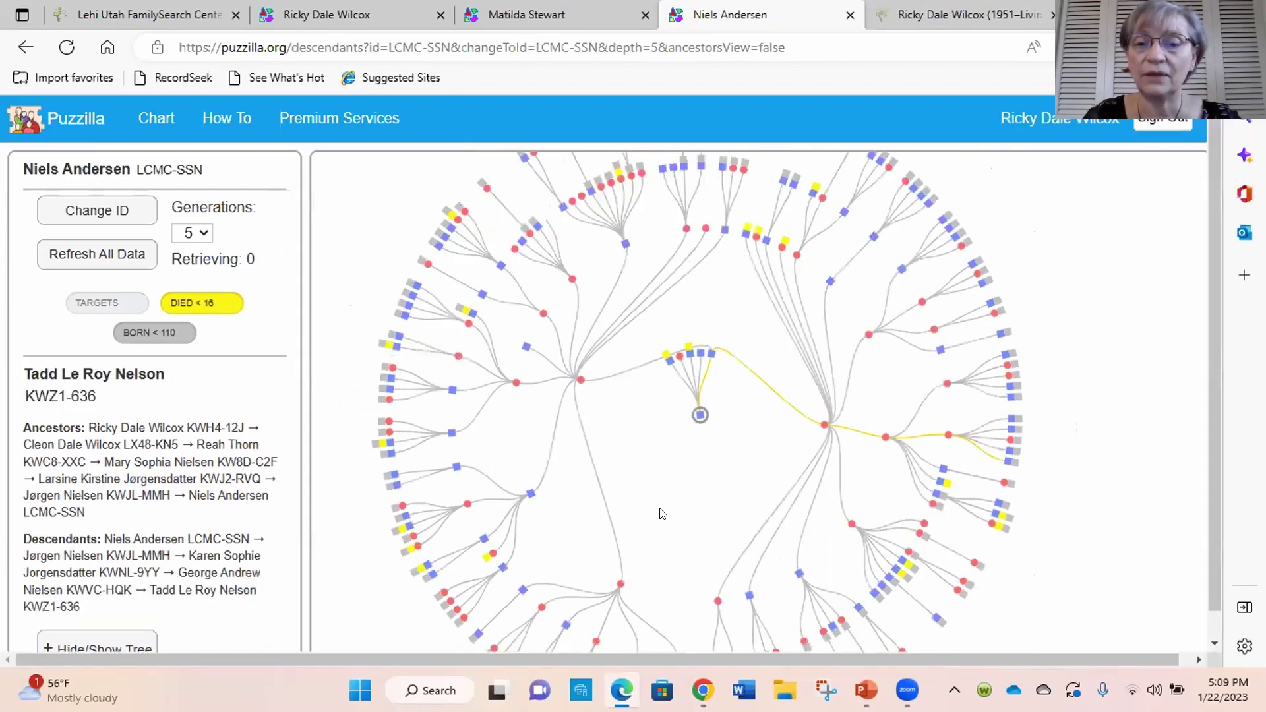
Examine individual descendants and their family branches around the outer ring of the Danish ancestor's chart
drag(704, 450, 678, 546)
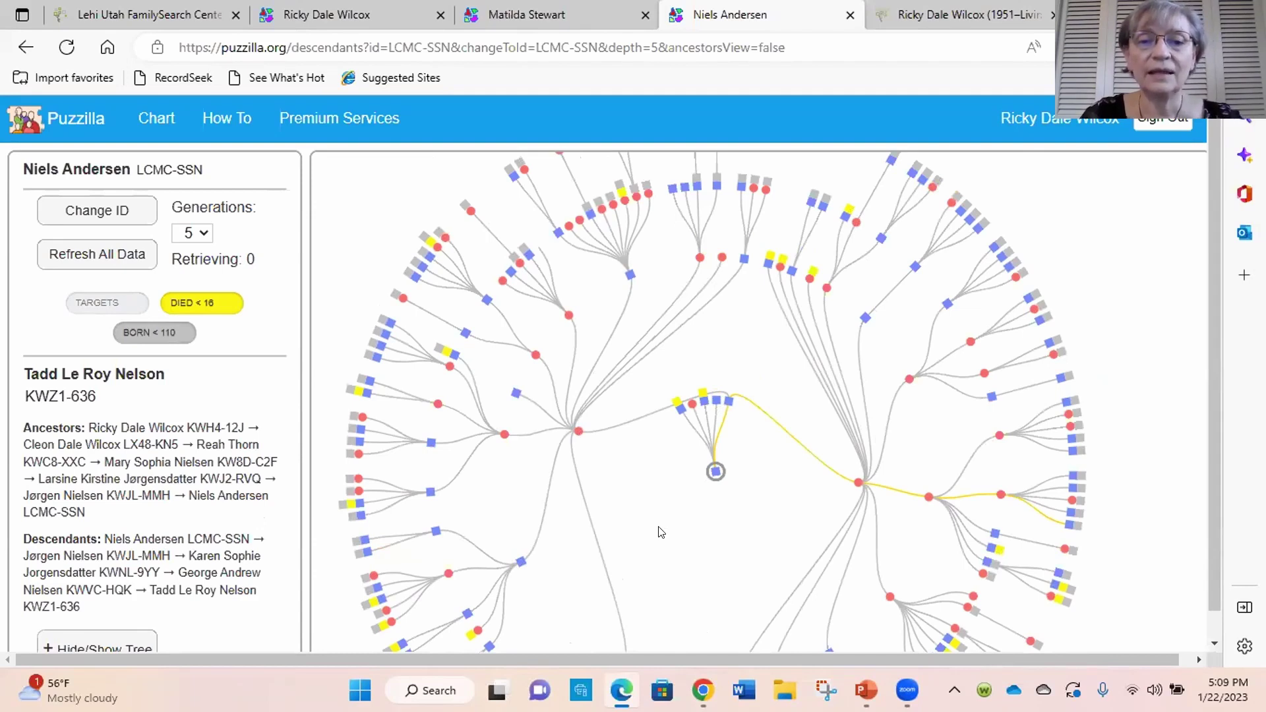
click(703, 257)
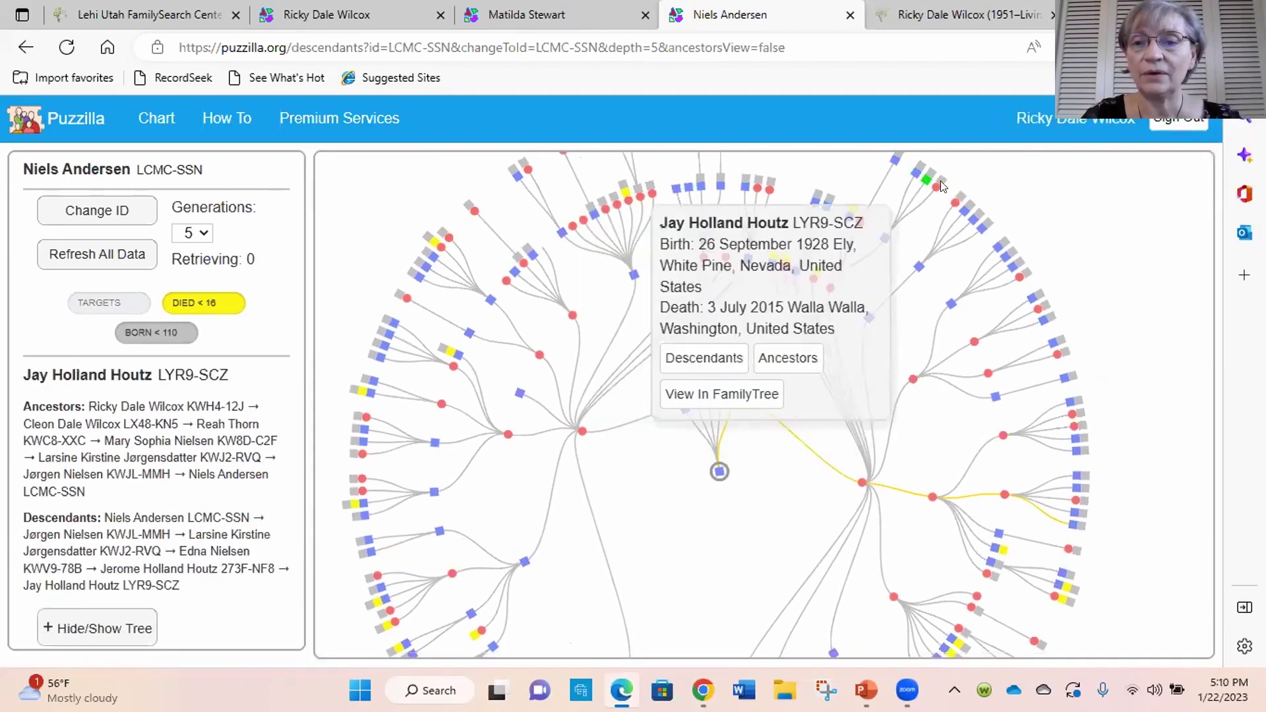
mouse_move(1046, 328)
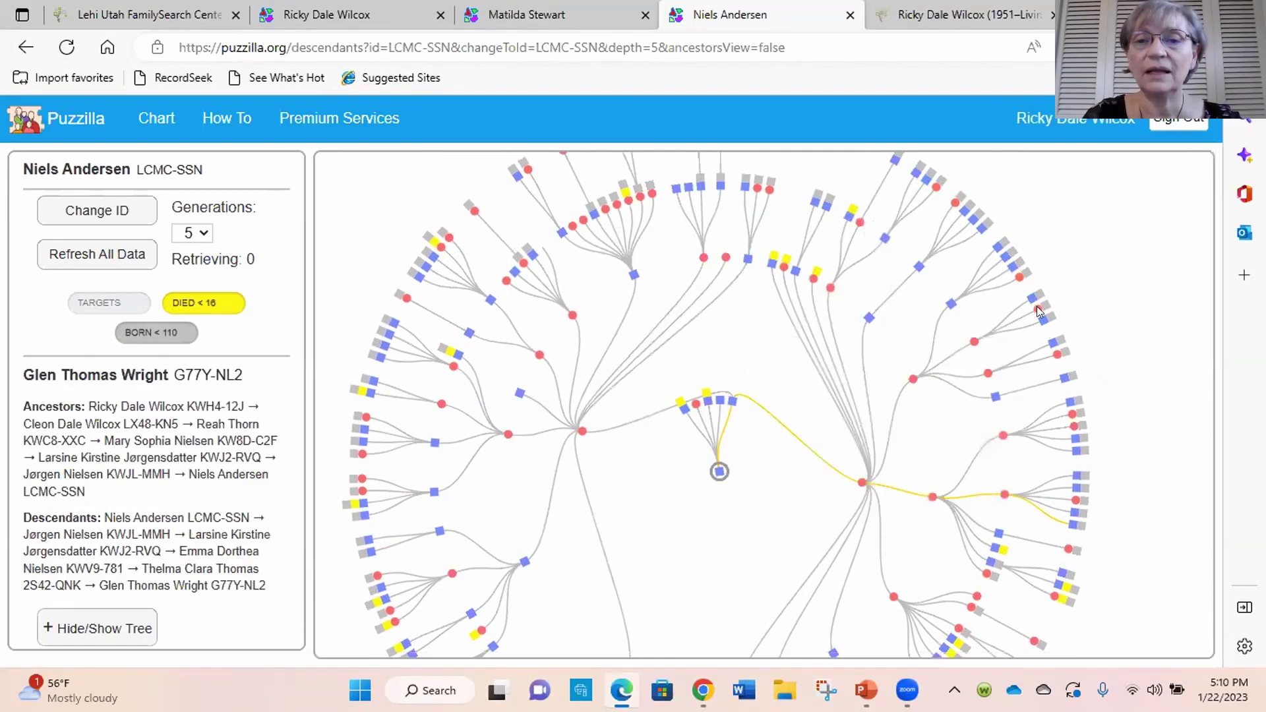
mouse_move(761, 185)
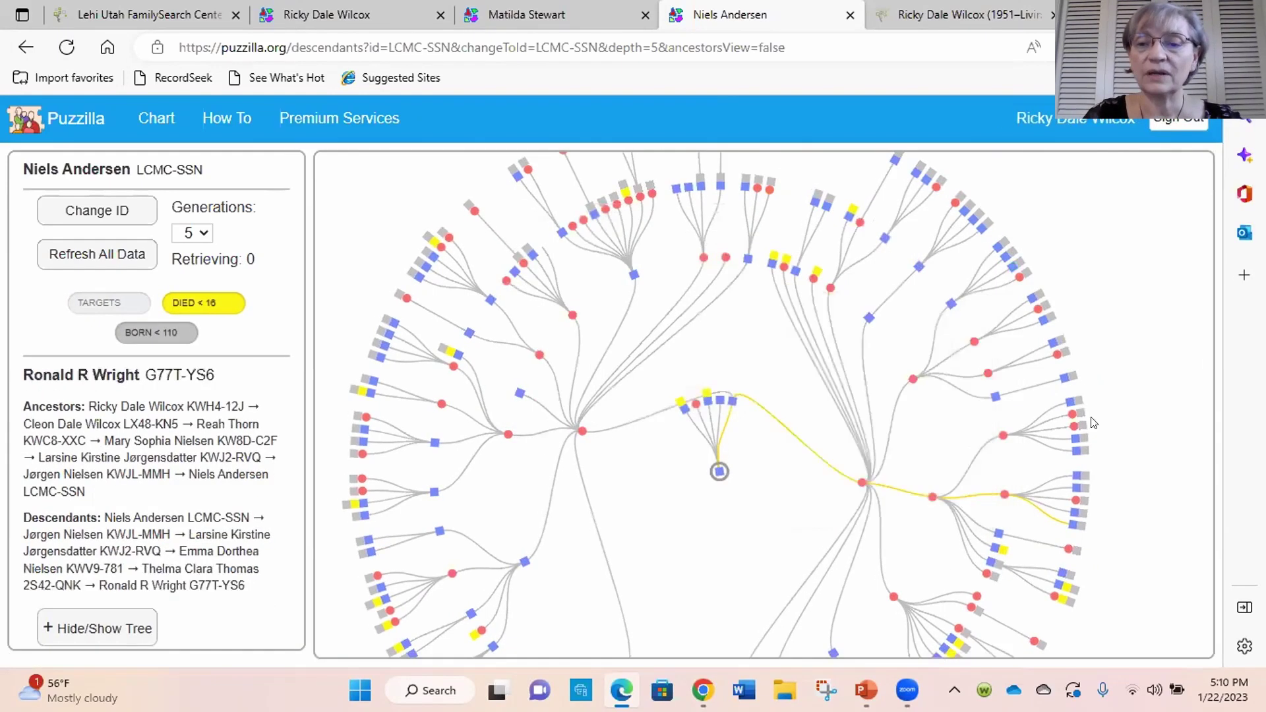
drag(1089, 387, 1082, 324)
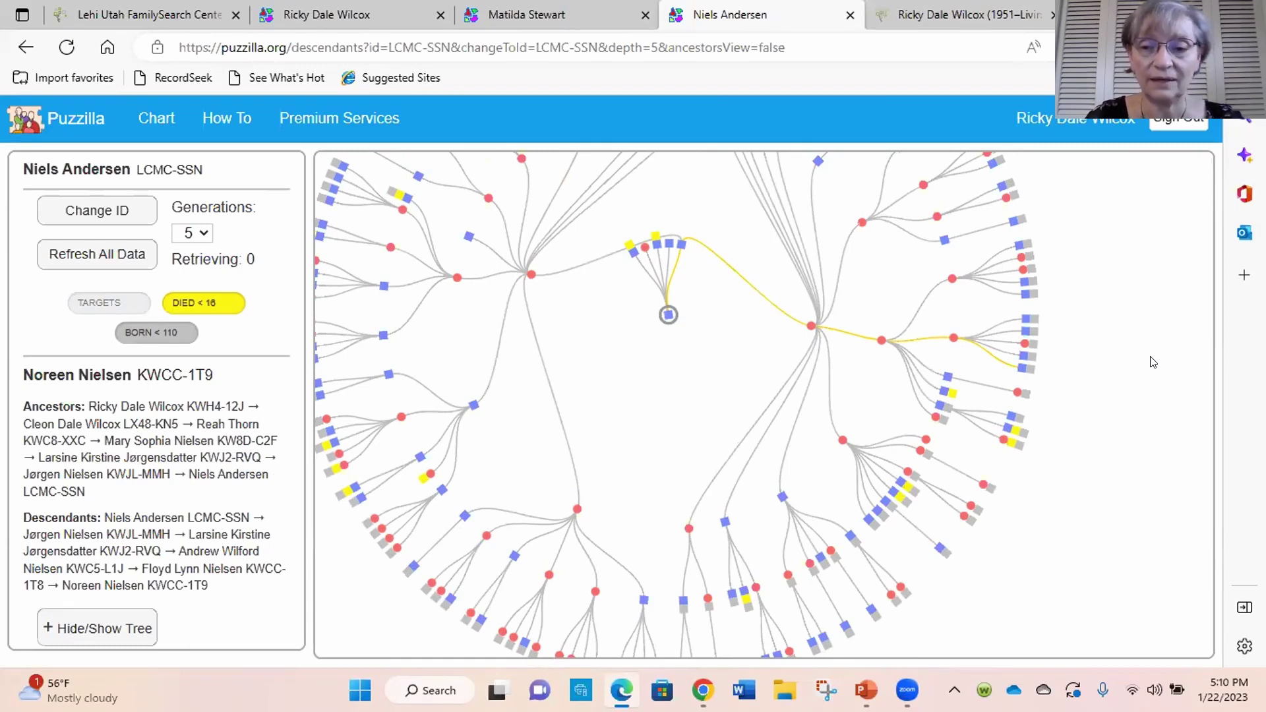
Trace the highlighted direct line from the Danish ancestor's son through each generation to the outer ring, checking each person's details
scroll(1131, 415, up, 1)
drag(1108, 331, 1100, 430)
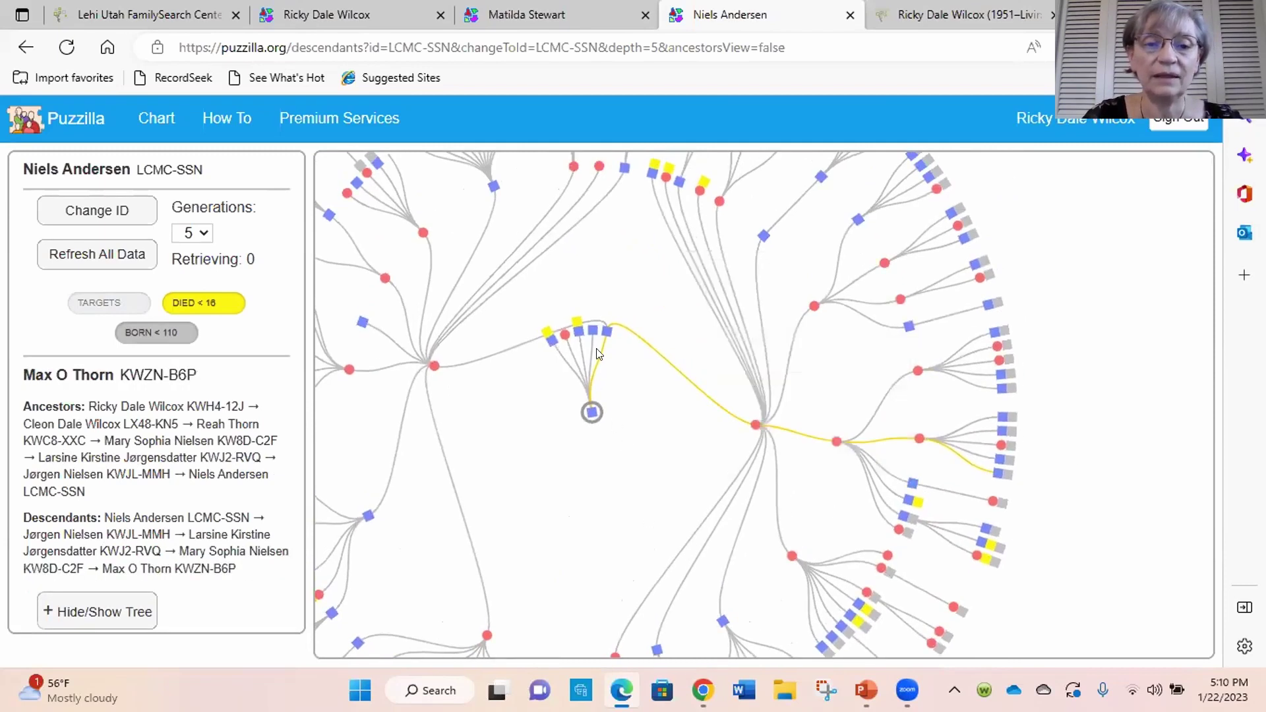
mouse_move(583, 350)
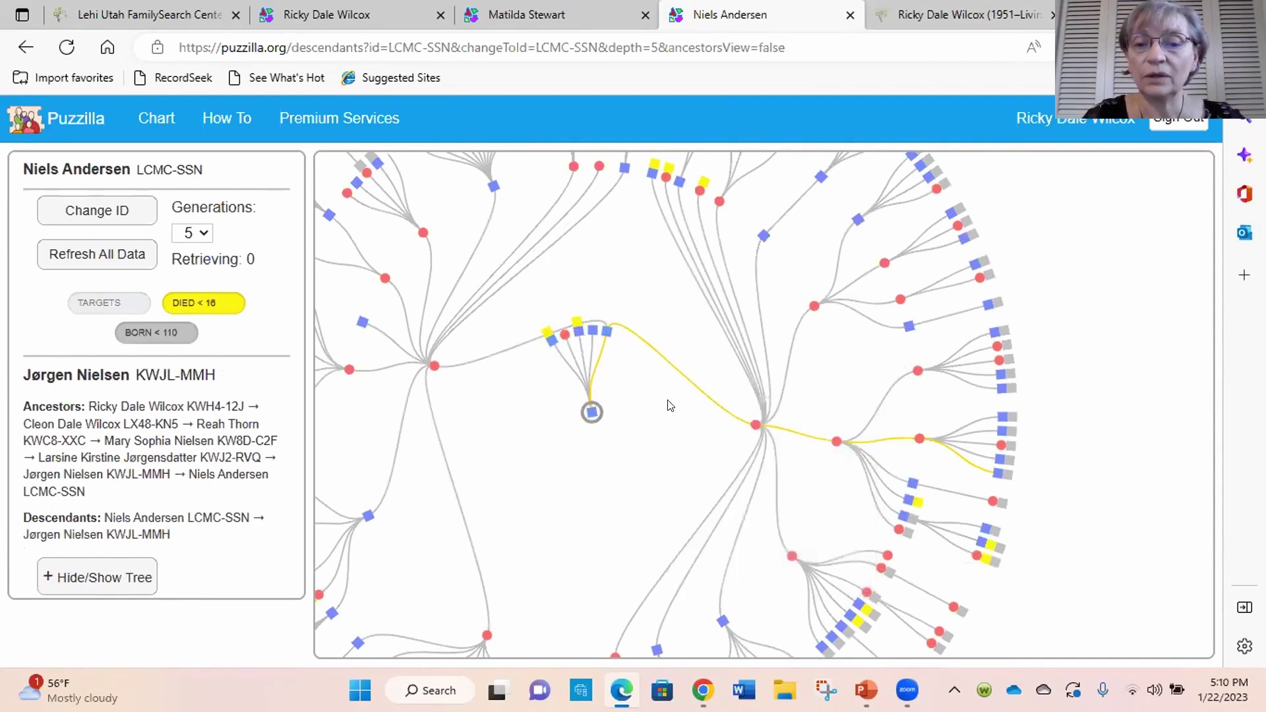
scroll(670, 465, up, 2)
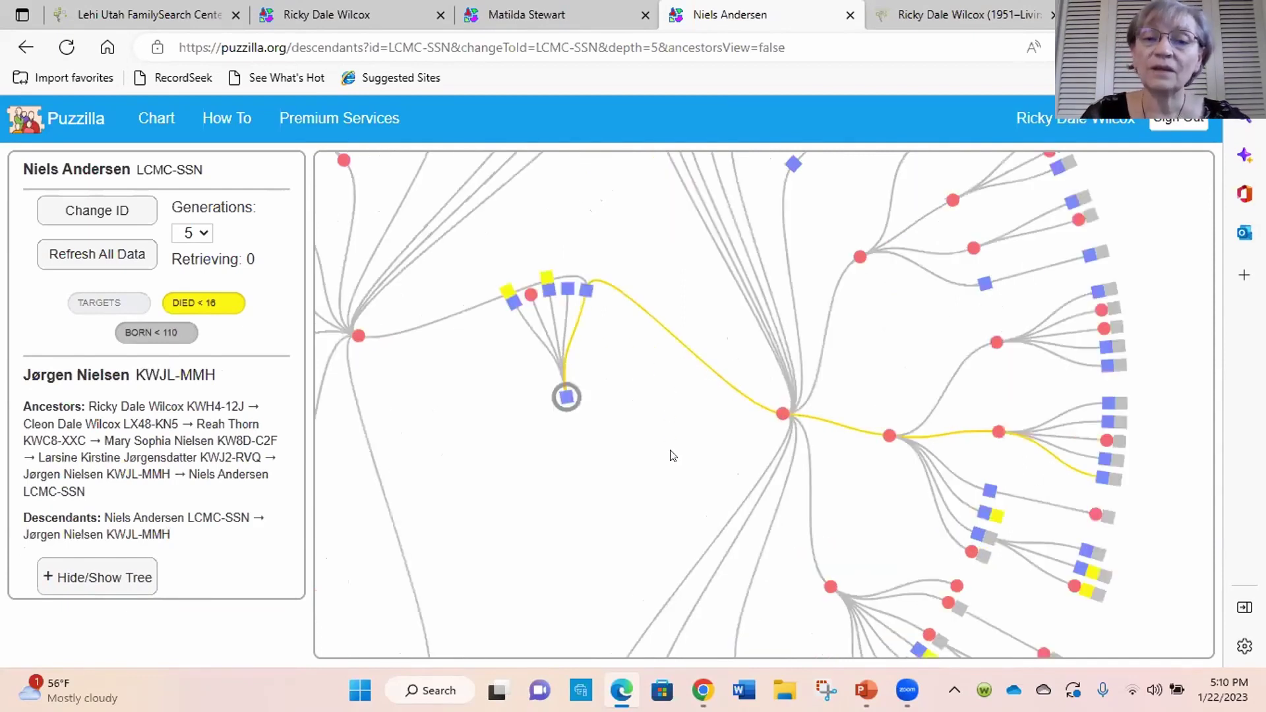
drag(671, 455, 608, 441)
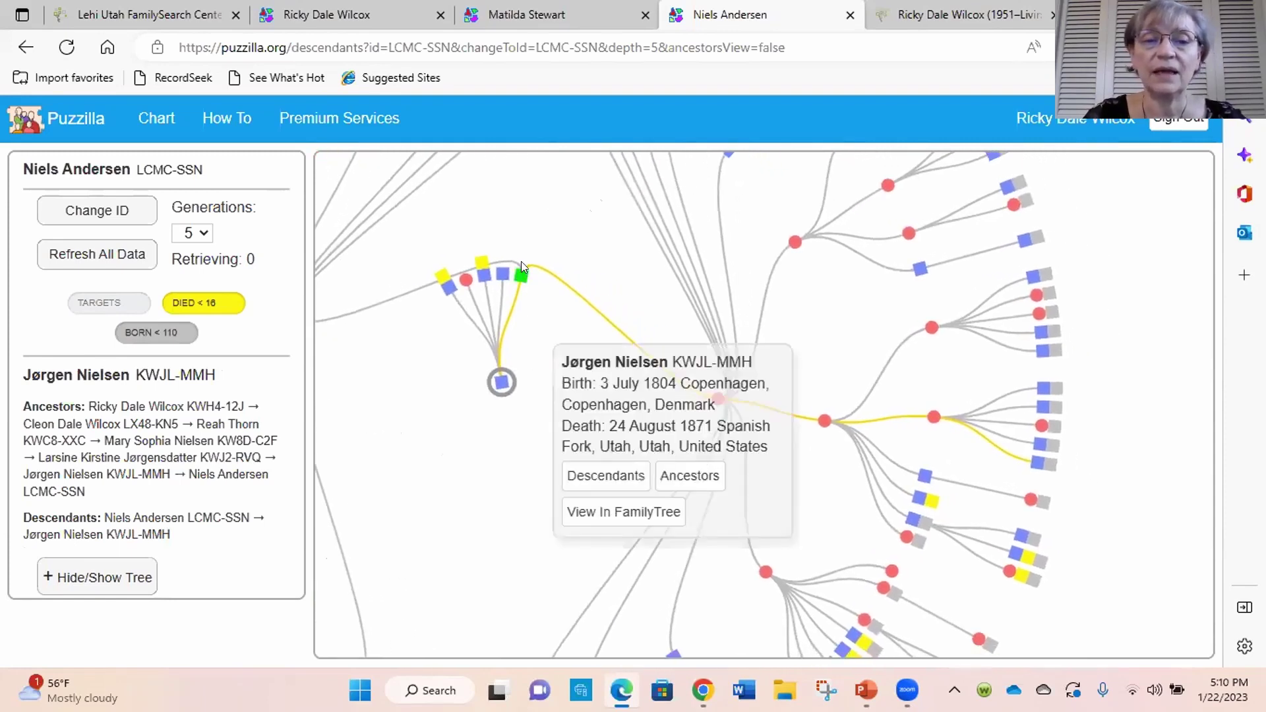
mouse_move(717, 396)
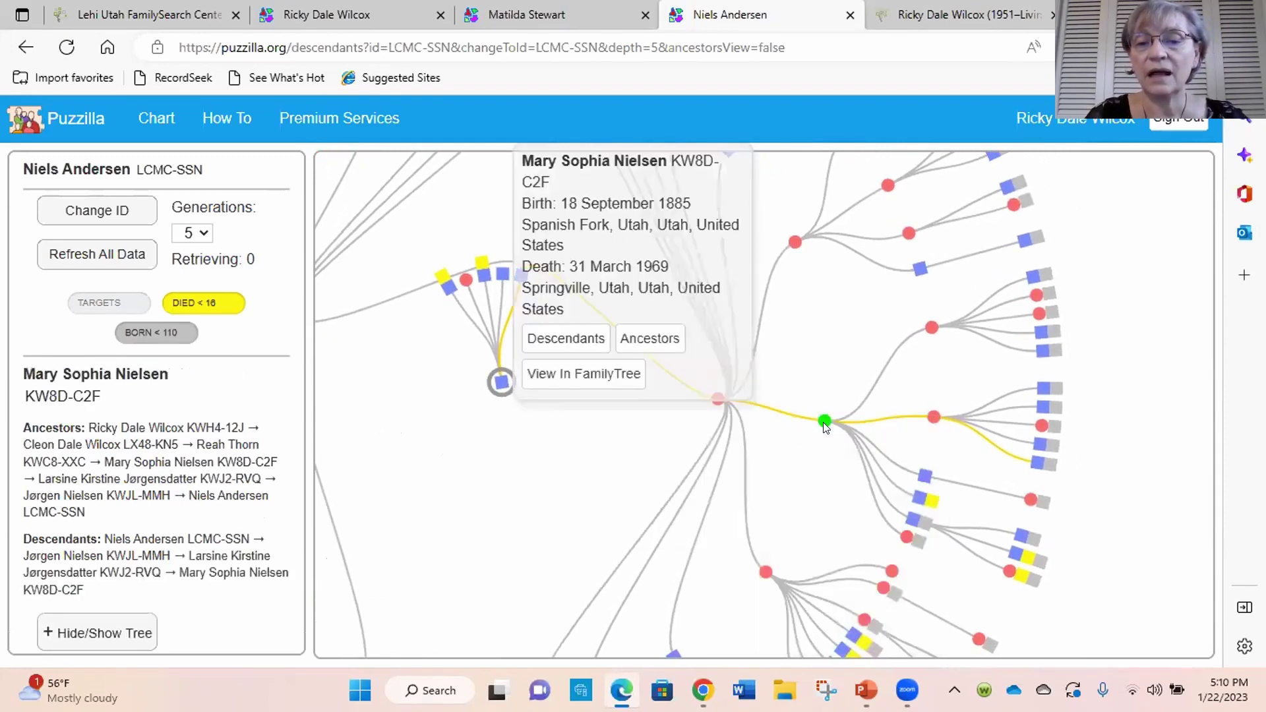
mouse_move(933, 418)
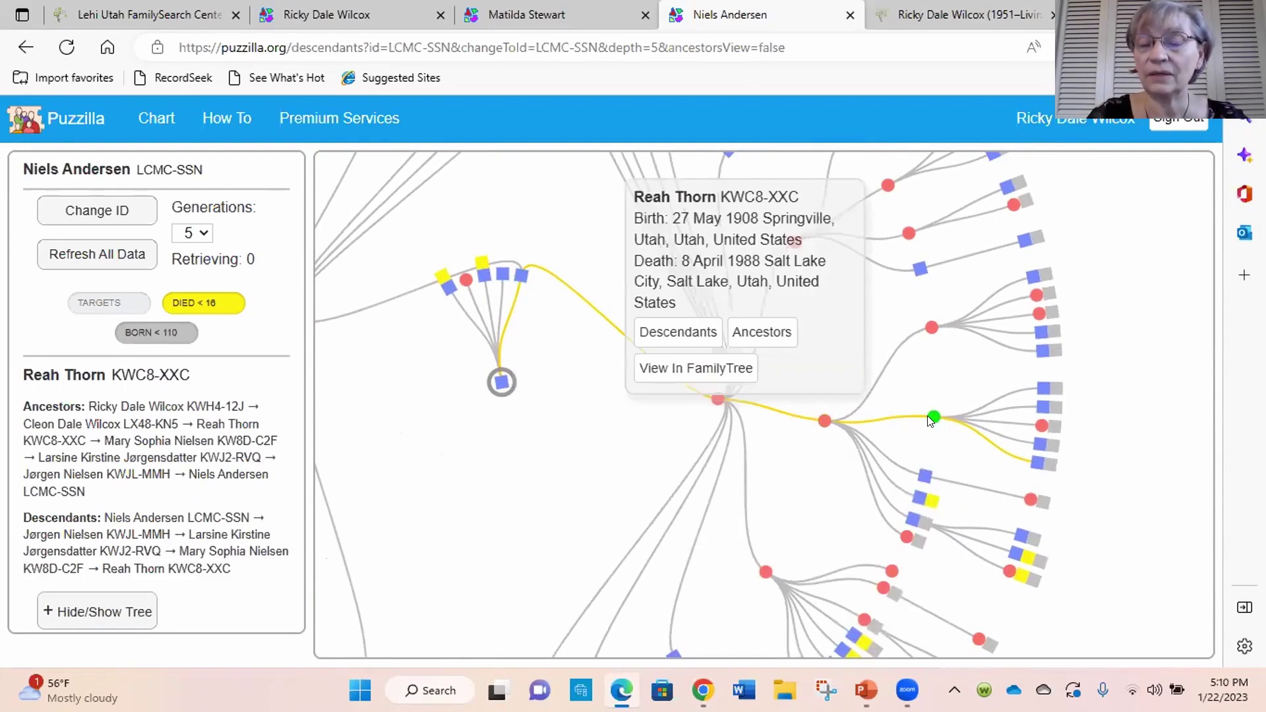
mouse_move(1026, 457)
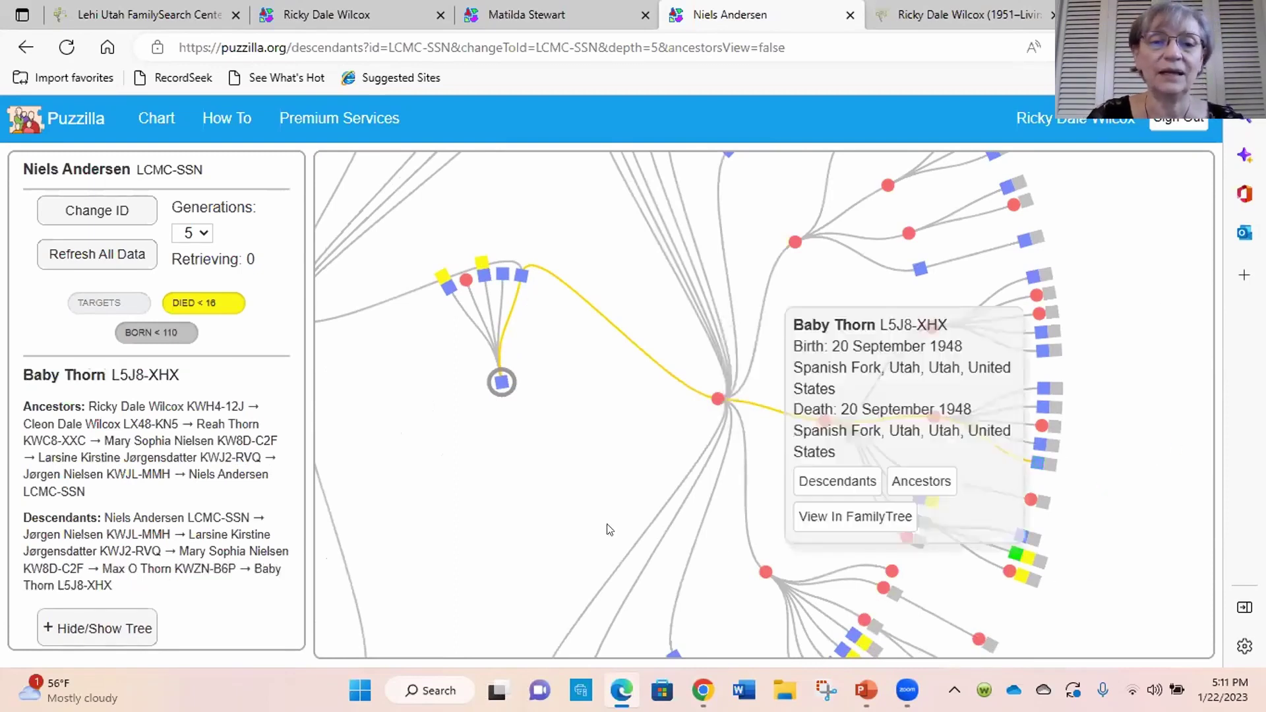
Switch to the female maternal-line ancestor's four-generation descendants chart and examine the density of its family branches
click(551, 18)
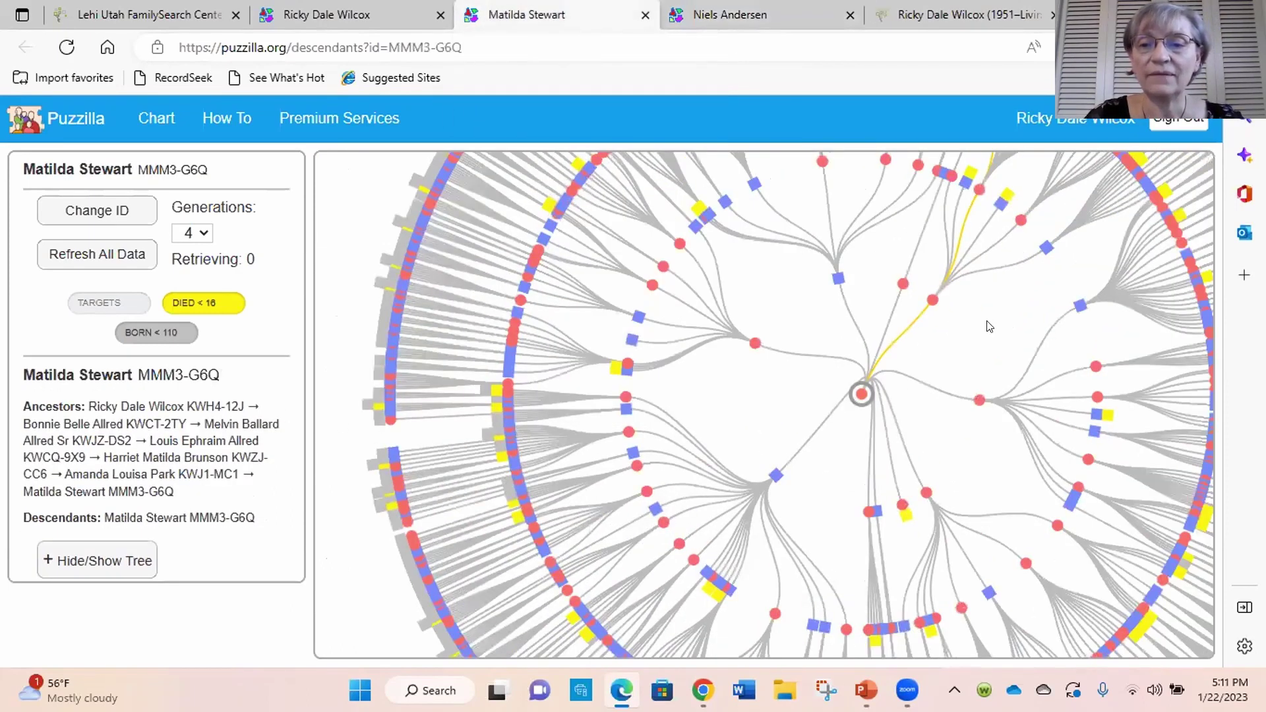
drag(989, 326, 803, 335)
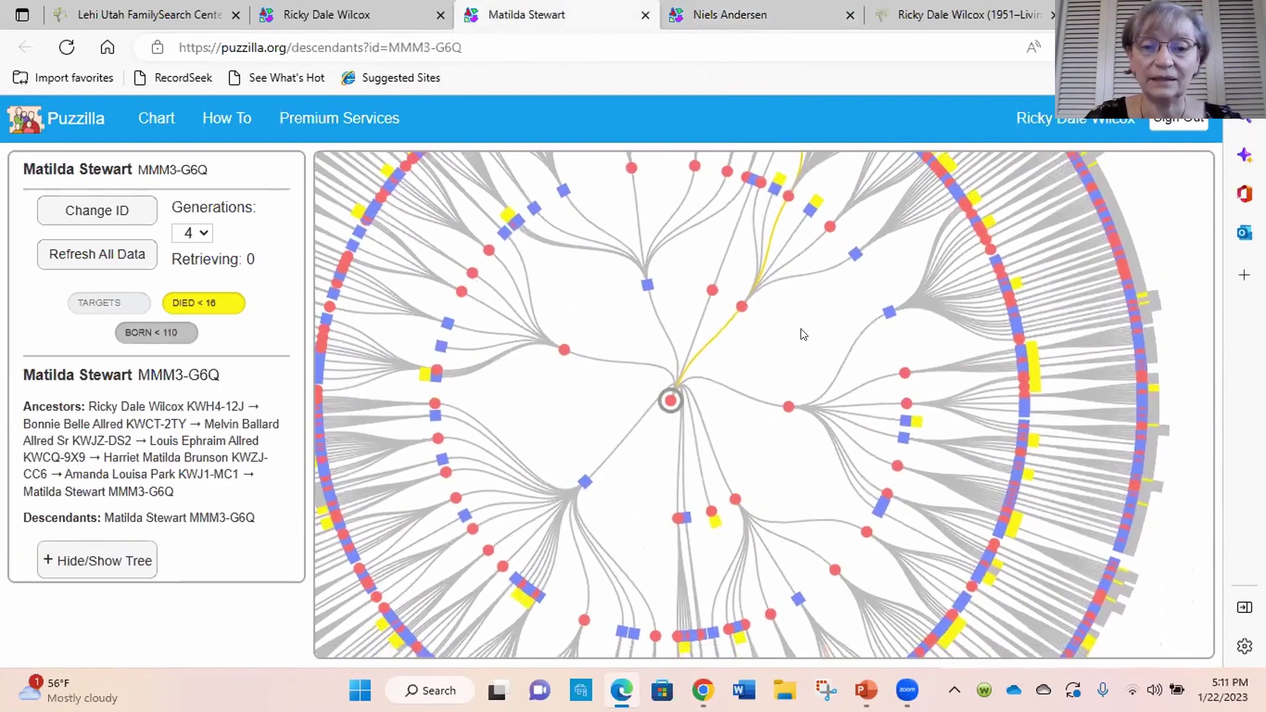
click(738, 376)
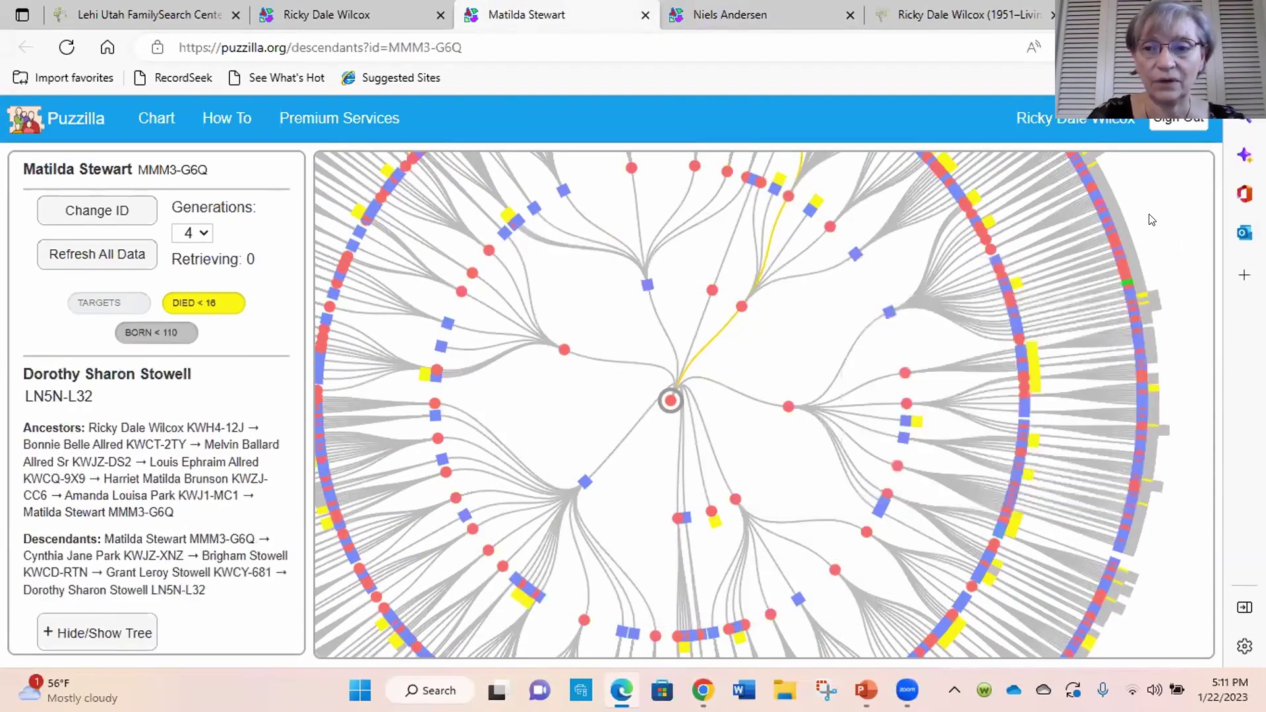
drag(1151, 218, 1149, 236)
scroll(1148, 237, down, 1)
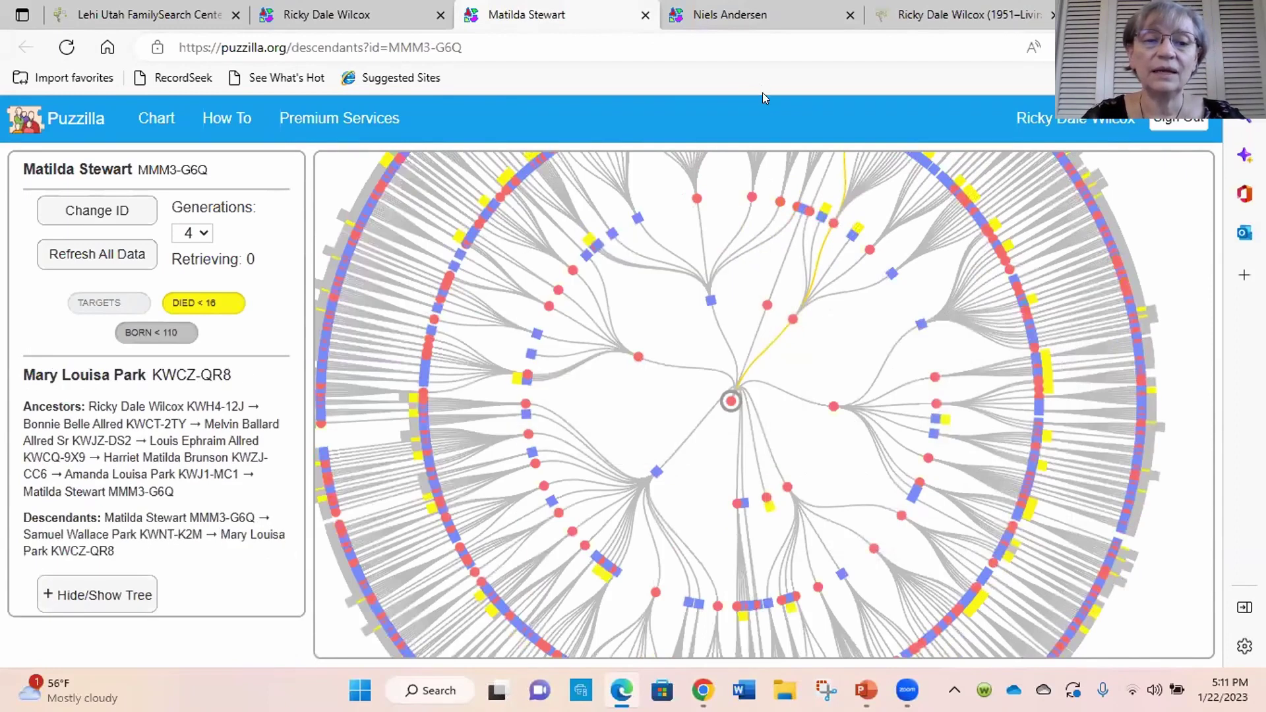
Return to the Danish ancestor's descendants chart and inspect the details of his children who have no descendants
click(762, 15)
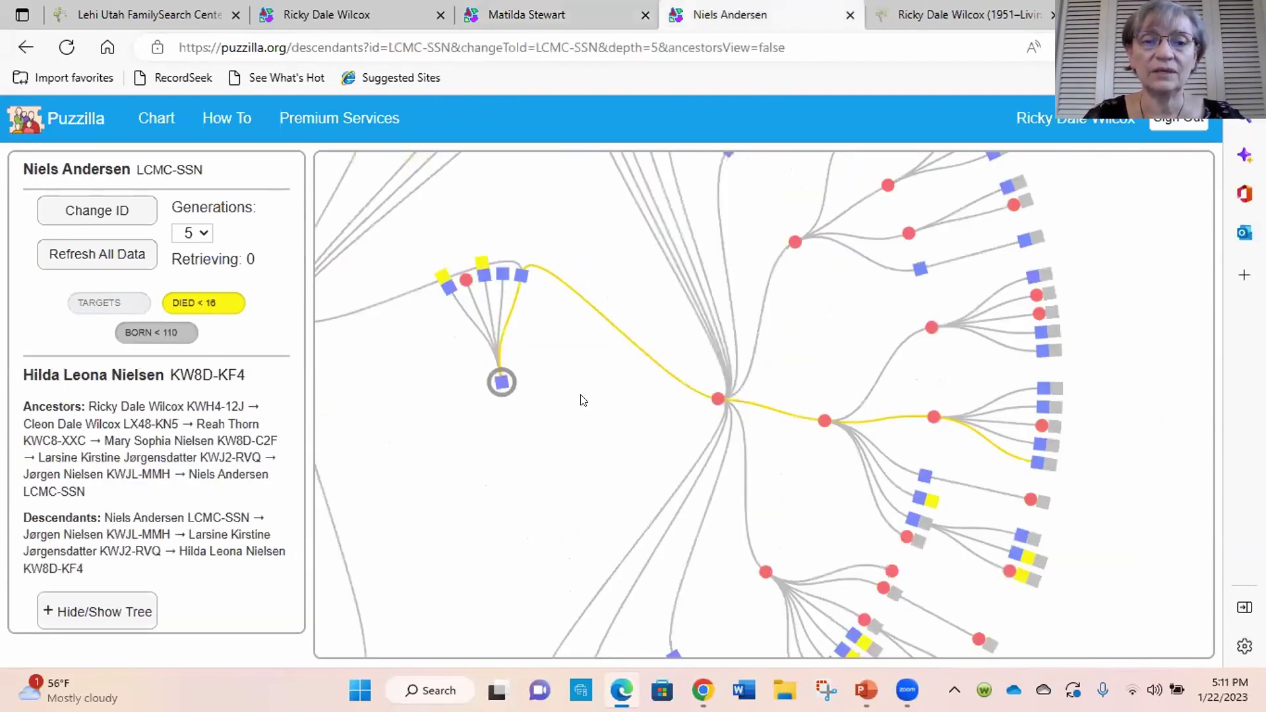
scroll(528, 474, down, 3)
drag(487, 489, 705, 465)
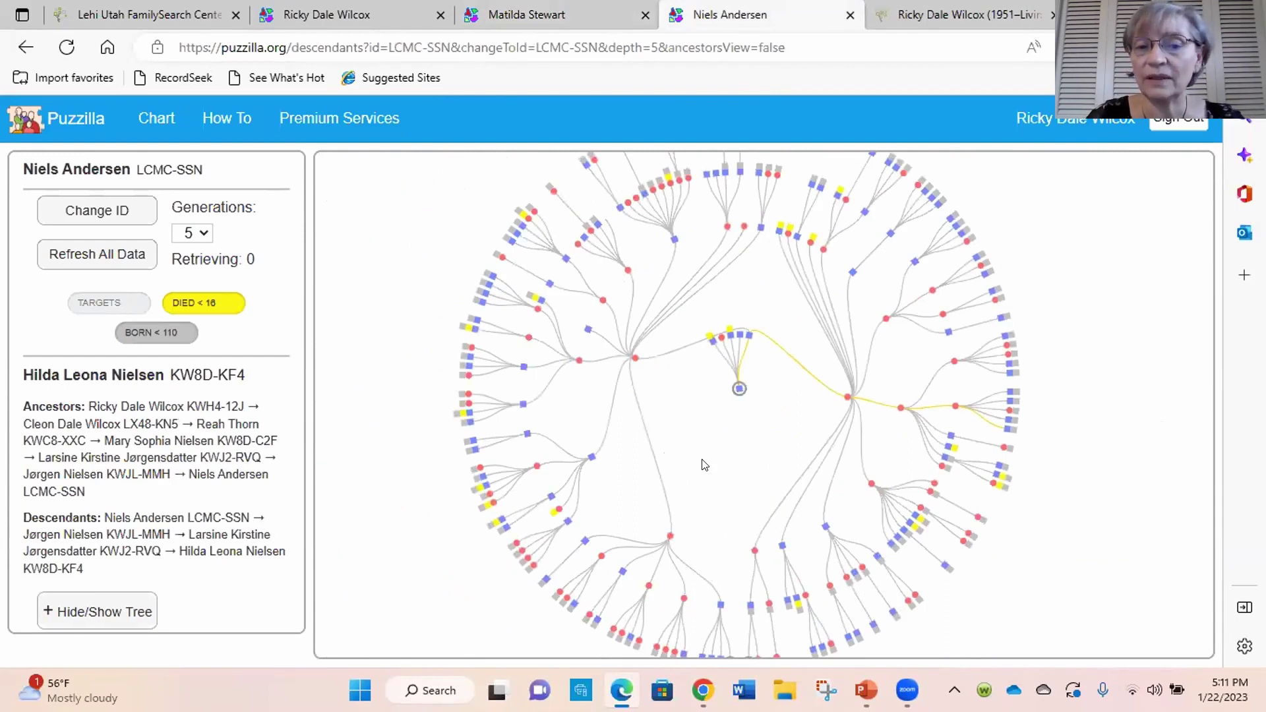
scroll(704, 465, up, 1)
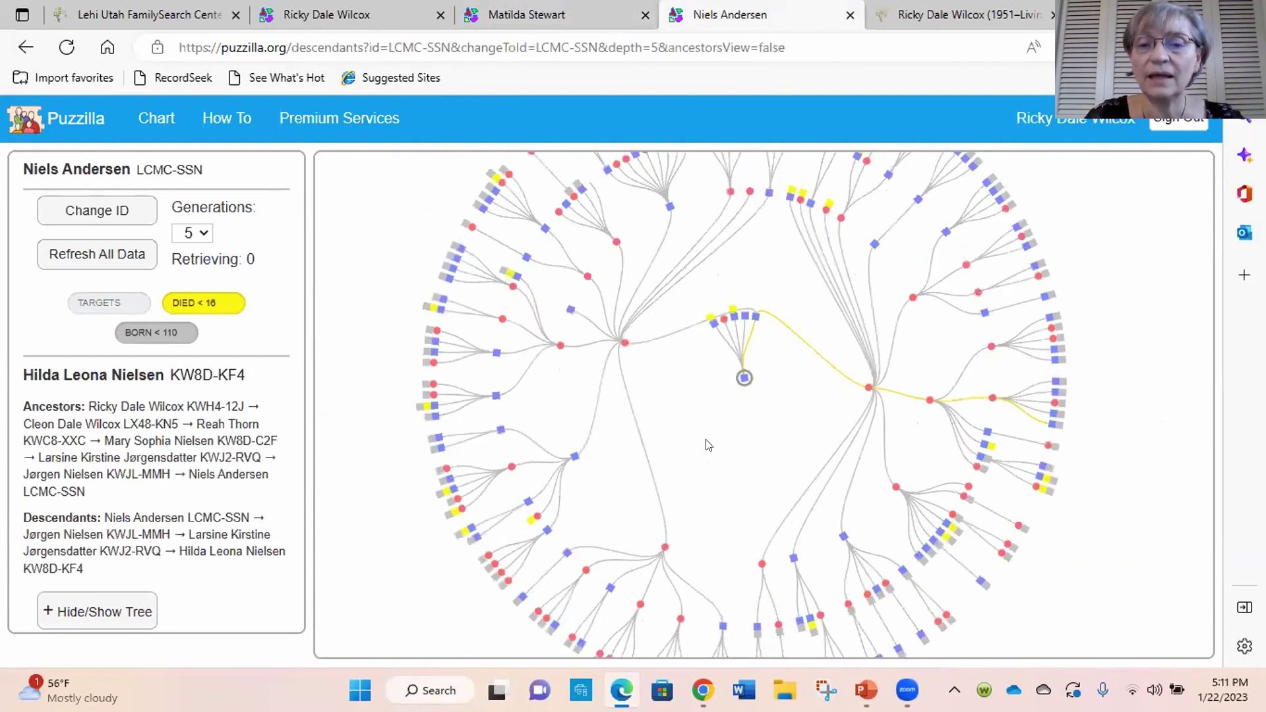
click(721, 323)
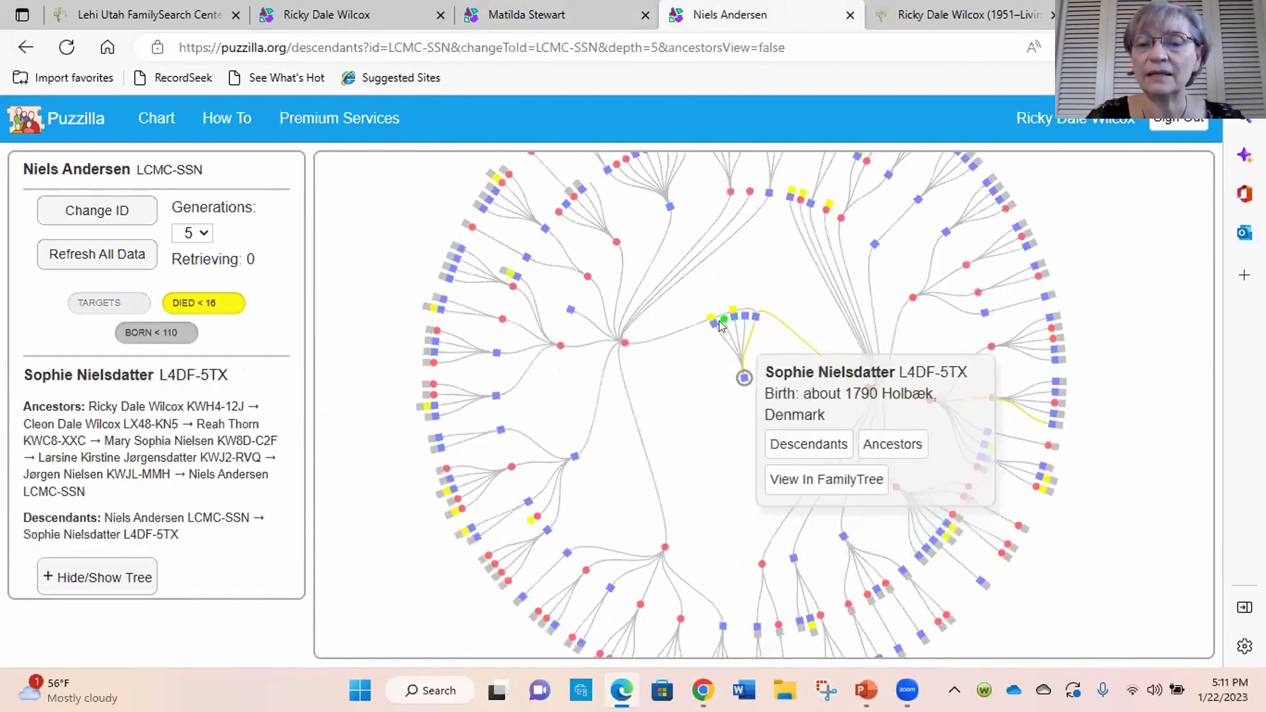
click(745, 319)
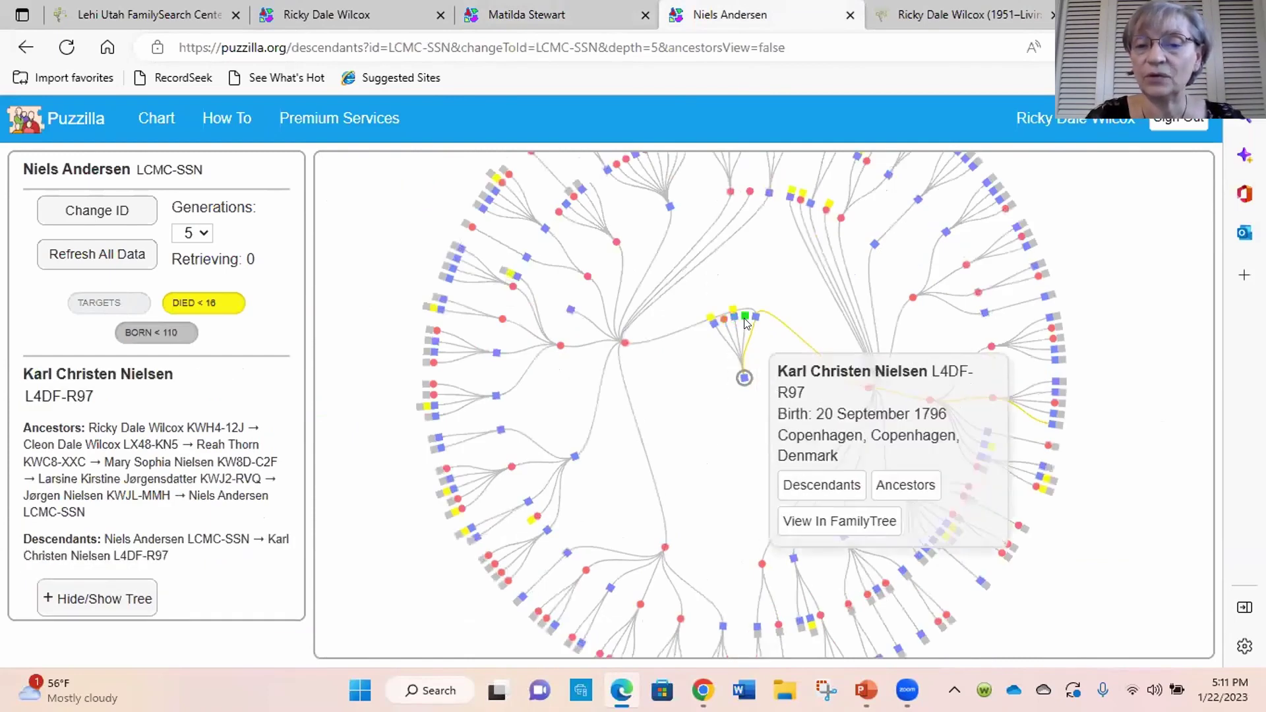
click(744, 322)
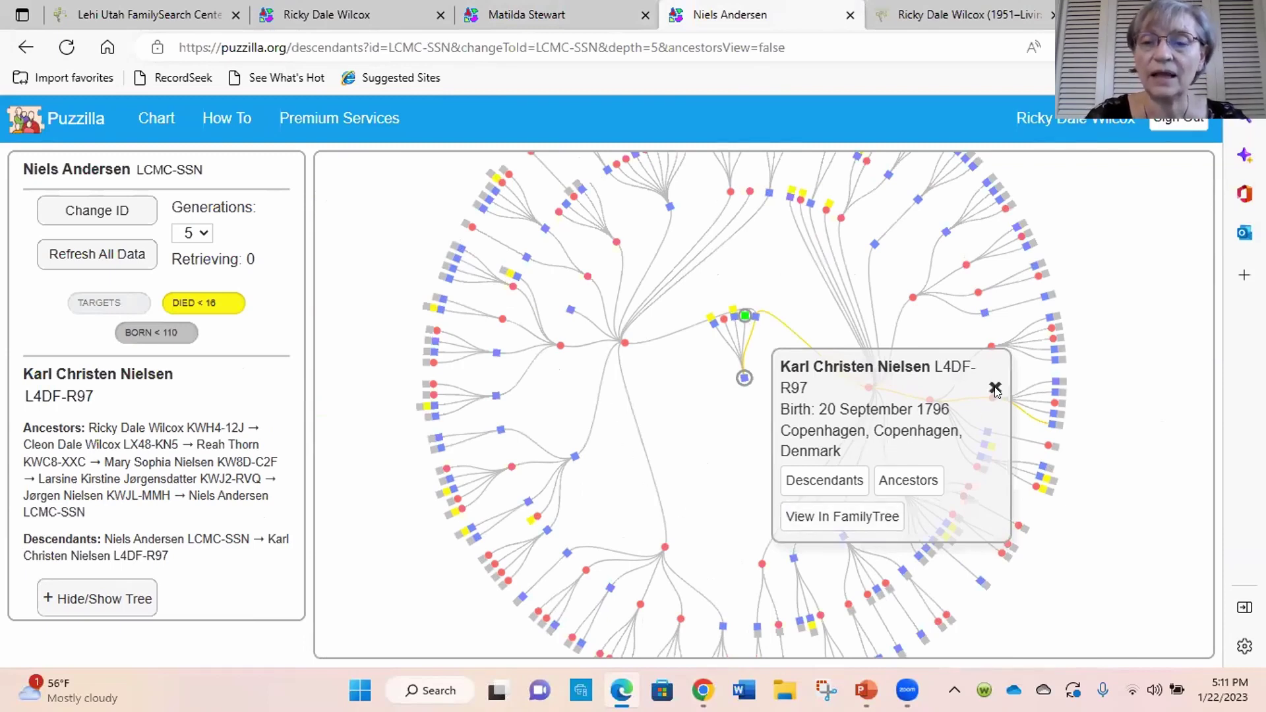
click(996, 389)
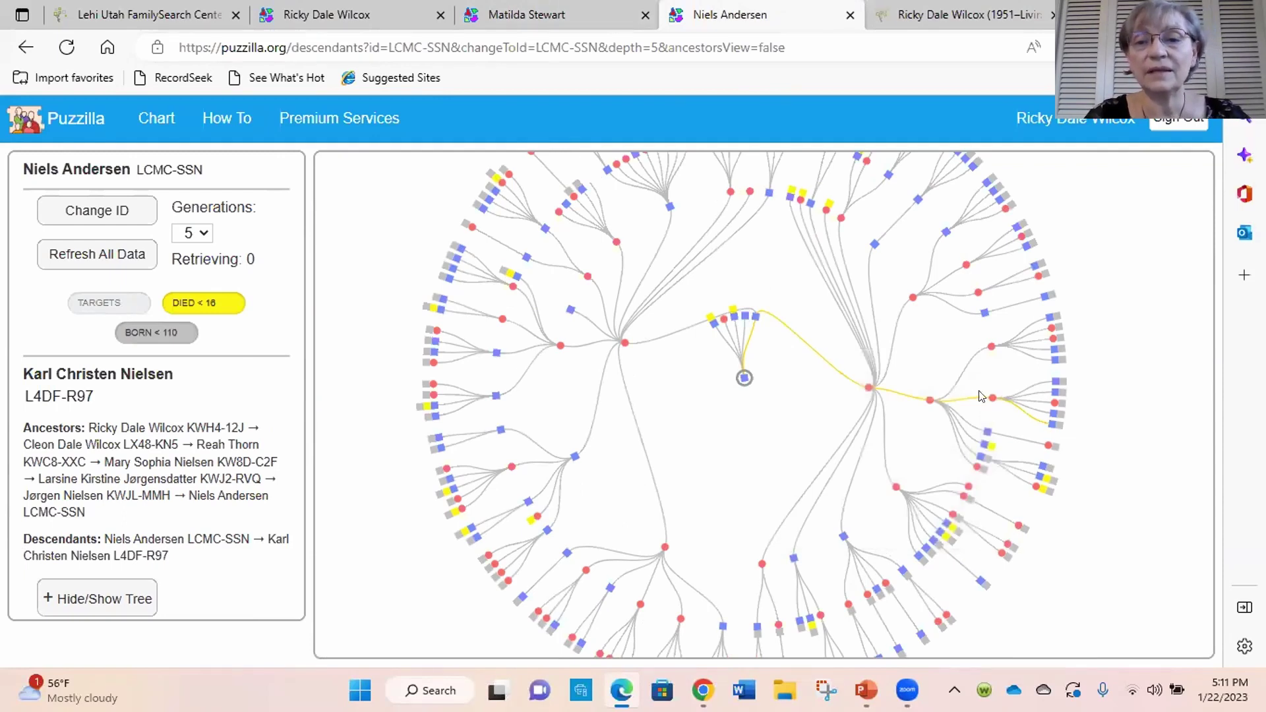
Inspect individual descendants and childless lines in the branch opposite the highlighted direct line of the Danish ancestor's chart
drag(698, 455, 758, 528)
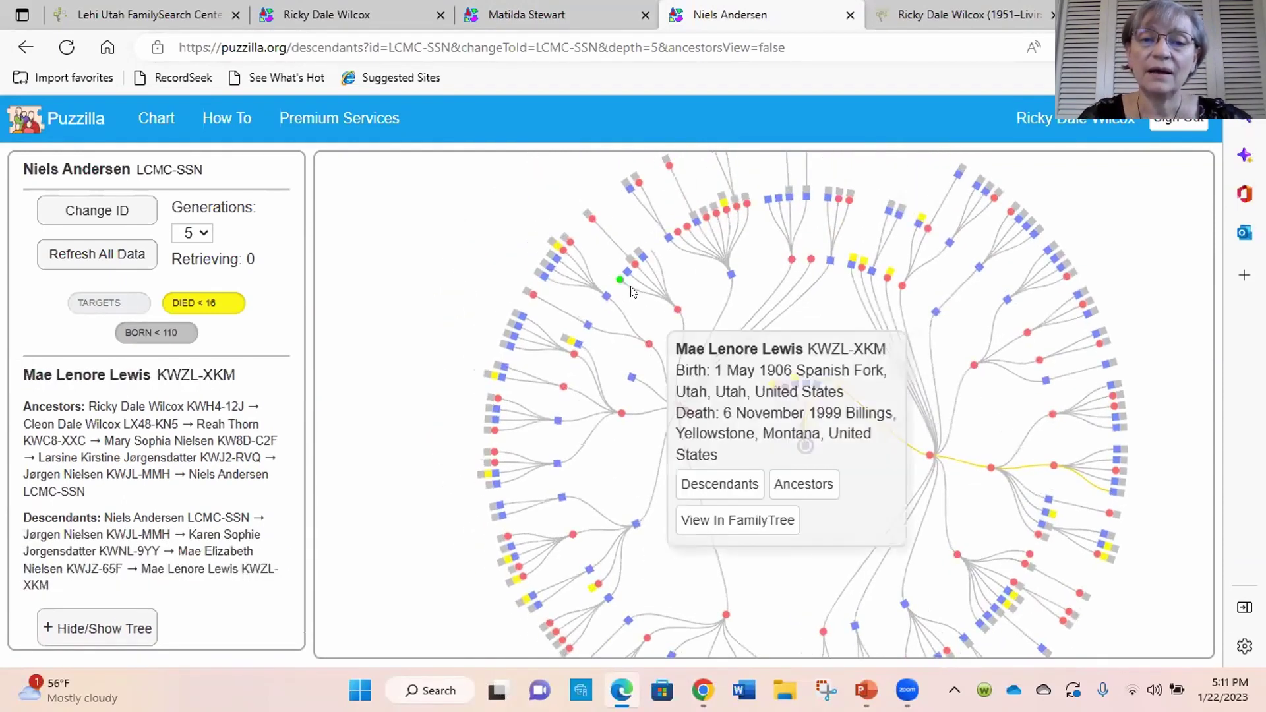
mouse_move(628, 277)
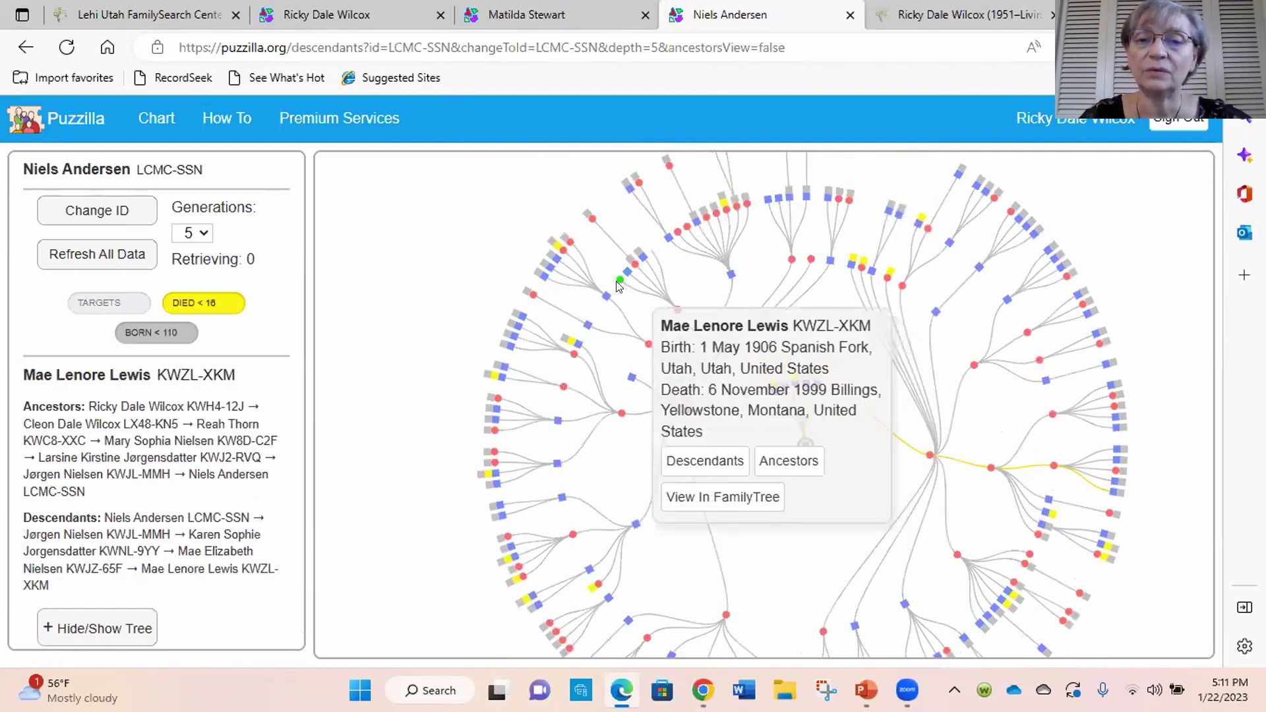
mouse_move(678, 236)
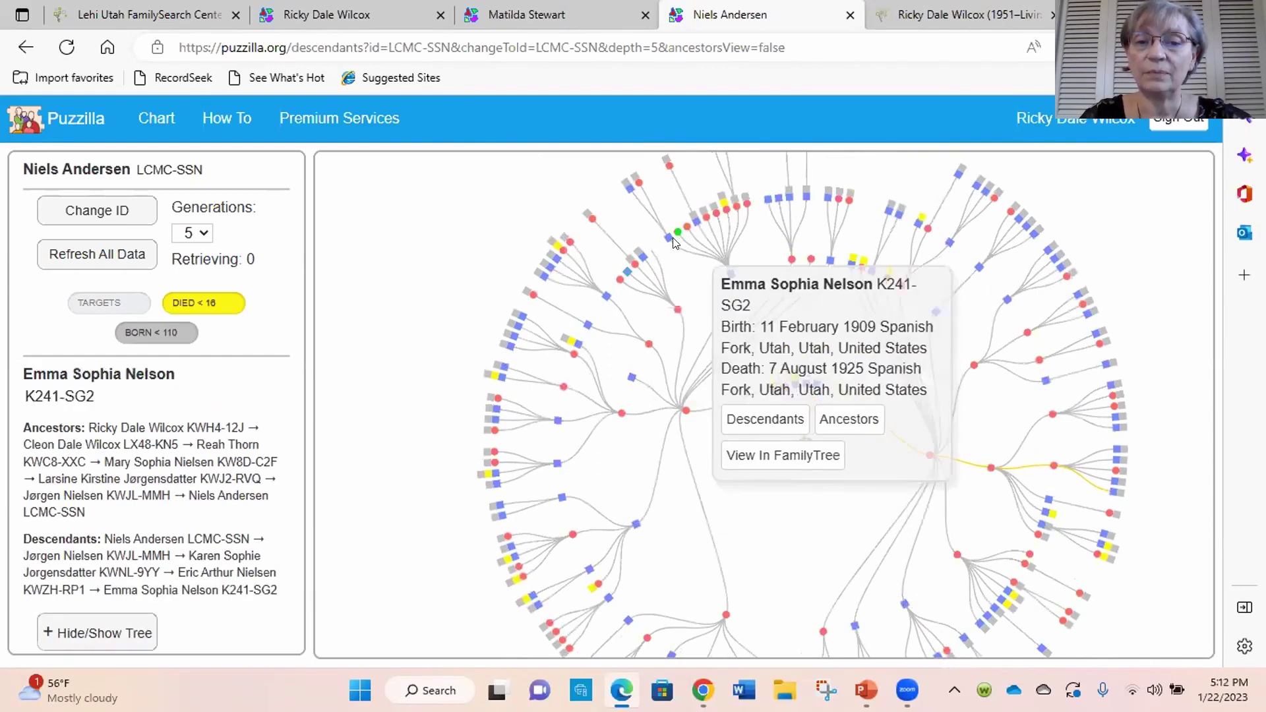
mouse_move(628, 380)
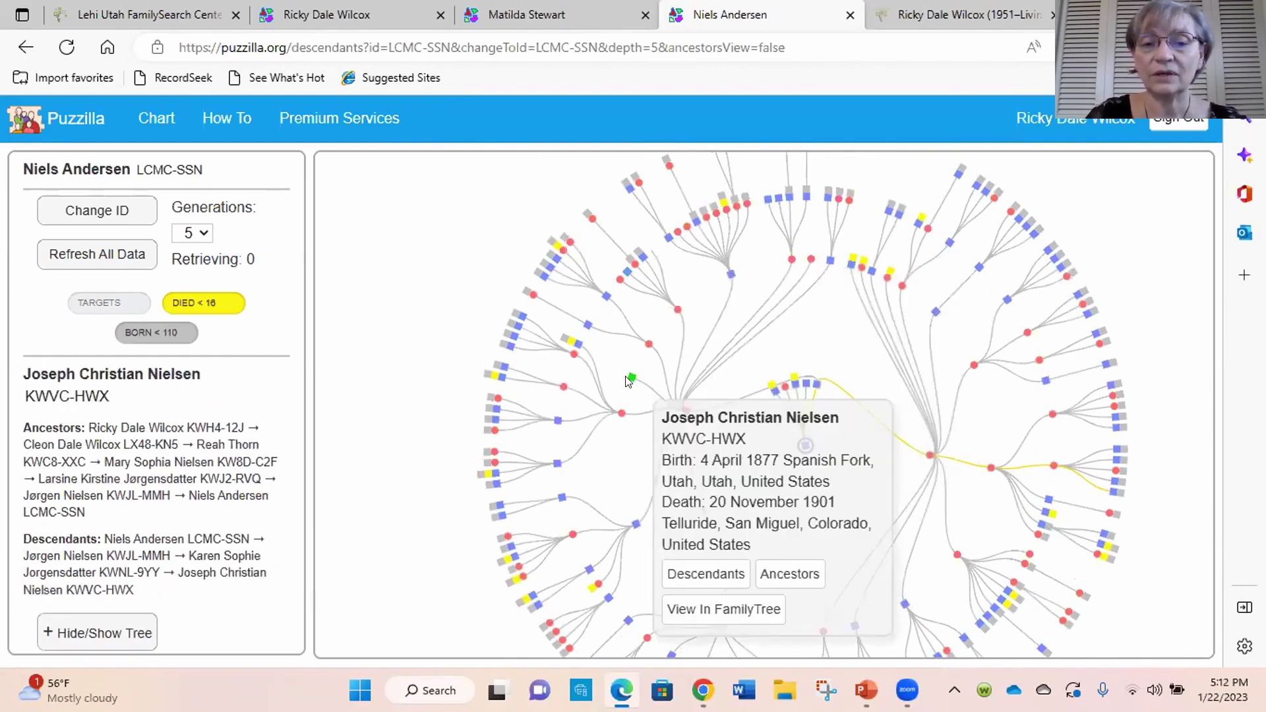
mouse_move(620, 412)
drag(817, 546, 693, 473)
scroll(716, 443, down, 1)
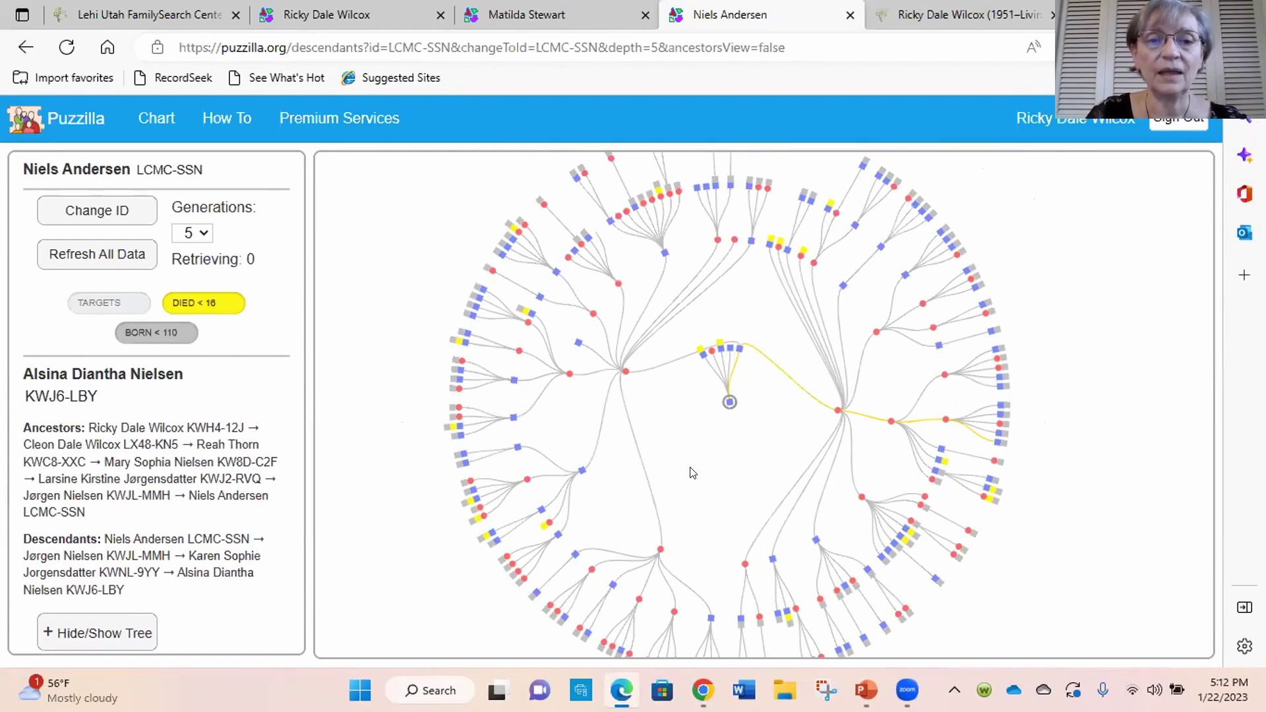
Open the FamilySearch Family Tree page of the Danish ancestor's great-granddaughter who died in Spanish Fork in 1930 and review her vitals
scroll(692, 472, up, 2)
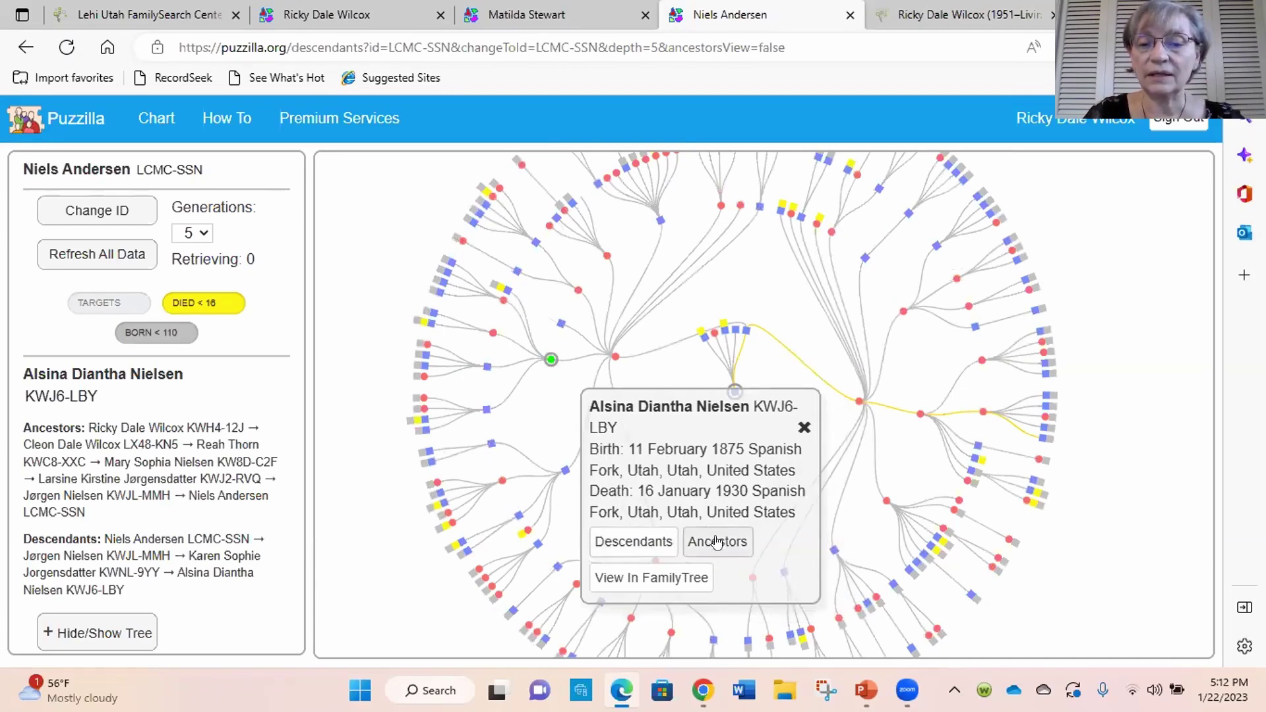
click(649, 578)
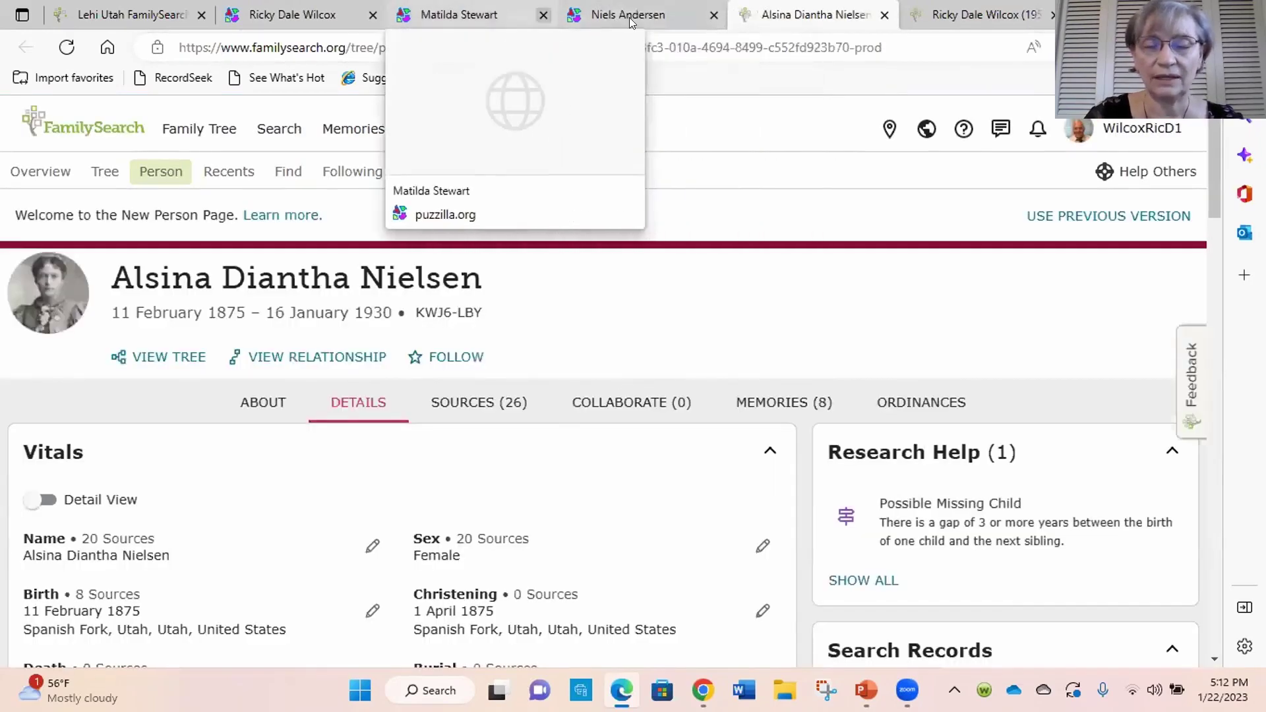
scroll(670, 514, down, 4)
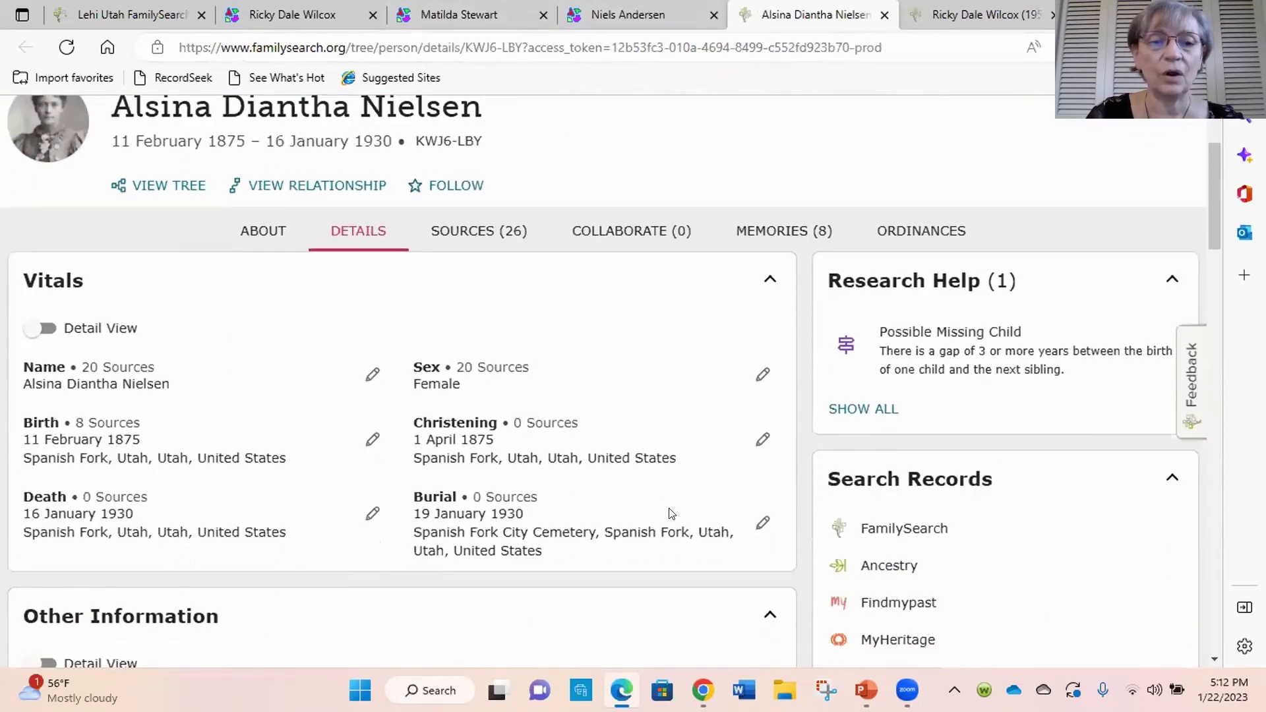
scroll(669, 513, up, 2)
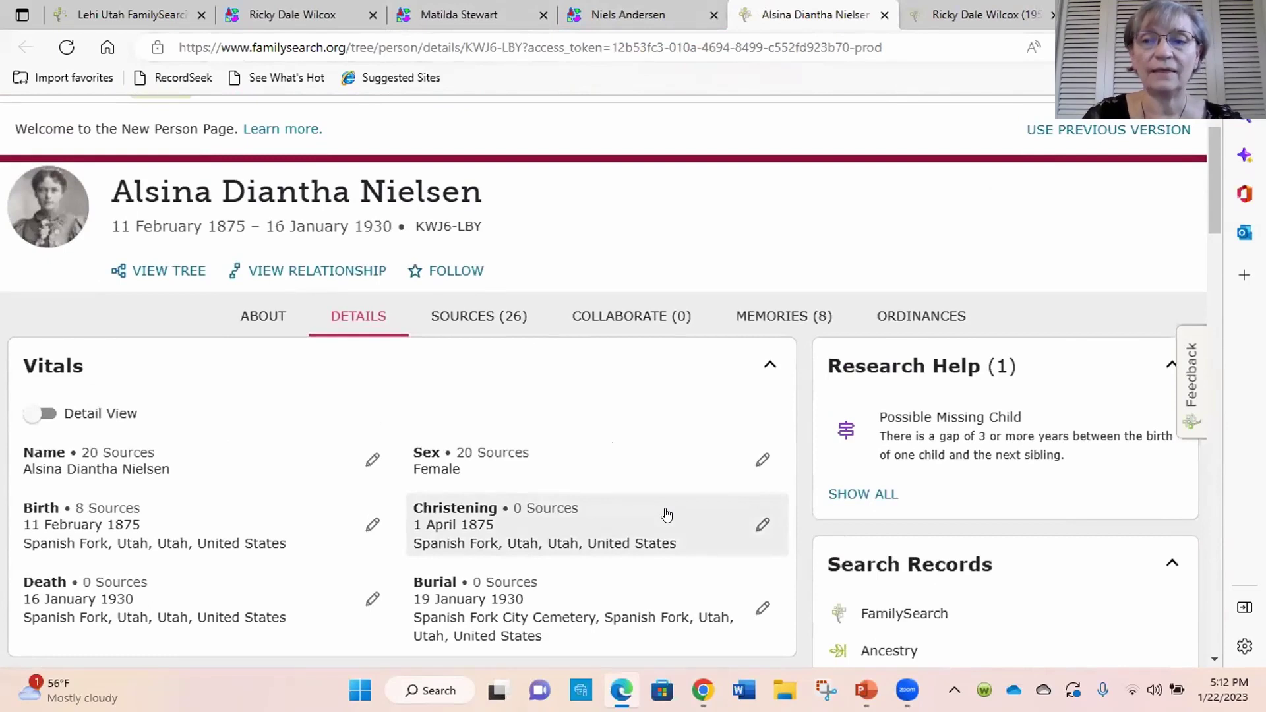
scroll(666, 514, down, 1)
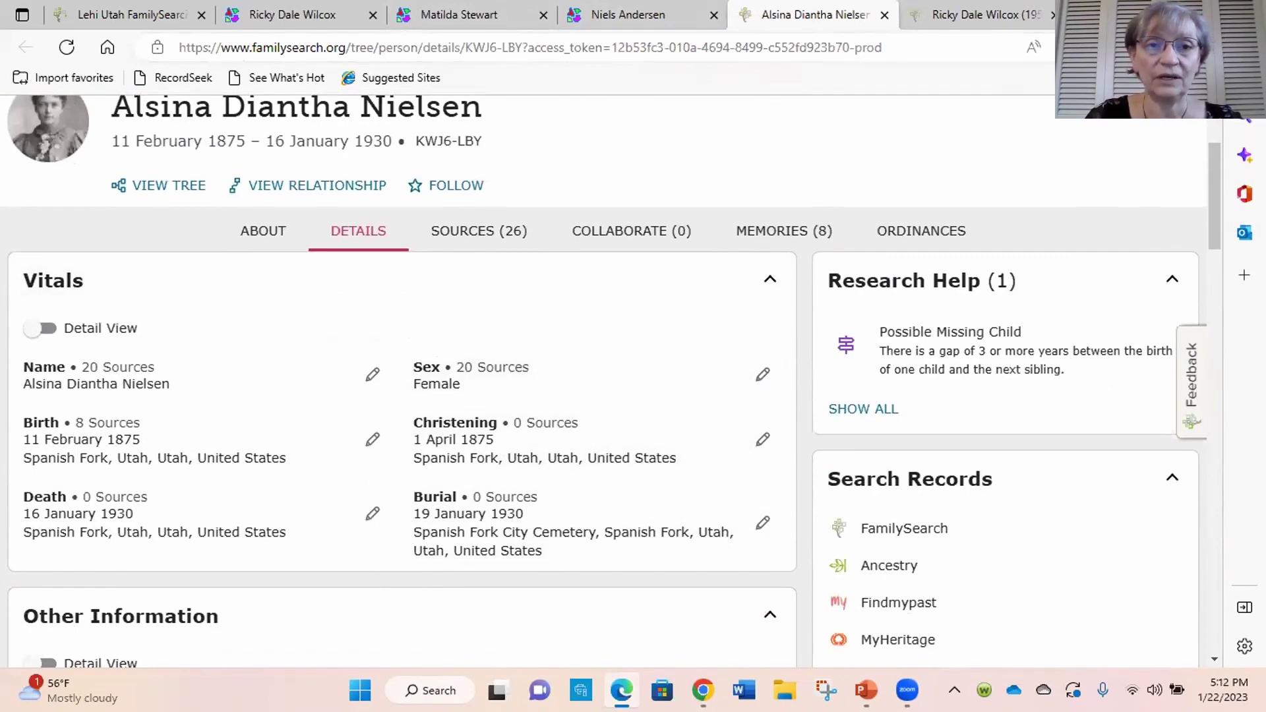
Switch to Puzzilla in Chrome, sign in with FamilySearch credentials, and set the ancestor fan chart to 7 generations
key(alt+Tab)
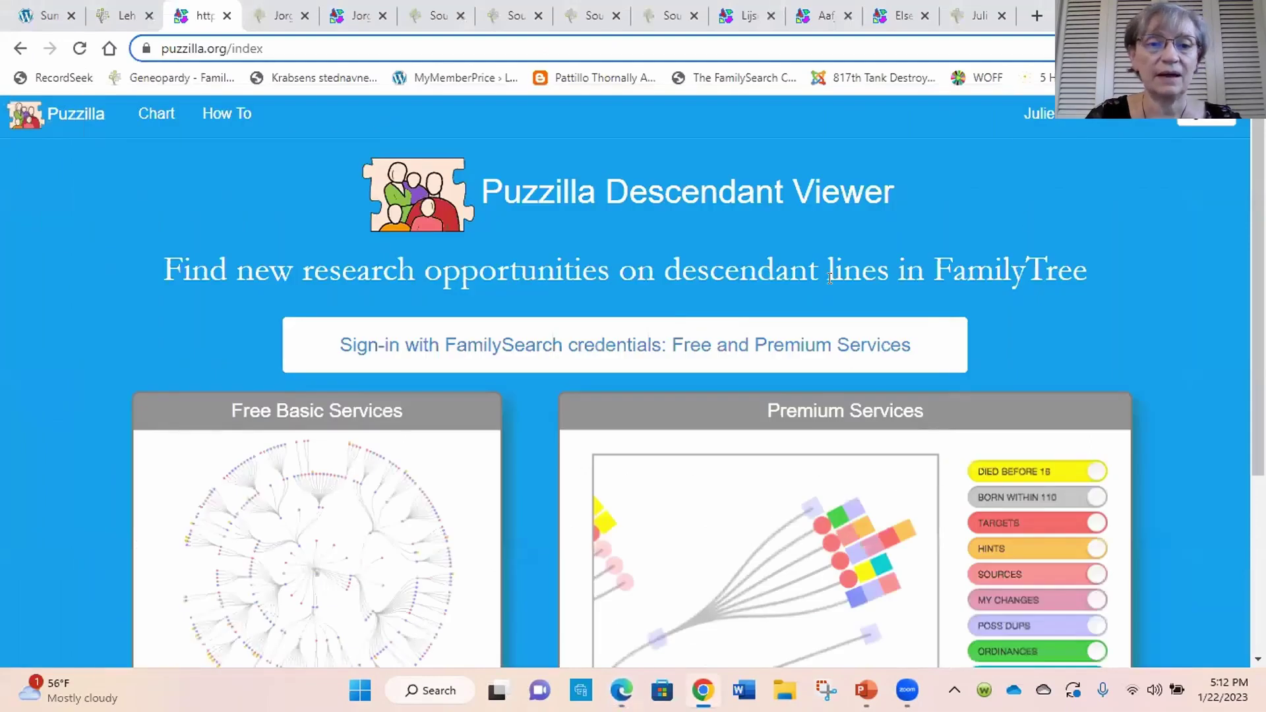
scroll(1120, 256, down, 1)
click(575, 258)
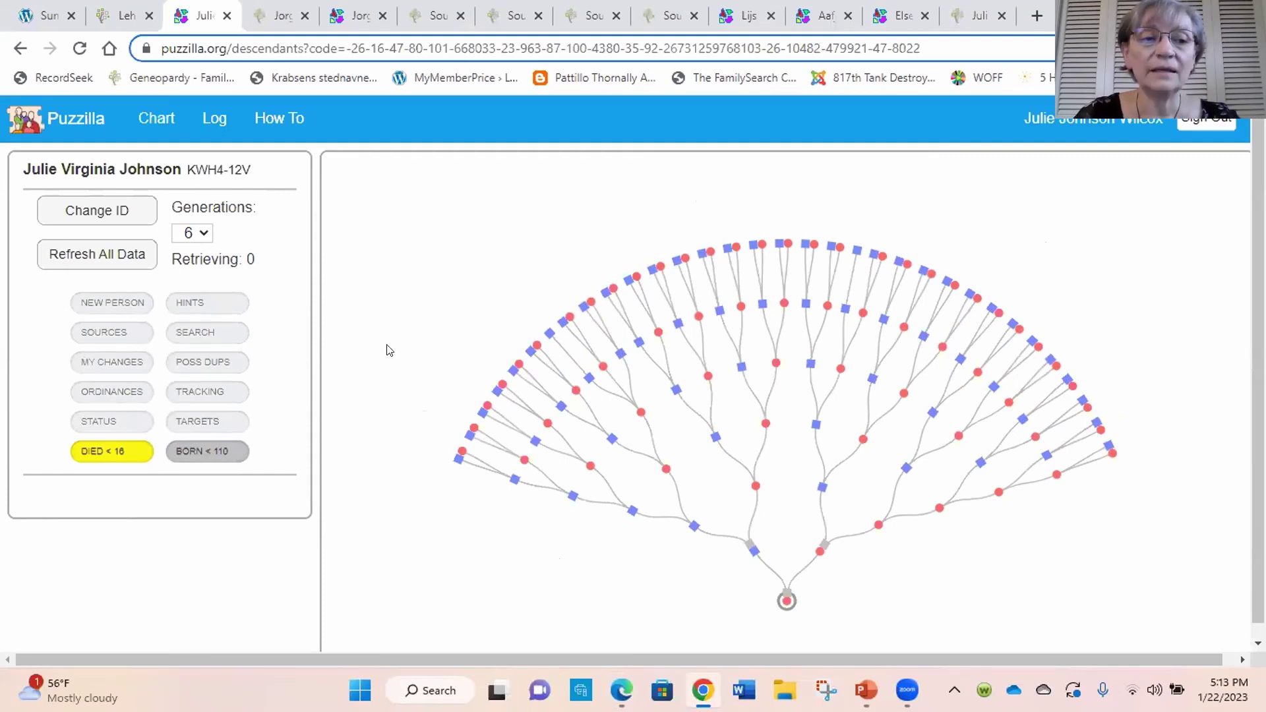
click(201, 233)
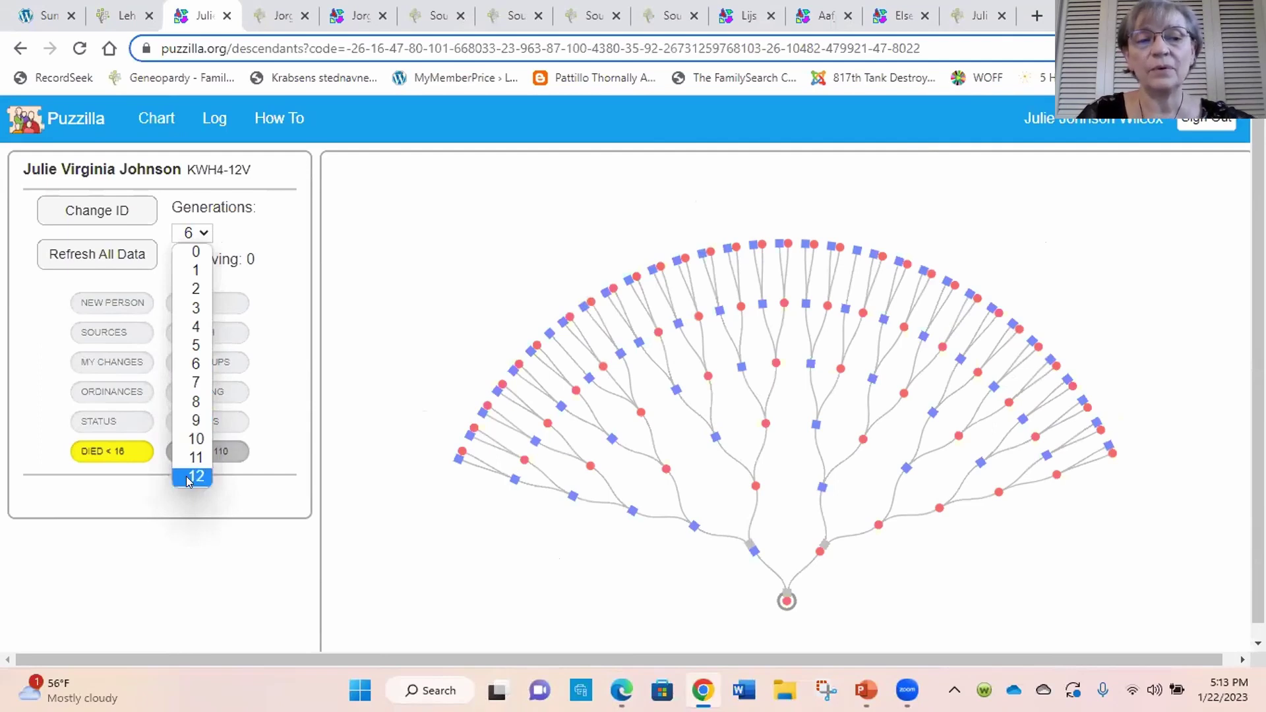
click(197, 383)
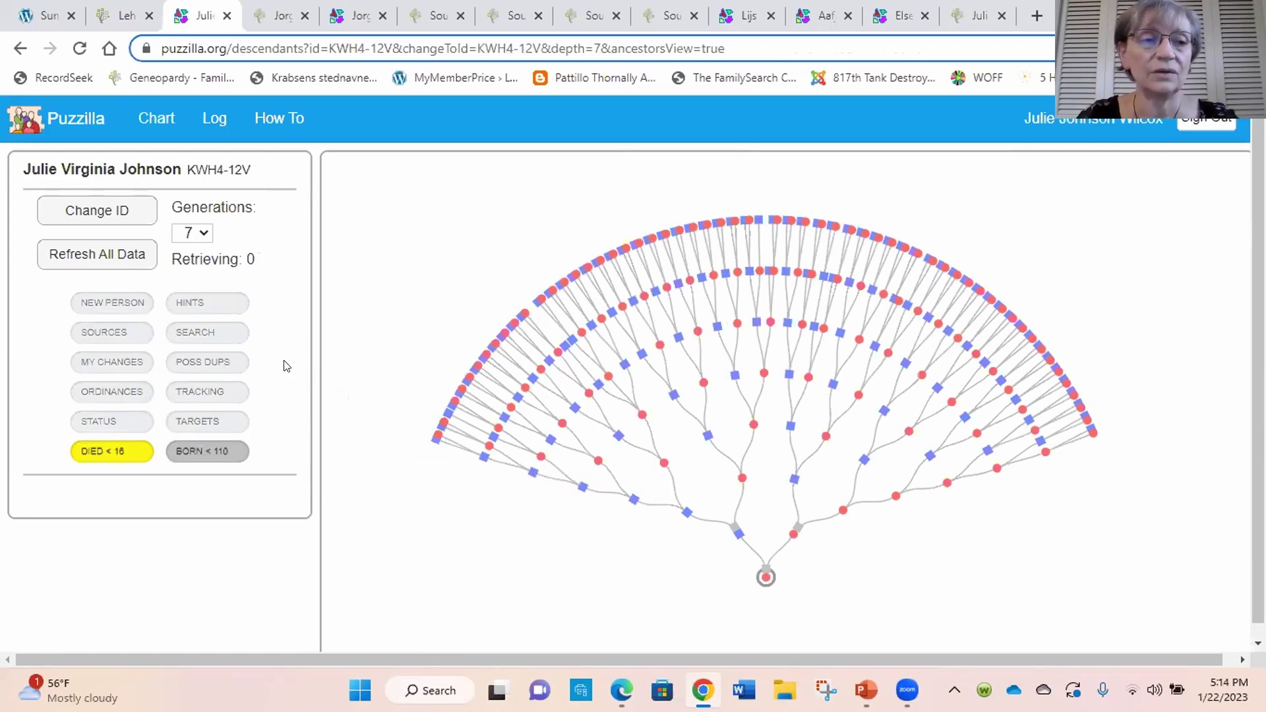
Search Ancestry.com for the male seventh-generation ancestor born in Kettins, Scotland, from his details in the fan chart
click(504, 397)
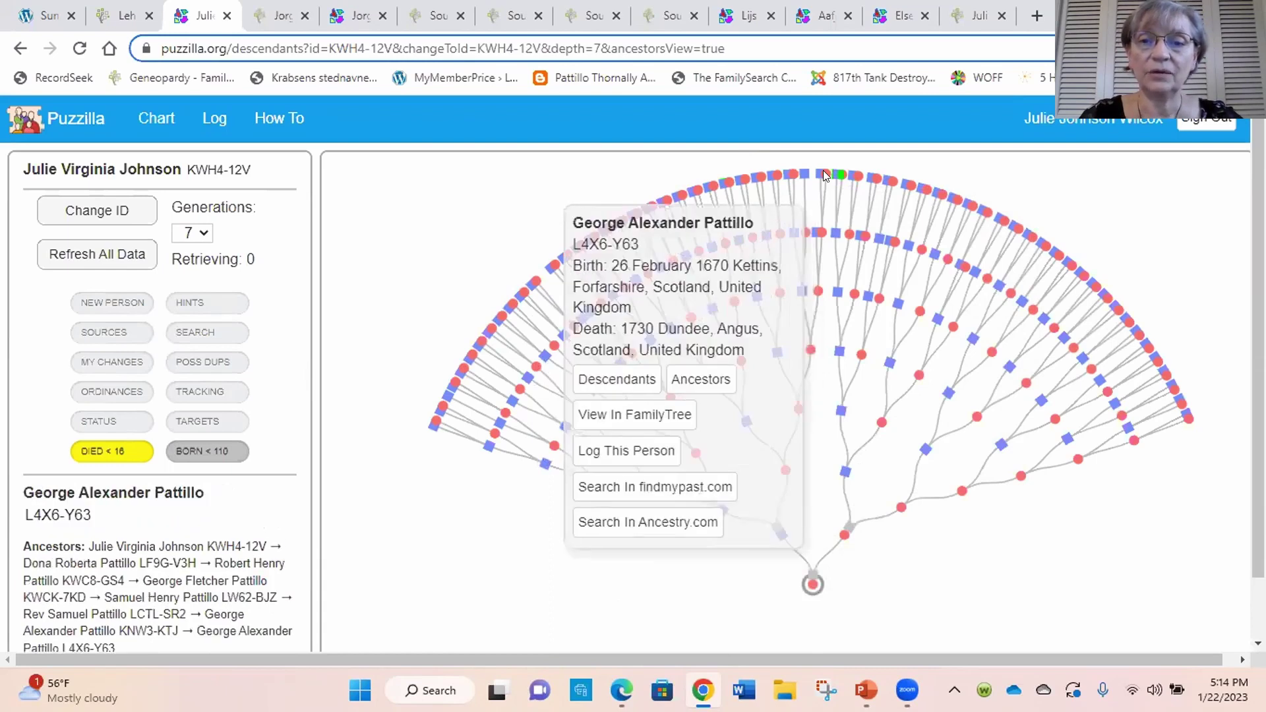
click(831, 170)
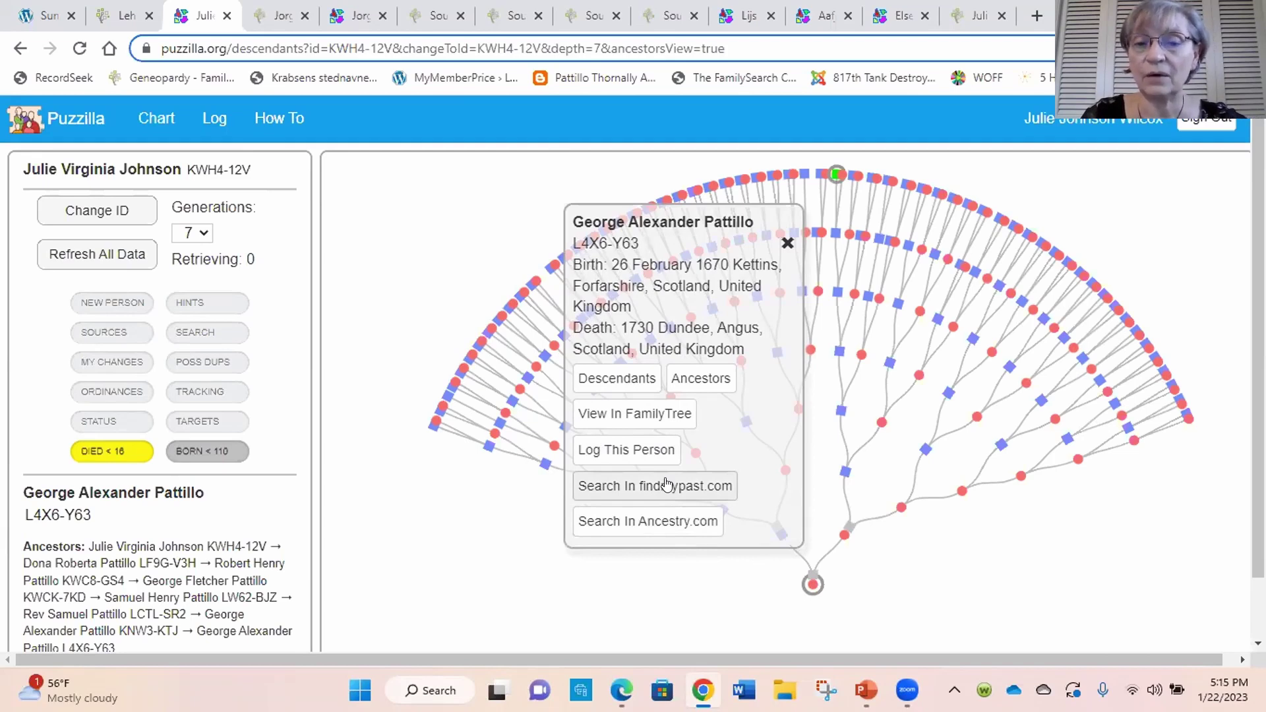
click(649, 520)
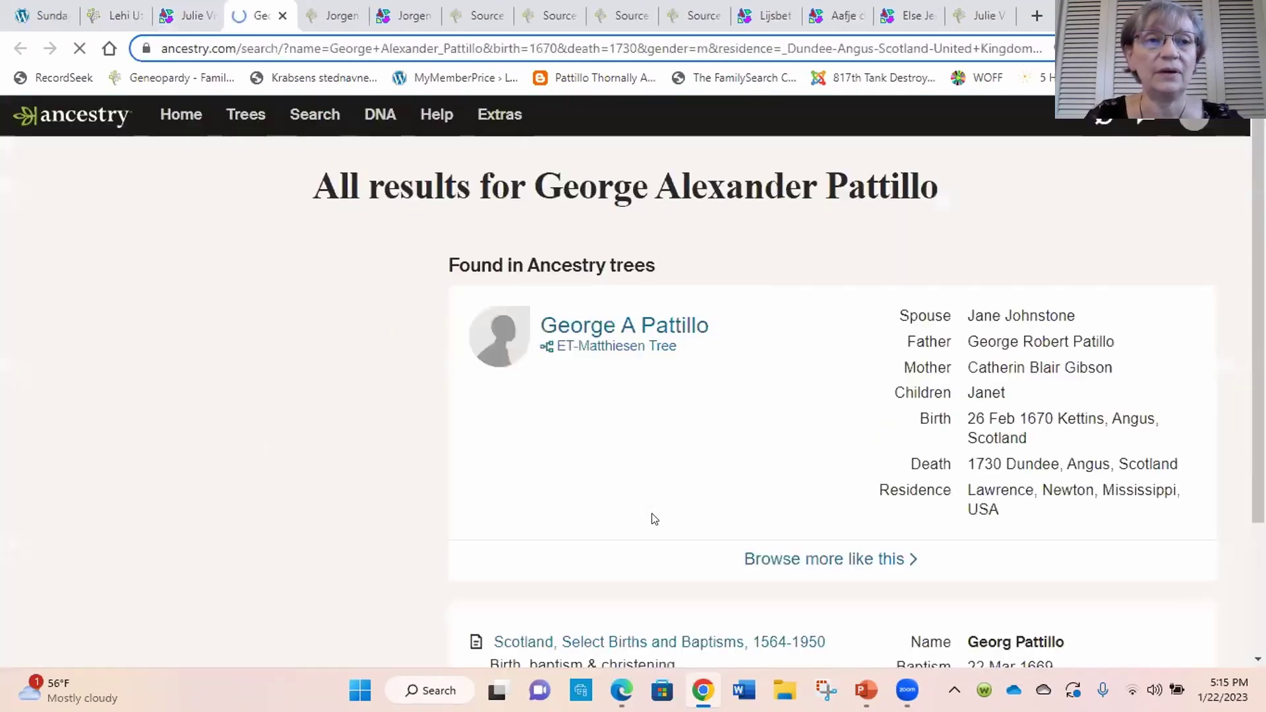
Review the Ancestry tree matches and record results for the ancestor born in Kettins, Scotland, and close that search
scroll(661, 452, down, 10)
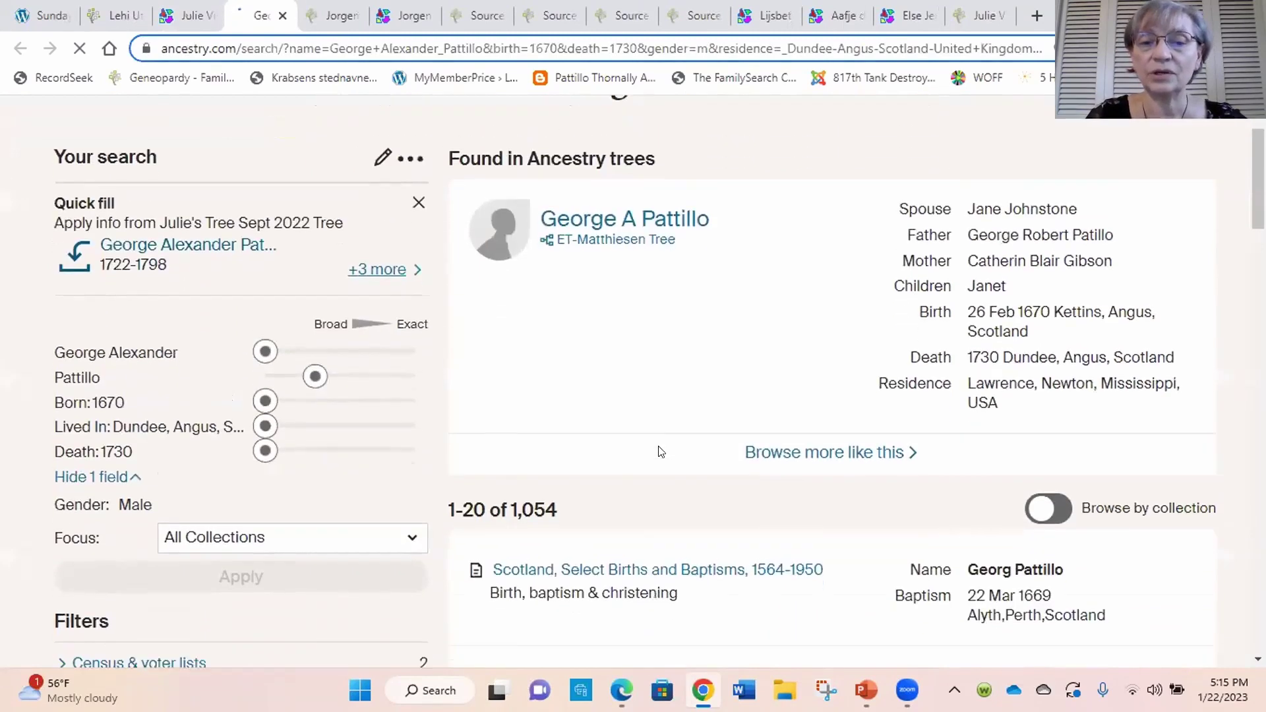
scroll(661, 451, down, 5)
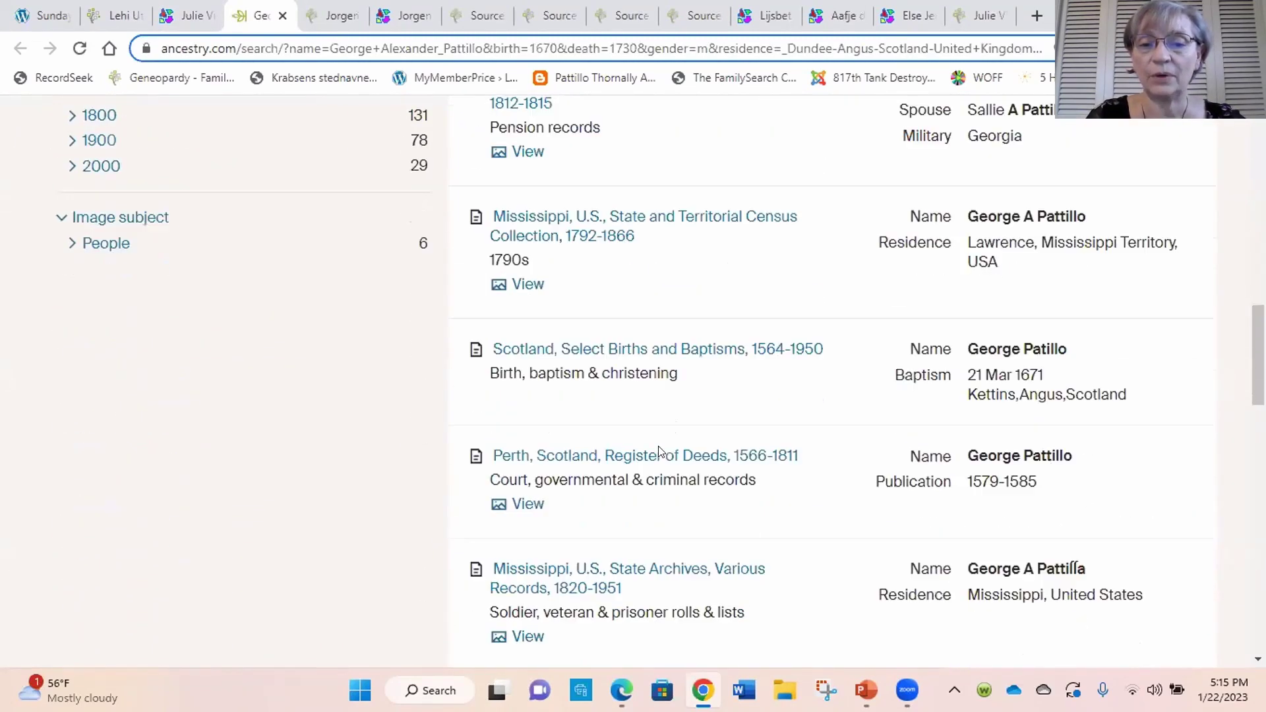
click(283, 14)
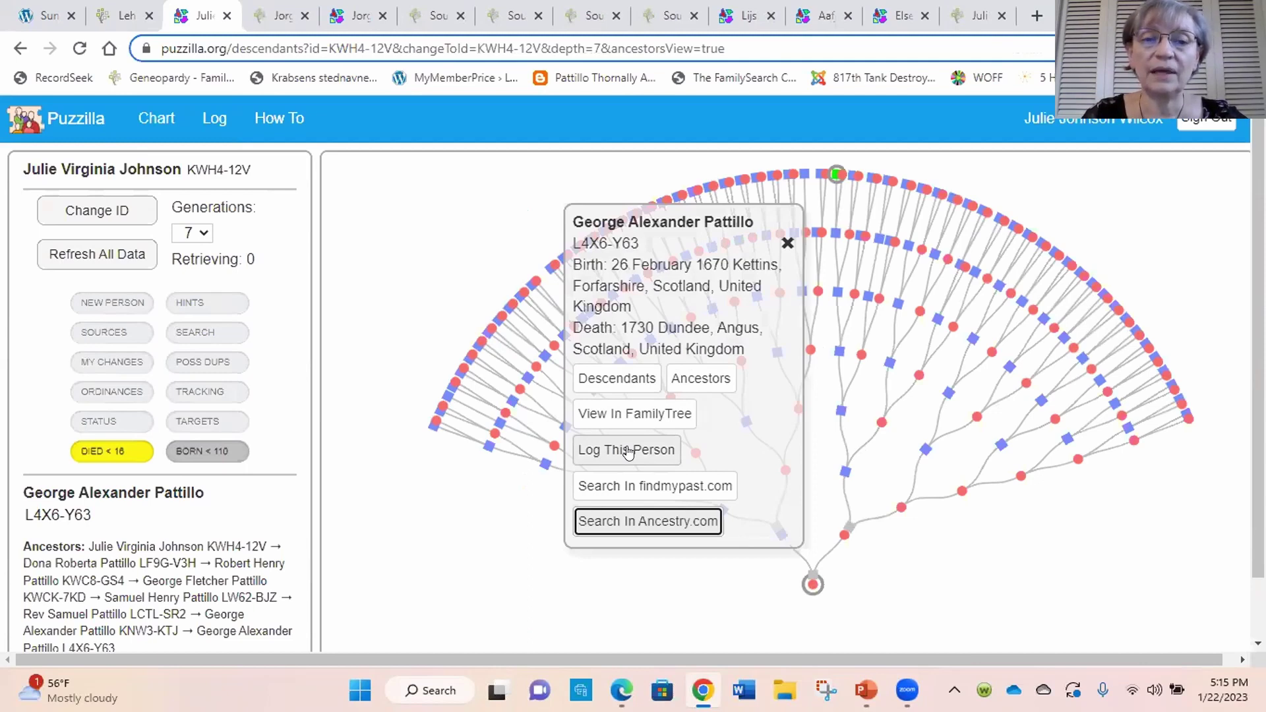
Open the Puzzilla Log and review its list of logged people and their ordinance columns
click(211, 118)
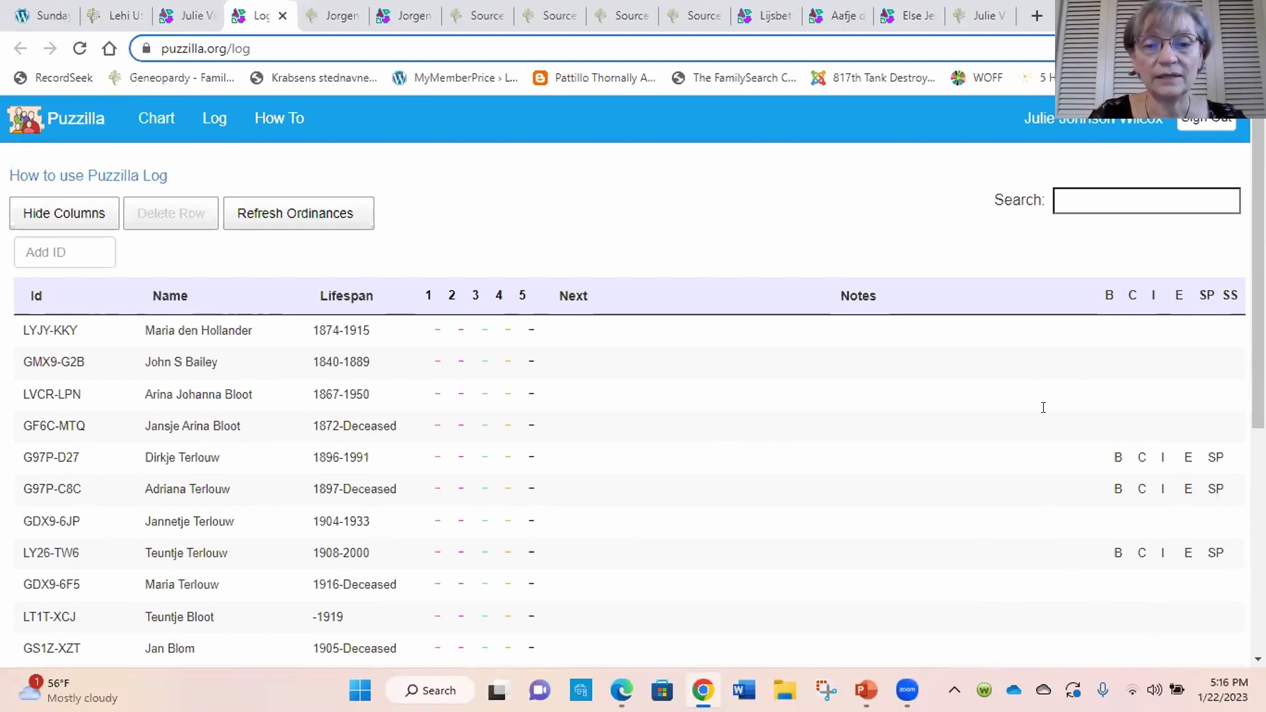
scroll(985, 454, down, 3)
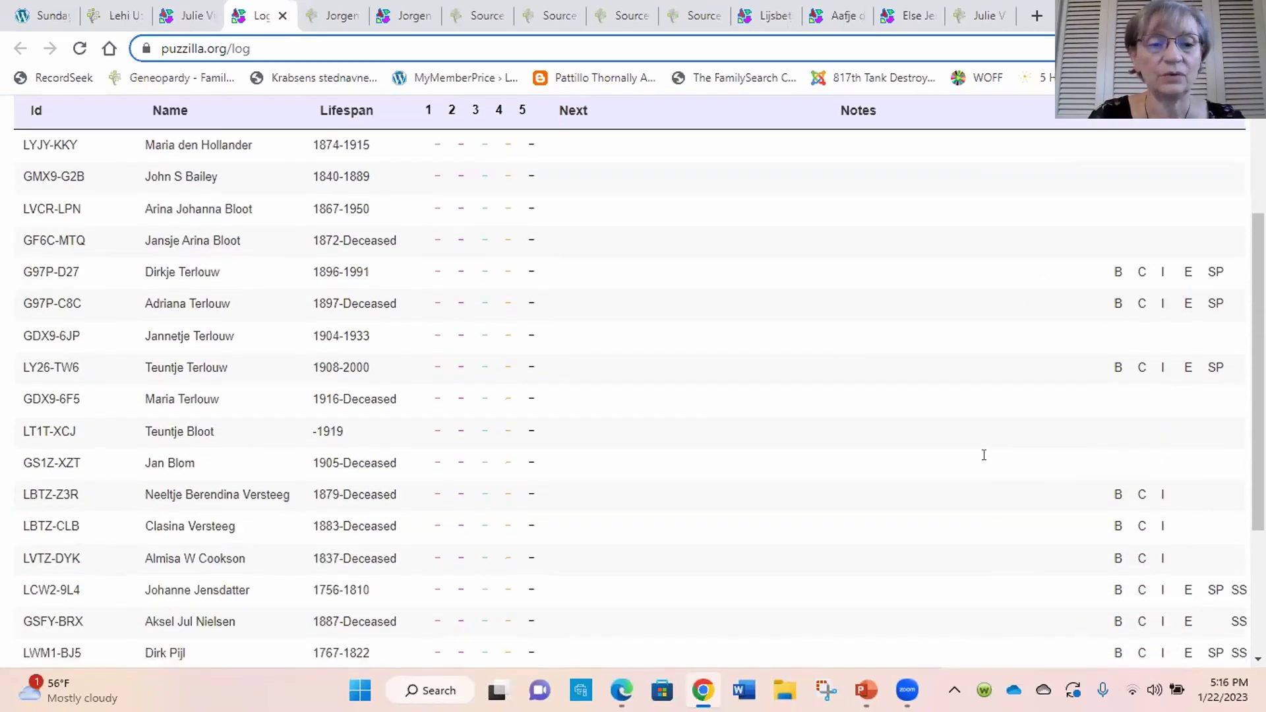
scroll(984, 456, up, 3)
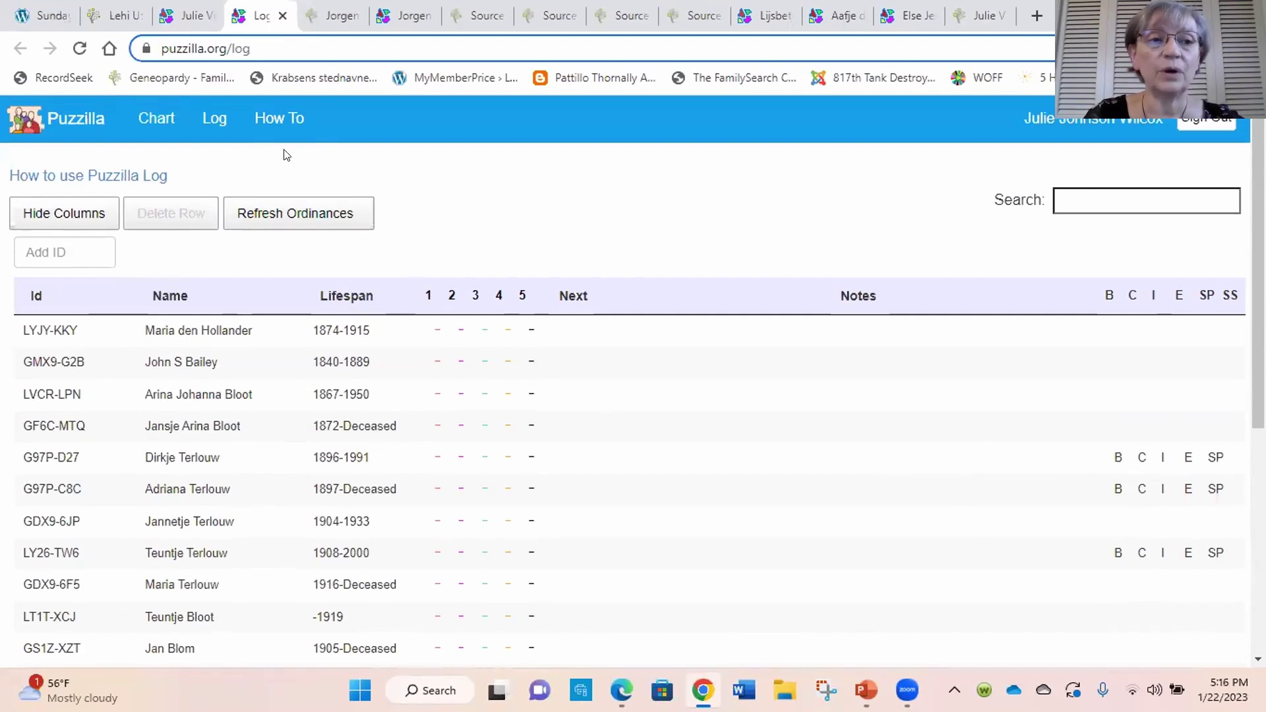
Return to the ancestor fan chart and open the descendants chart of the sixth-generation male ancestor born in Dundee who died in Lunenburg, Virginia
click(142, 118)
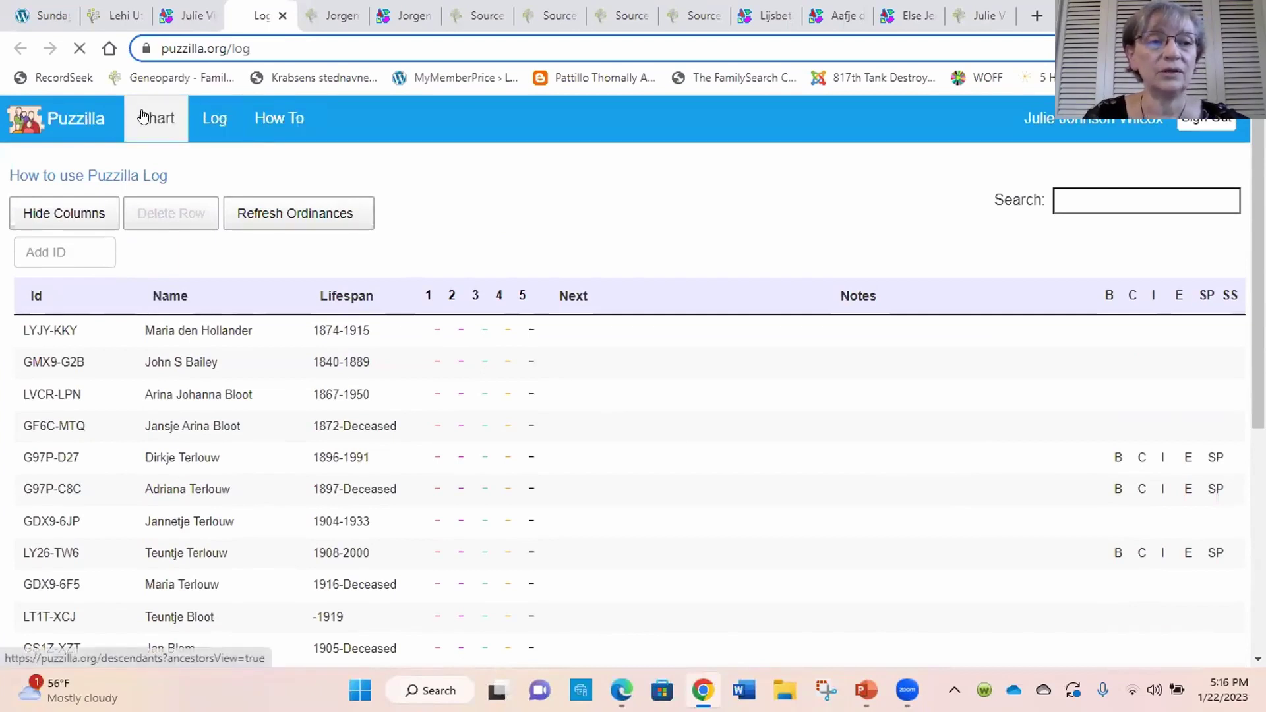
scroll(447, 405, up, 2)
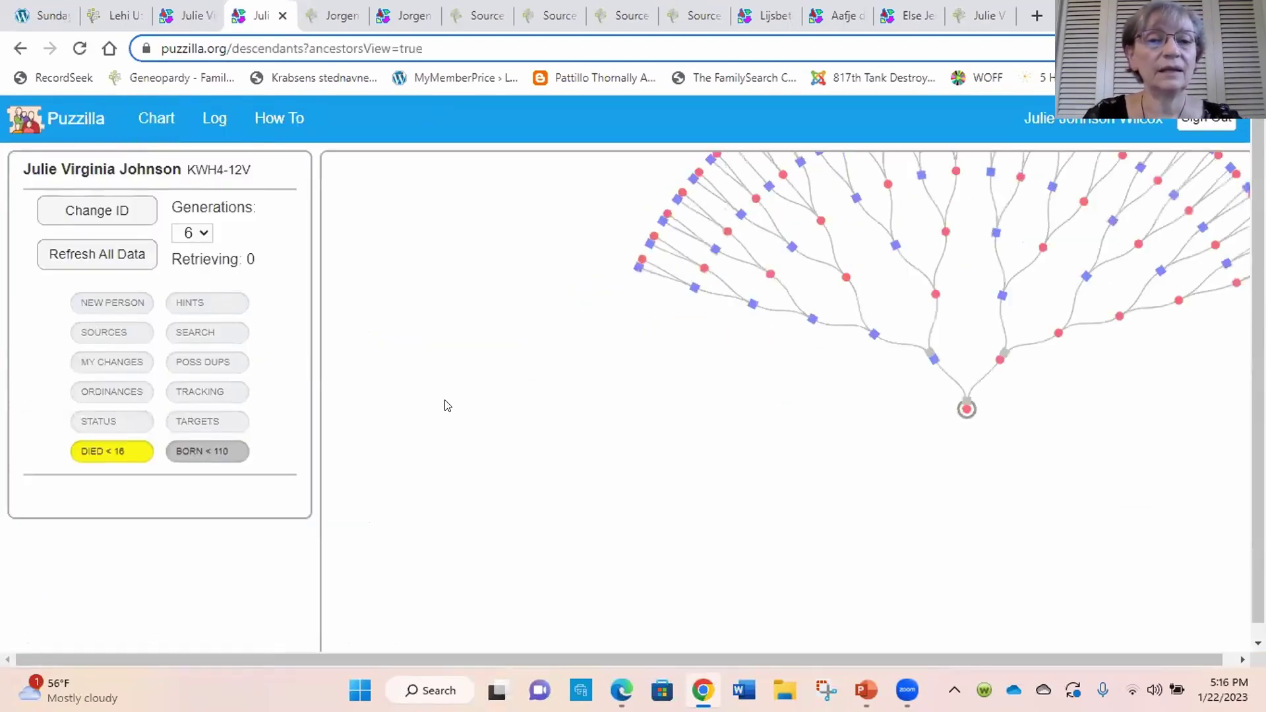
drag(565, 554, 474, 611)
scroll(480, 608, up, 2)
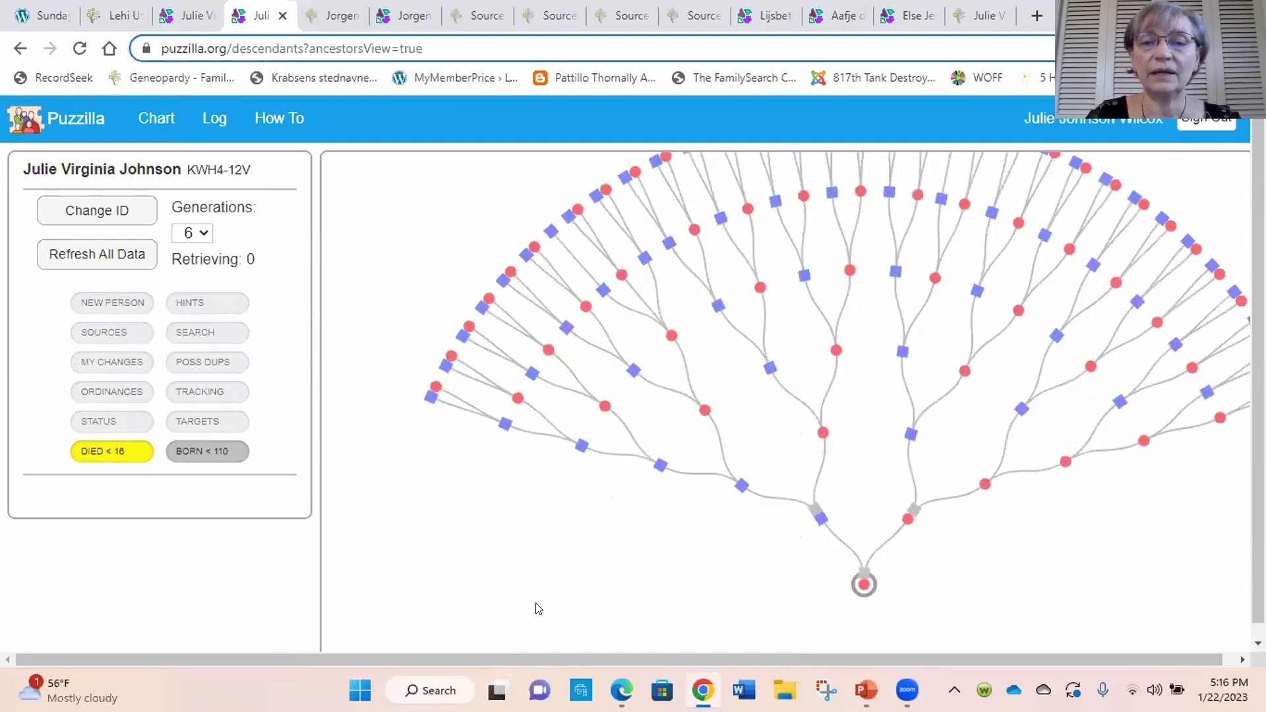
scroll(495, 636, down, 3)
mouse_move(722, 325)
click(754, 264)
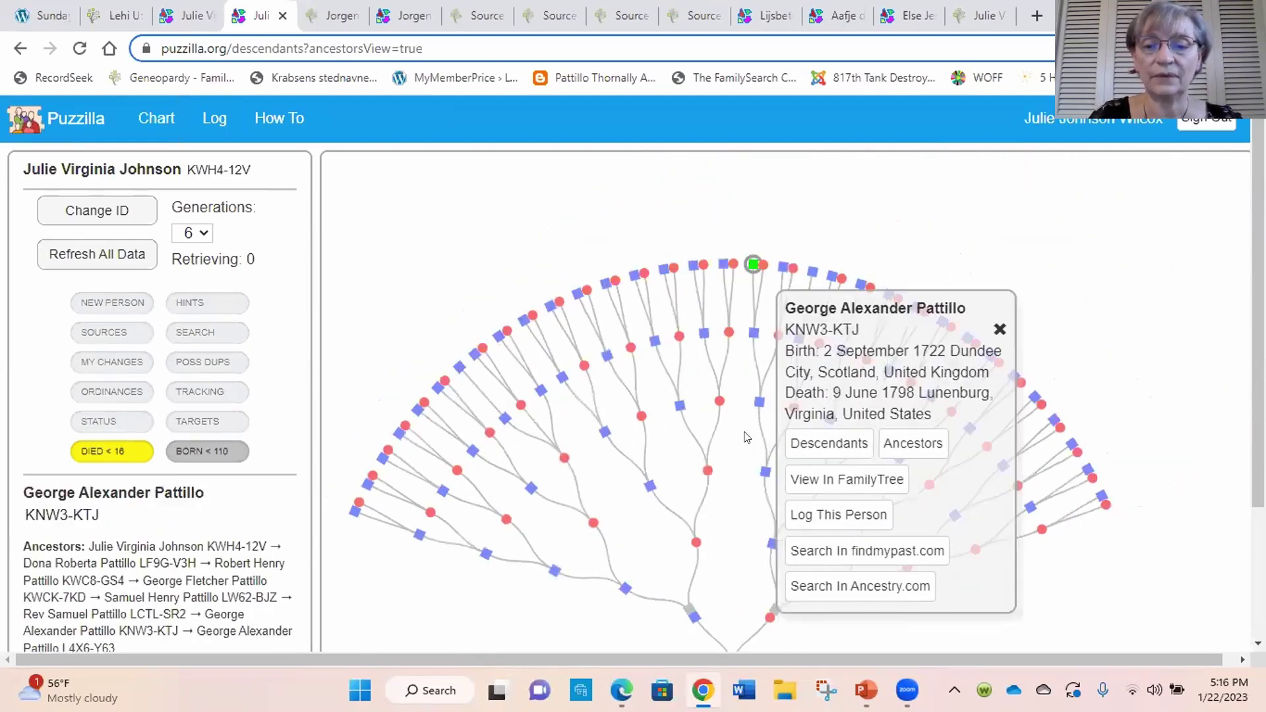
click(829, 441)
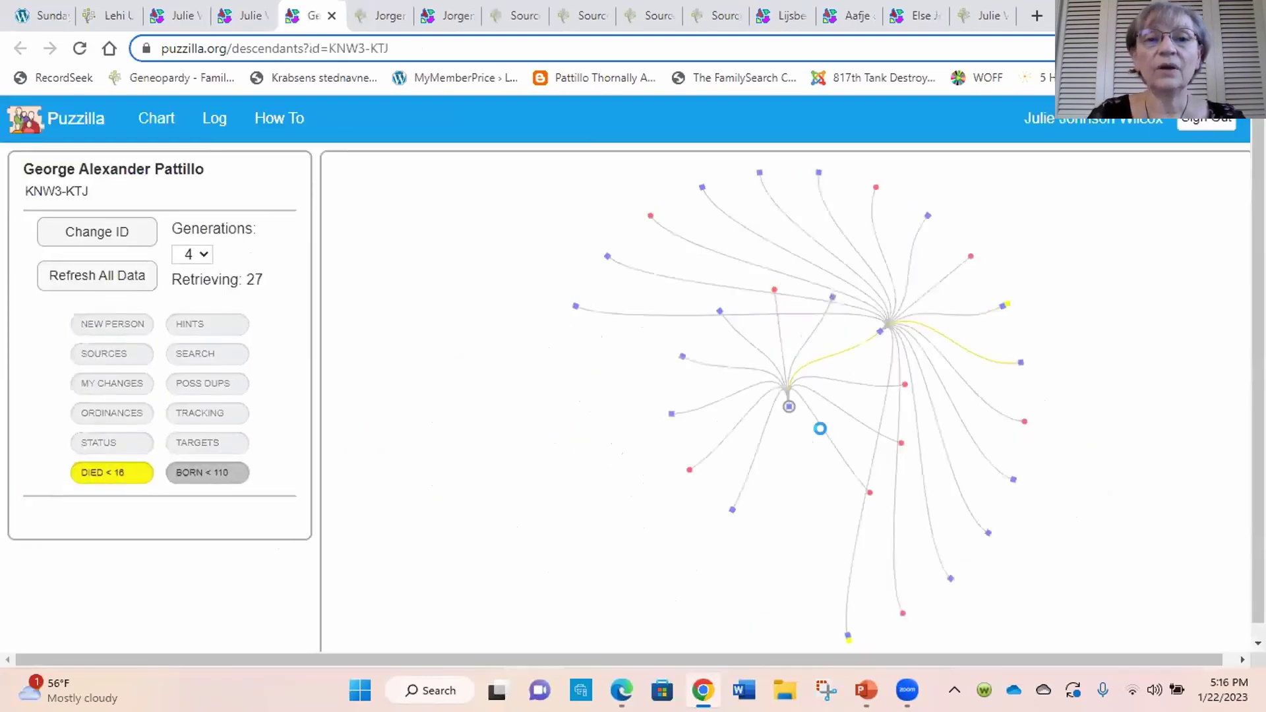
Examine the Dundee-born ancestor's four-generation descendants chart and the generation counts that can be chosen
click(789, 405)
click(820, 429)
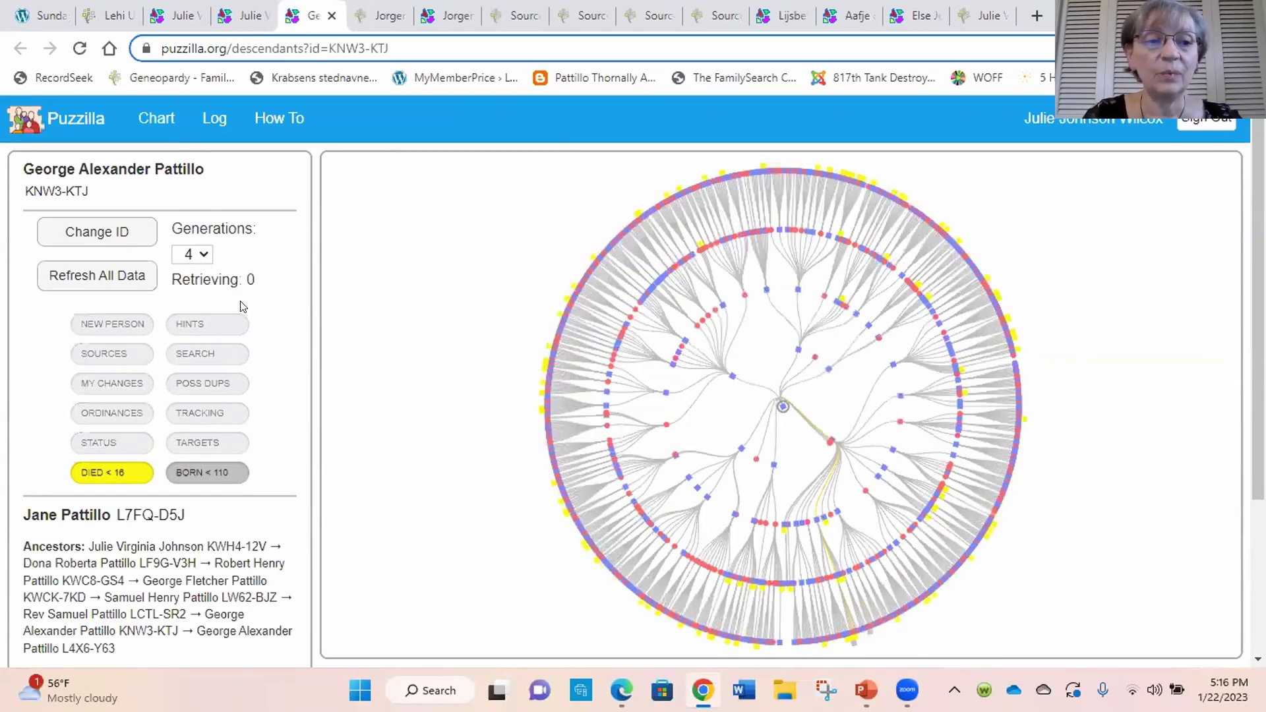
scroll(422, 389, up, 1)
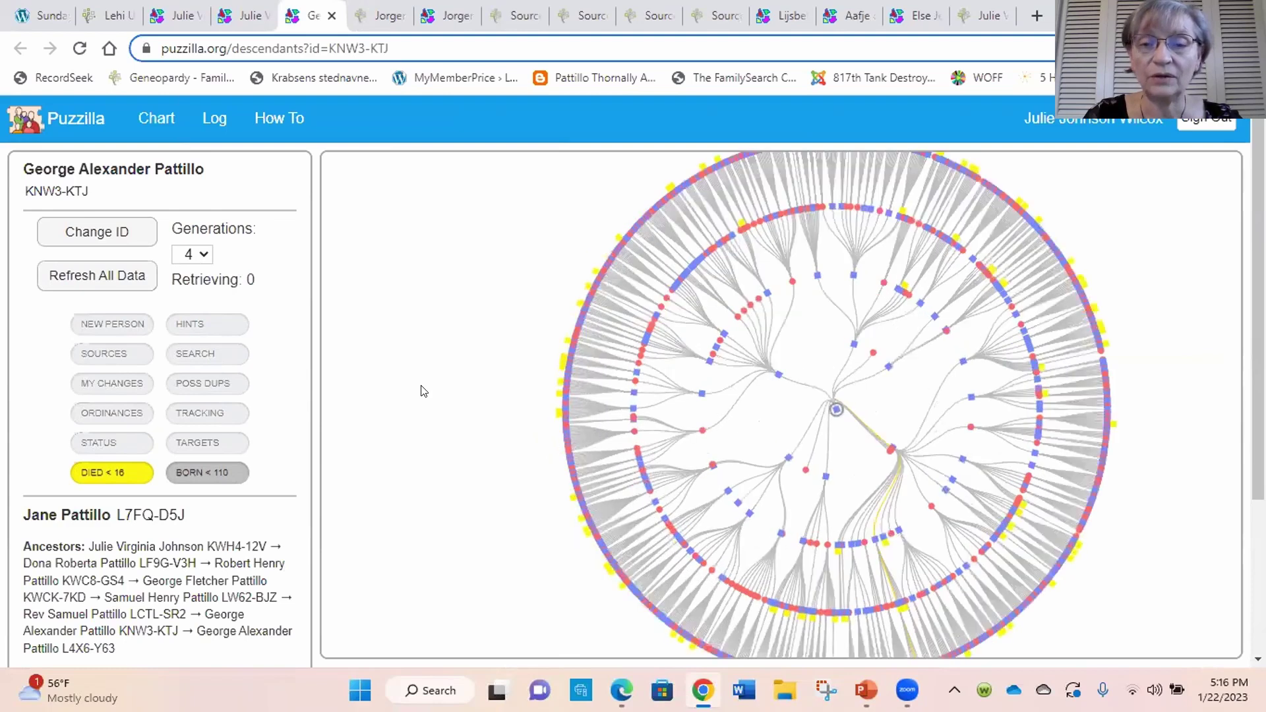
scroll(441, 394, down, 1)
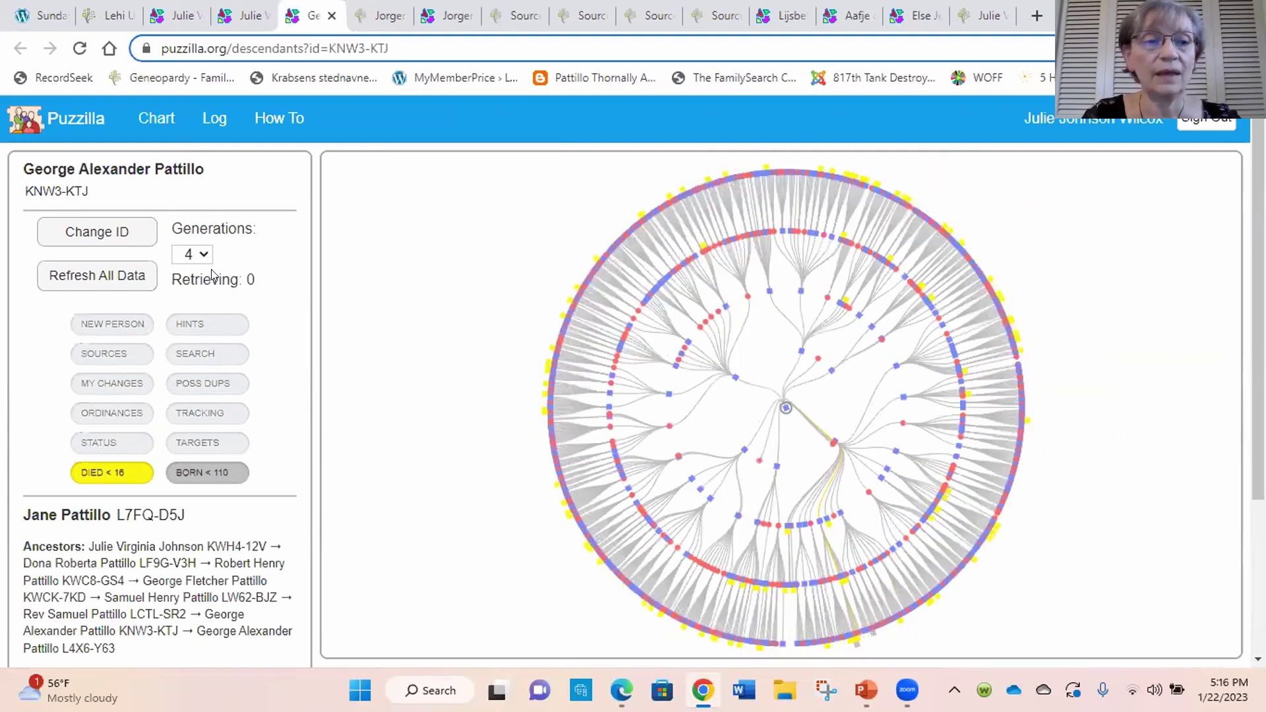
click(197, 257)
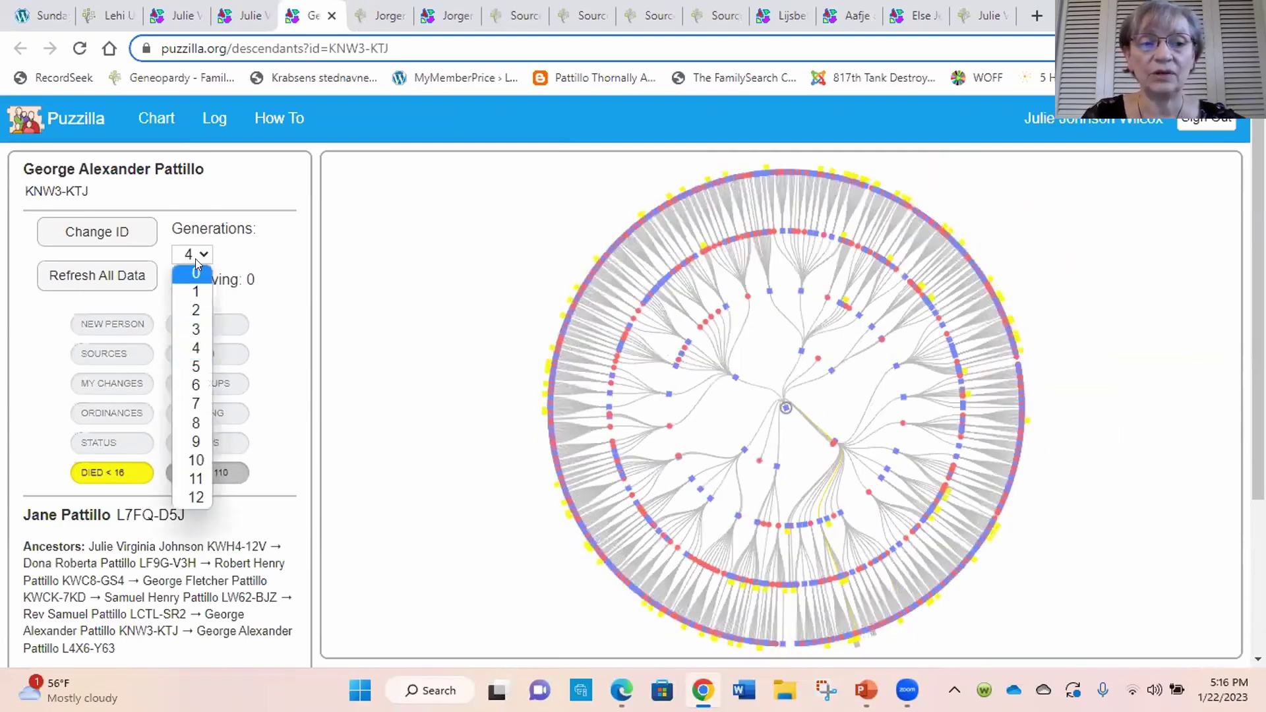
click(381, 271)
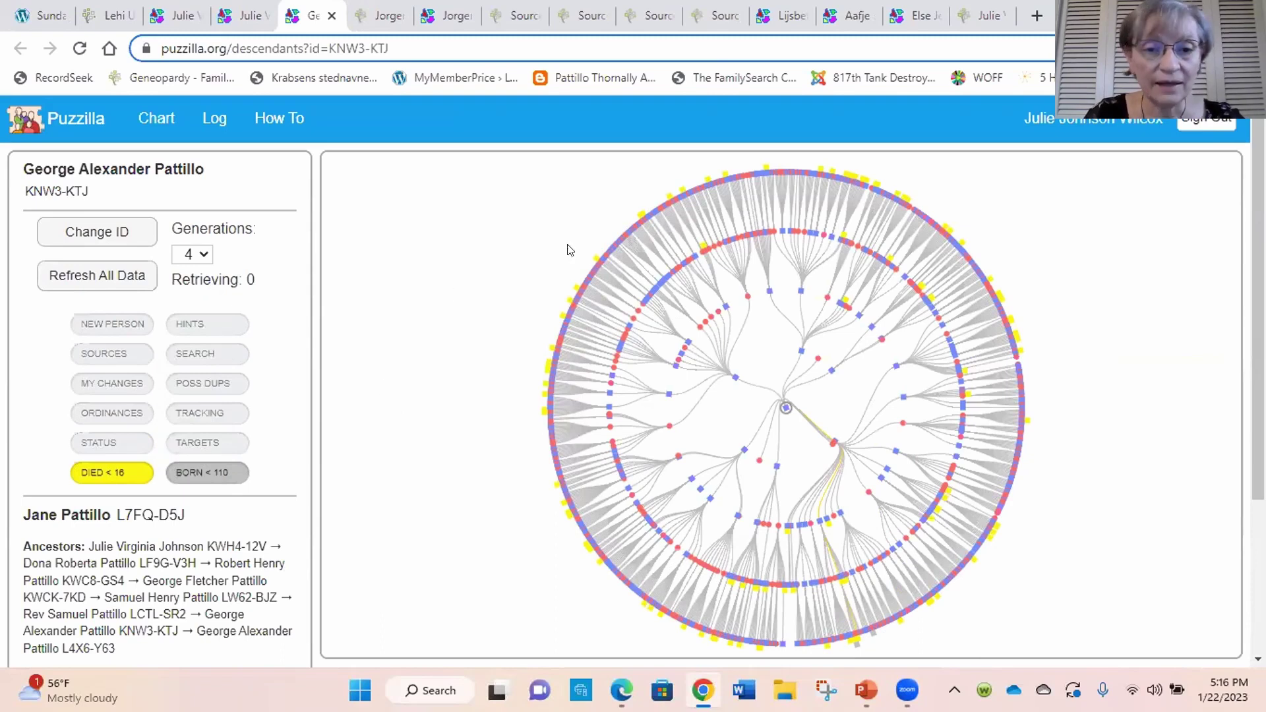
mouse_move(567, 246)
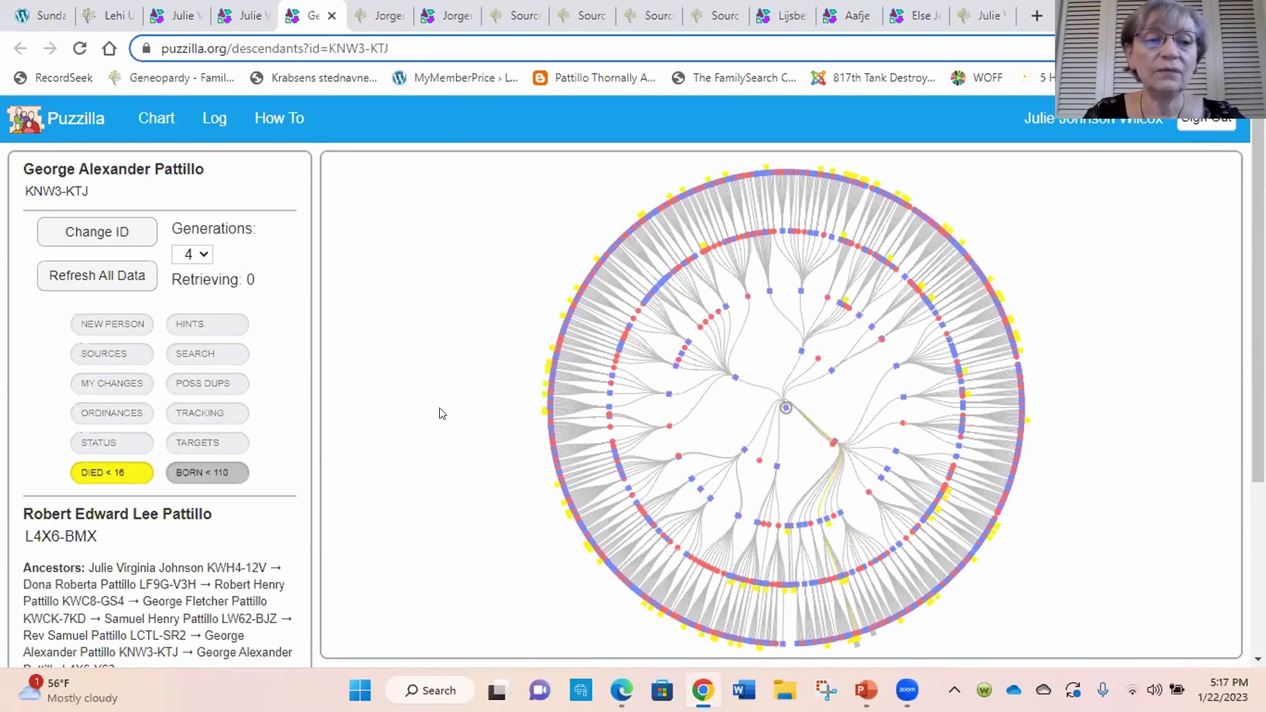
Highlight ordinance opportunities in the descendants chart and examine the green-marked descendants along the lower-left outer ring
click(104, 414)
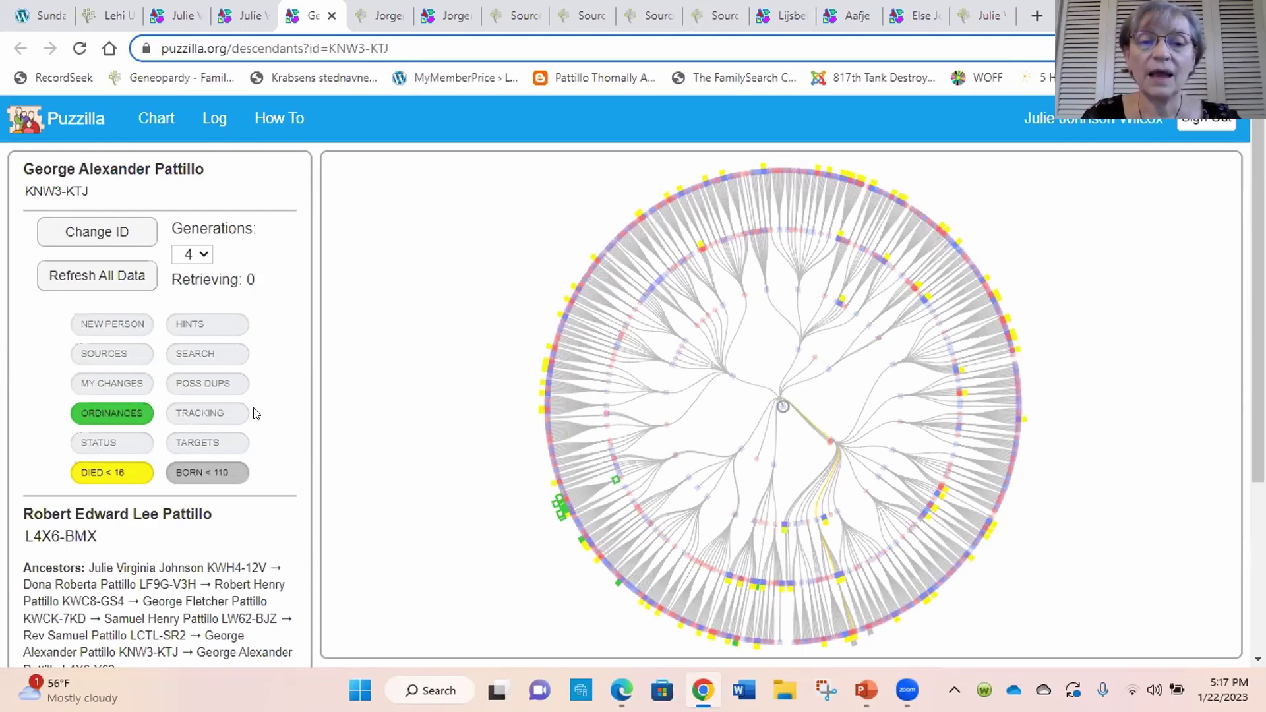
scroll(452, 536, up, 4)
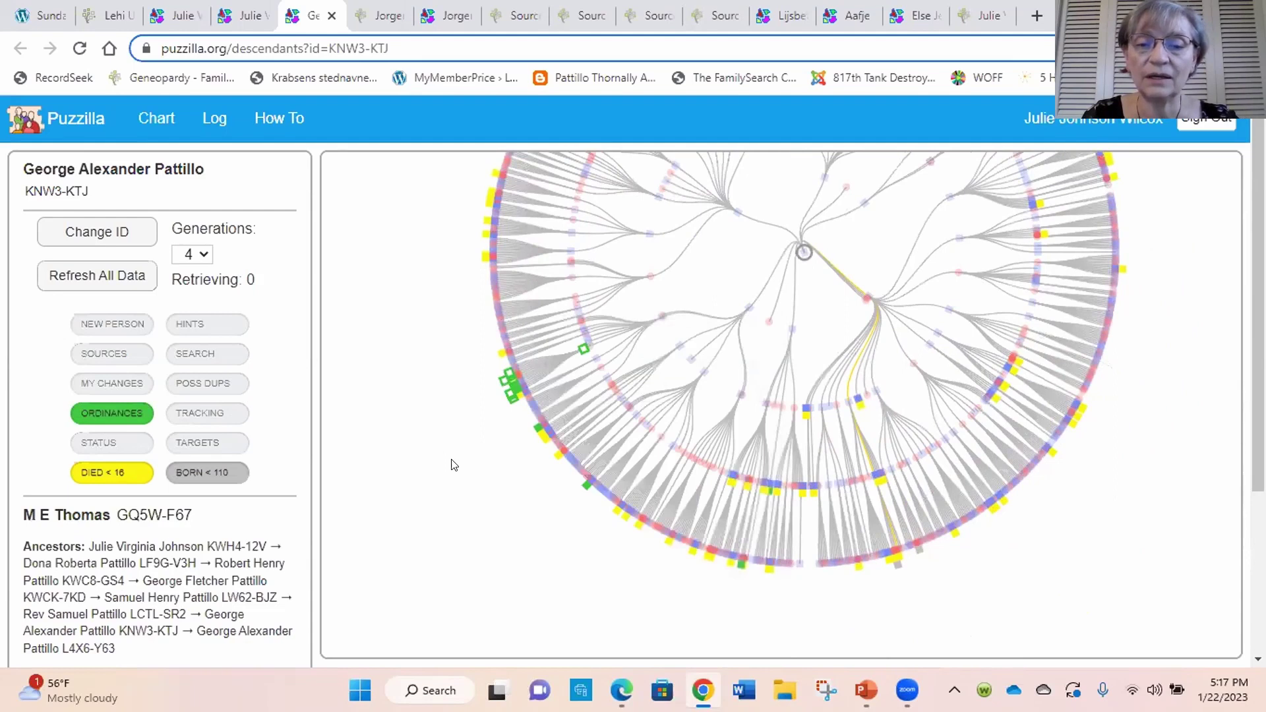
scroll(454, 465, up, 1)
drag(481, 526, 408, 470)
scroll(433, 486, up, 1)
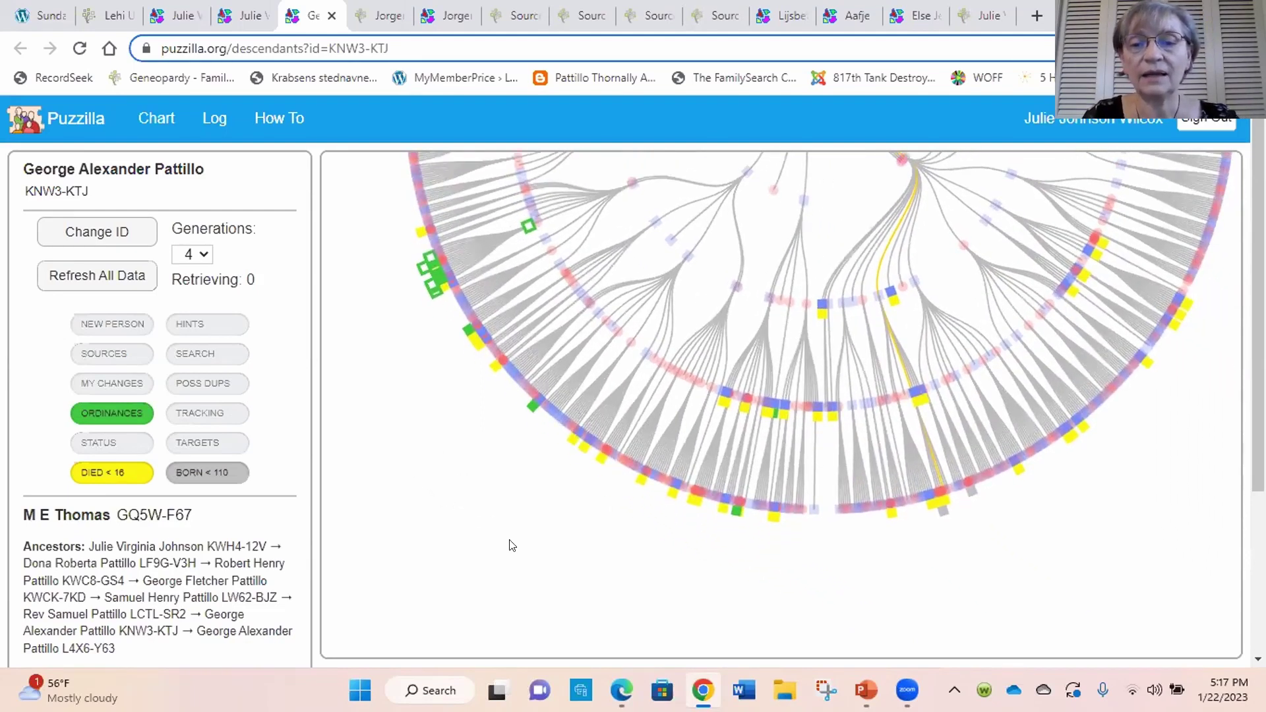
scroll(512, 546, up, 1)
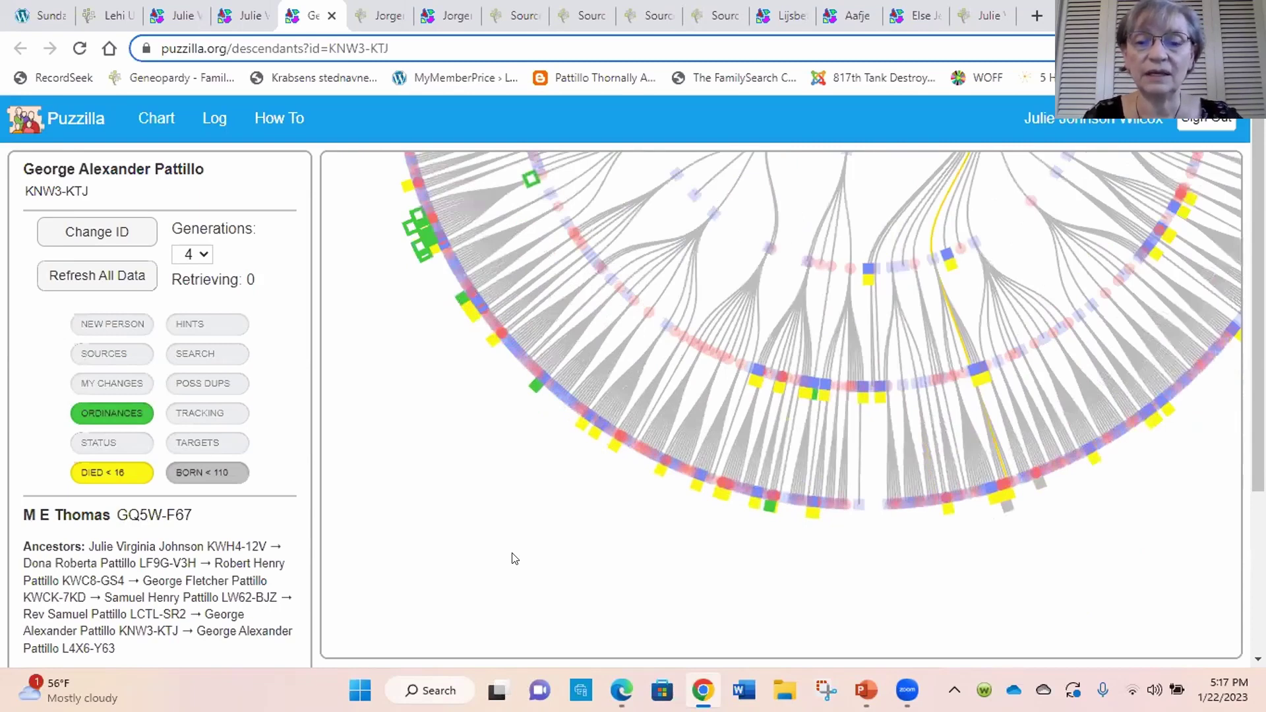
scroll(513, 558, up, 1)
scroll(514, 558, up, 1)
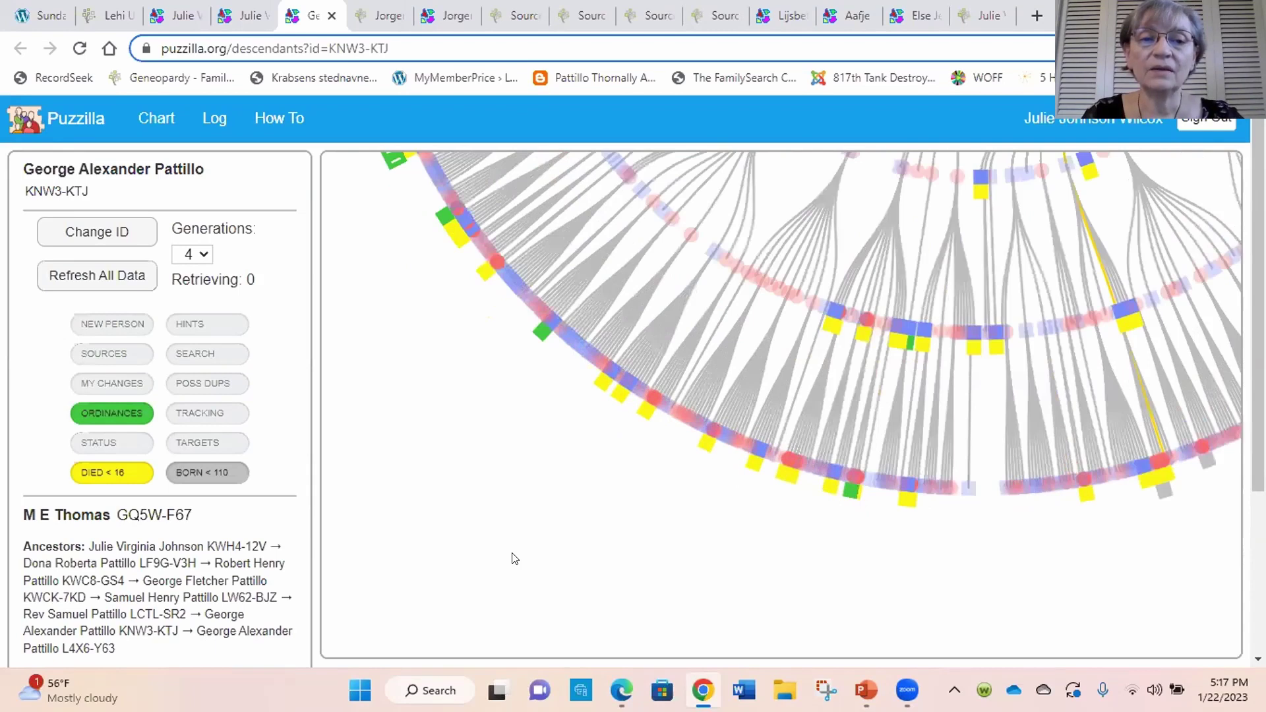
scroll(515, 558, up, 1)
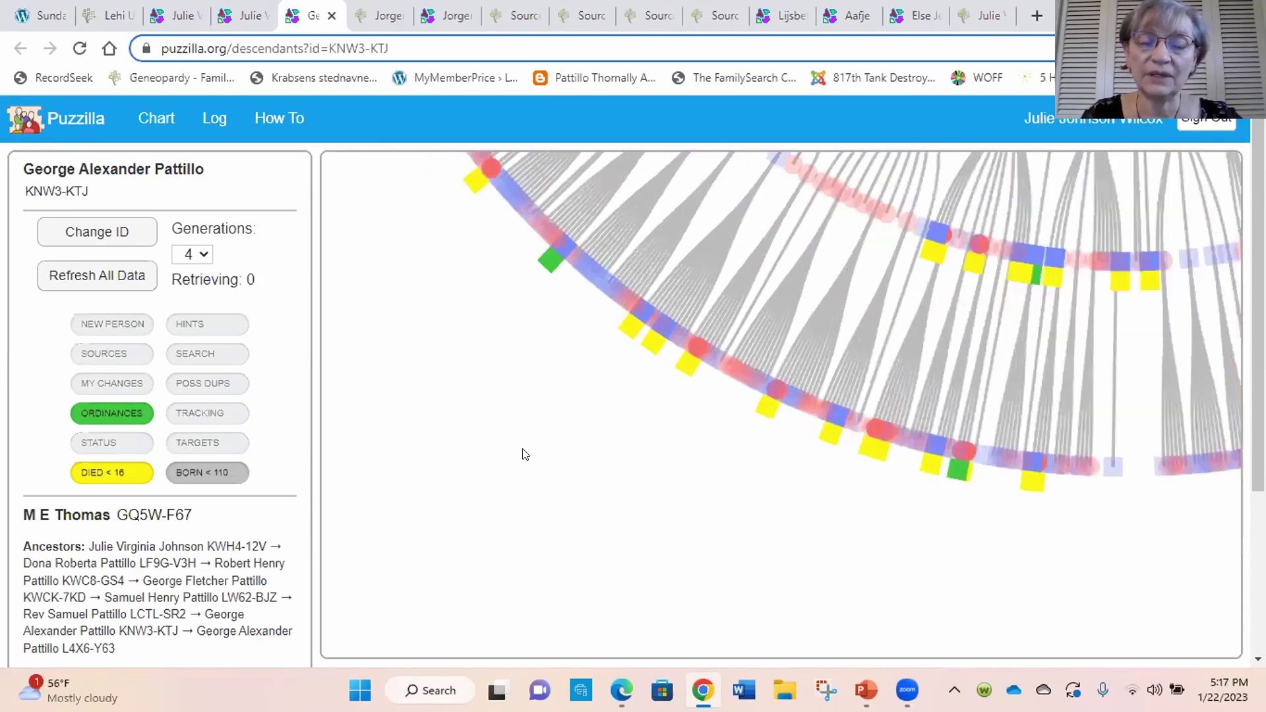
scroll(539, 587, up, 2)
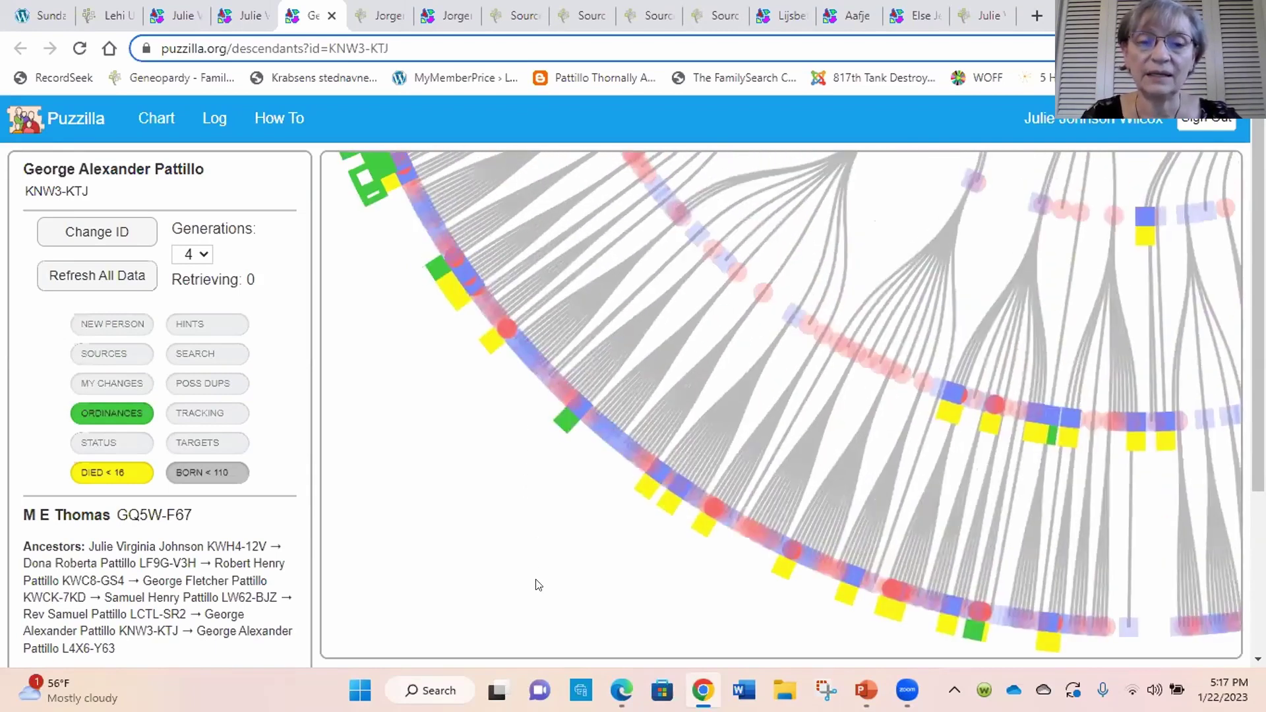
Open the FamilySearch page of the green-marked descendant born in Alabama who died in Hunt, Texas, and review his ordinances
click(573, 438)
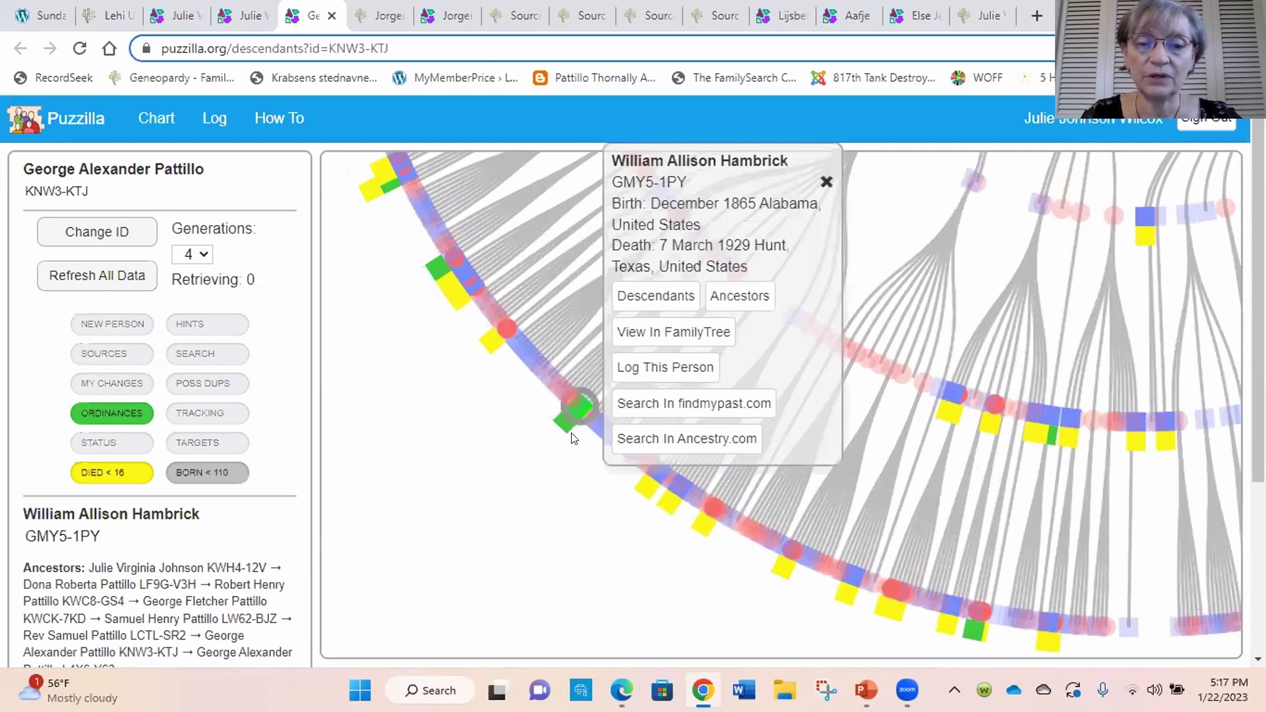
click(697, 332)
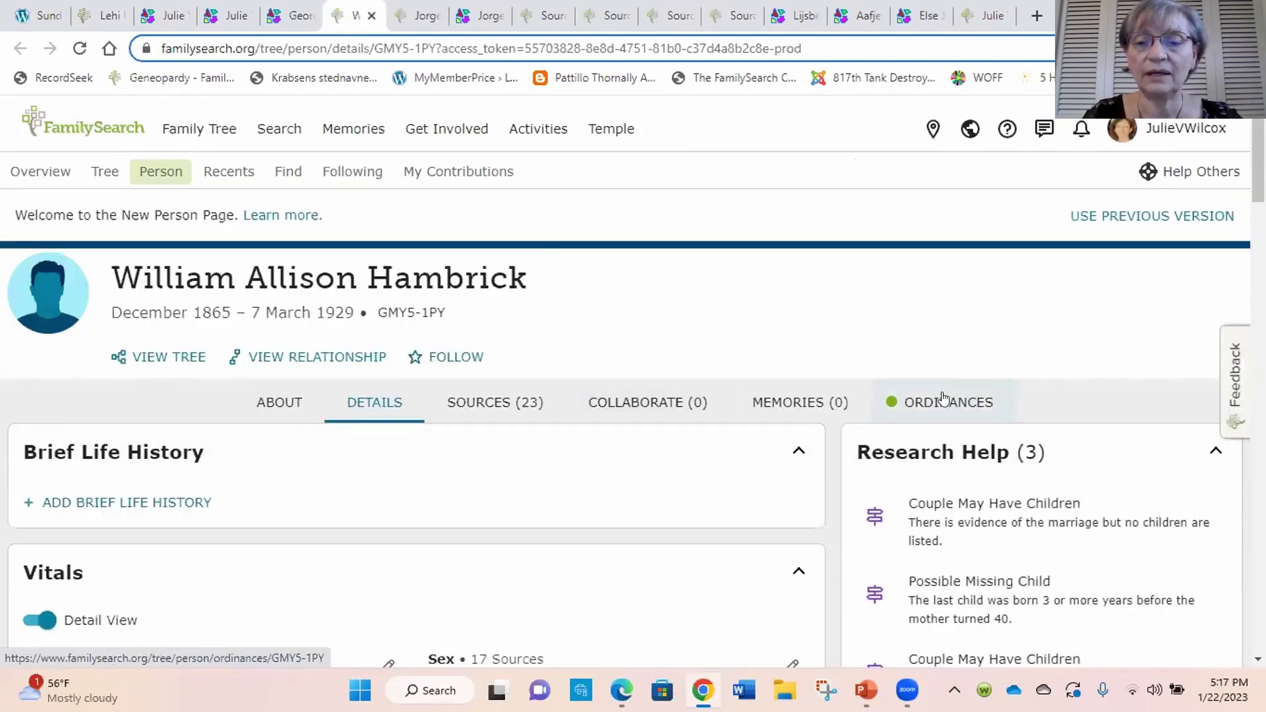
click(943, 401)
scroll(672, 462, down, 2)
scroll(672, 460, down, 10)
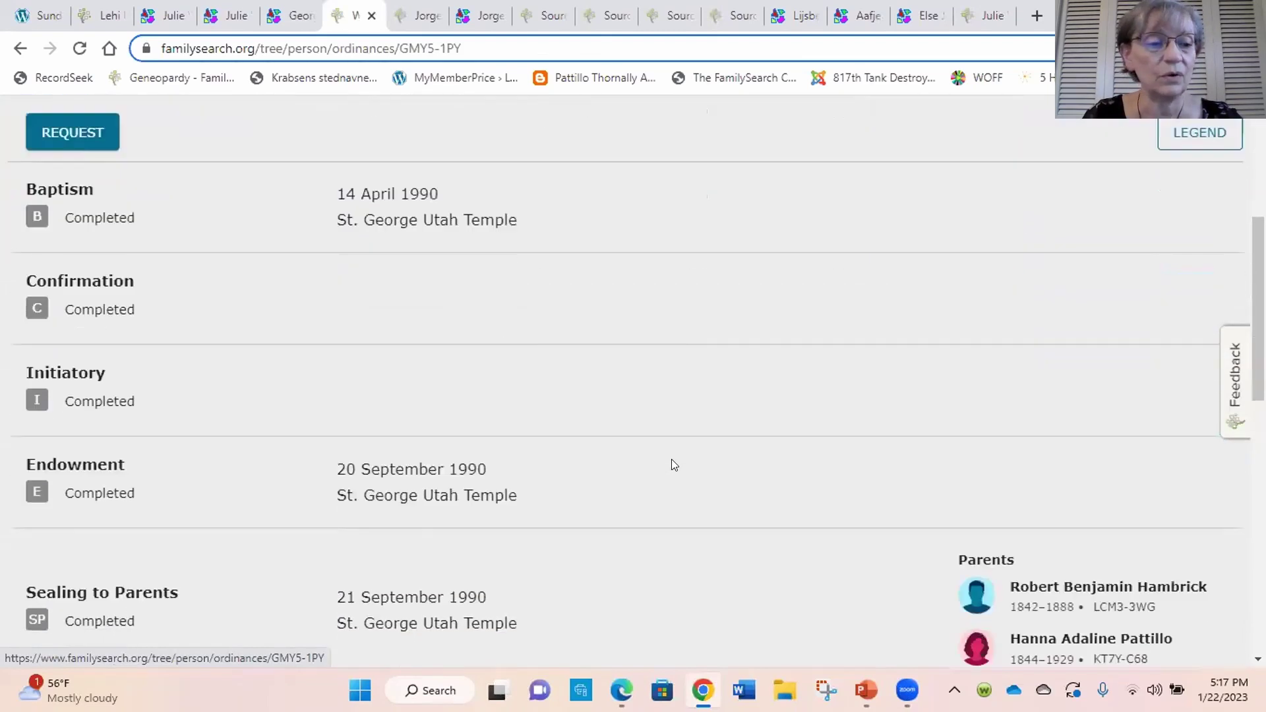
scroll(672, 461, down, 3)
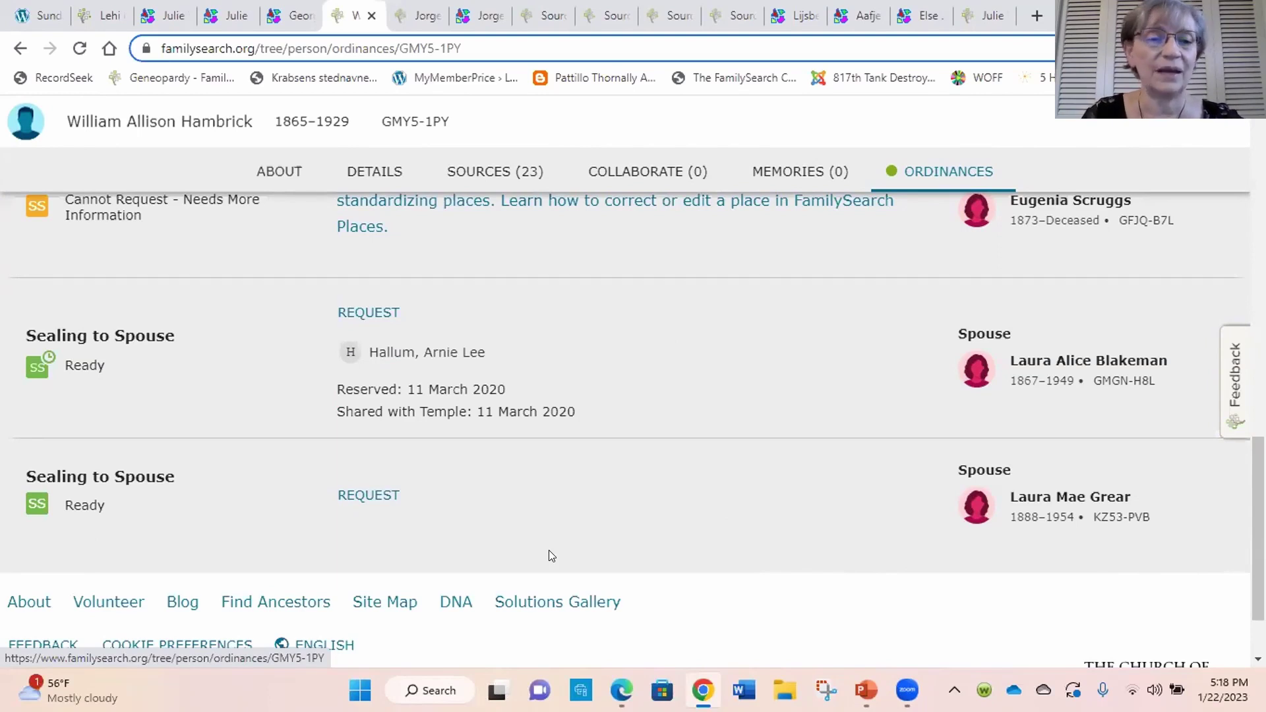
scroll(549, 554, up, 3)
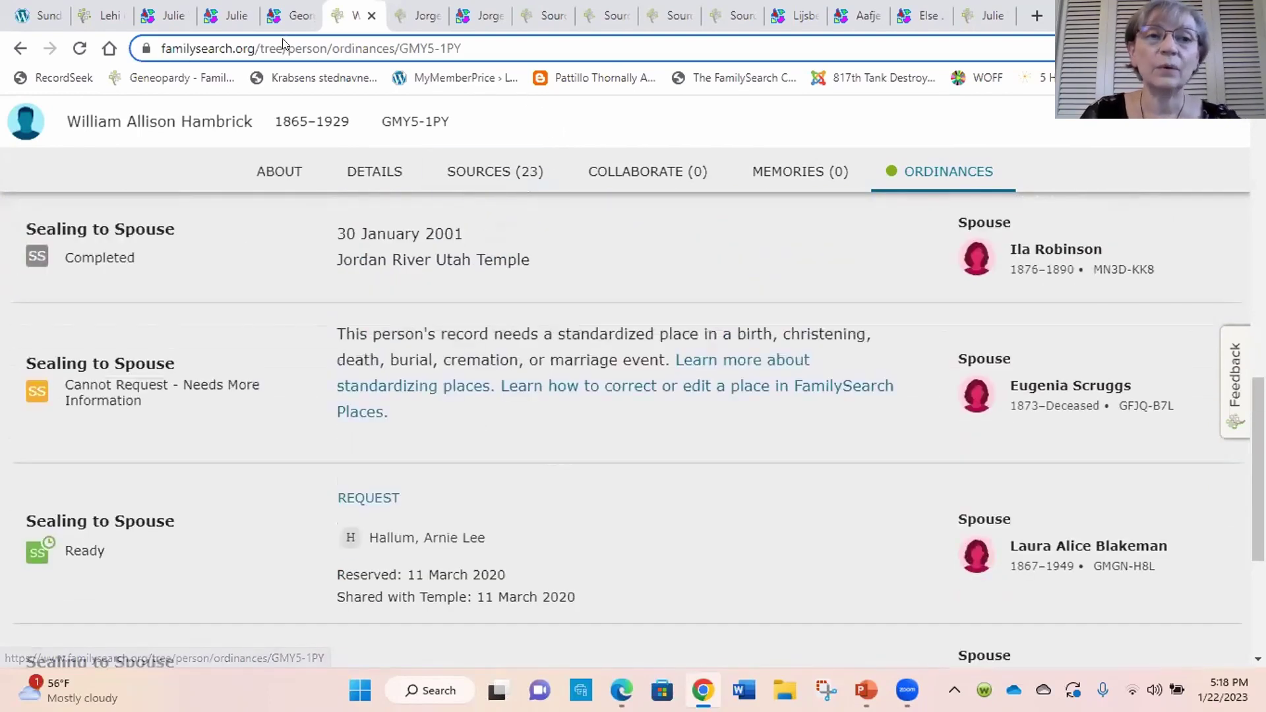
Return to the descendants chart, close the Alabama-born descendant's card and examine the green-marked descendants on the outer ring's left side
click(294, 16)
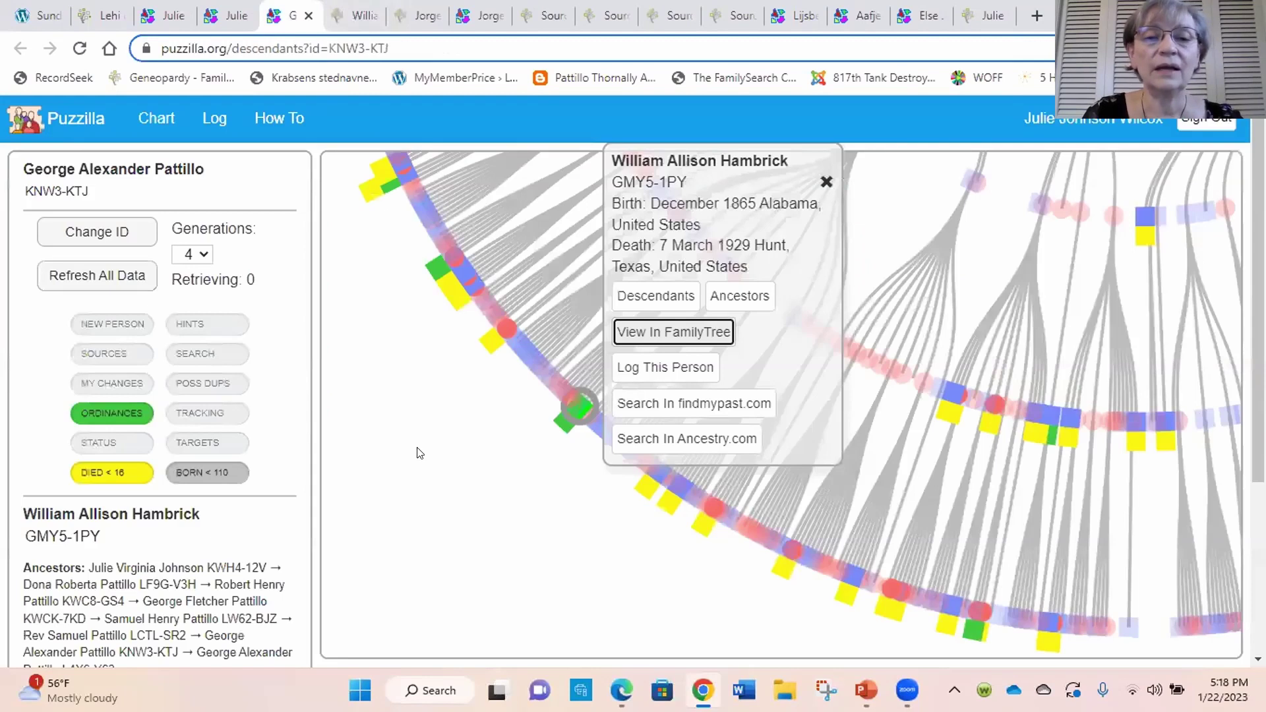
click(827, 181)
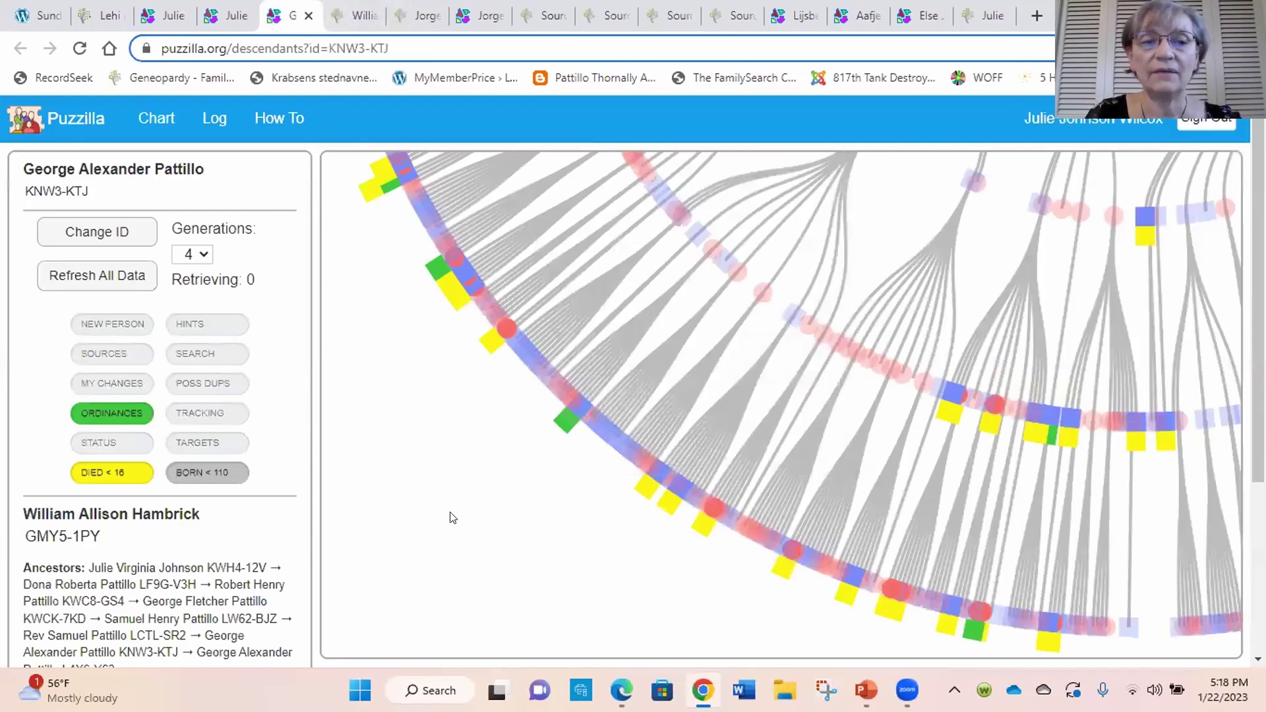
scroll(450, 518, down, 3)
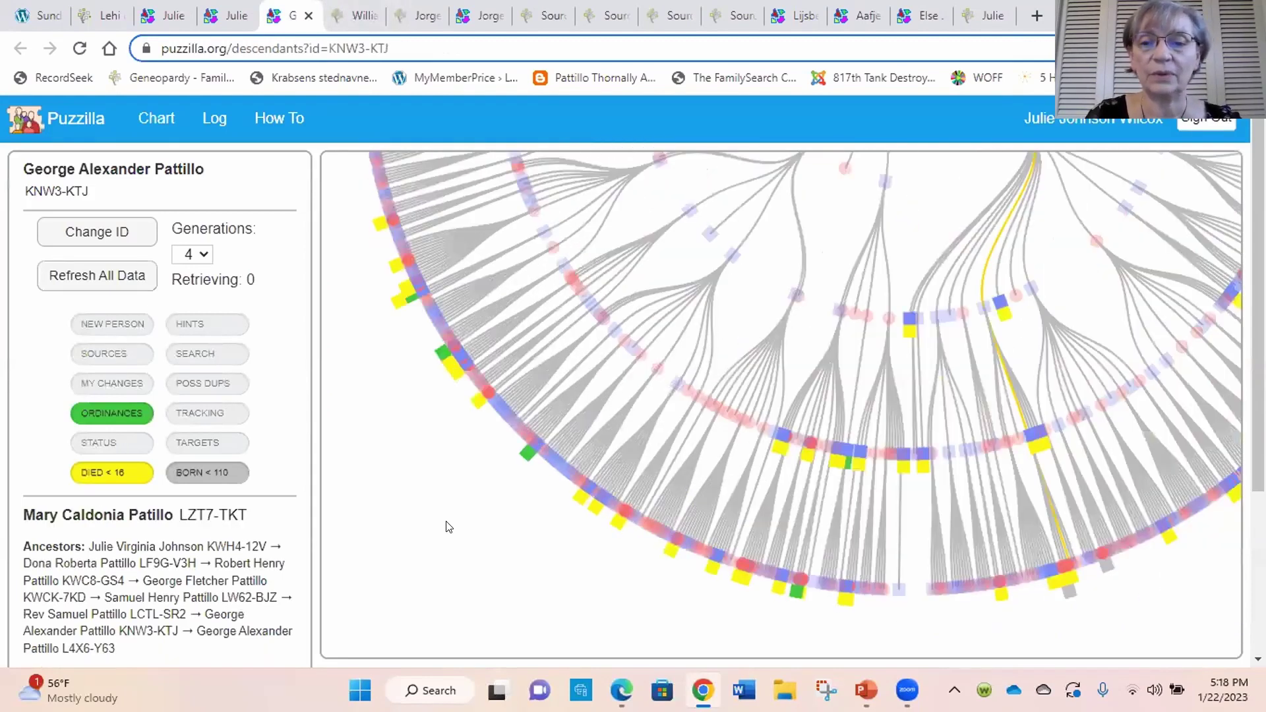
scroll(481, 585, up, 3)
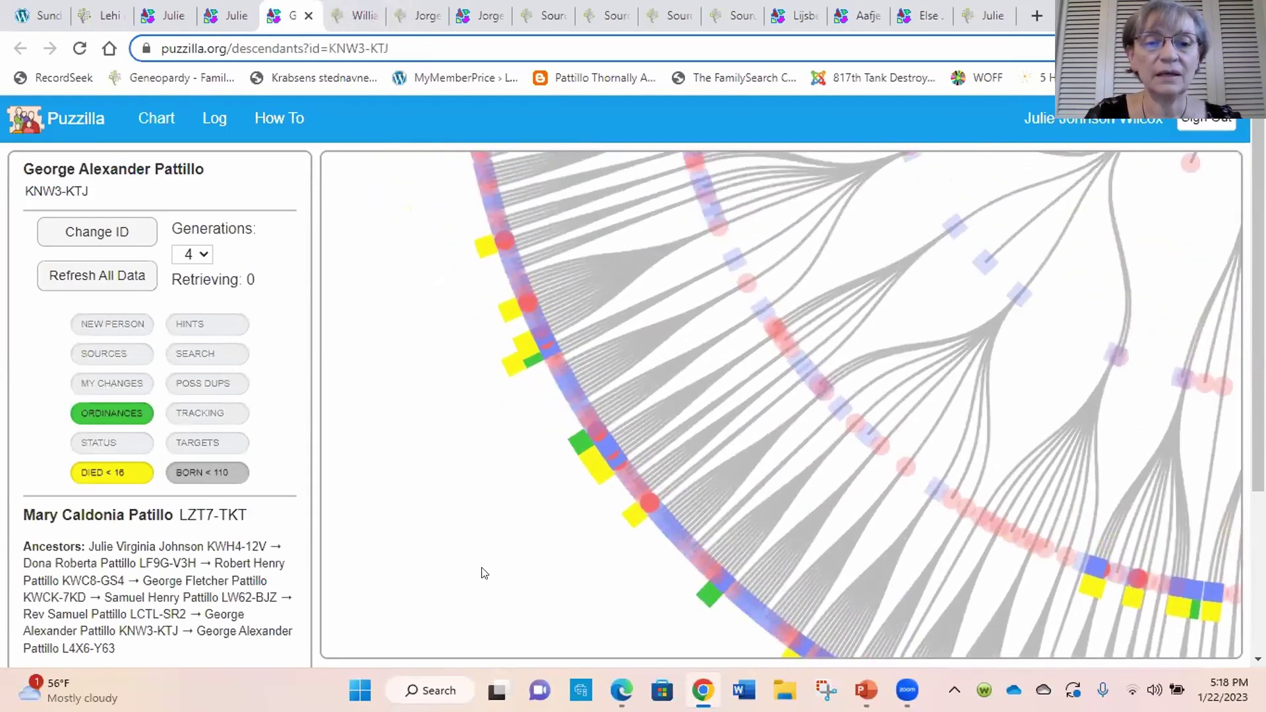
scroll(483, 541, up, 2)
click(555, 289)
click(550, 382)
scroll(544, 562, up, 3)
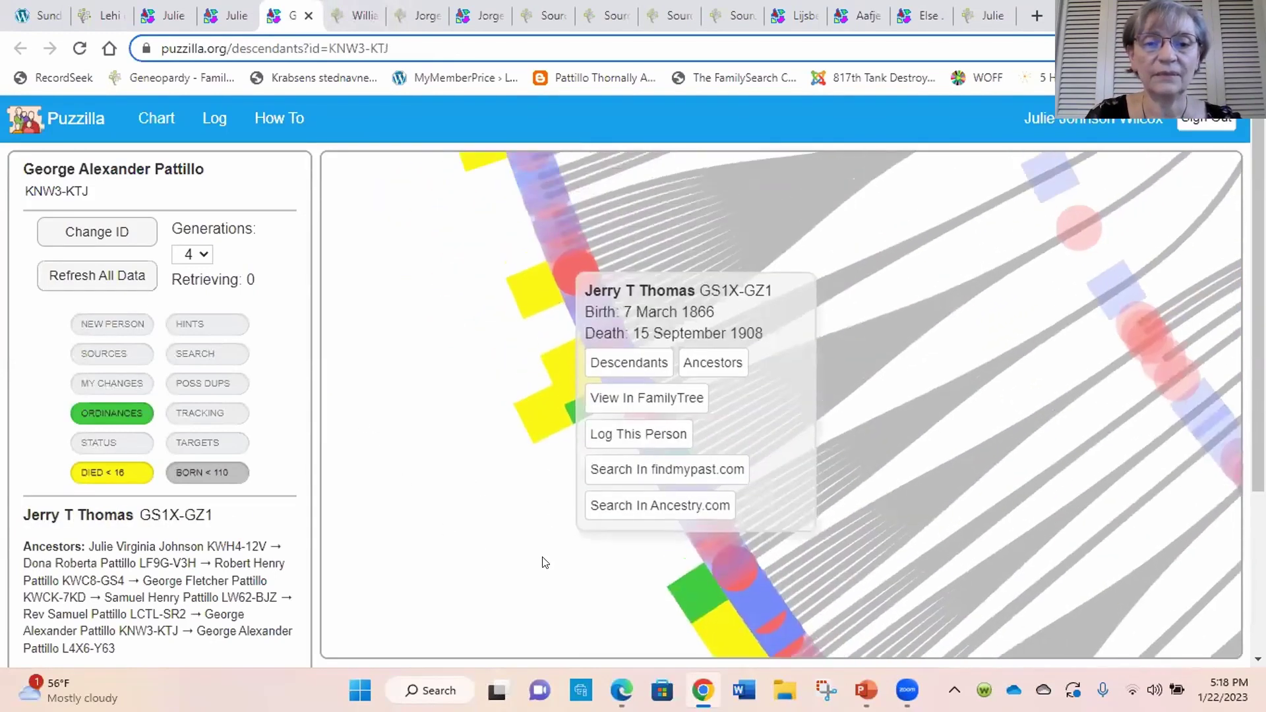
Select the green-marked infant boy who was born and died in Warren, Kentucky, and open his FamilySearch page
click(799, 289)
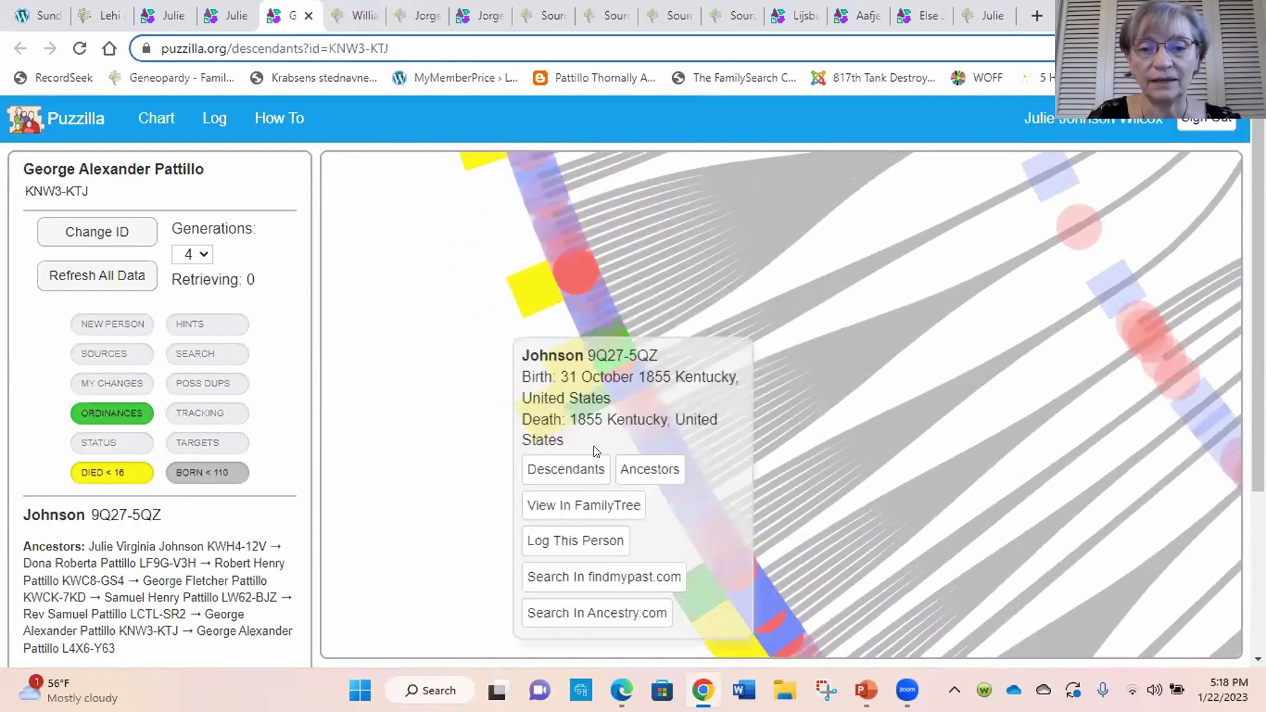
scroll(539, 482, down, 2)
scroll(538, 482, down, 1)
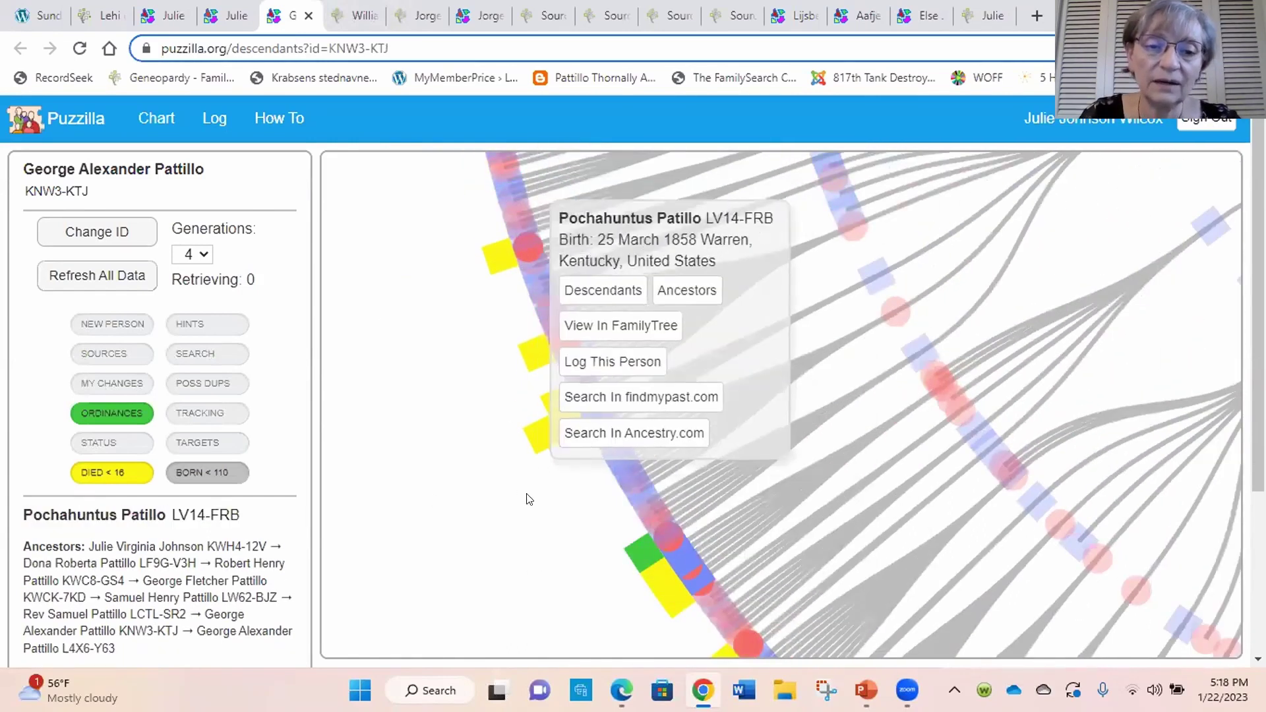
click(589, 435)
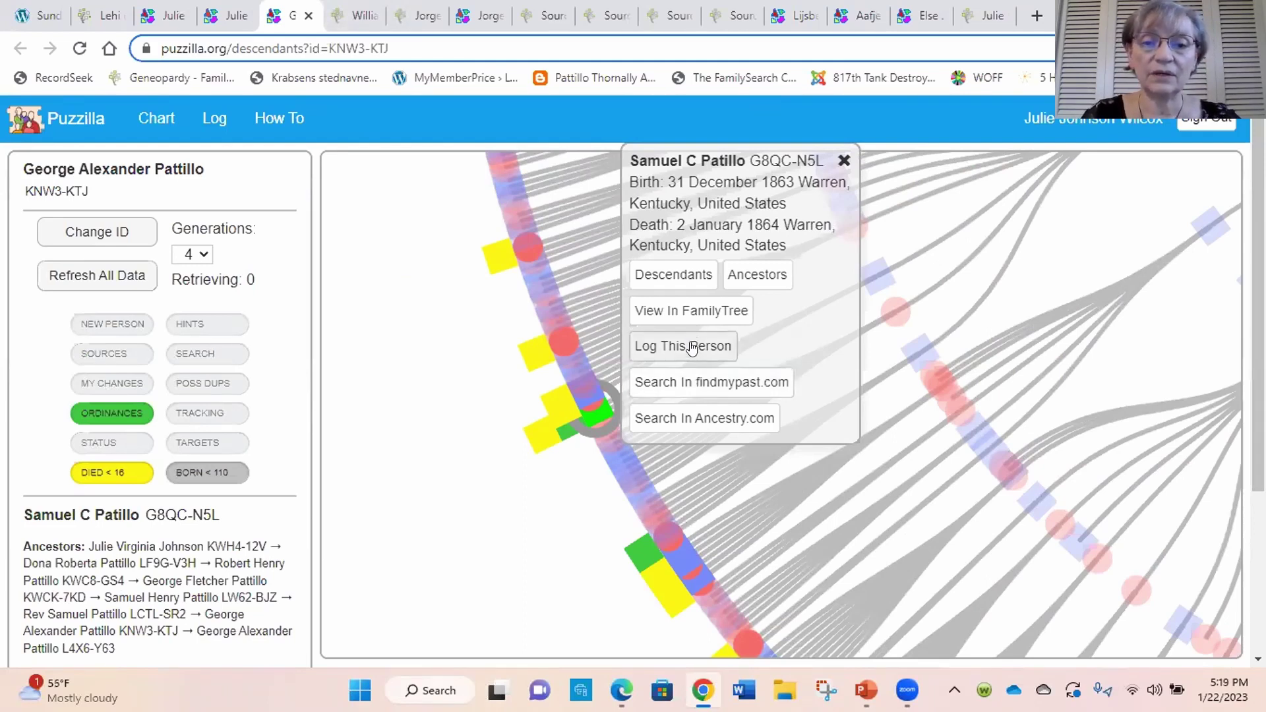
click(674, 311)
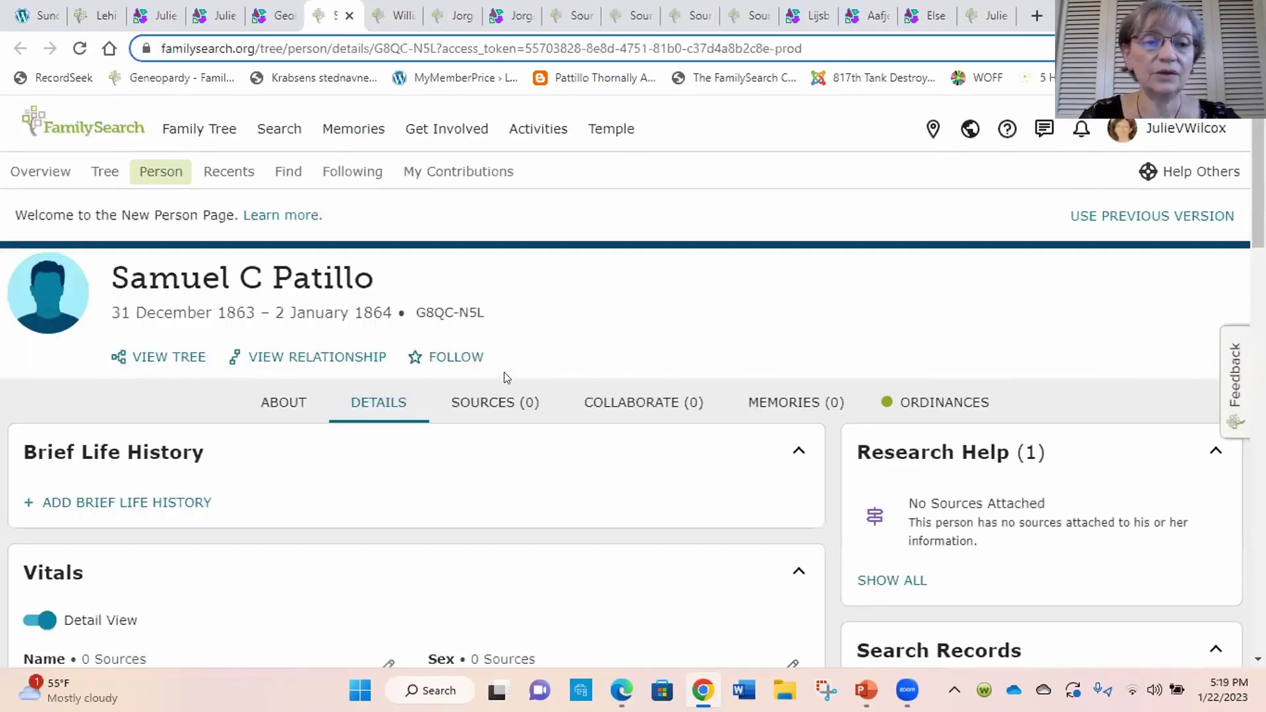
Open the Kentucky-born infant's ordinances and request his Sealing to Parents ordinance
scroll(505, 377, down, 1)
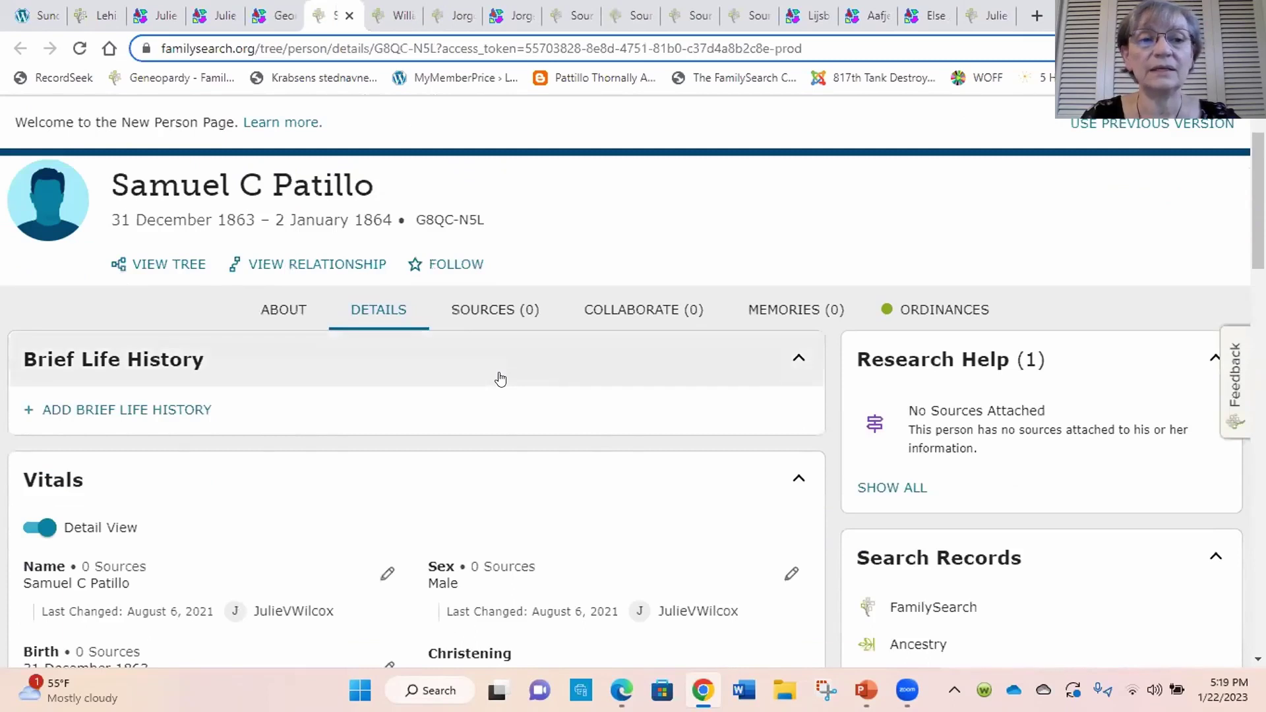
scroll(501, 378, down, 1)
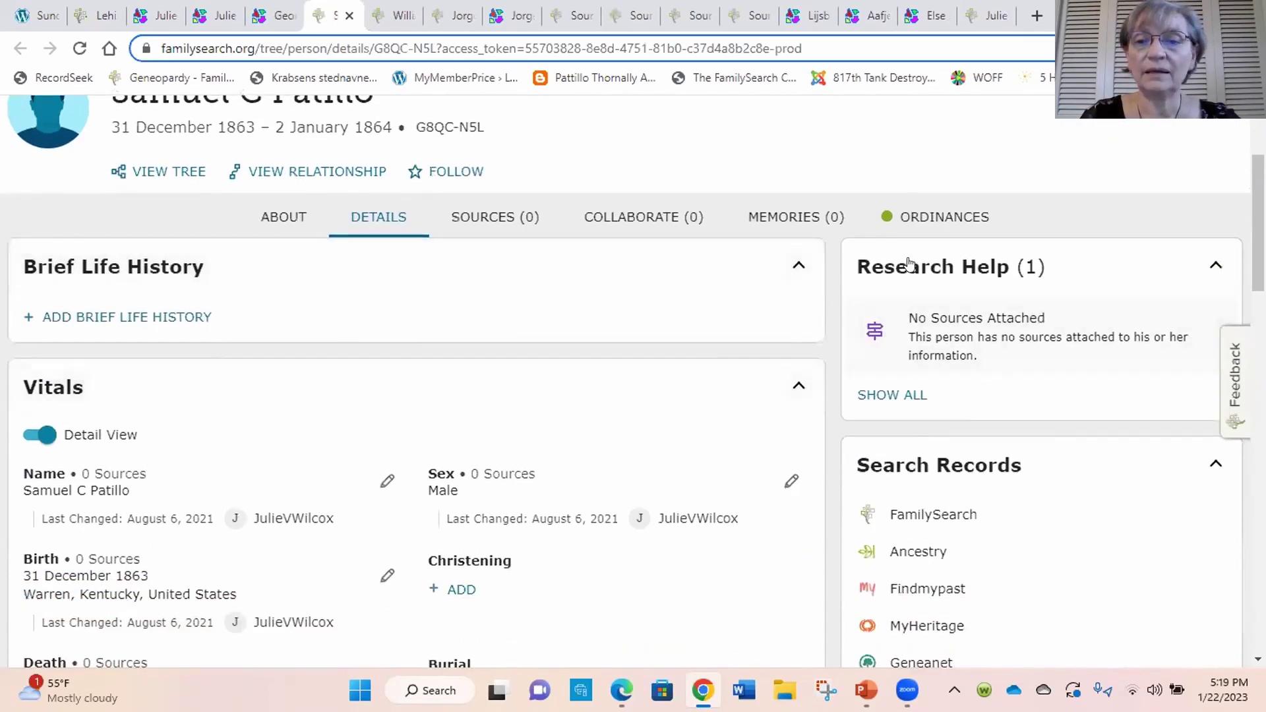
click(943, 215)
scroll(817, 360, down, 5)
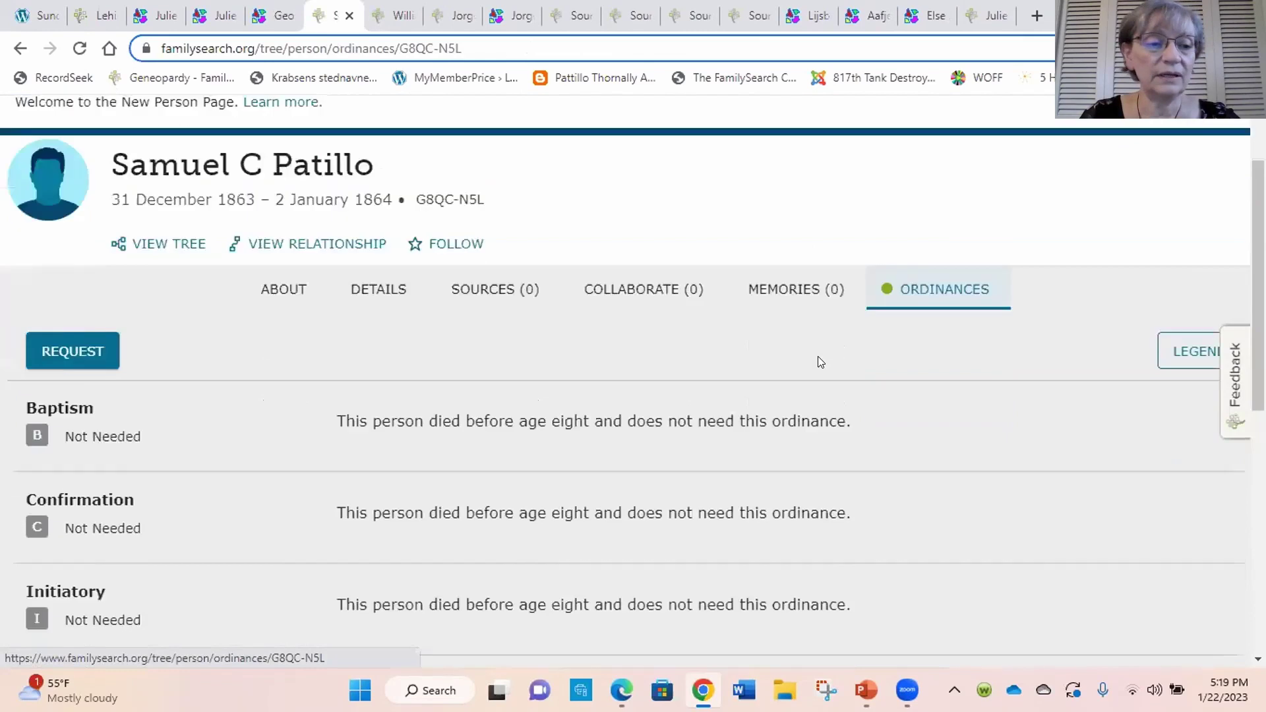
scroll(817, 362, down, 1)
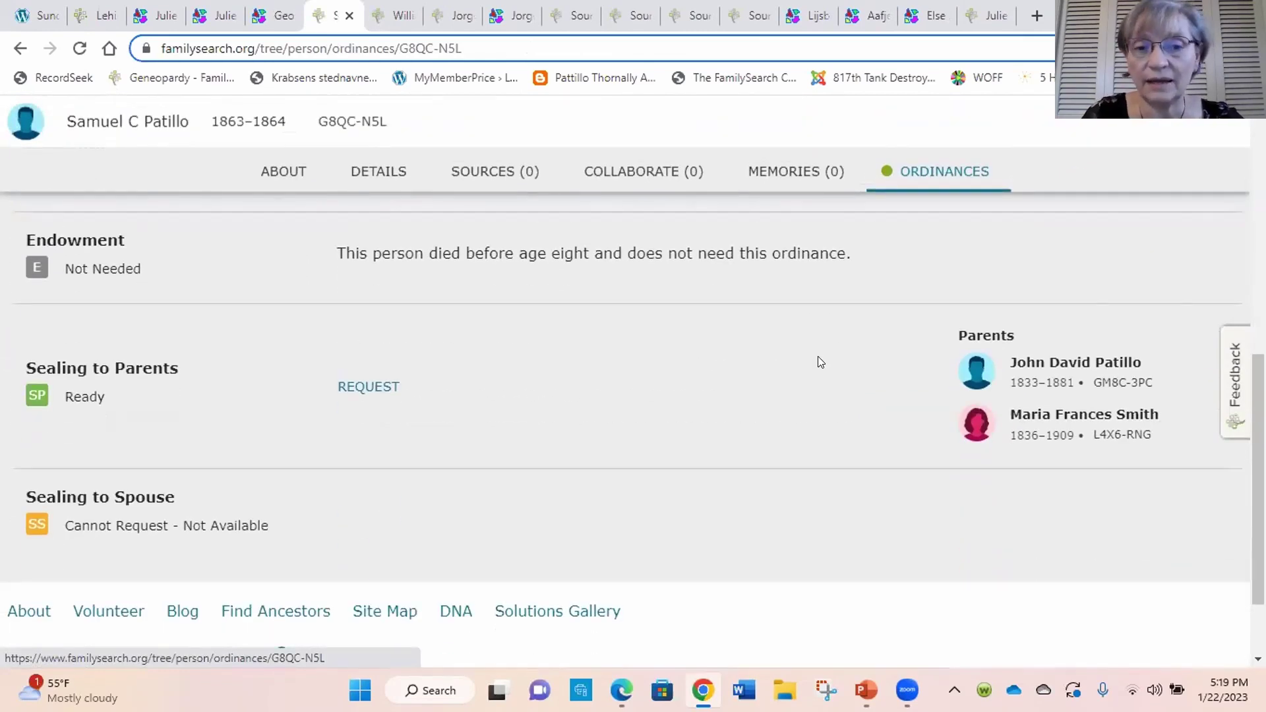
click(366, 385)
click(798, 585)
click(972, 614)
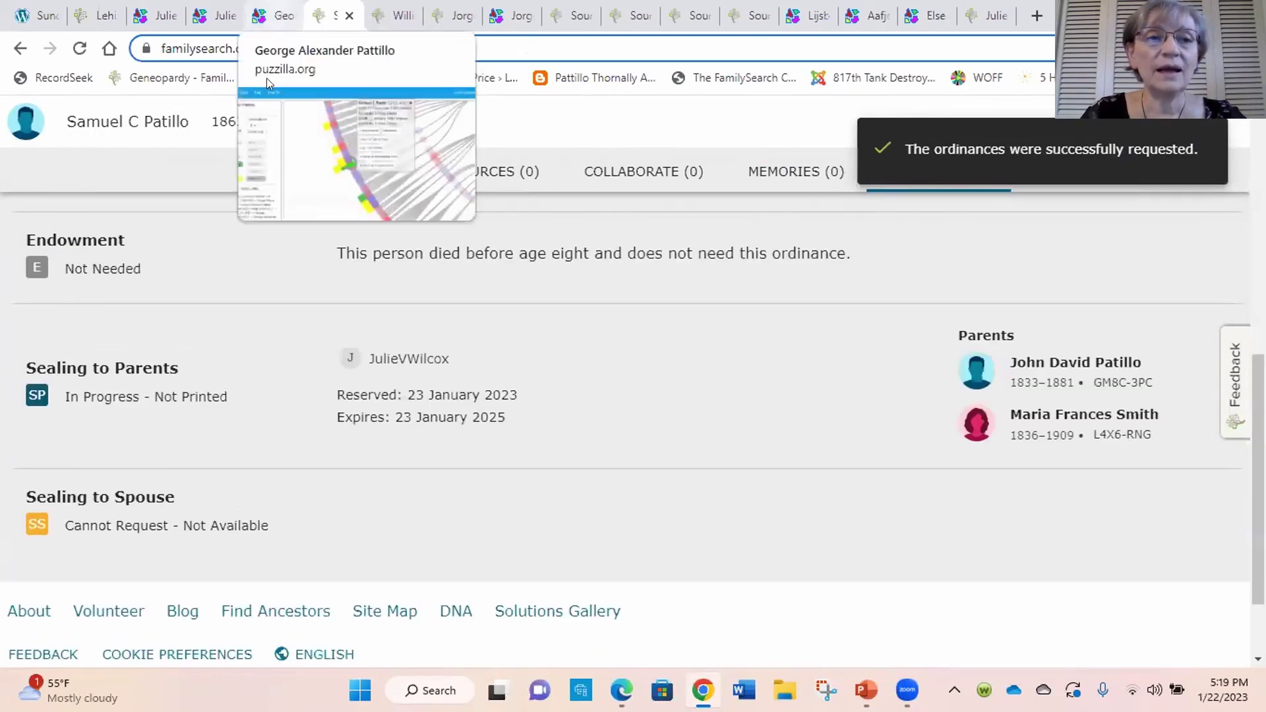
Return to the descendants chart and examine the green-marked ordinance opportunities around its rings
click(274, 16)
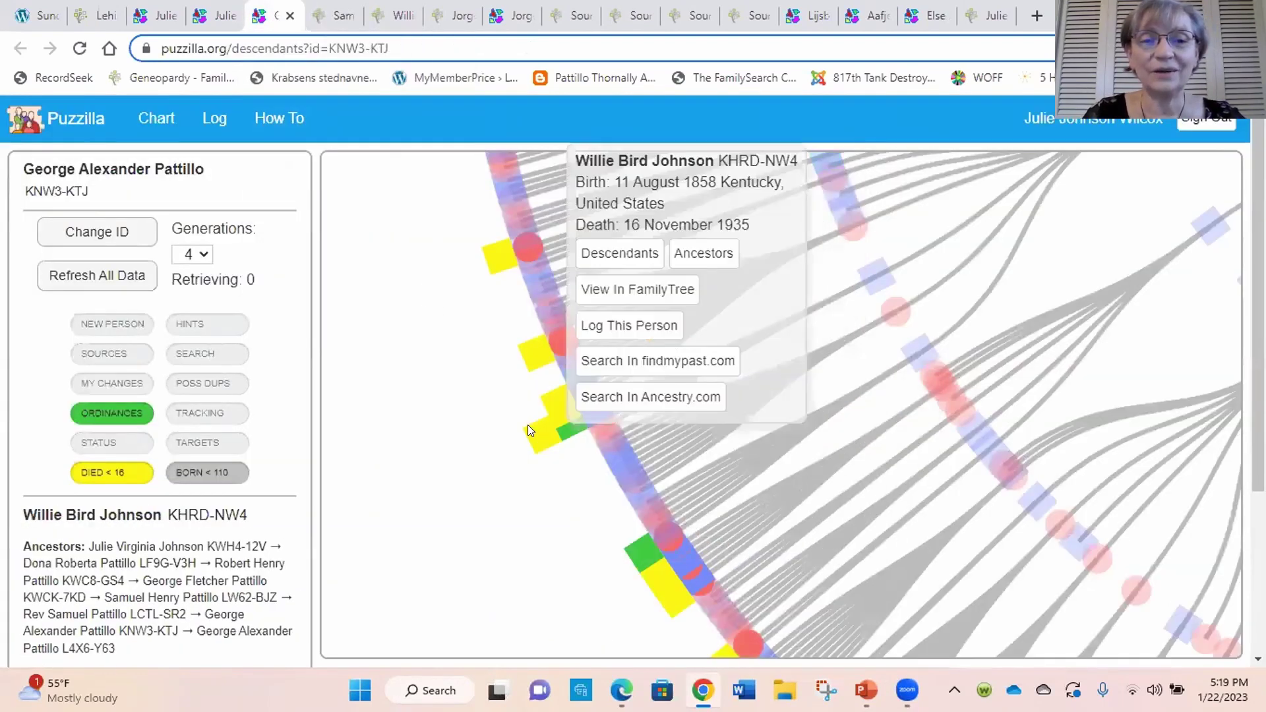
scroll(514, 449, up, 5)
drag(418, 286, 311, 583)
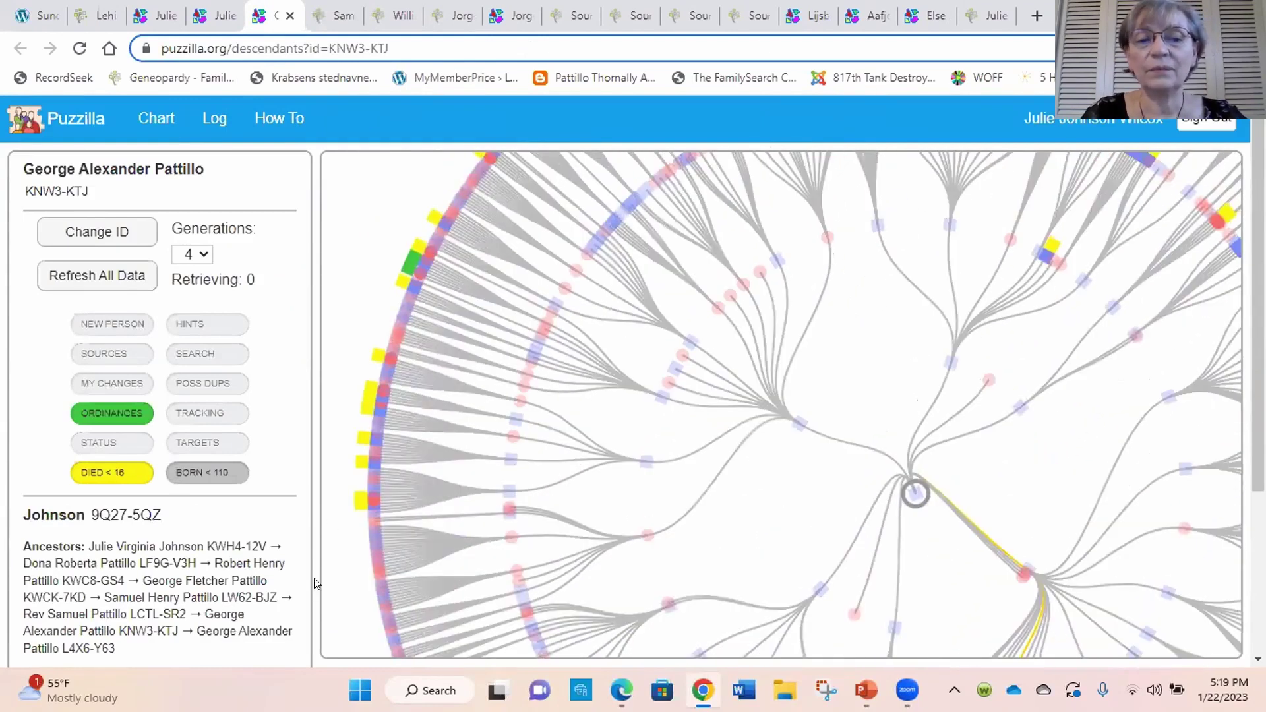
scroll(317, 567, down, 3)
scroll(357, 490, up, 3)
scroll(362, 238, down, 5)
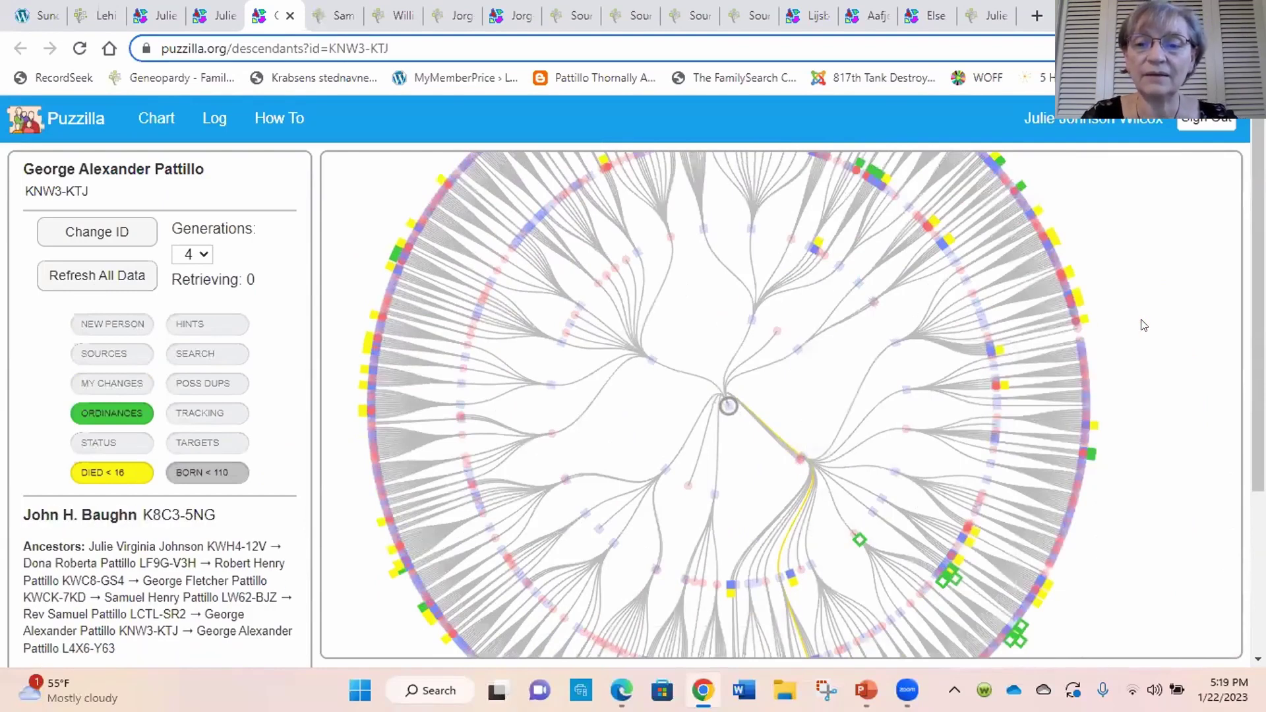
drag(1142, 302, 1147, 444)
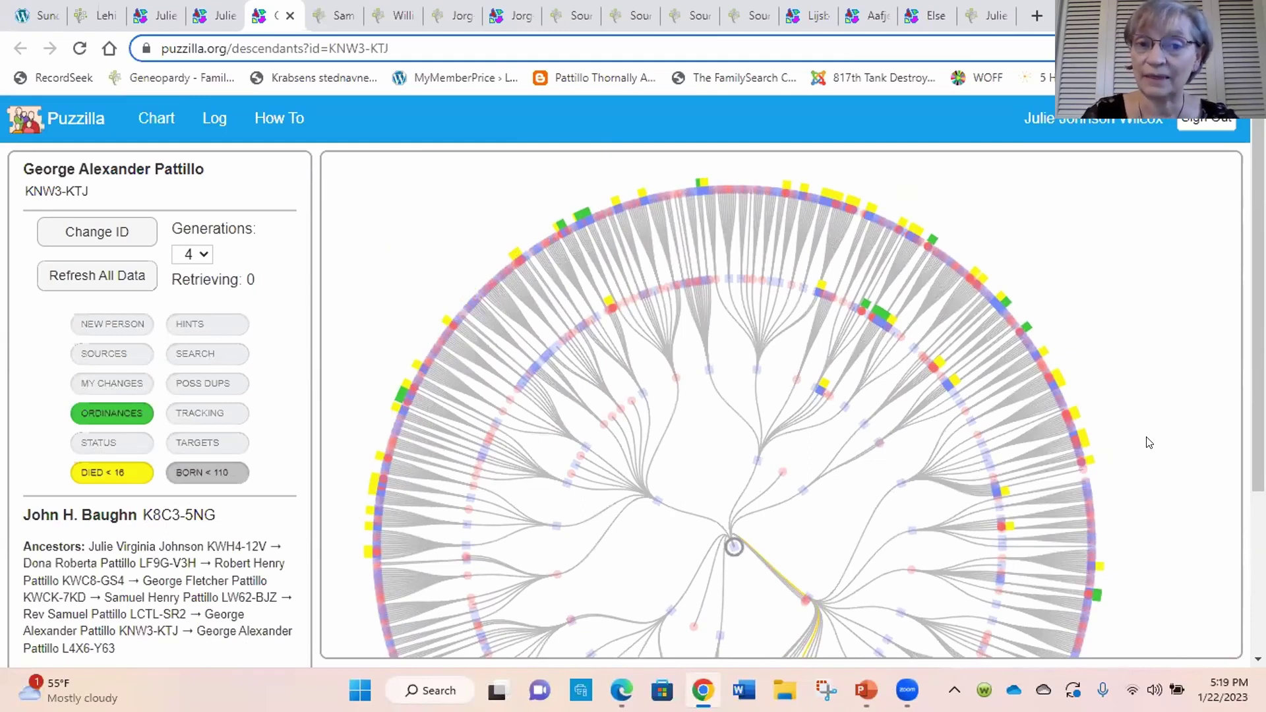
scroll(1148, 443, up, 1)
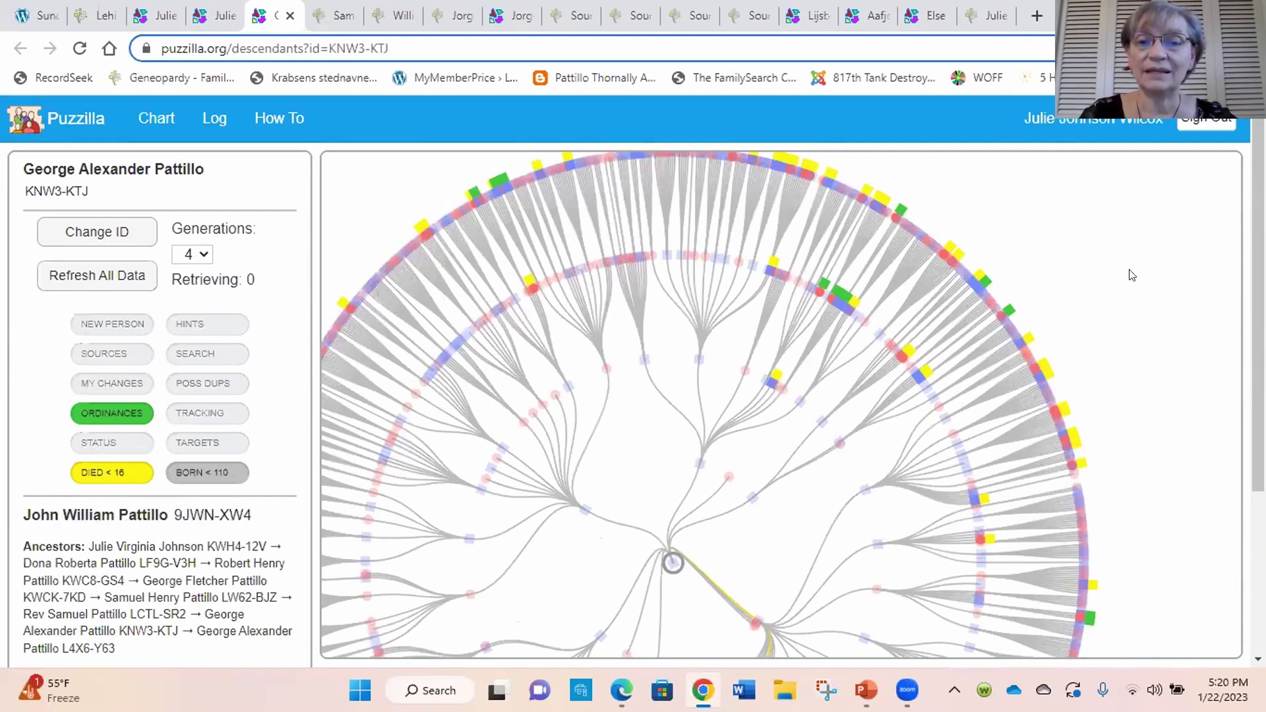
scroll(1161, 337, down, 1)
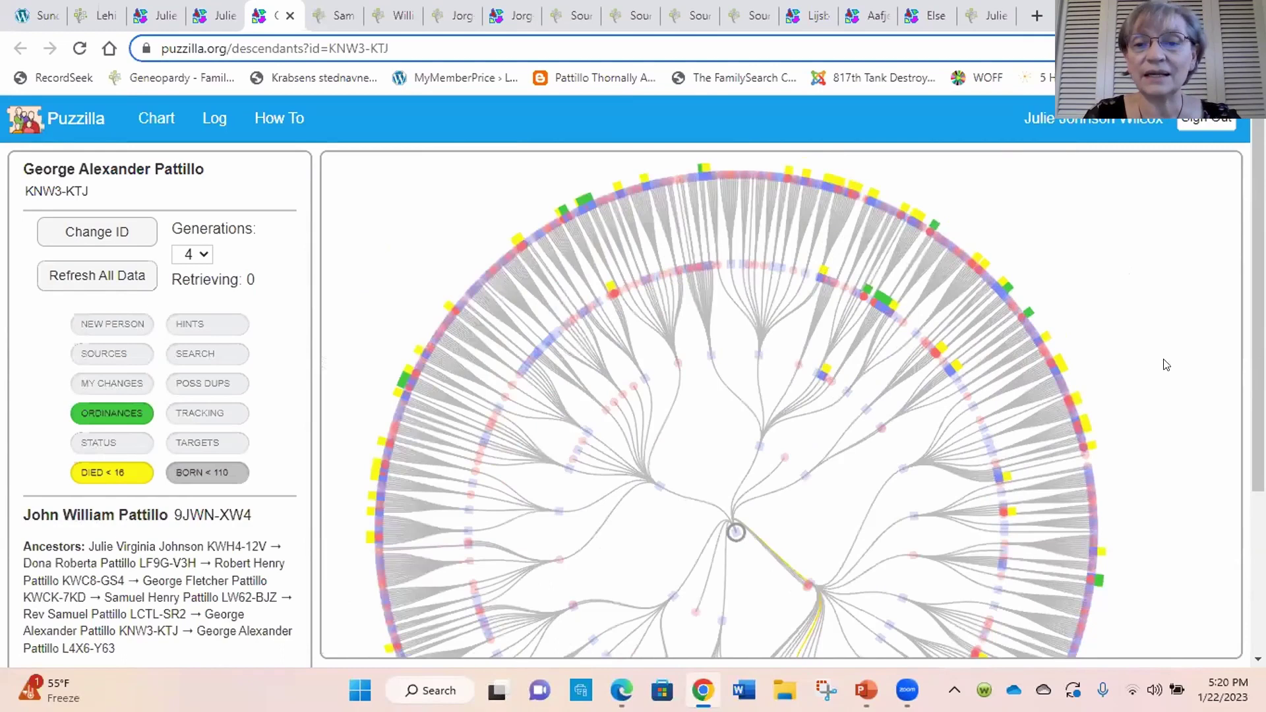
drag(1156, 416, 1165, 362)
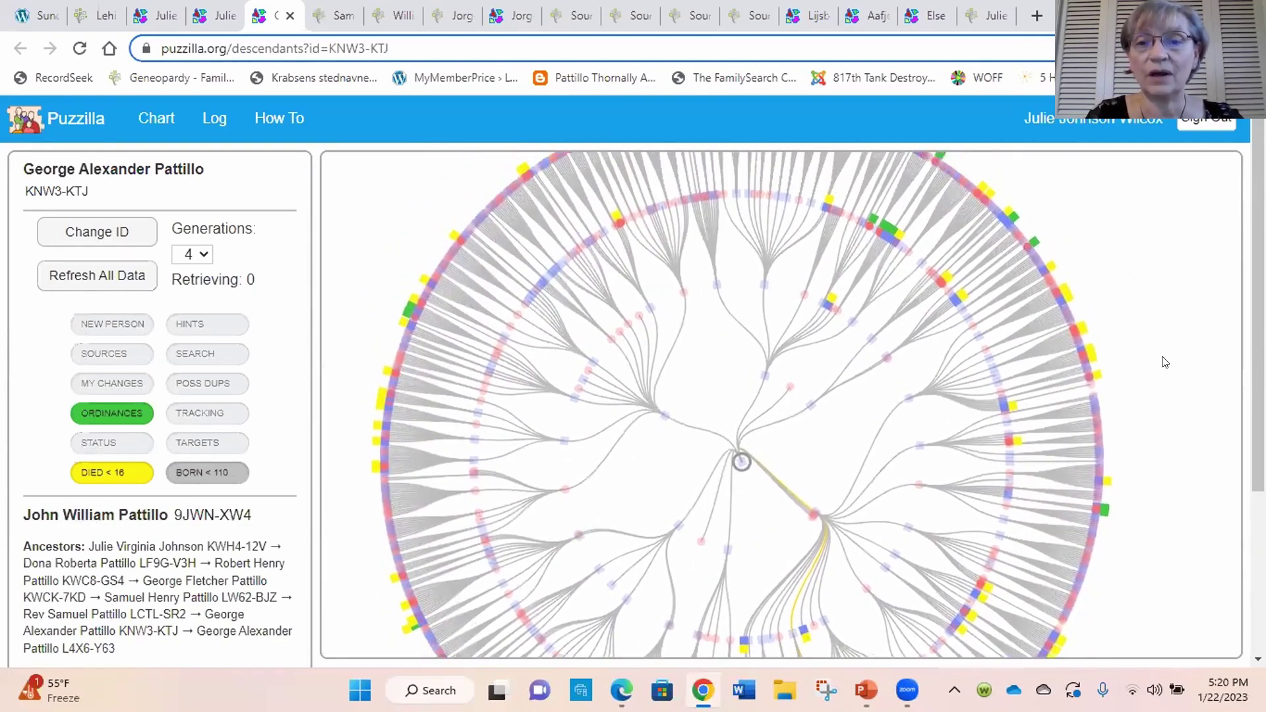
scroll(1163, 357, down, 1)
drag(1145, 485, 1038, 469)
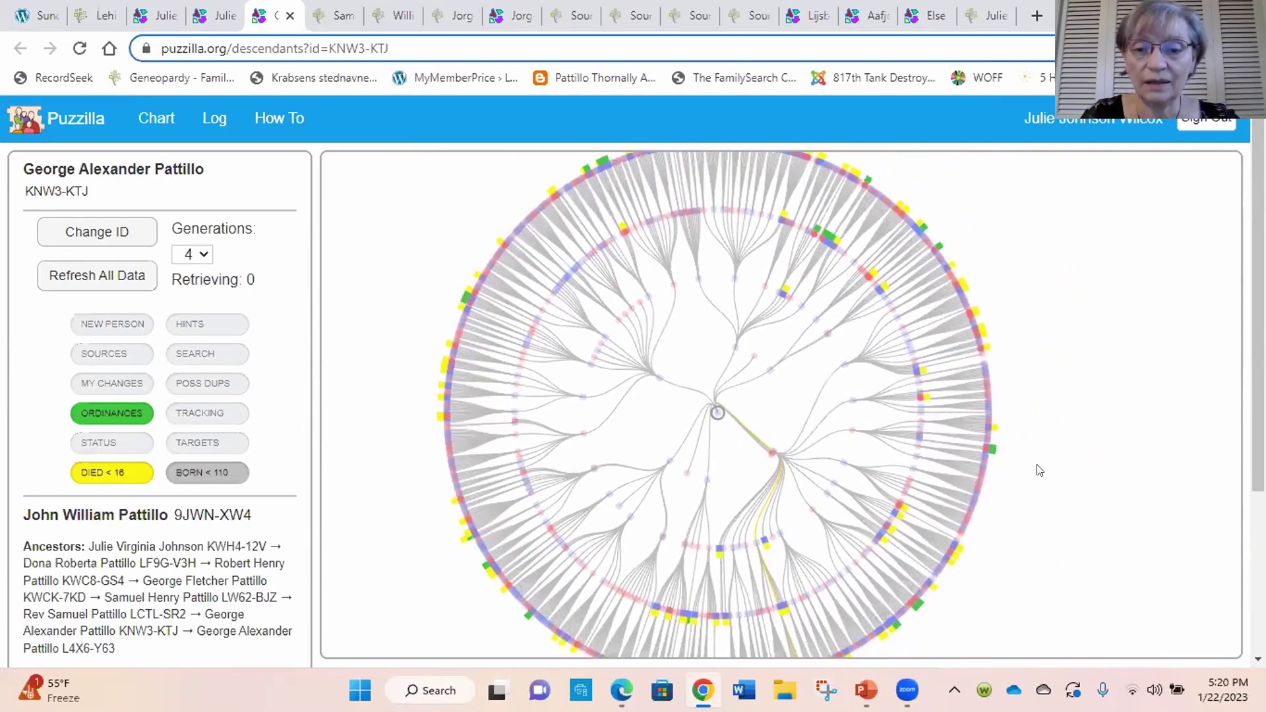
Examine the marked descendants in the chart's lower-right branches and return to an overview of the chart
scroll(1044, 466, up, 2)
scroll(1178, 319, up, 2)
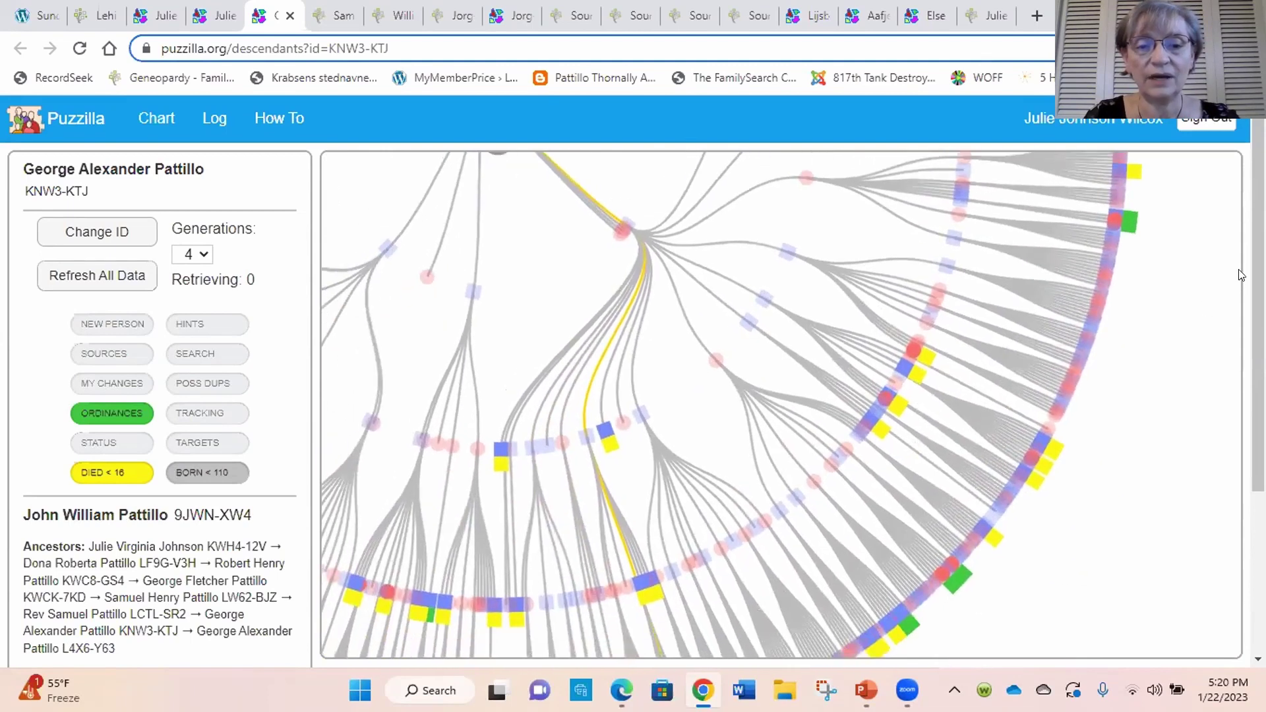
click(583, 438)
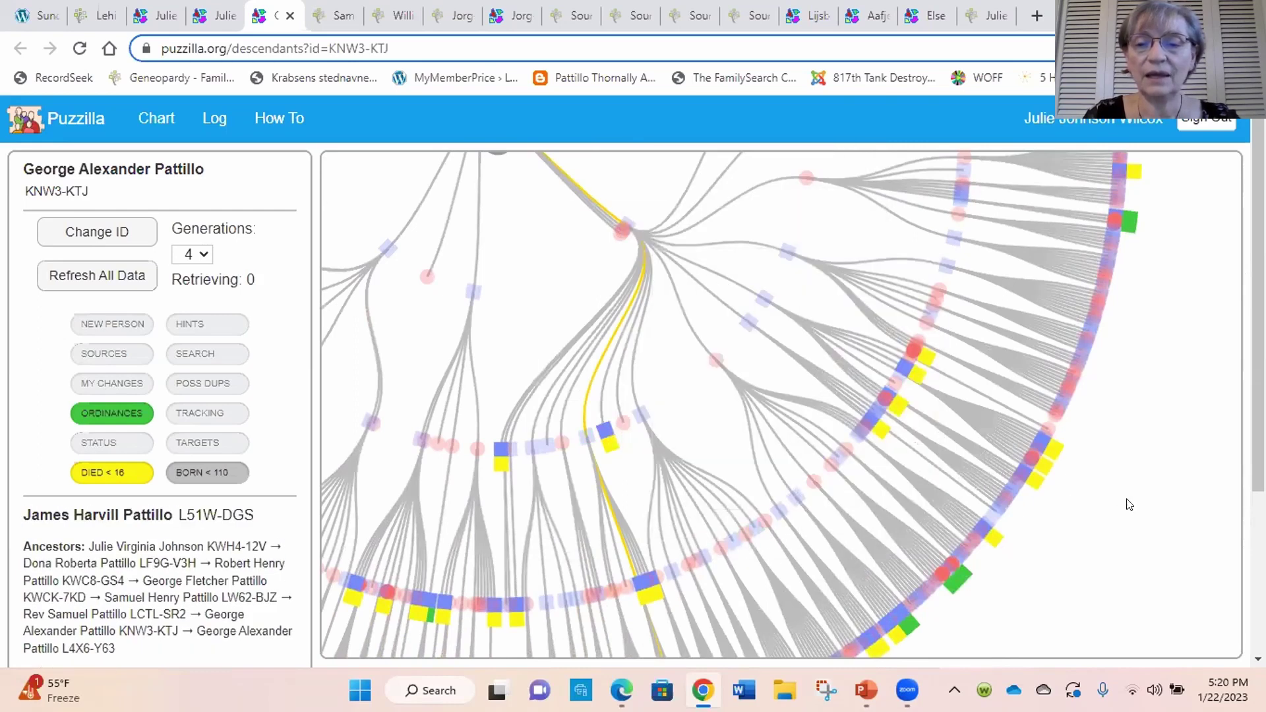
click(1139, 334)
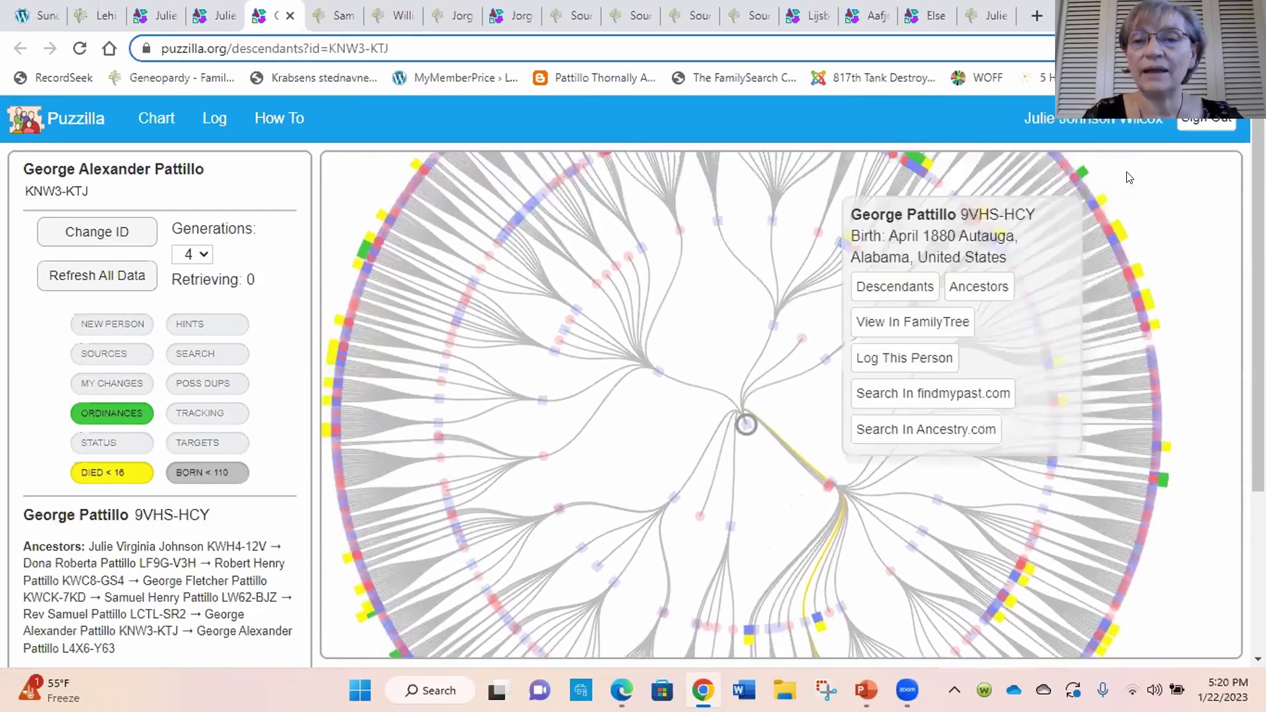
click(1112, 169)
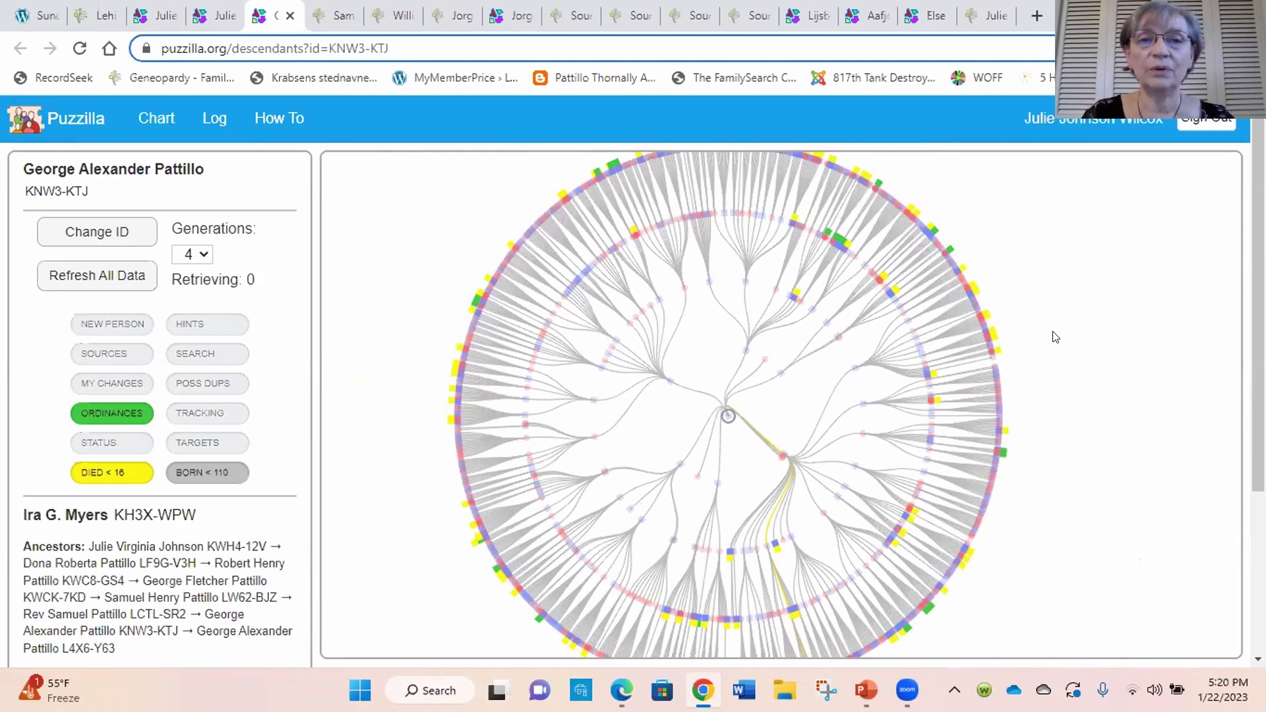
View the account owner's relationship to the Kentucky-born infant in FamilySearch, trace both lines of descent and close his page
click(334, 16)
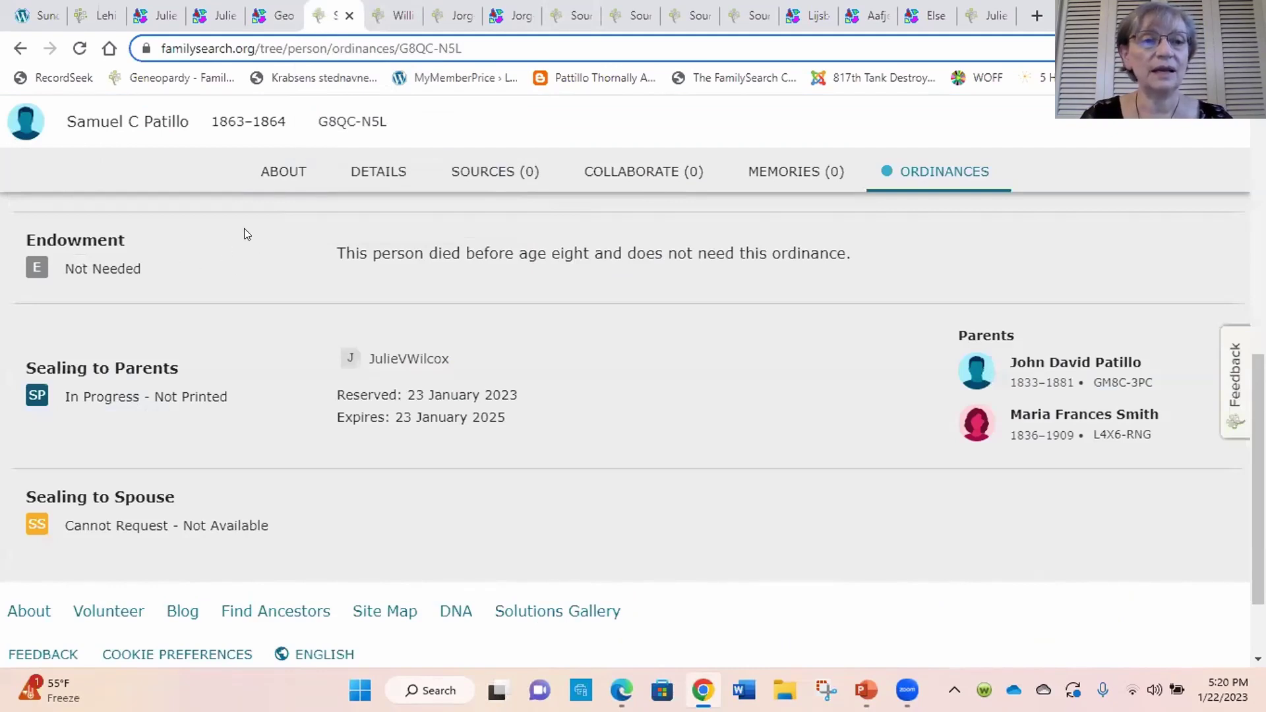
click(378, 173)
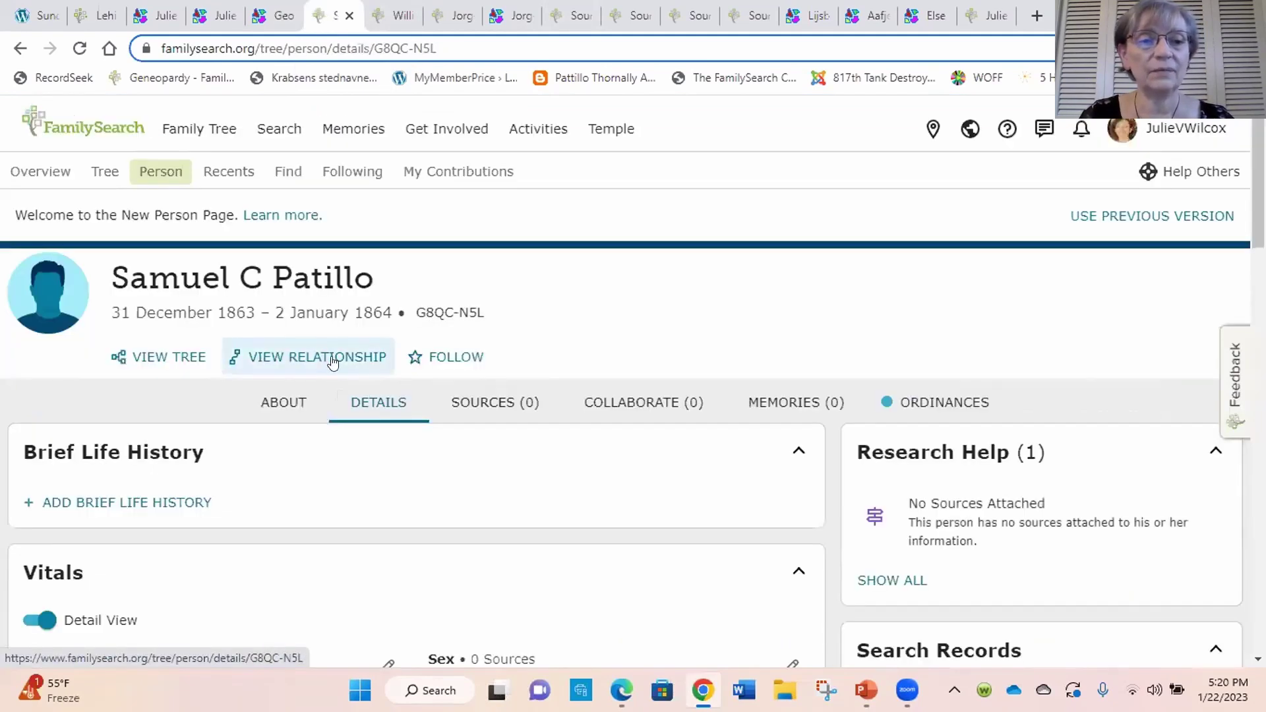
click(332, 359)
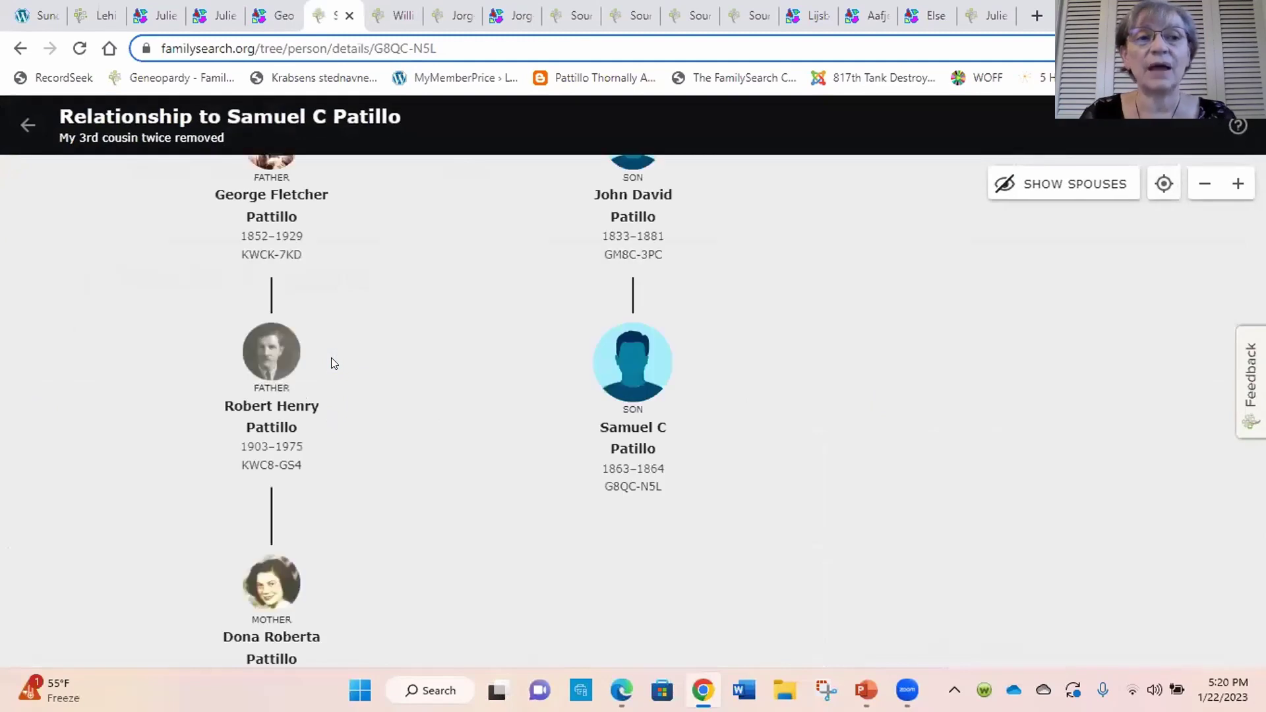
scroll(464, 275, down, 3)
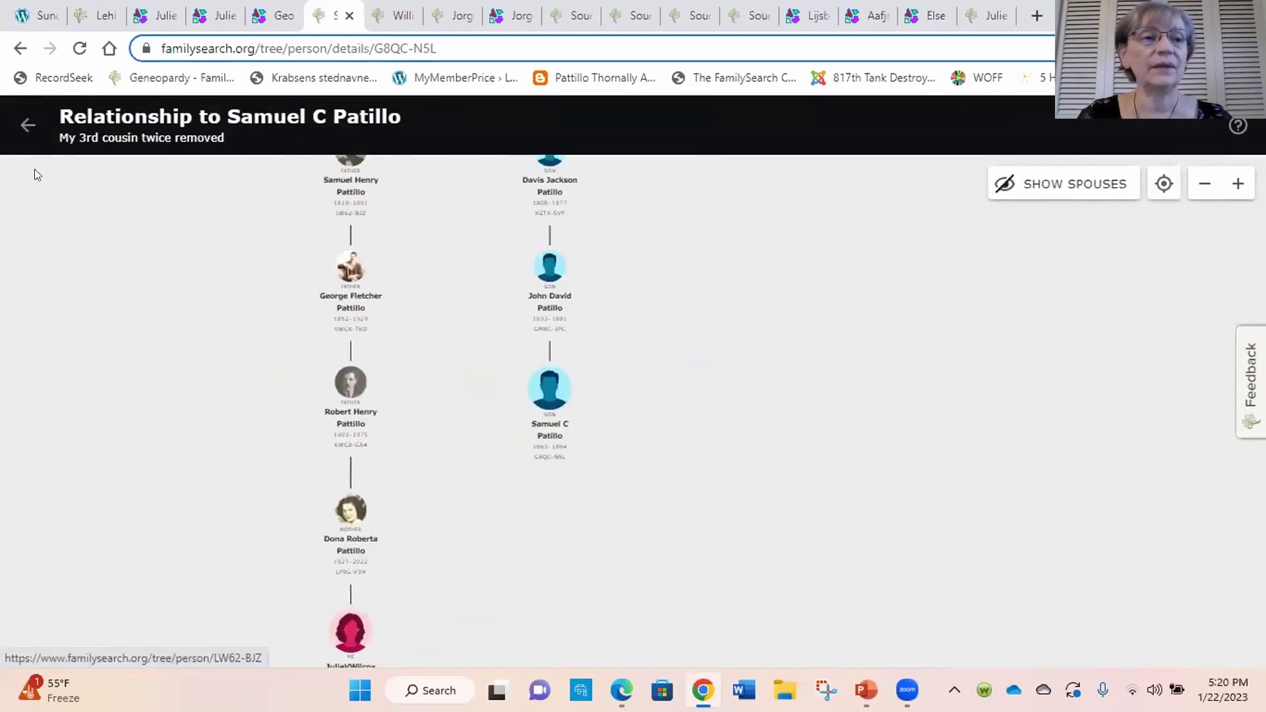
drag(79, 306, 287, 51)
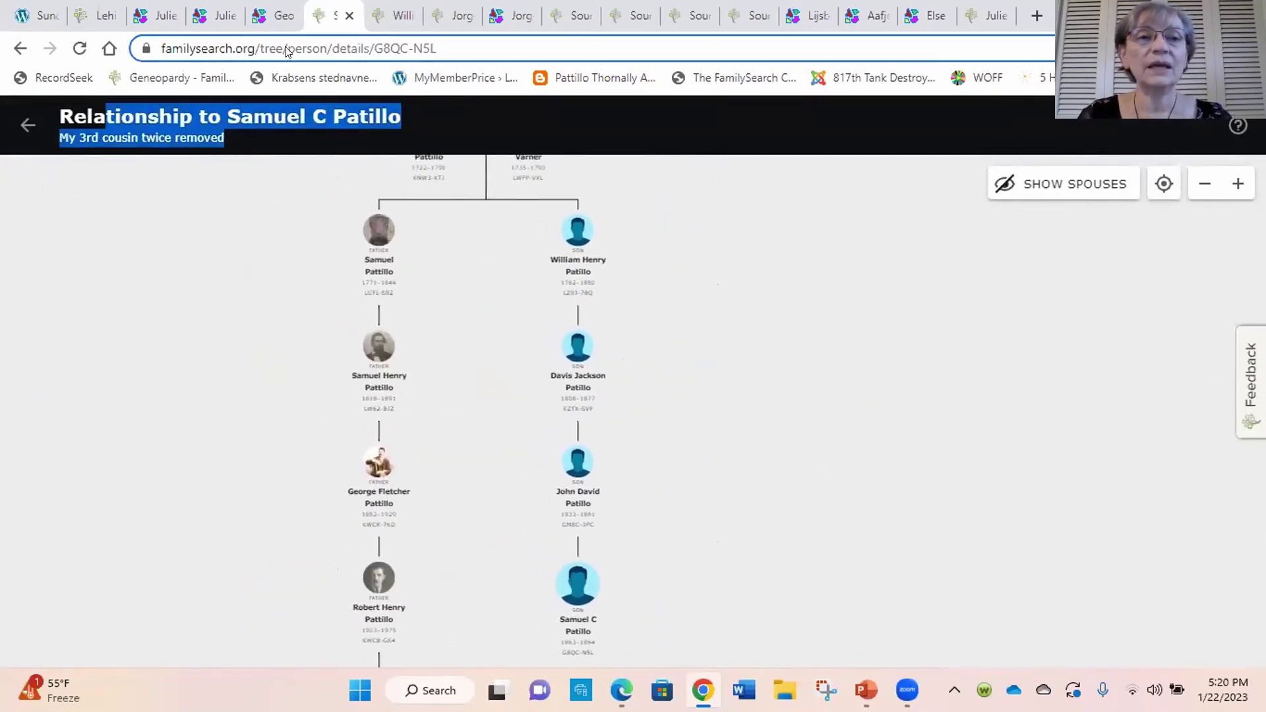
click(350, 16)
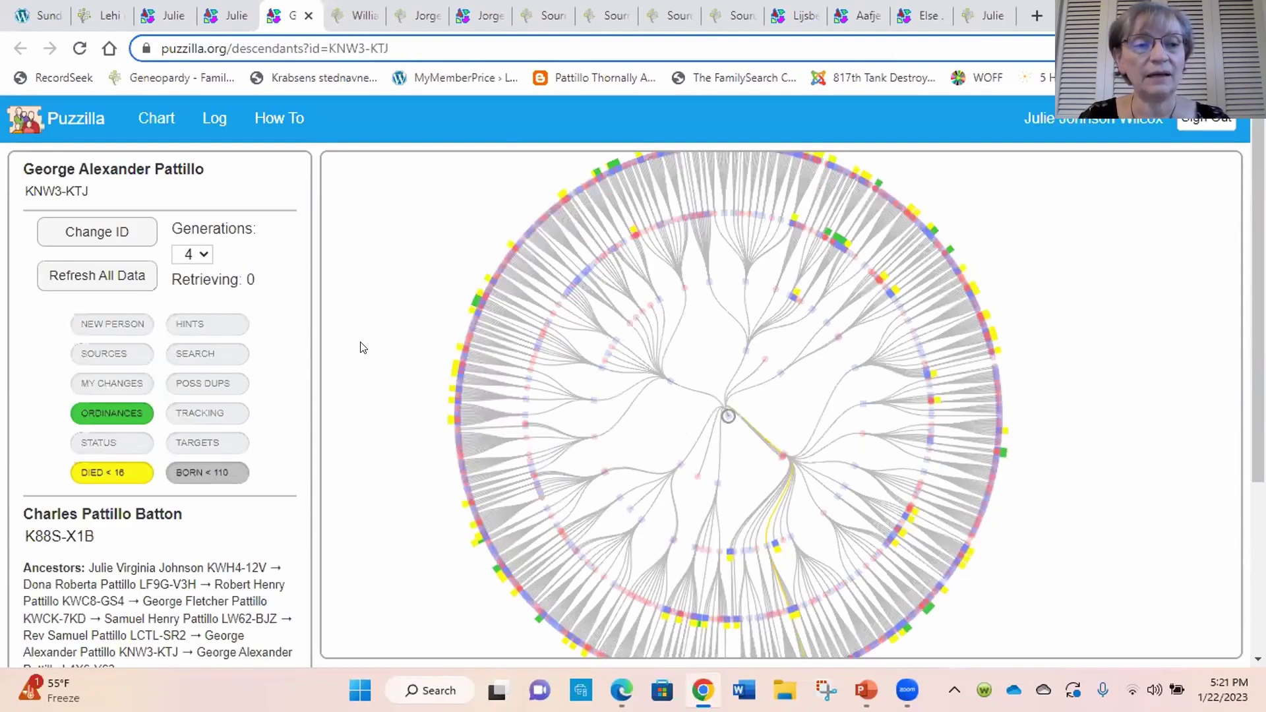
Highlight My Changes in the descendants chart, return to the six-generation ancestor fan chart and close the Dundee-born ancestor's card
click(113, 383)
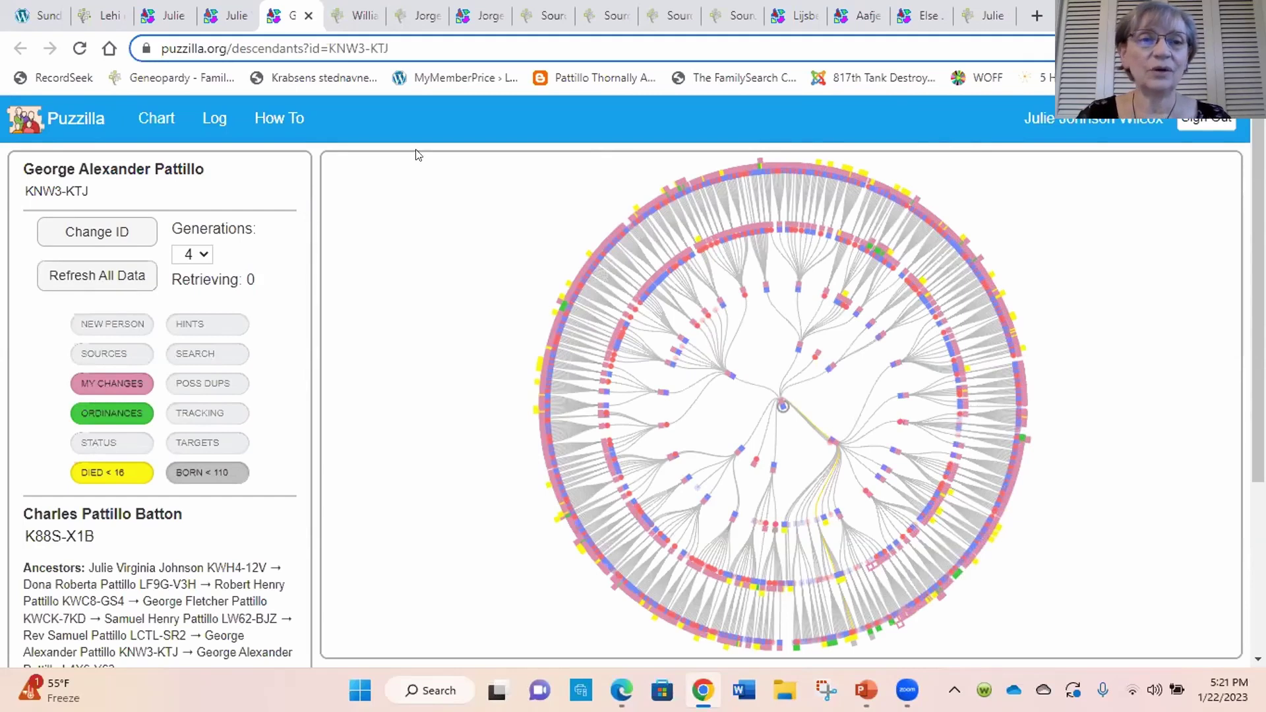
click(227, 20)
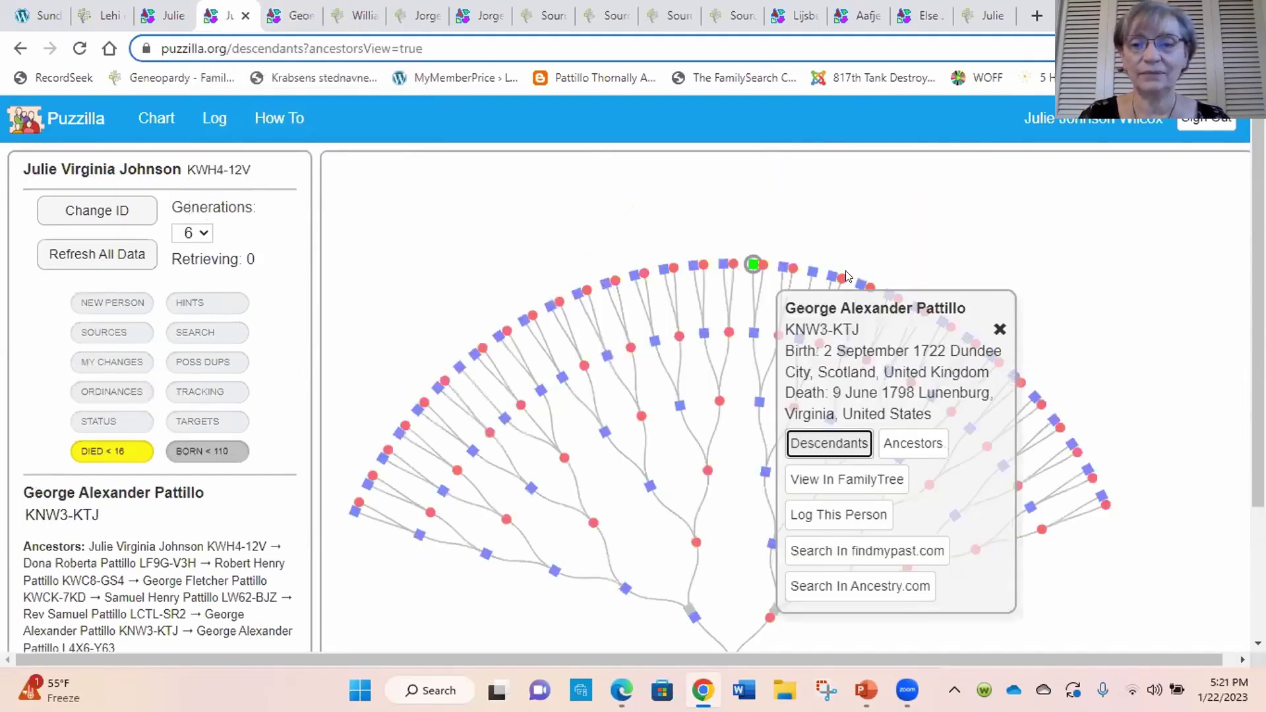
click(1000, 329)
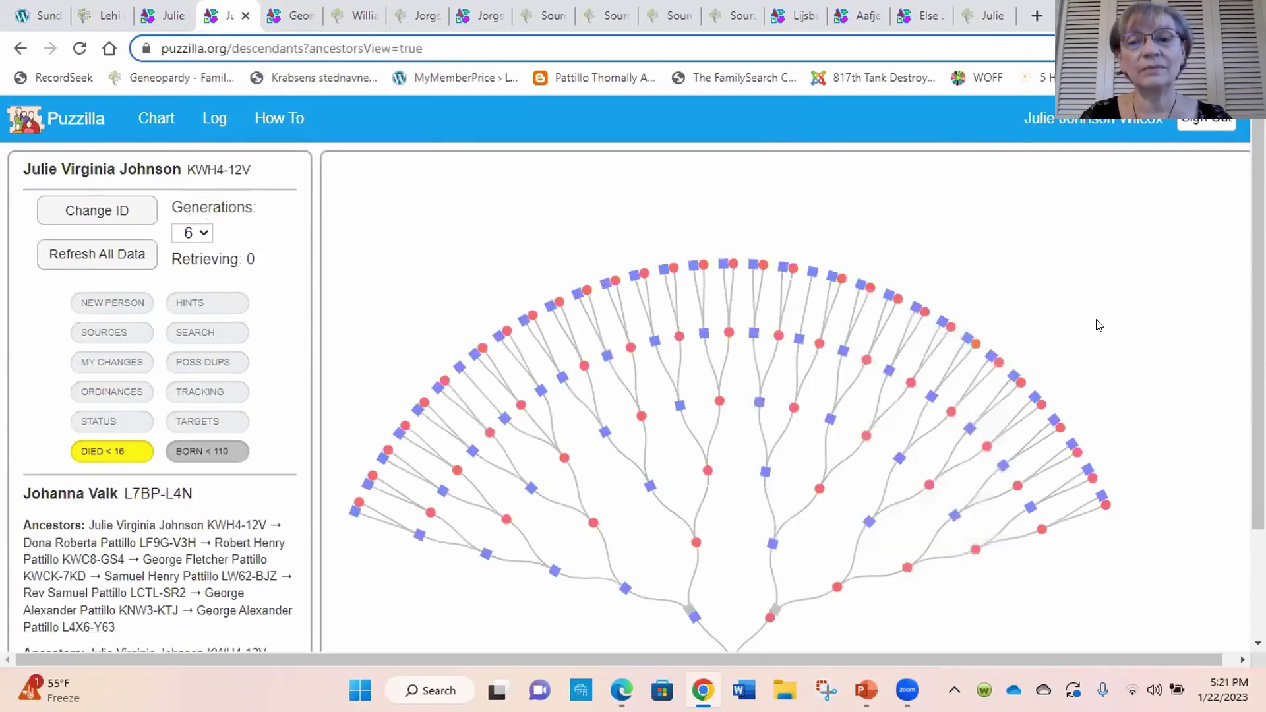
Open the descendants chart of the sixth-generation male ancestor born in Krimpen aan den IJssel who died in Stormpolder
drag(1174, 571, 1151, 455)
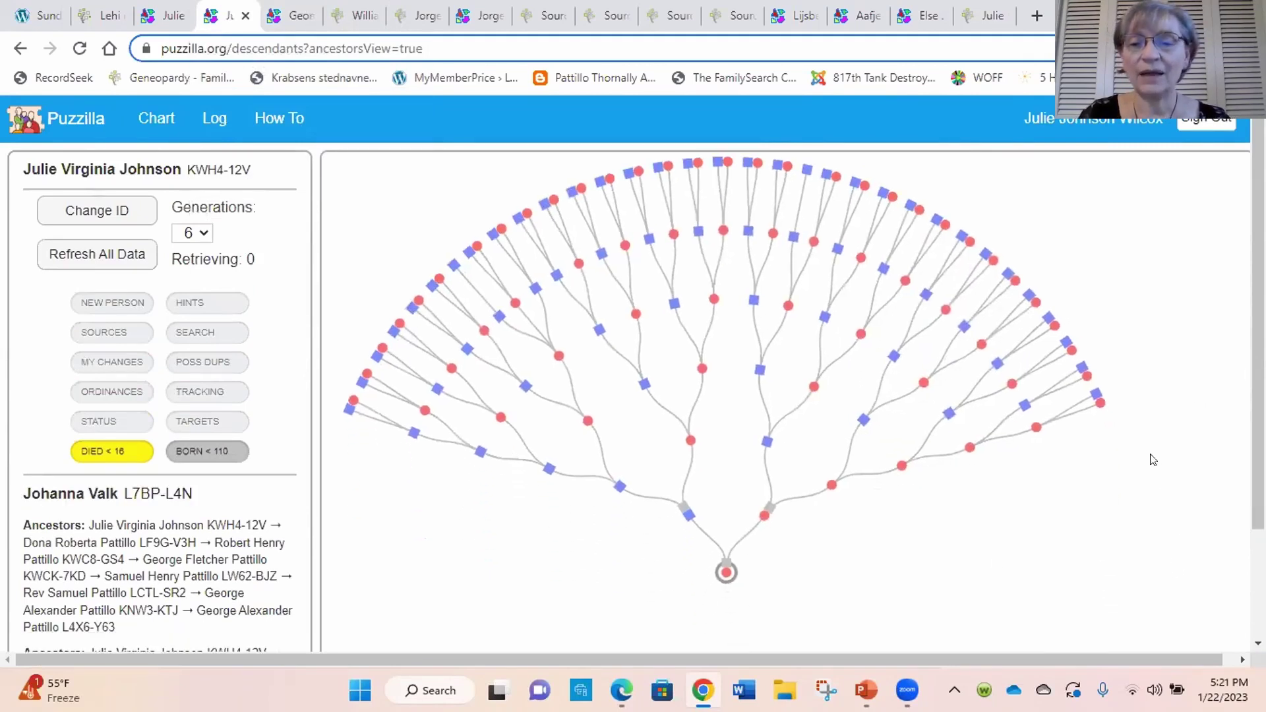
mouse_move(901, 467)
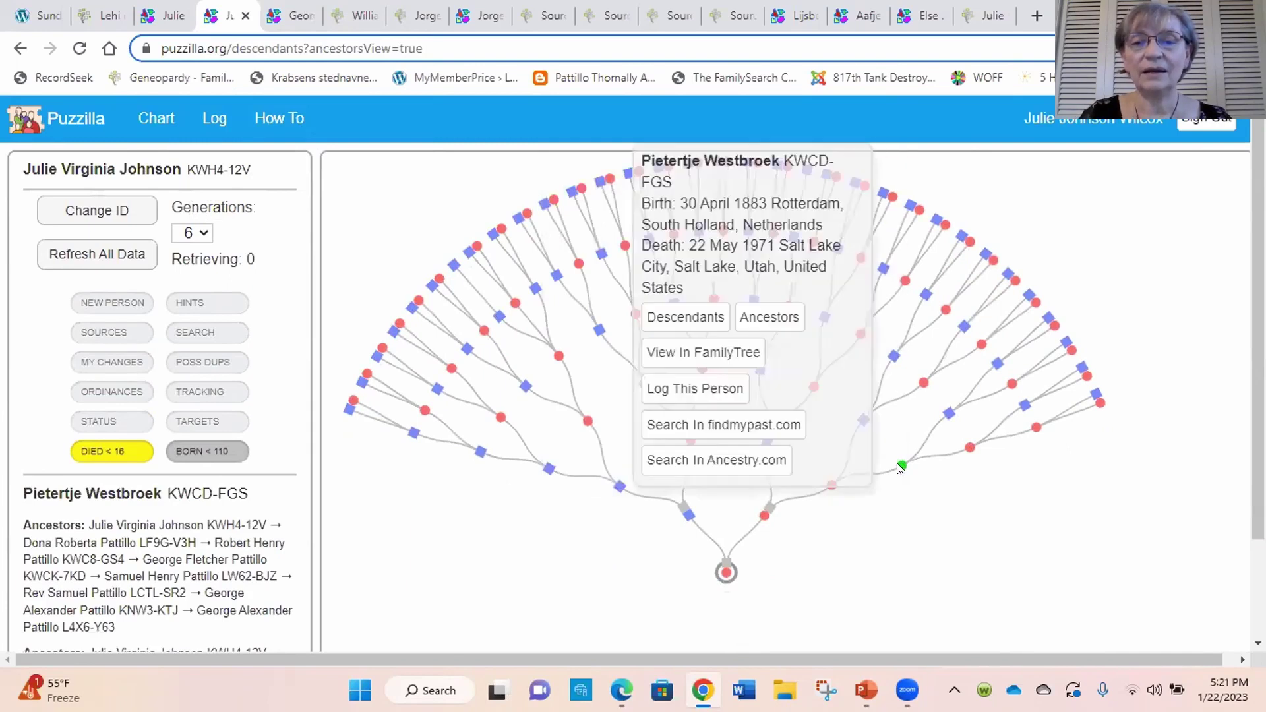
mouse_move(864, 423)
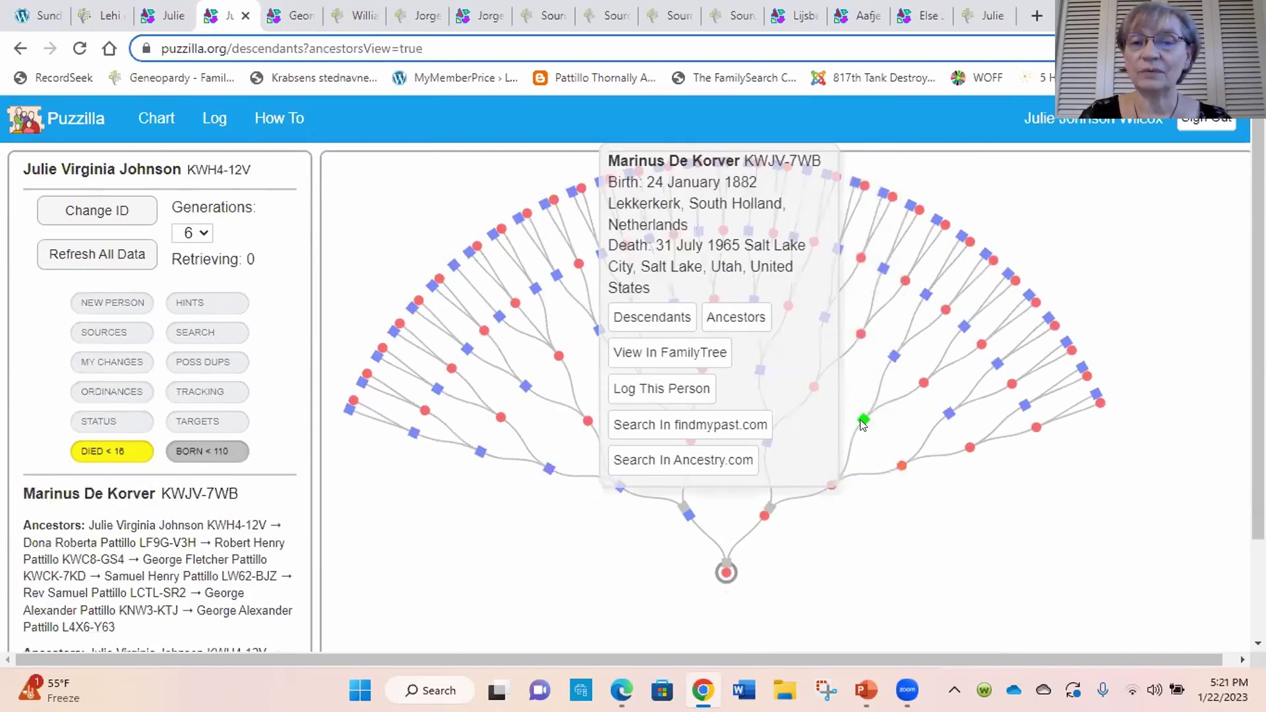
mouse_move(830, 486)
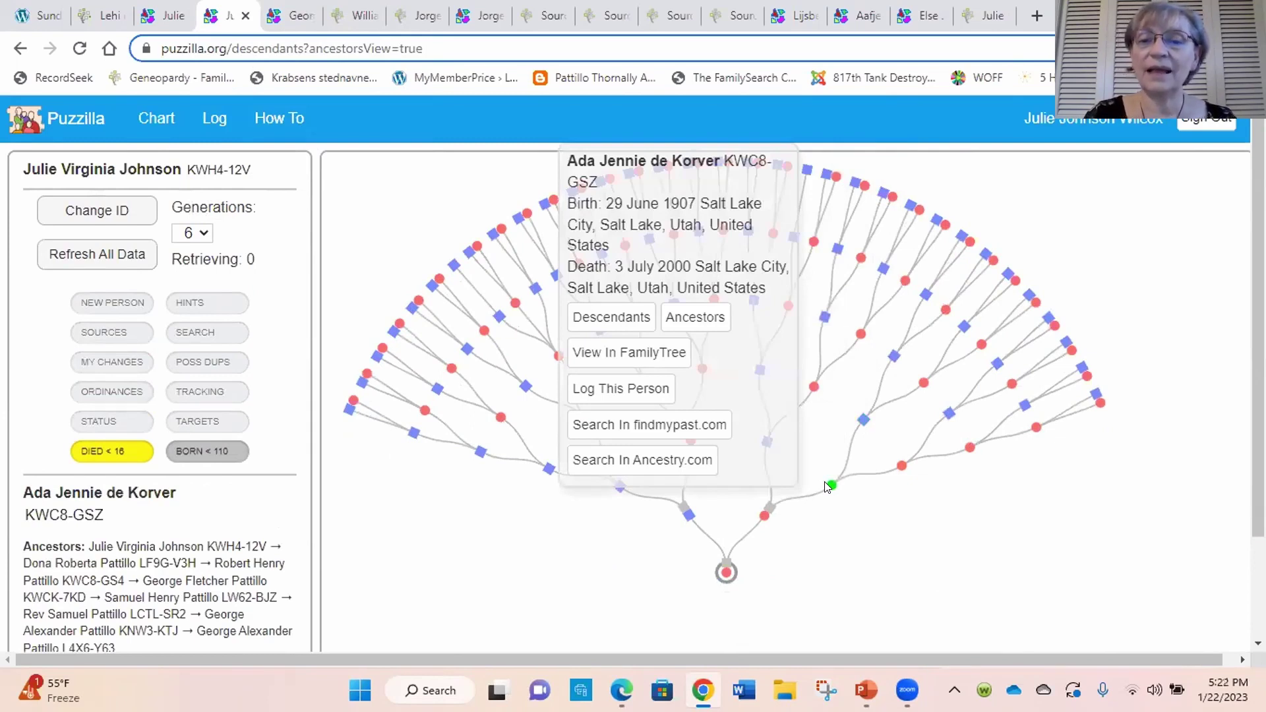
mouse_move(1006, 275)
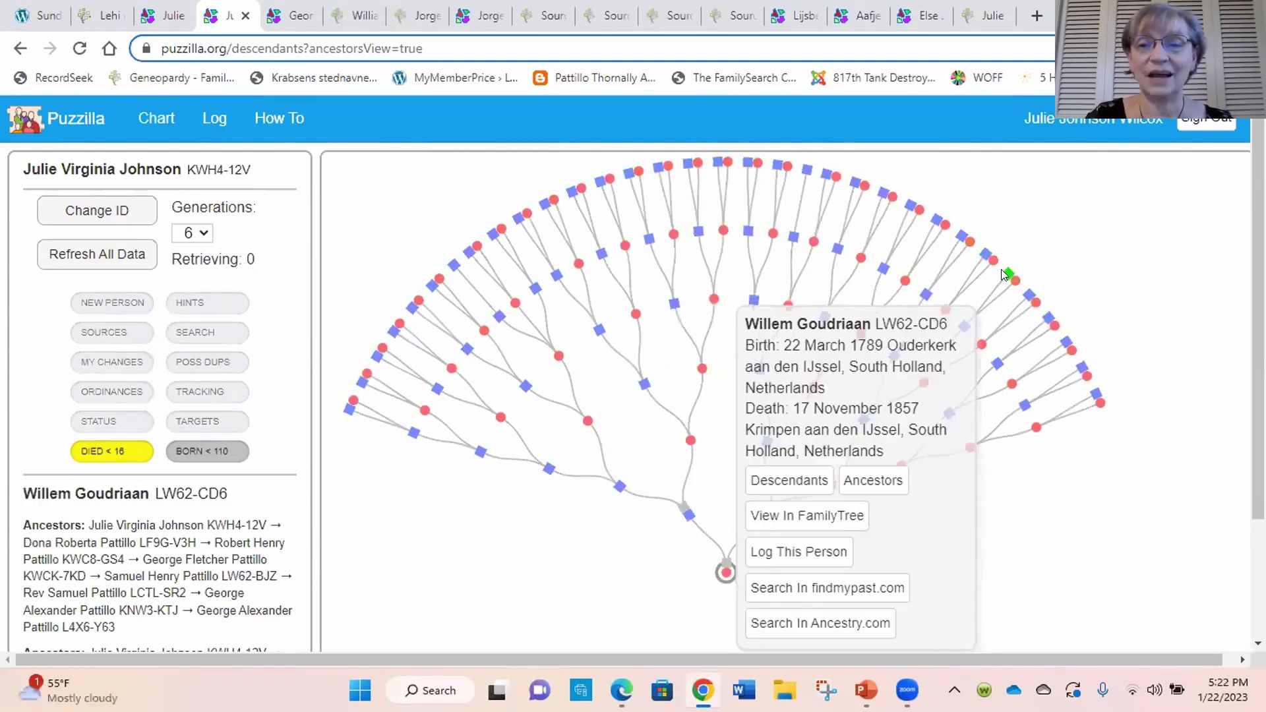
mouse_move(1028, 294)
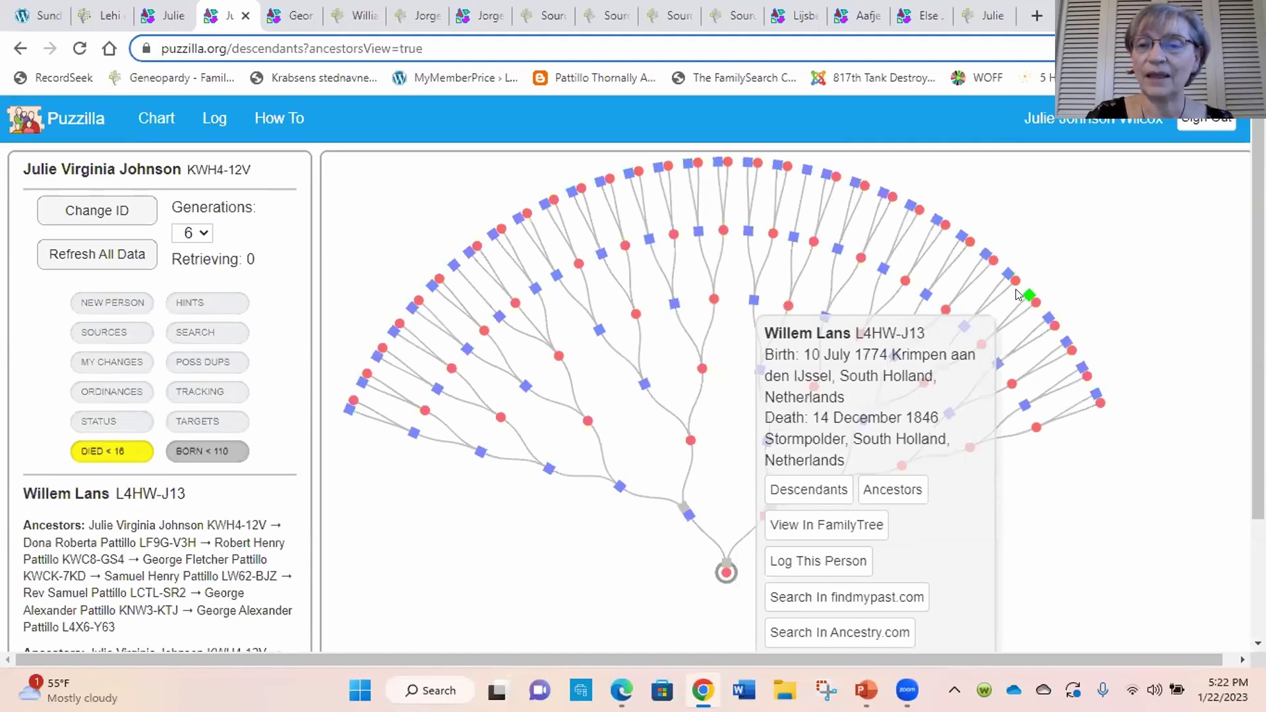
click(1026, 295)
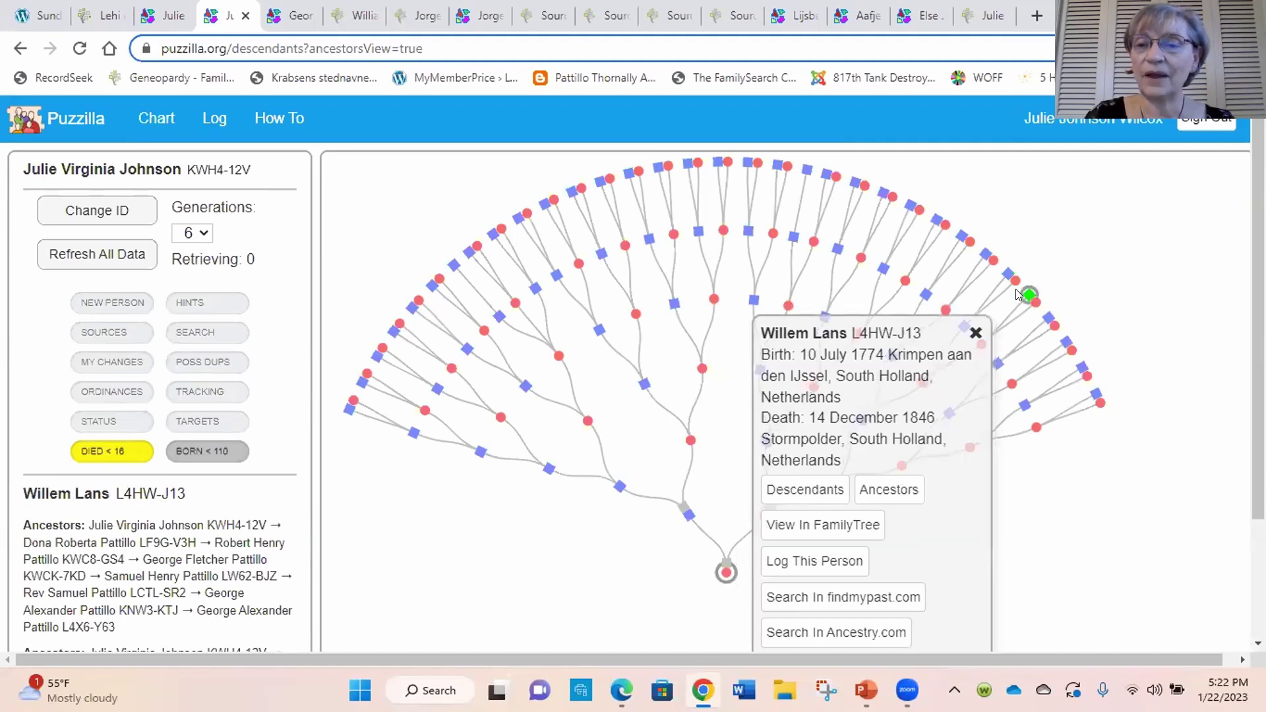
click(806, 490)
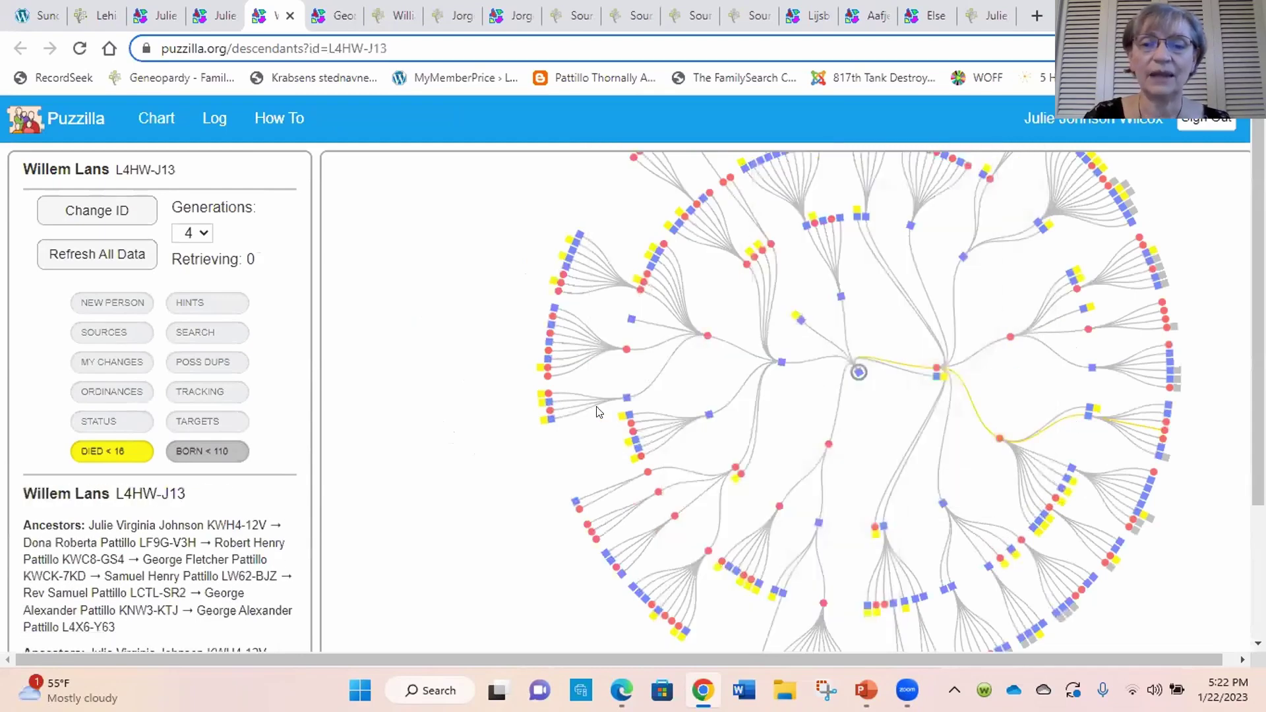
Examine the four-generation descendants chart with My Changes highlighted, and clear that highlight
scroll(379, 409, down, 3)
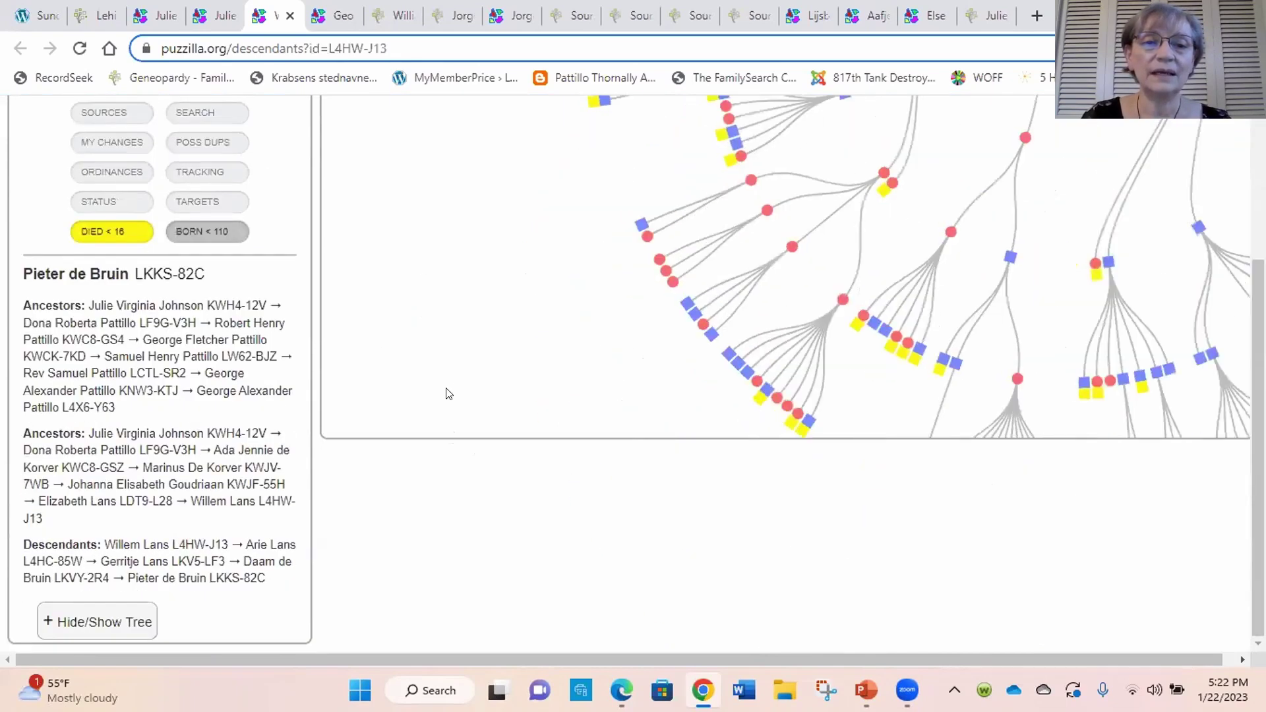
scroll(1234, 516, up, 3)
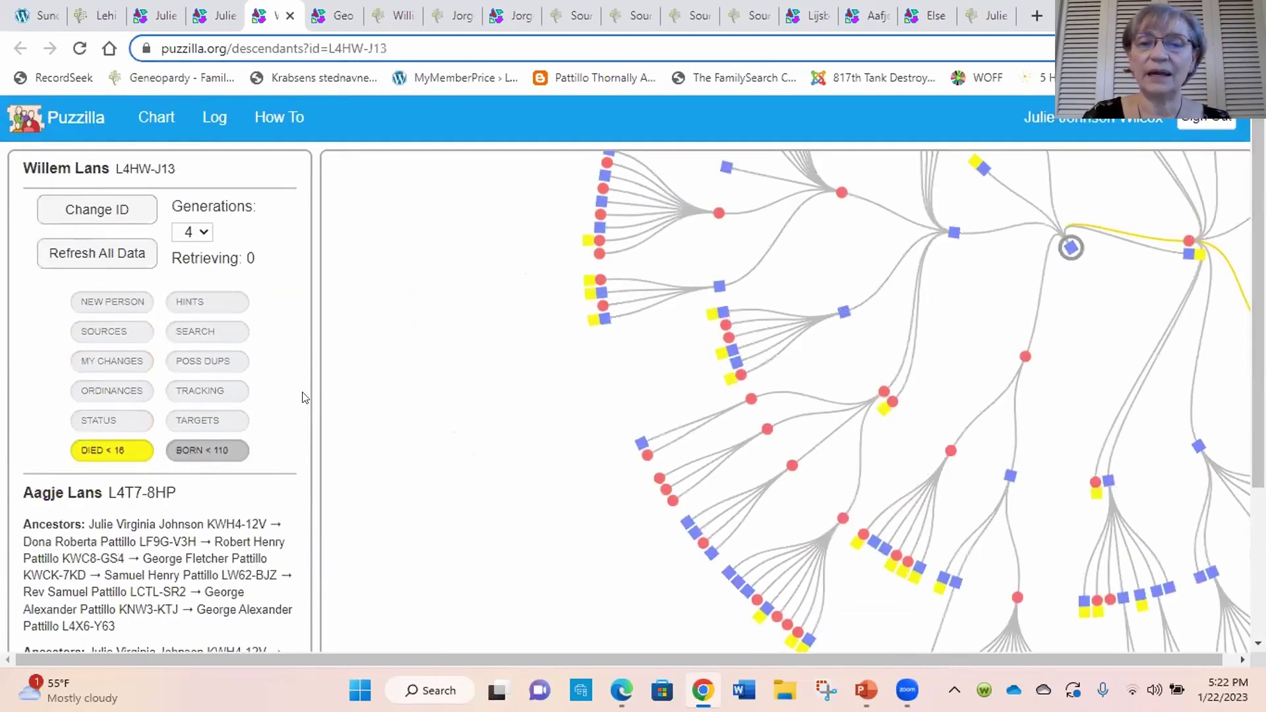
scroll(304, 398, down, 3)
scroll(305, 397, up, 2)
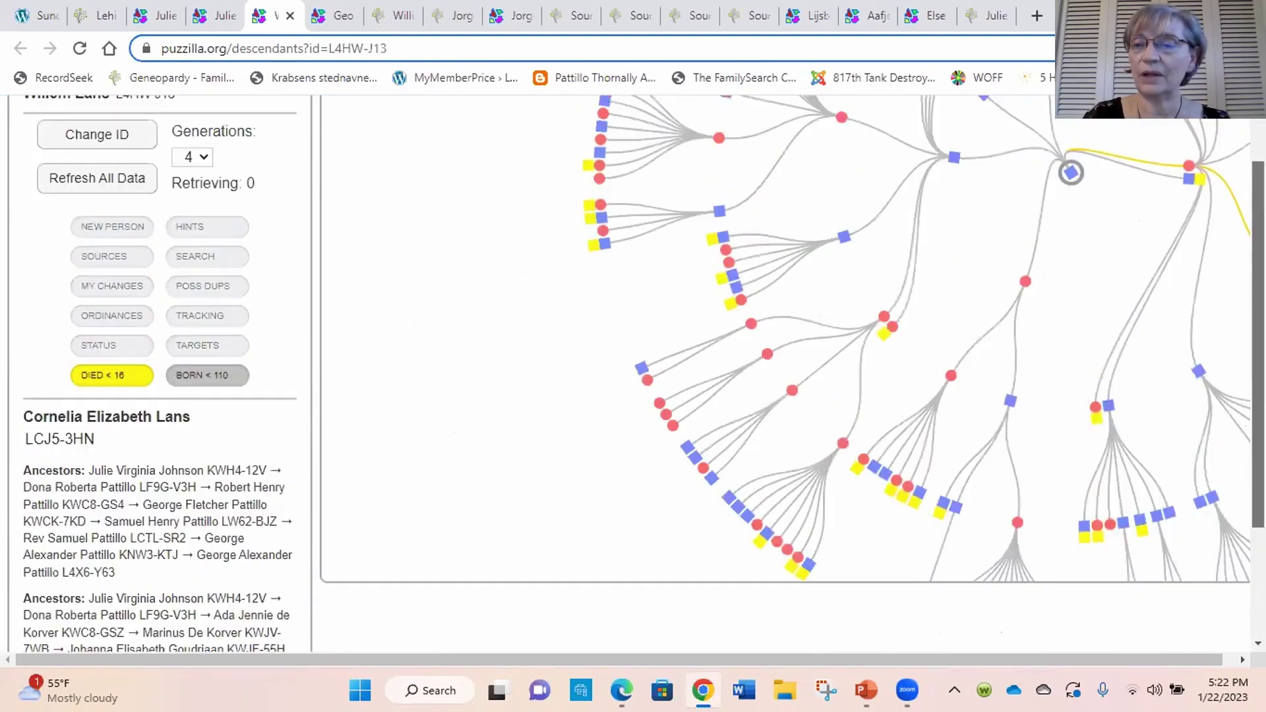
scroll(543, 362, up, 2)
scroll(488, 405, down, 3)
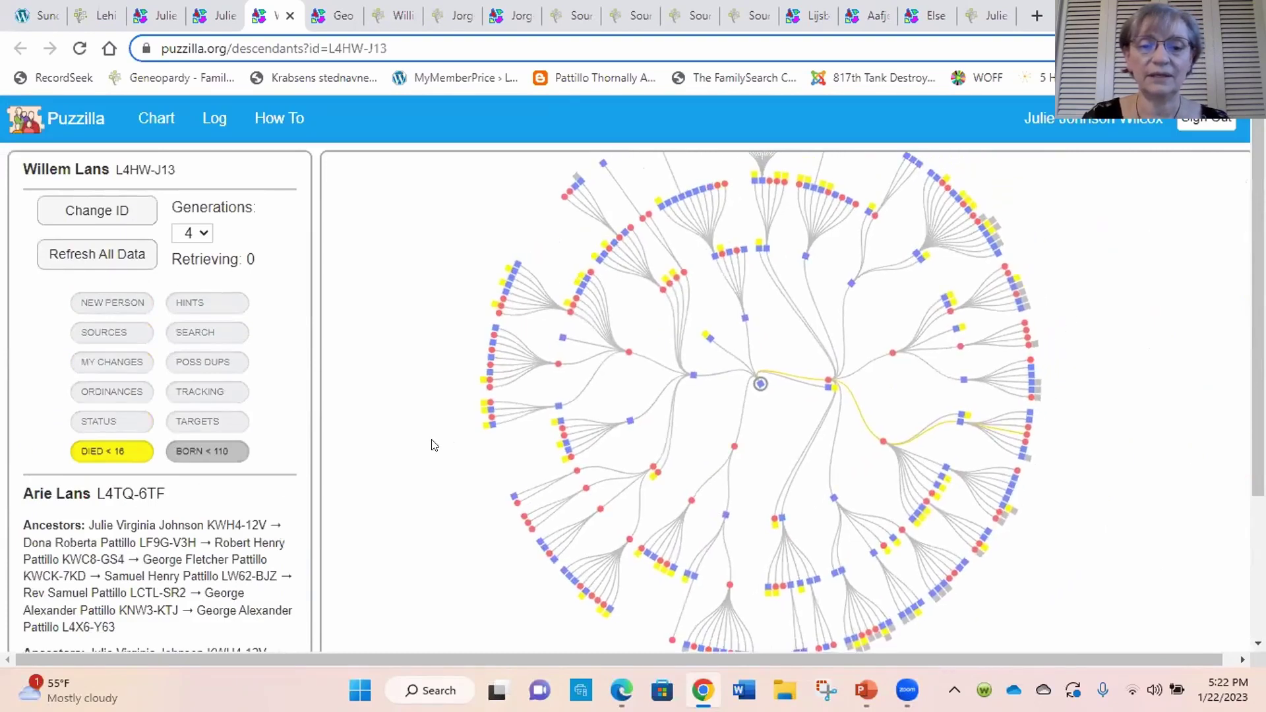
click(97, 363)
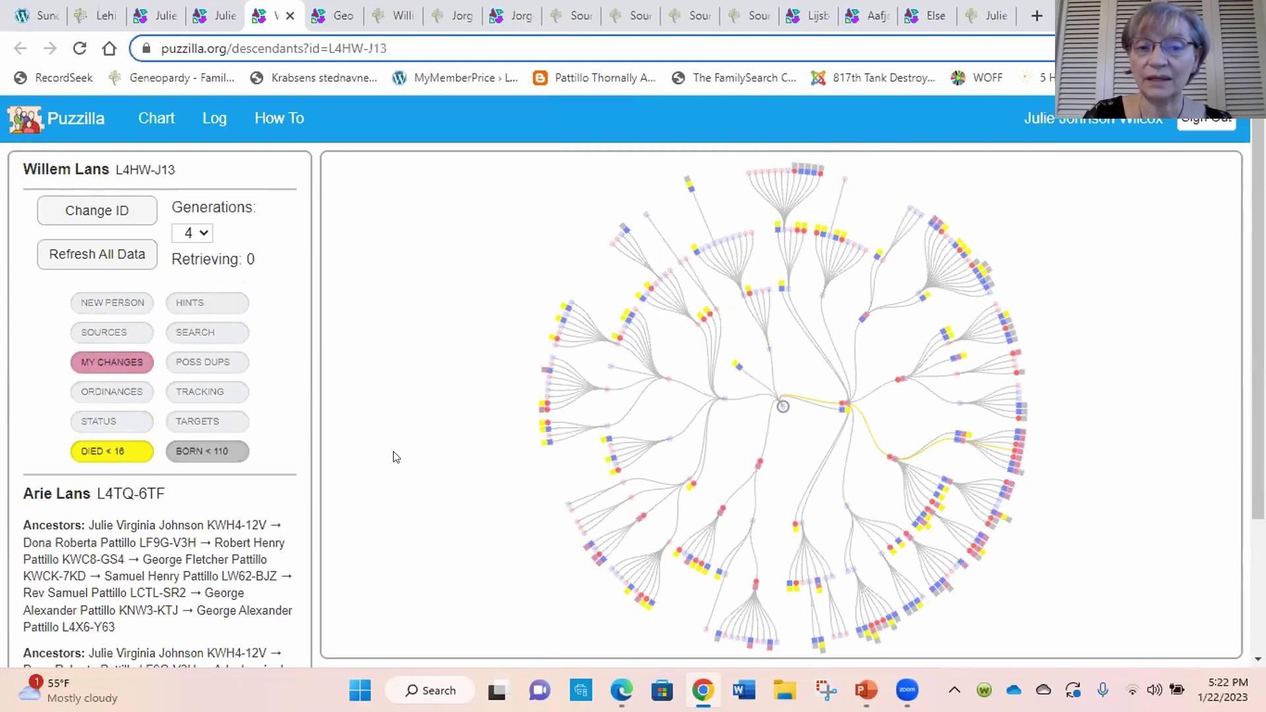
scroll(395, 457, up, 1)
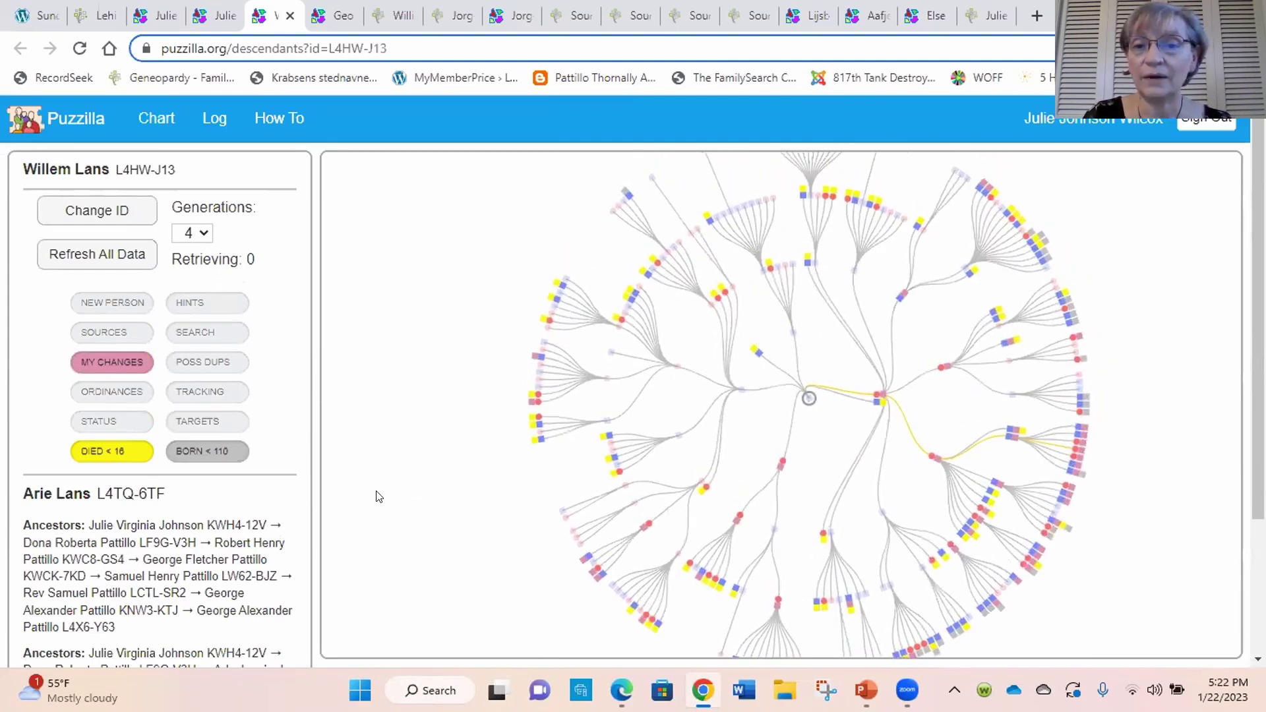
click(706, 606)
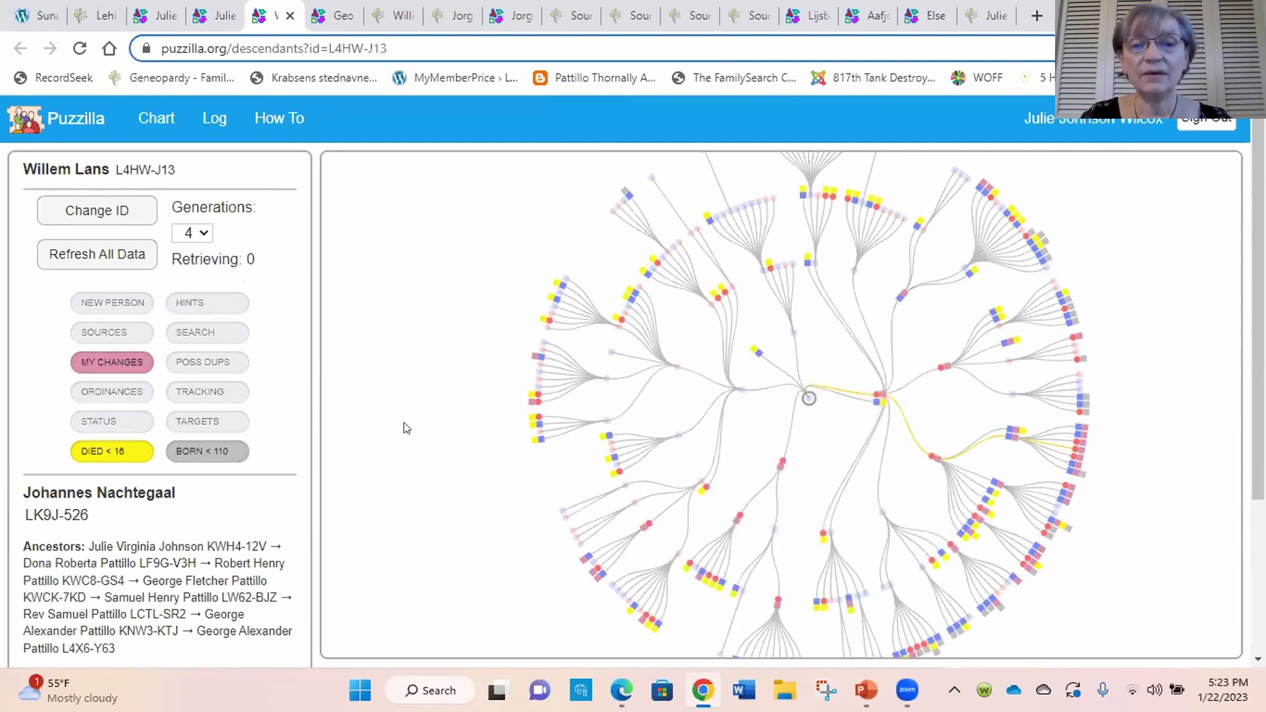
click(97, 365)
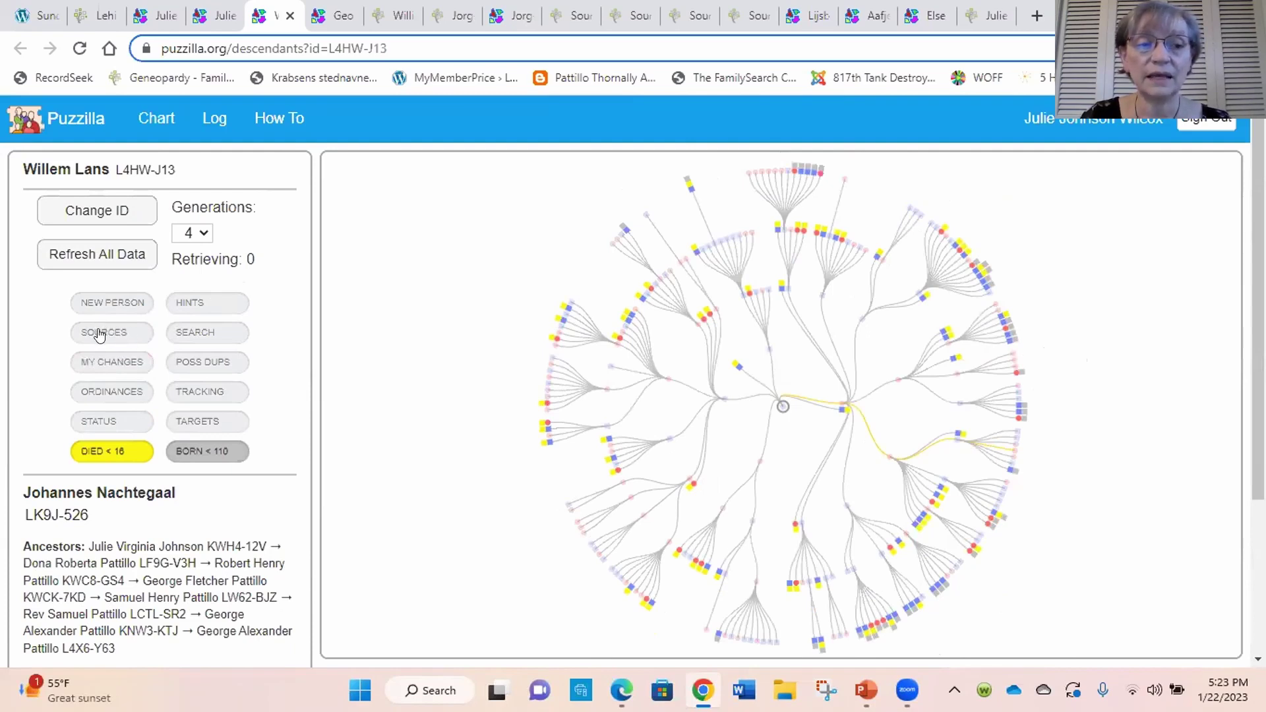
Highlight Sources in the descendants chart, inspect the outer-ring descendants without source markers, and clear the highlight
click(99, 334)
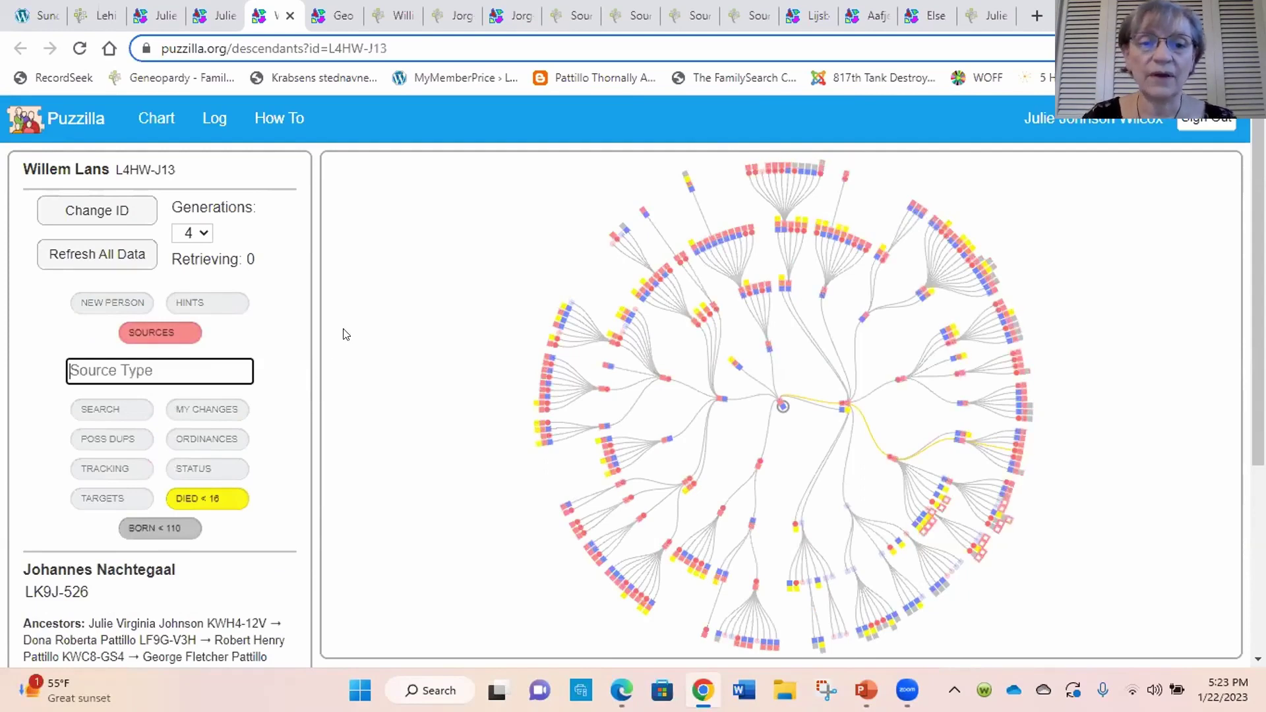
scroll(444, 414, up, 3)
drag(481, 333, 443, 469)
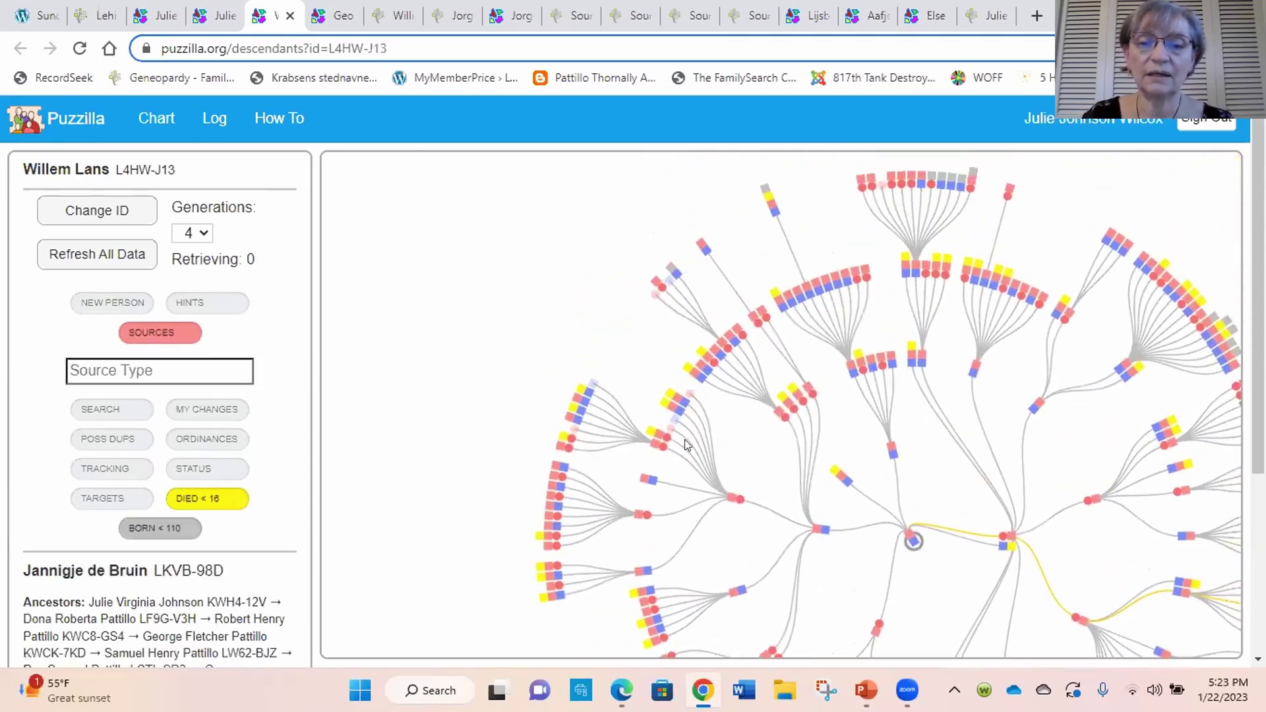
click(673, 427)
click(659, 283)
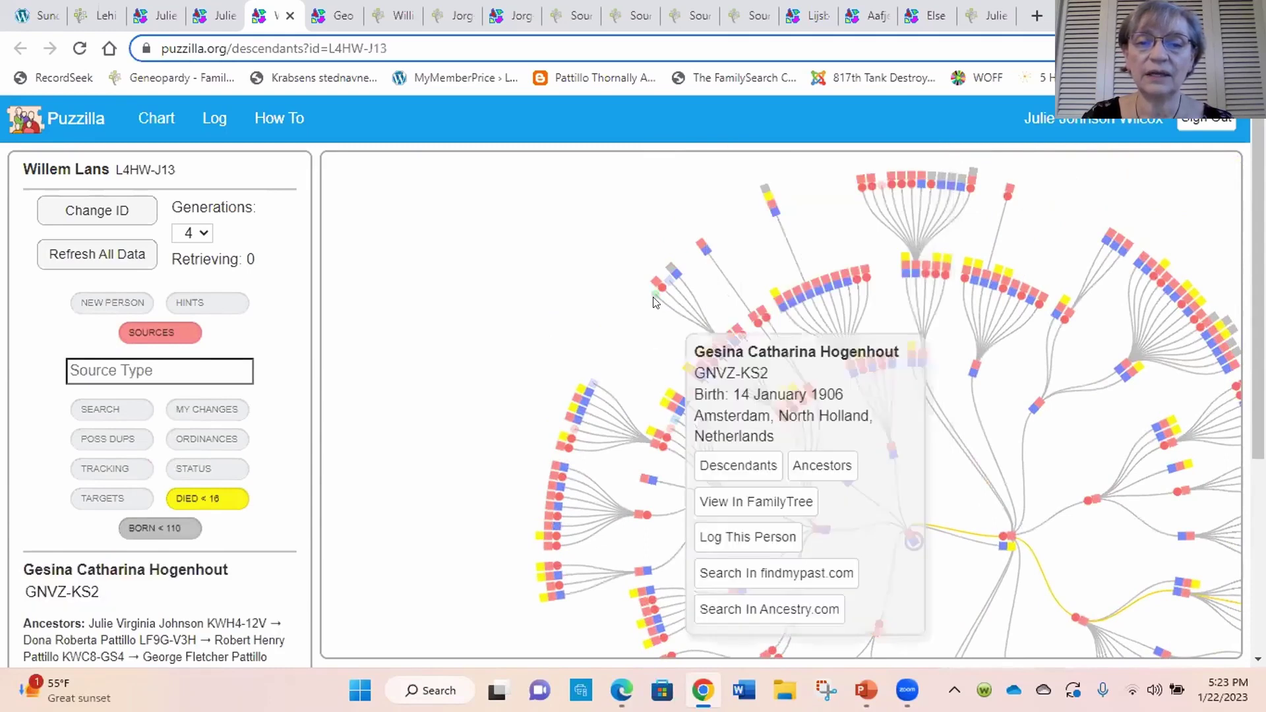
click(670, 285)
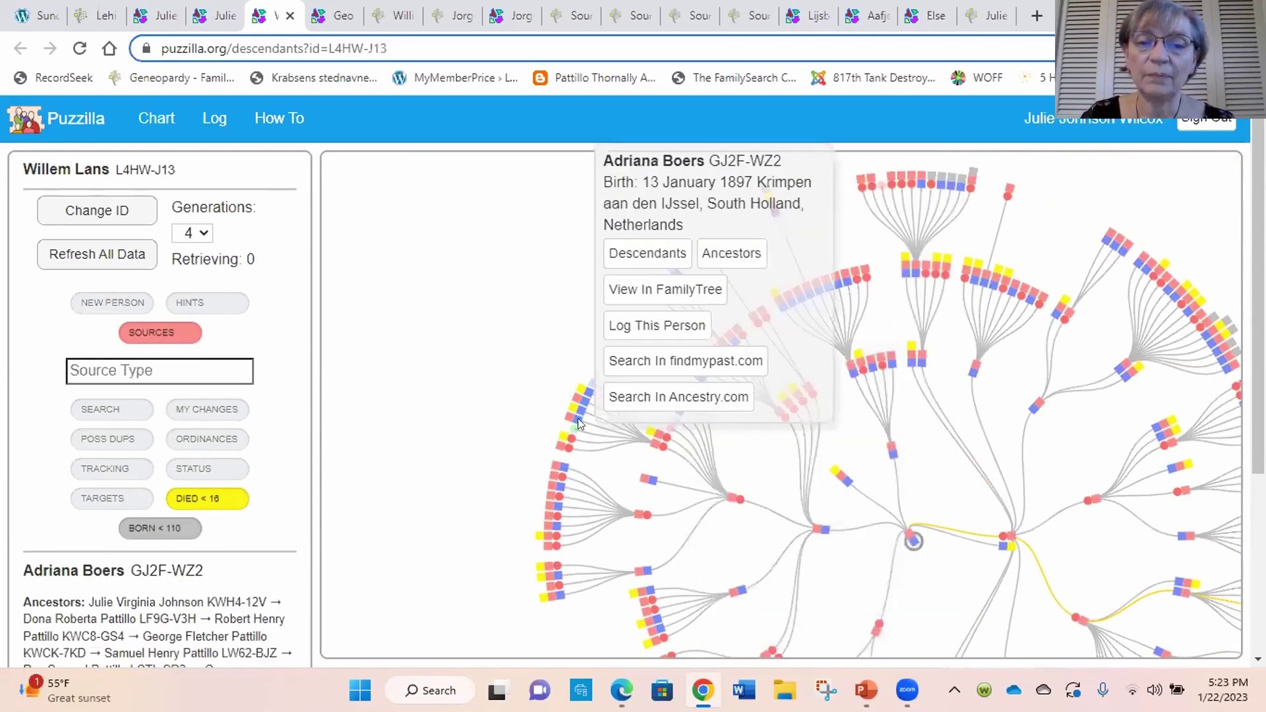
drag(508, 379, 442, 237)
scroll(441, 327, down, 2)
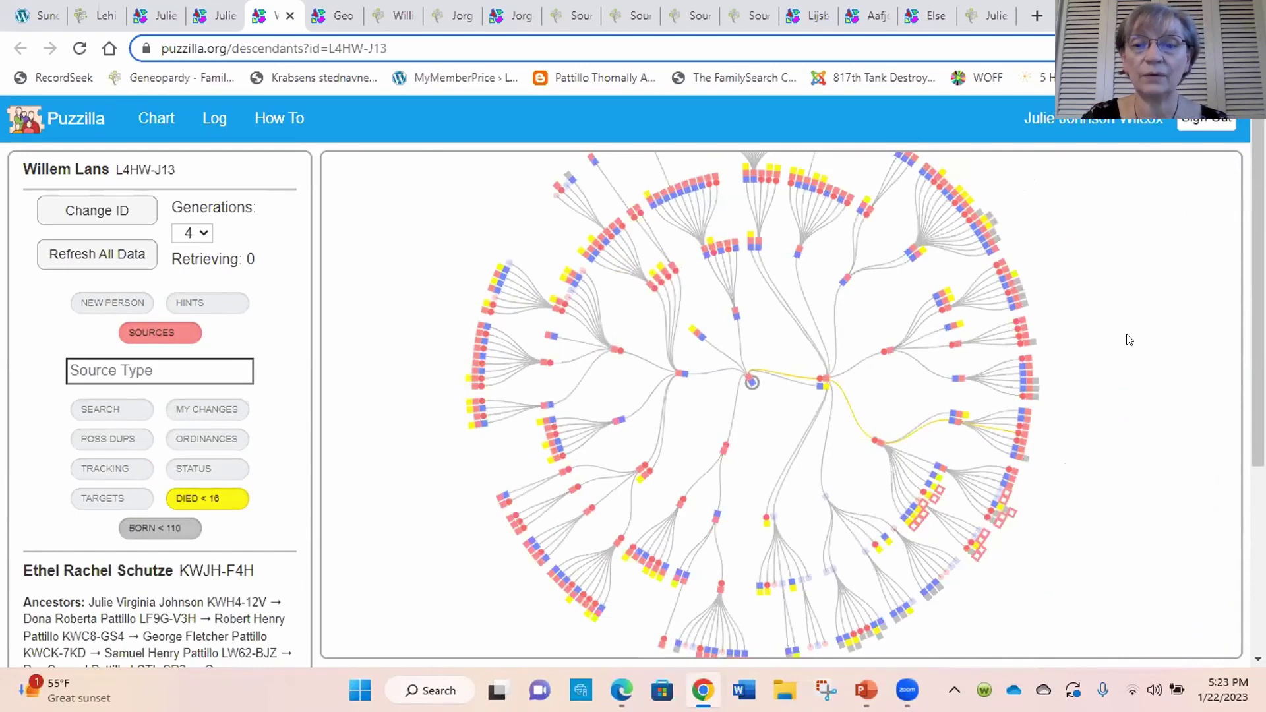
click(156, 333)
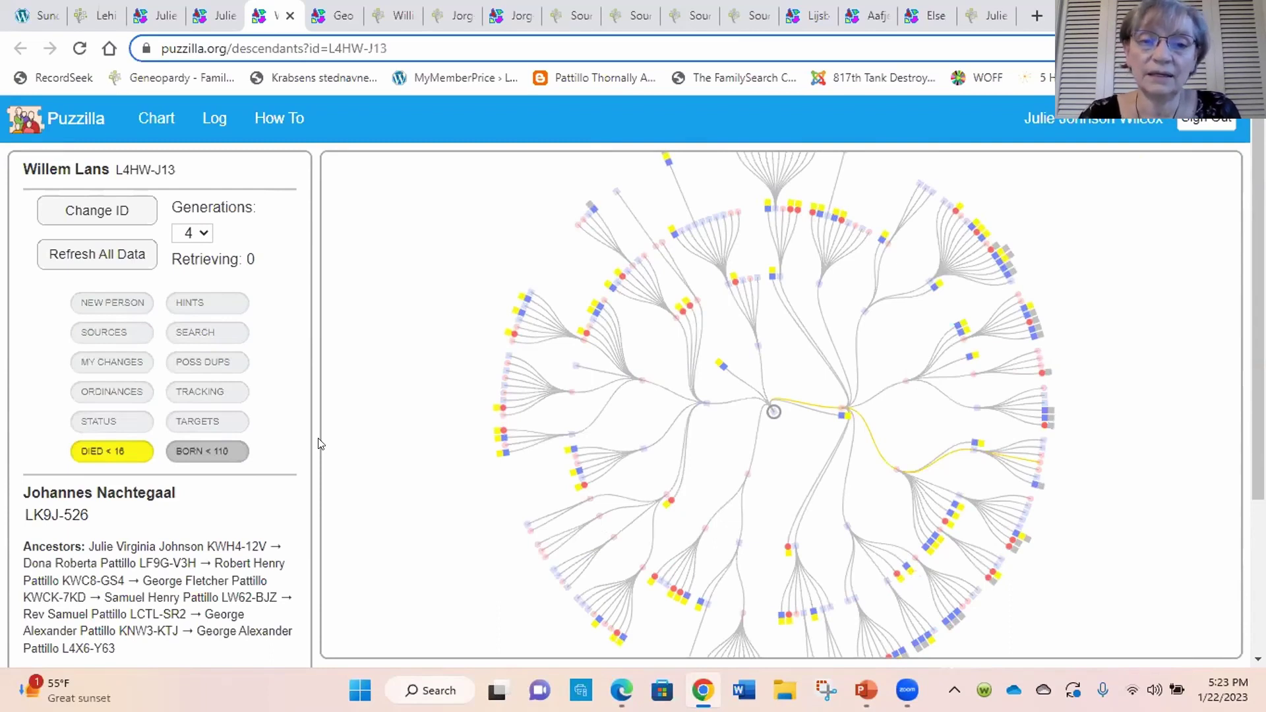
Highlight Hints in the descendants chart and review the hints and attached sources of the orange-marked Rotterdam-born descendants
click(198, 303)
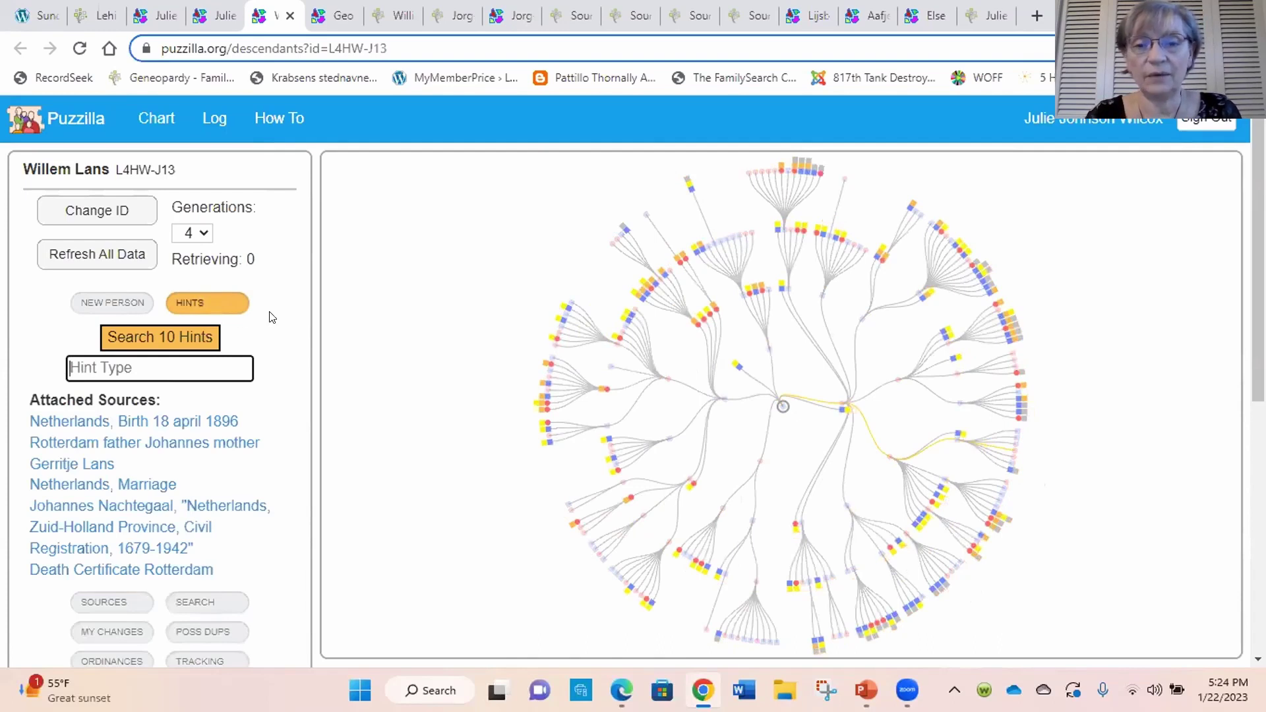
scroll(466, 367, up, 3)
drag(472, 350, 405, 428)
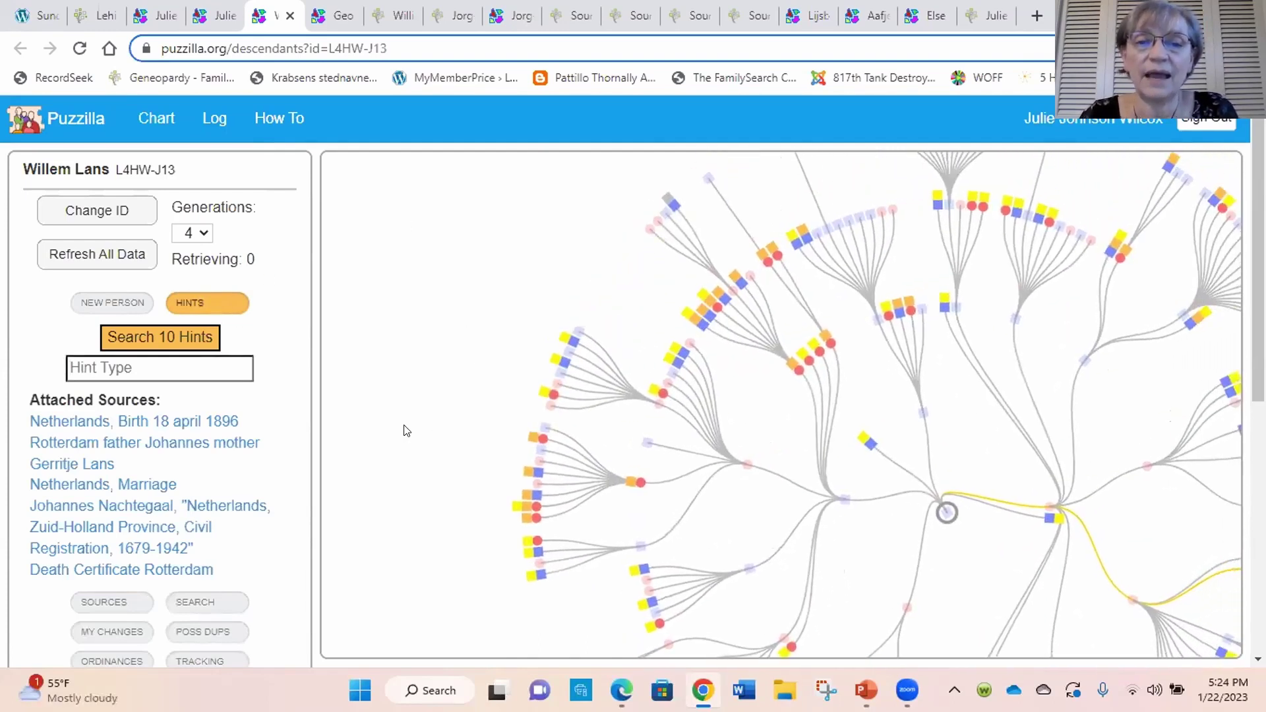
scroll(415, 446, up, 1)
drag(434, 489, 373, 478)
scroll(375, 474, down, 1)
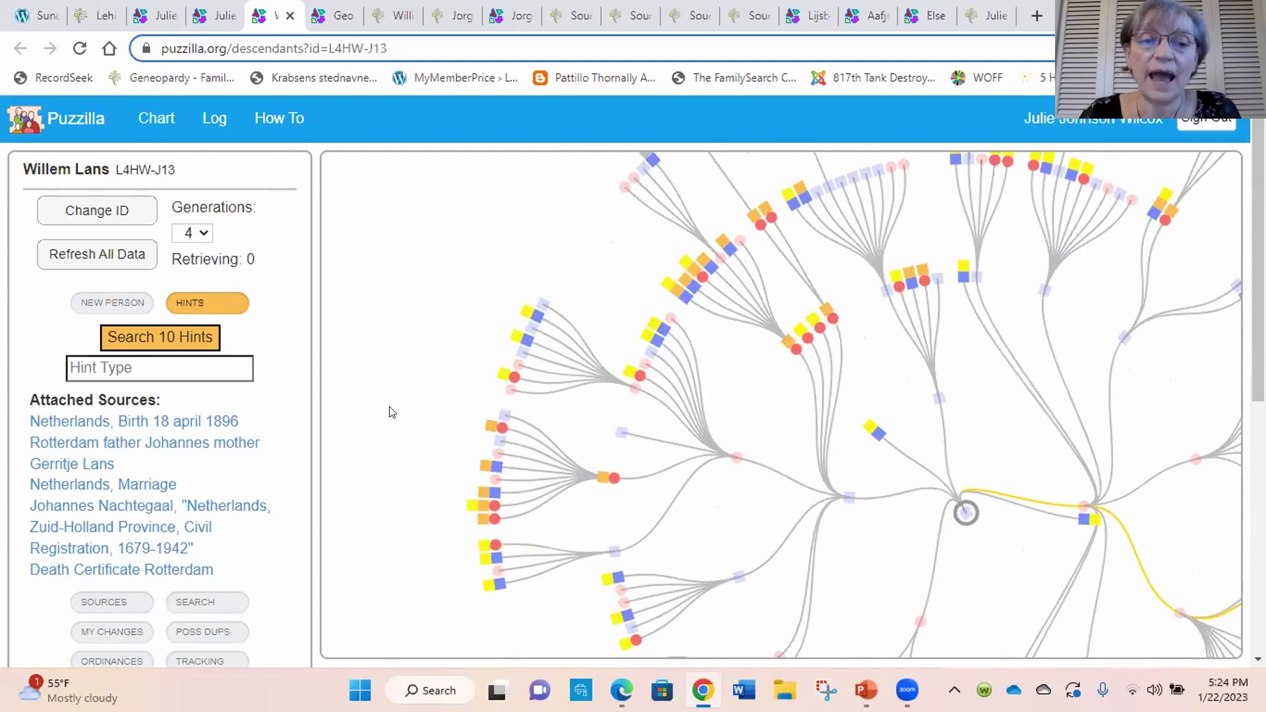
scroll(391, 412, up, 2)
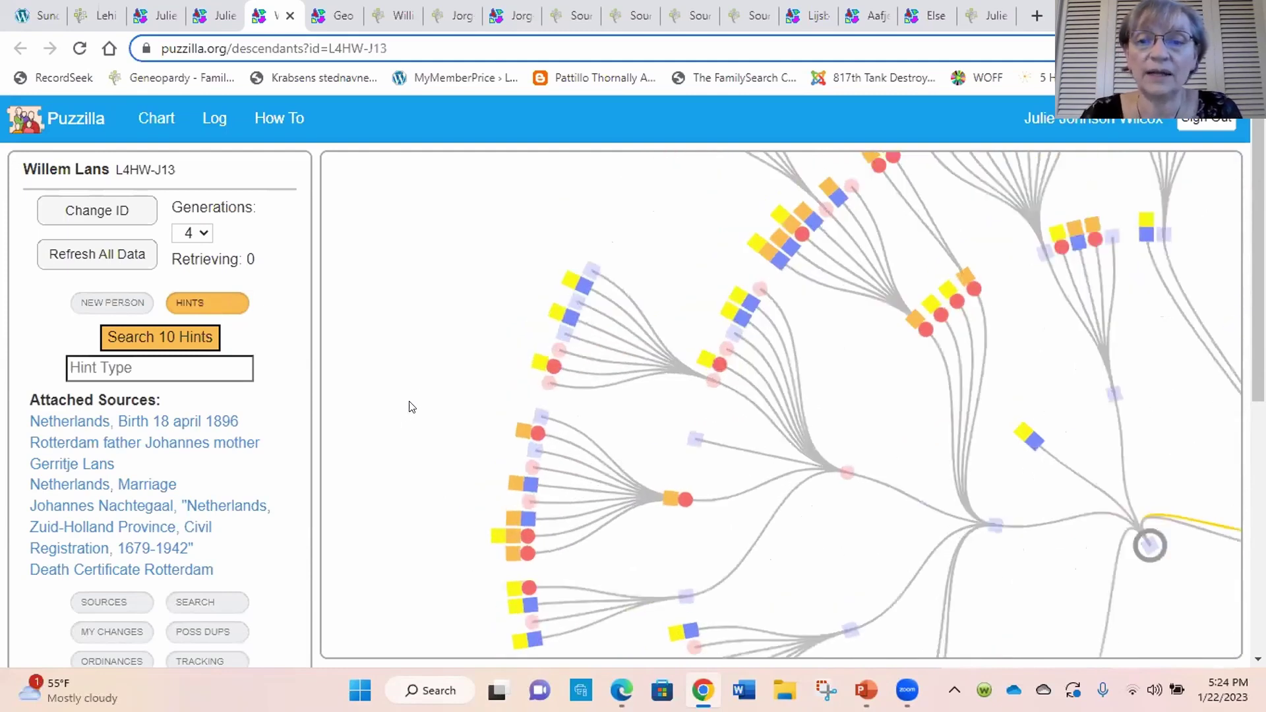
drag(410, 404, 439, 334)
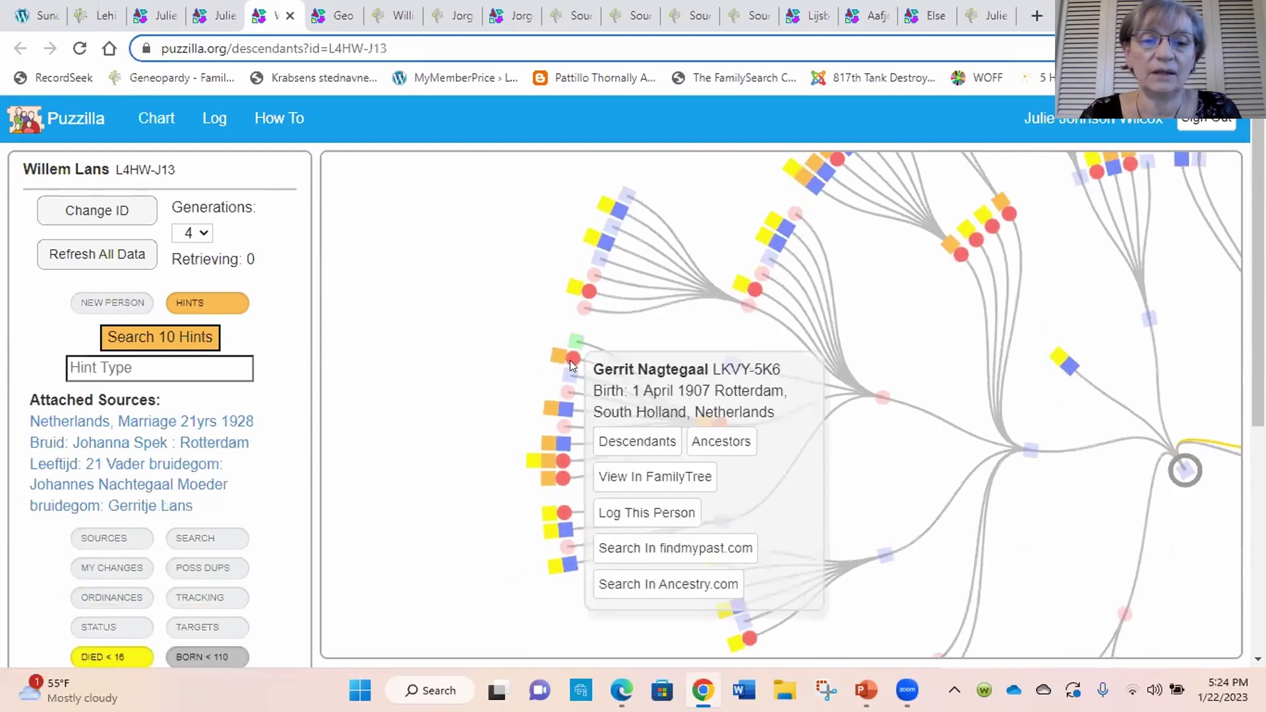
mouse_move(571, 361)
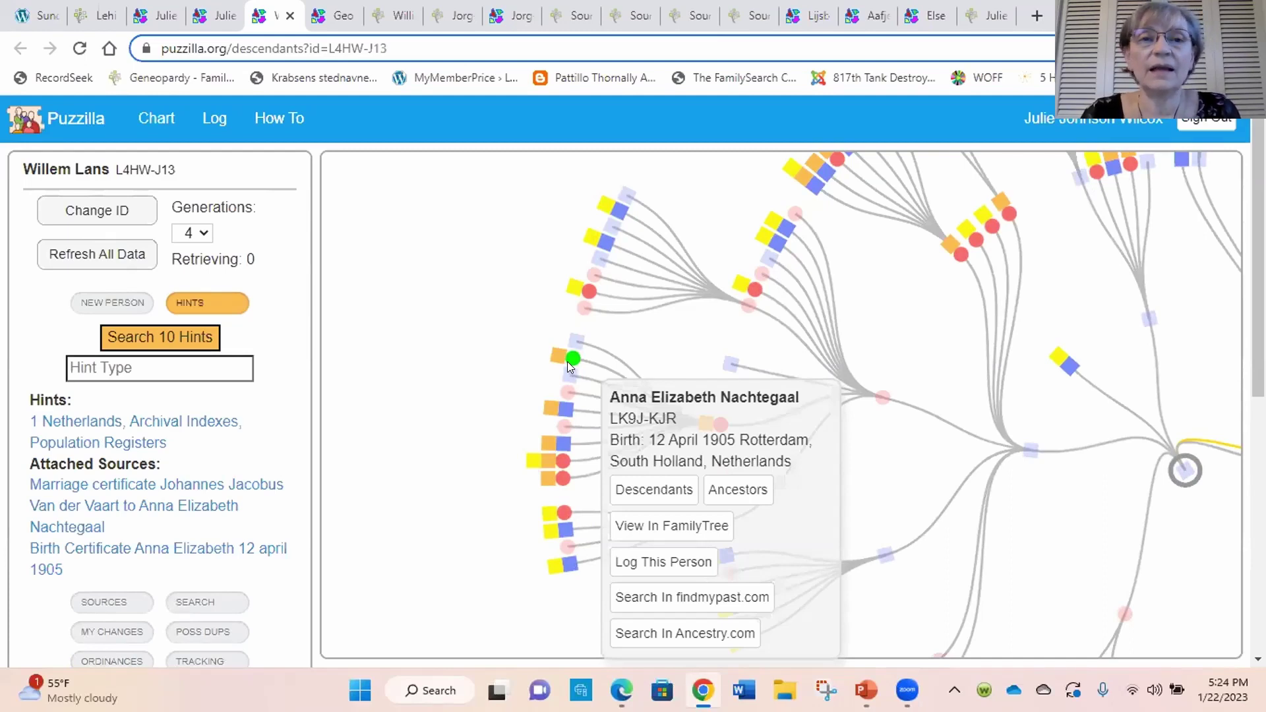
mouse_move(960, 256)
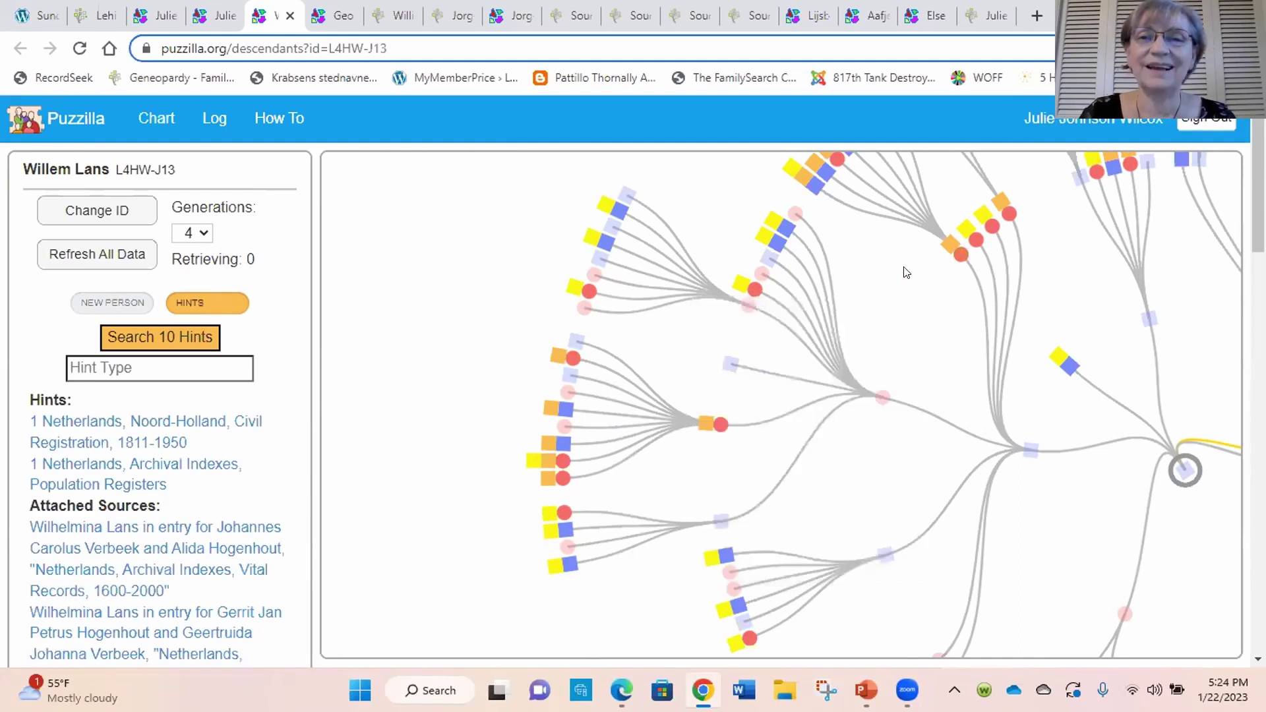
Survey the remaining hint-marked branches of the descendants chart and return to the six-generation ancestor fan chart
scroll(897, 308, up, 5)
scroll(810, 441, down, 3)
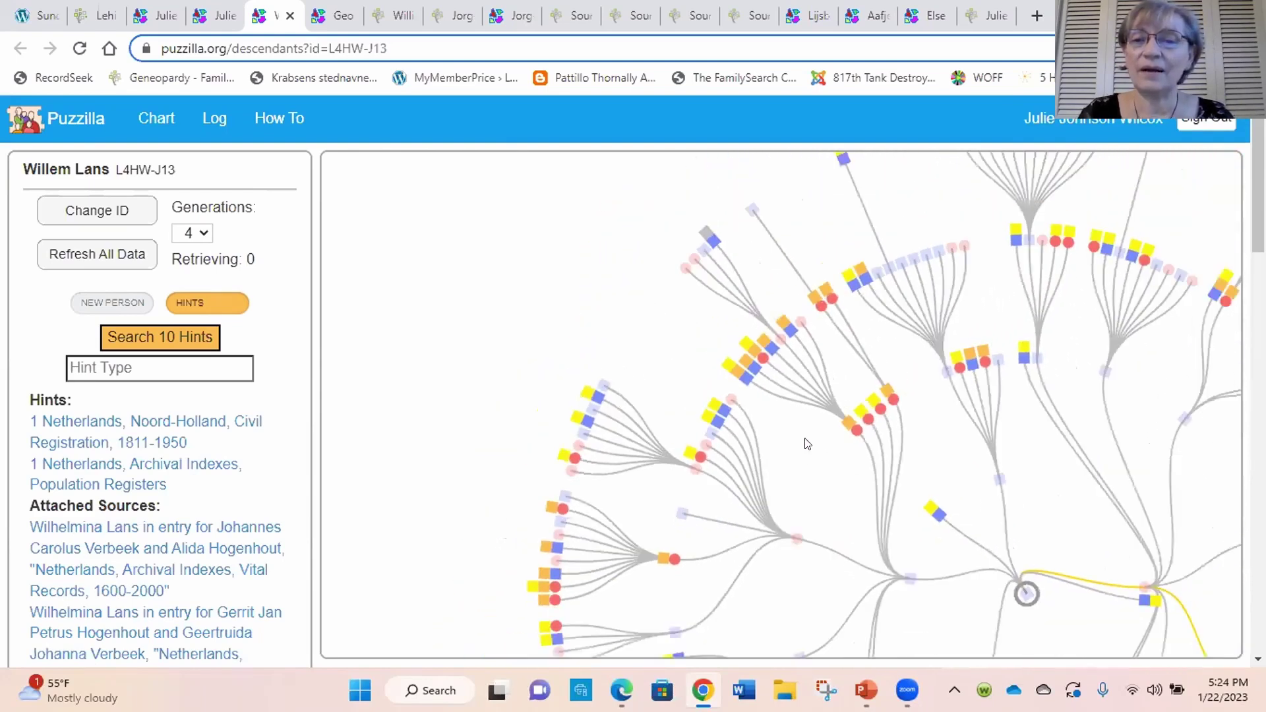
click(633, 387)
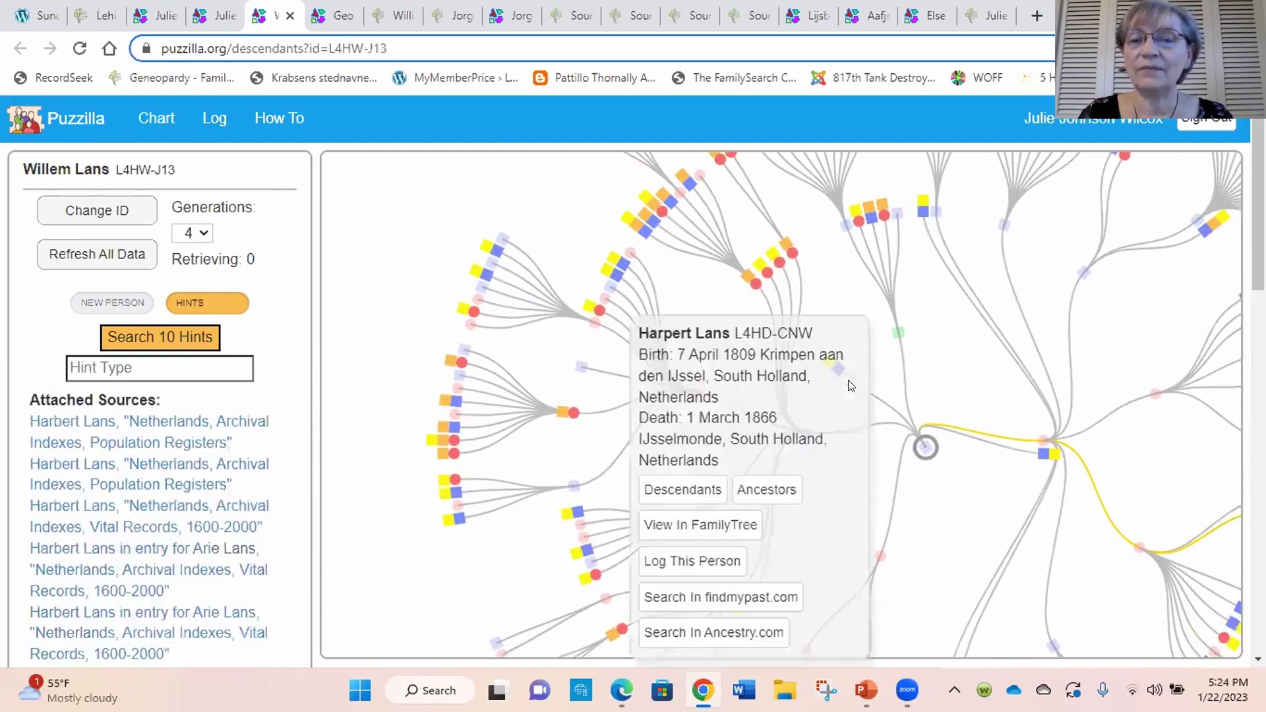
scroll(841, 512, down, 2)
drag(452, 524, 392, 512)
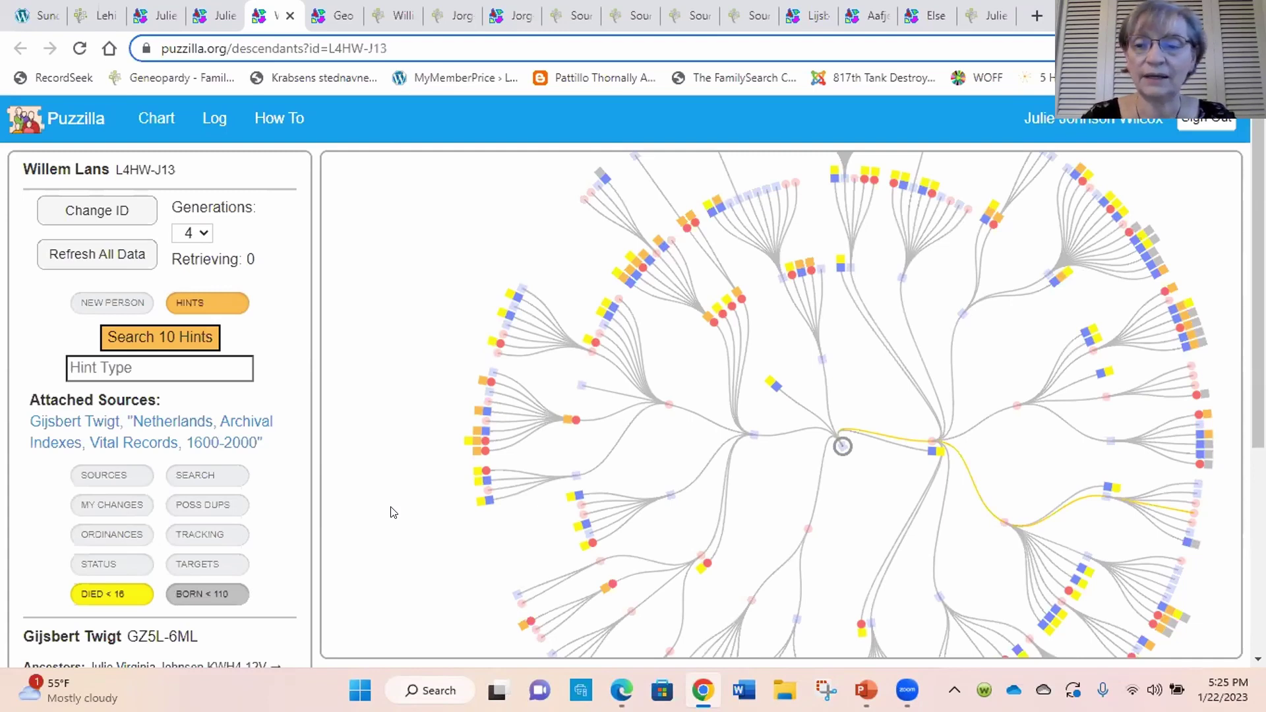
scroll(394, 513, down, 2)
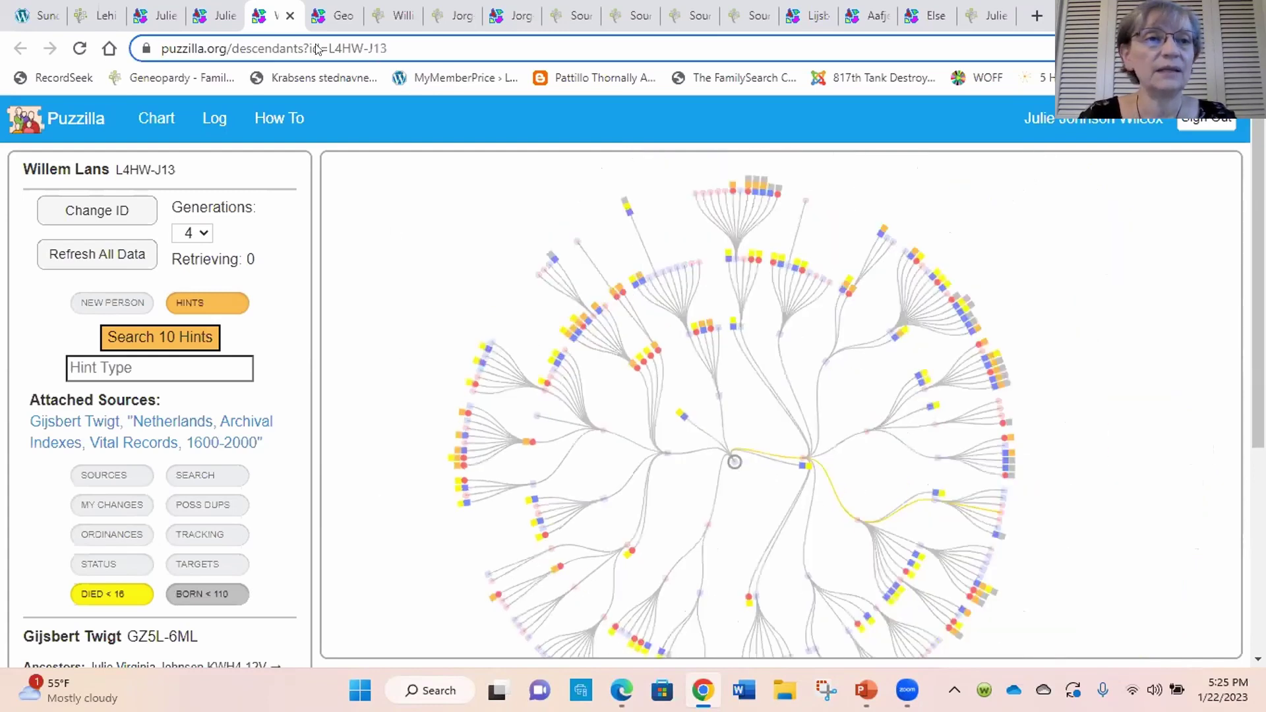
mouse_move(219, 18)
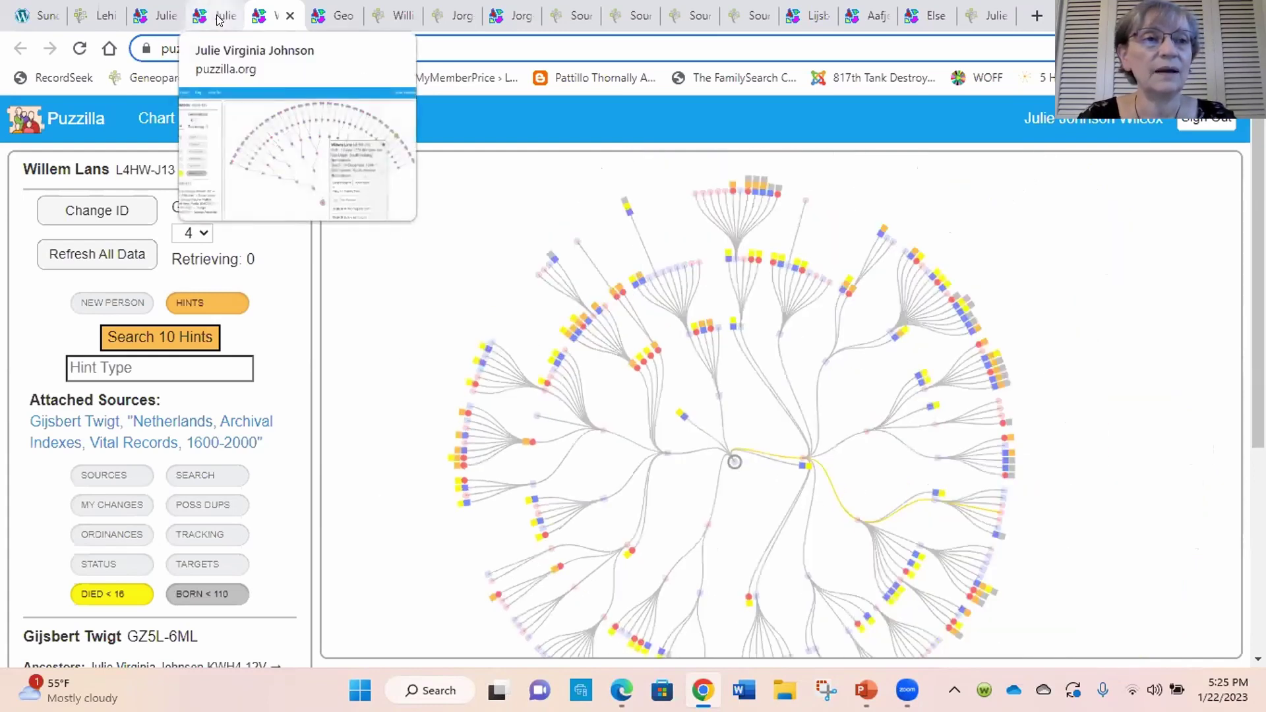
click(220, 18)
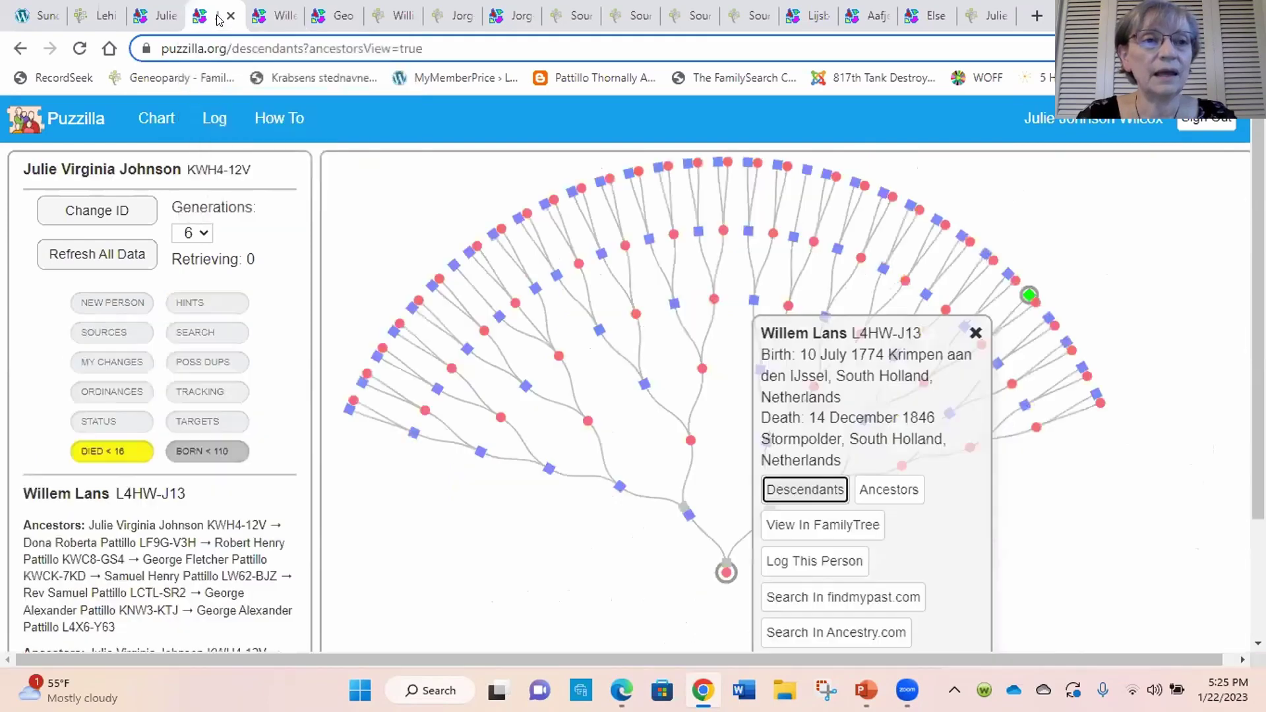
Open the descendants chart of the outer-ring female ancestor who was born in Lekkerkerk and died in Krimpen aan den IJssel
click(975, 337)
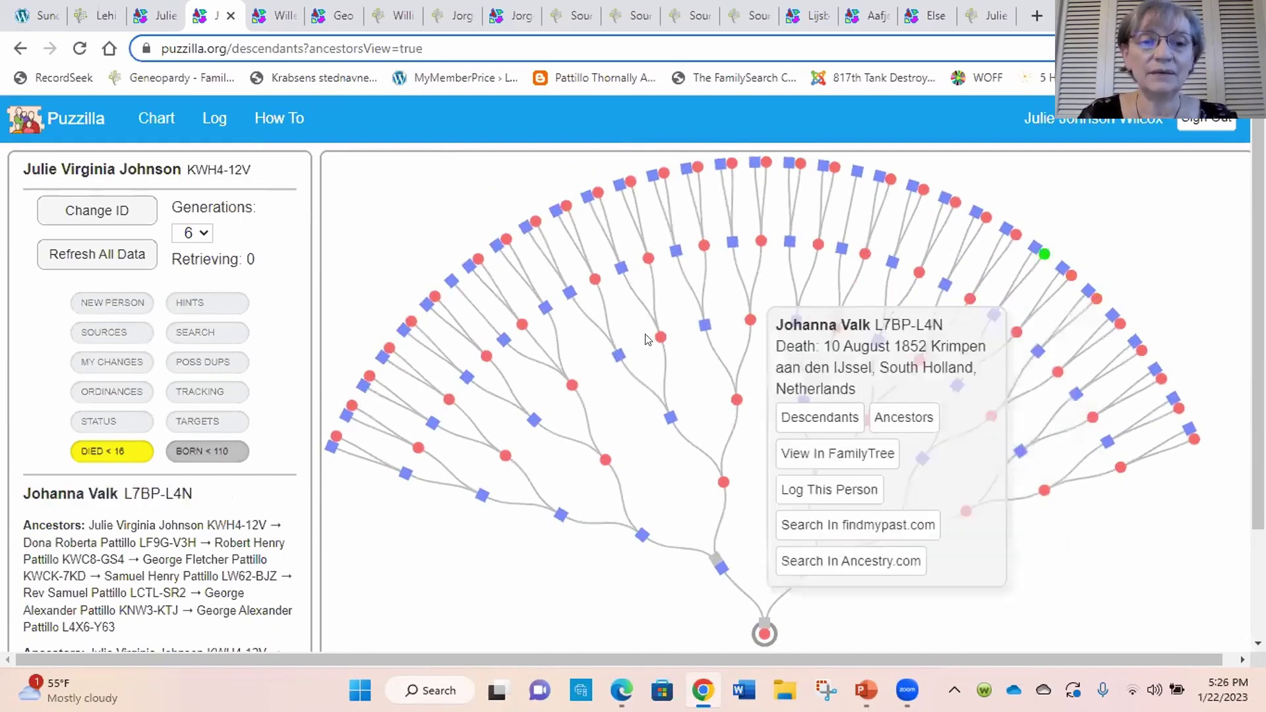
mouse_move(448, 302)
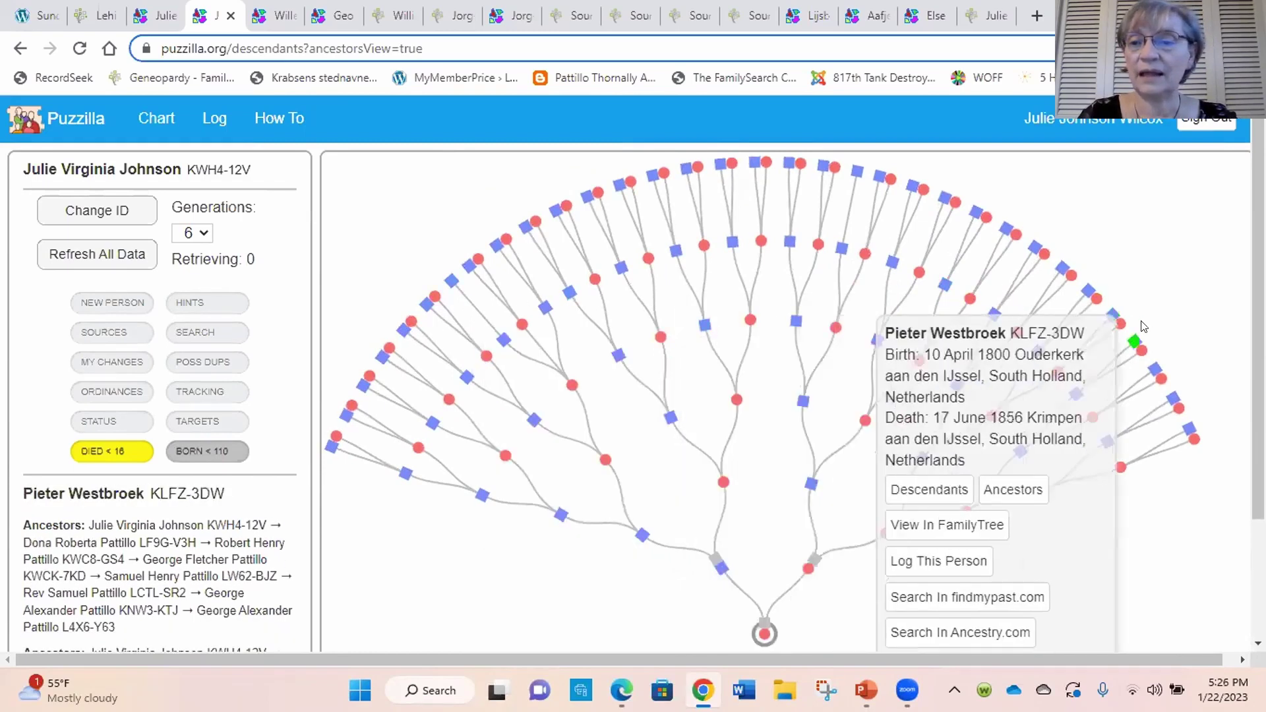
click(1133, 337)
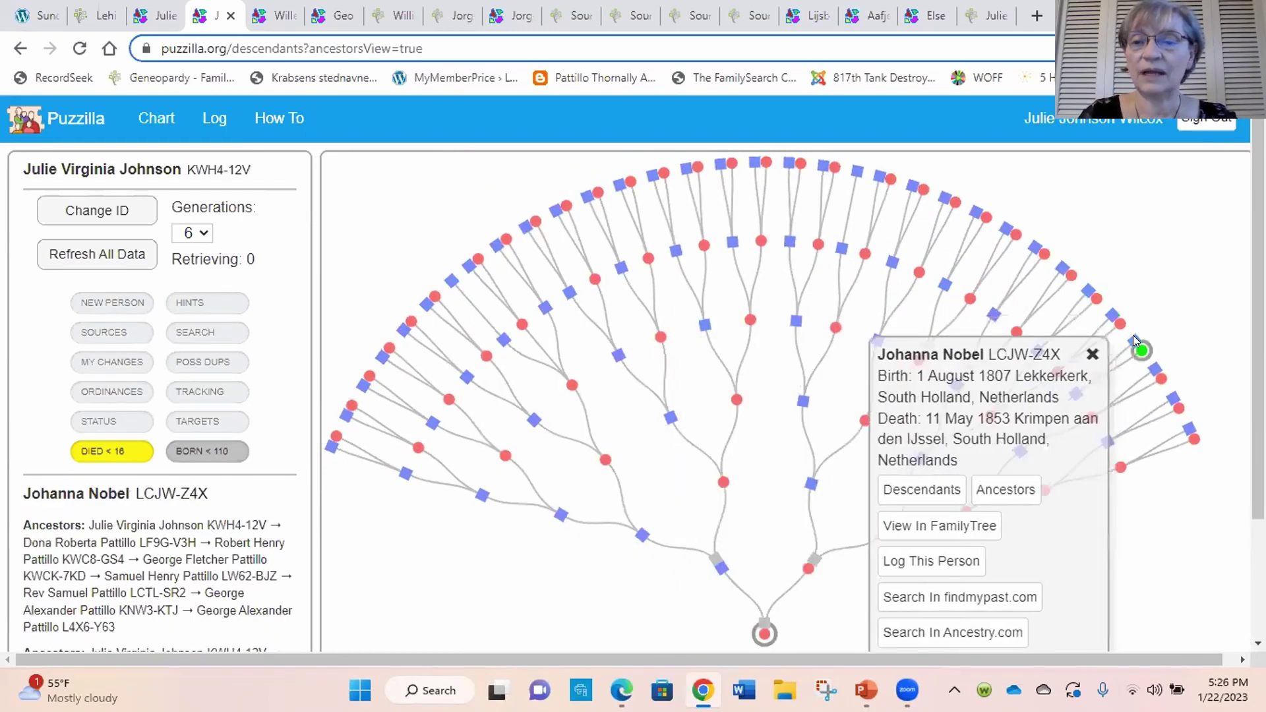
click(910, 490)
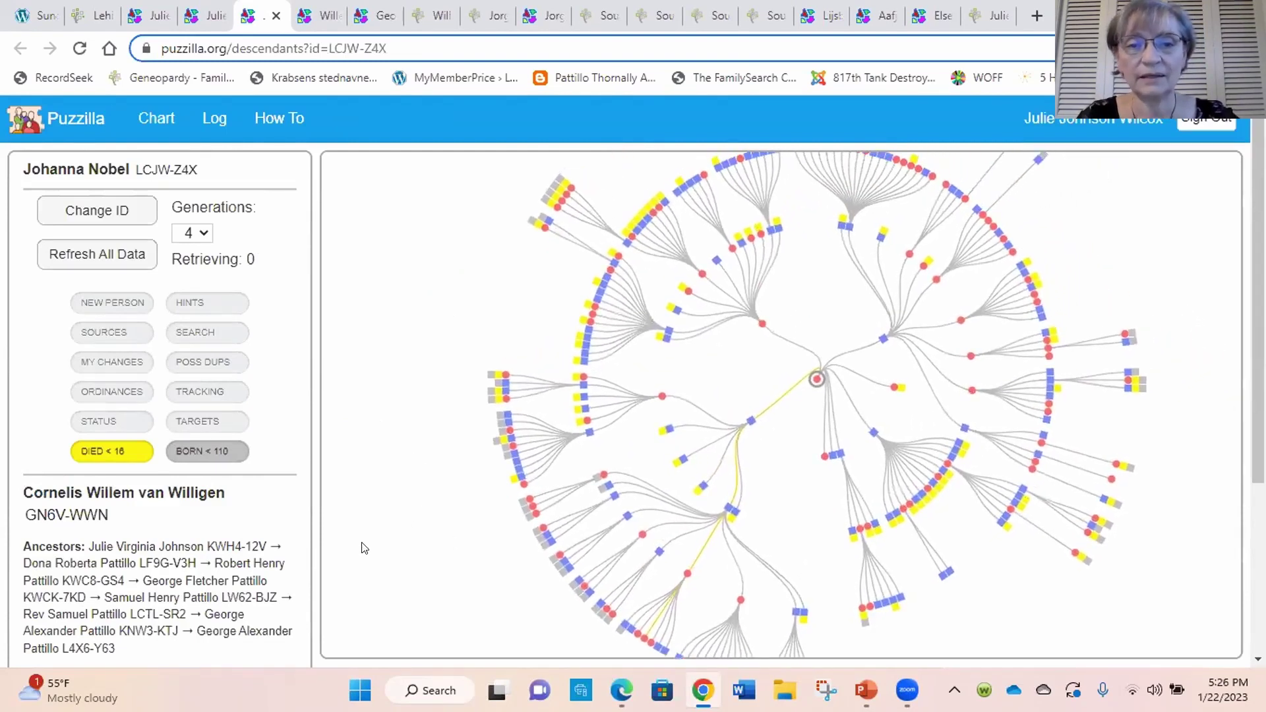
Highlight Hints in this ancestor's four-generation descendants chart and survey the orange-marked descendants around the rings
click(206, 303)
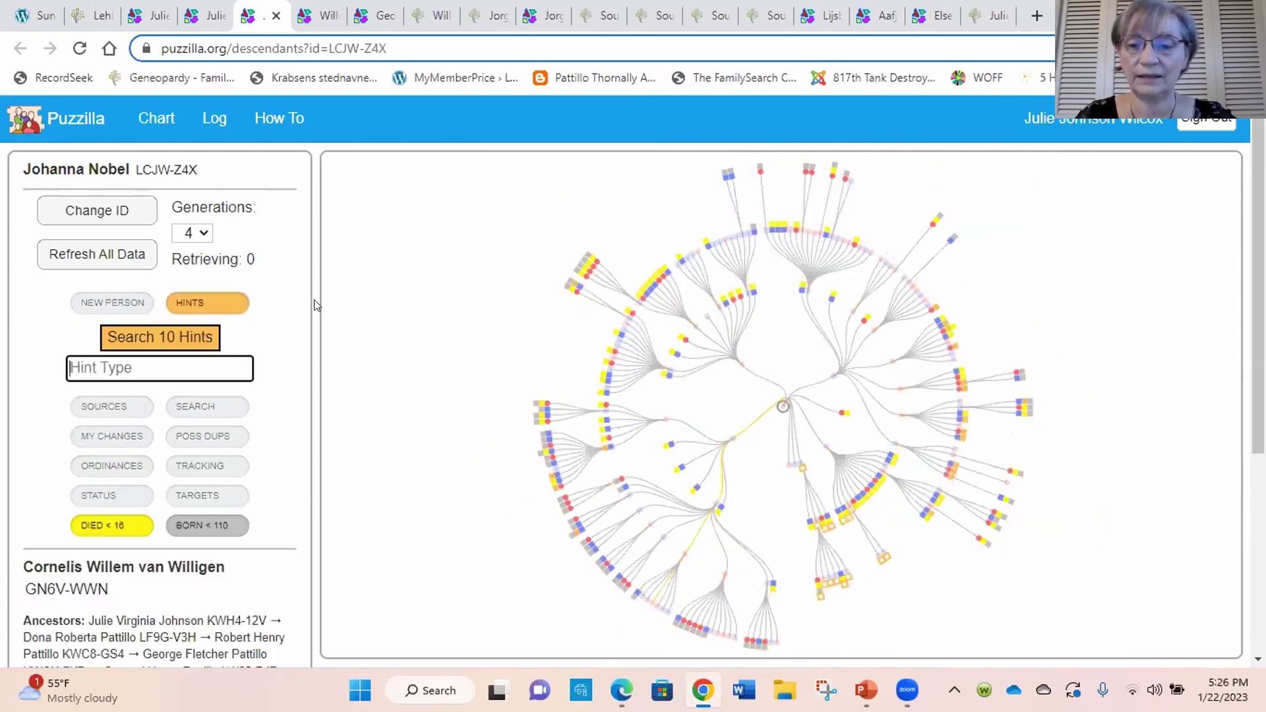
scroll(1163, 486, up, 4)
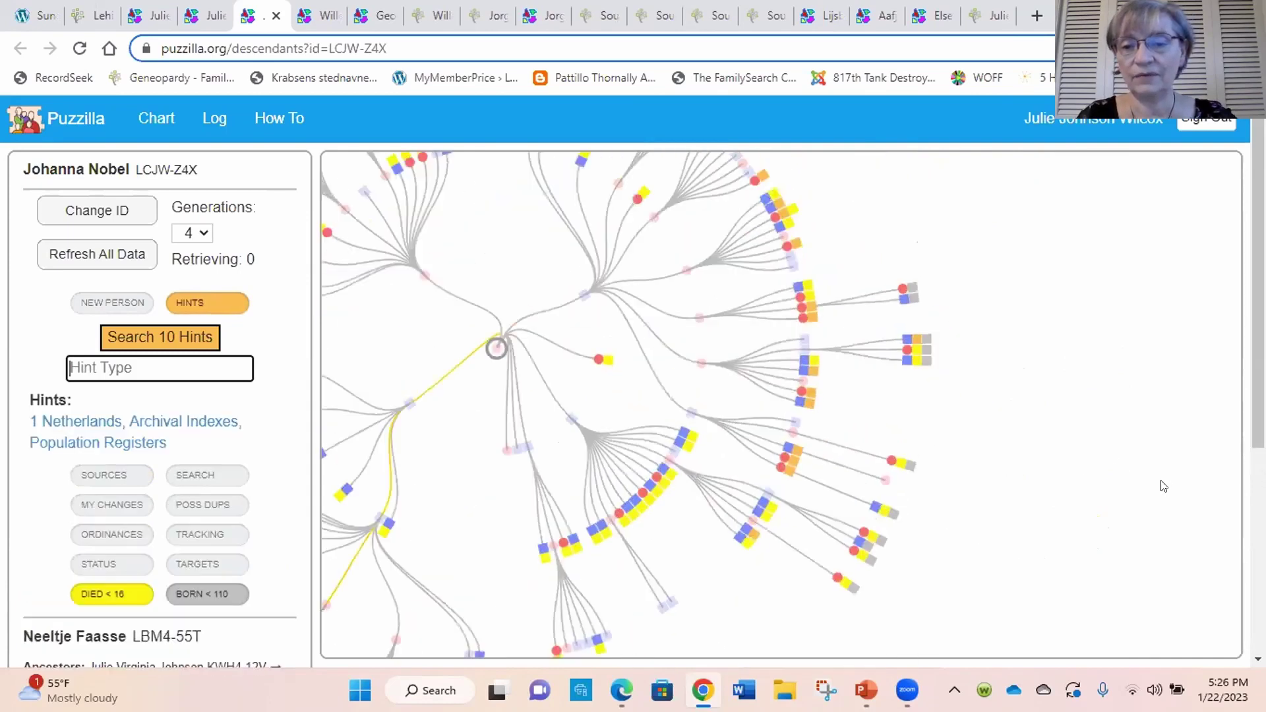
drag(1069, 382, 1145, 429)
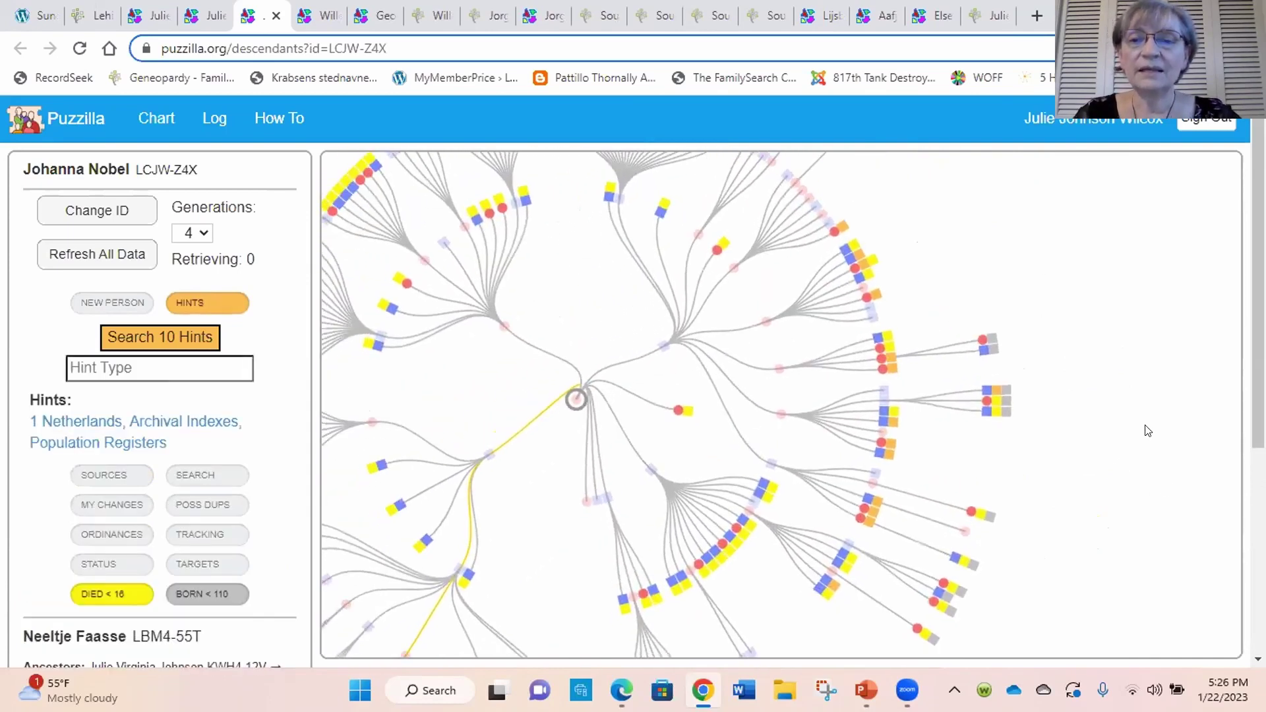
scroll(1134, 432, down, 3)
scroll(1135, 438, down, 1)
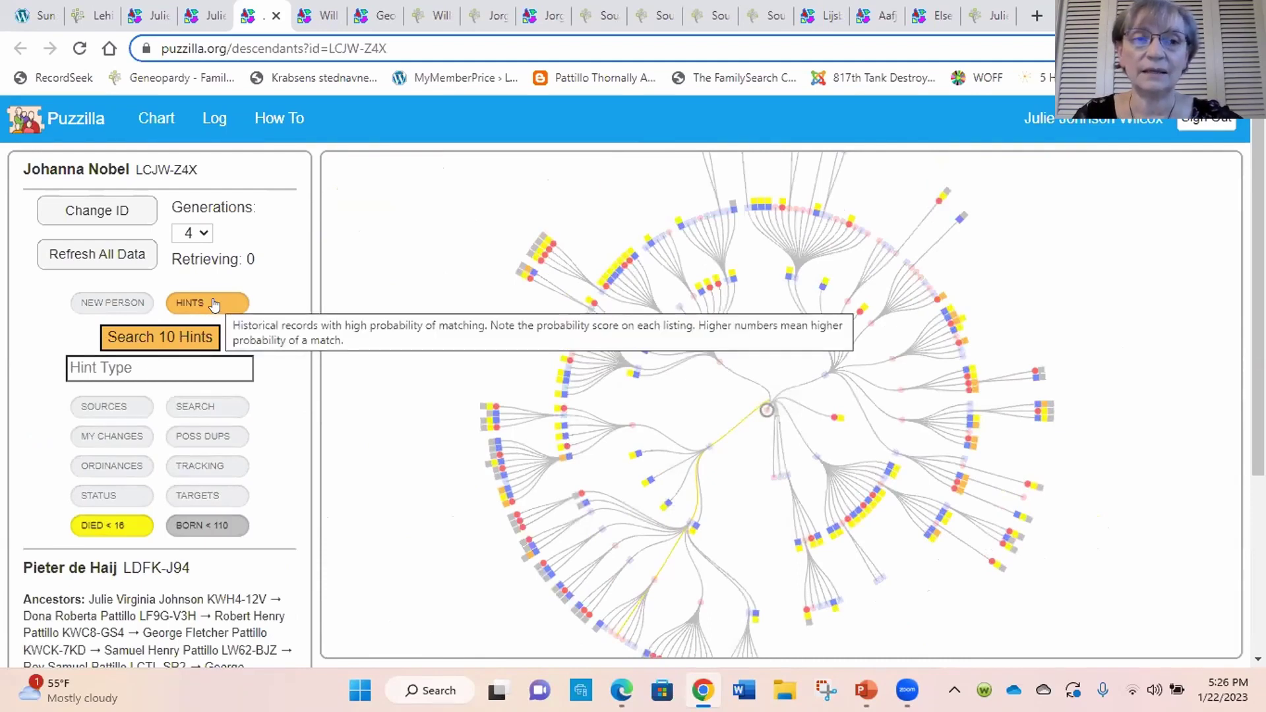
Try filtering the highlighted hints by the hint type "death", and clear the filter to show all hint types again
click(163, 366)
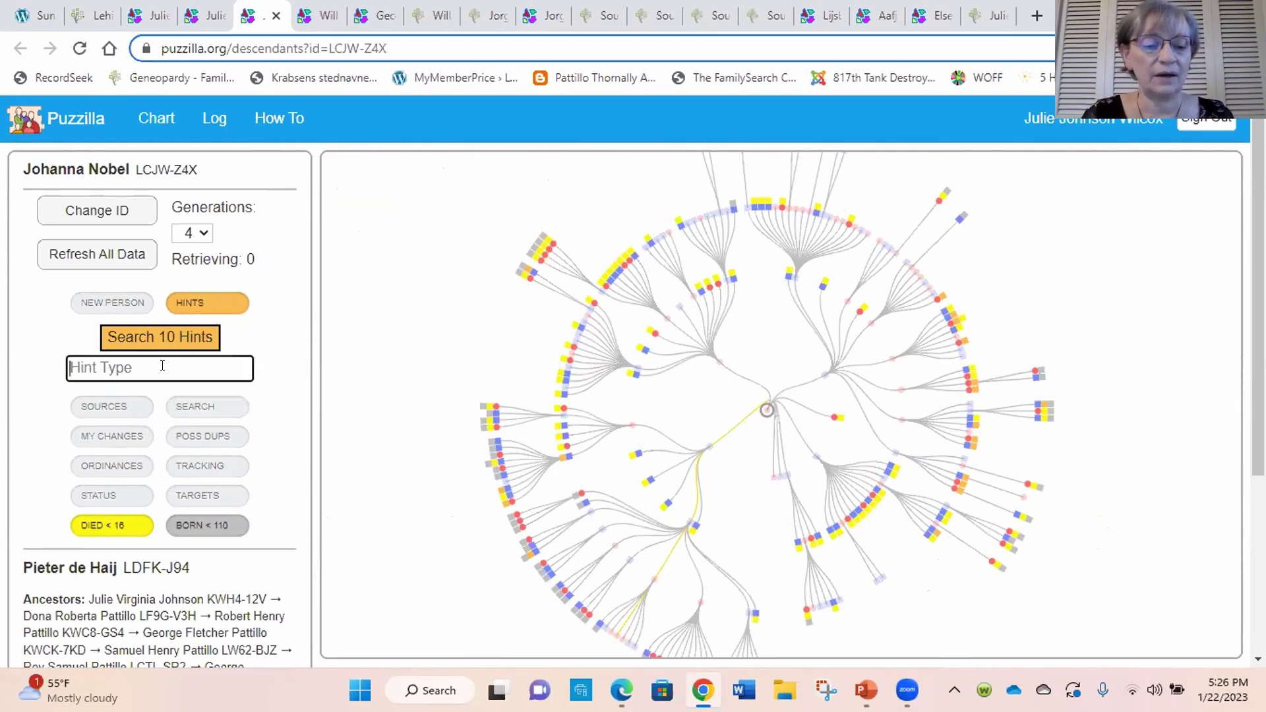
text(death)
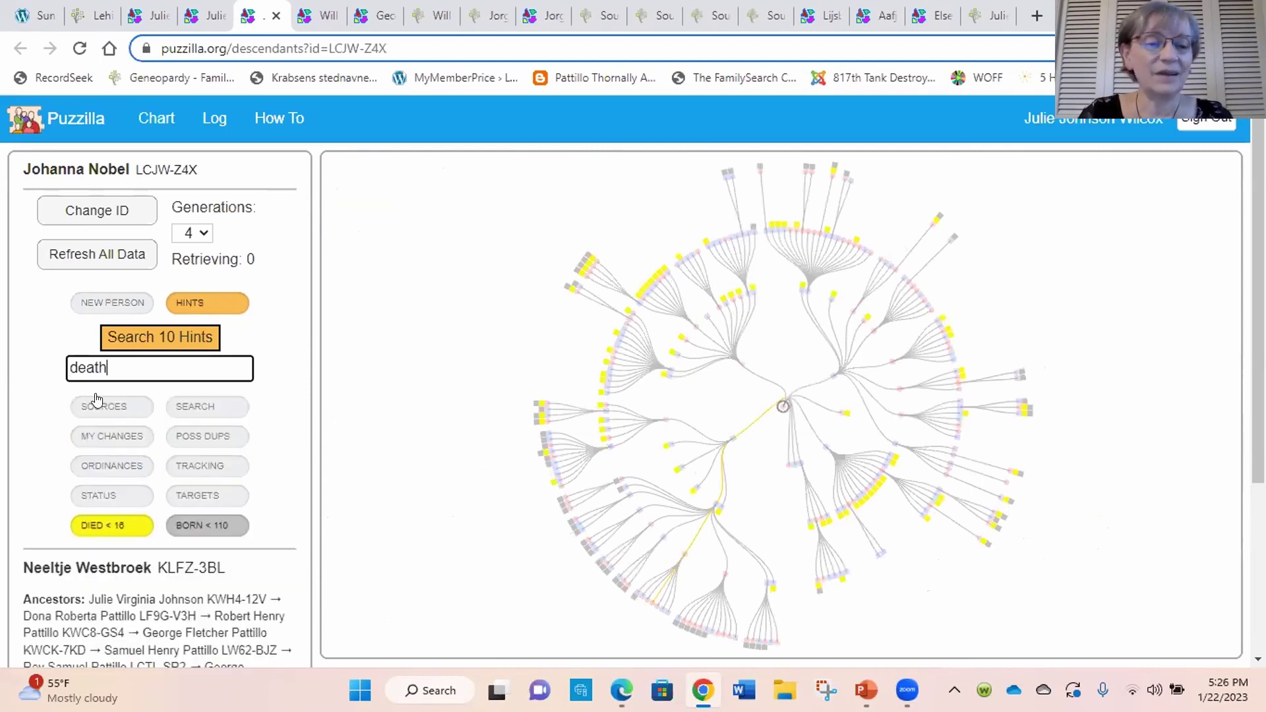
key(BackSpace)
key(BackSpace)
key(BackSpace)
key(BackSpace)
key(BackSpace)
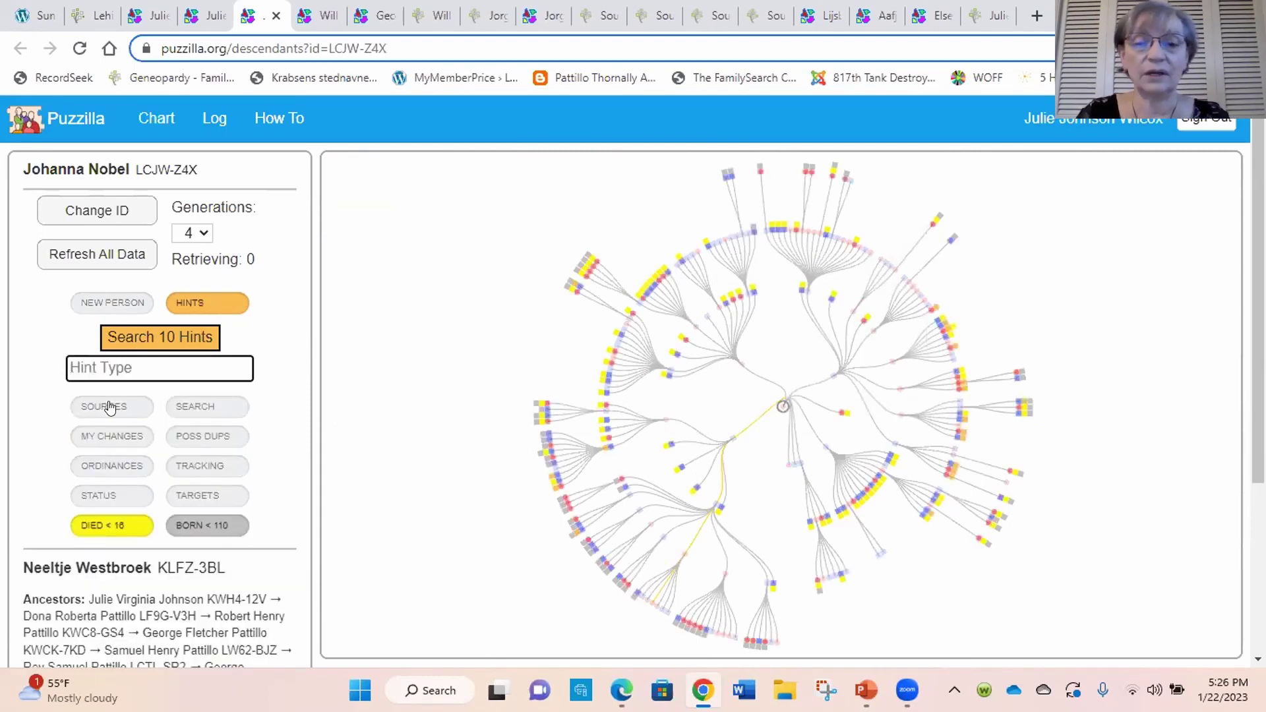
scroll(462, 451, up, 2)
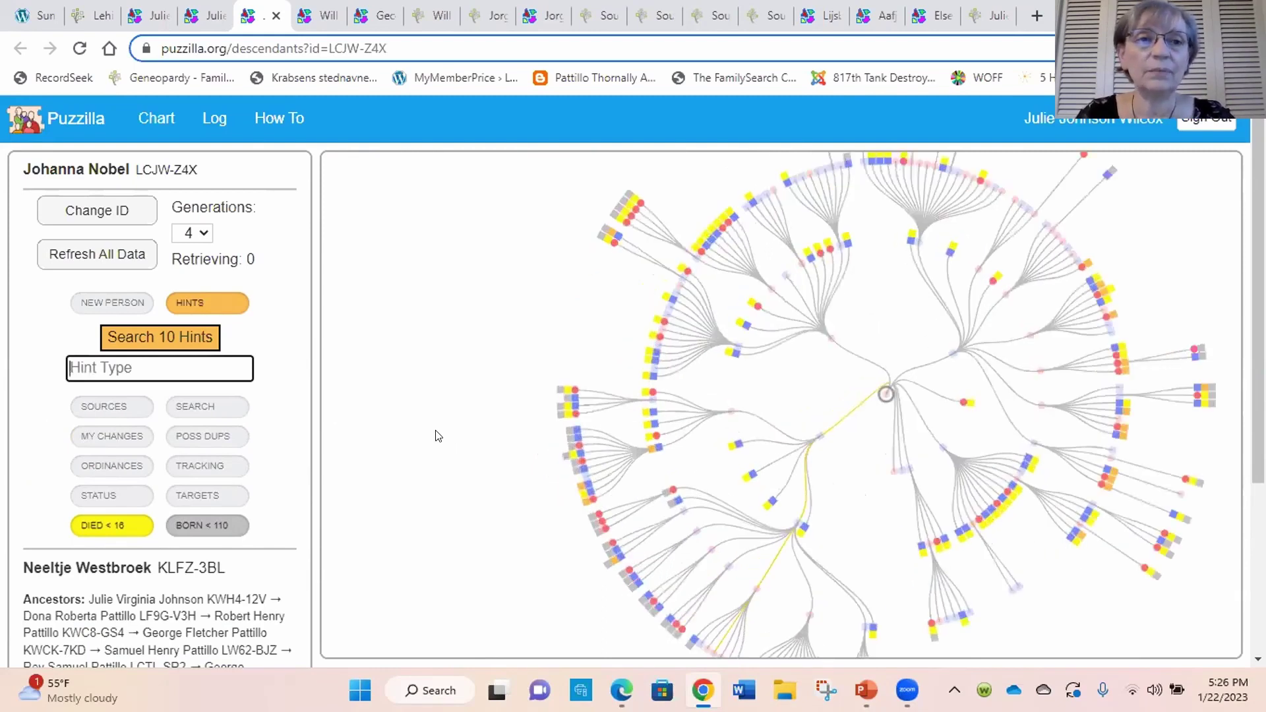
scroll(450, 452, down, 2)
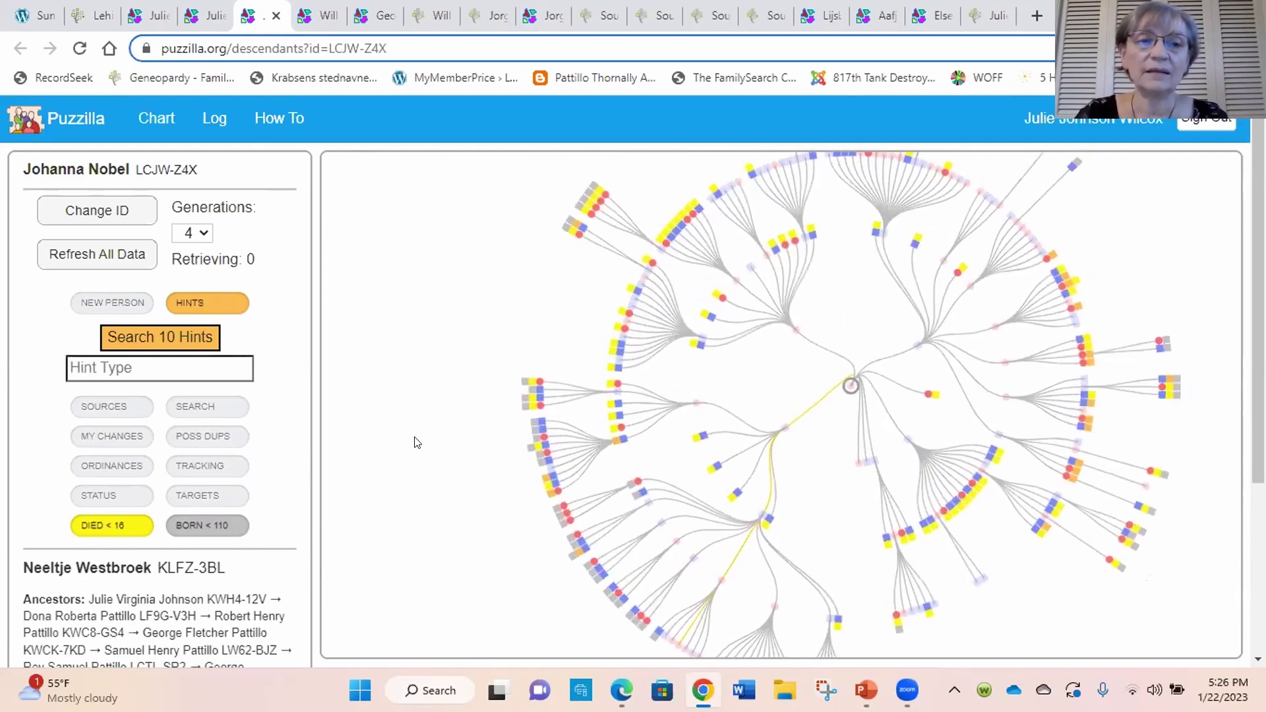
Return to the earlier hint-highlighted descendants chart and open the population register hint of the orange-marked outer-ring woman born in Rotterdam in 1905
click(320, 14)
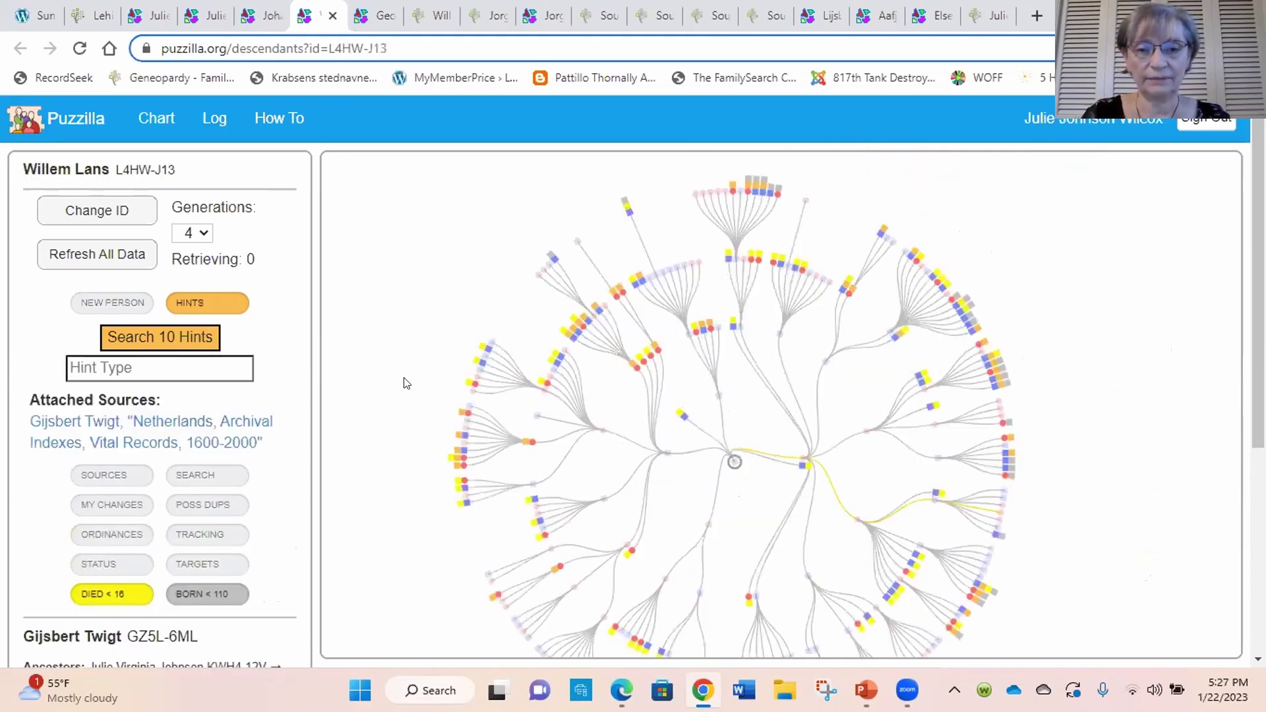
drag(418, 413, 410, 339)
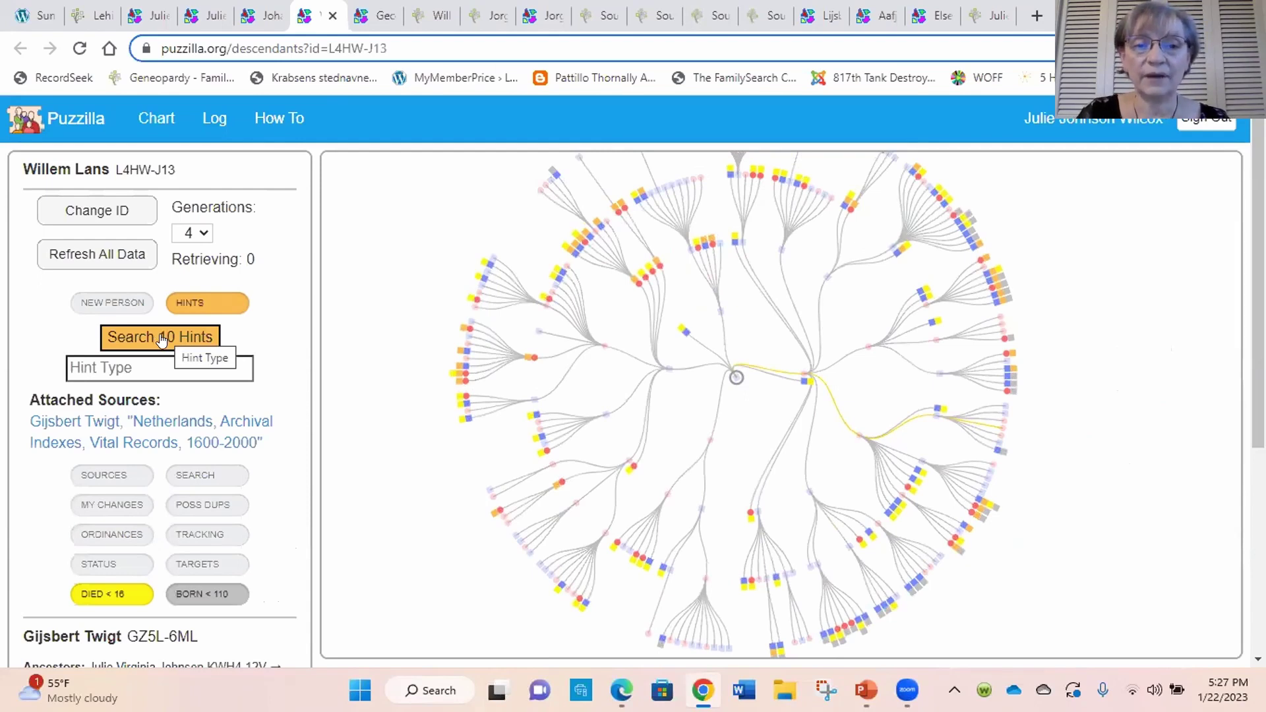
scroll(439, 334, up, 3)
click(480, 326)
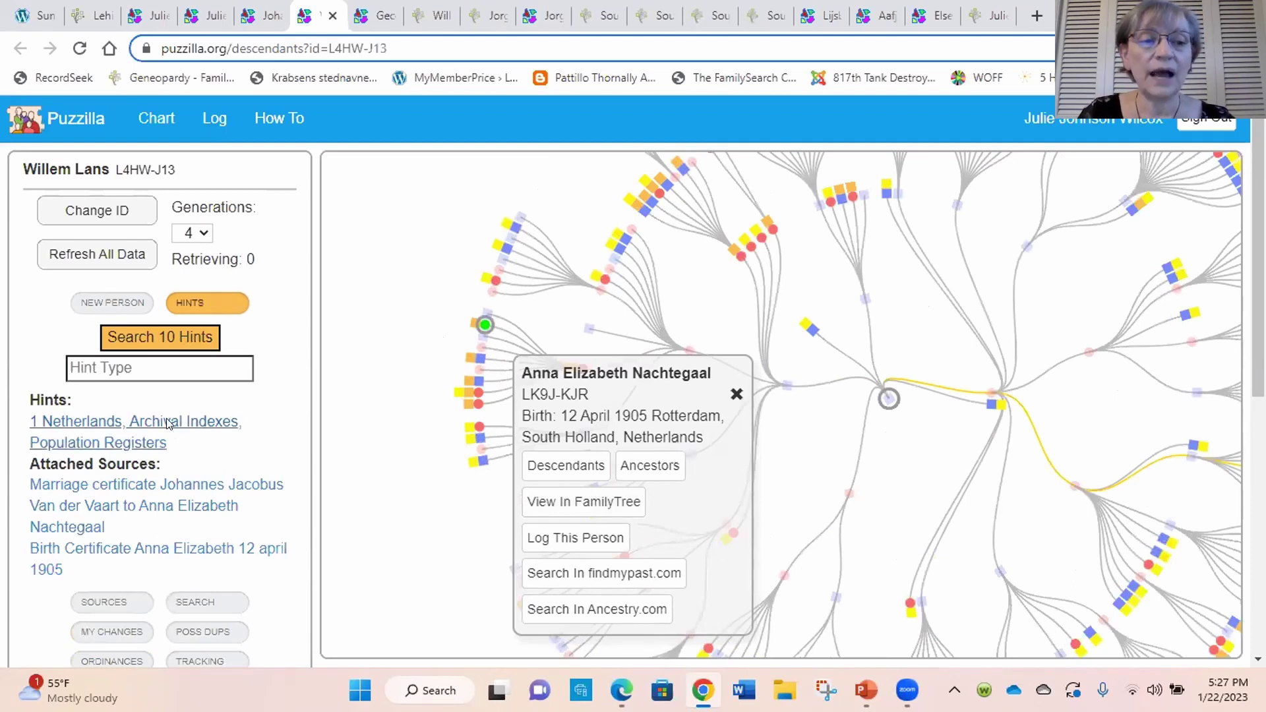
click(99, 424)
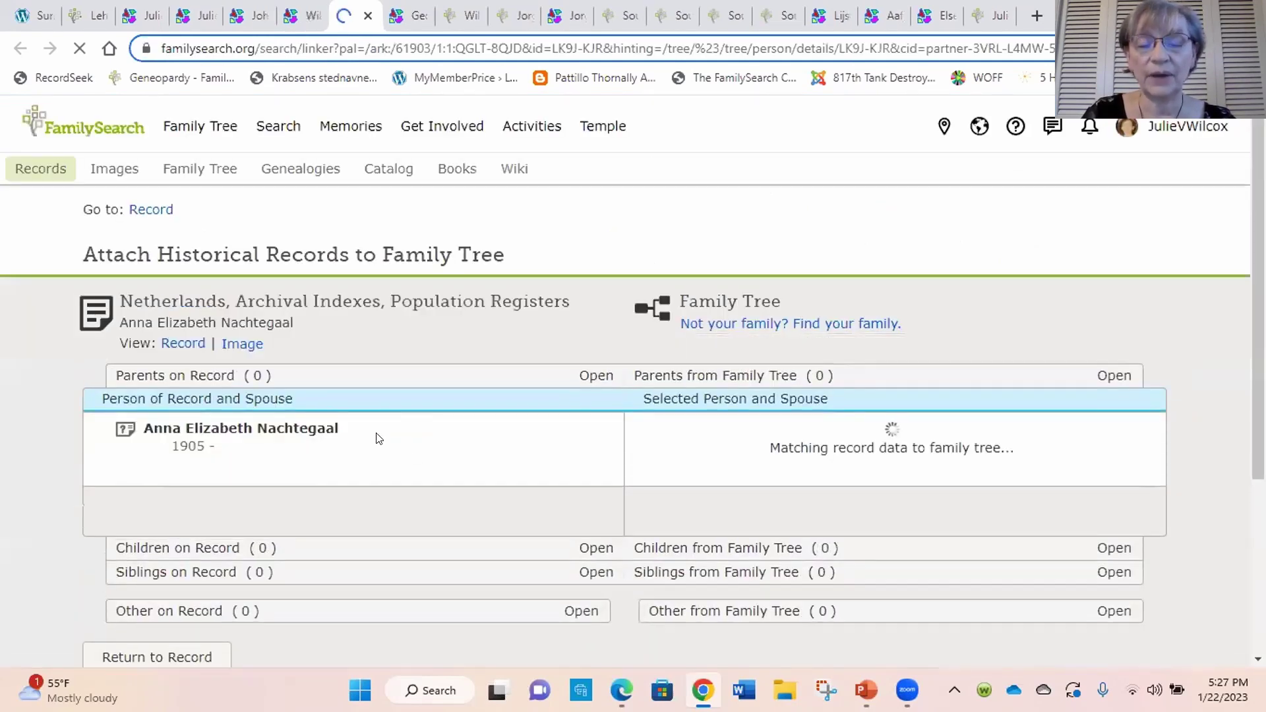
Attach the population register record with its municipal census event, standardizing the place as Rotterdam, South Holland, Netherlands, and close the record page
scroll(446, 442, down, 3)
scroll(446, 442, down, 5)
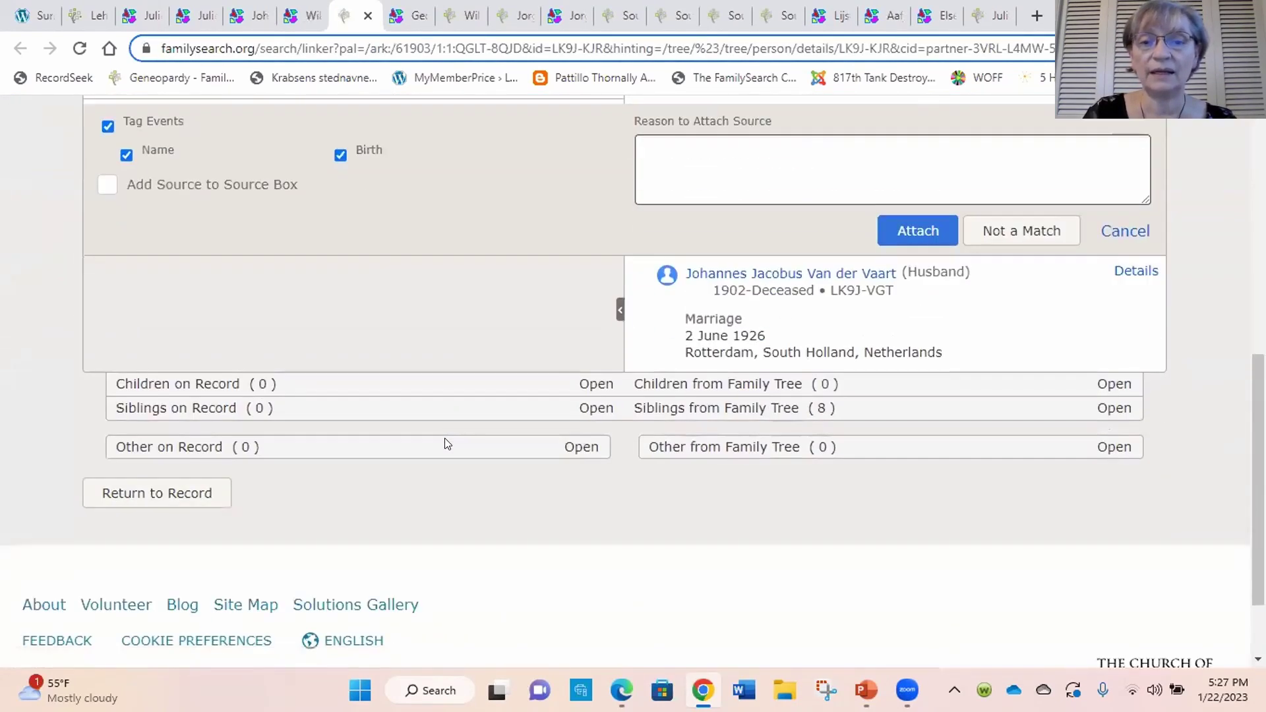
scroll(446, 442, up, 4)
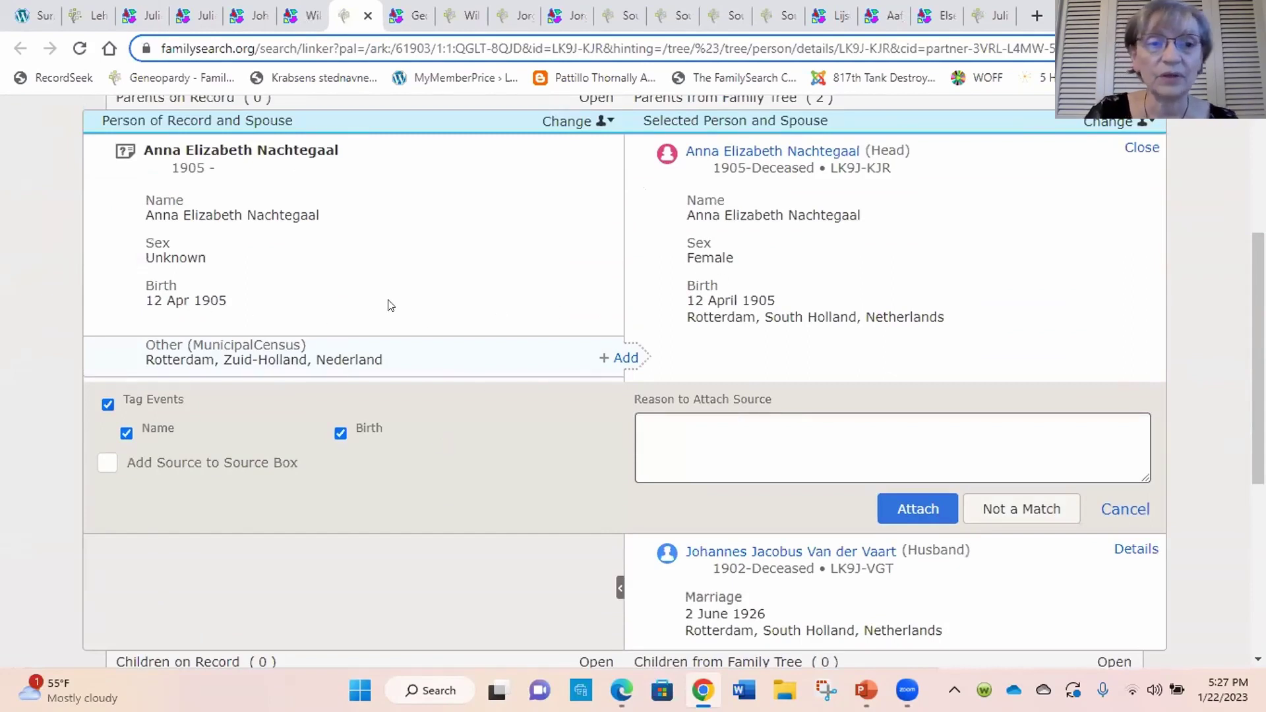
click(624, 358)
click(860, 382)
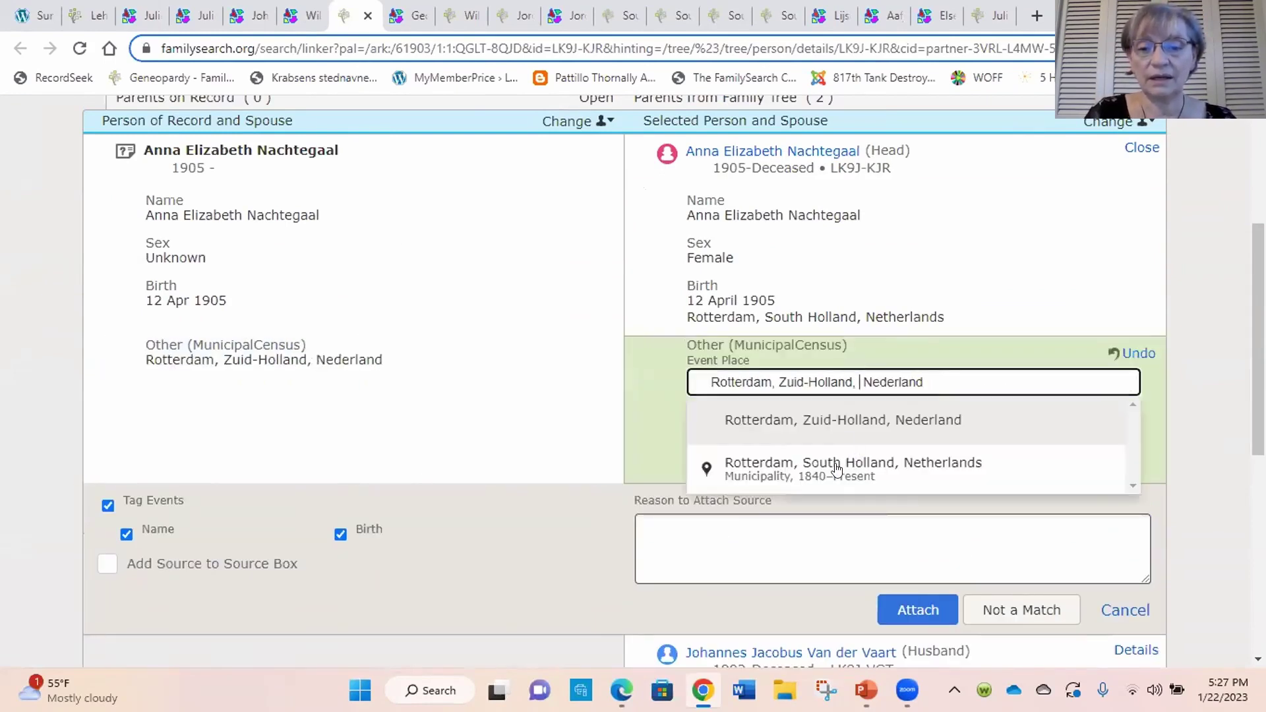
click(834, 463)
click(915, 609)
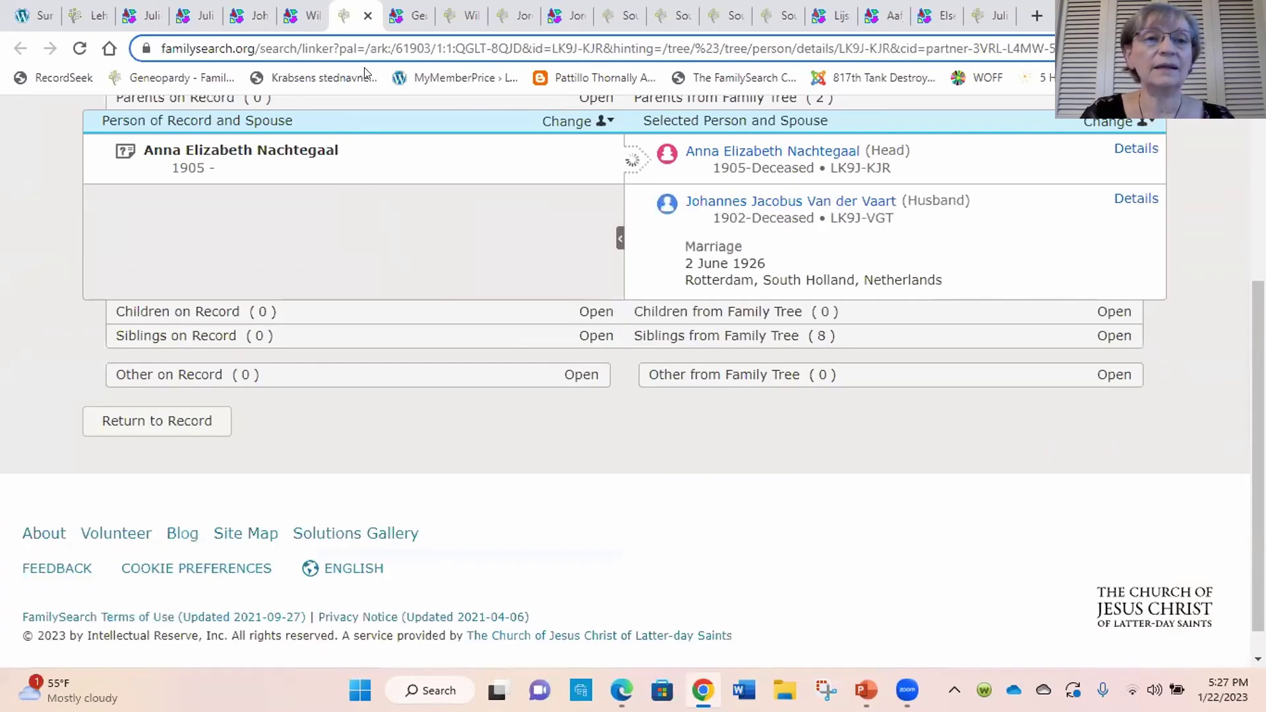
click(367, 15)
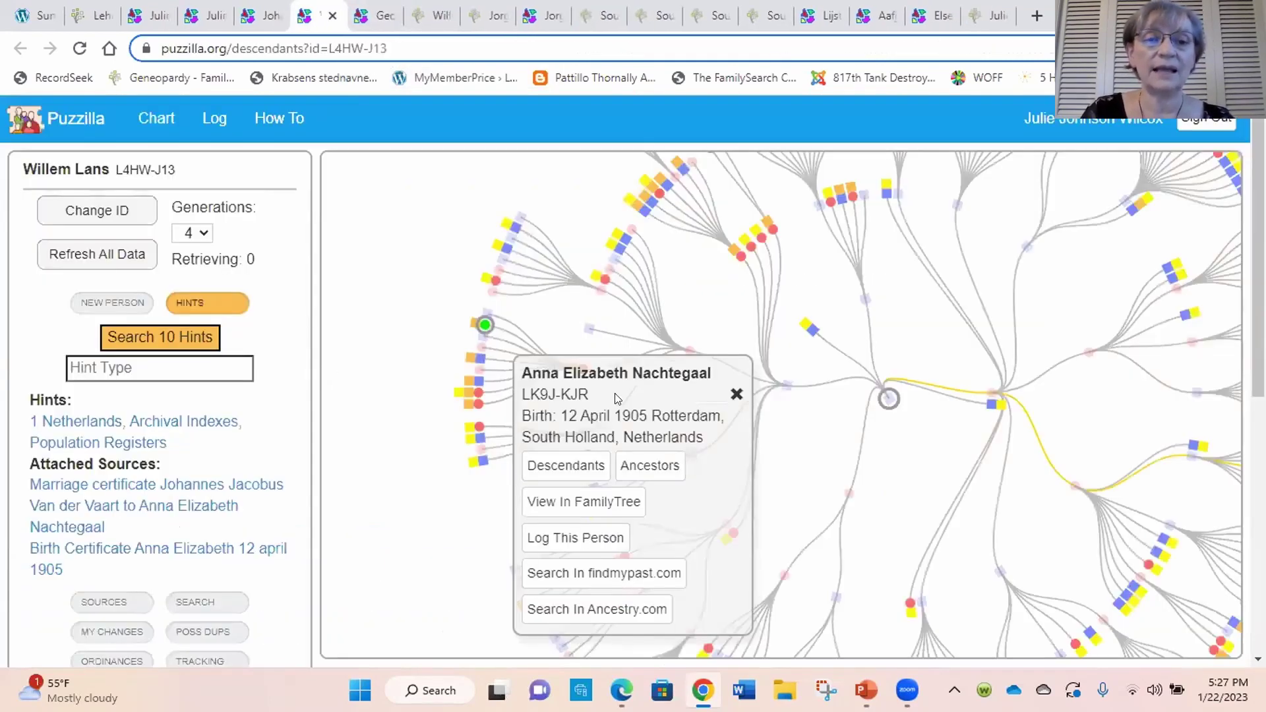
Check the hints of the orange-marked descendants in the chart's lower branches, and open ten of the chart's hints at once
click(736, 394)
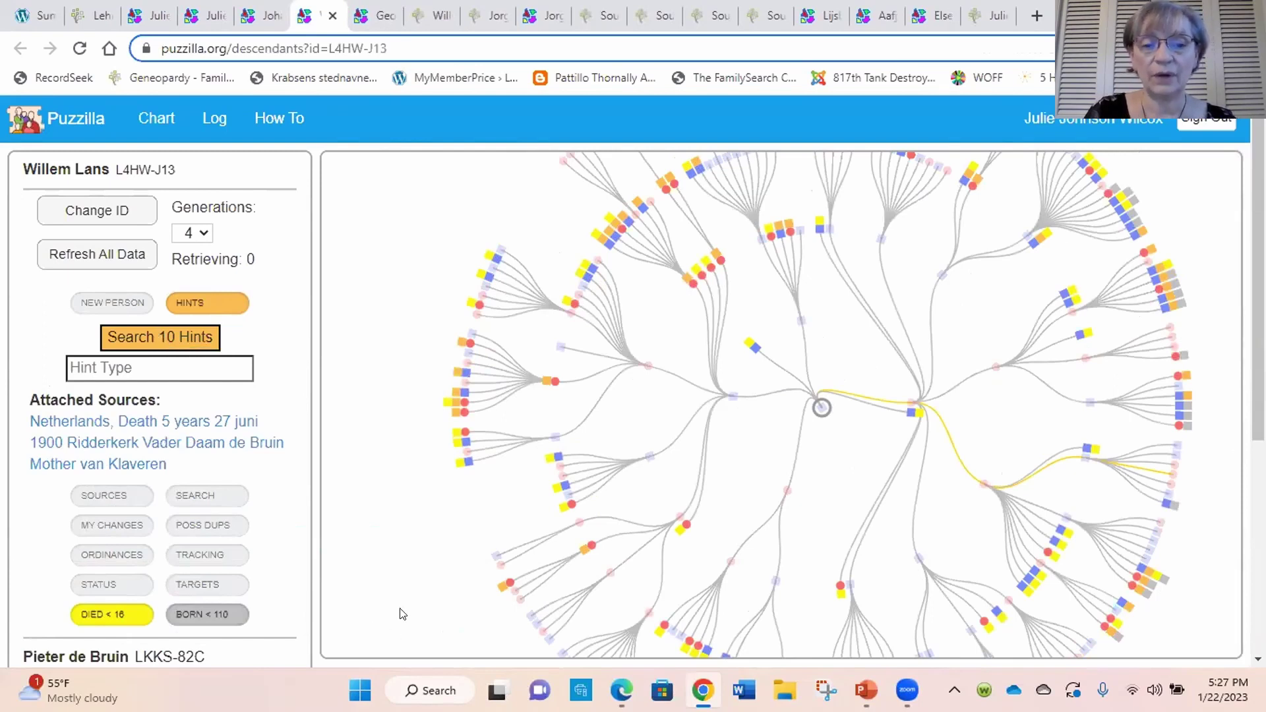
drag(403, 608, 393, 390)
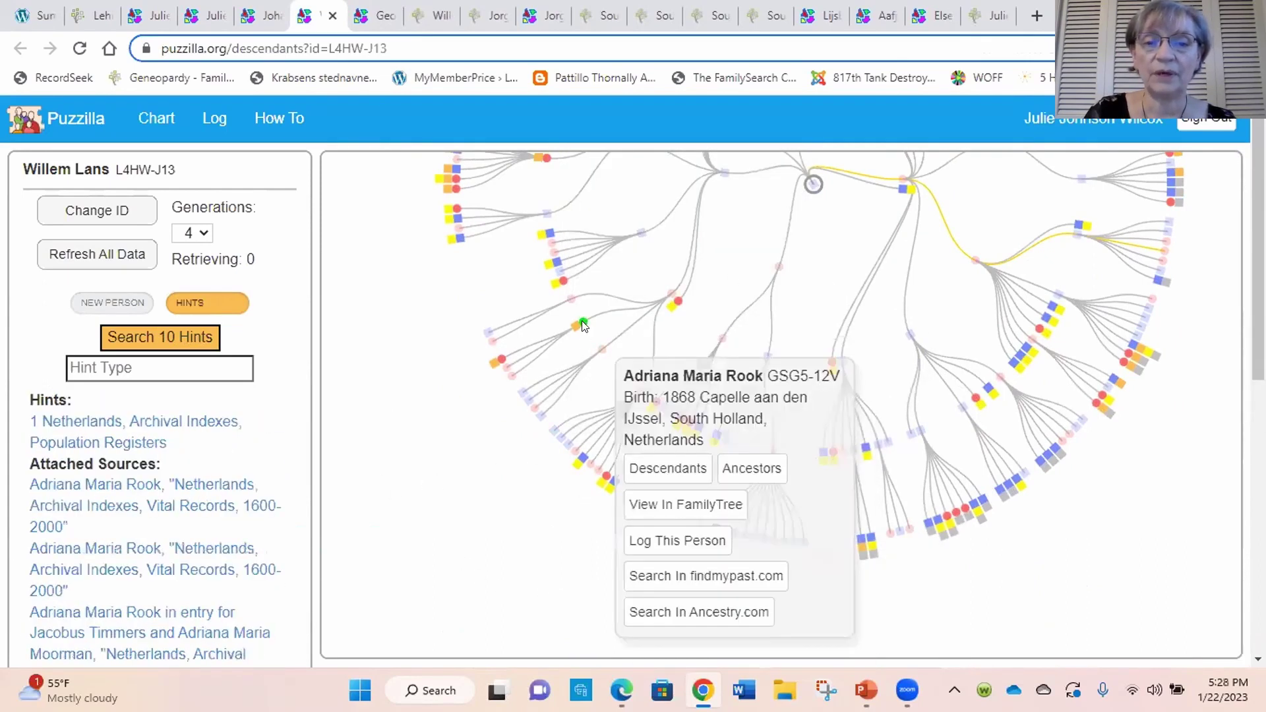
mouse_move(496, 363)
drag(390, 382, 429, 588)
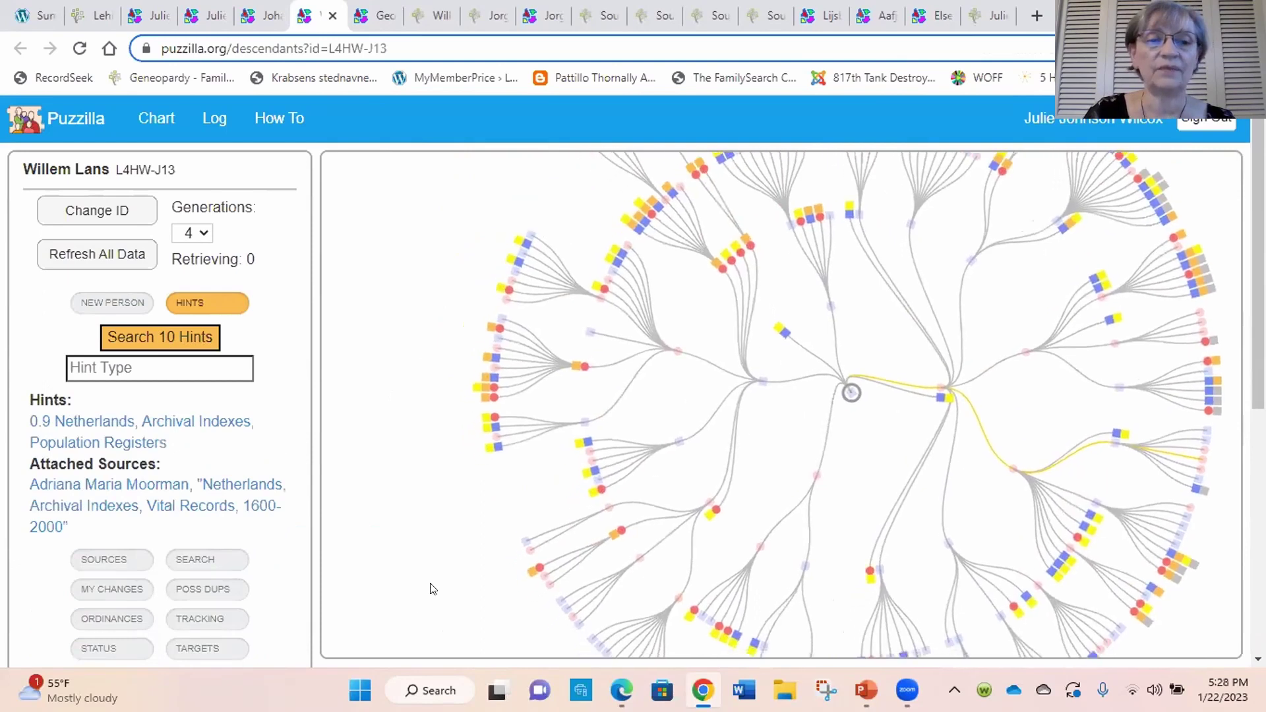
click(158, 335)
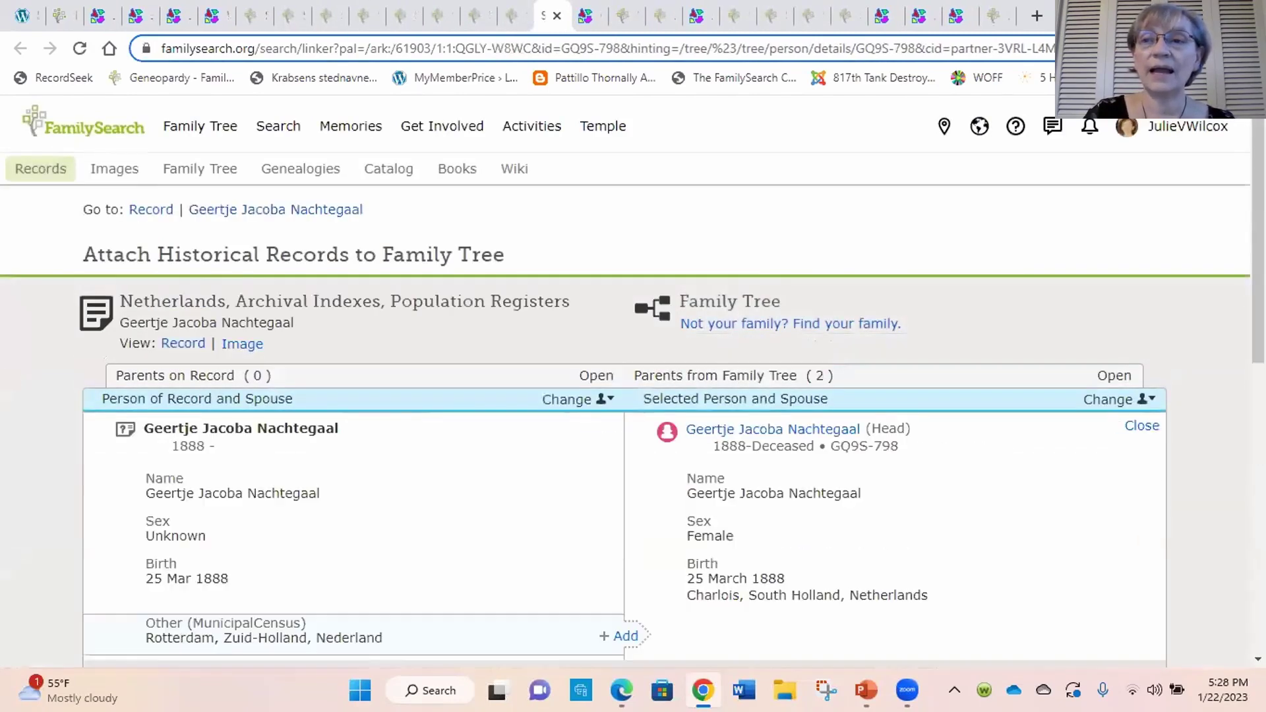
key(alt+f)
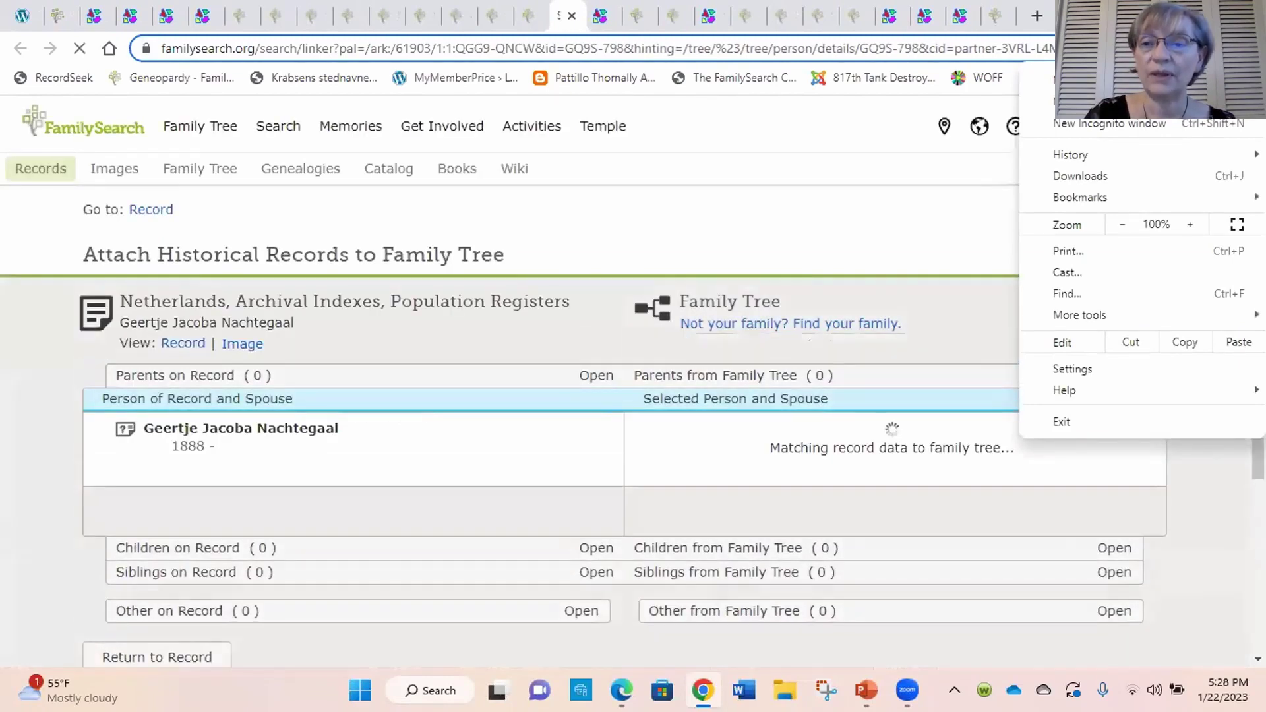
click(1082, 197)
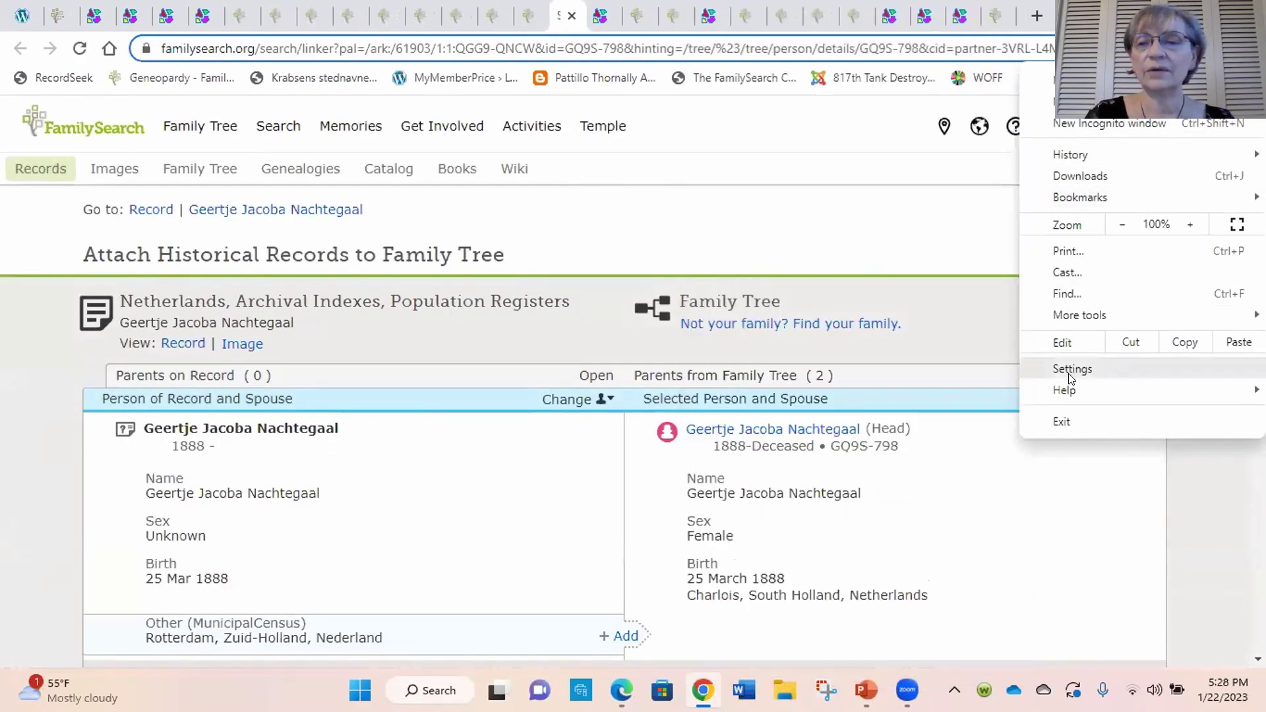
mouse_move(1083, 316)
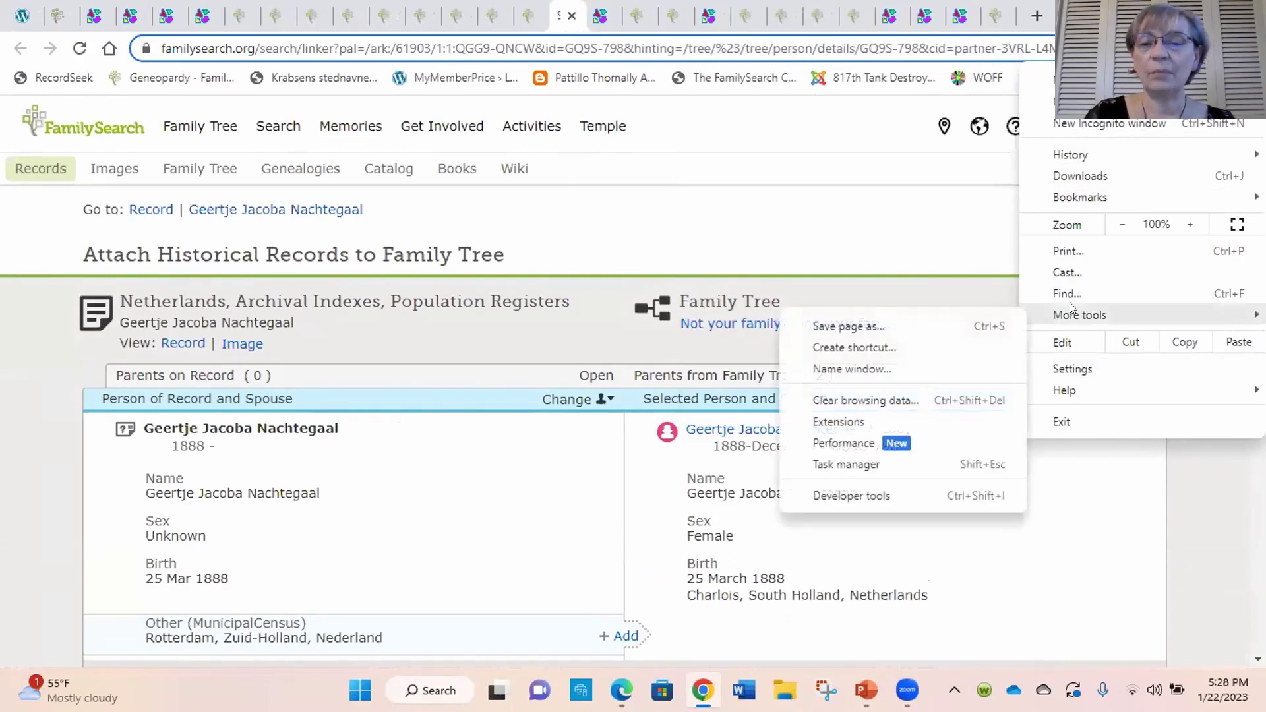
click(1209, 527)
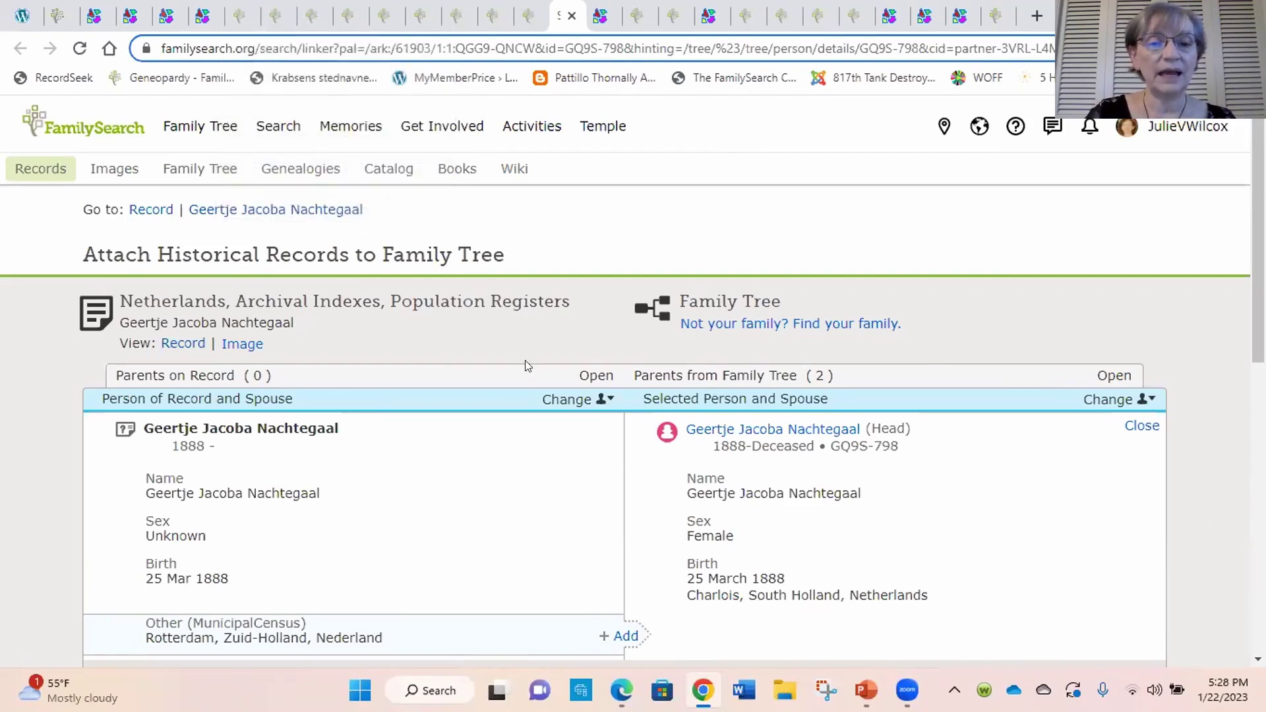
Compare record and Family Tree details on several opened hint pages, including the women born in Dordrecht in 1866 and Capelle aan den IJssel in 1868
scroll(521, 370, down, 4)
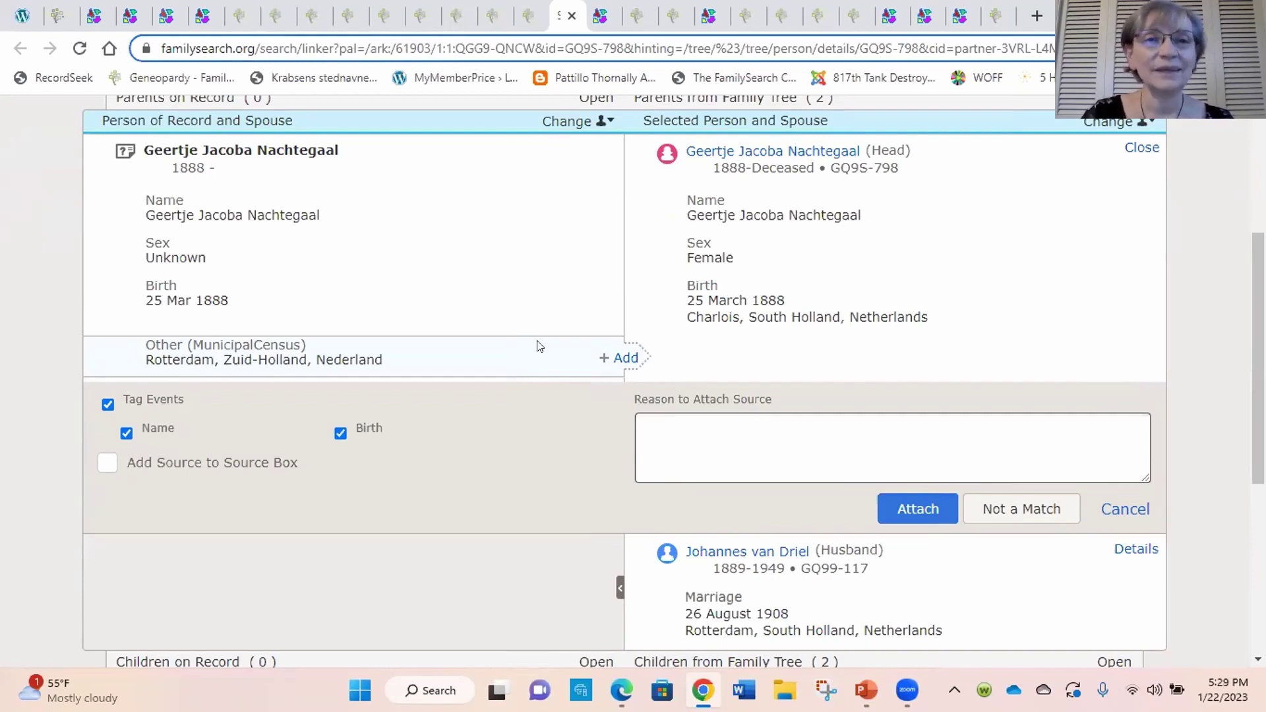
click(383, 16)
scroll(438, 433, down, 4)
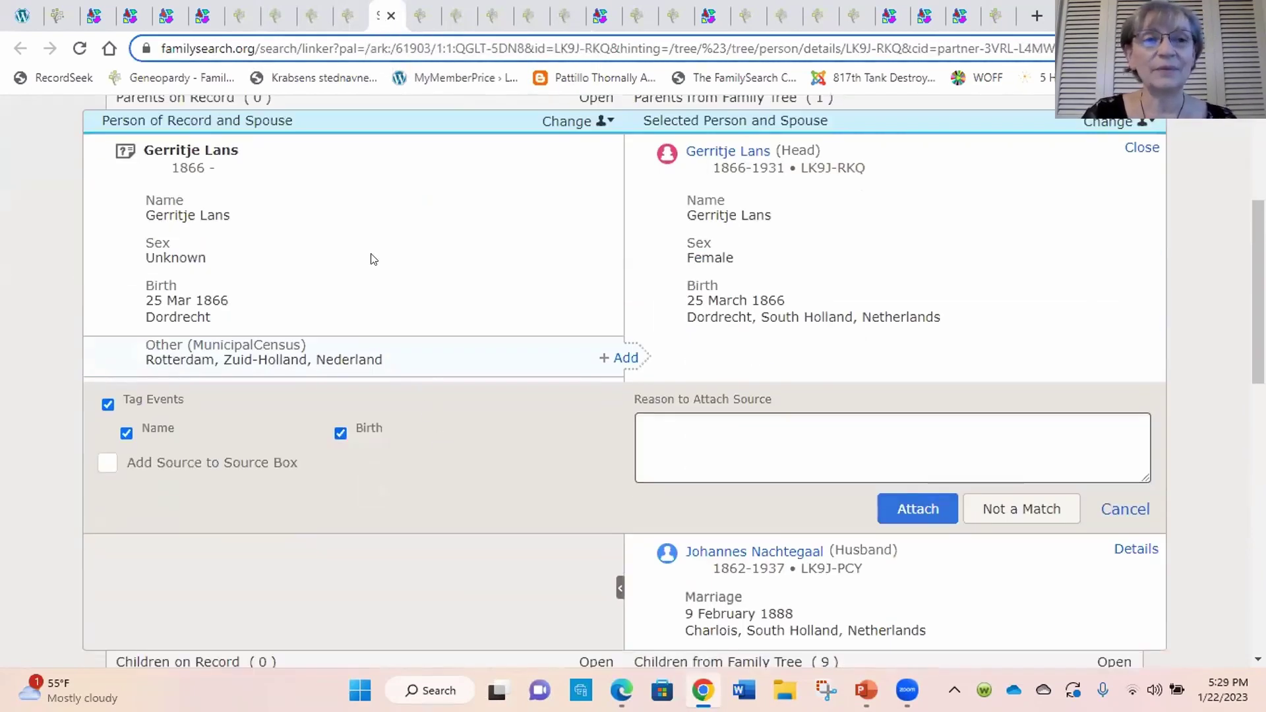
scroll(404, 376, up, 2)
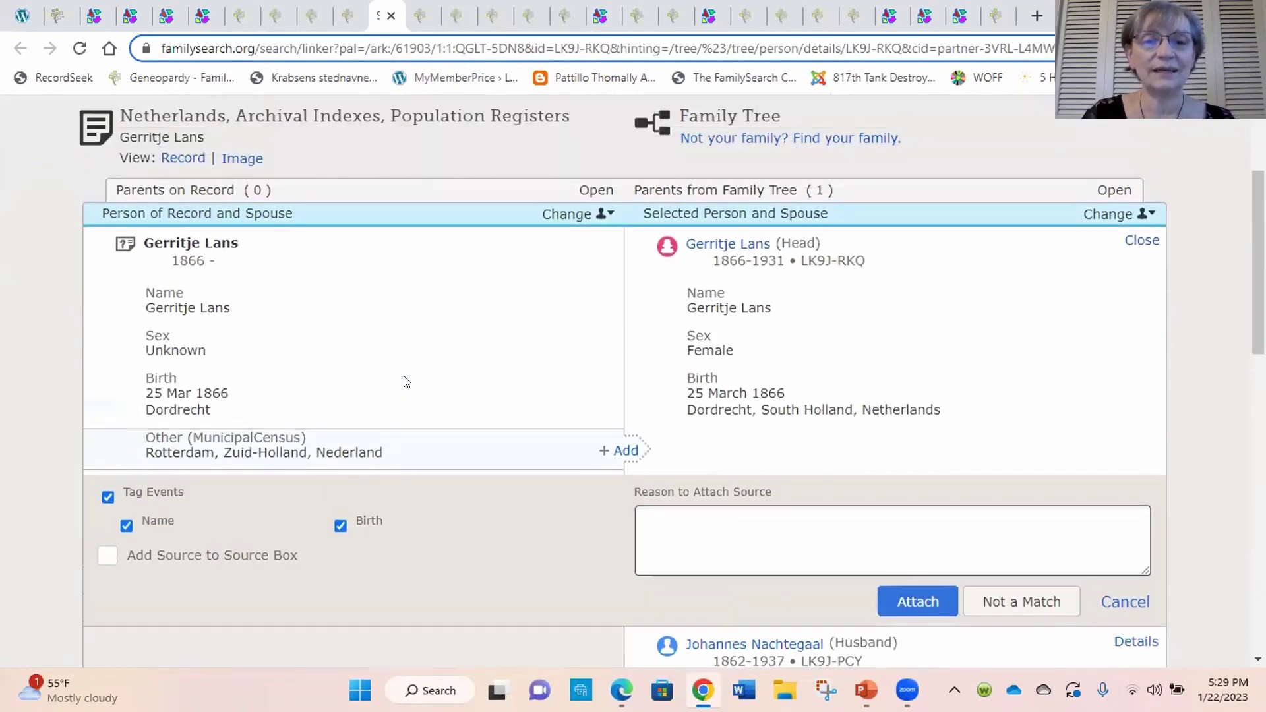
click(241, 15)
scroll(498, 425, down, 3)
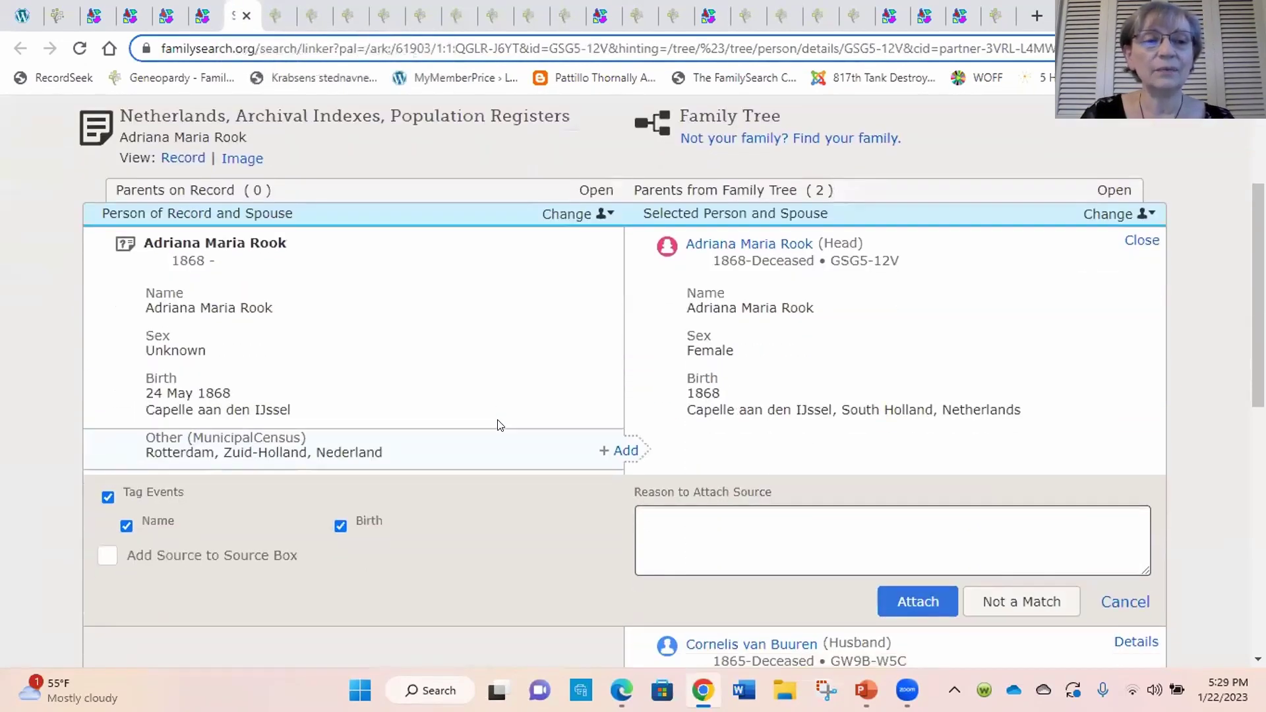
scroll(498, 425, down, 2)
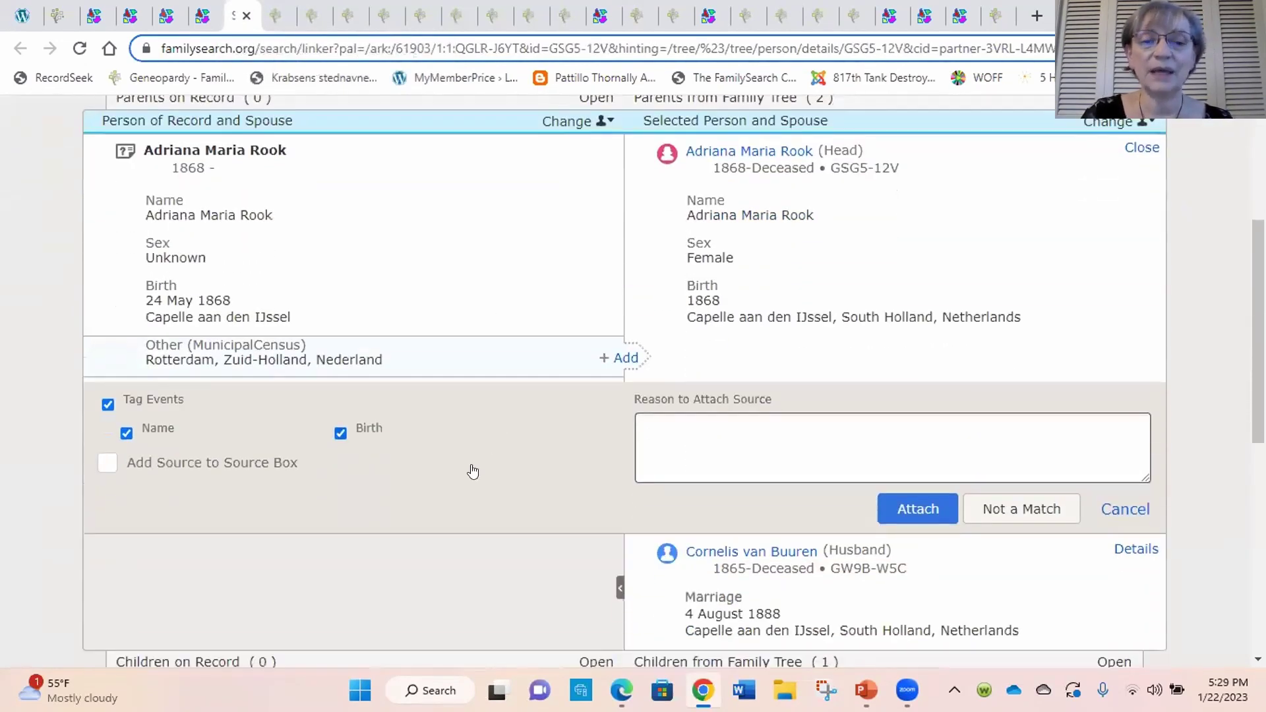
Open the 1925 Denmark Census hint and compare its birth, residences, wife and daughter with the Family Tree details
scroll(473, 470, up, 2)
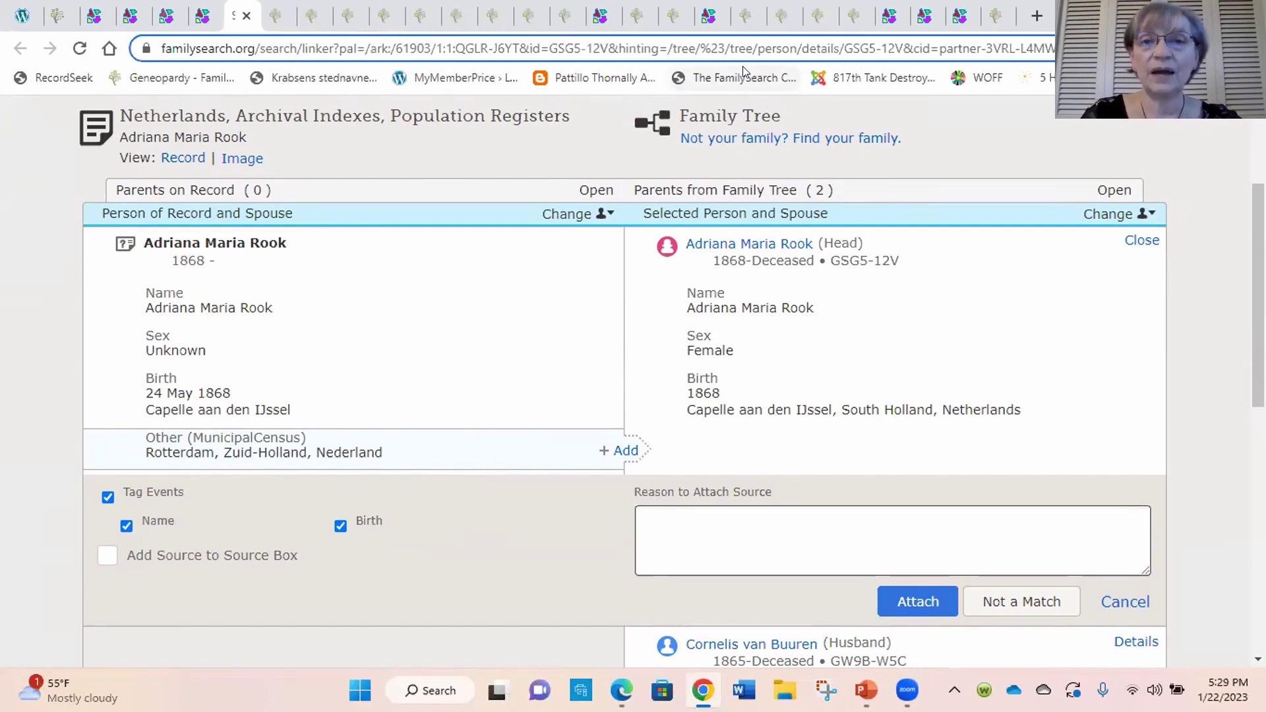
click(747, 17)
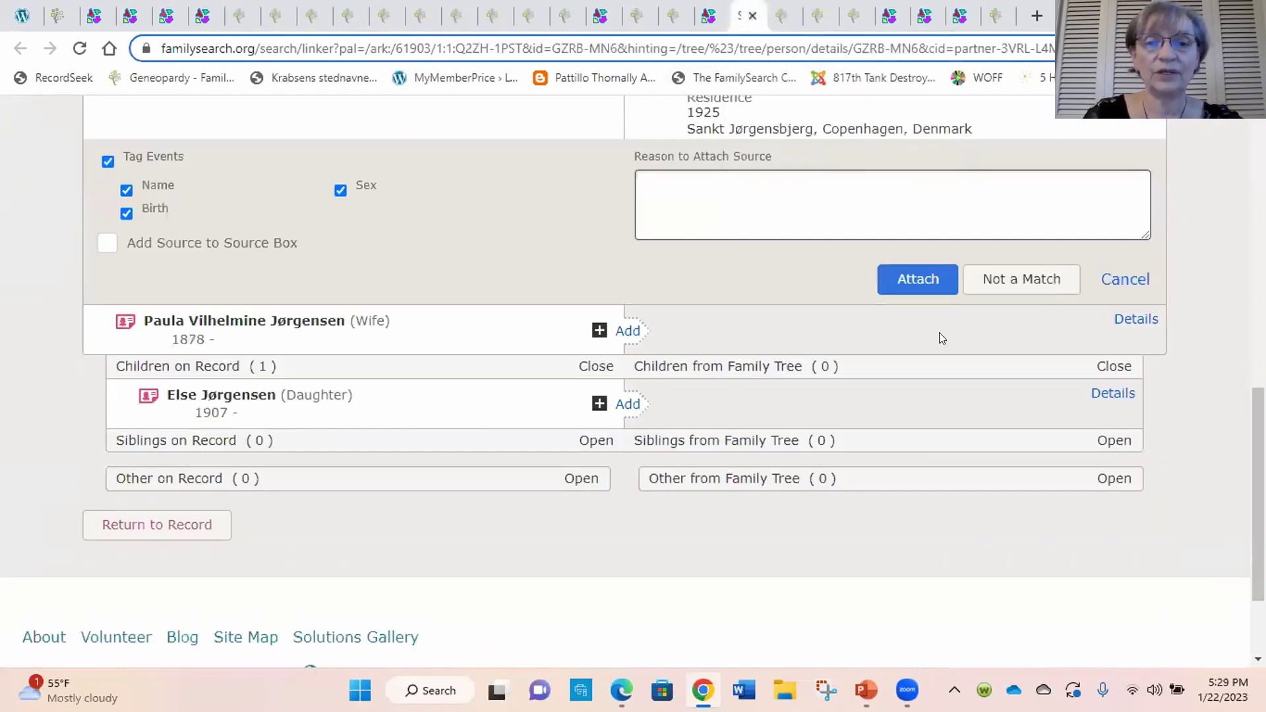
scroll(1193, 460, up, 3)
scroll(1192, 466, up, 7)
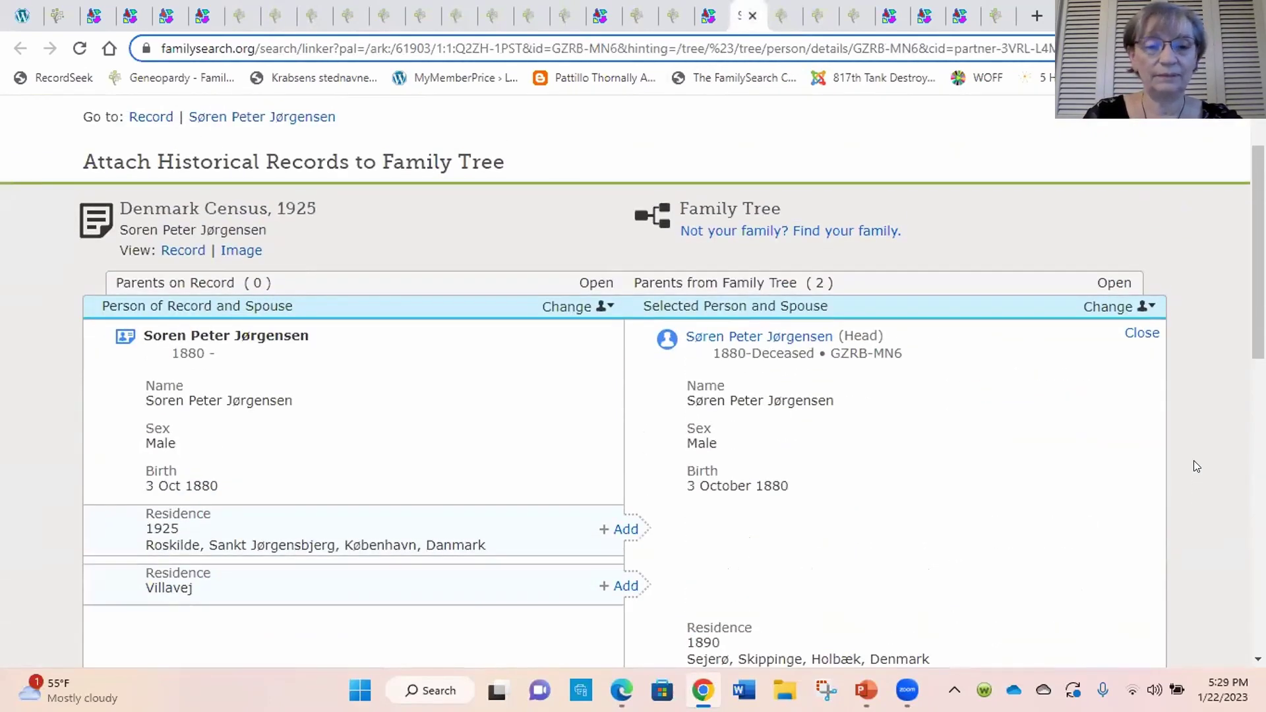
scroll(1193, 461, down, 3)
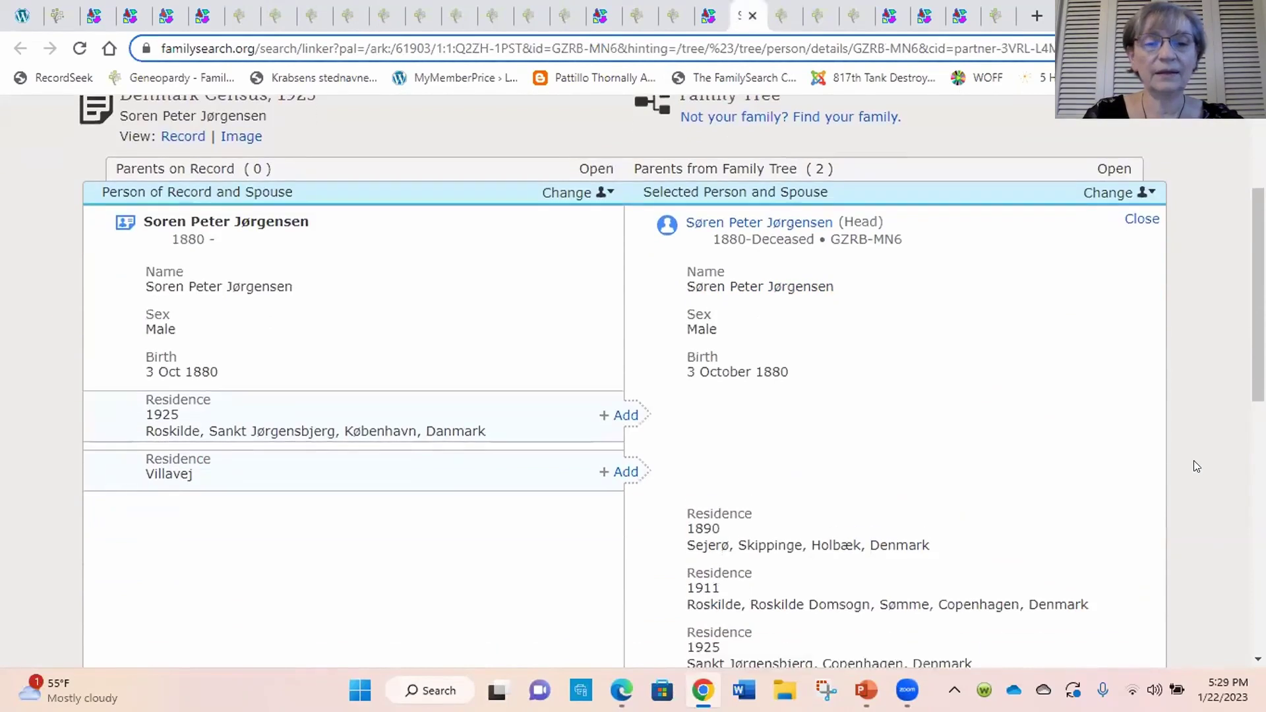
scroll(1217, 461, down, 3)
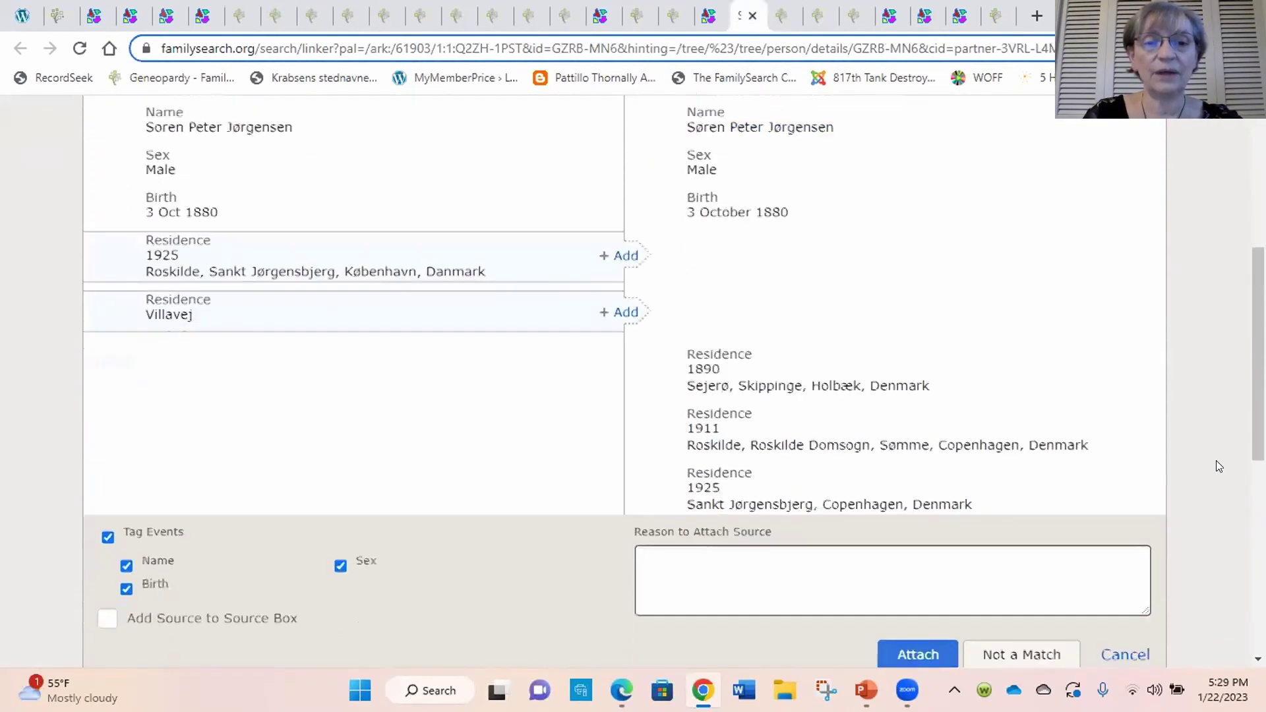
scroll(1216, 461, up, 3)
scroll(1216, 460, down, 5)
scroll(1217, 467, down, 2)
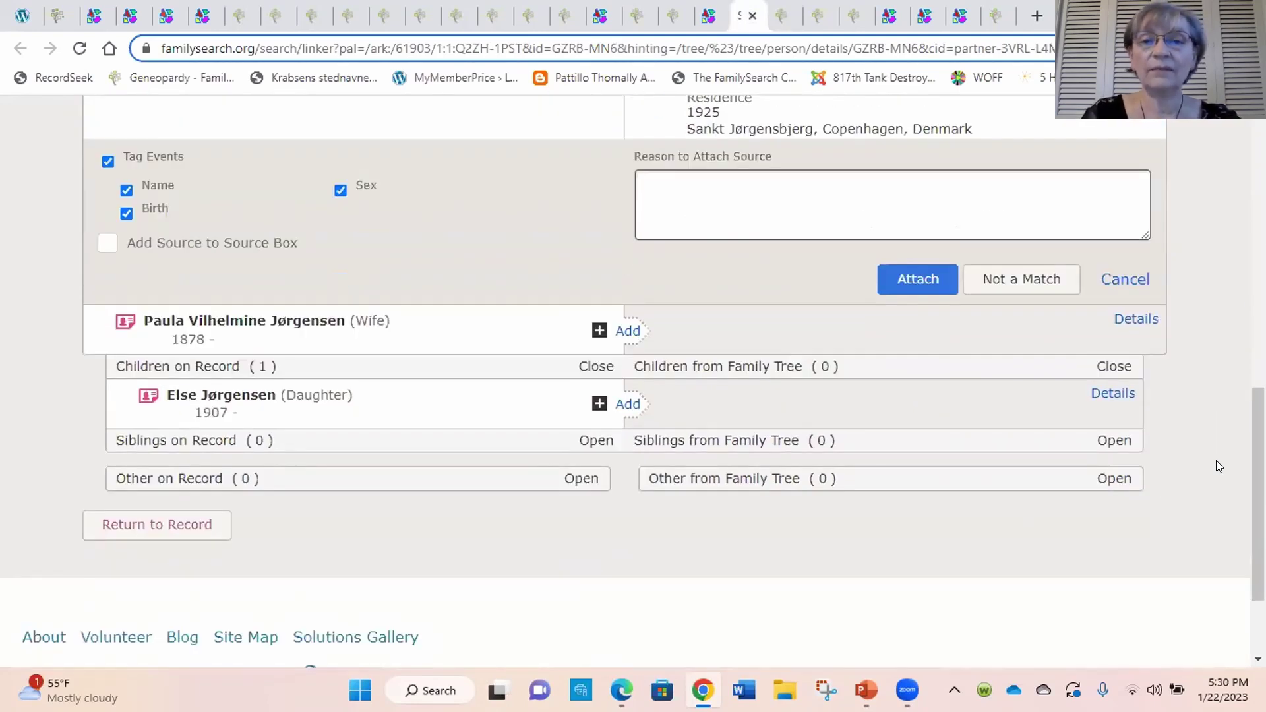
scroll(1218, 465, up, 6)
scroll(1217, 466, up, 2)
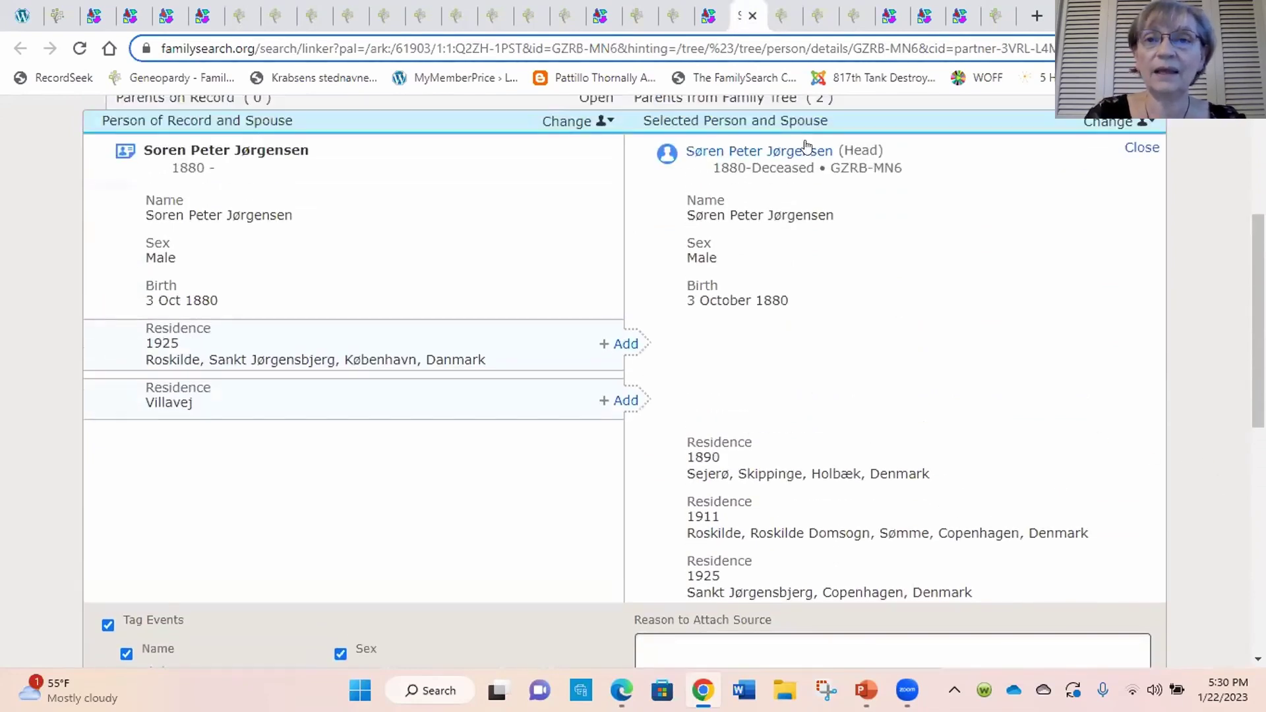
Open the 1911 Denmark Census hint and compare the couple and children on the record with those in Family Tree
click(780, 17)
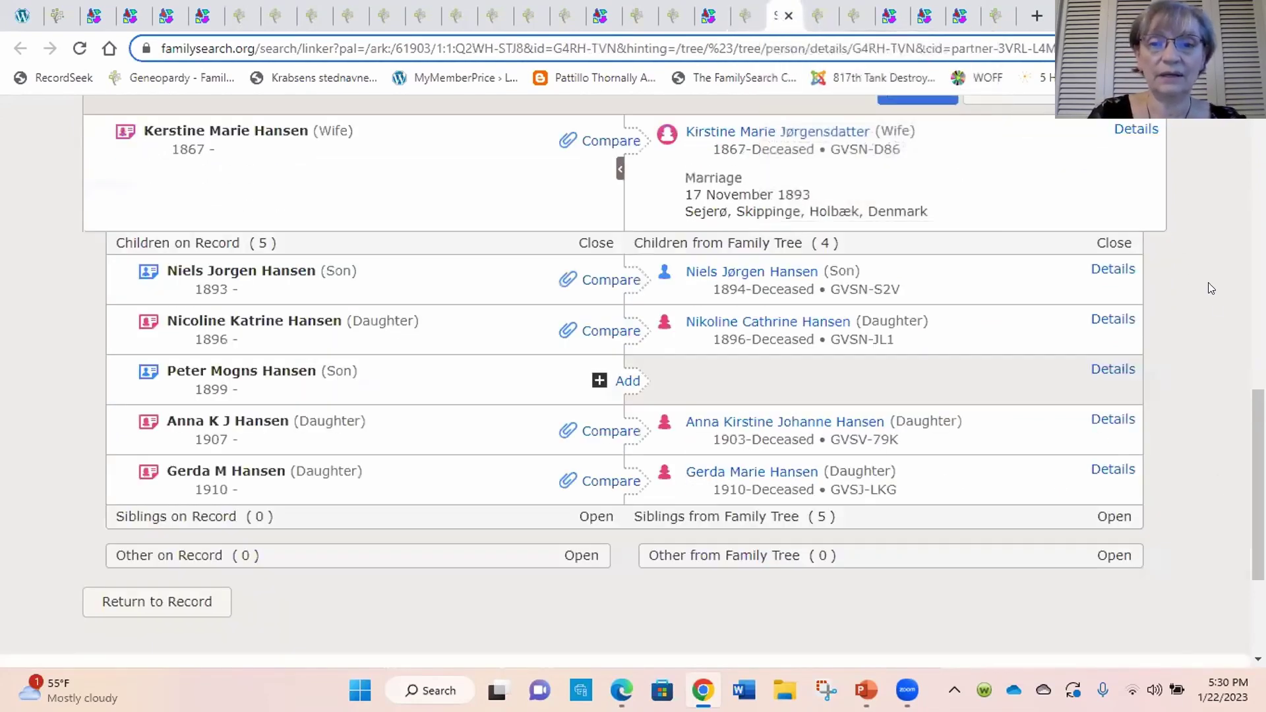
scroll(1203, 350, up, 7)
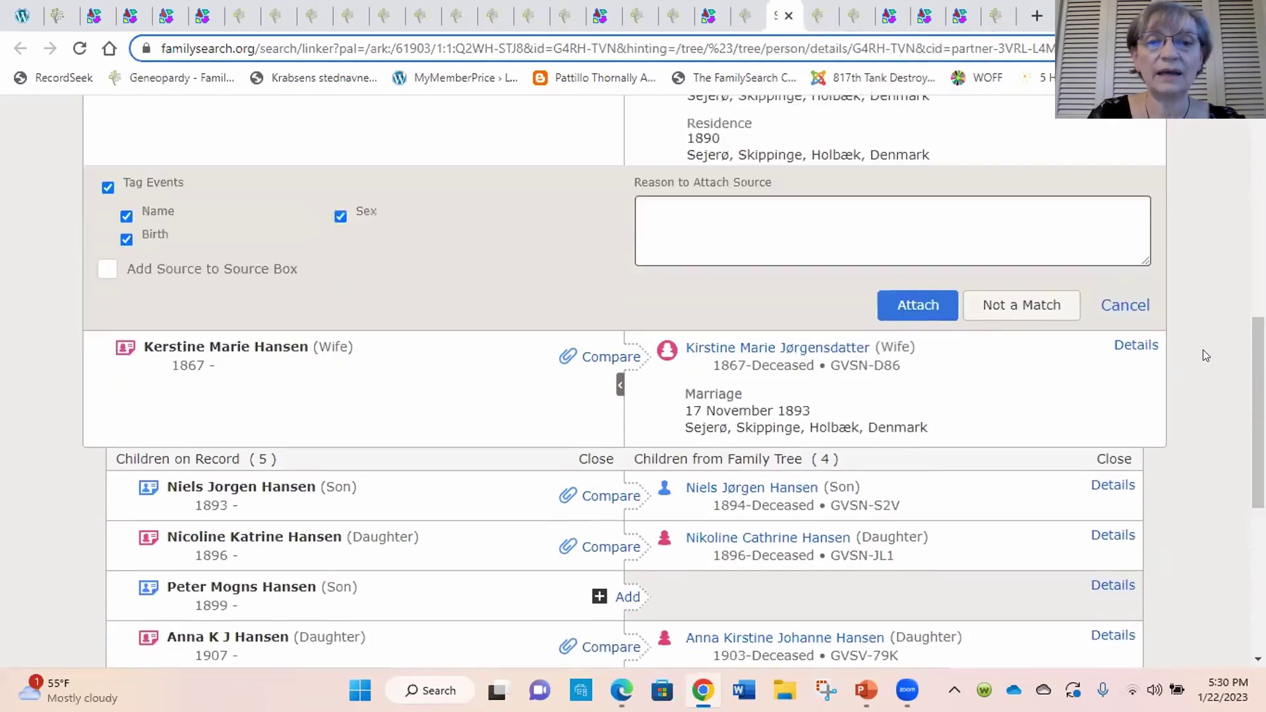
scroll(1235, 380, up, 3)
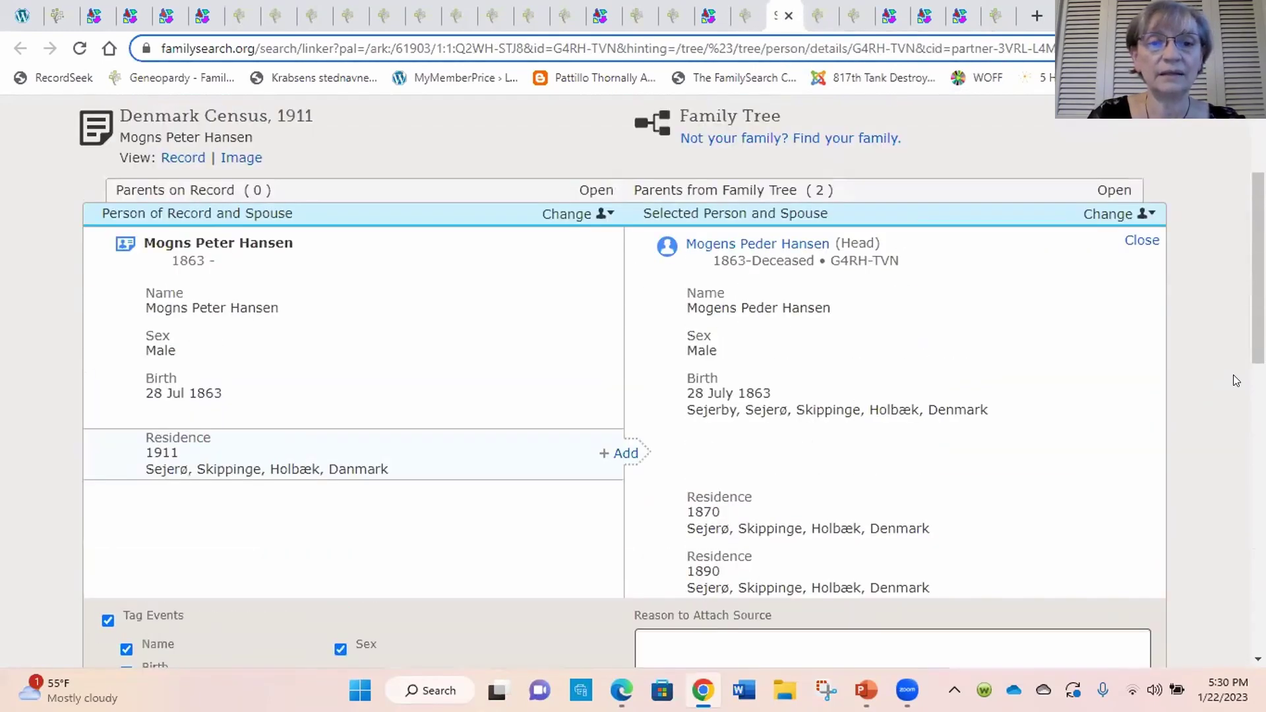
scroll(1235, 380, down, 4)
scroll(1236, 380, down, 7)
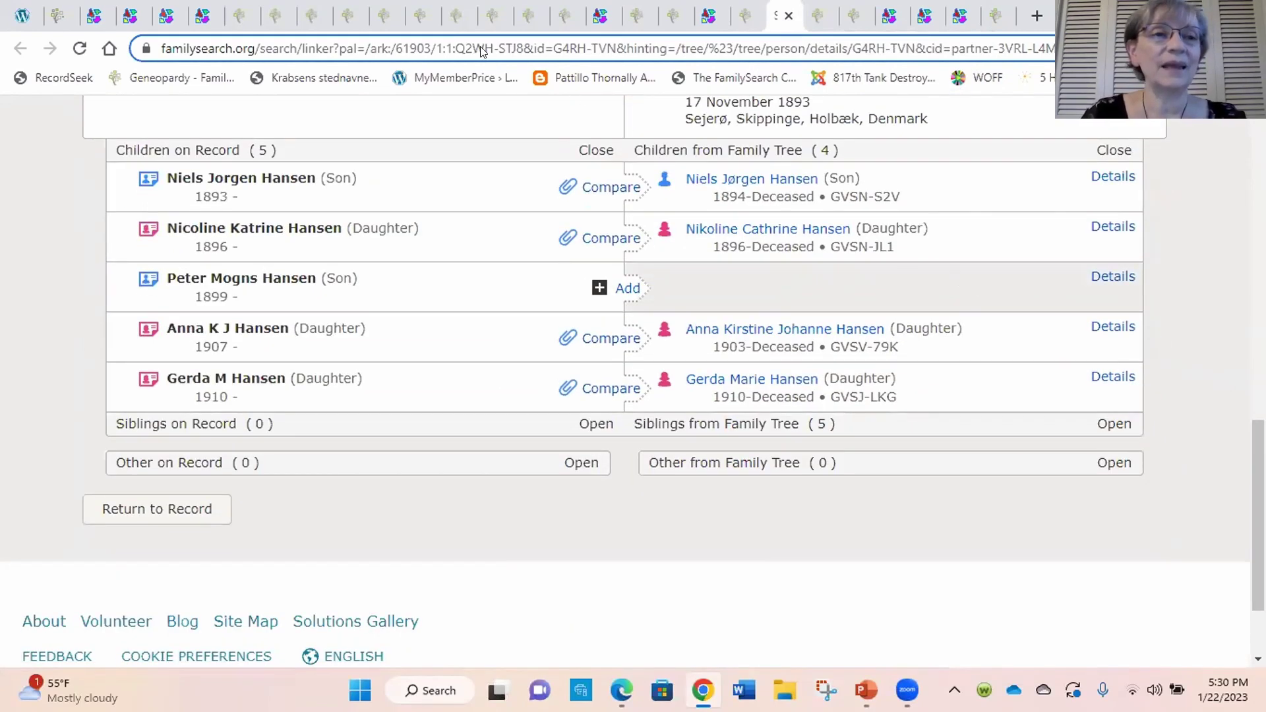
Switch to Puzzilla's four-generation Pattillo descendants chart and turn off the My Changes highlight, keeping the ordinances highlight on
click(600, 19)
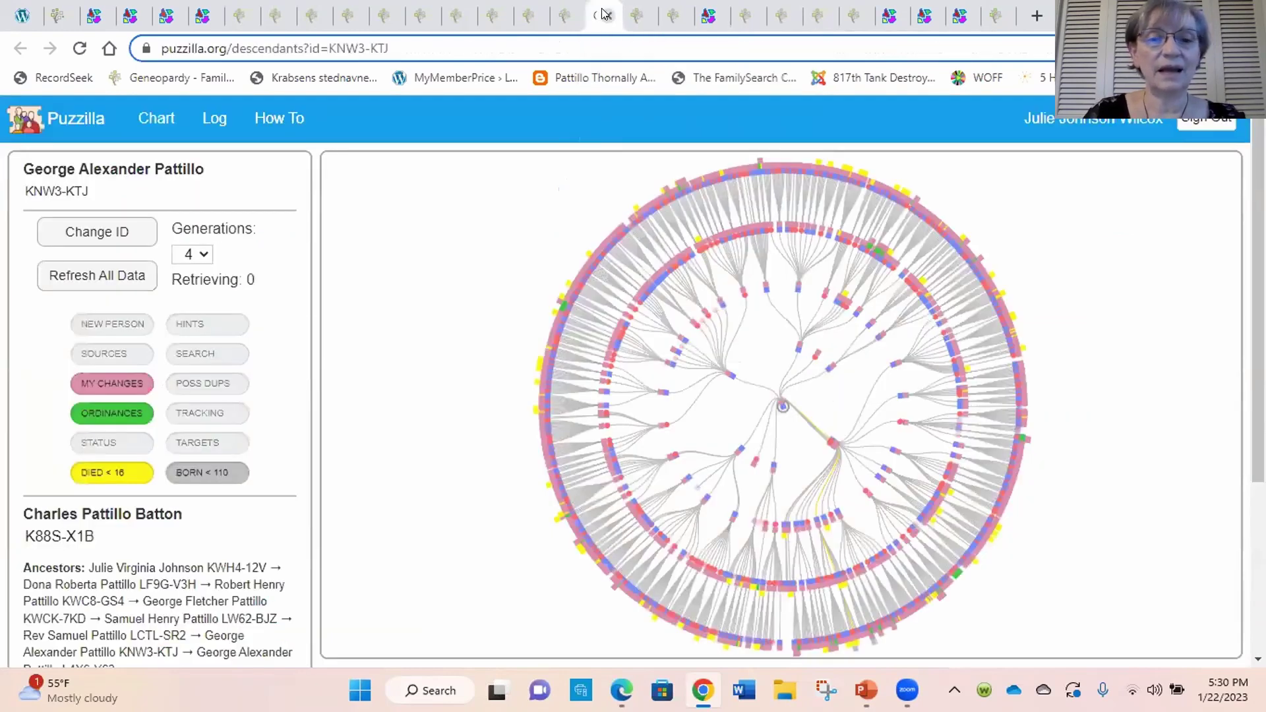
click(123, 383)
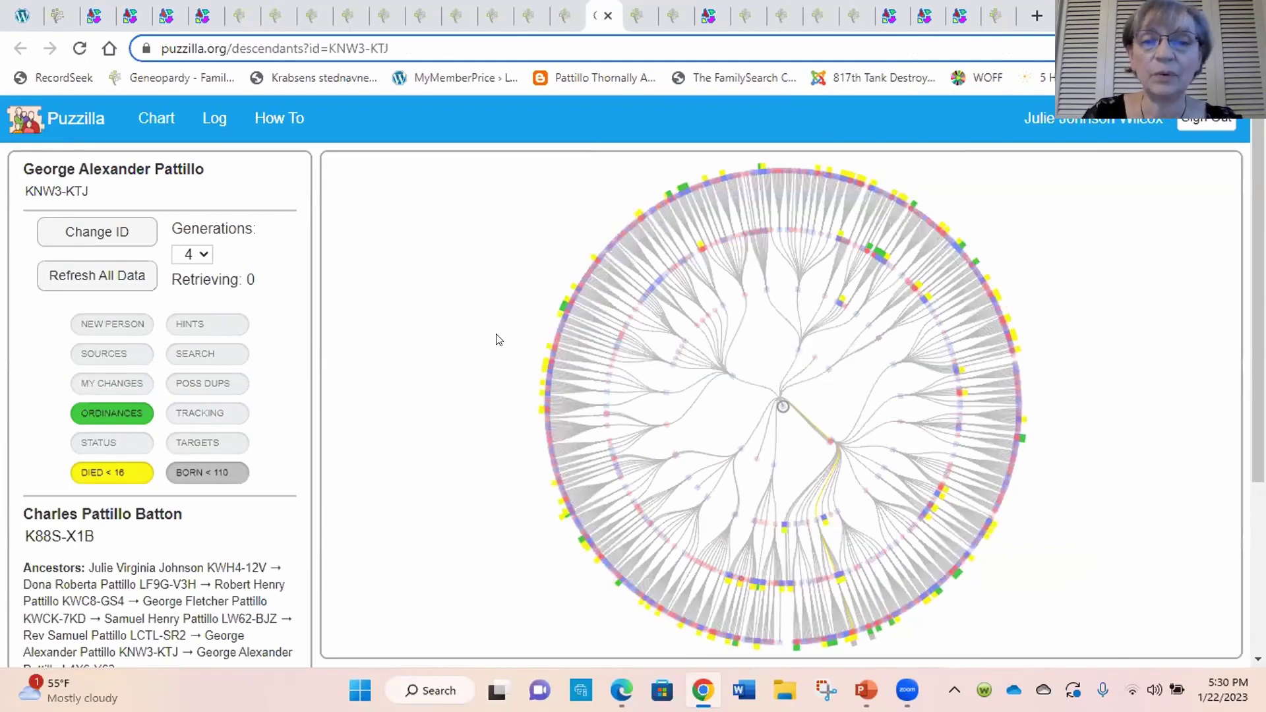
scroll(499, 340, up, 1)
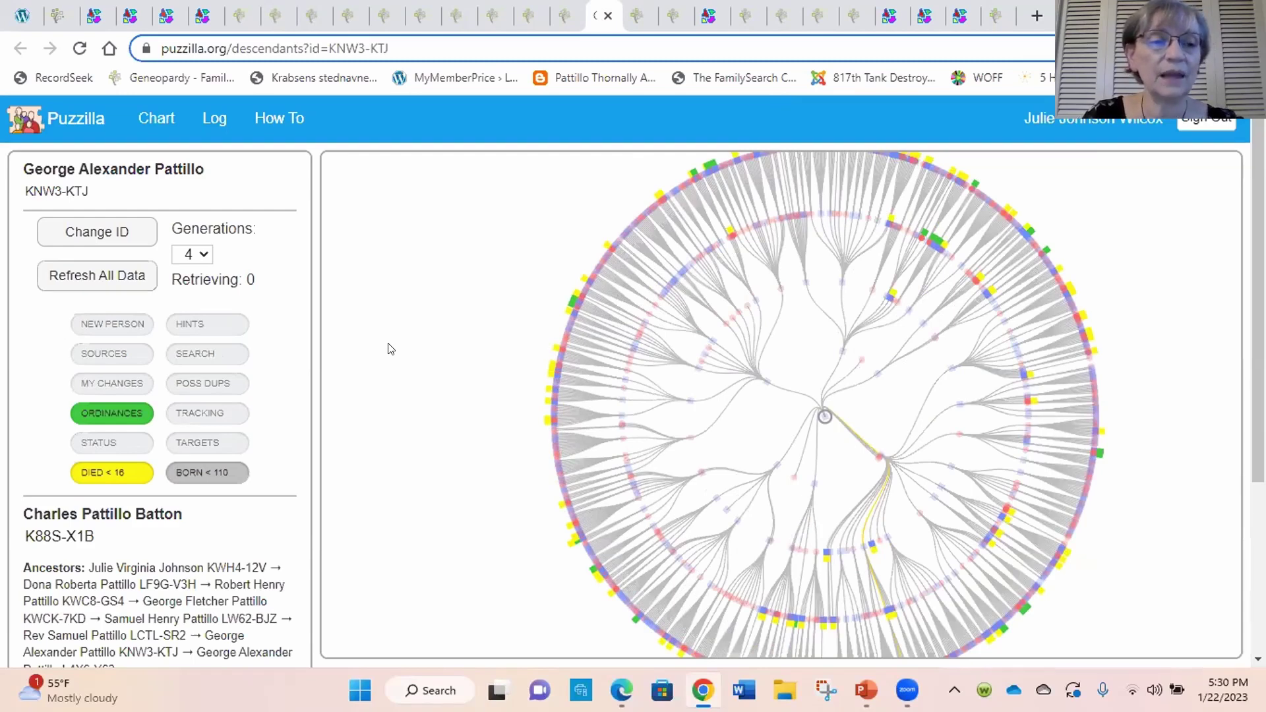
Turn on the Poss Dups marker for the descendants chart and turn off the Born < 110 marker
drag(447, 465, 396, 421)
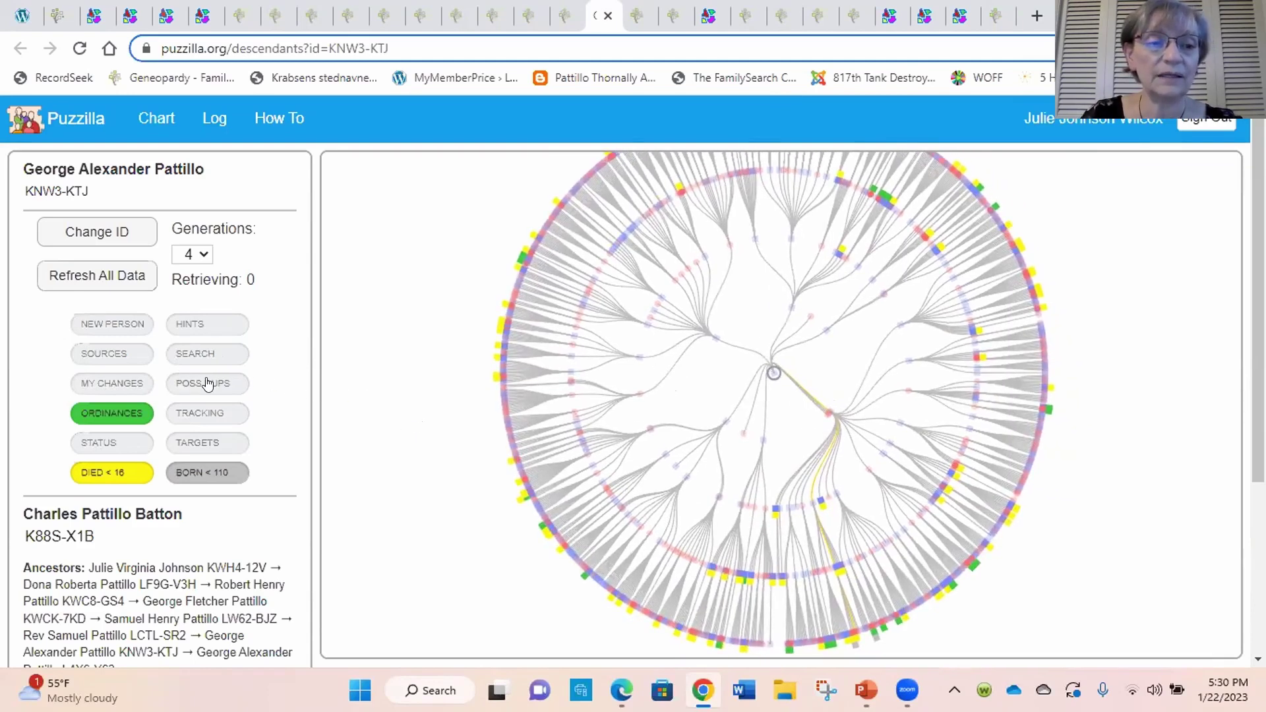
click(208, 384)
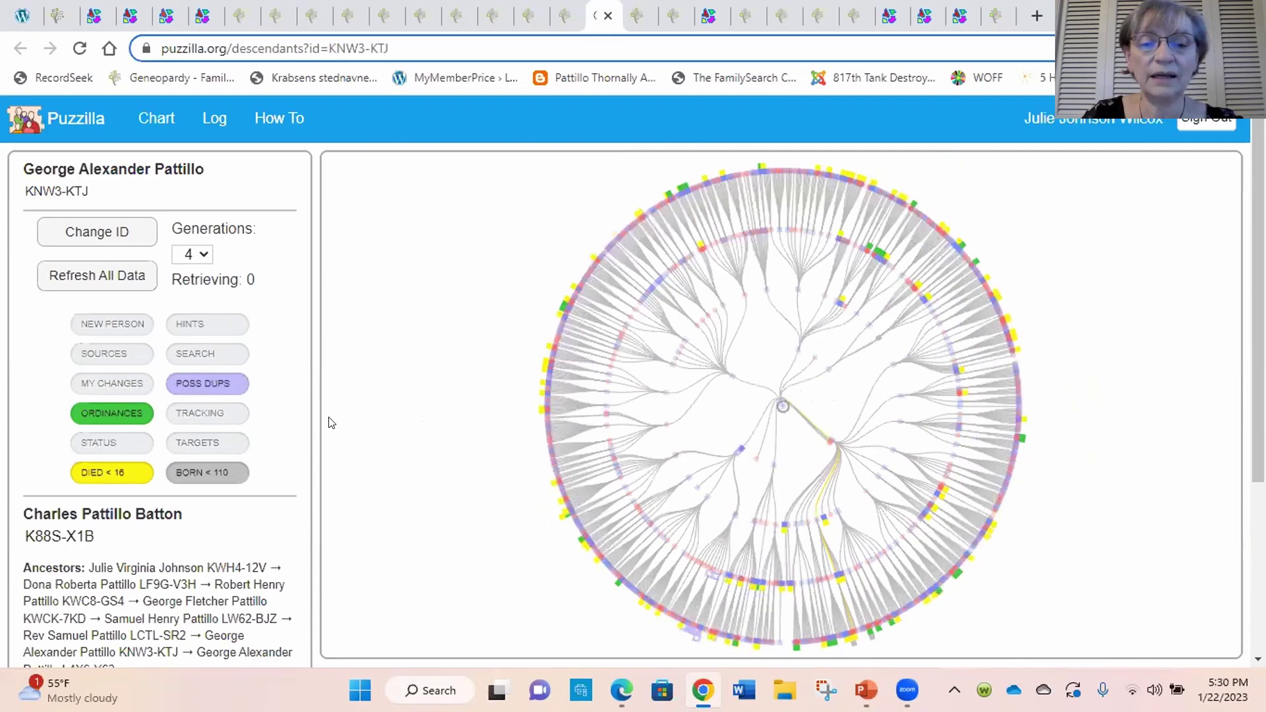
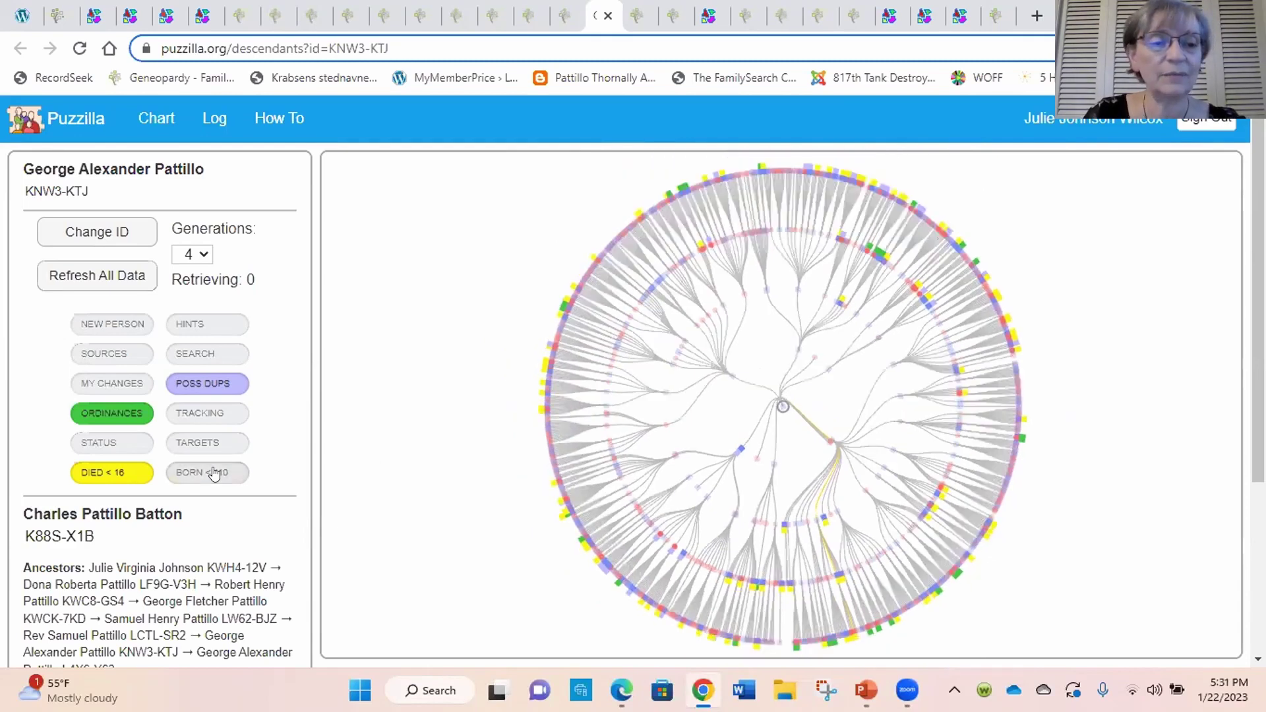
Select the green ordinance-flagged descendant beside the purple and yellow markers on the outer ring and view that person in FamilyTree
scroll(432, 496, up, 3)
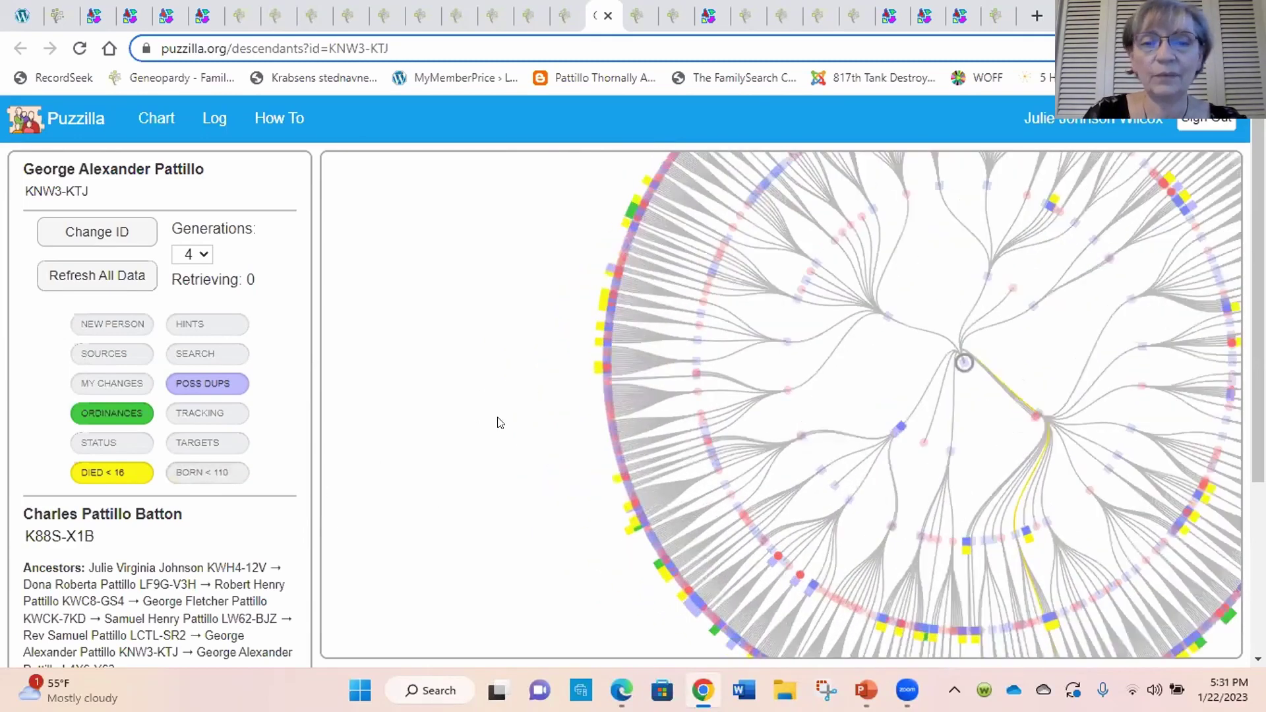
scroll(497, 422, up, 2)
scroll(528, 377, up, 5)
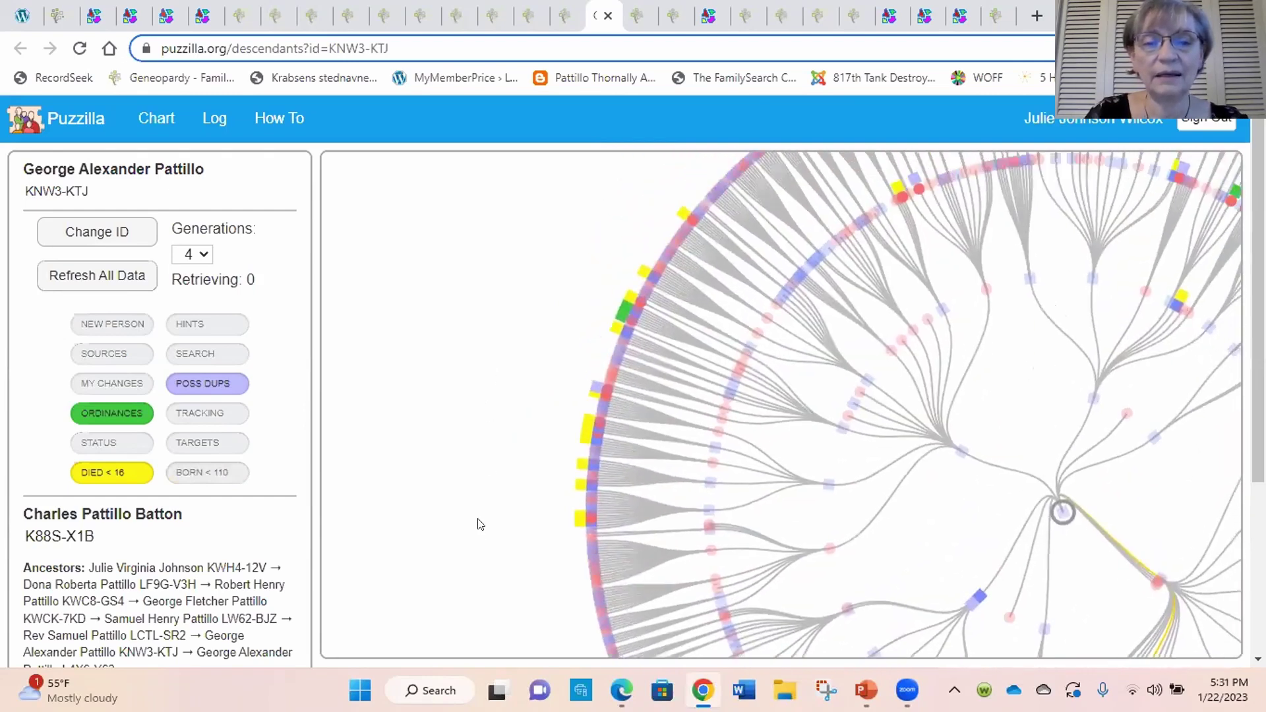
drag(704, 327, 406, 568)
click(477, 409)
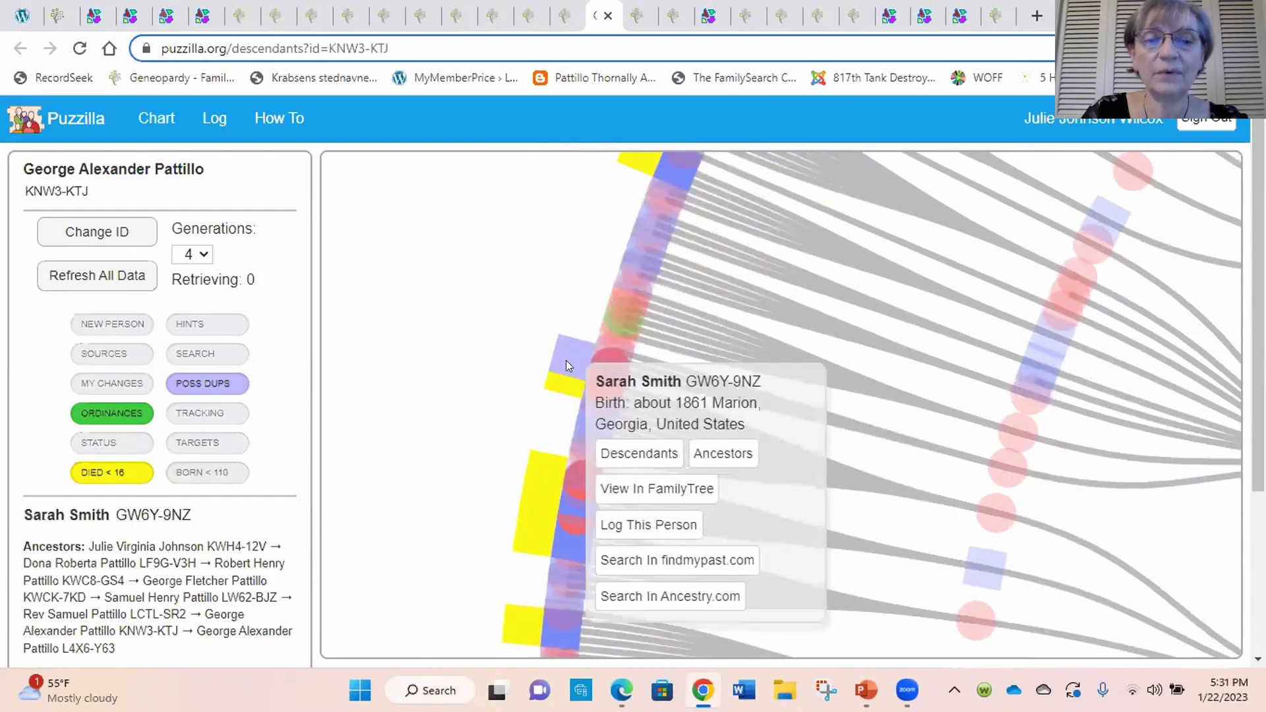
mouse_move(554, 363)
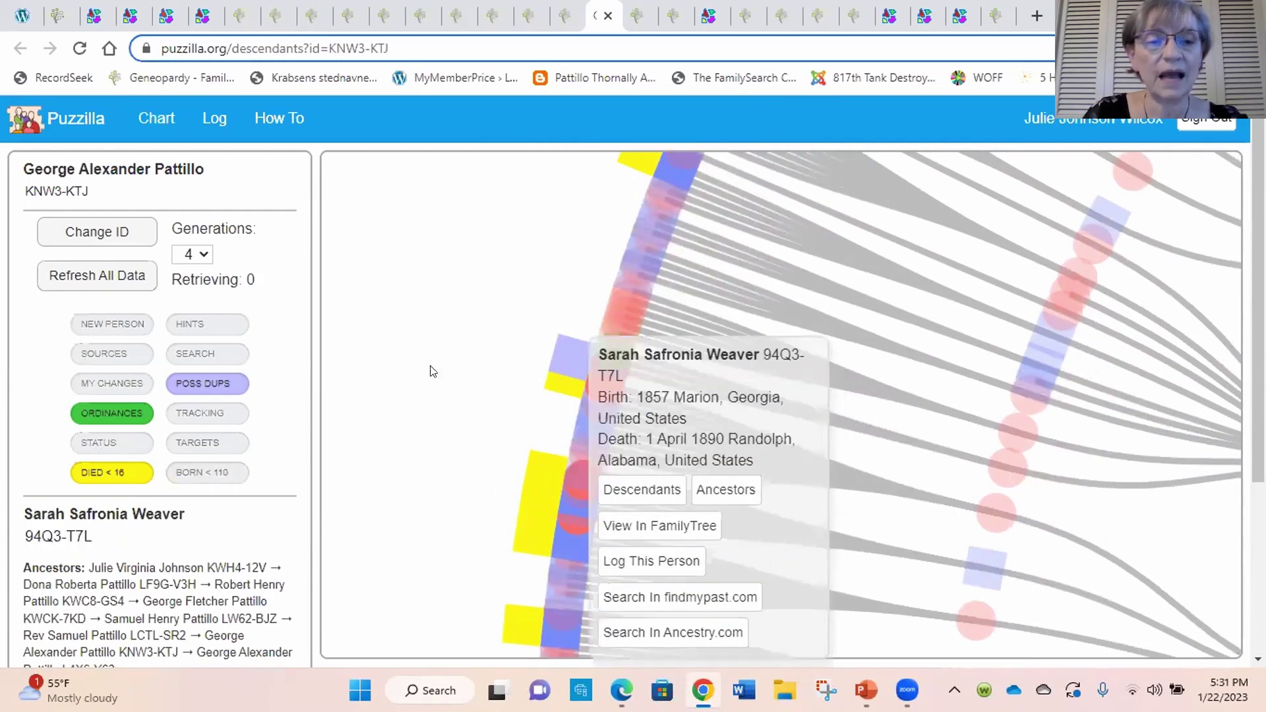
scroll(402, 400, down, 3)
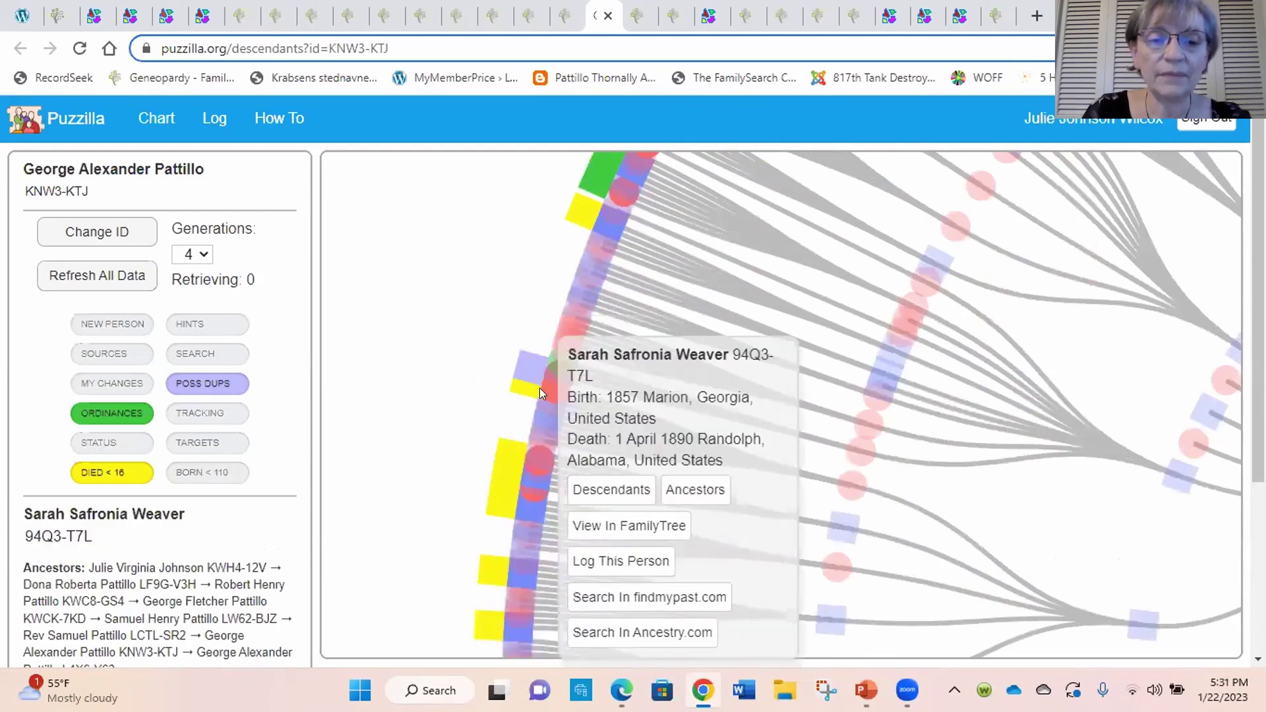
click(541, 393)
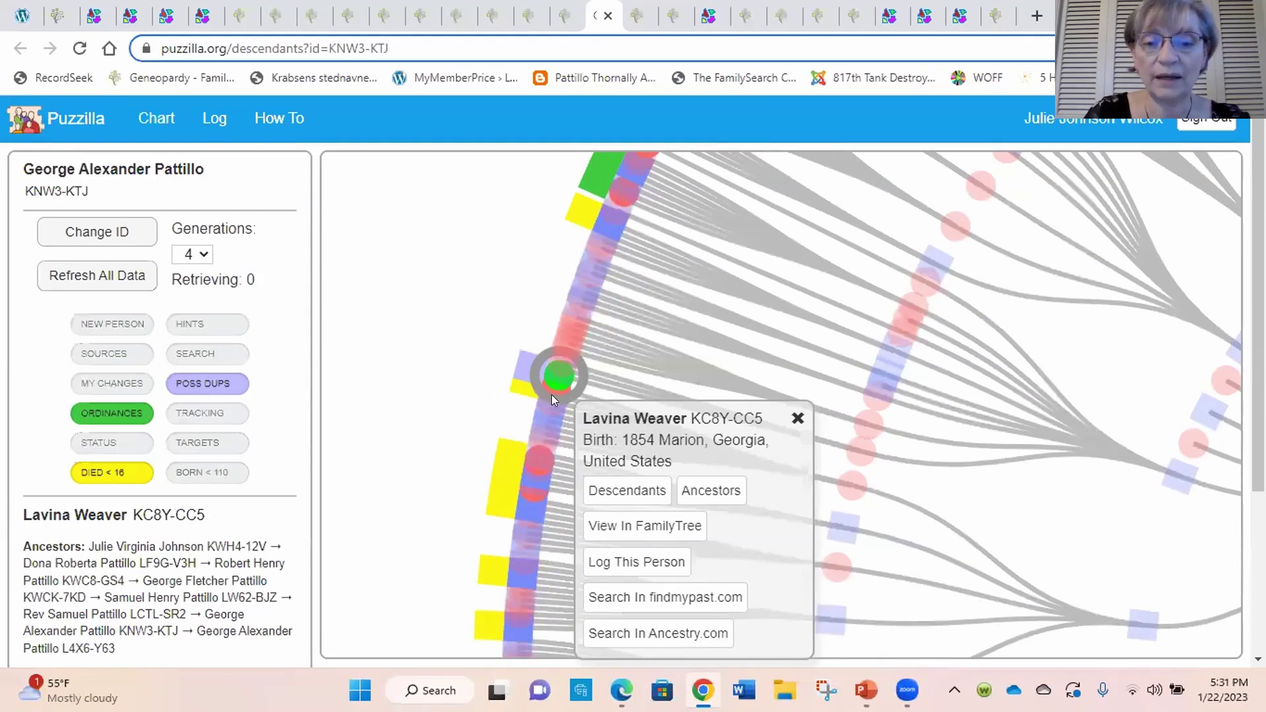
click(659, 526)
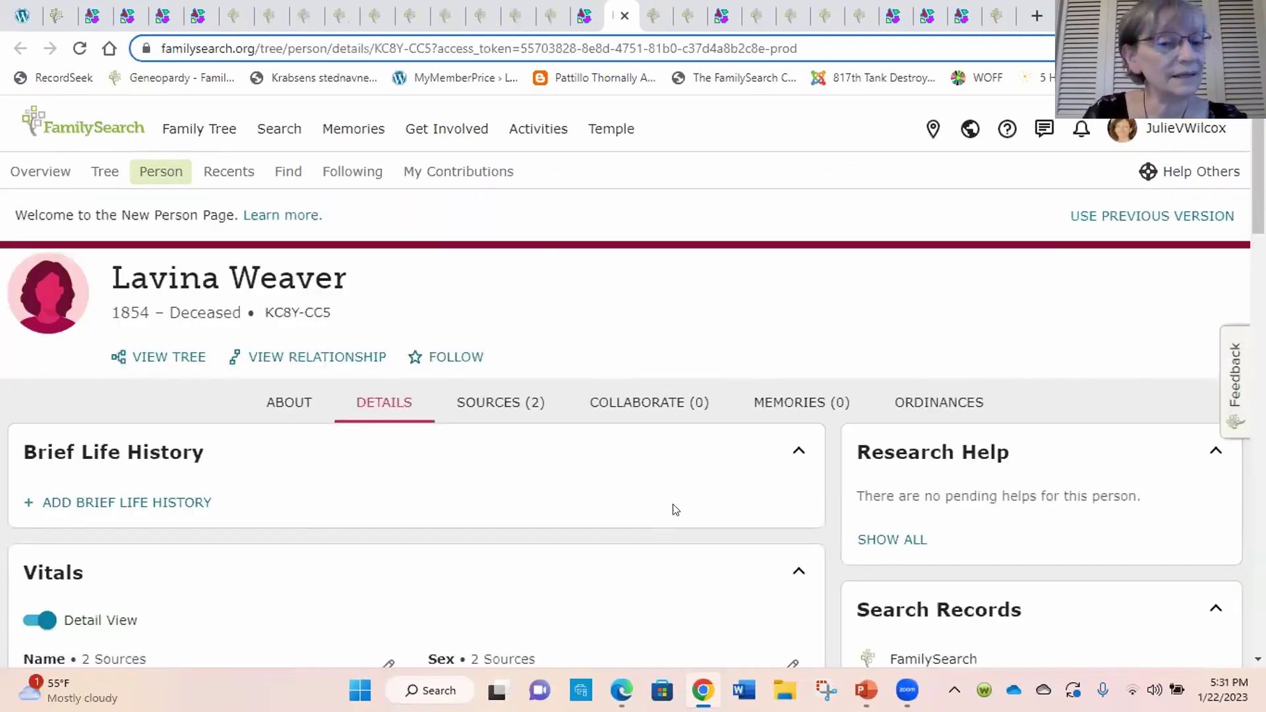
Review the person's vitals and research help on FamilySearch, comparing the record with its markers in the Puzzilla chart
scroll(661, 484, down, 2)
scroll(662, 482, down, 4)
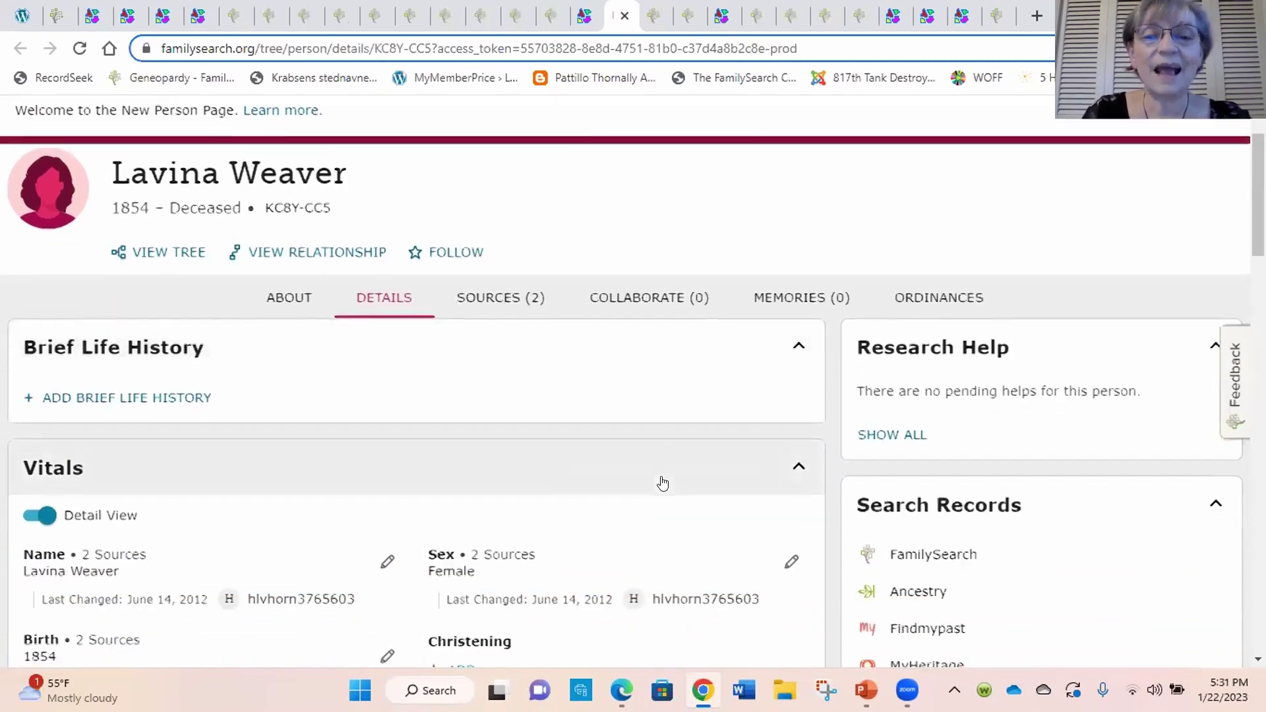
click(585, 14)
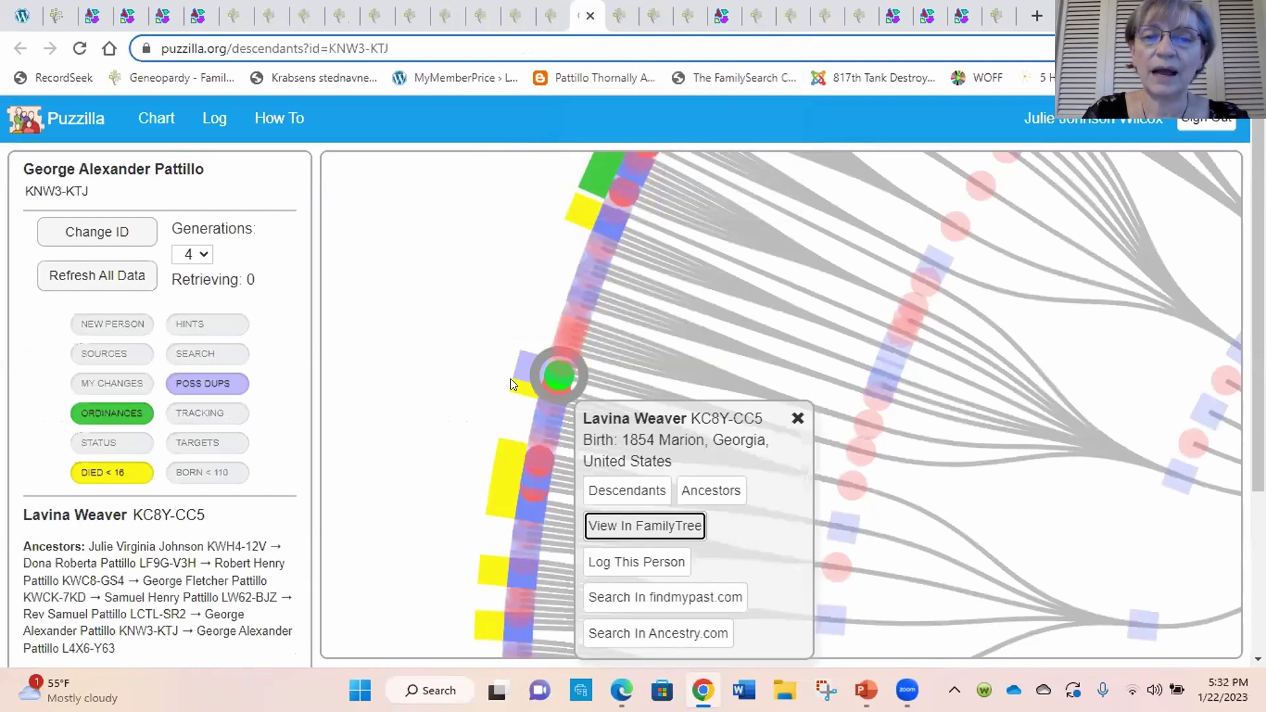
click(624, 17)
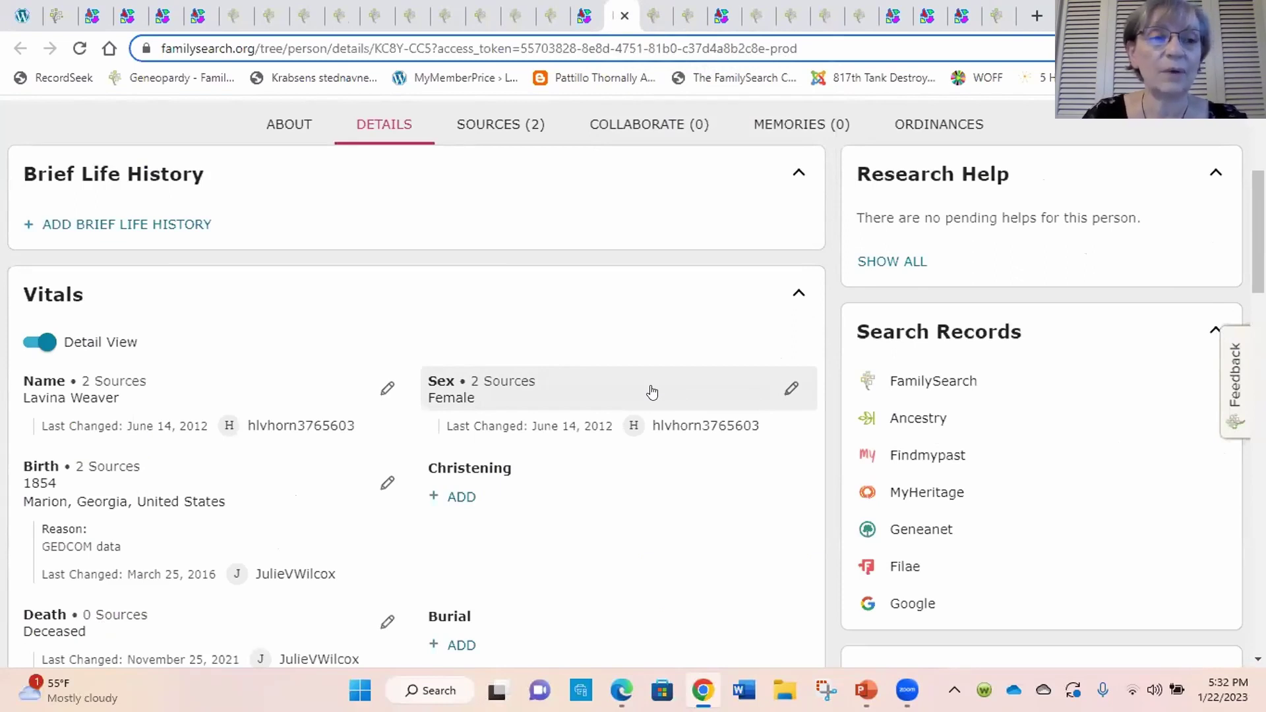
scroll(652, 391, up, 3)
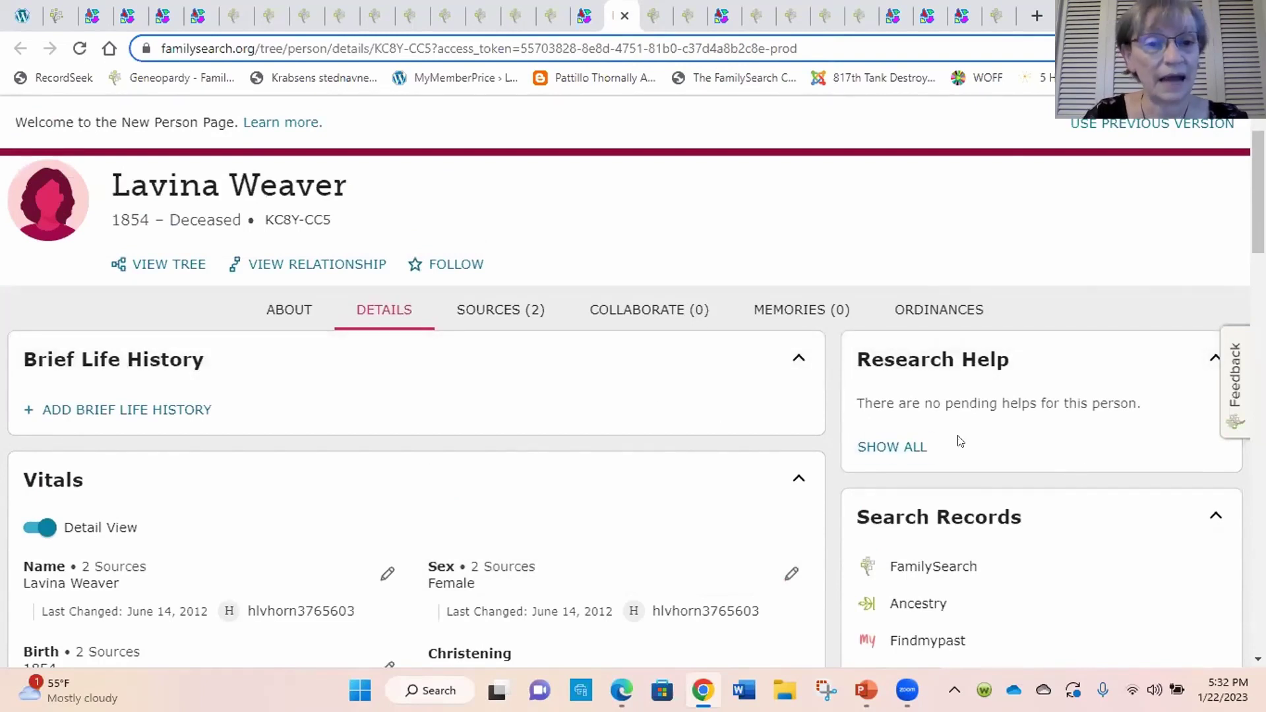
Check the person's events and family members, and run Find Similar People for this record
scroll(870, 426, down, 10)
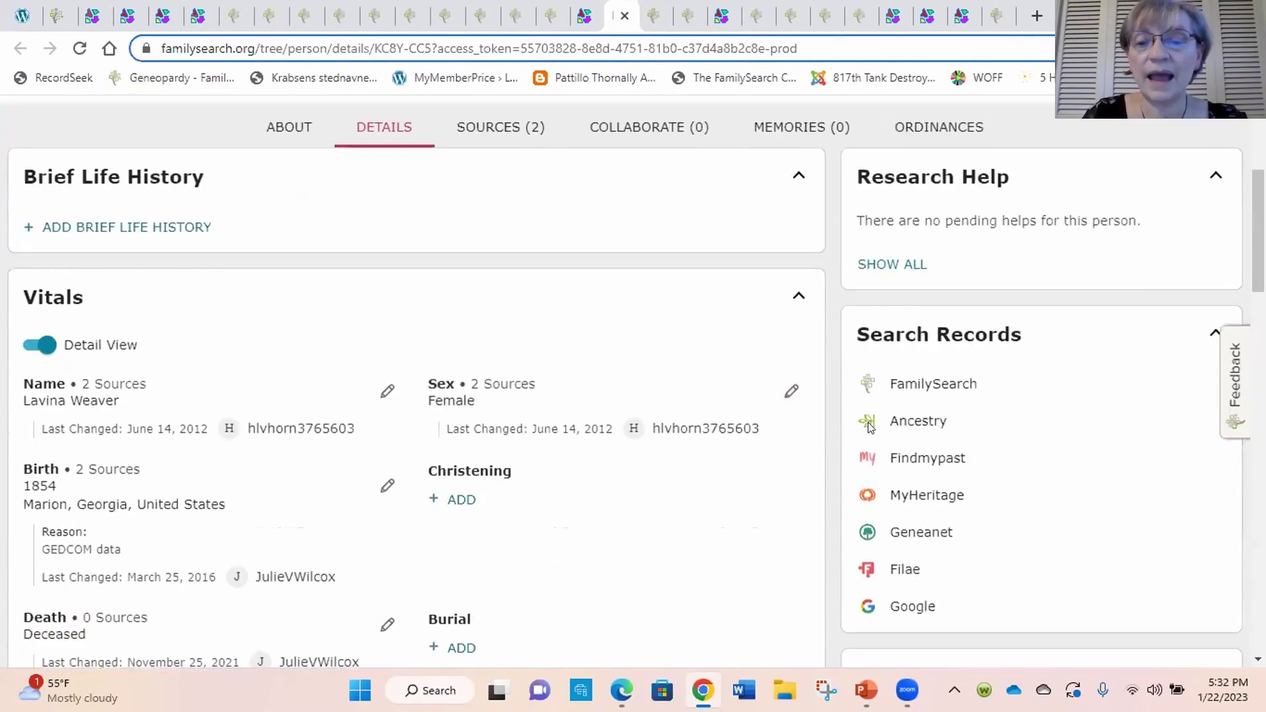
scroll(870, 427, down, 6)
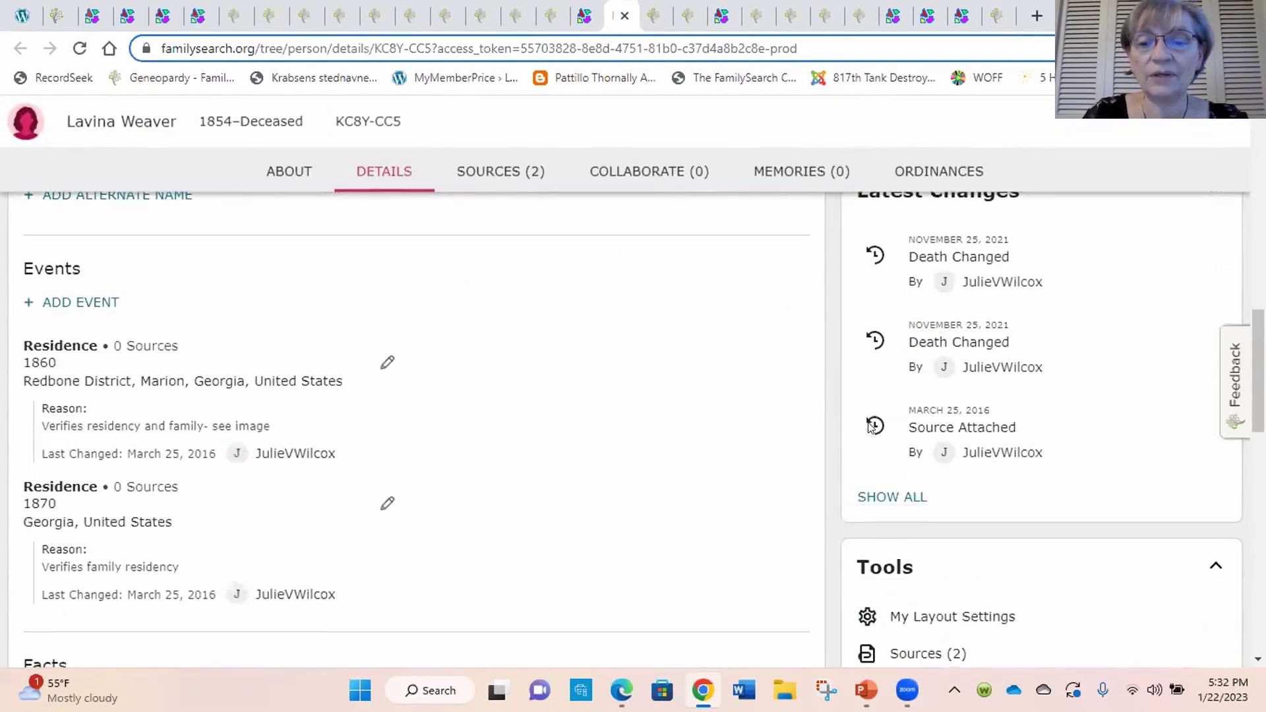
scroll(831, 423, down, 3)
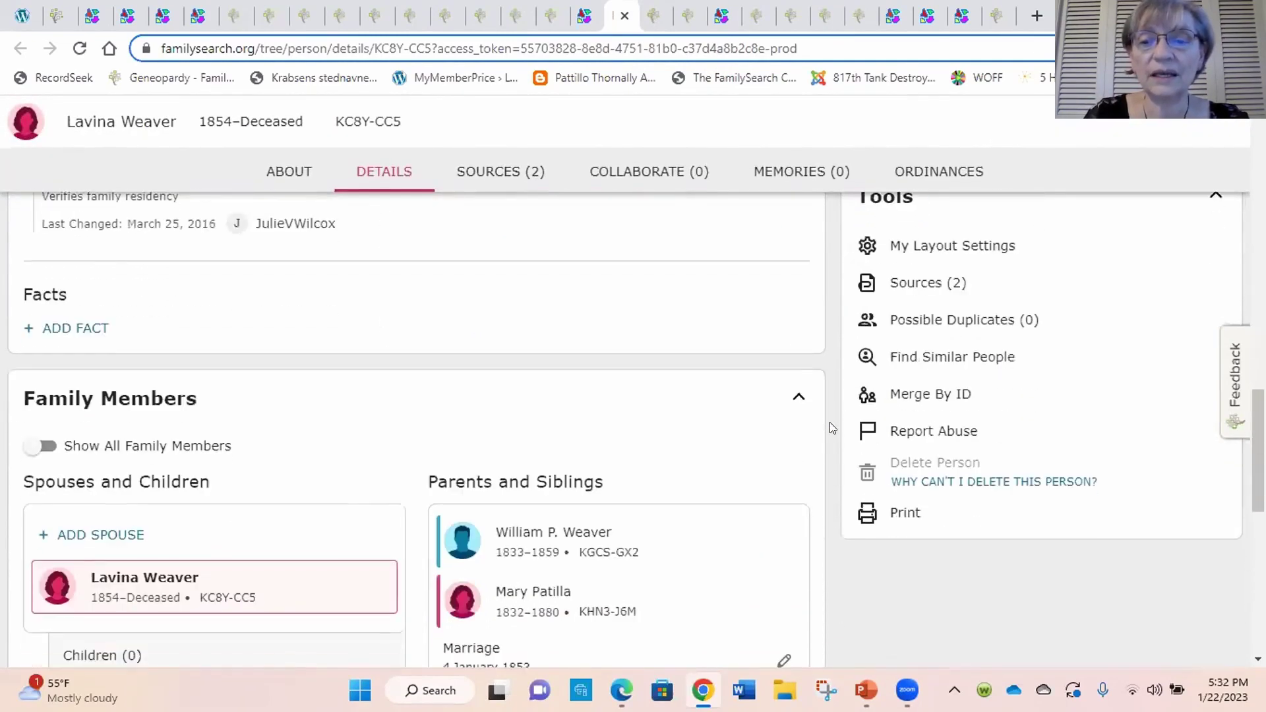
click(958, 355)
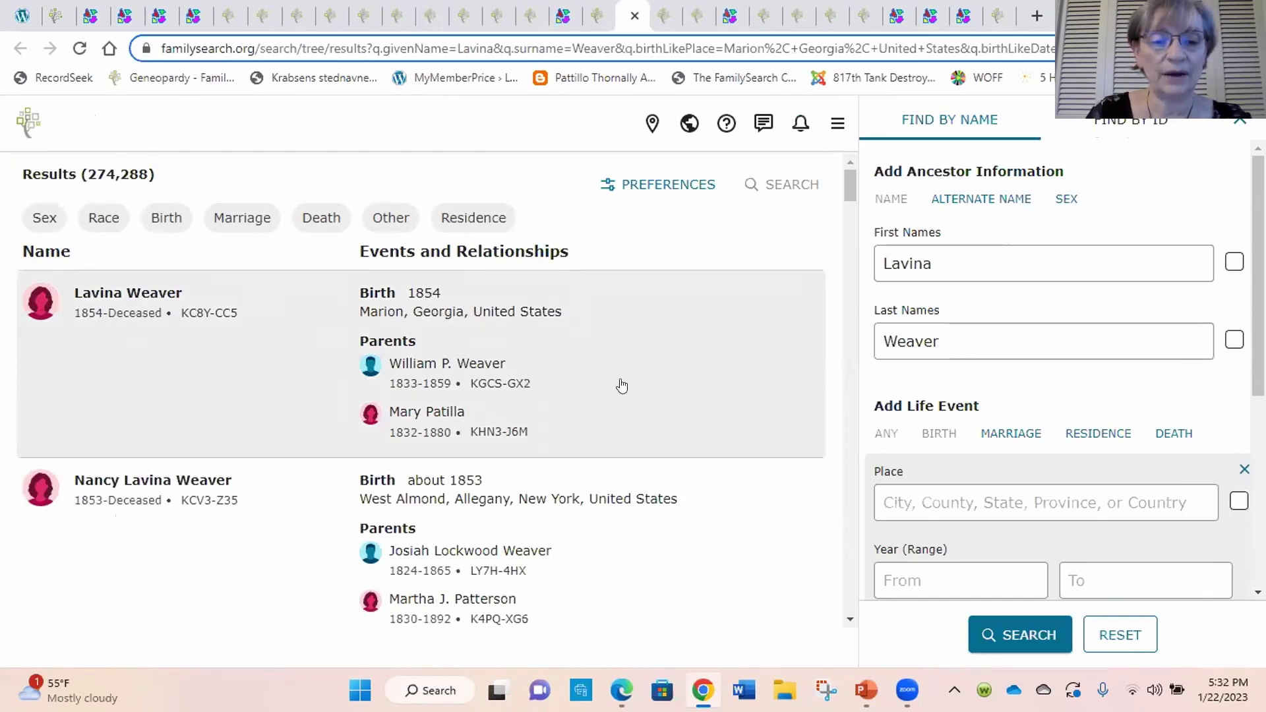
Look through the similar people results, comparing birth places, parents and spouses for a possible duplicate of this person
scroll(706, 391, down, 3)
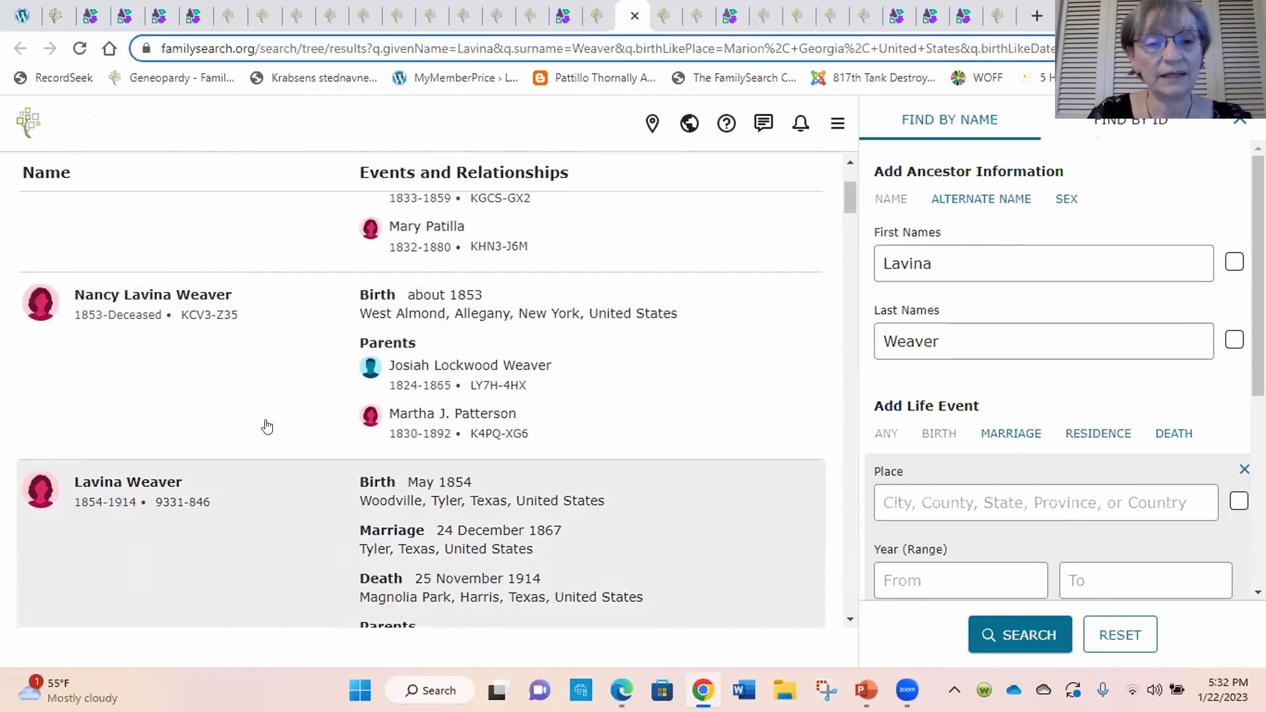
scroll(676, 399, down, 1)
scroll(676, 399, down, 5)
scroll(677, 407, down, 4)
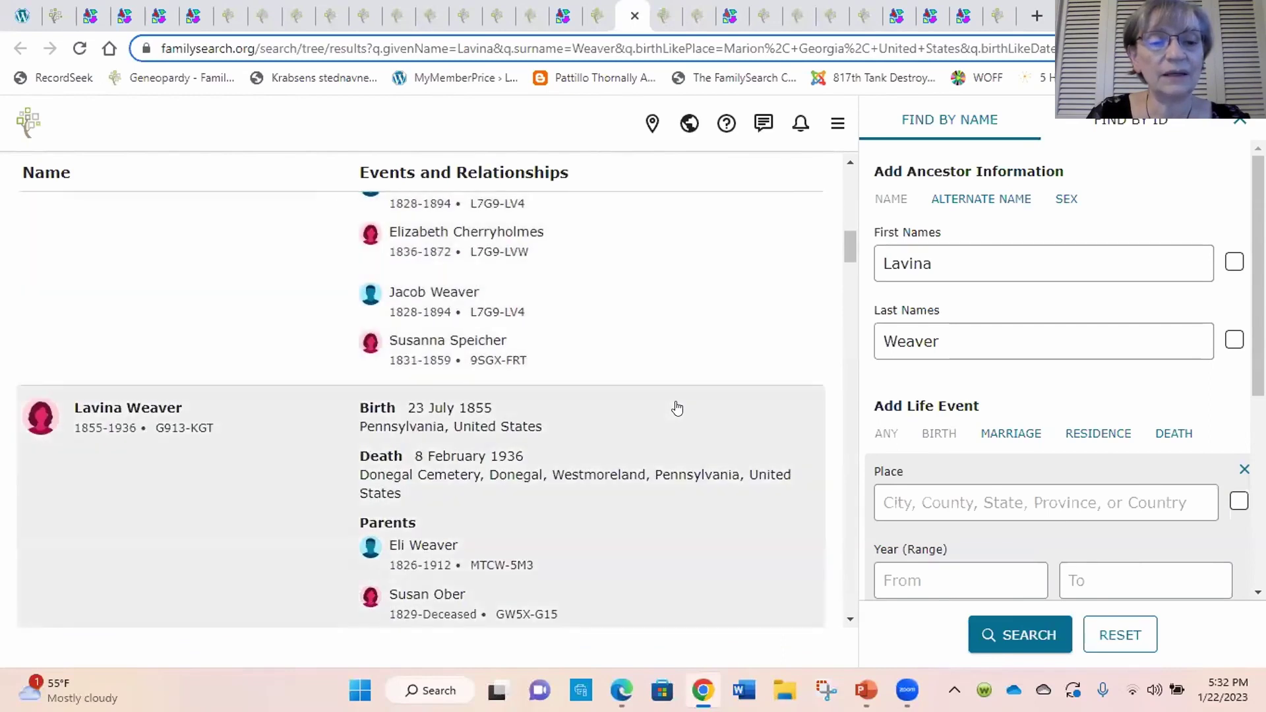
scroll(677, 409, down, 1)
scroll(678, 409, down, 5)
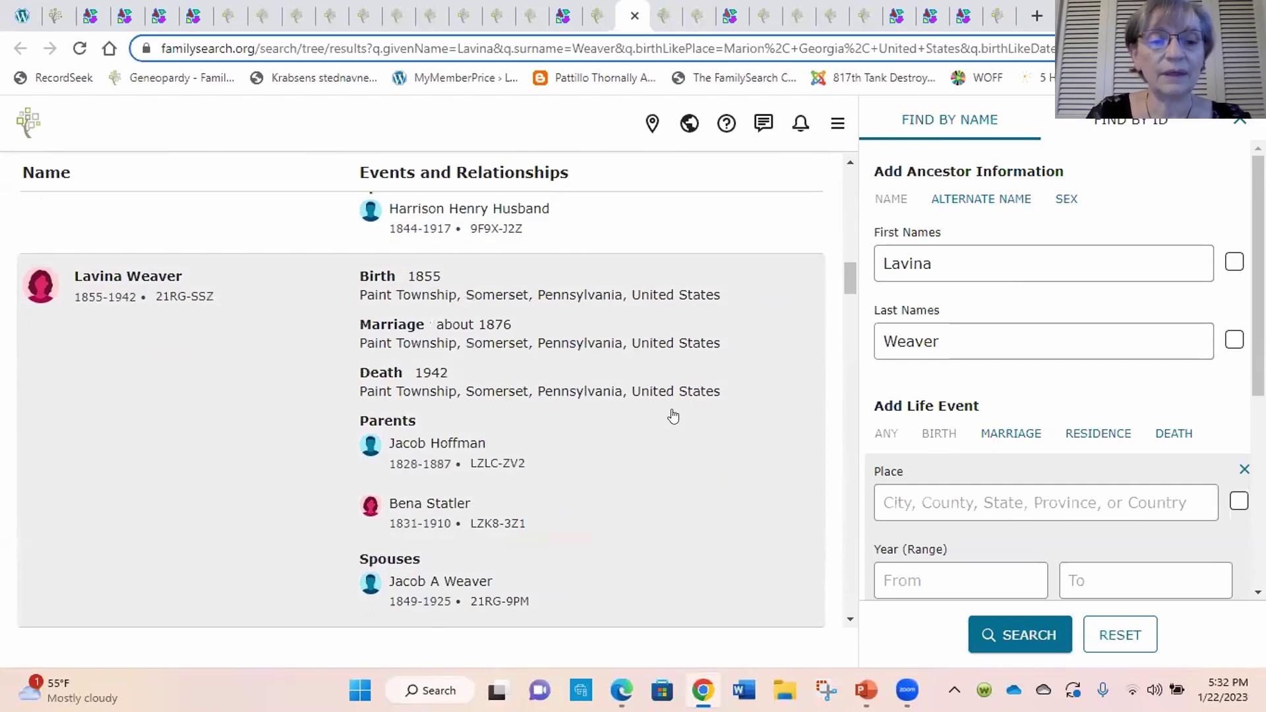
scroll(673, 415, down, 3)
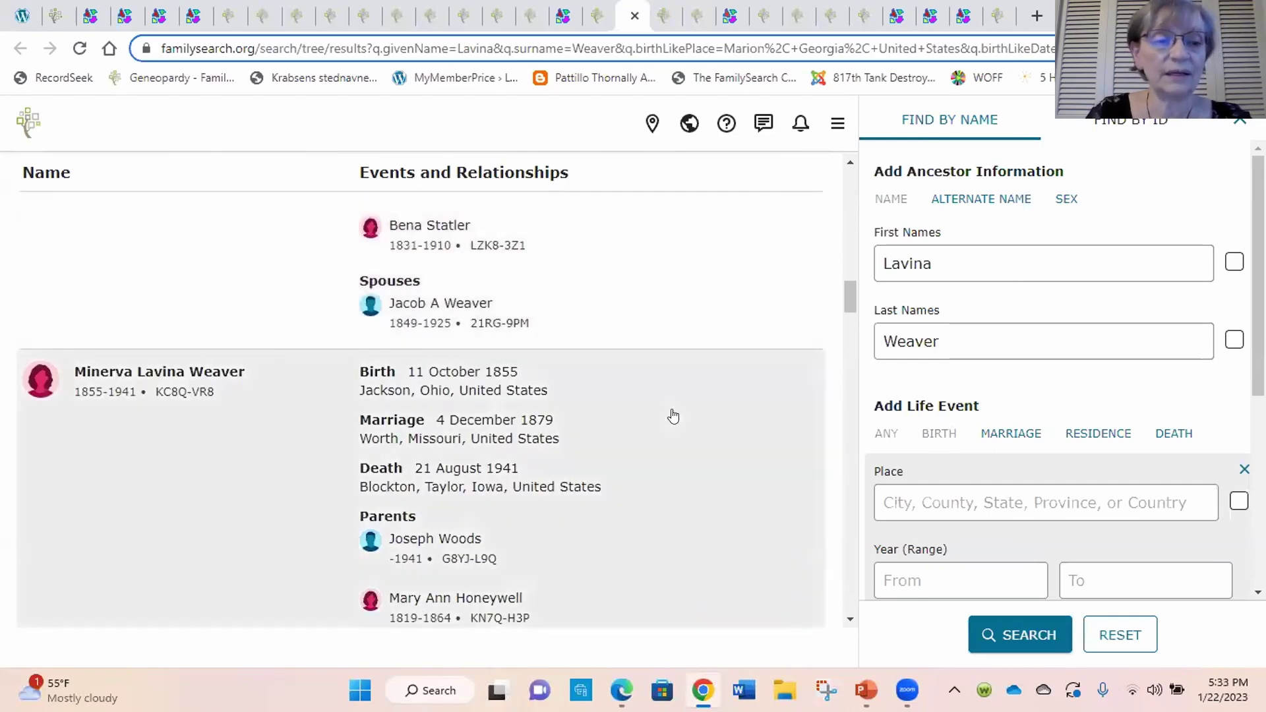
scroll(672, 416, down, 5)
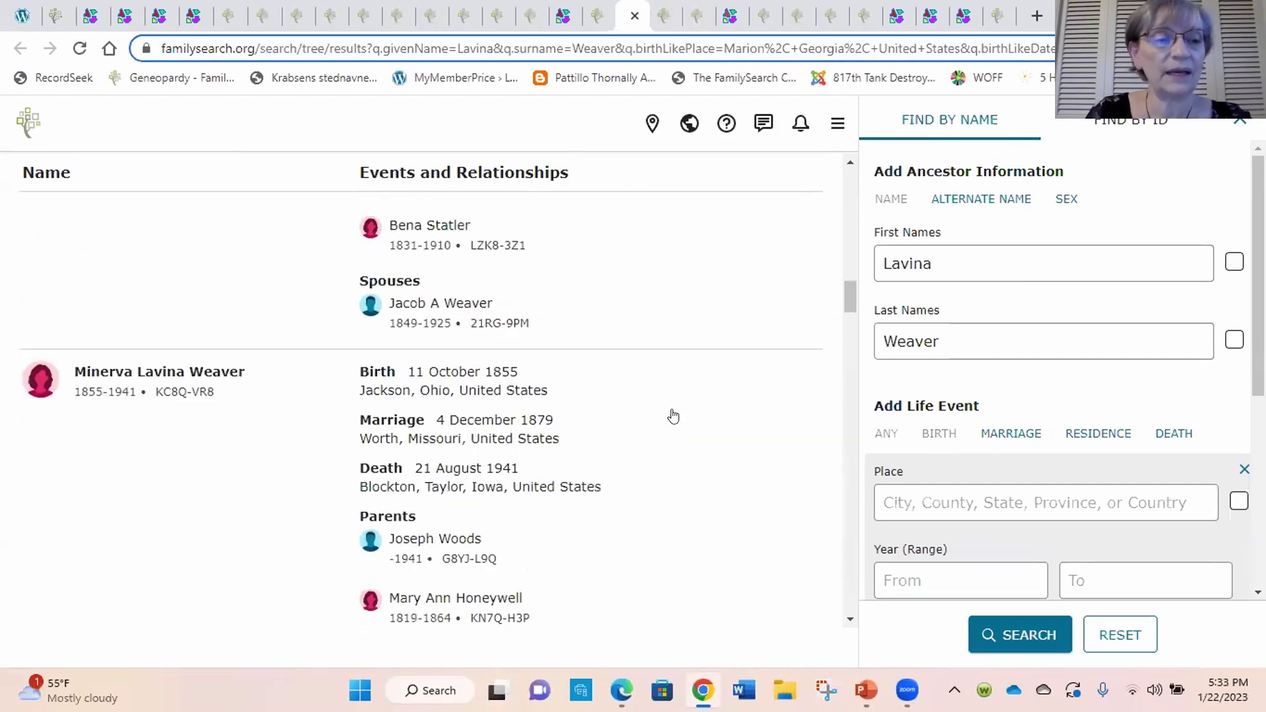
scroll(673, 415, up, 5)
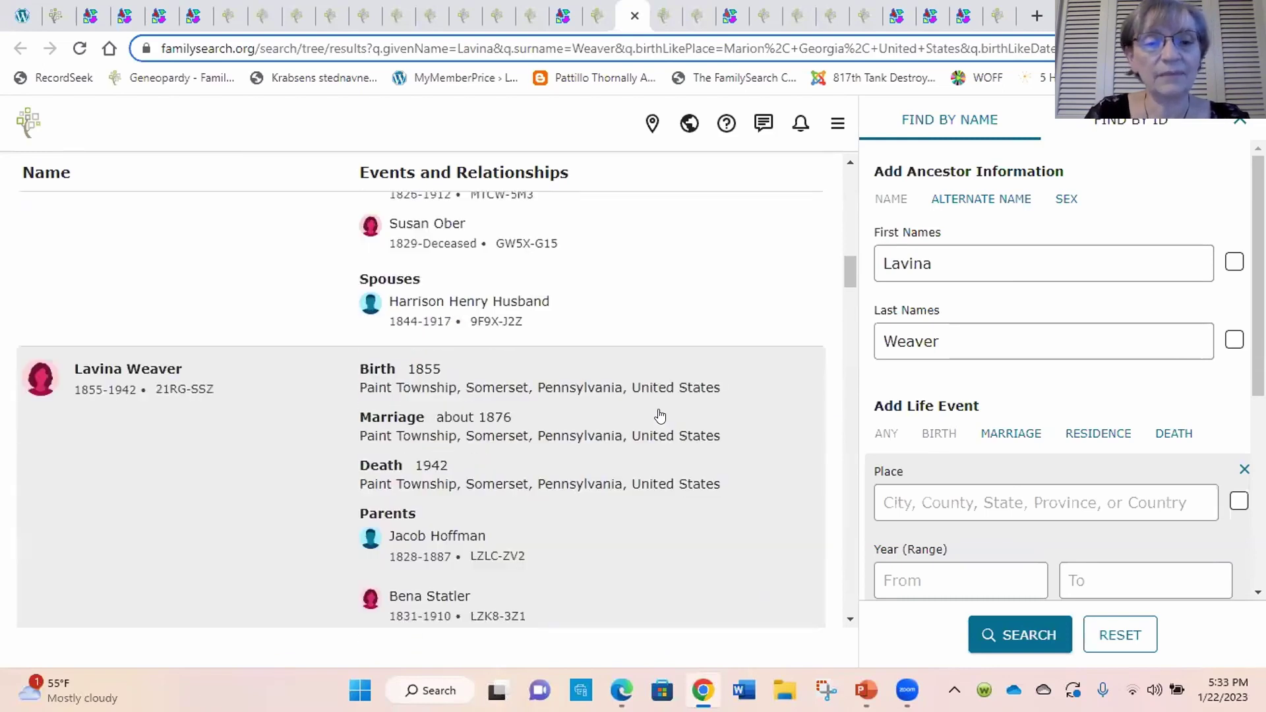
scroll(660, 415, up, 5)
scroll(658, 416, down, 1)
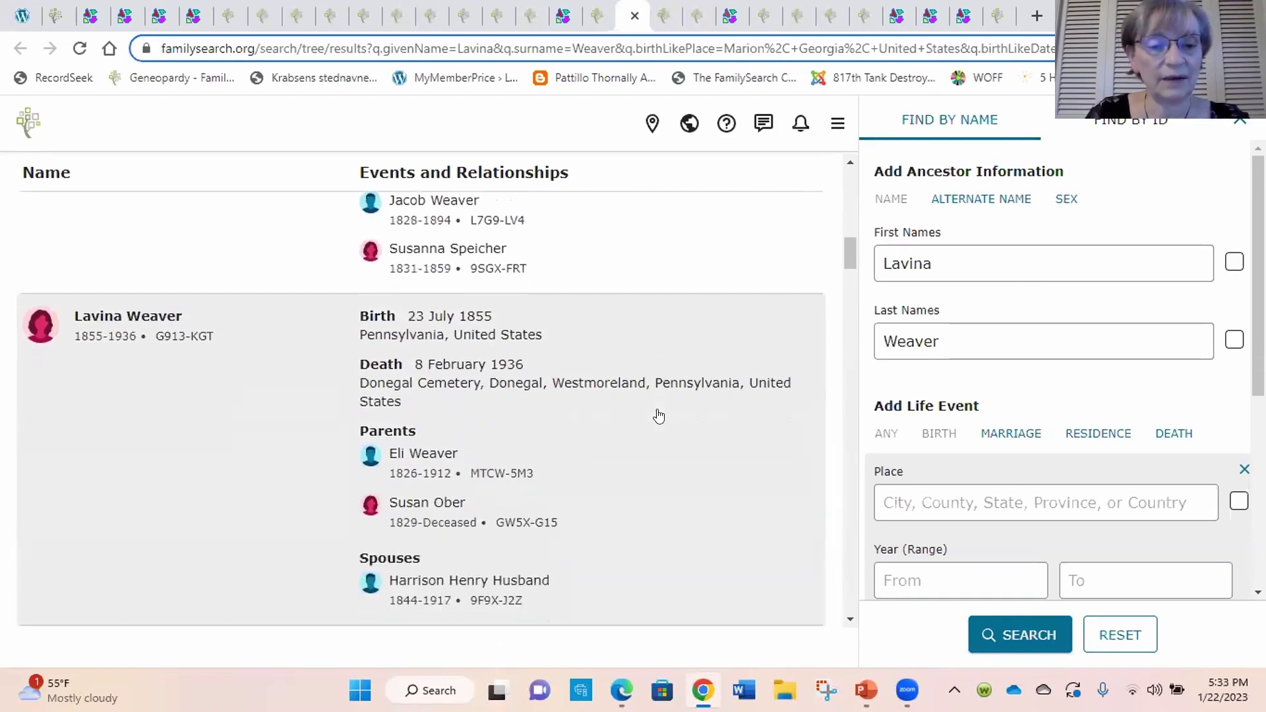
scroll(658, 416, up, 2)
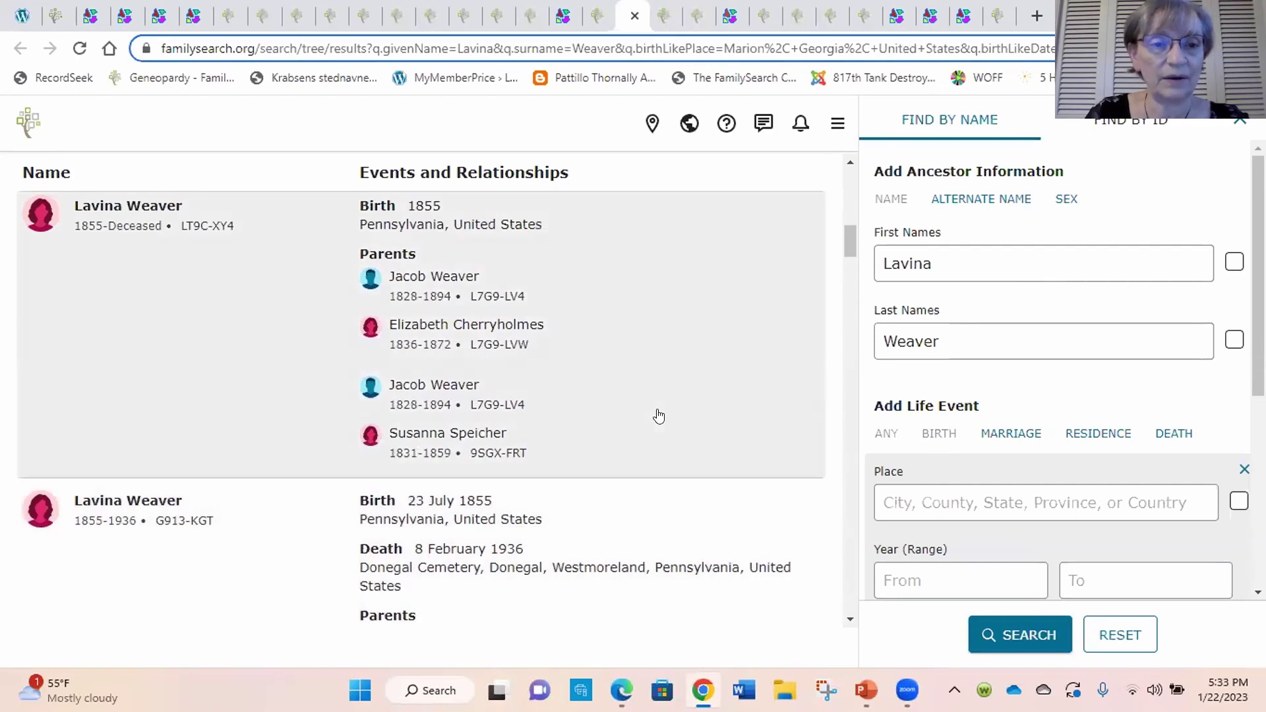
scroll(658, 416, up, 1)
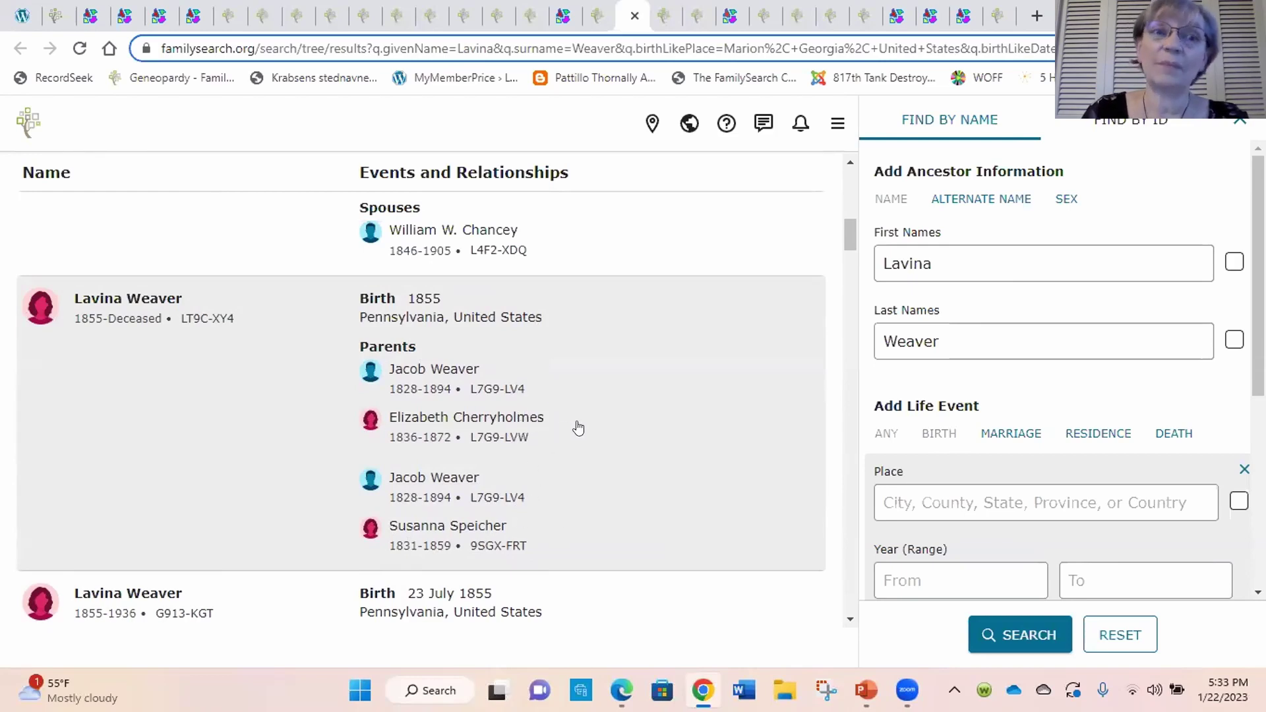
scroll(579, 427, up, 7)
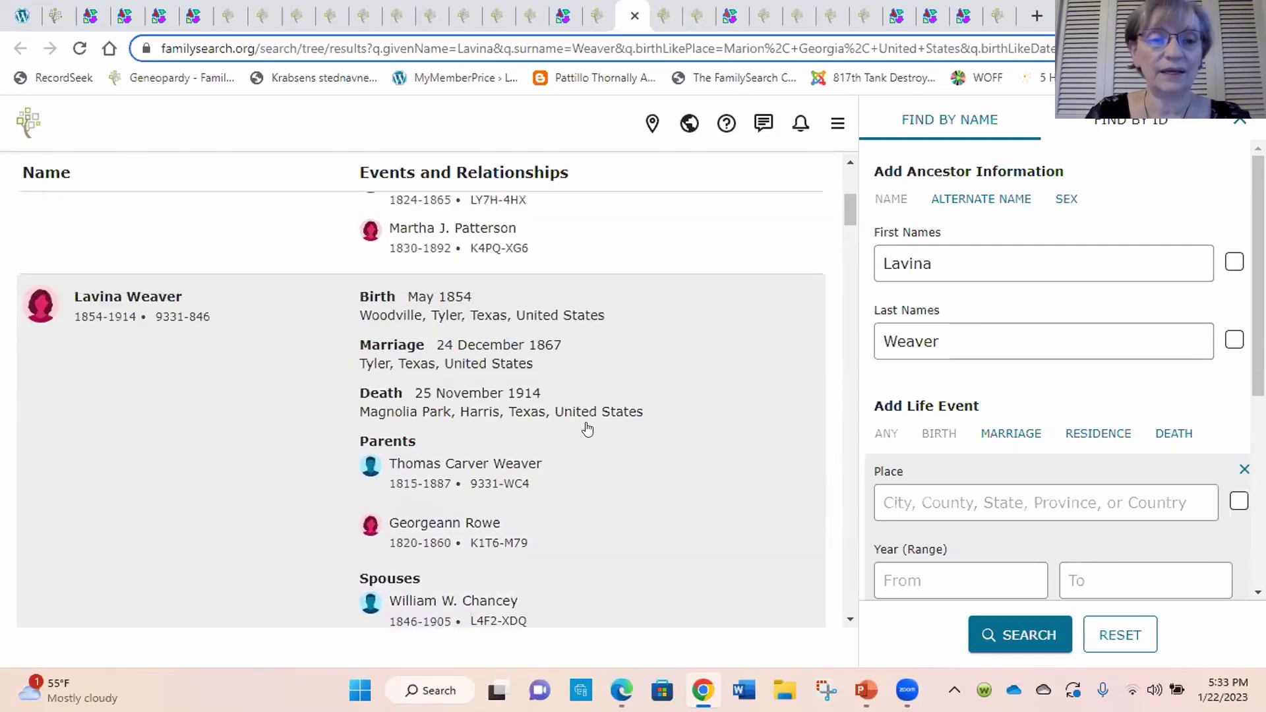
scroll(647, 459, up, 5)
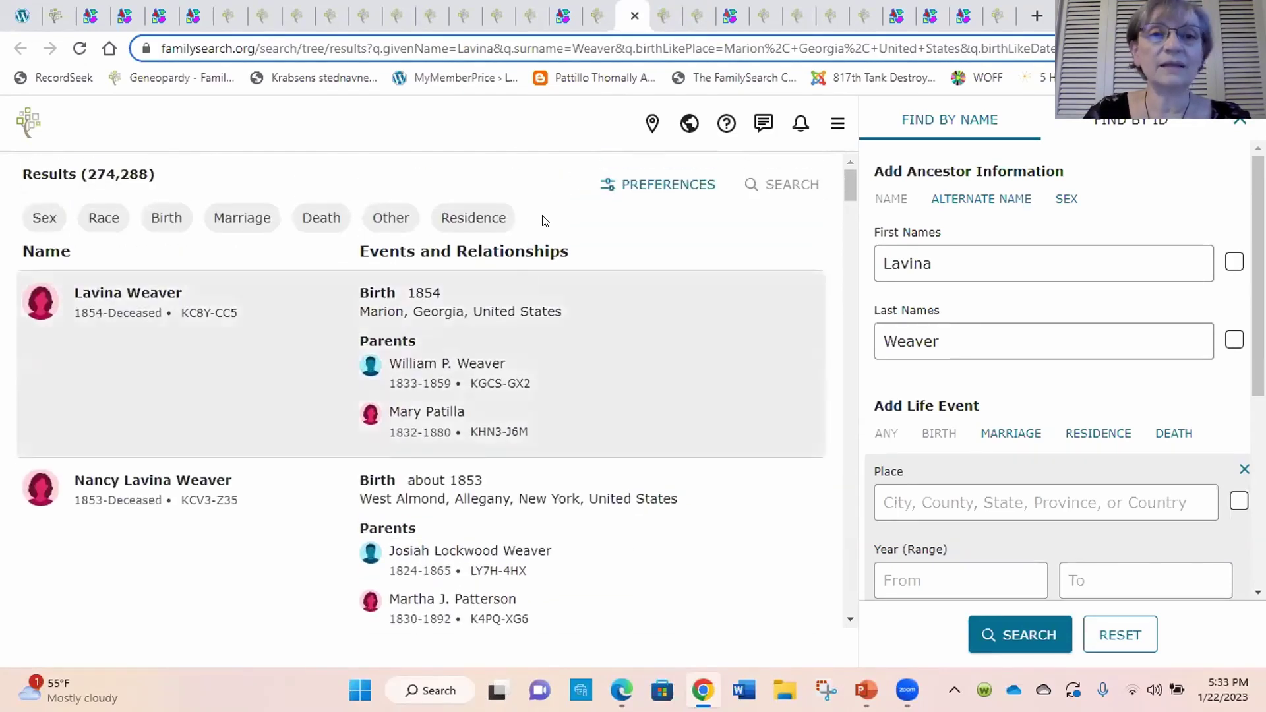
Return to the Puzzilla descendants chart and close the selected person's details pop-up
mouse_move(566, 17)
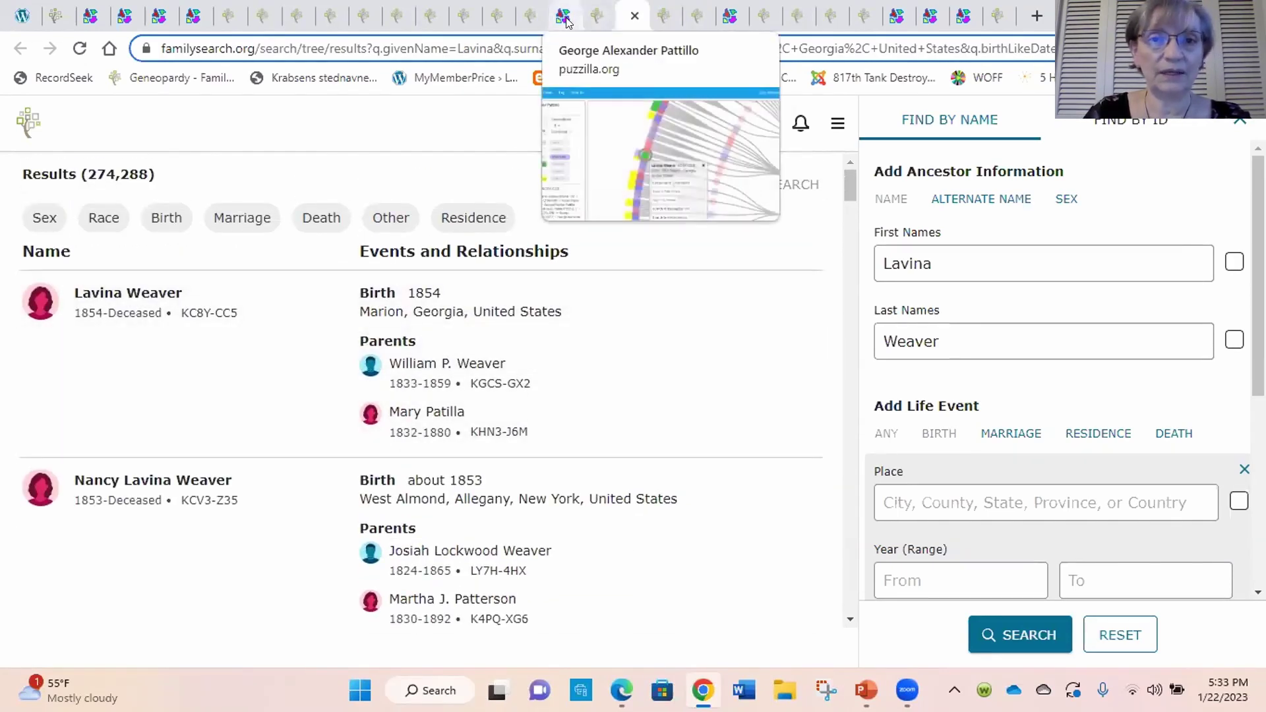
click(566, 20)
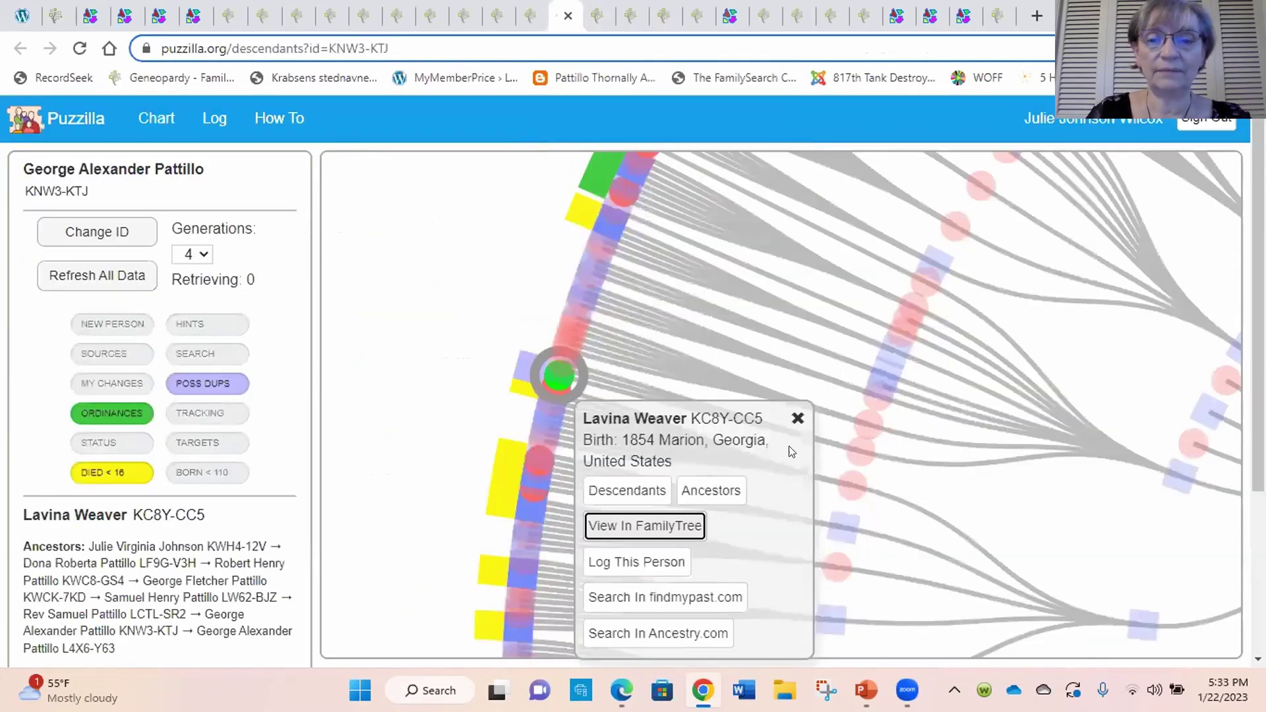
click(797, 419)
Find a relative with a possible-duplicates marker on the descendants chart's outer ring and display that person's details
scroll(467, 405, down, 3)
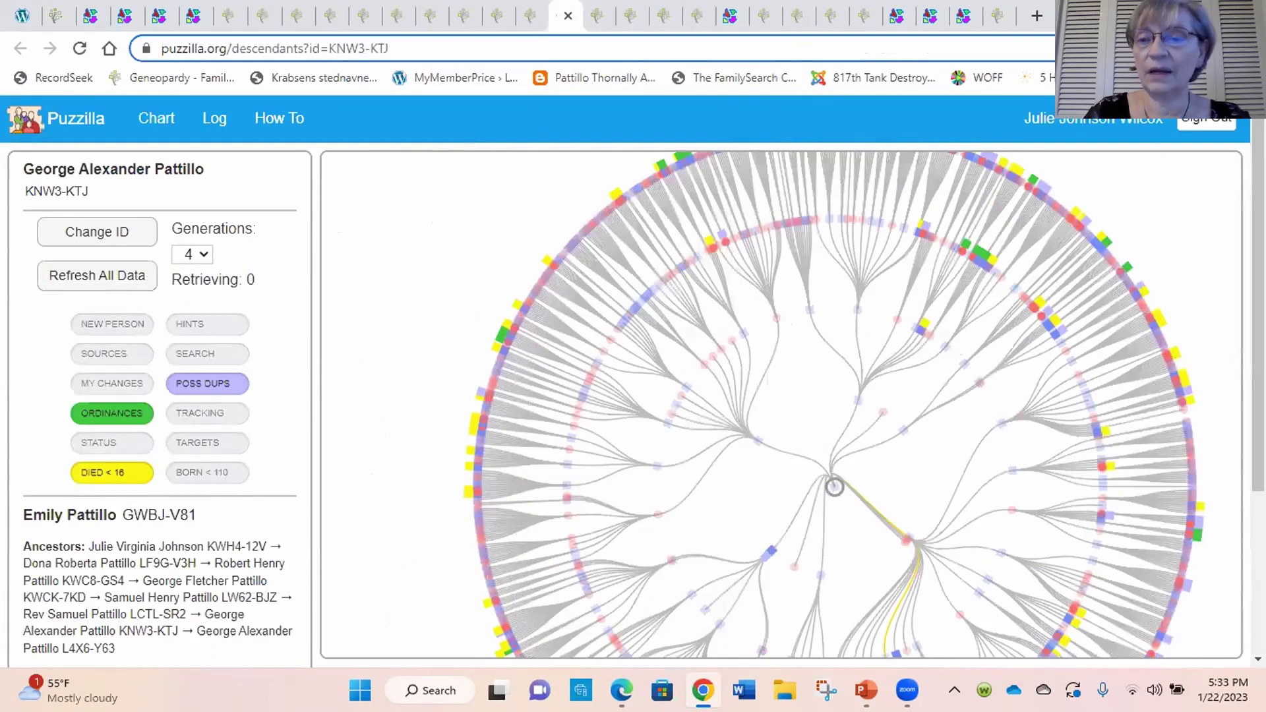
scroll(931, 326, up, 5)
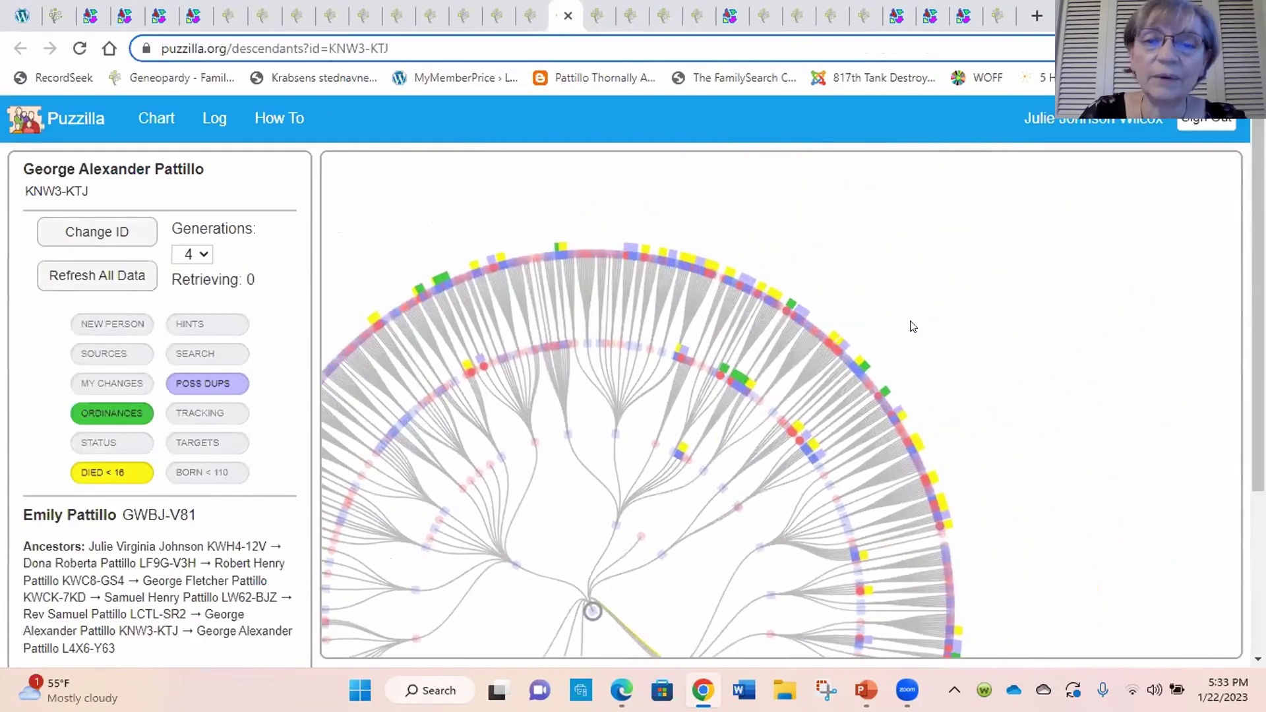
scroll(913, 323, up, 1)
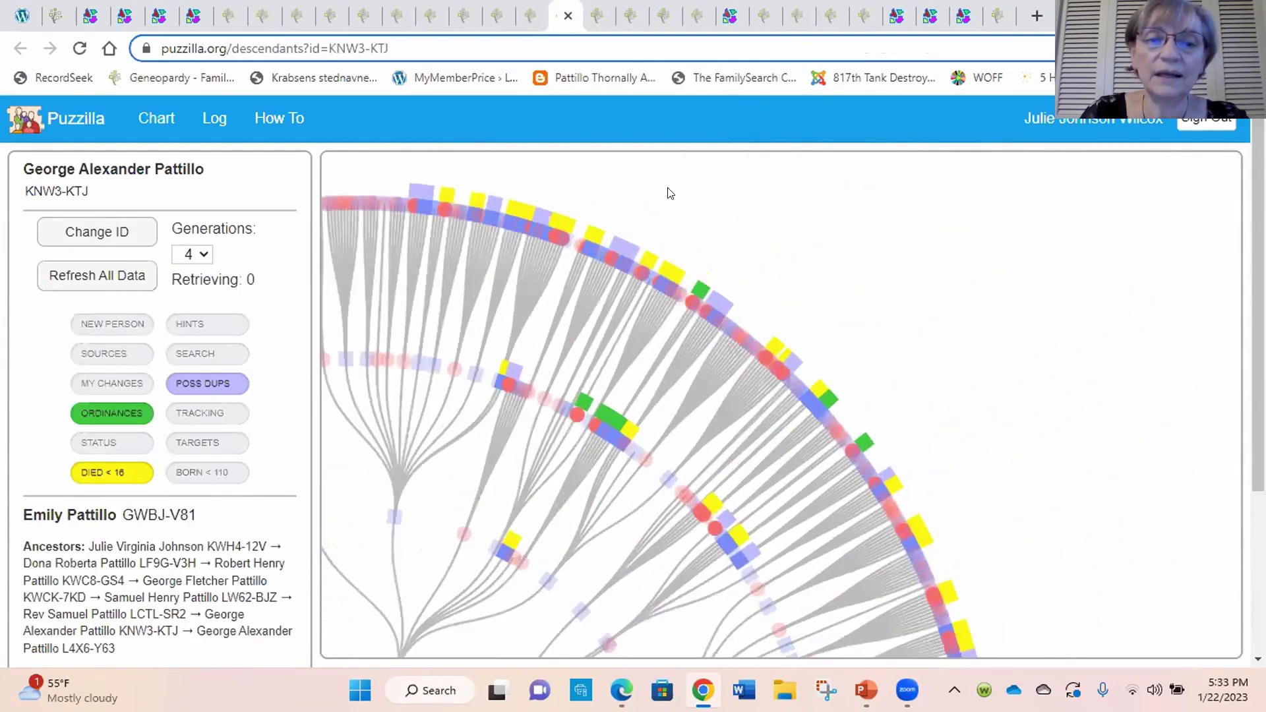
scroll(752, 263, up, 2)
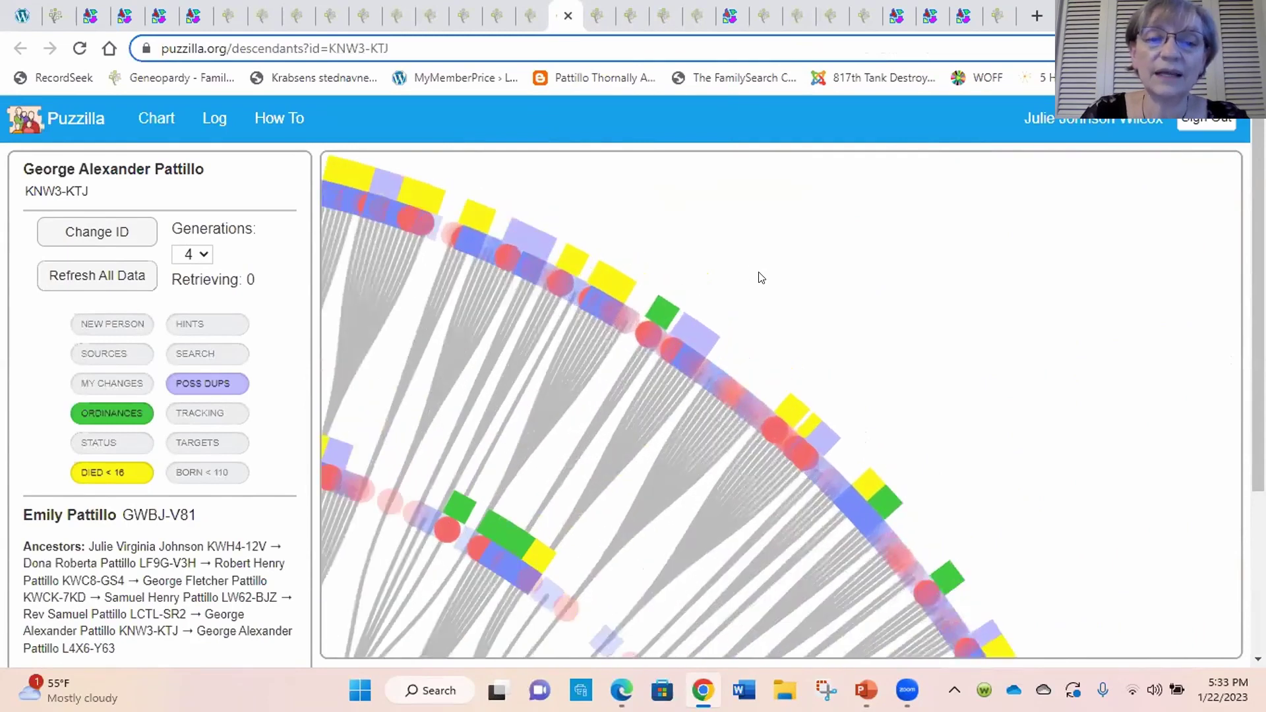
scroll(802, 291, down, 3)
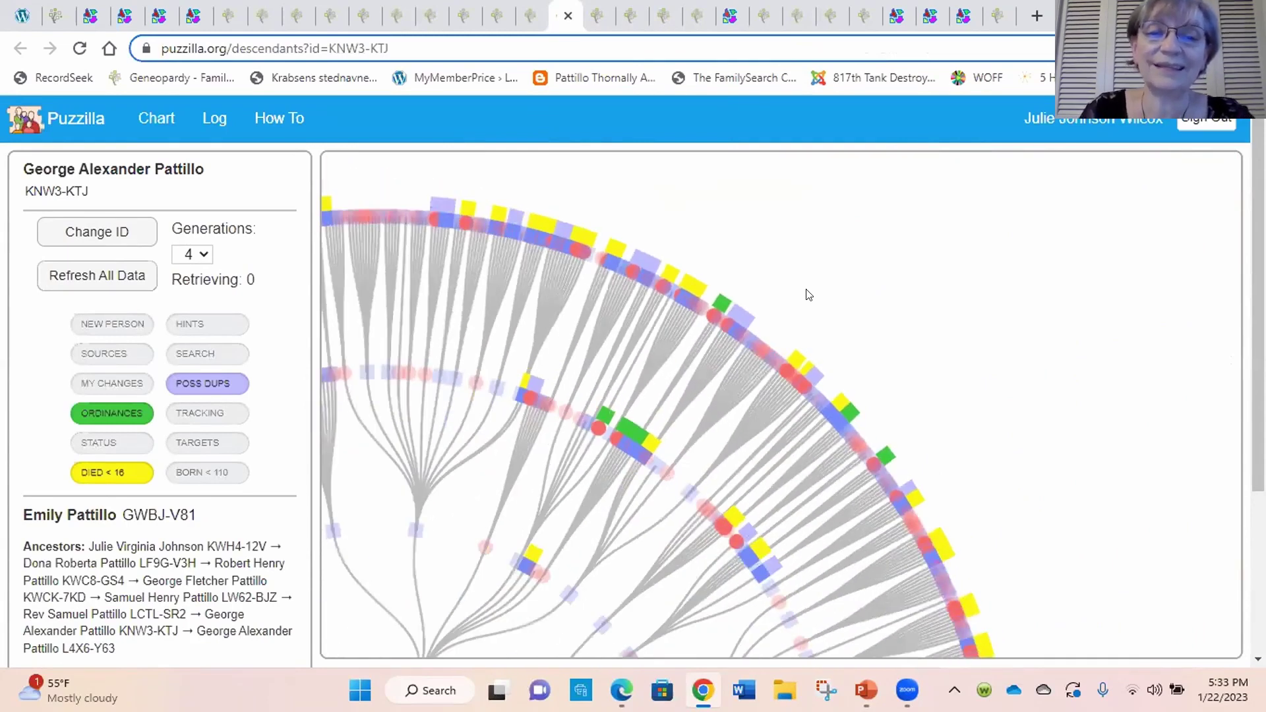
scroll(810, 295, up, 2)
scroll(809, 295, up, 2)
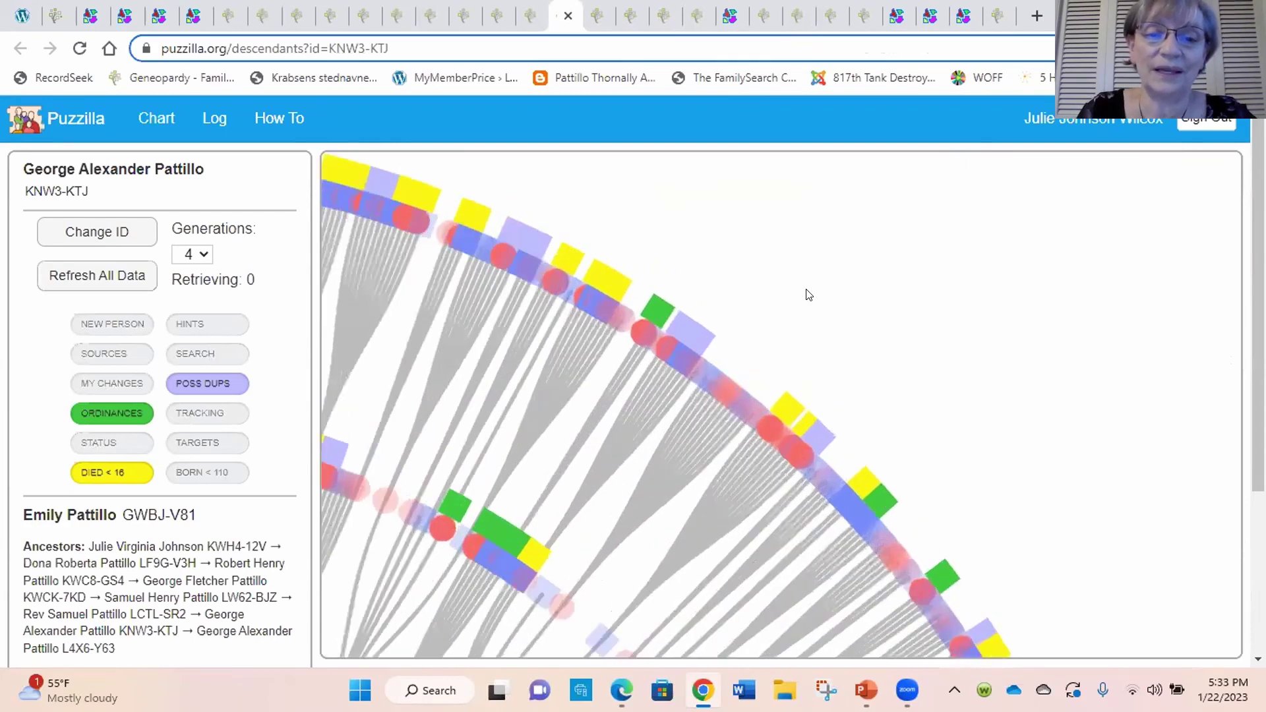
mouse_move(637, 356)
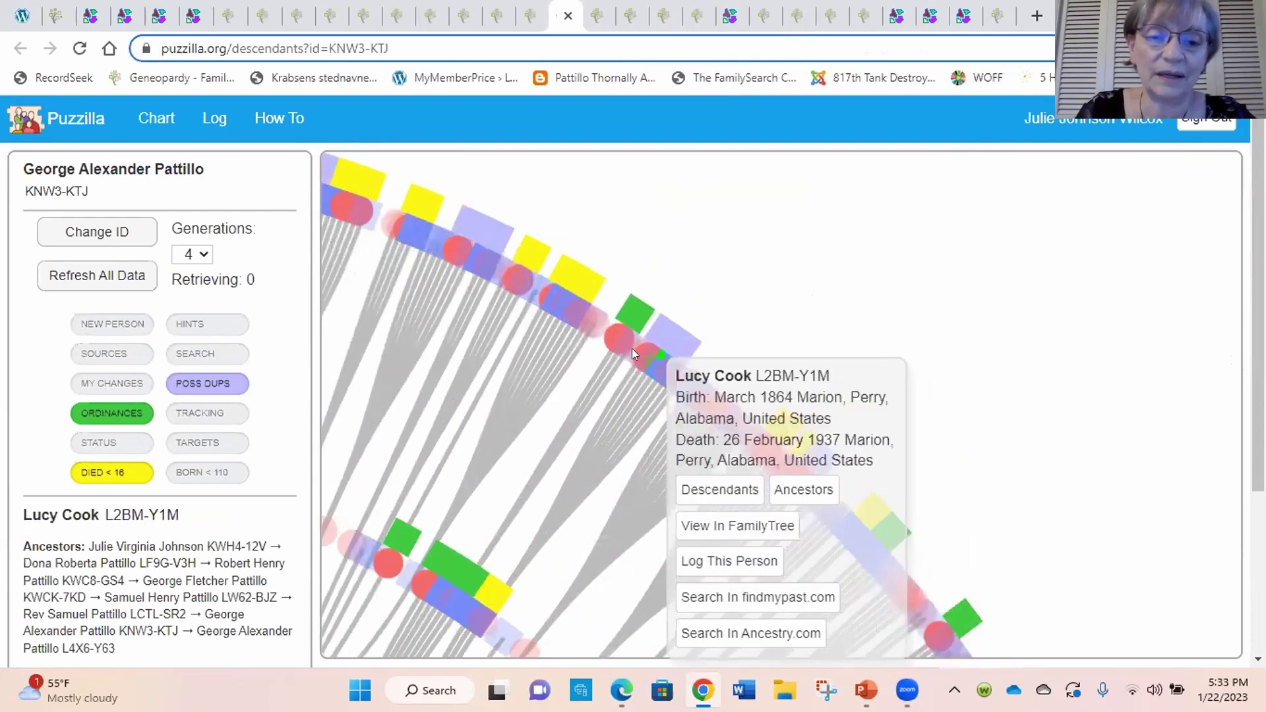
click(640, 358)
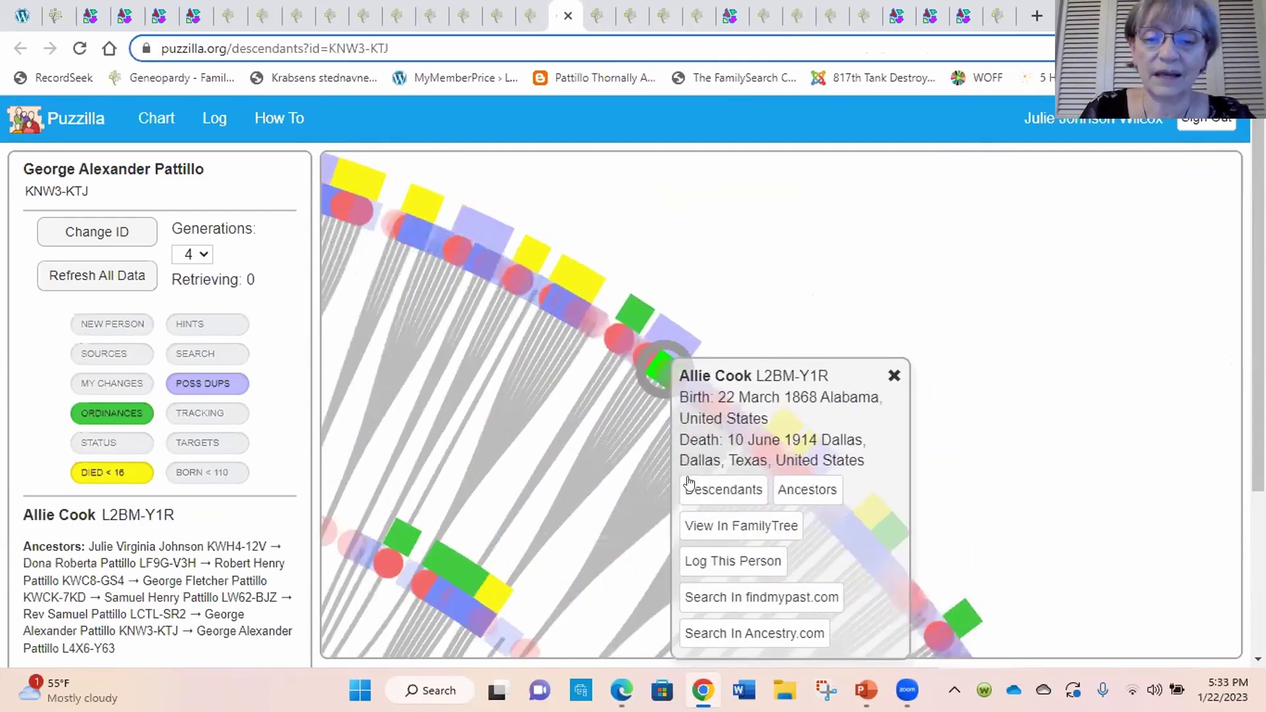
View this person in FamilyTree and check the Research Help section for a possible duplicate
click(725, 526)
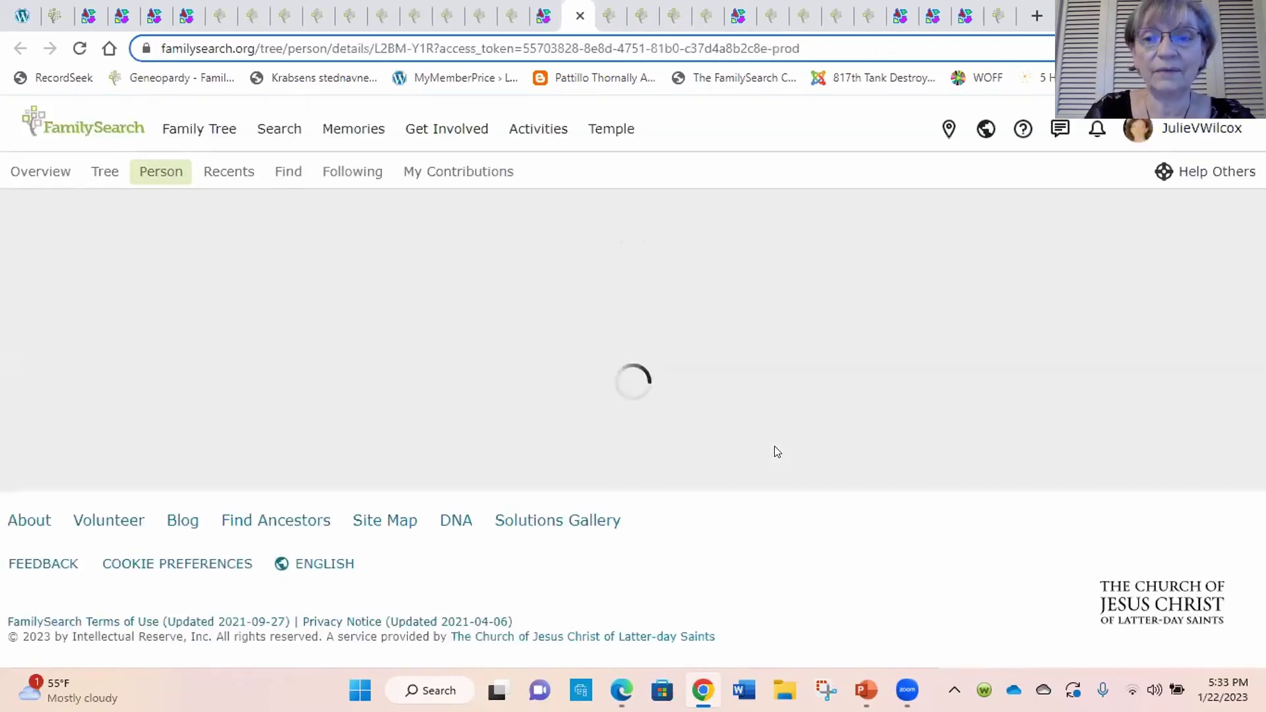
scroll(776, 452, down, 4)
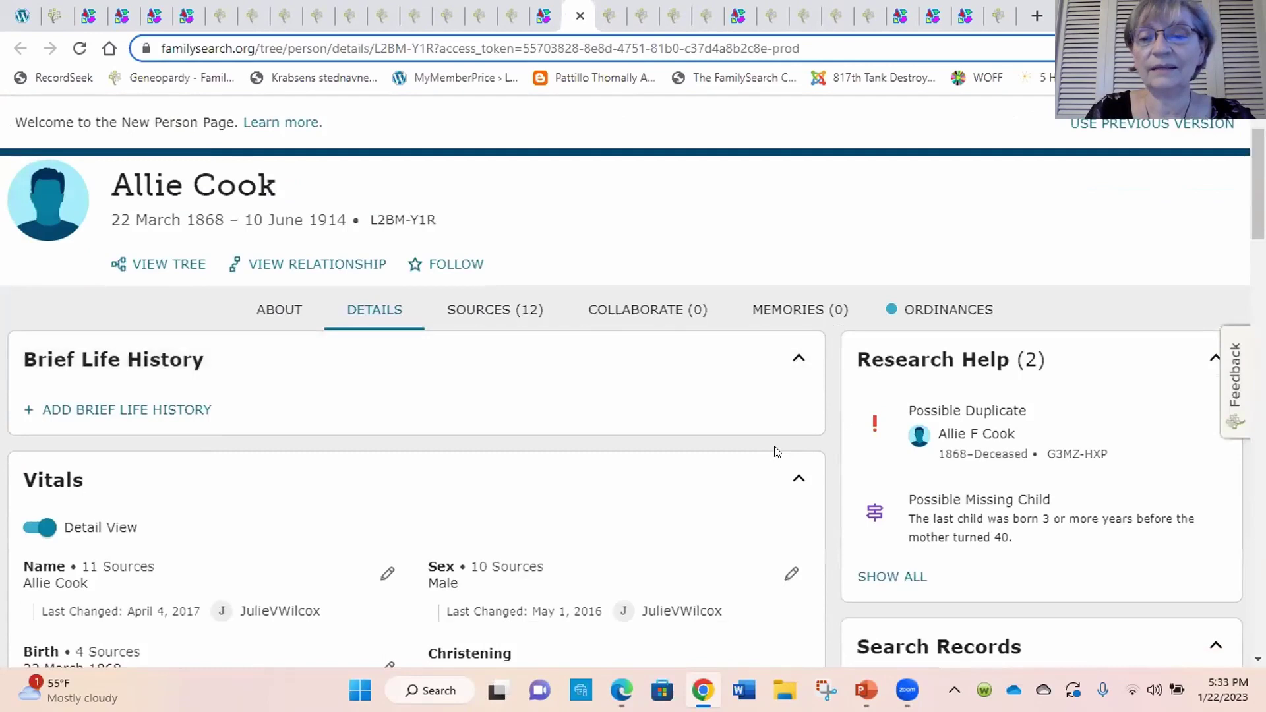
scroll(776, 452, up, 2)
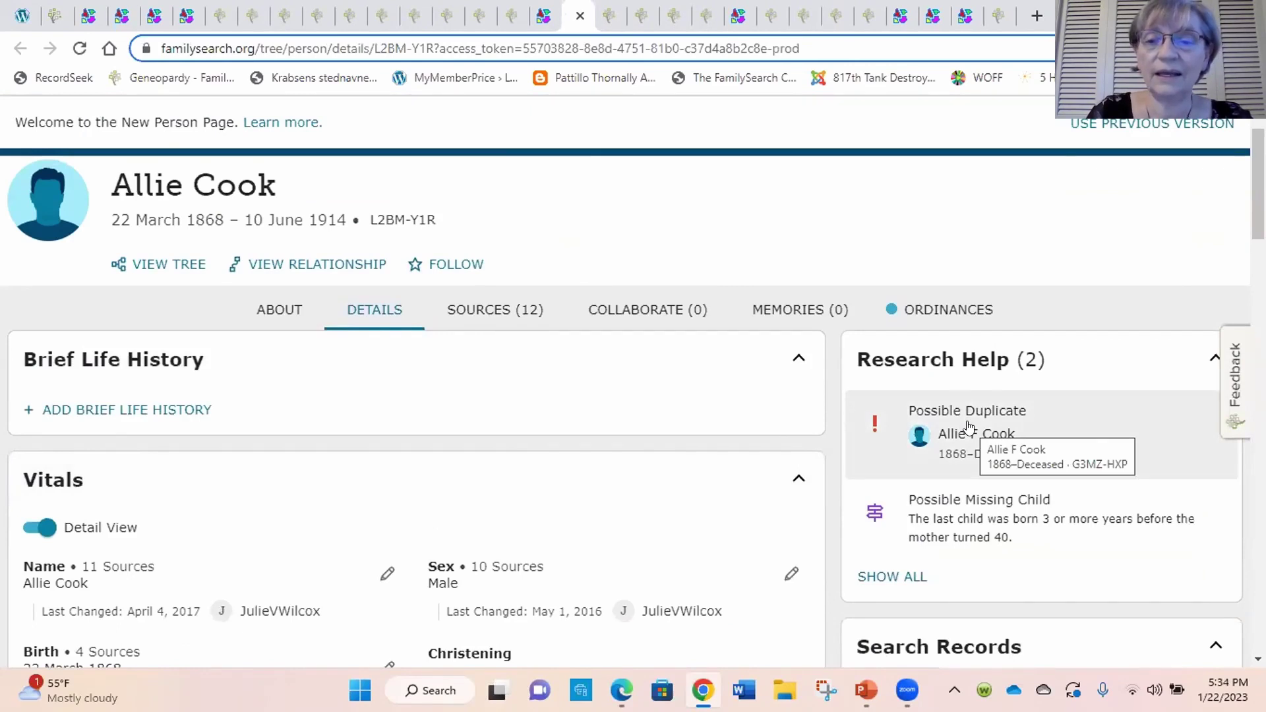
Return to the Puzzilla descendants chart, close the person's details pop-up and bring more of the outer ring into view
click(543, 15)
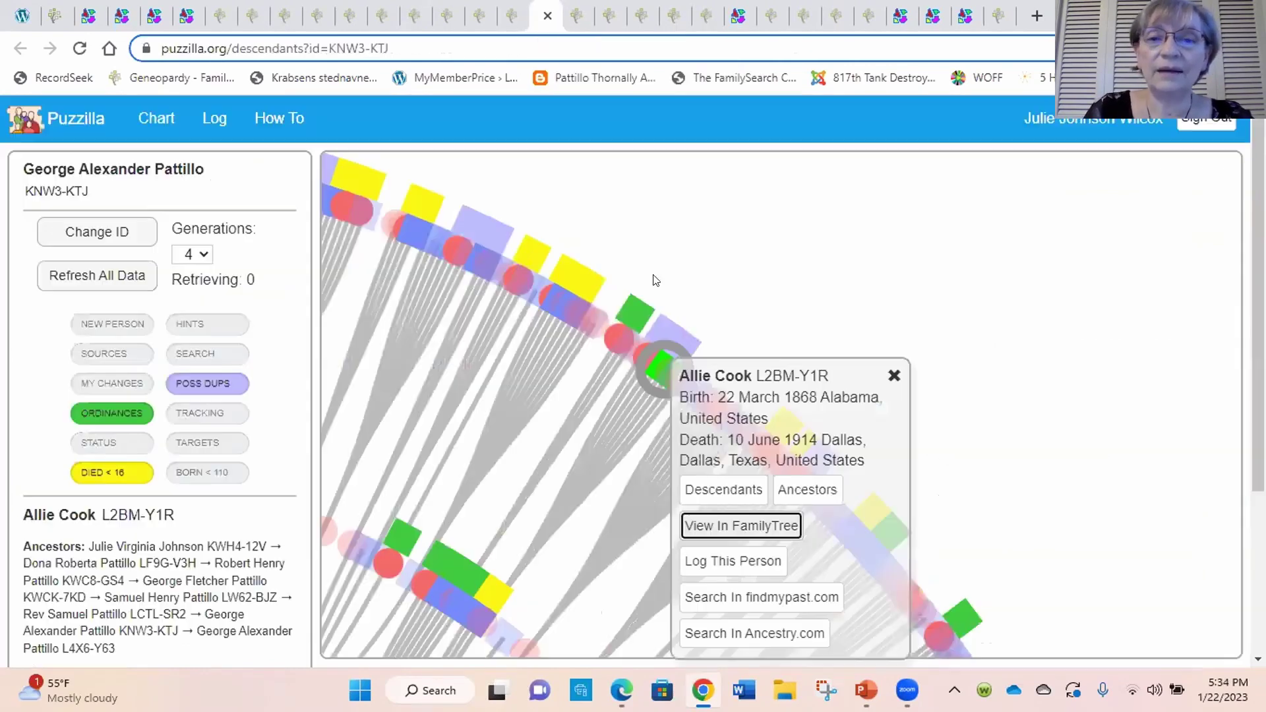
click(895, 375)
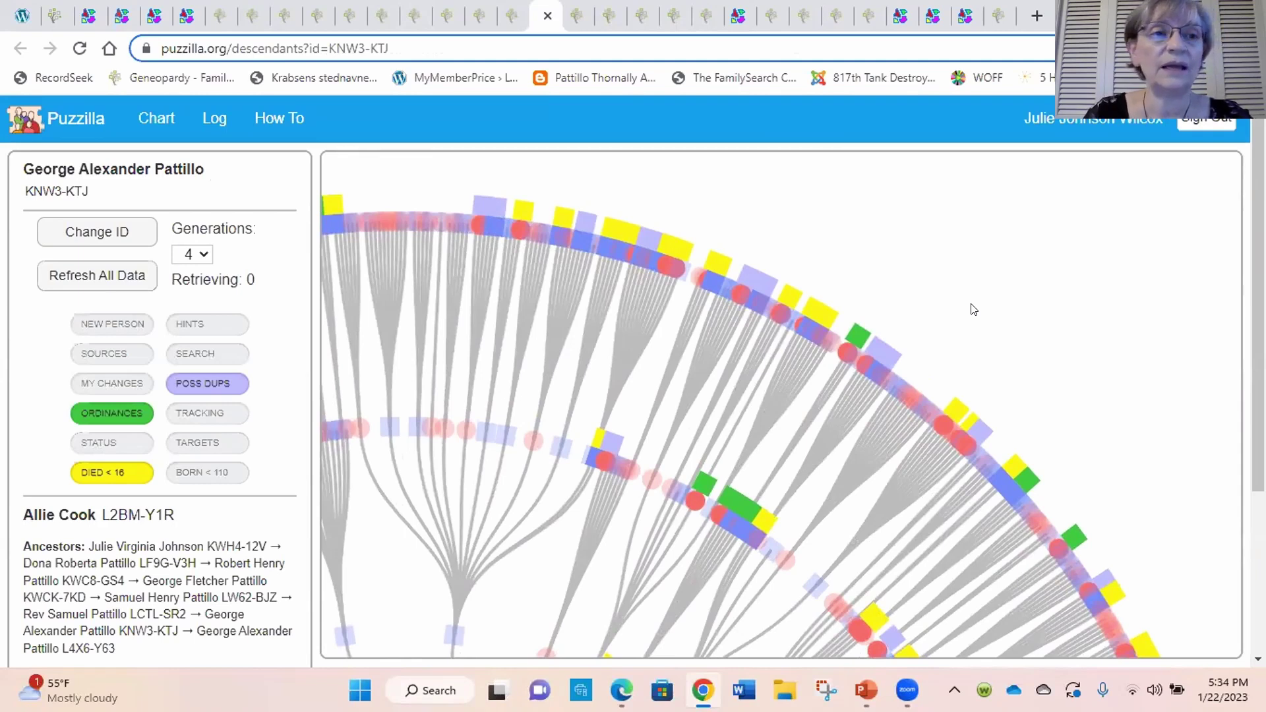
scroll(974, 310, down, 5)
drag(1136, 290, 1145, 296)
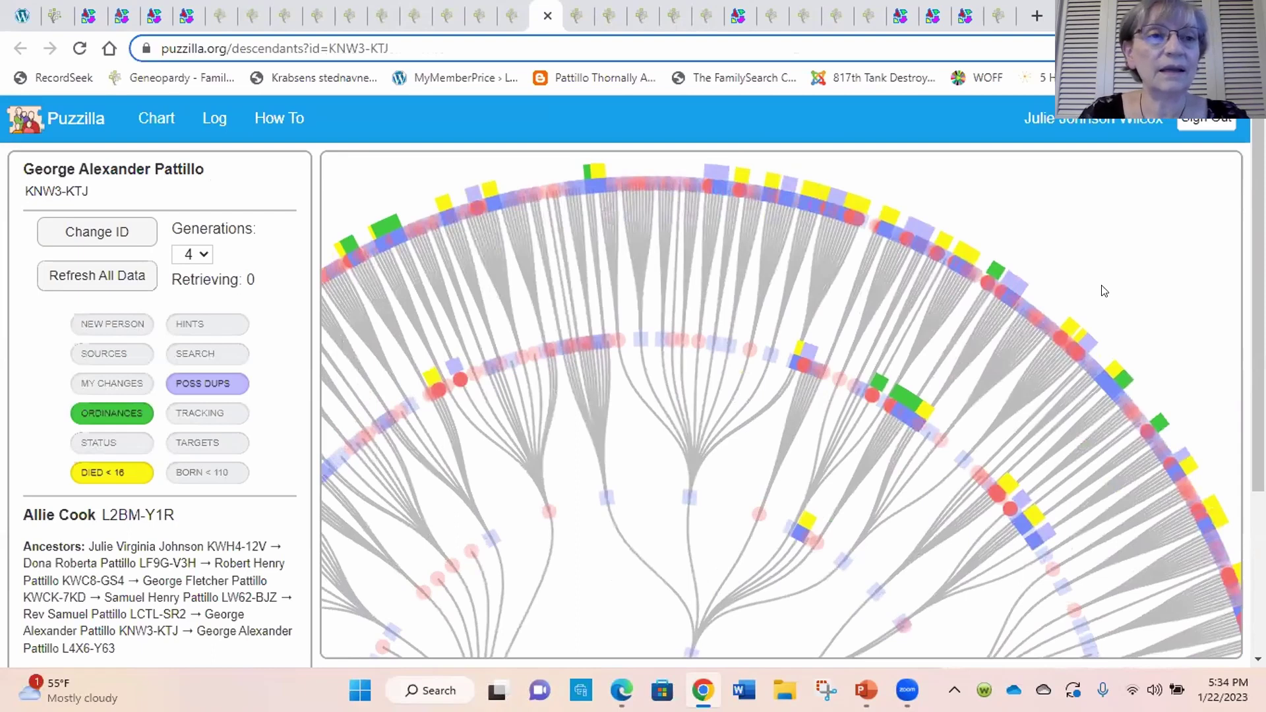
Close the leftover FamilySearch browser tabs that precede the current descendants chart, starting with the Netherlands population register attachment page
click(187, 16)
click(192, 15)
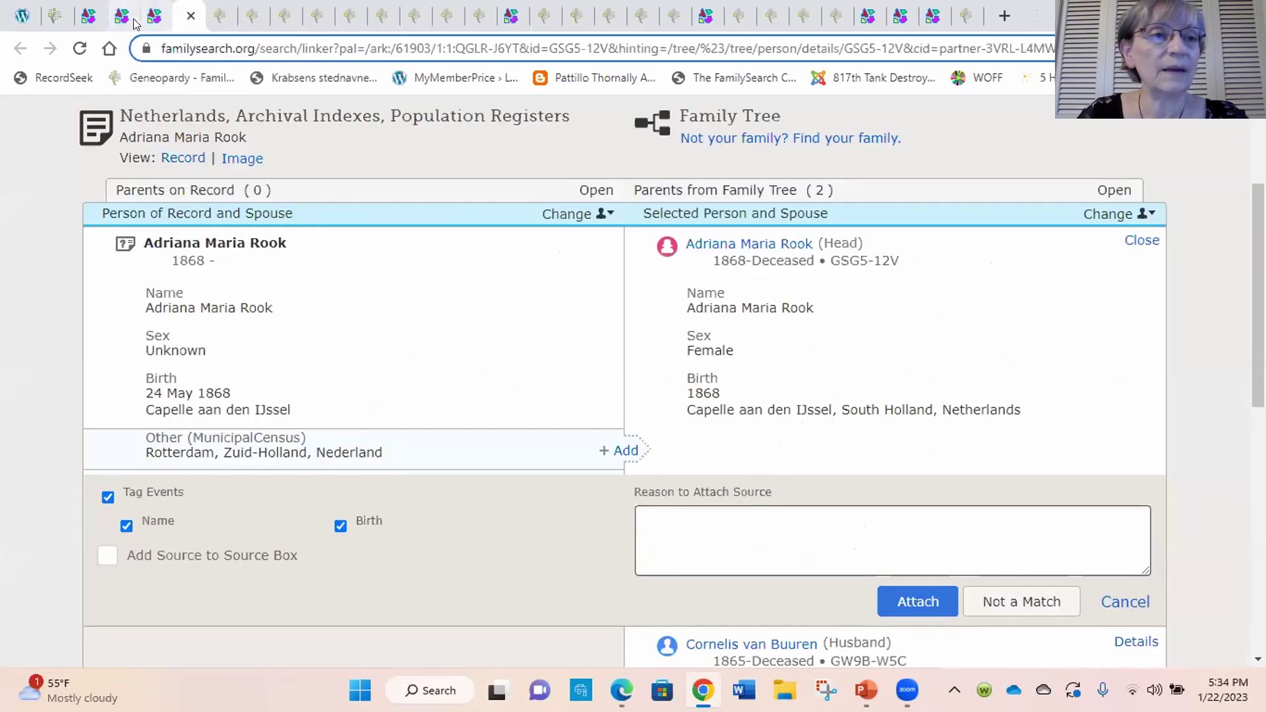
click(224, 14)
click(223, 14)
click(224, 15)
click(223, 14)
click(223, 15)
click(224, 14)
click(223, 14)
click(223, 15)
click(223, 15)
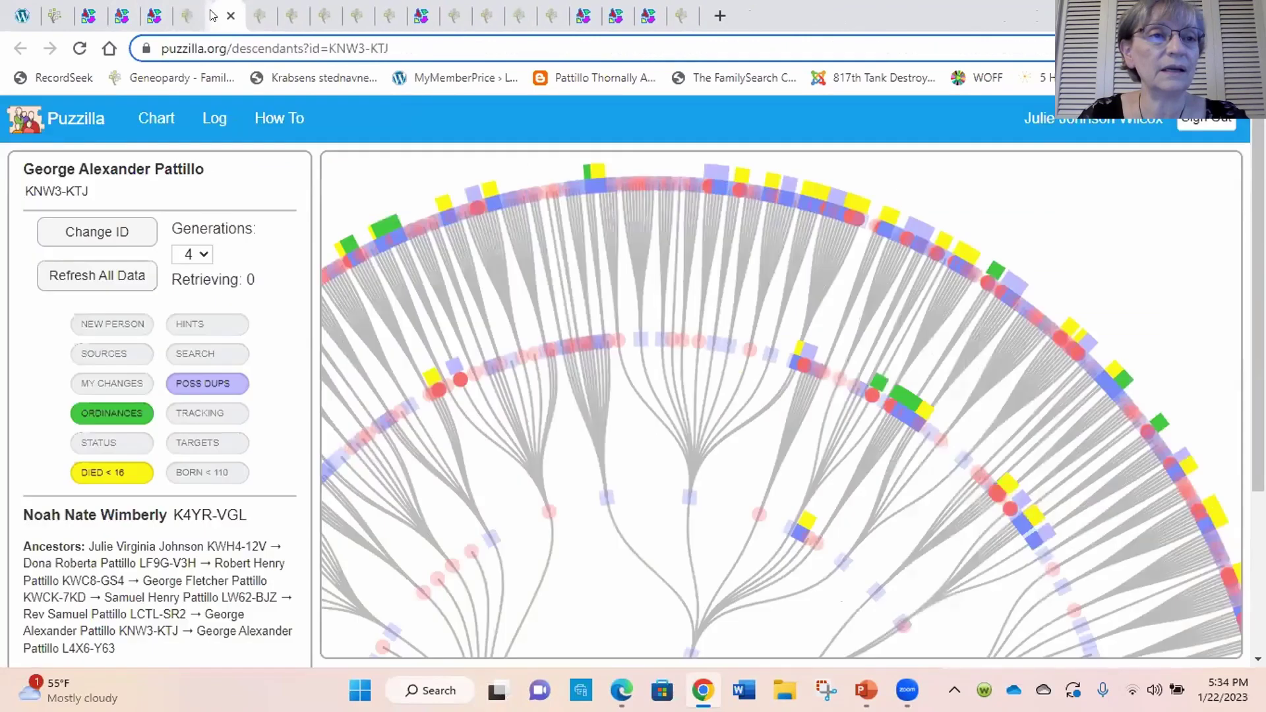
click(224, 15)
click(190, 15)
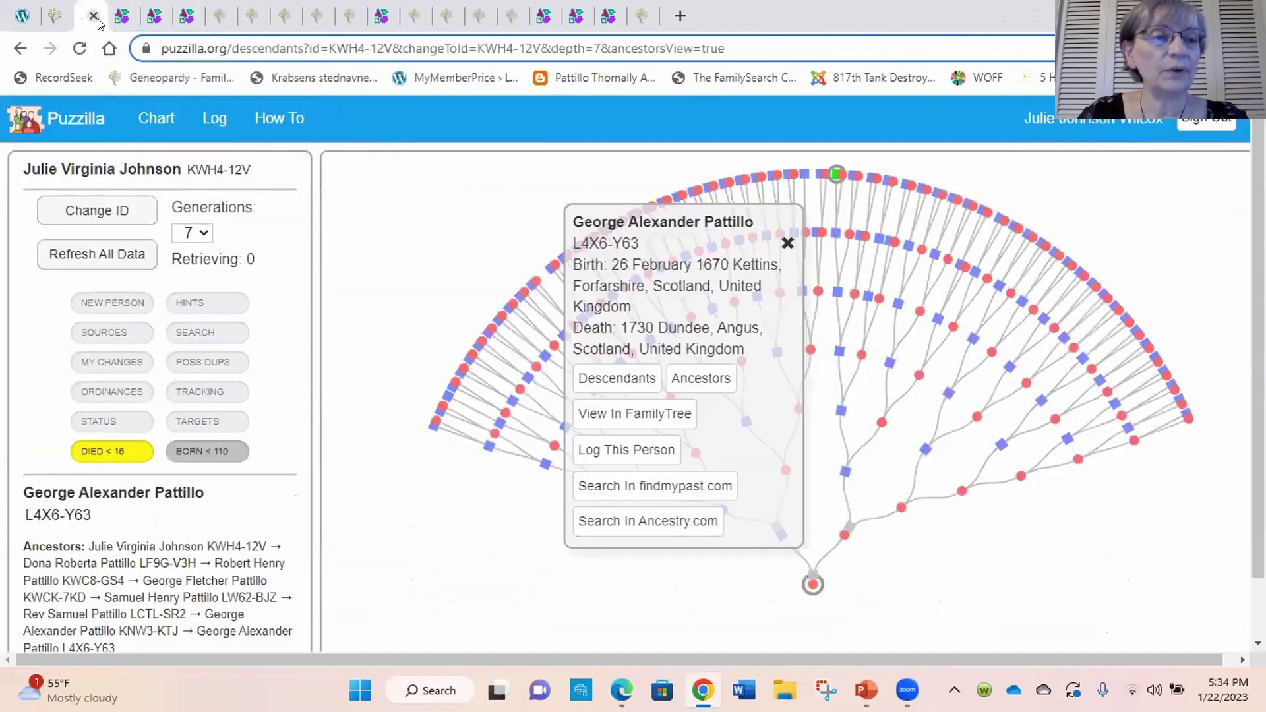
Close the six-generation ancestors chart tab and switch to the six-generation descendants chart with New Person and Hints active
click(123, 17)
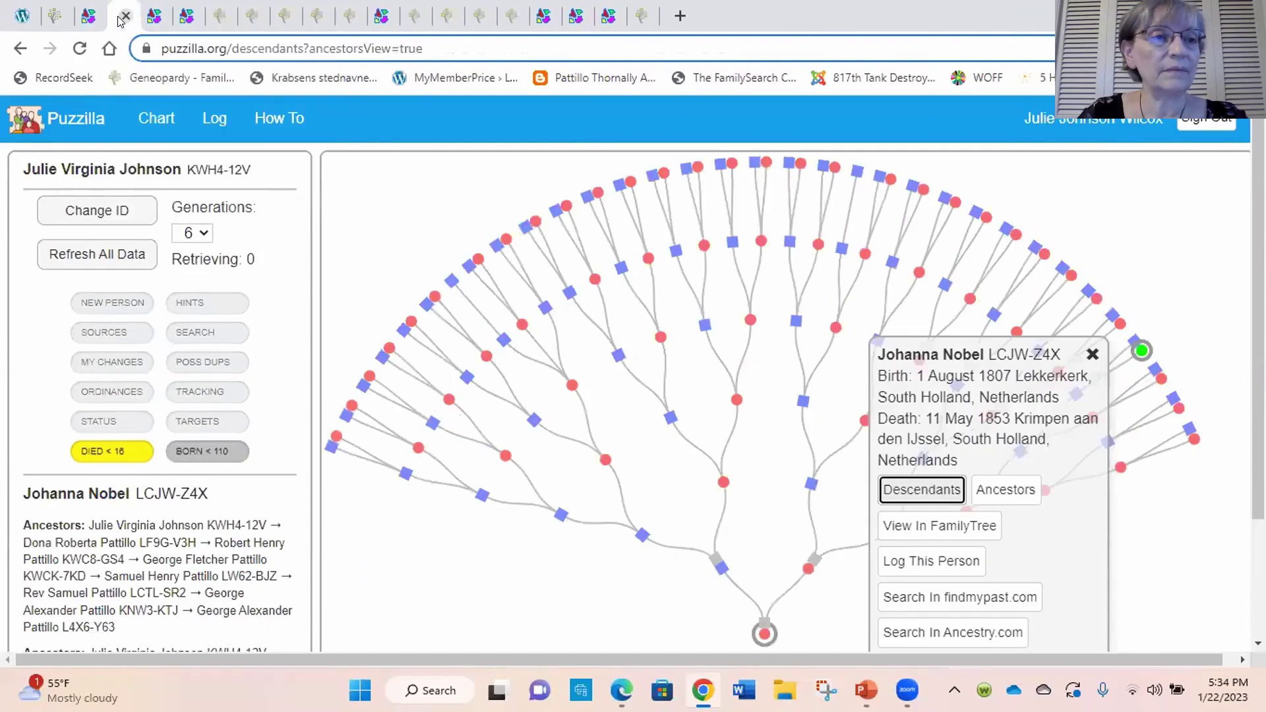
click(124, 18)
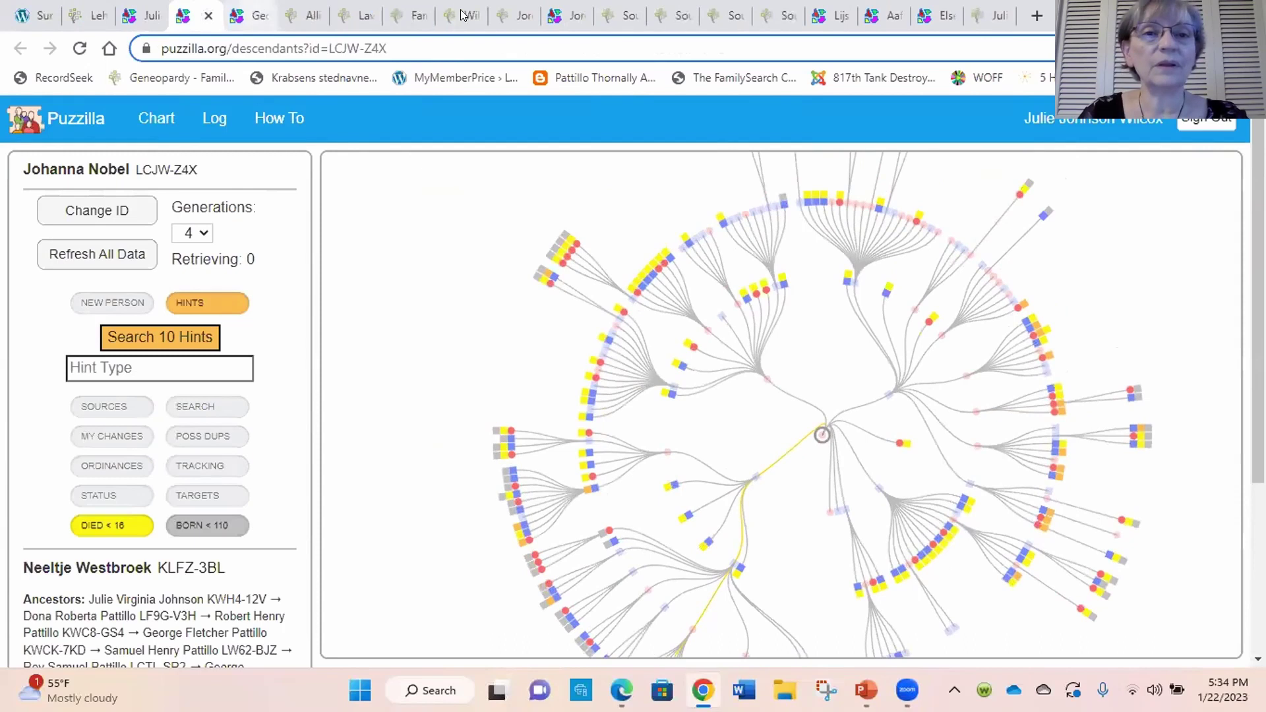
click(568, 16)
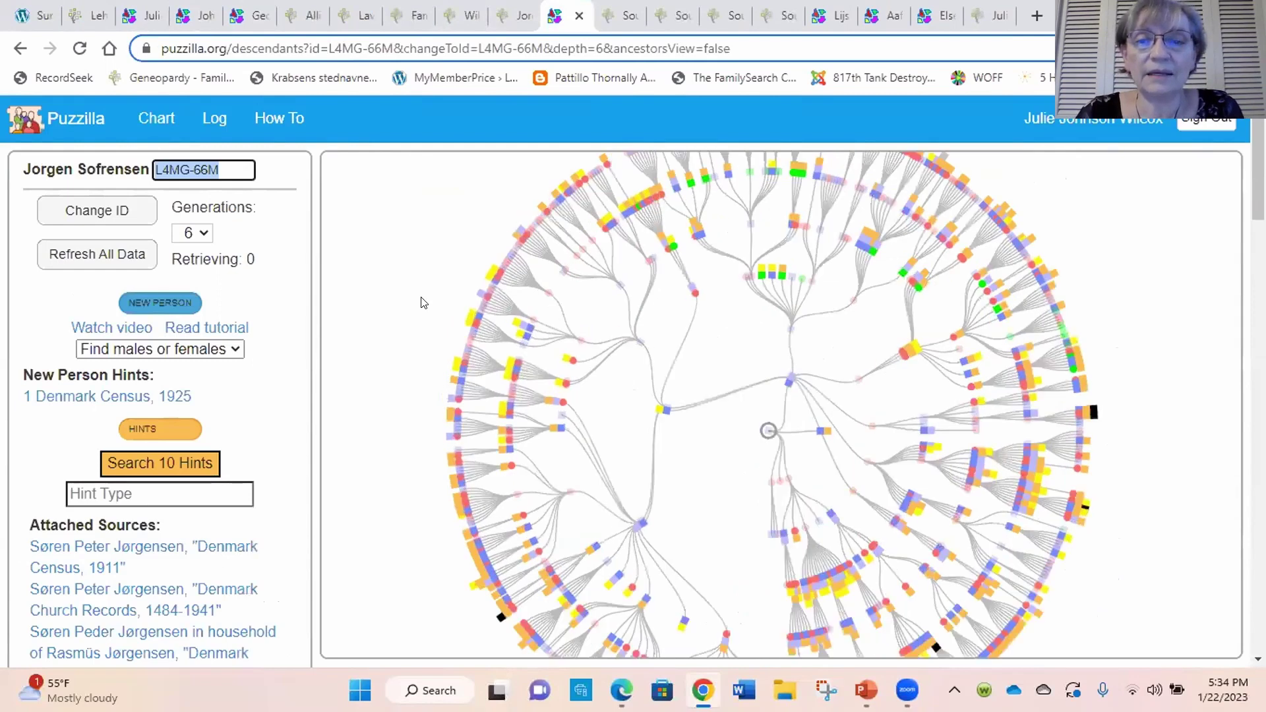
Examine the coloured markers on all branches of this six-generation descendants chart, from the inner lines to the outer ring
drag(394, 368, 331, 441)
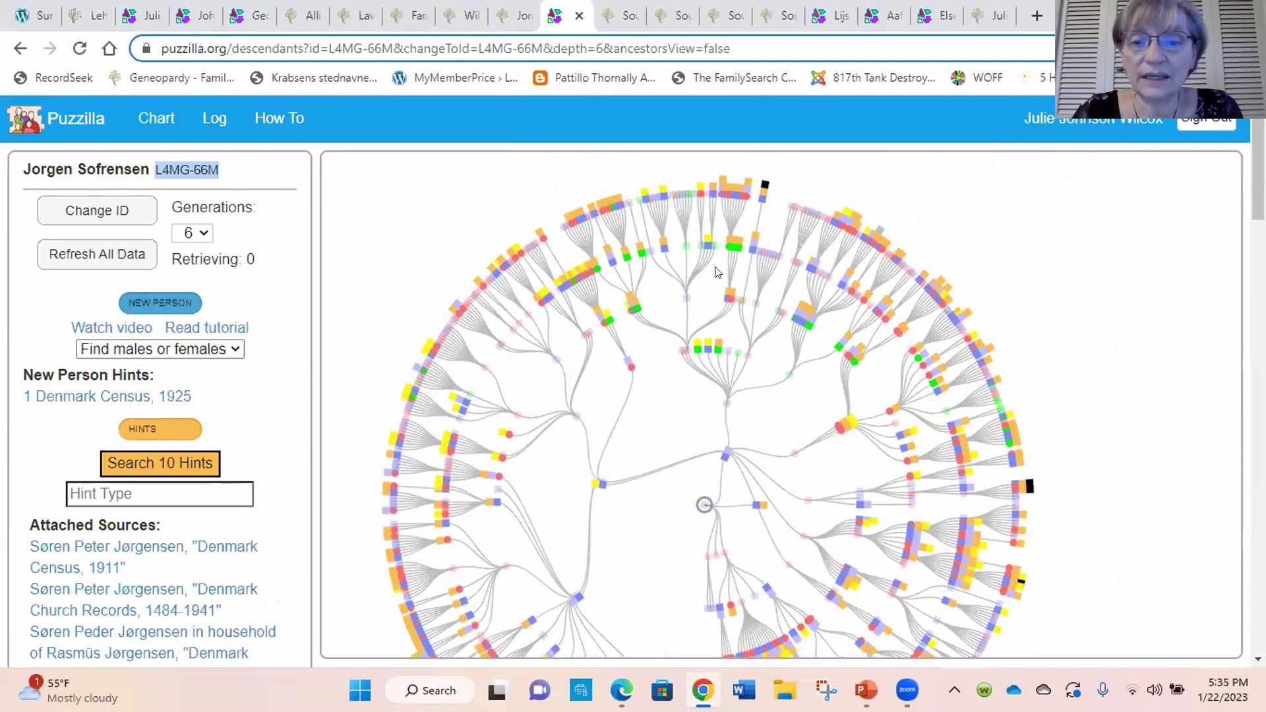
scroll(1101, 379, up, 2)
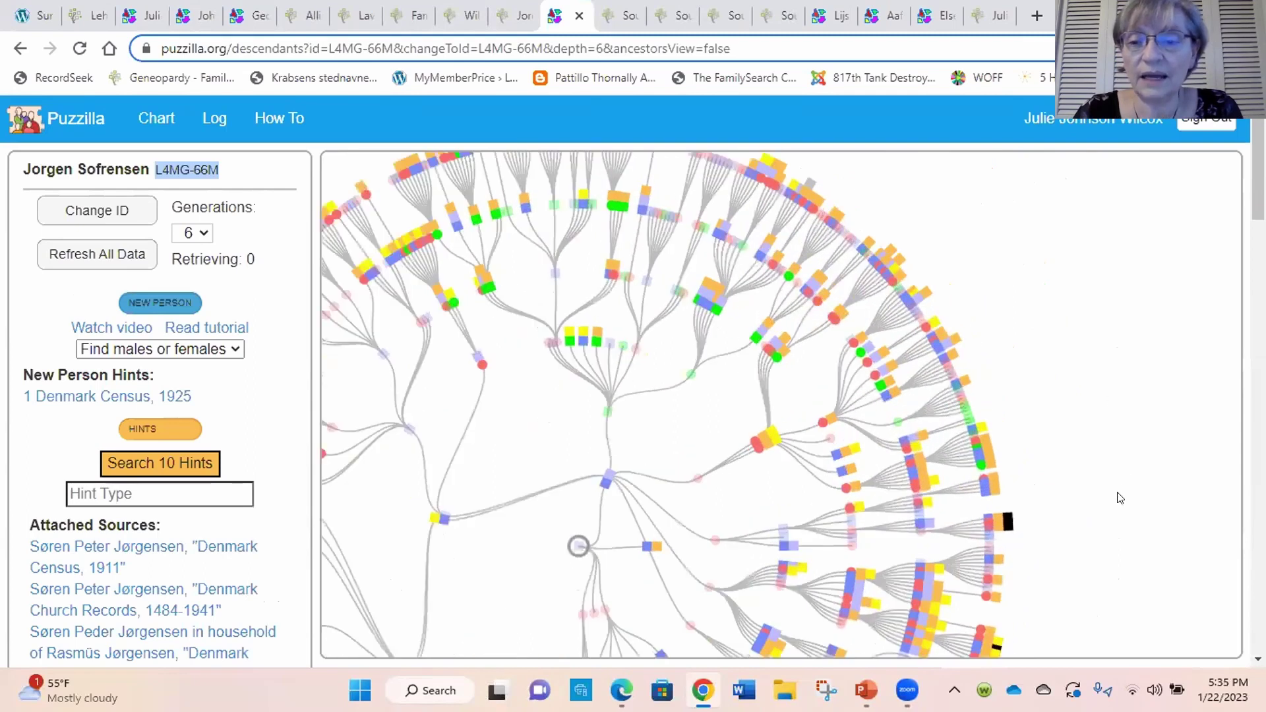
scroll(1120, 498, down, 3)
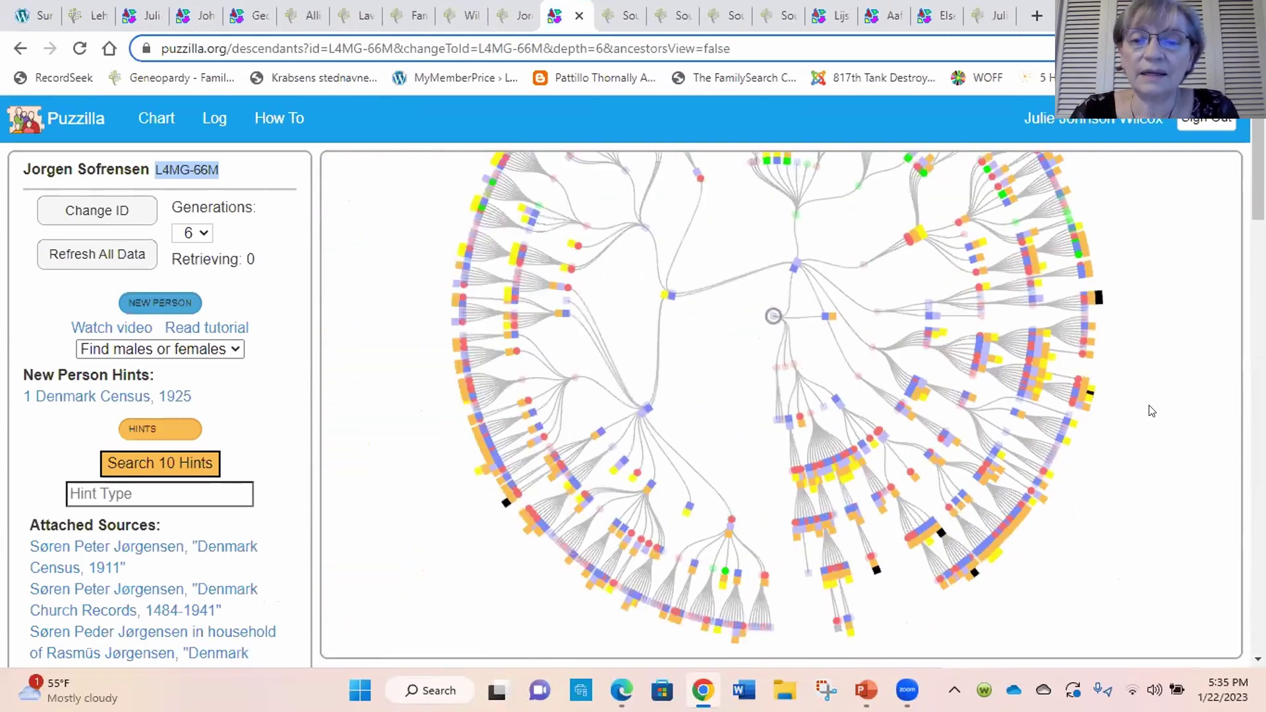
scroll(1175, 465, up, 1)
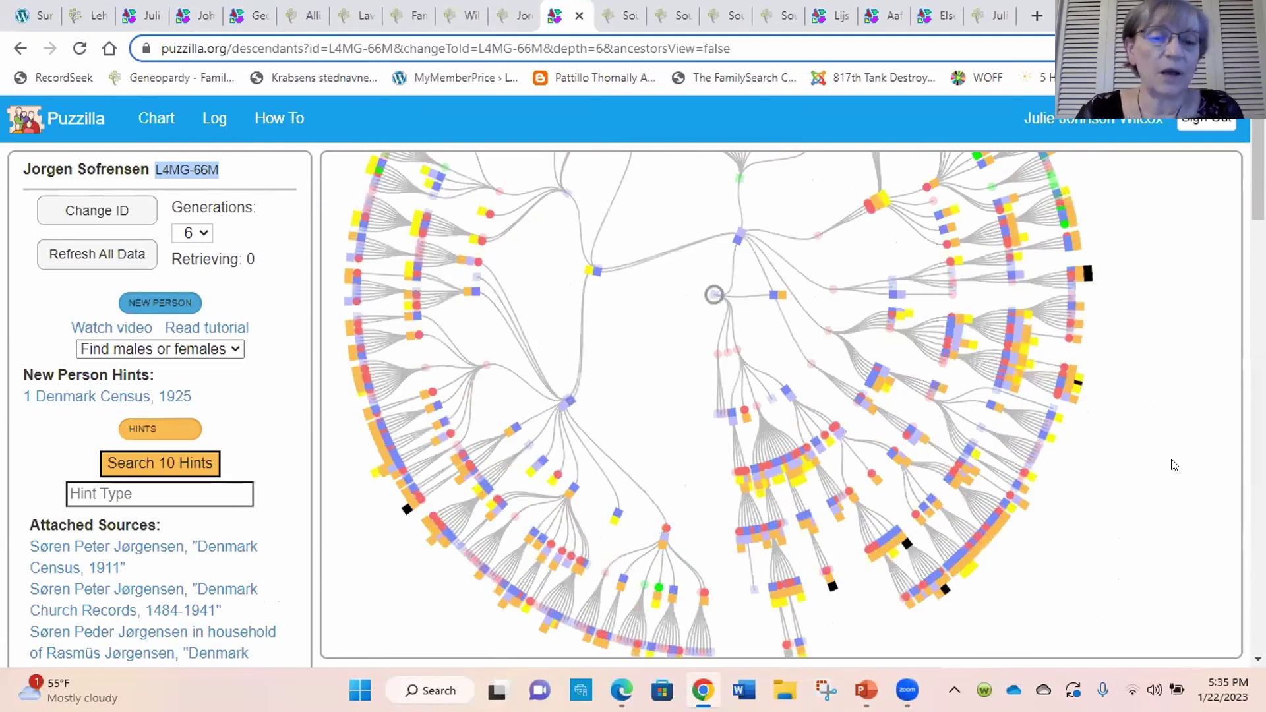
scroll(1175, 465, up, 1)
drag(1150, 527, 1204, 501)
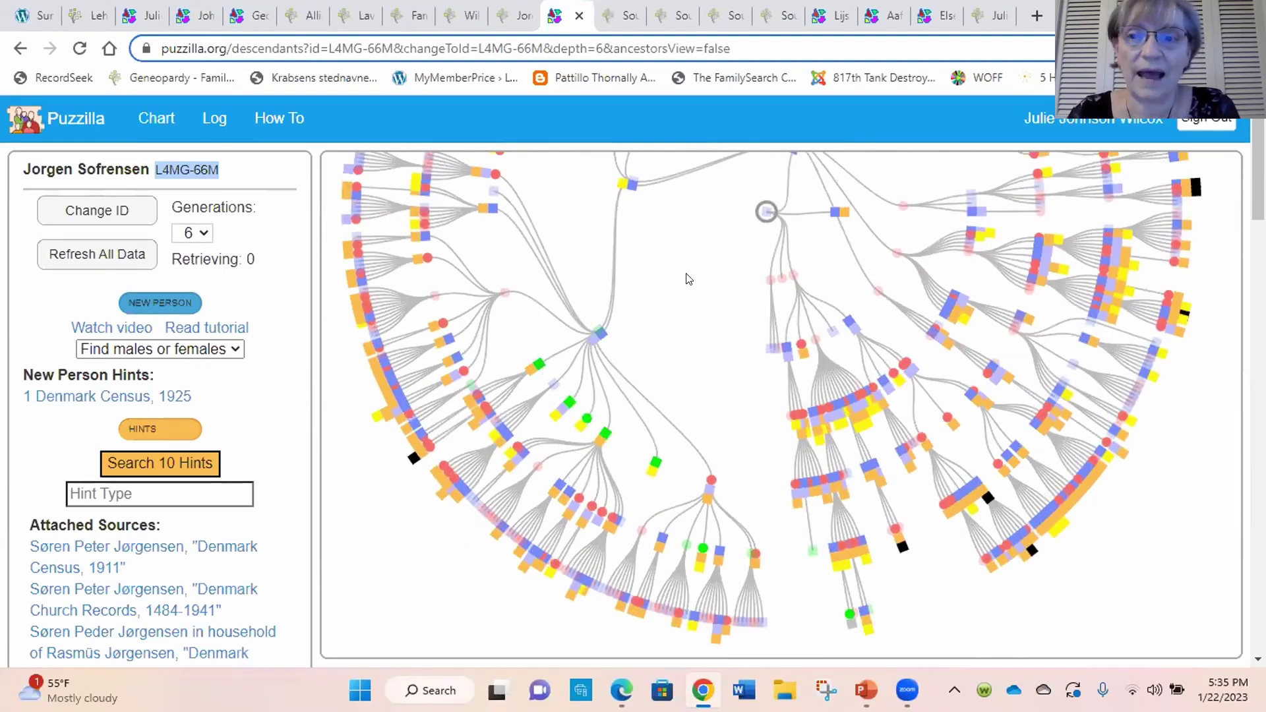
drag(1173, 461, 1099, 561)
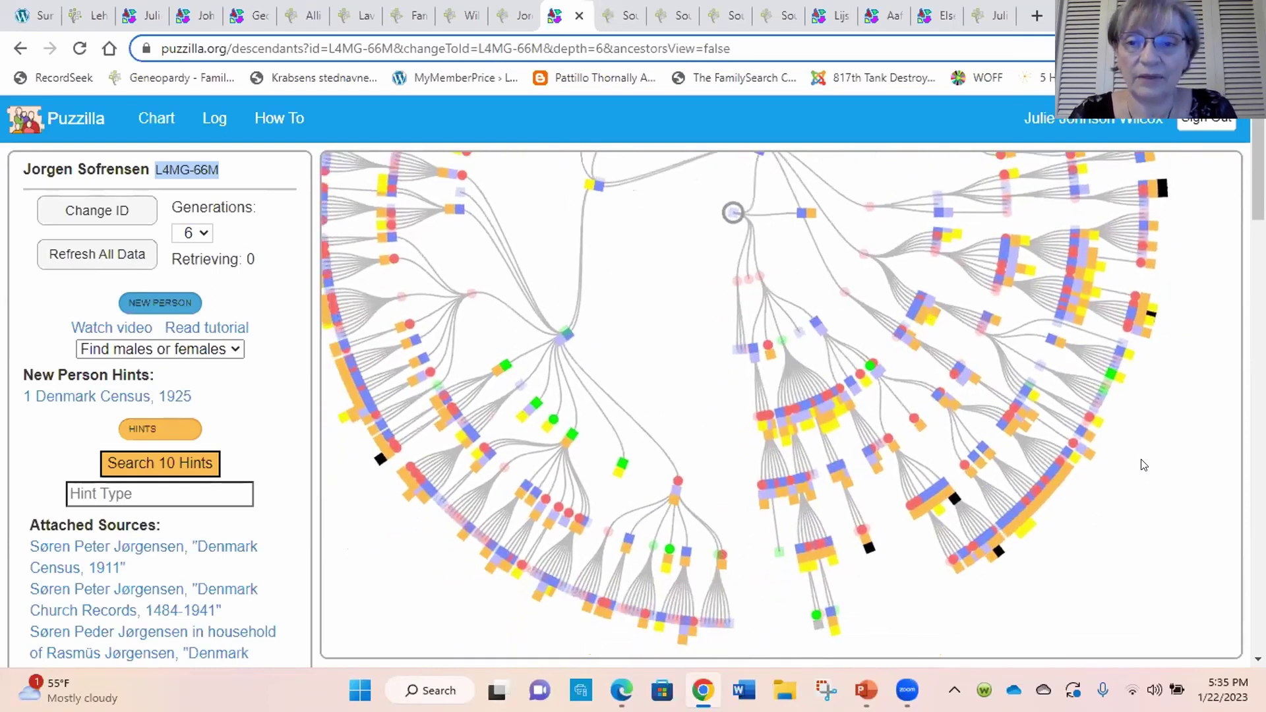
scroll(1145, 465, down, 2)
drag(1139, 477, 983, 562)
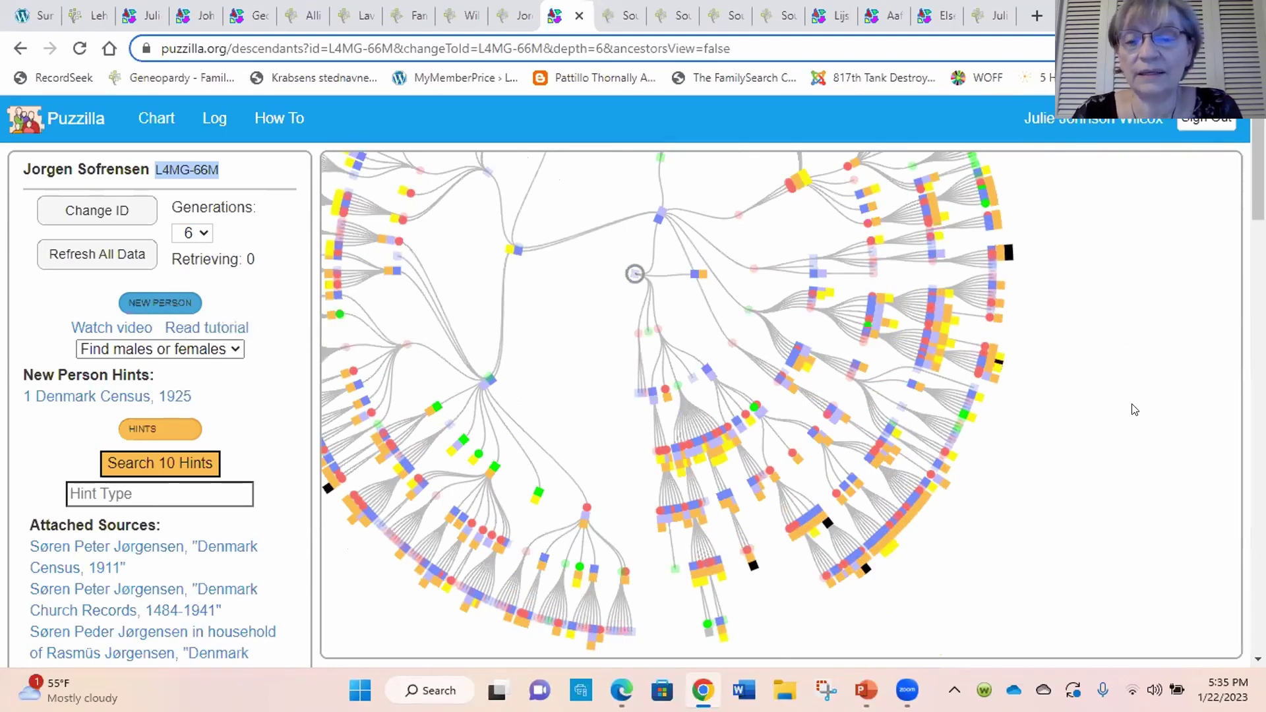
scroll(1134, 411, down, 1)
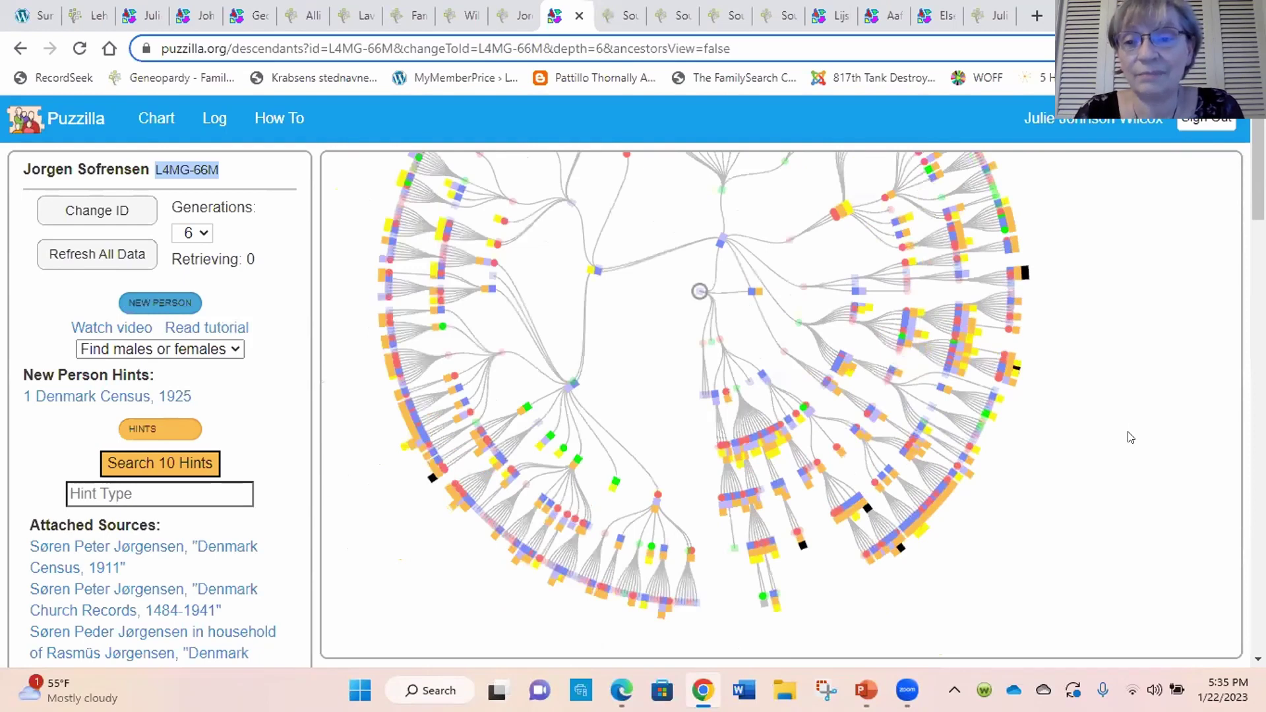
drag(1130, 398, 1094, 415)
scroll(1093, 415, up, 1)
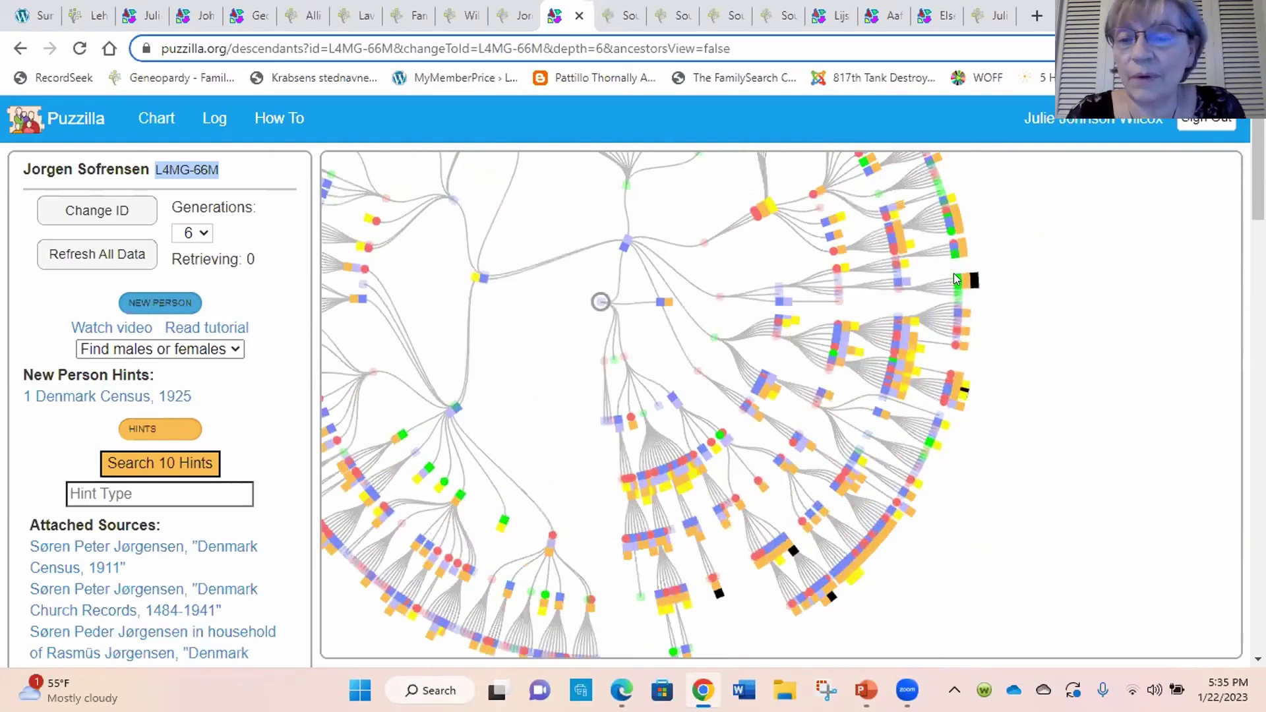
drag(1053, 245, 1094, 338)
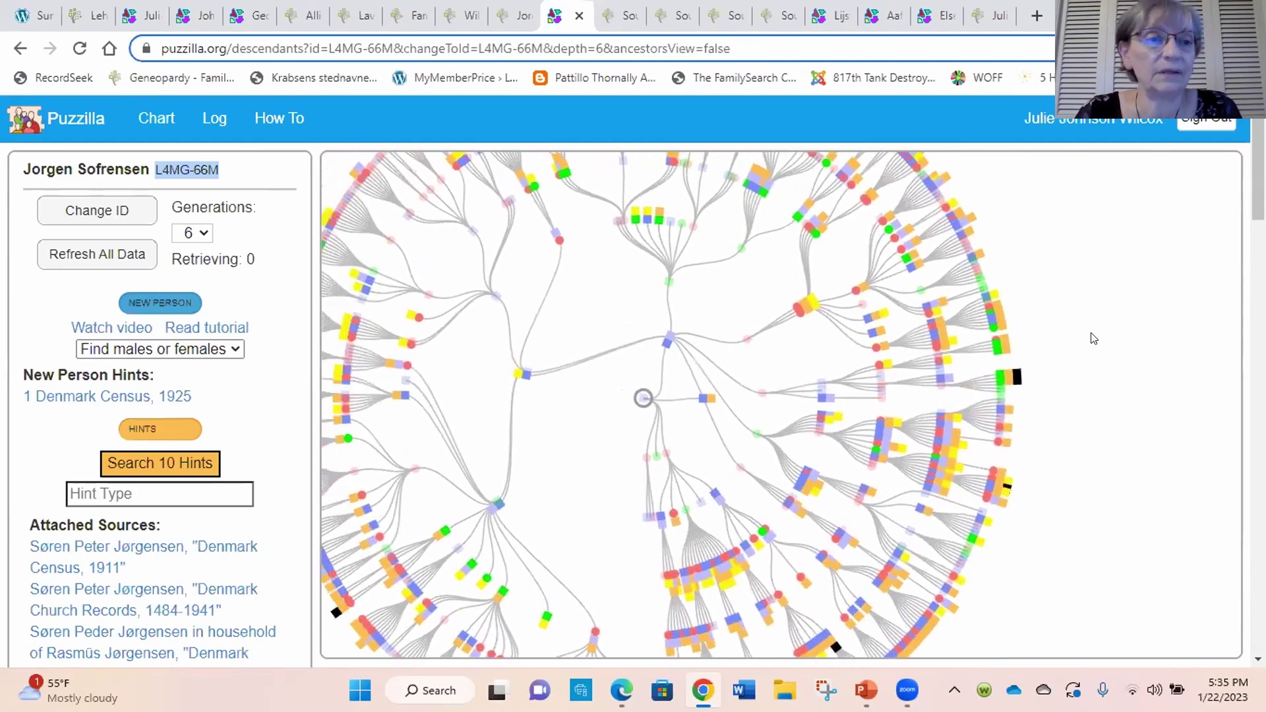
Review the open source attachment pages, comparing the Denmark Census, 1925 and 1870 records with their Family Tree persons
click(616, 18)
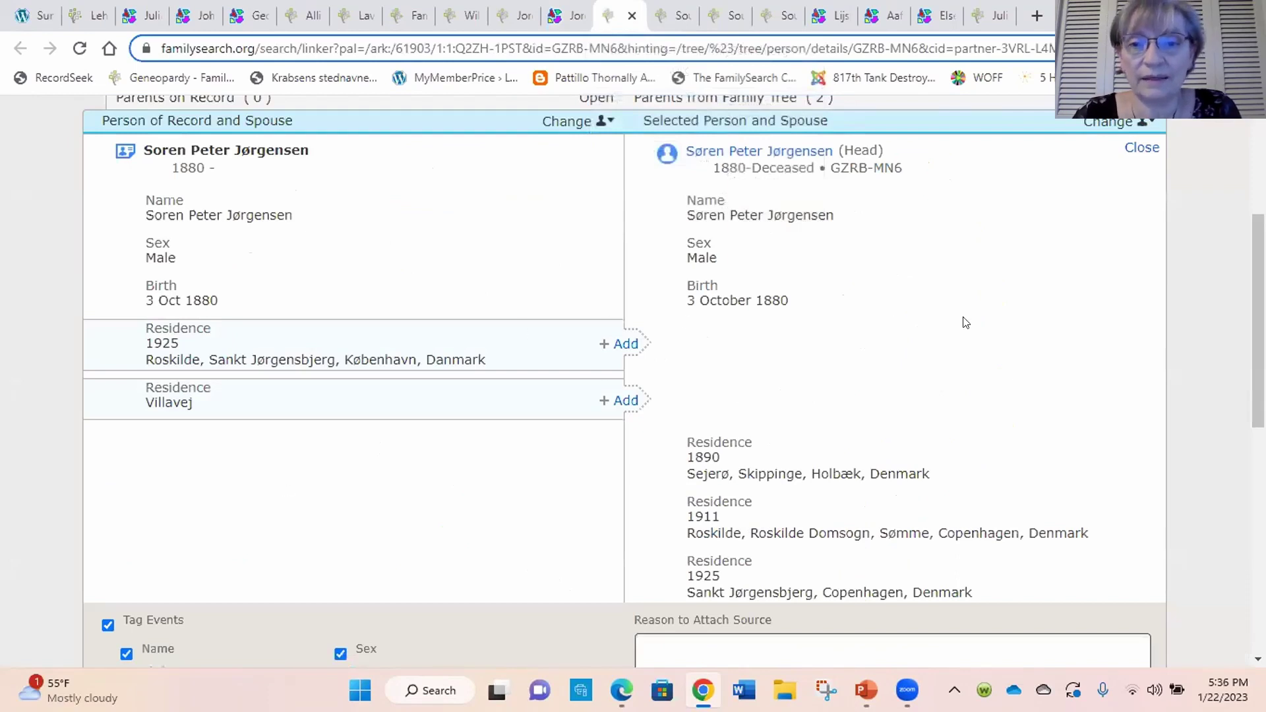
scroll(960, 320, down, 5)
scroll(960, 318, up, 7)
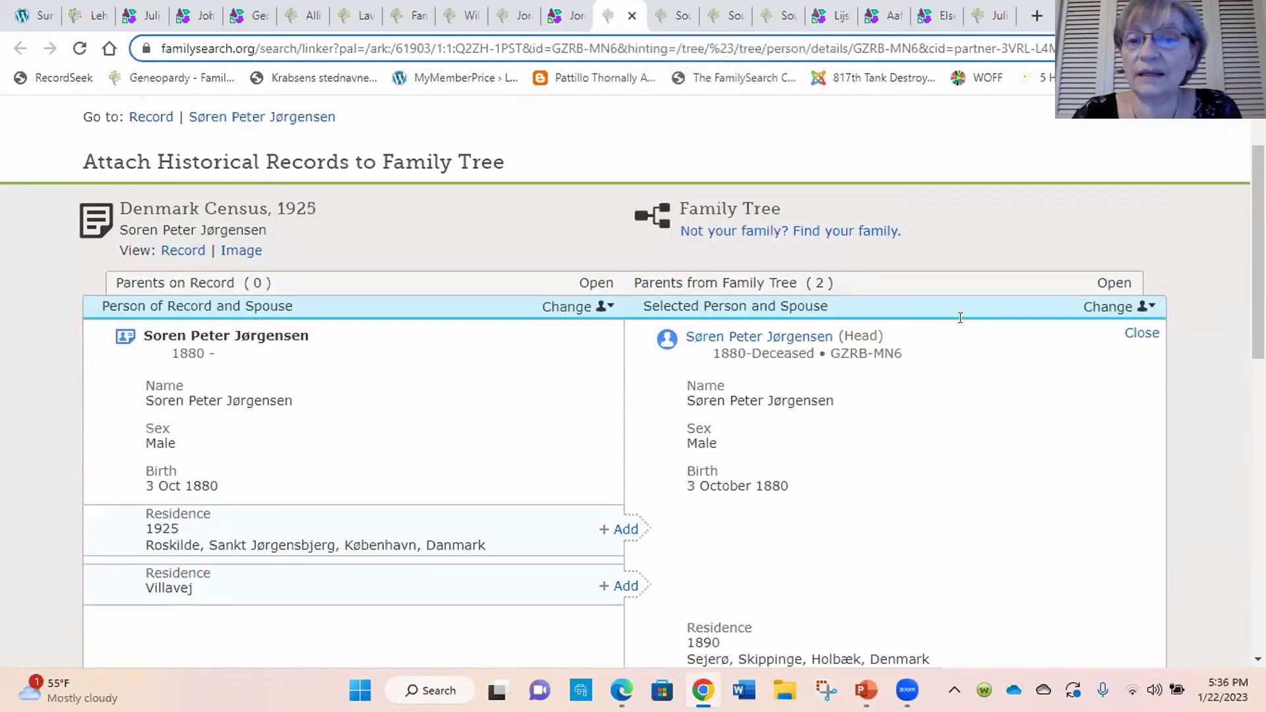
click(721, 18)
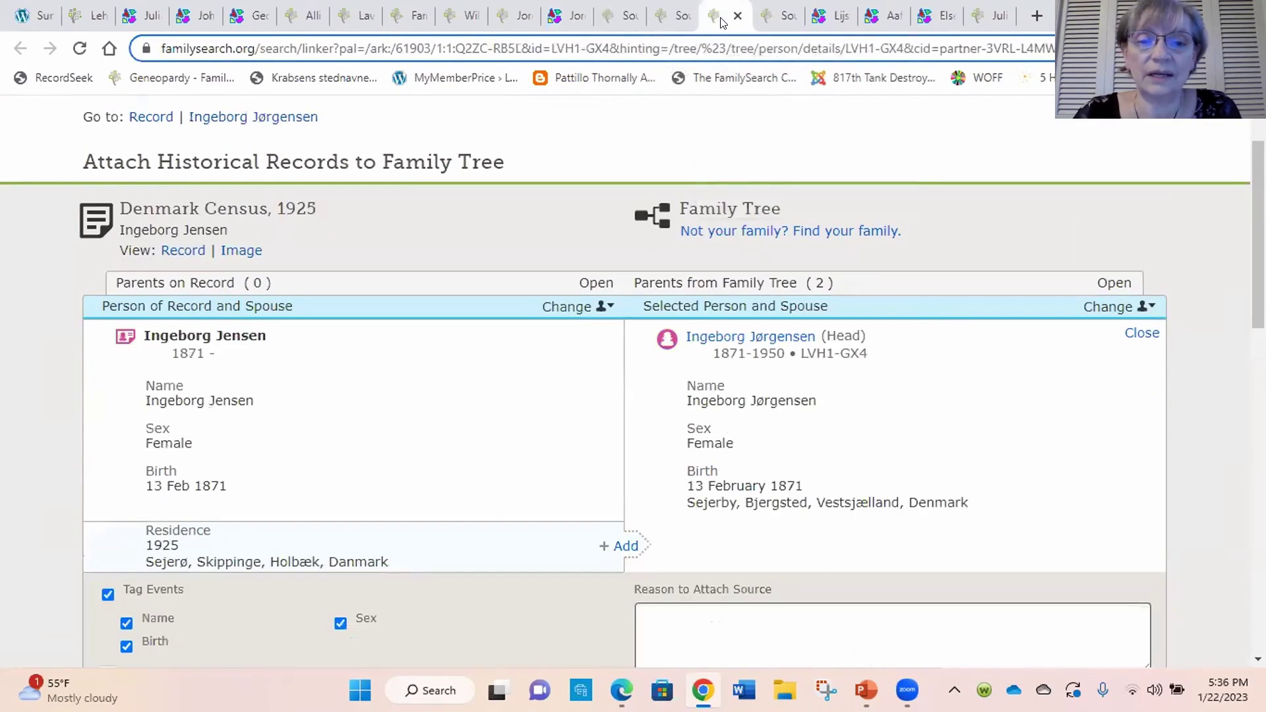
scroll(747, 286, down, 5)
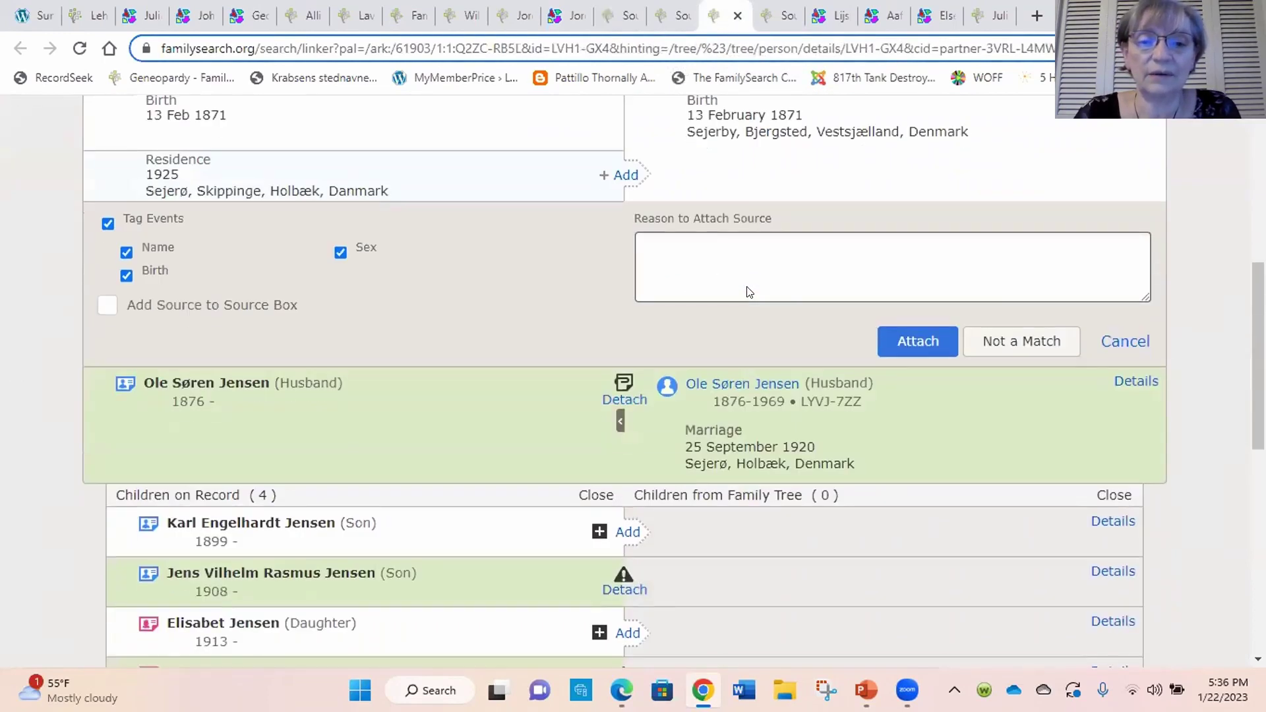
click(778, 17)
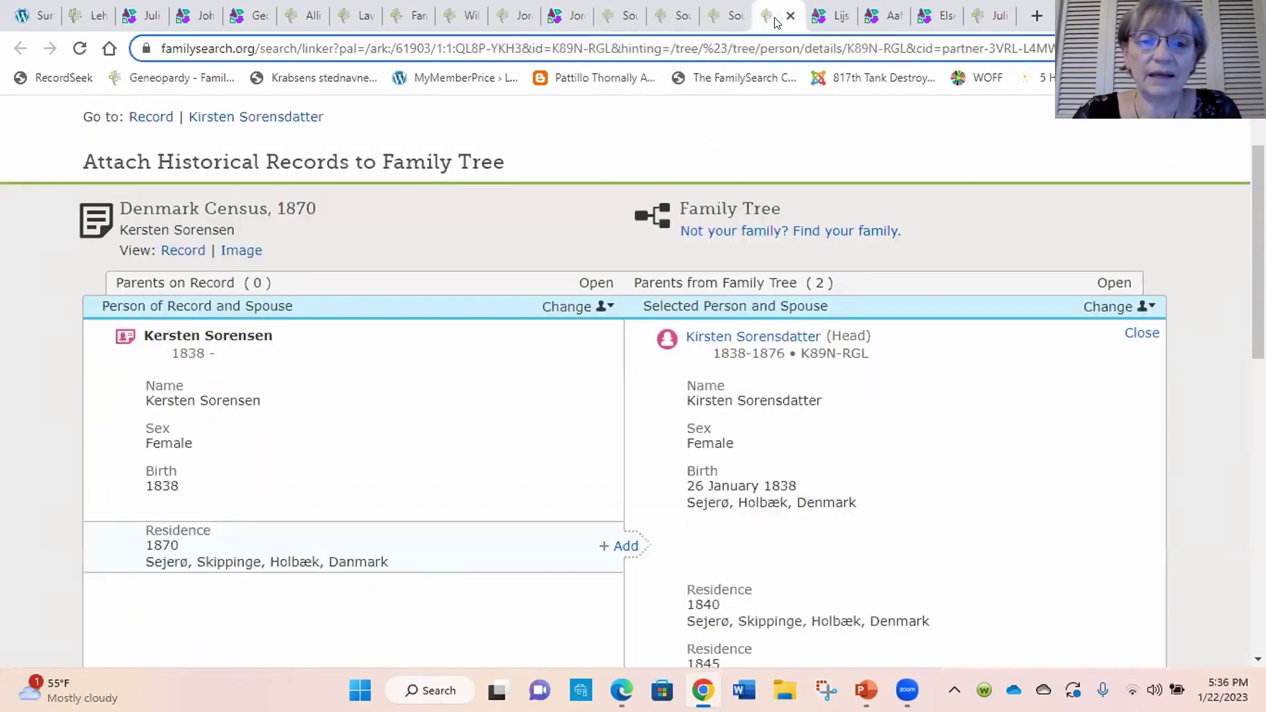
Review the spouse and children listed on the Denmark Census, 1870 attachment page
scroll(832, 307, down, 4)
scroll(832, 307, down, 5)
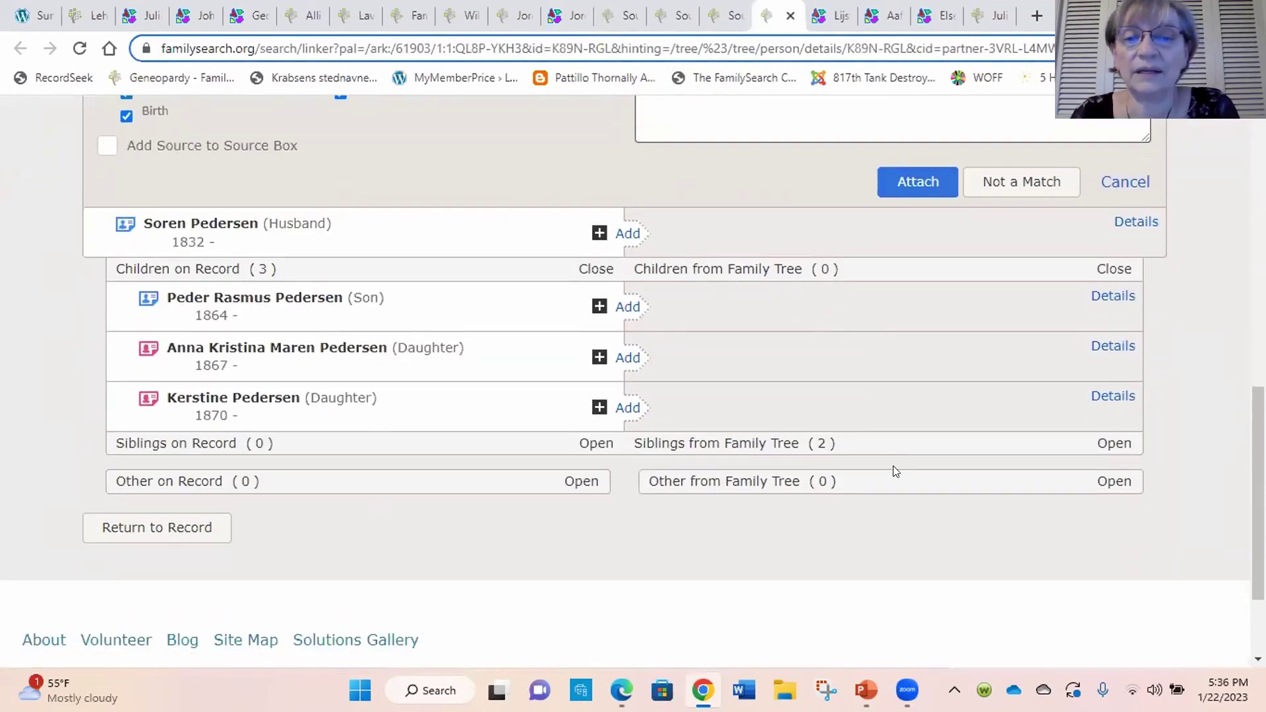
scroll(893, 466, up, 5)
scroll(890, 466, up, 1)
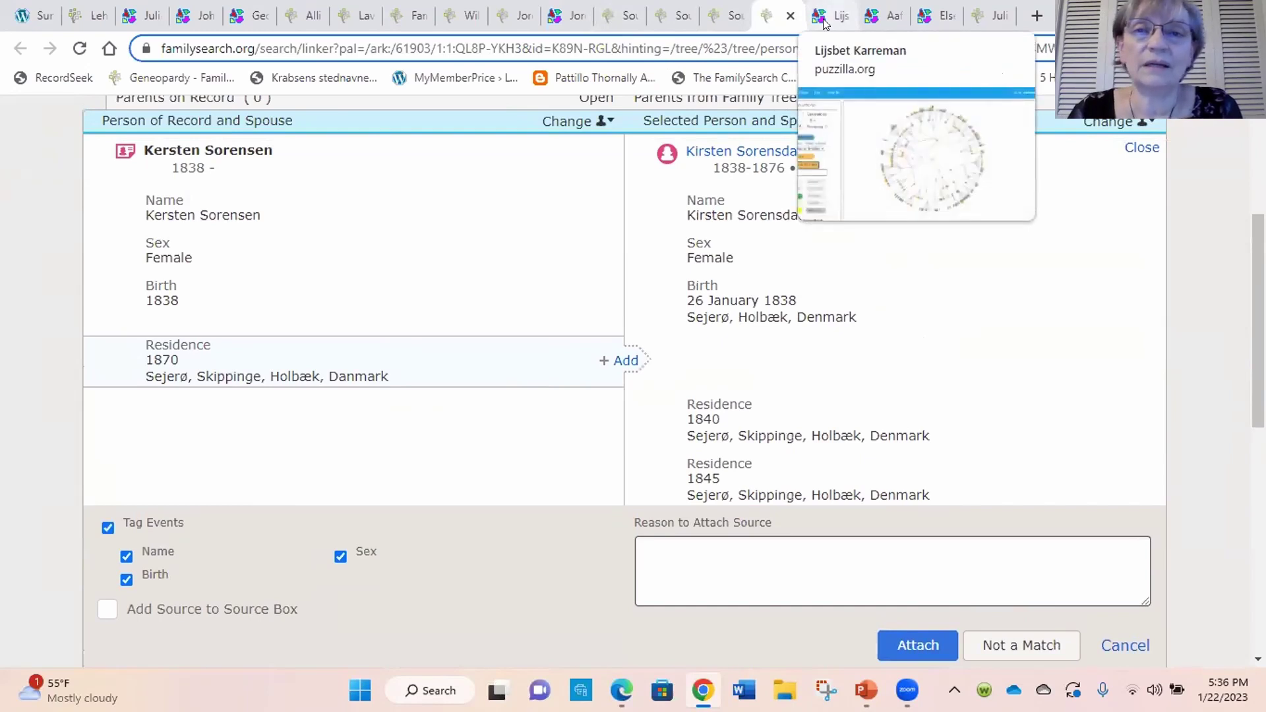
Return to the six-generation descendants chart and compare it with the same ancestor's FamilySearch descendancy view
click(562, 21)
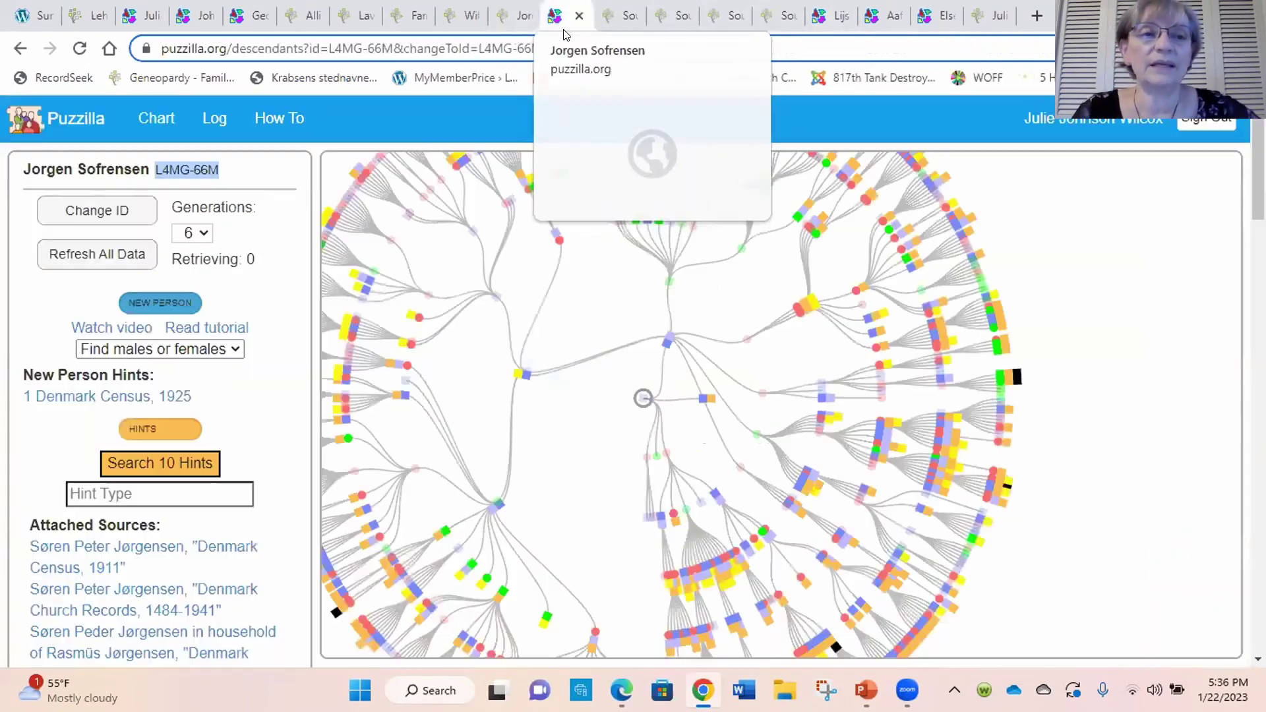
click(216, 165)
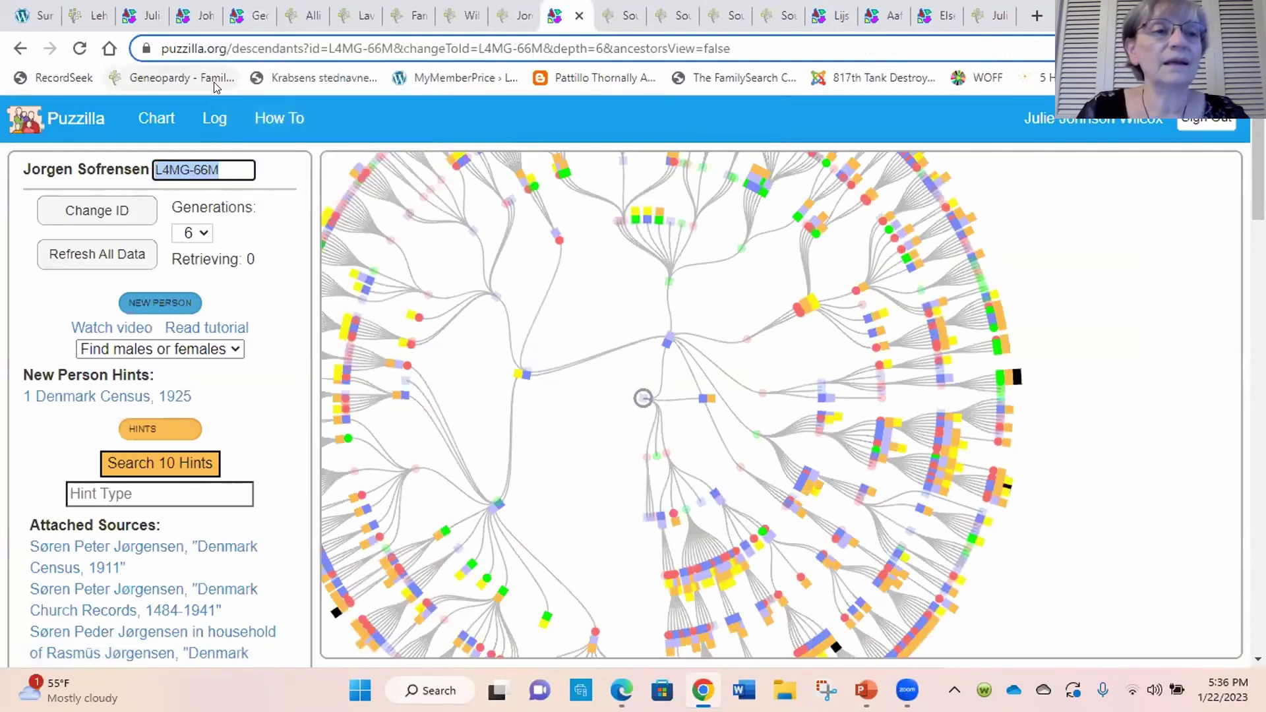
key(ctrl+shift+Tab)
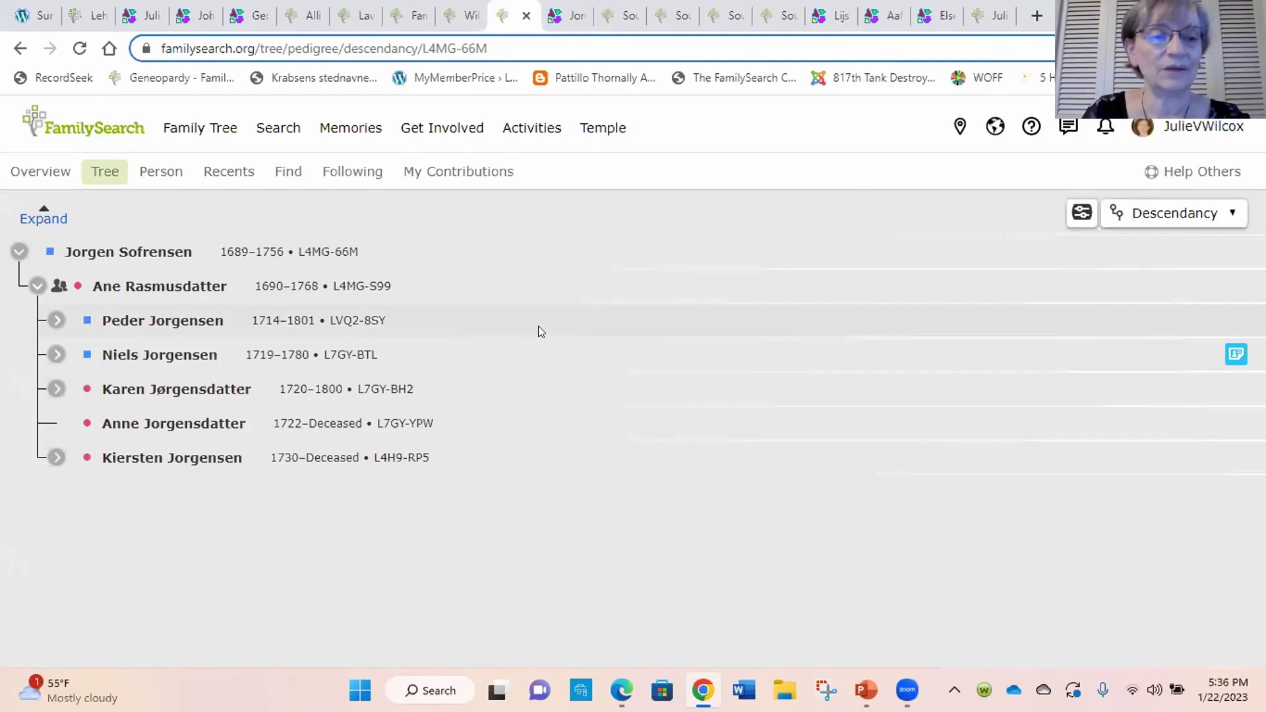
click(569, 16)
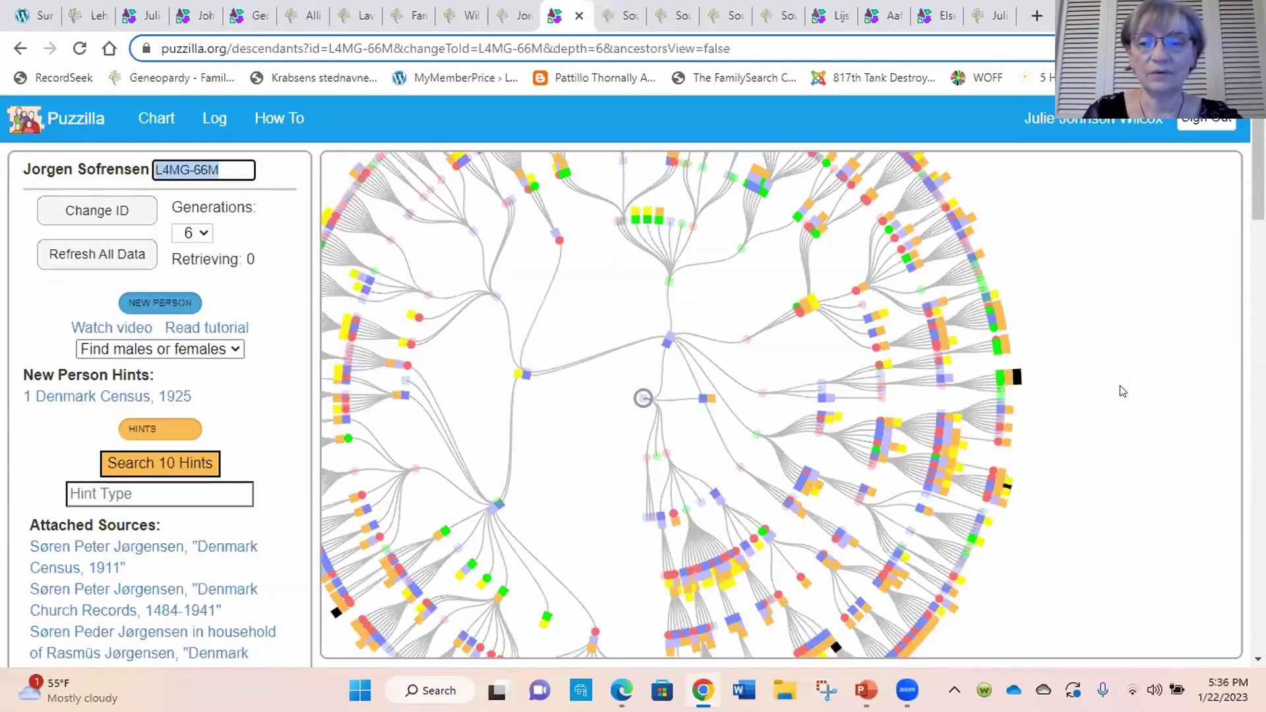
scroll(1121, 389, down, 3)
scroll(1131, 426, up, 1)
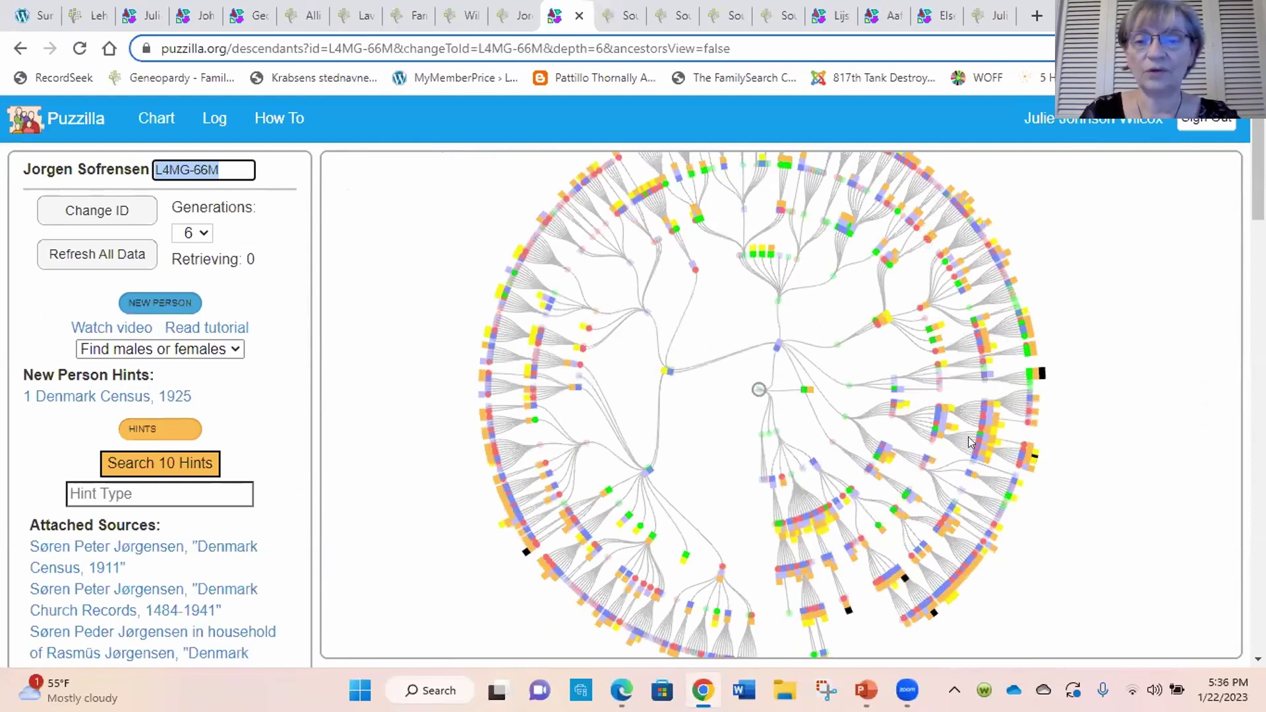
Reload the ancestor's FamilySearch descendancy view and set it to show 4 generations
mouse_move(519, 24)
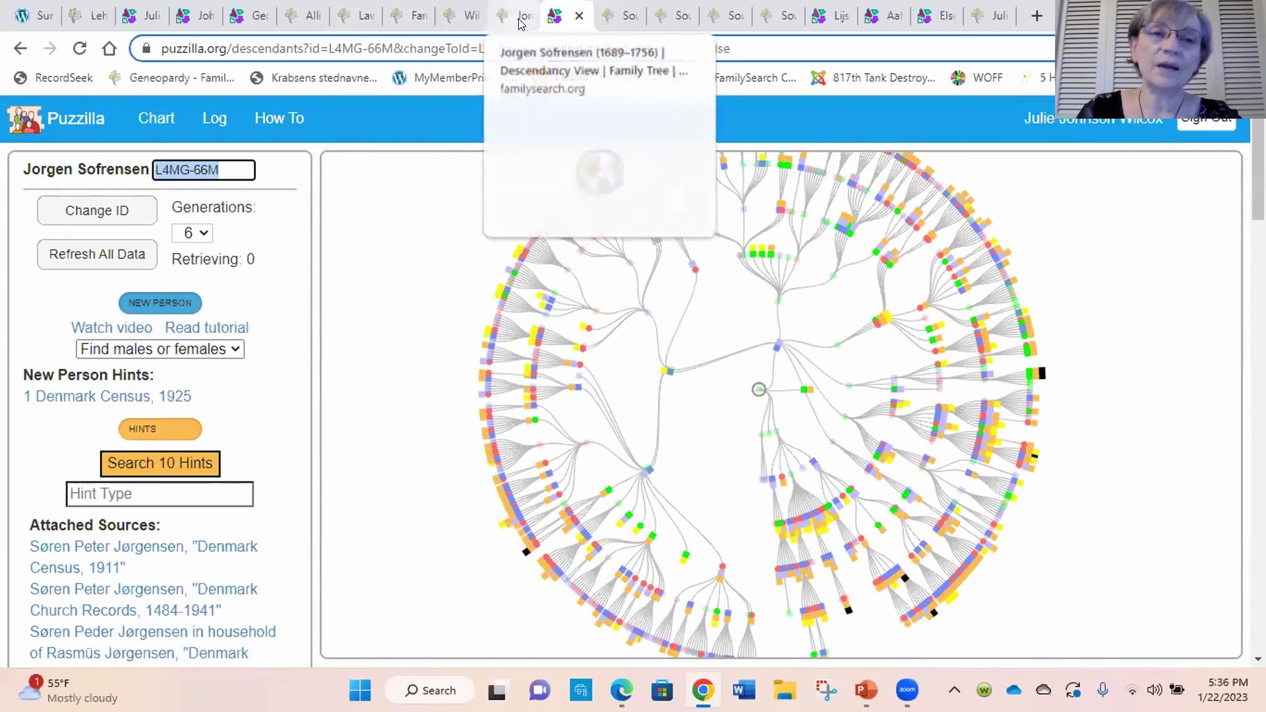
click(519, 20)
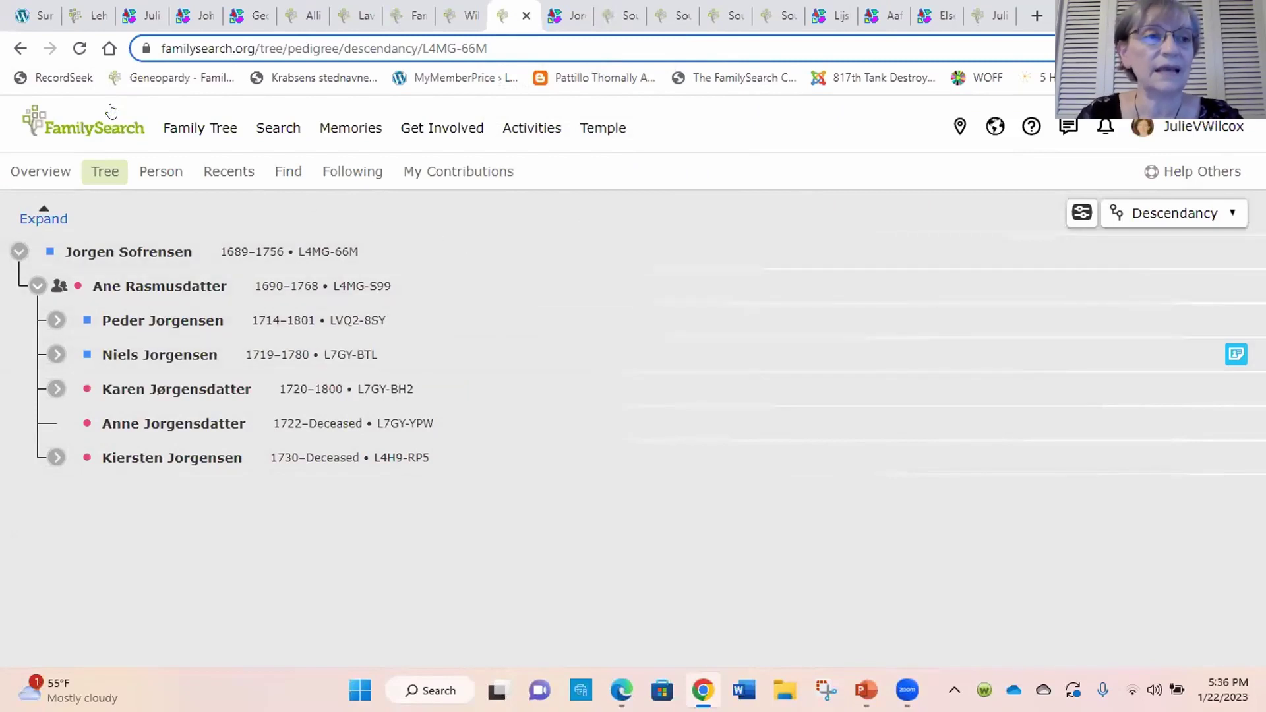
click(79, 50)
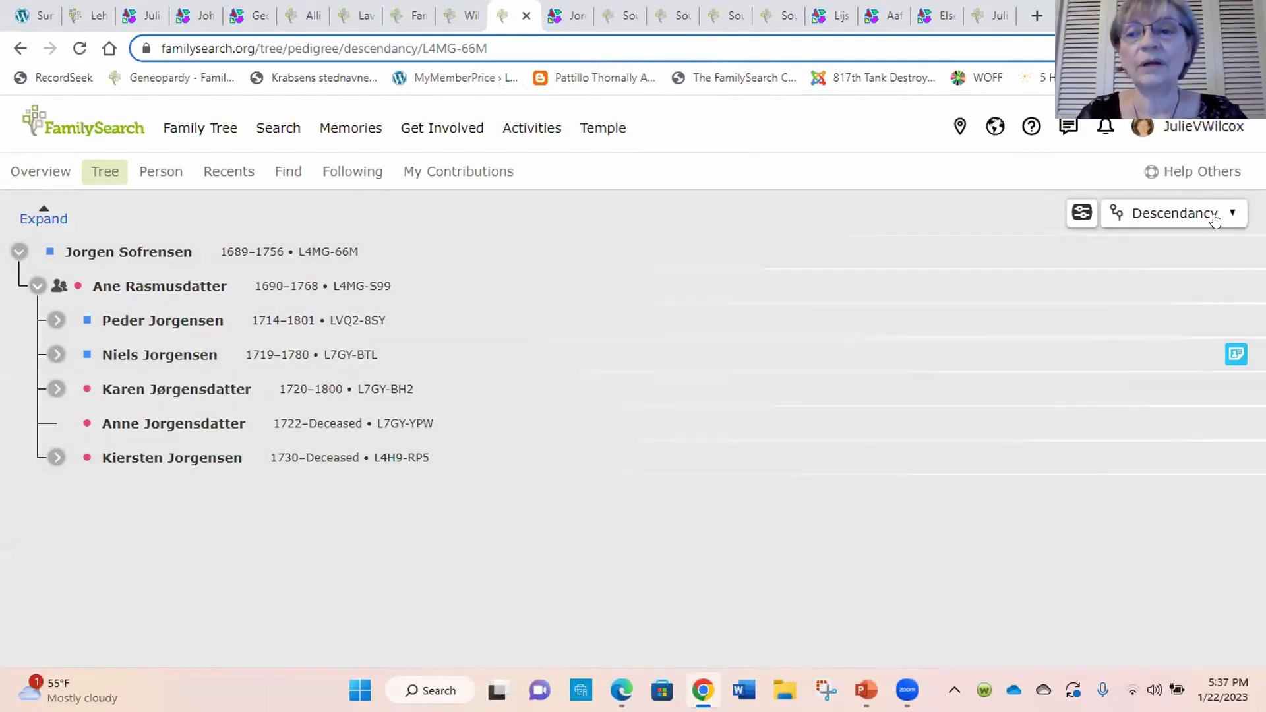
click(1081, 213)
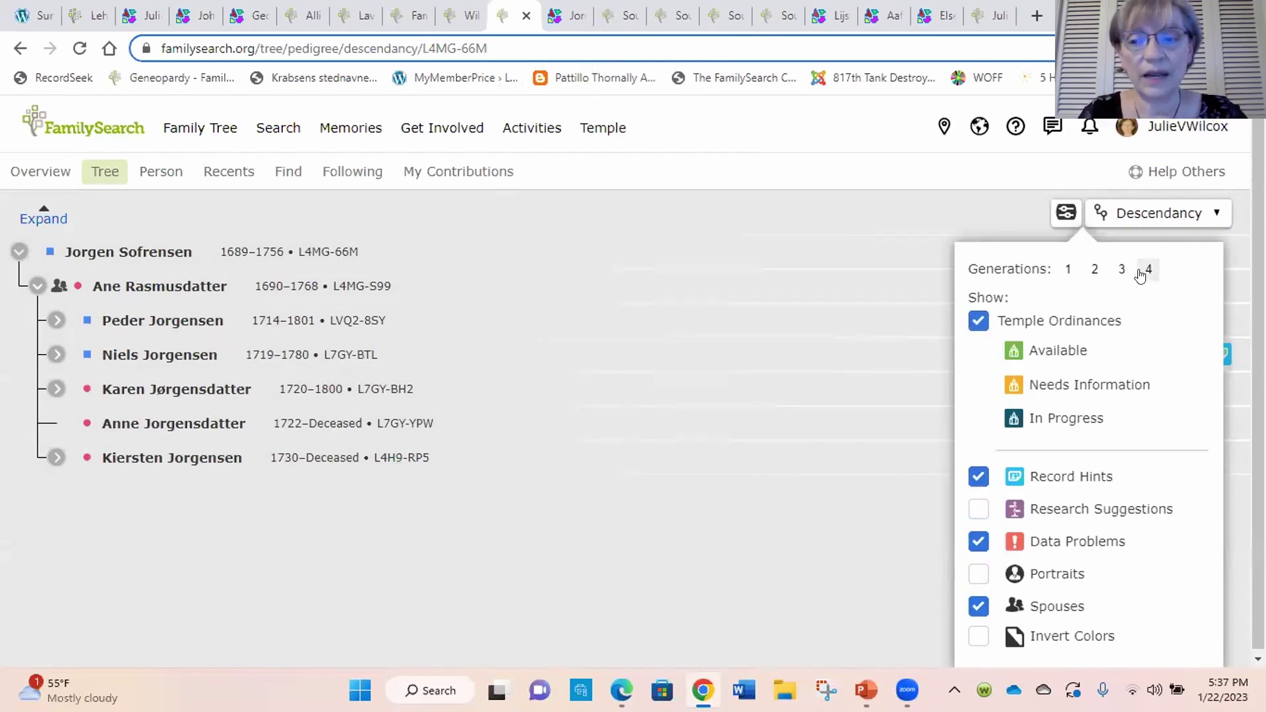
click(1148, 270)
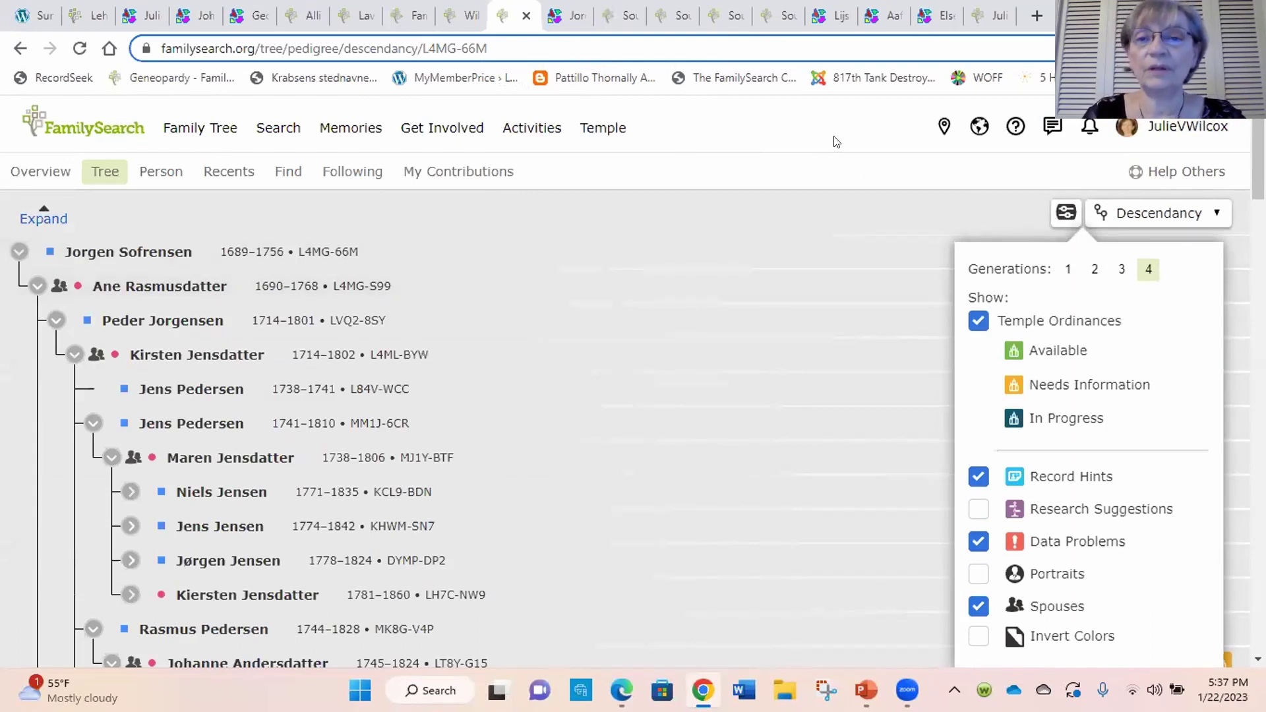
click(669, 347)
Examine the temple and record hint icons beside the descendants down the four-generation descendancy list
scroll(730, 357, down, 10)
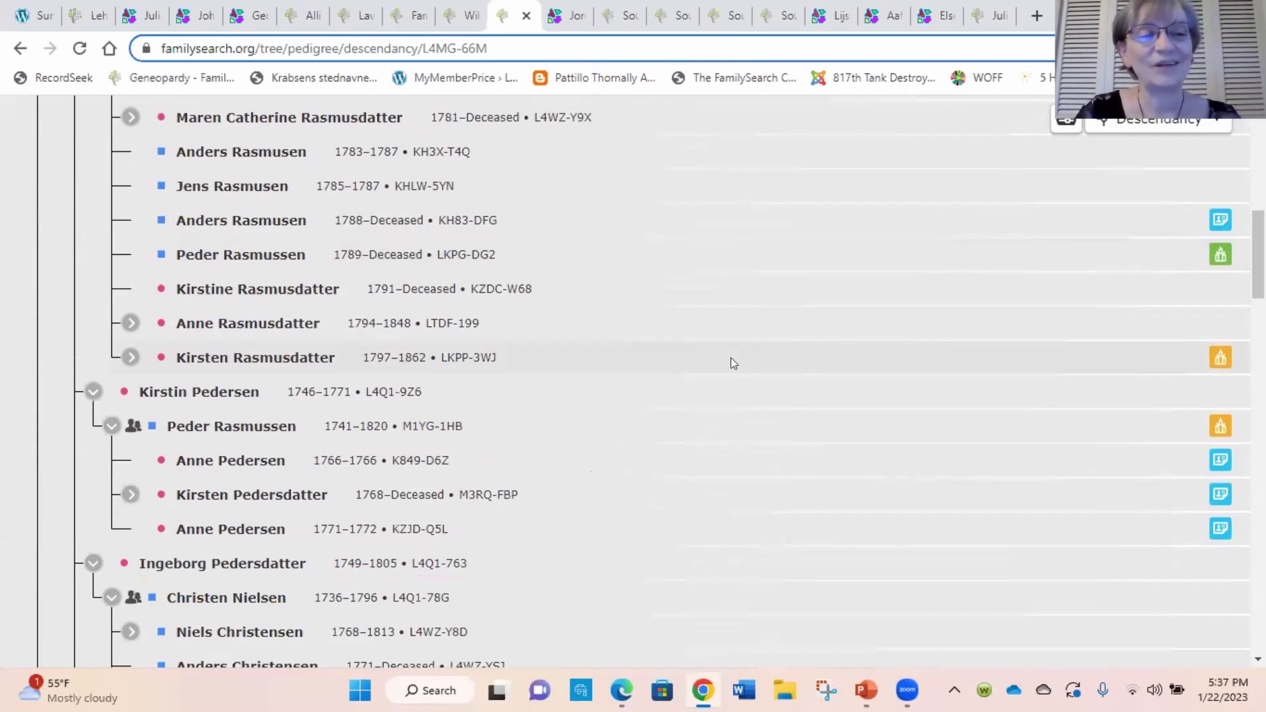
scroll(731, 357, down, 7)
scroll(731, 358, down, 5)
scroll(731, 364, down, 5)
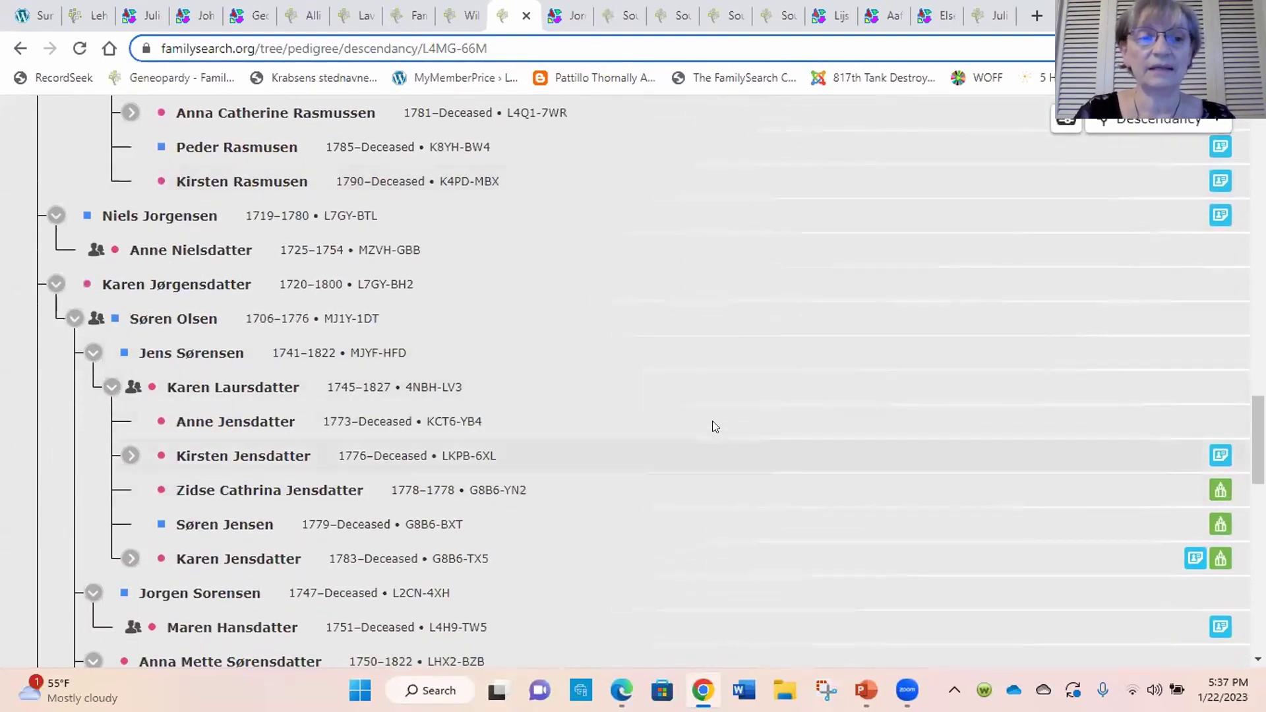
scroll(779, 422, down, 4)
scroll(776, 432, down, 2)
scroll(776, 432, up, 1)
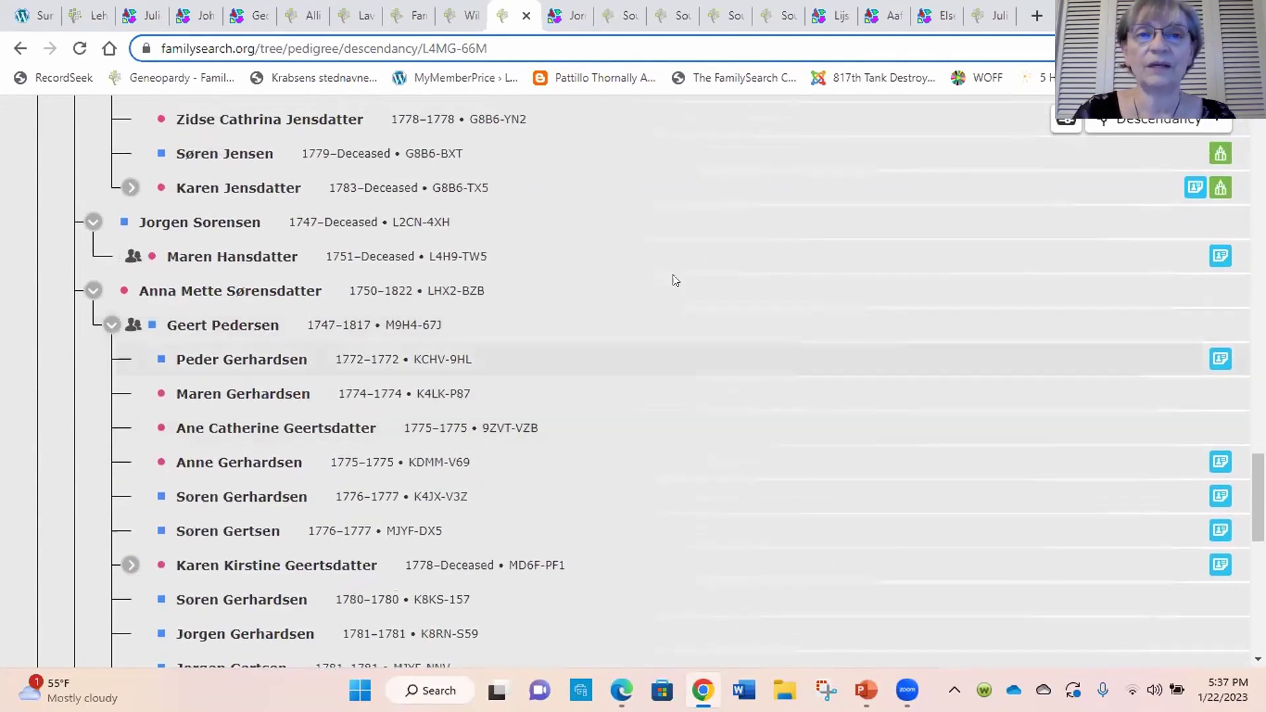
scroll(640, 370, up, 6)
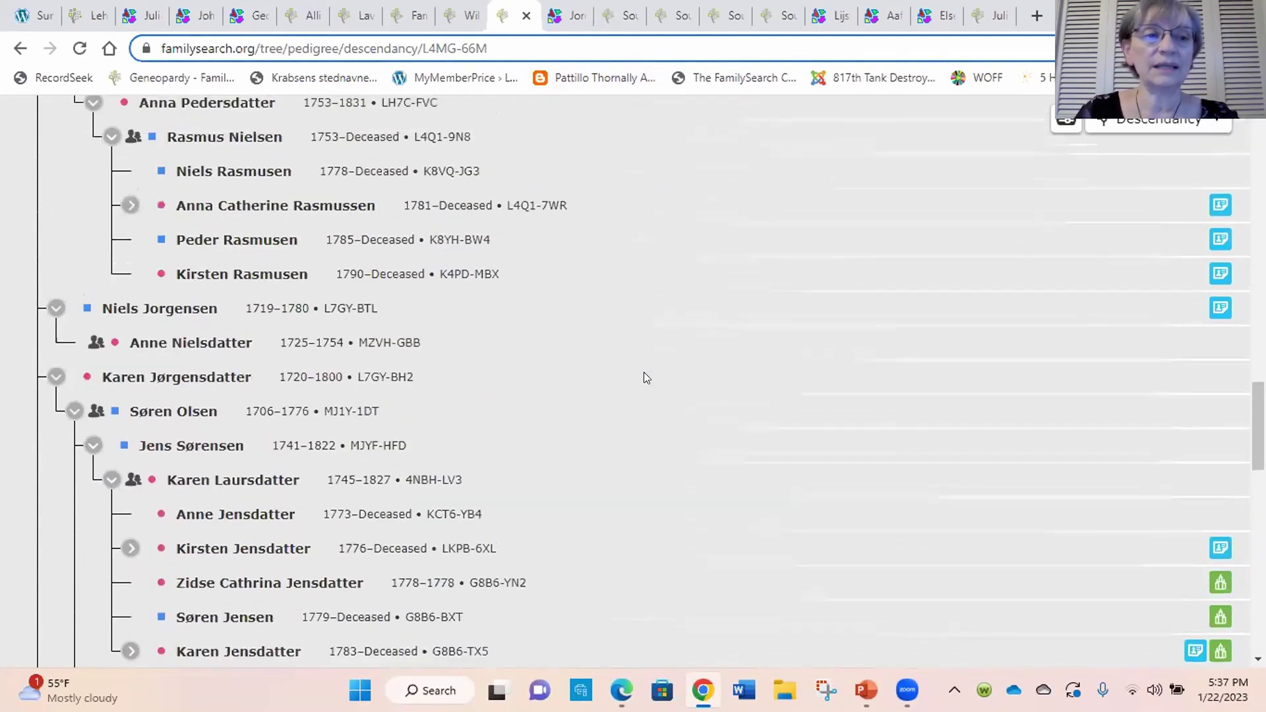
Compare the descendancy list with the outer rings of the six-generation Puzzilla descendants chart
click(569, 26)
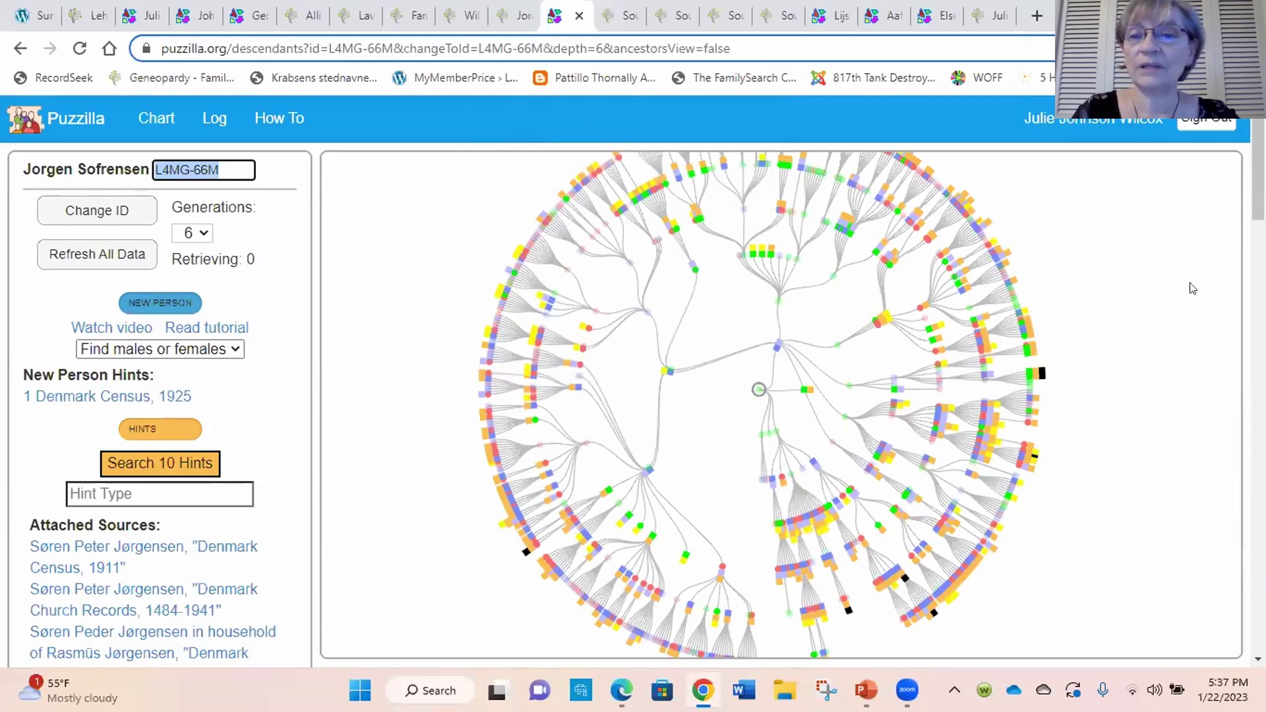
scroll(1064, 276, up, 2)
scroll(1088, 396, up, 2)
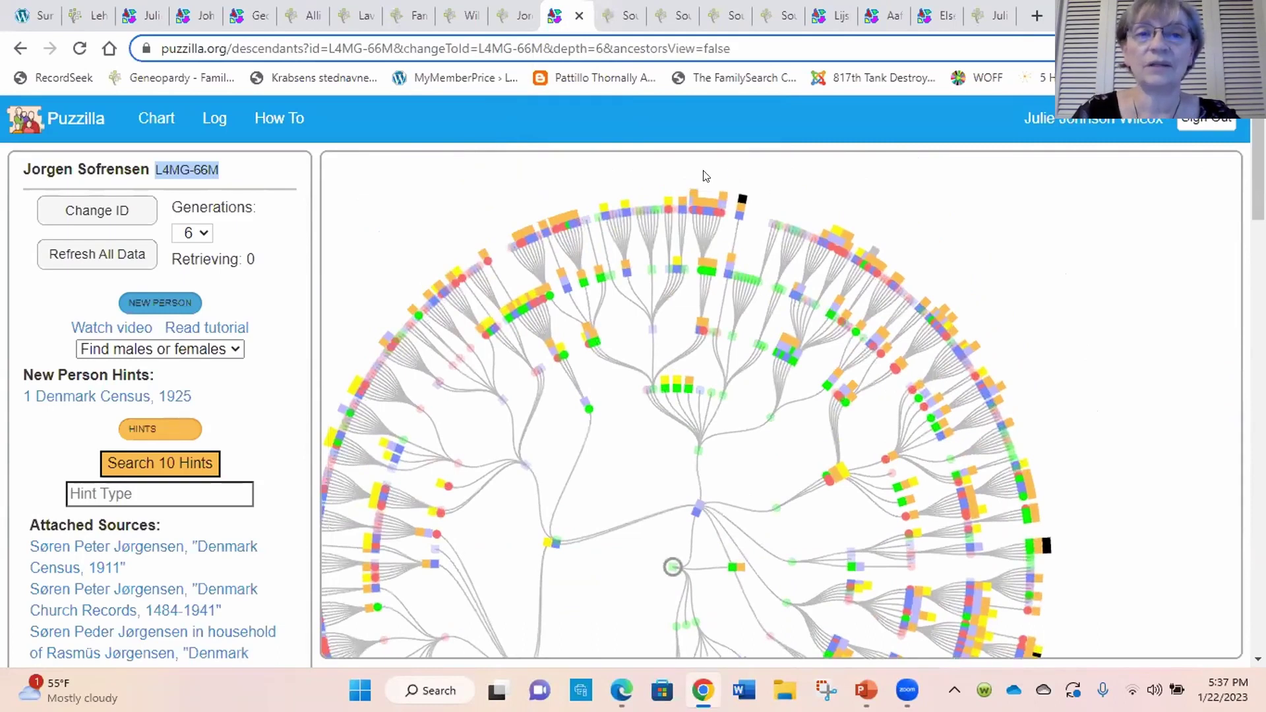
Go back to the FamilySearch descendancy list and check the data problem flagged for the descendant born in 1775
click(521, 19)
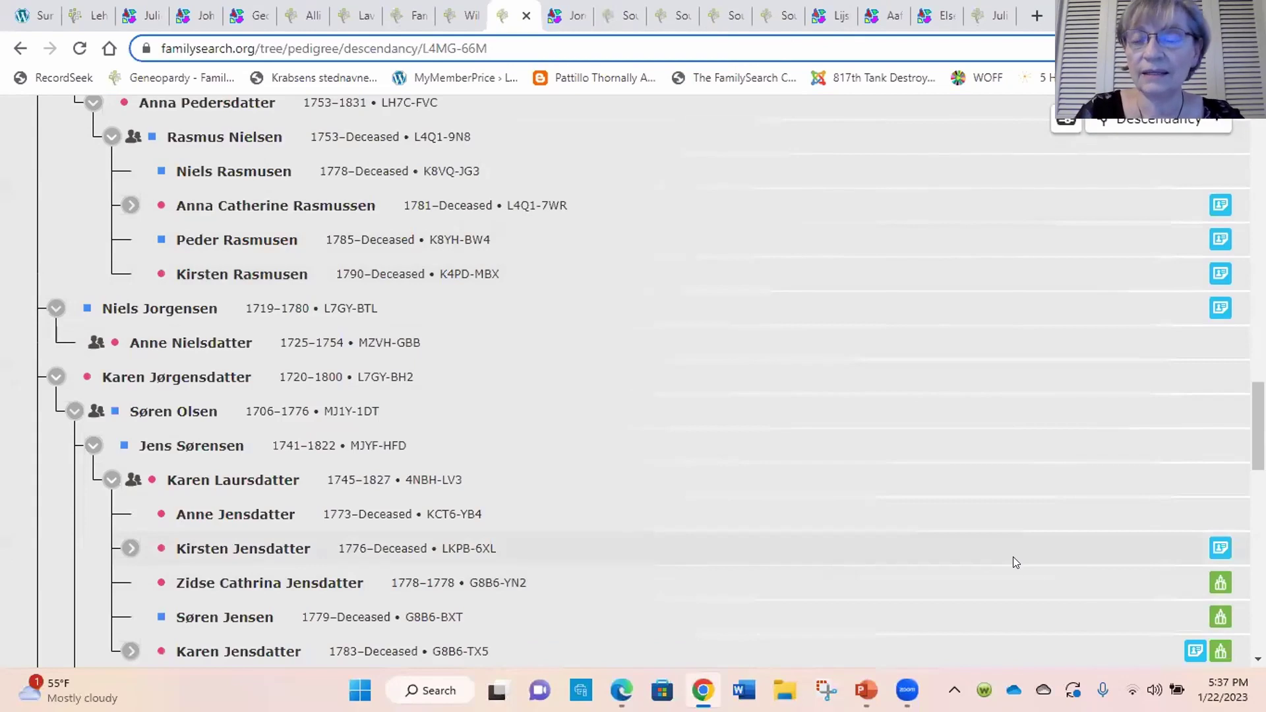
scroll(1067, 579, up, 8)
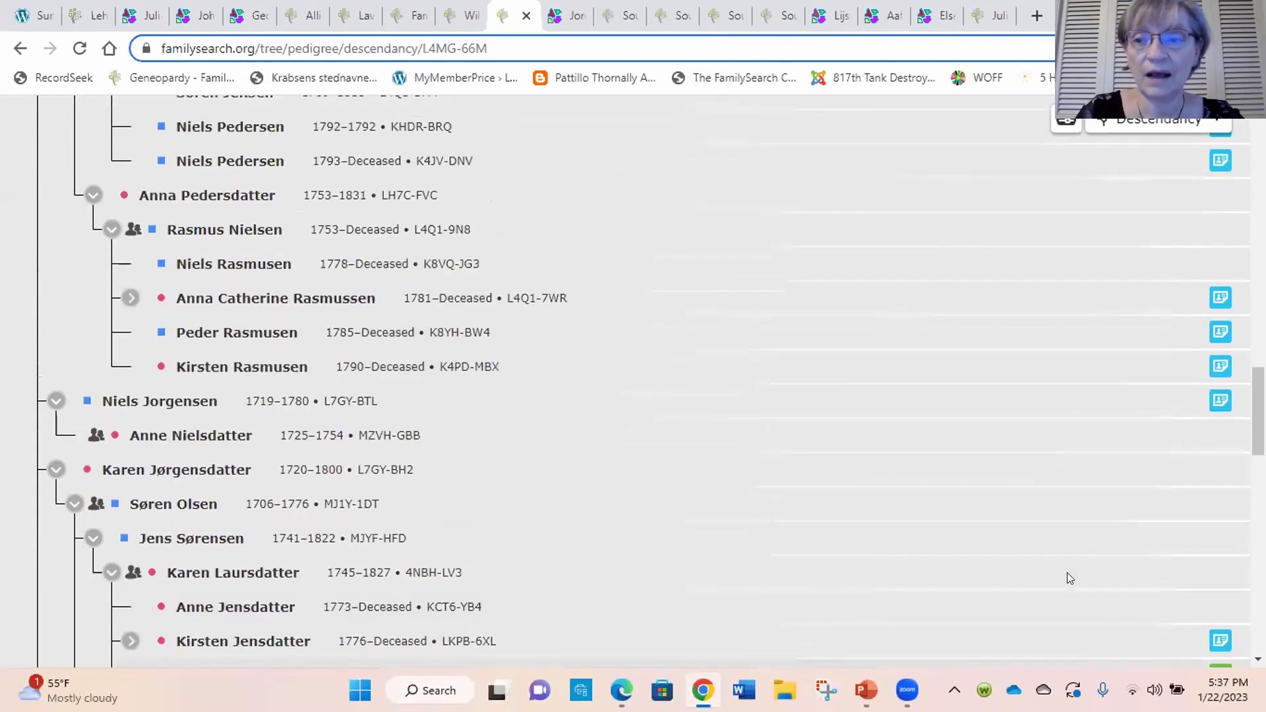
scroll(1067, 570, up, 4)
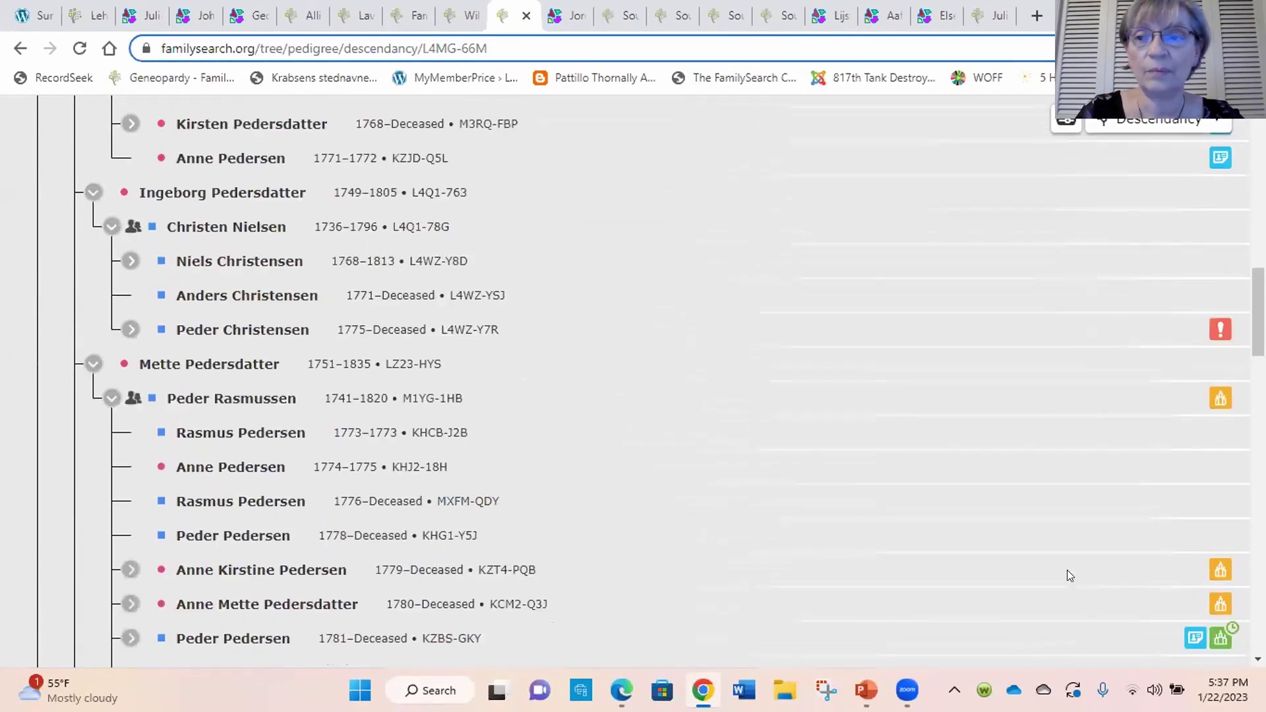
click(1214, 416)
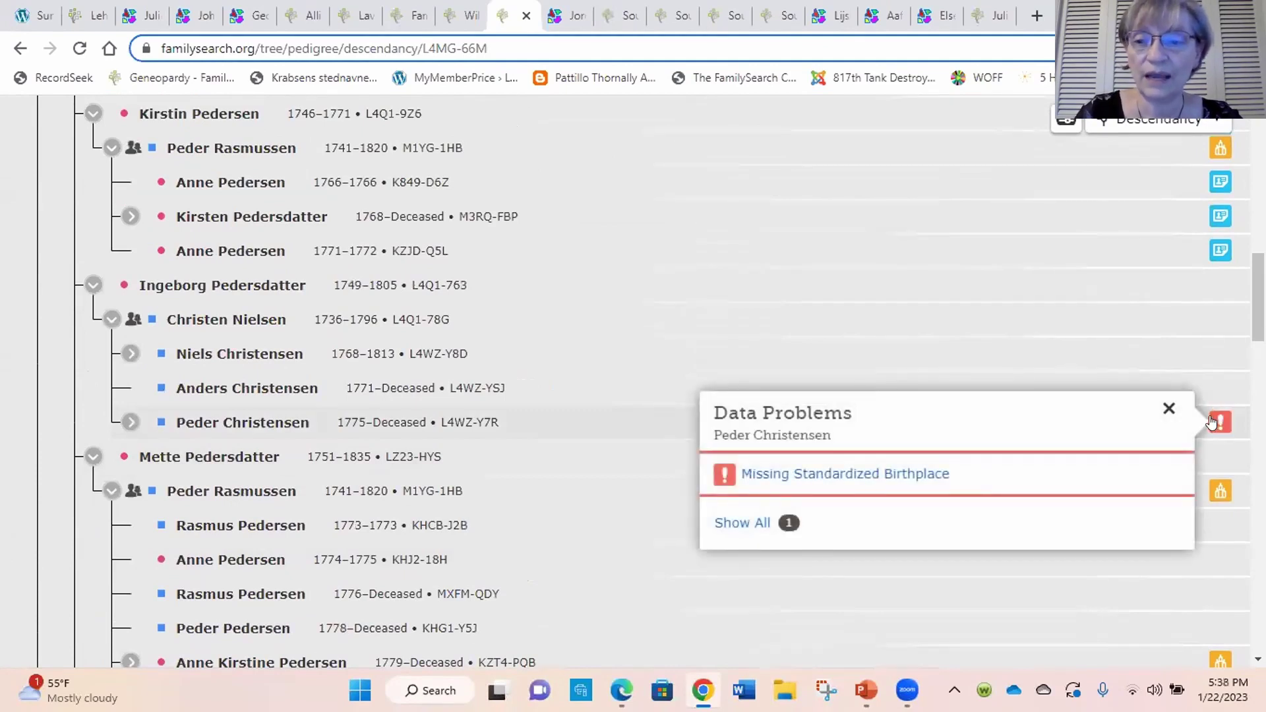
click(1169, 409)
Scan the descendancy list again from its first generation down through the upper branches for flagged relatives
scroll(1027, 302, up, 7)
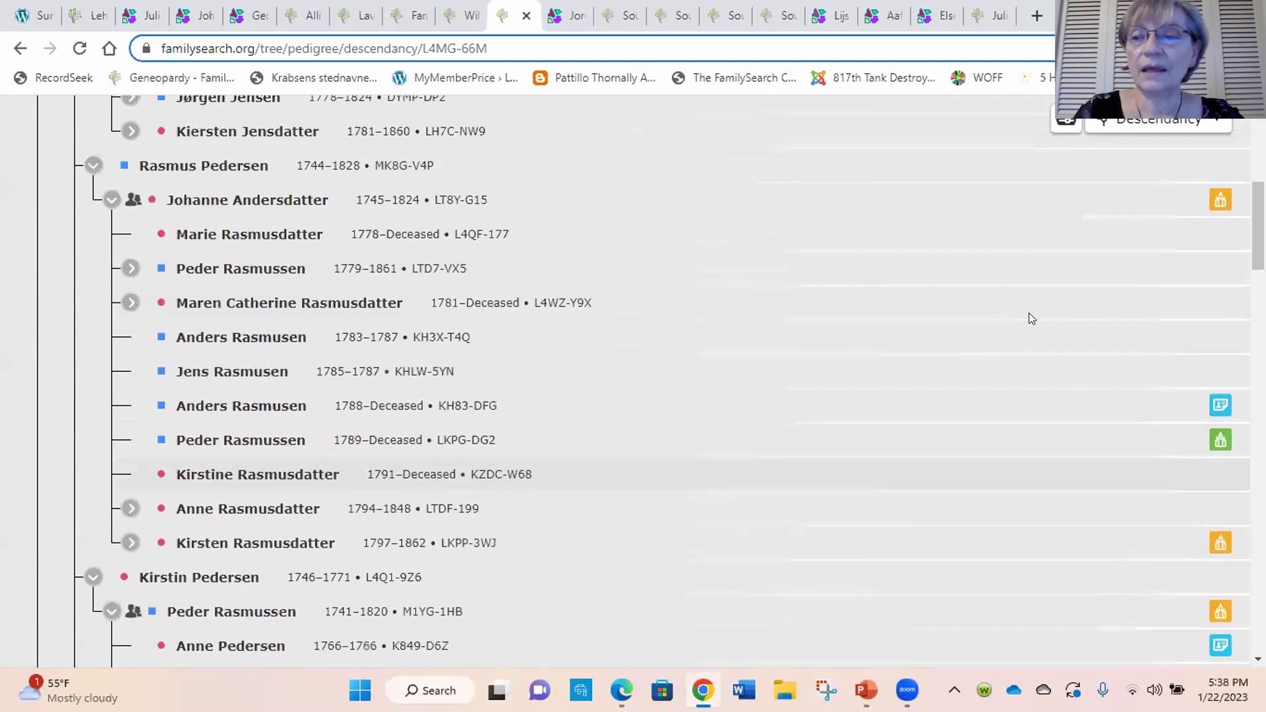
scroll(1038, 406, up, 7)
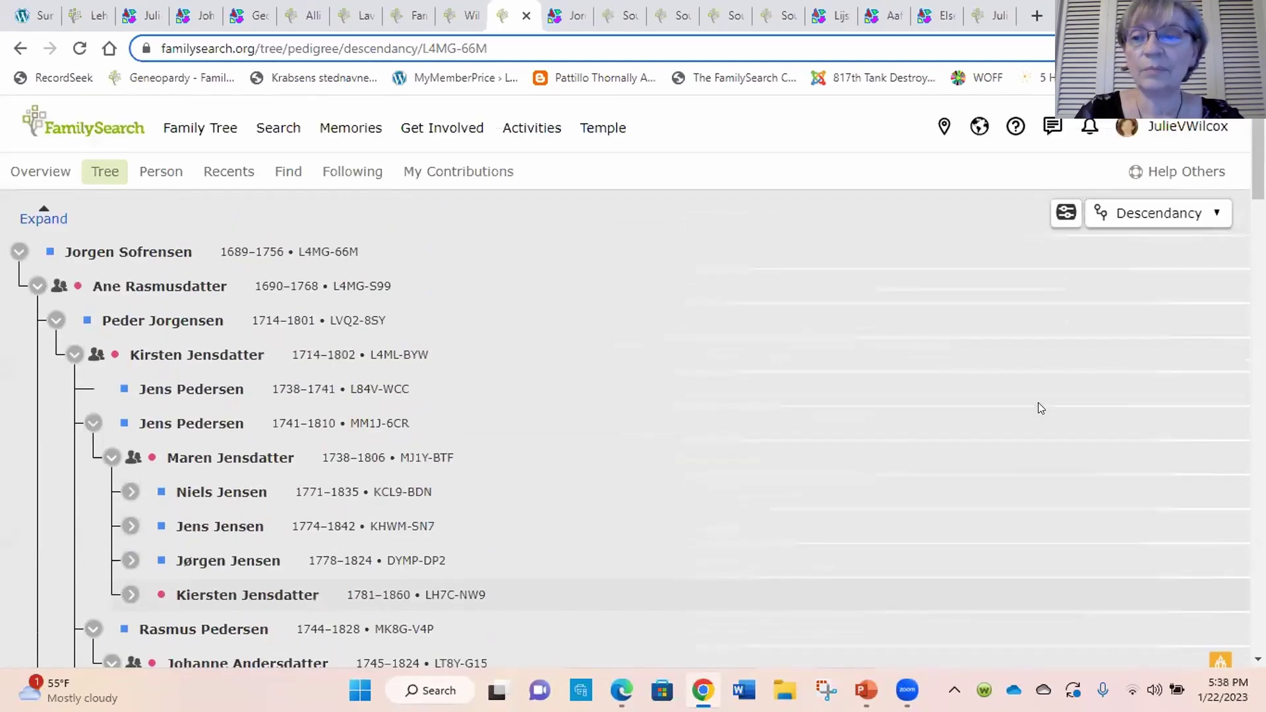
scroll(1038, 408, down, 6)
scroll(1038, 406, down, 1)
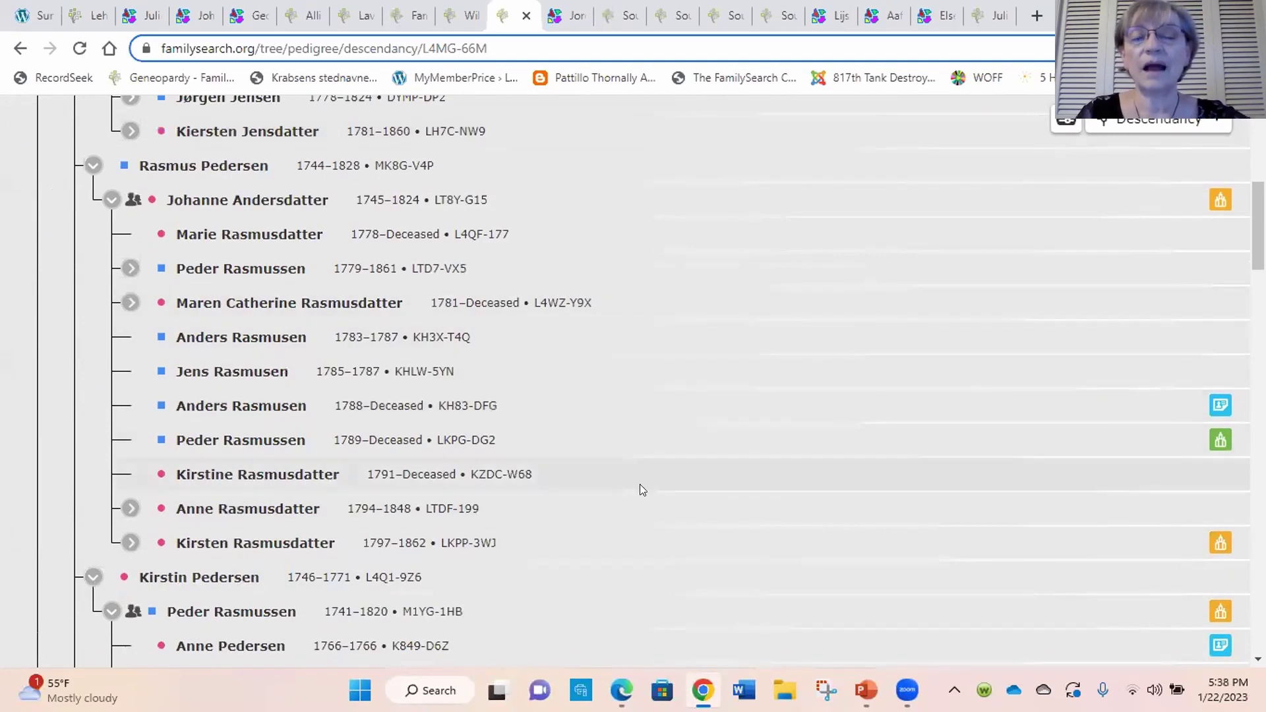
scroll(854, 422, down, 5)
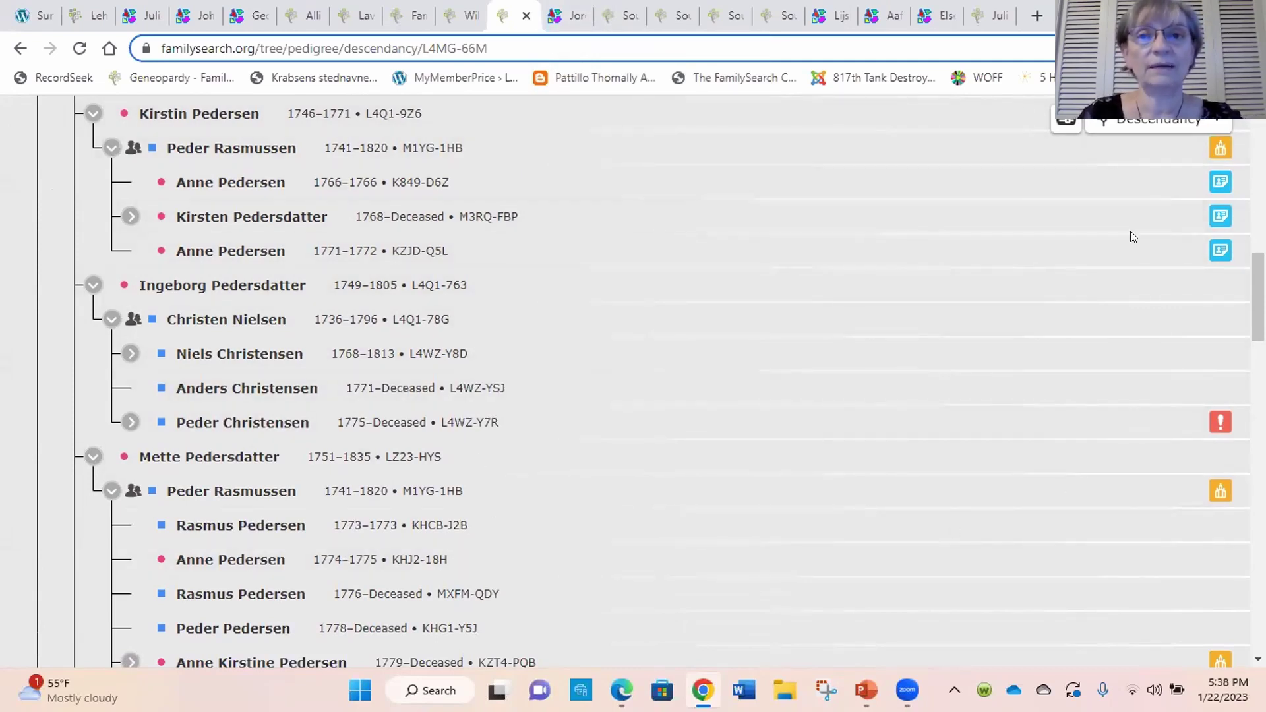
Close the FamilySearch descendancy and six-generation chart tabs, and switch to the four-generation descendants chart for KNW3-KTJ
click(527, 16)
click(526, 16)
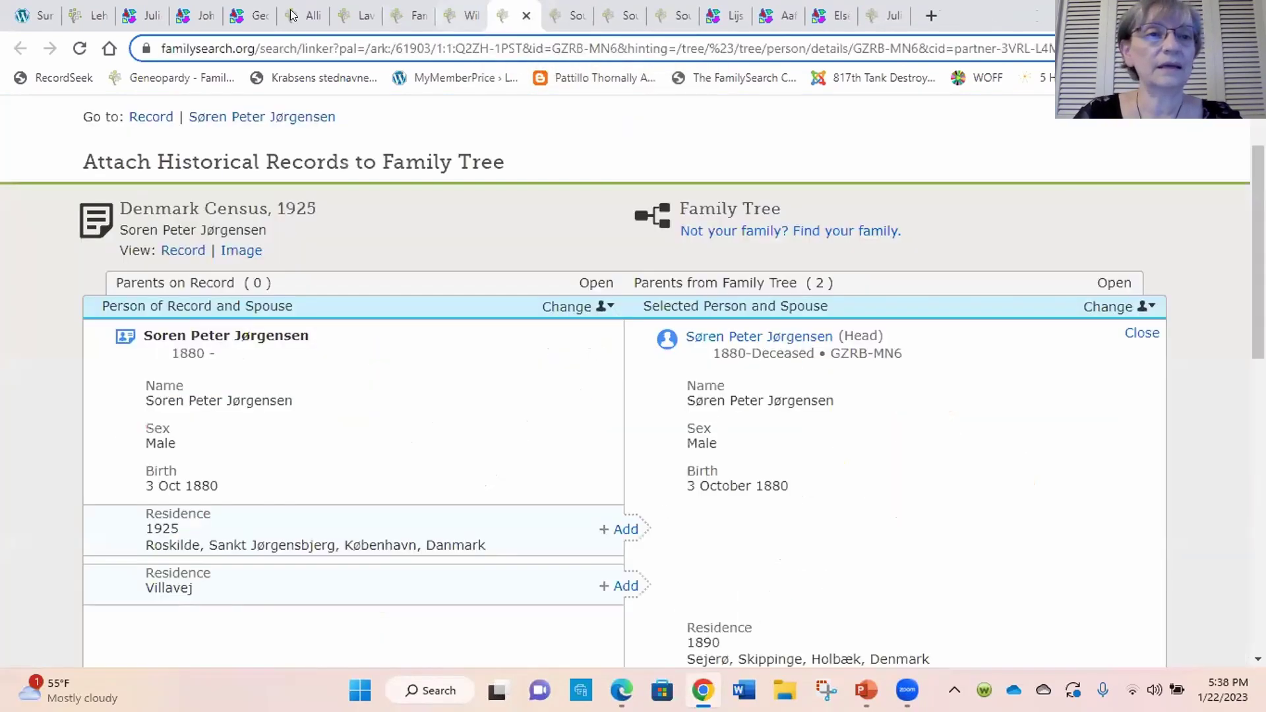
click(246, 15)
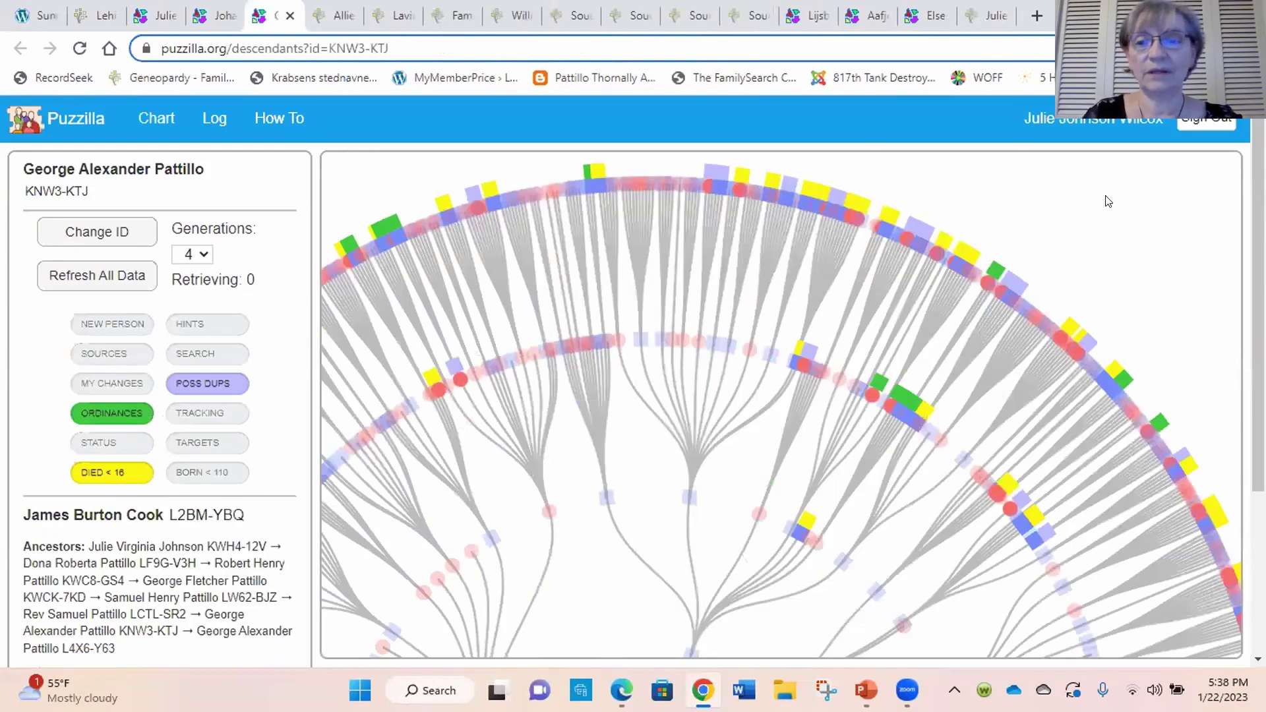
Look over the Ordinances, Poss Dups and Died < 16 markers around the four-generation descendants chart
scroll(1108, 202, down, 3)
scroll(1166, 258, down, 1)
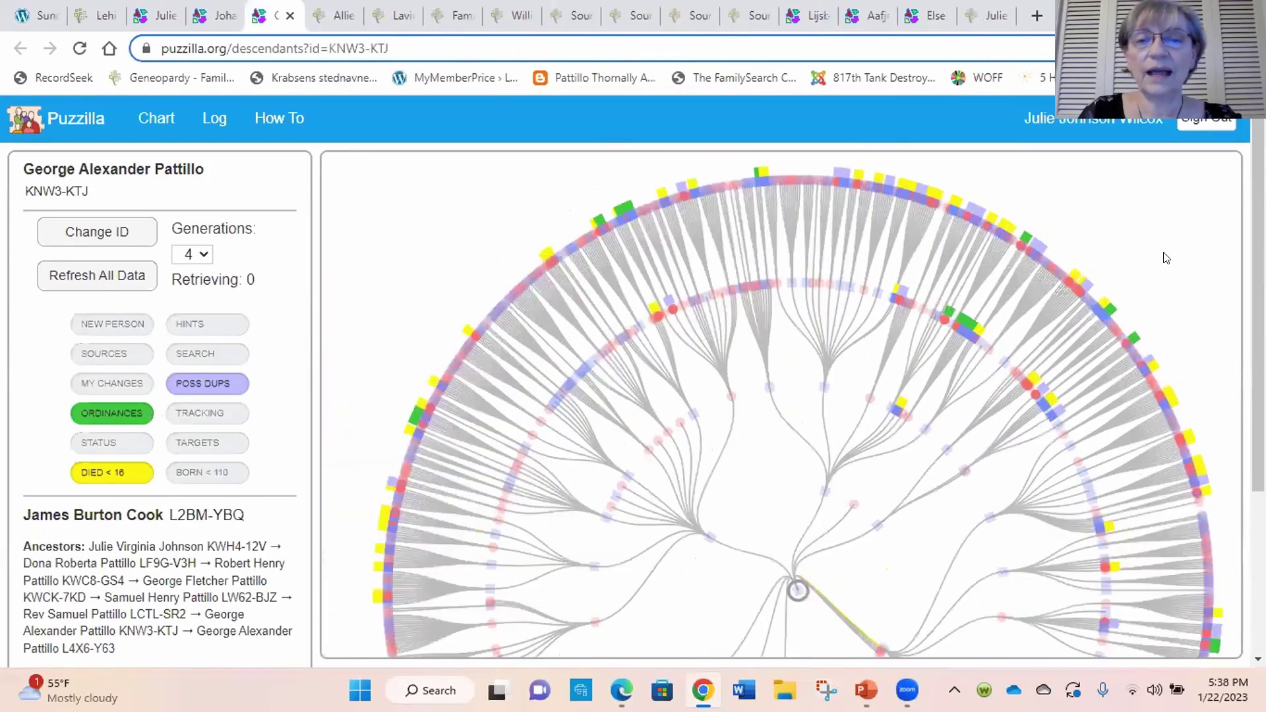
scroll(1166, 258, up, 1)
drag(1133, 236, 1165, 287)
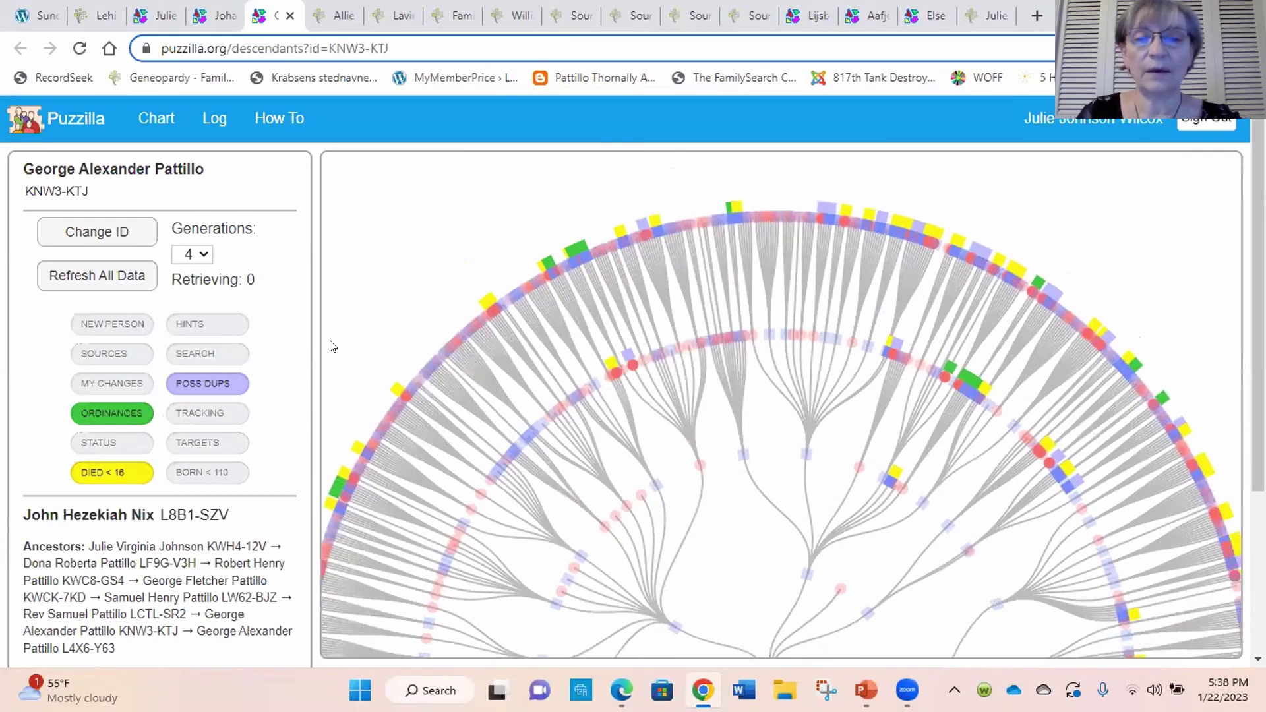
scroll(451, 208, down, 3)
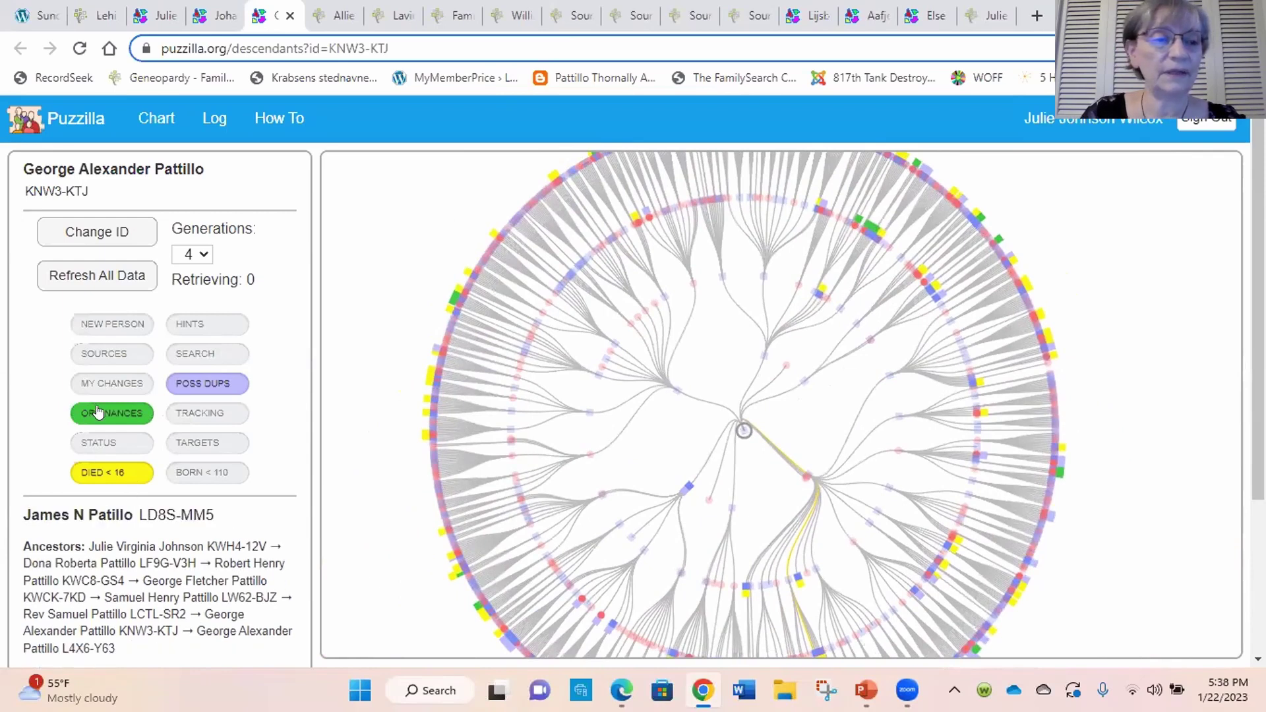
Replace the chart's Ordinances and Poss Dups markers with Born < 110 and Targets
click(101, 423)
click(201, 386)
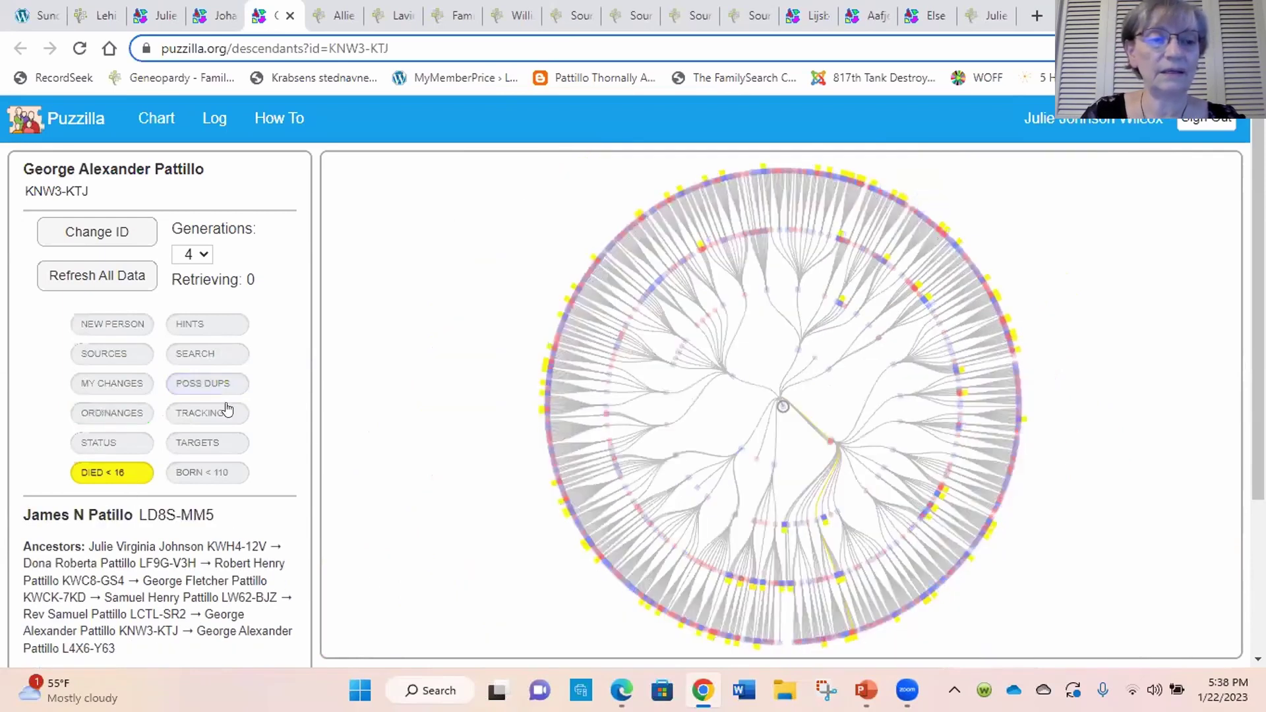
scroll(388, 442, up, 2)
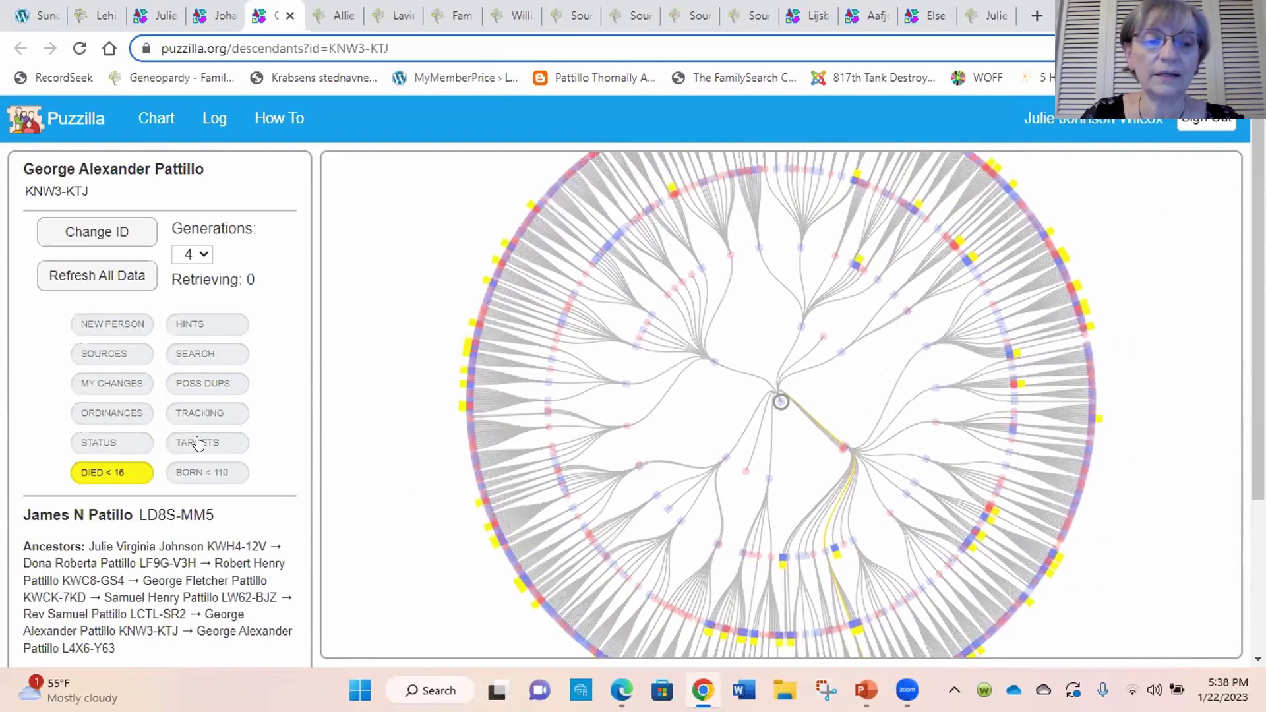
click(202, 473)
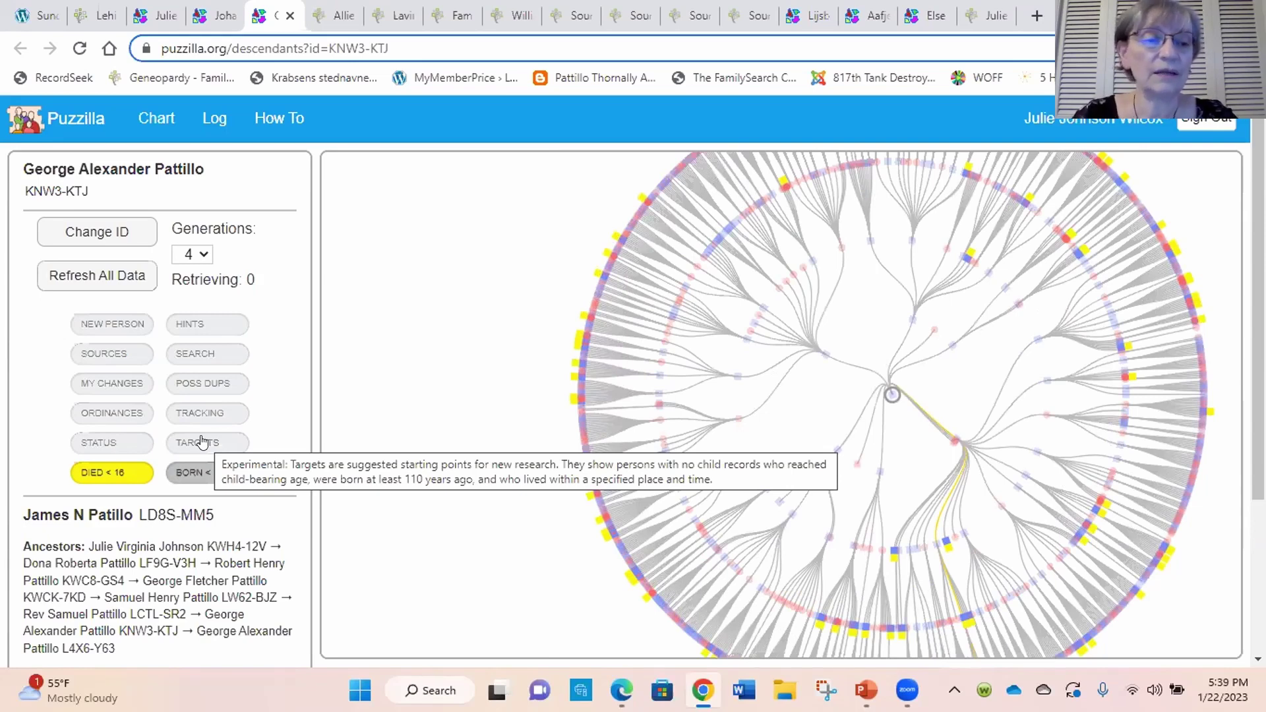
click(202, 442)
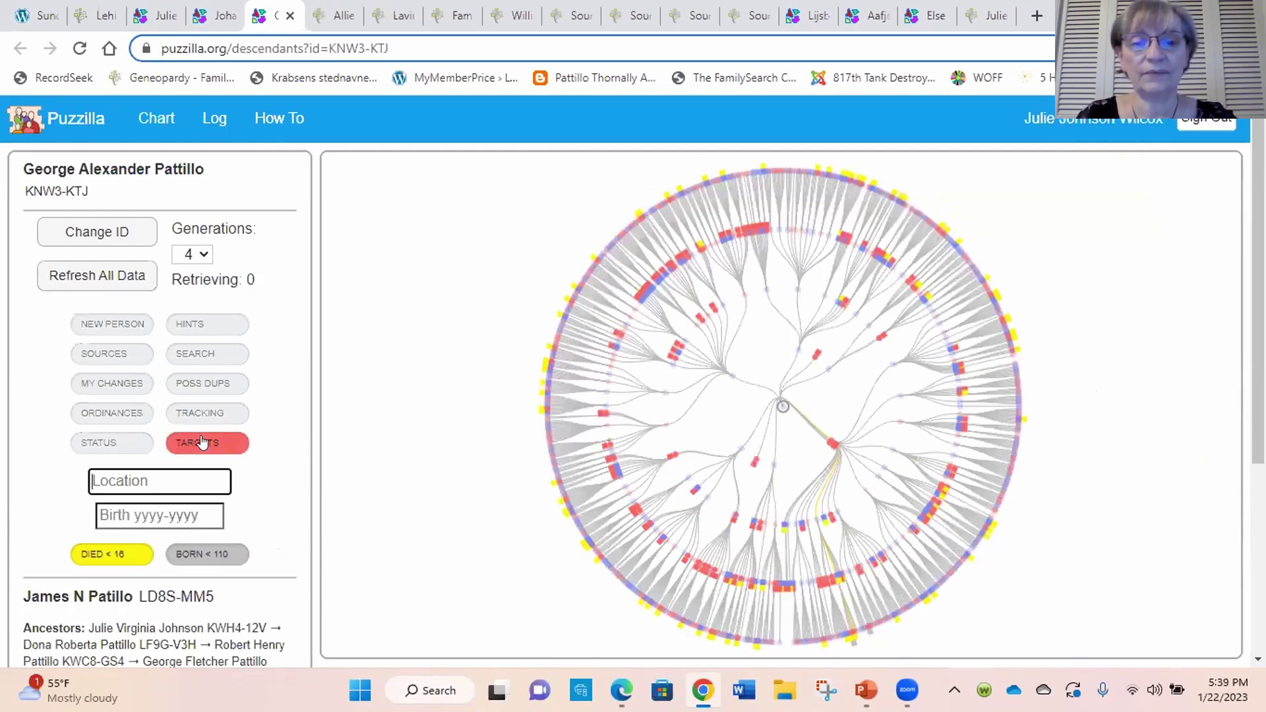
Look over the Targets markers across the four-generation descendants chart, checking the details of flagged descendants in the upper-left branches
scroll(465, 580, up, 3)
drag(482, 525, 403, 573)
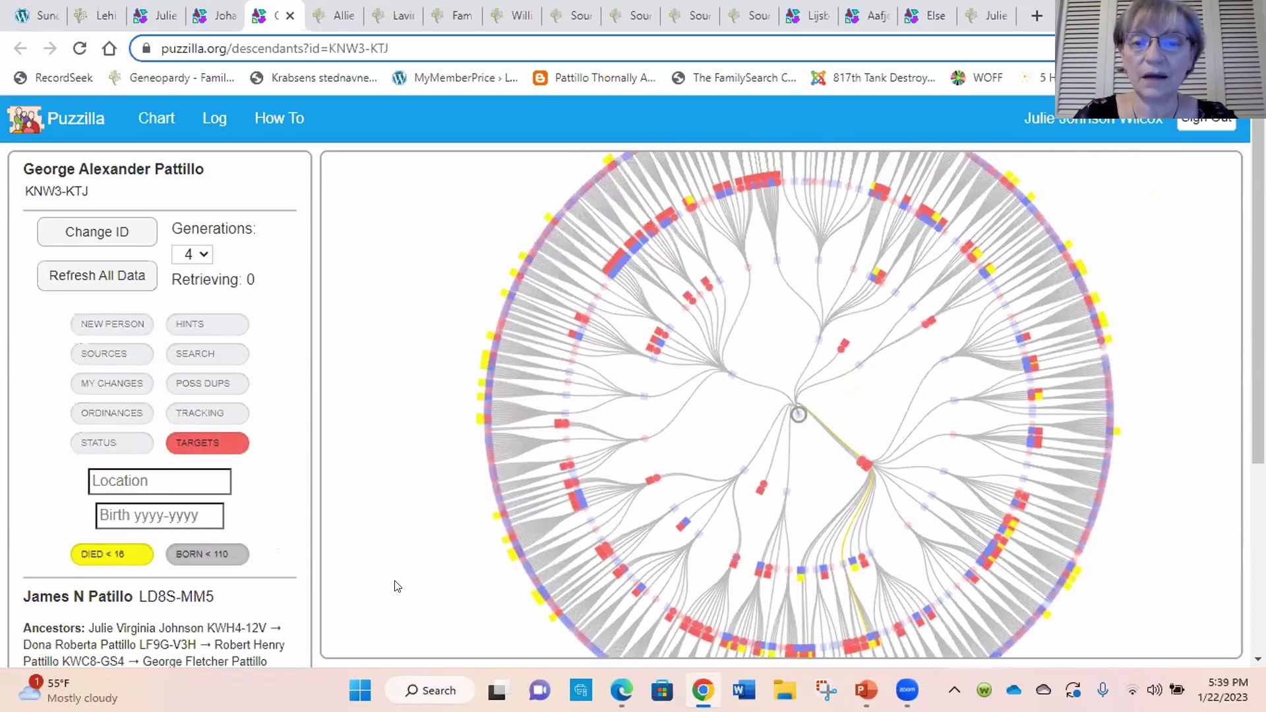
scroll(399, 597, up, 5)
drag(440, 347, 390, 524)
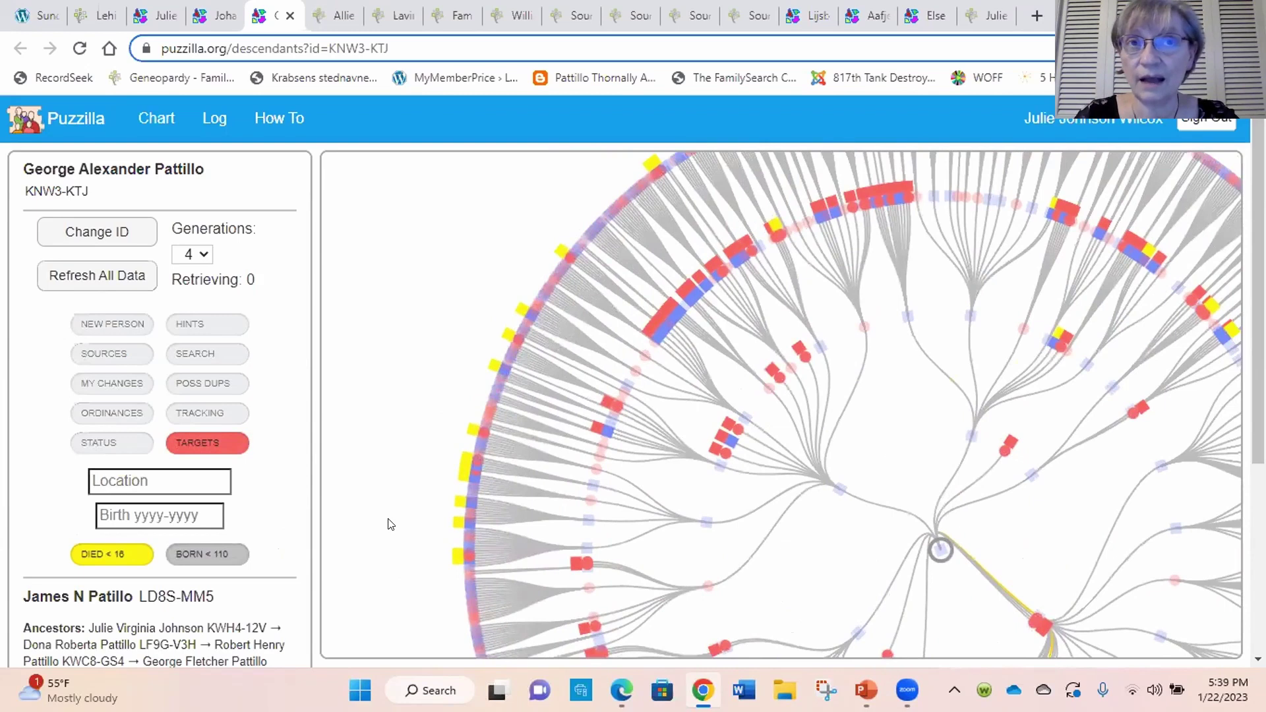
mouse_move(732, 435)
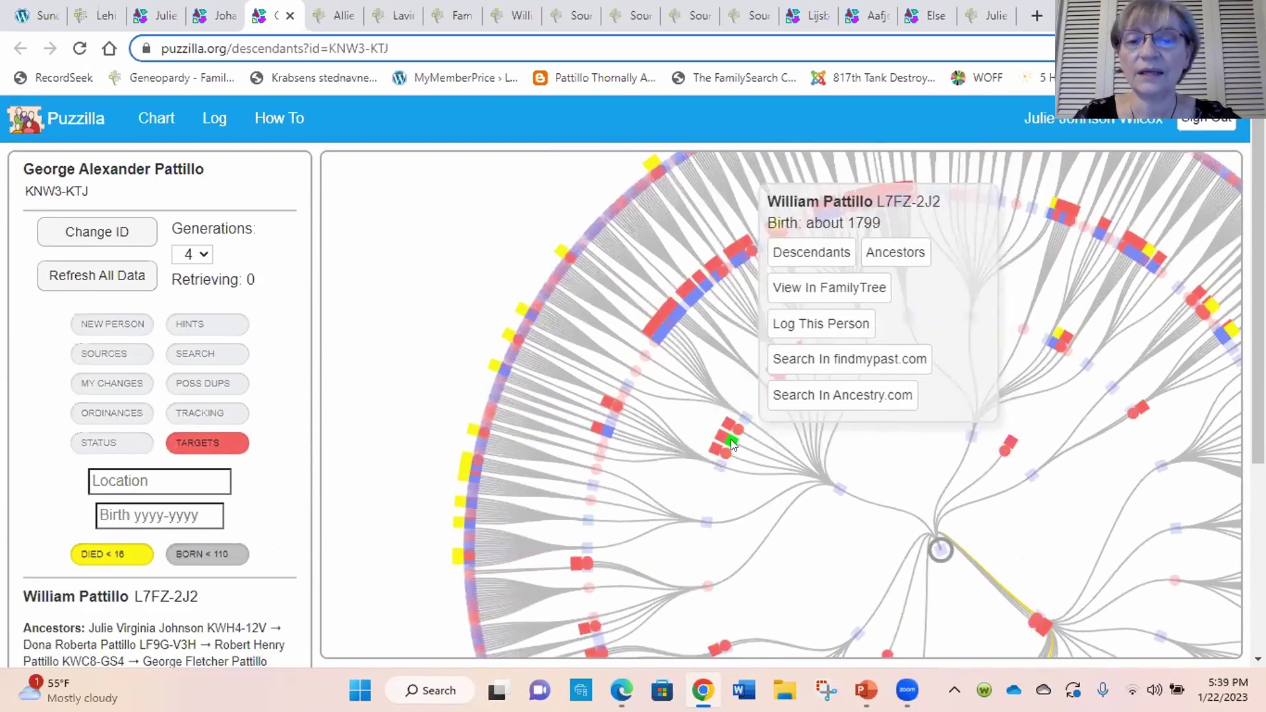
mouse_move(615, 404)
mouse_move(804, 359)
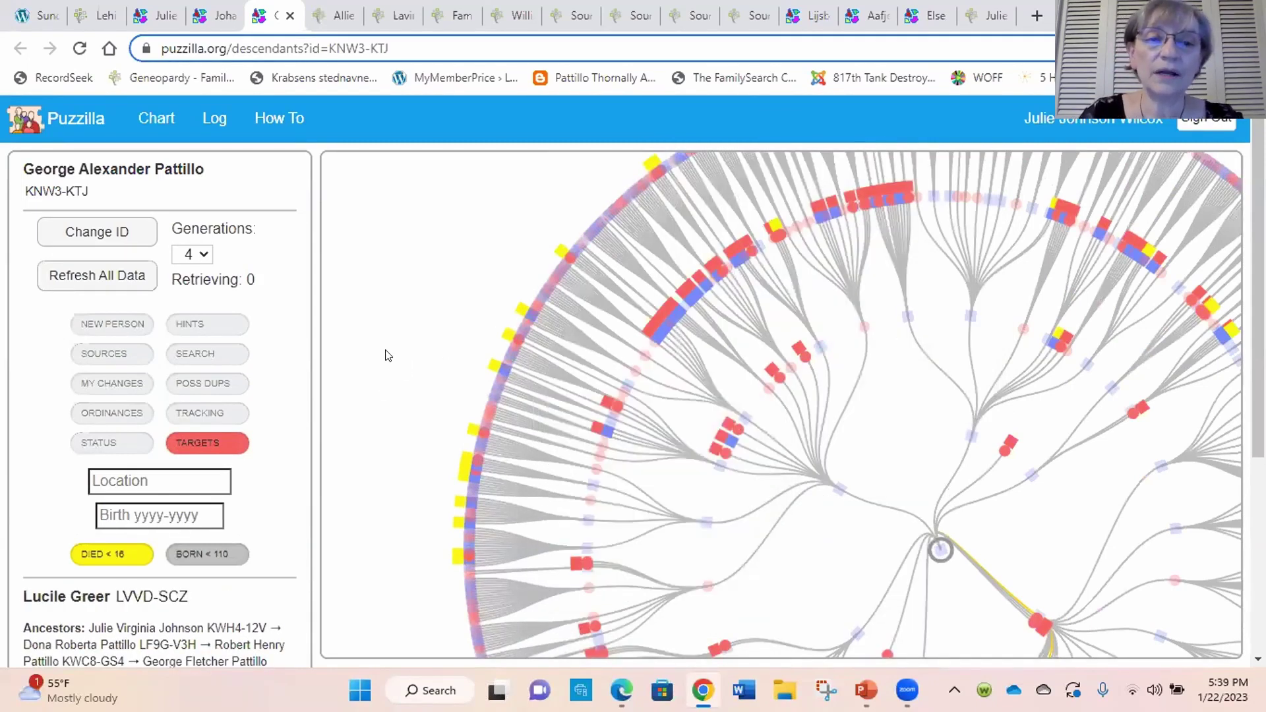
scroll(384, 353, down, 2)
drag(342, 421, 419, 339)
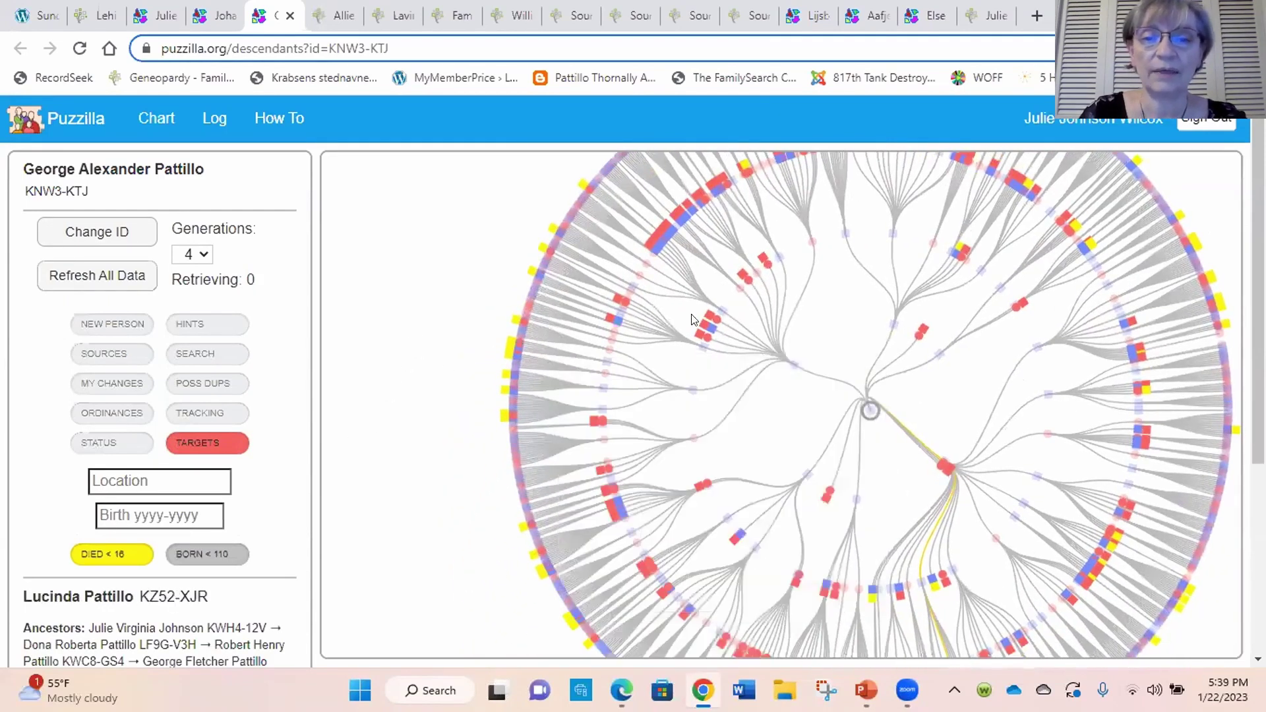
mouse_move(712, 323)
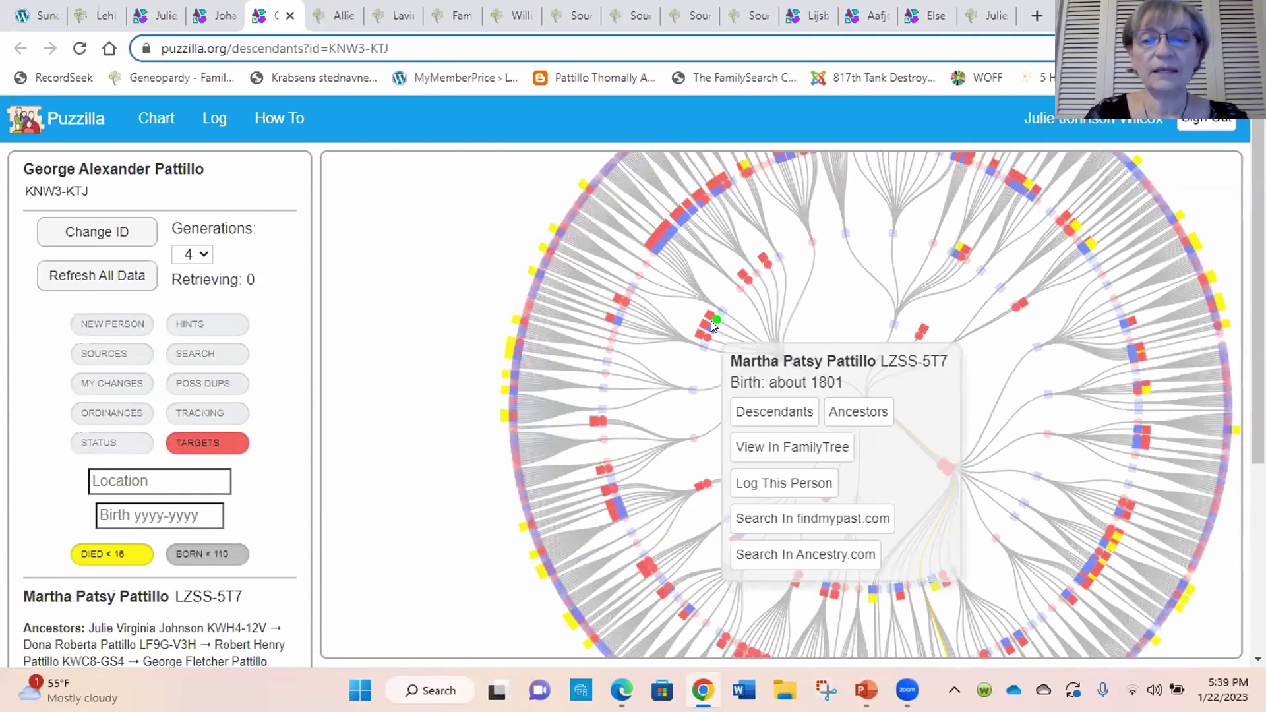
Limit the chart's targets to the location Georgia
click(199, 481)
text(G)
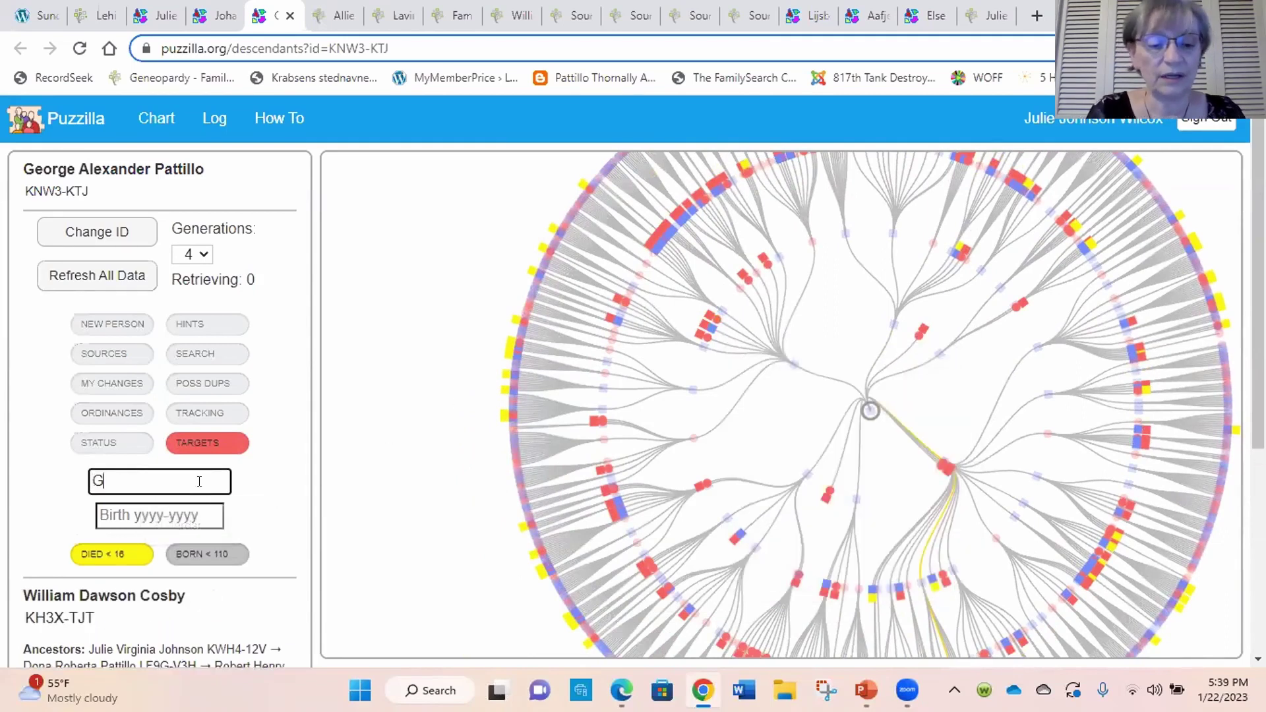
text(eorgia)
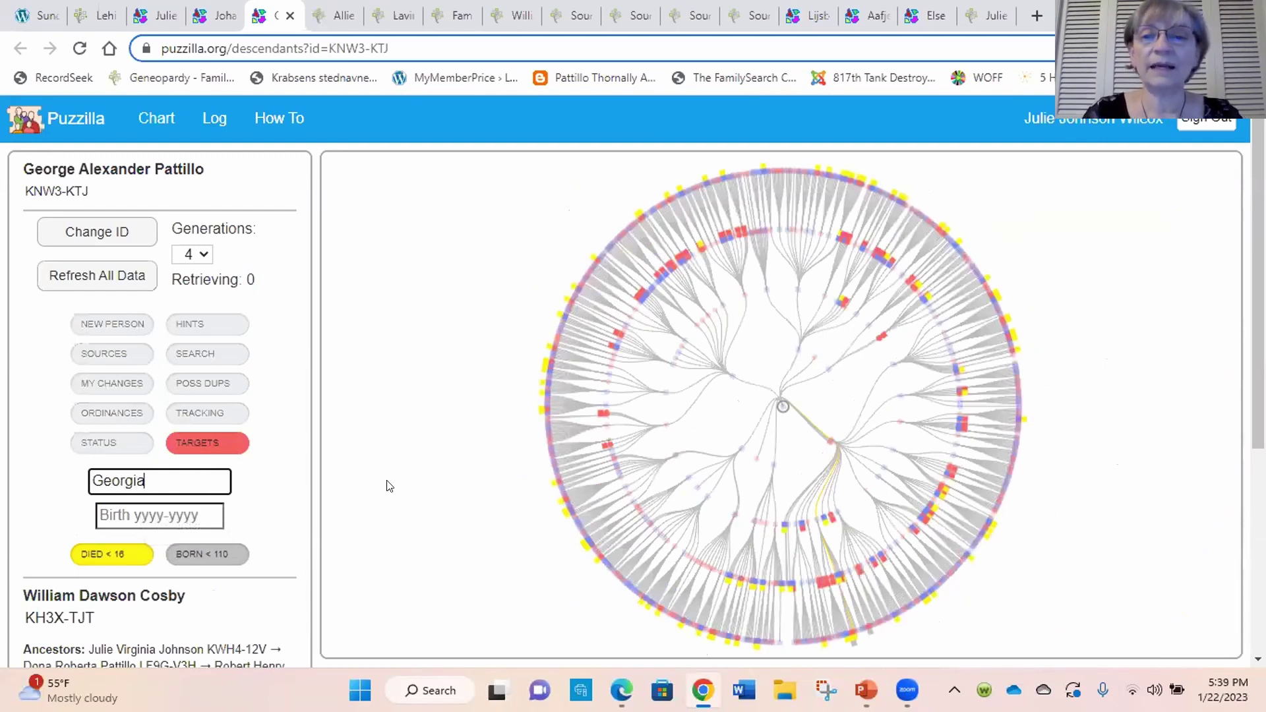
scroll(464, 471, up, 1)
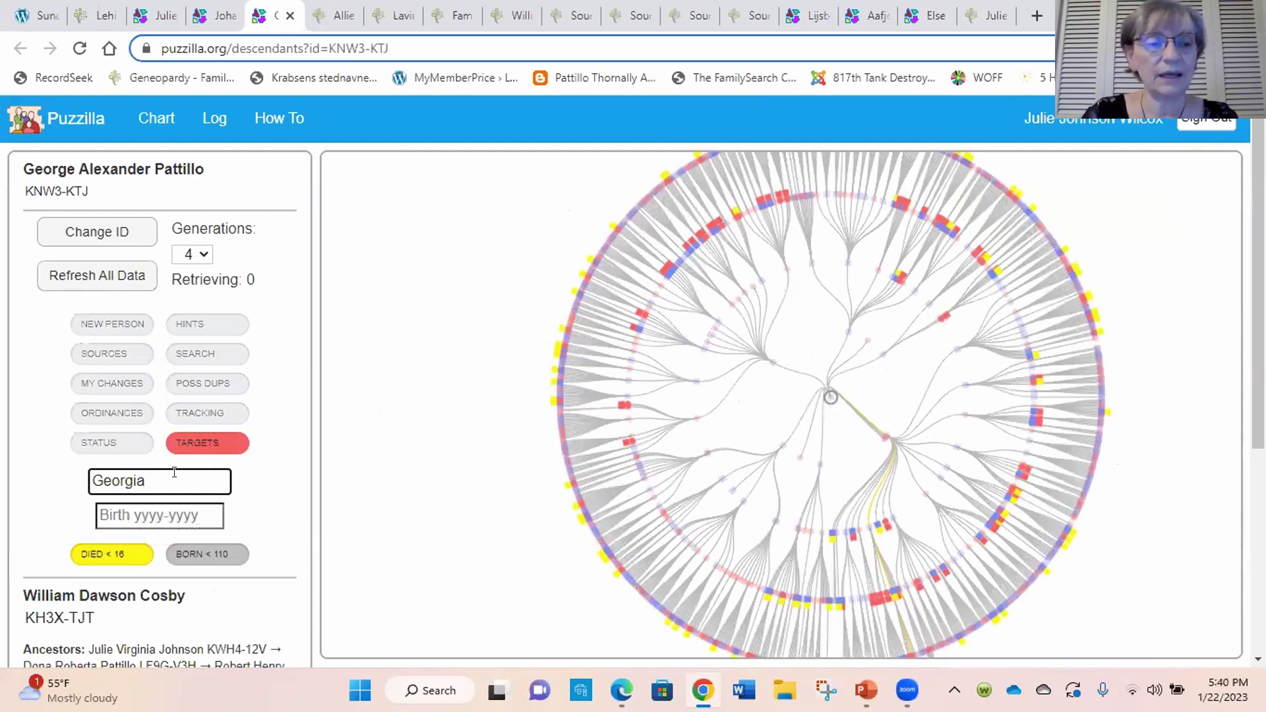
Clear the location filter for the targets and enter the birth range 1850 - 1880 instead
drag(158, 474, 79, 486)
key(BackSpace)
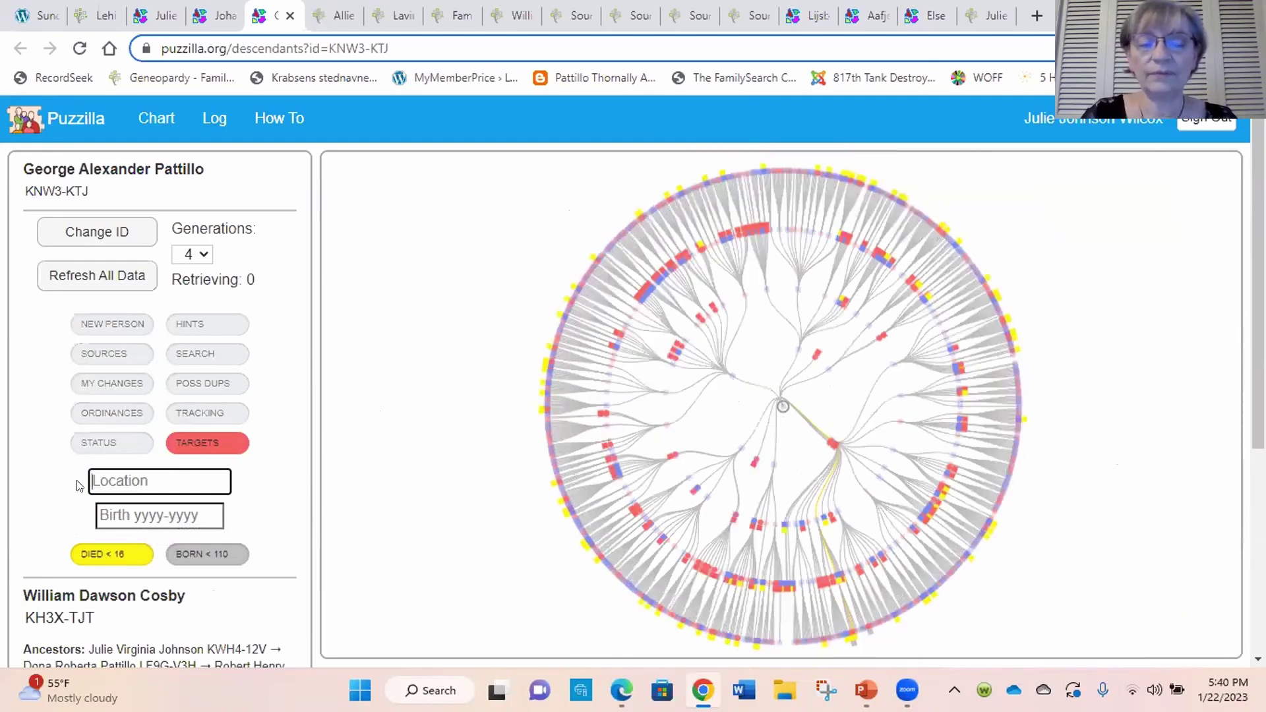
click(148, 512)
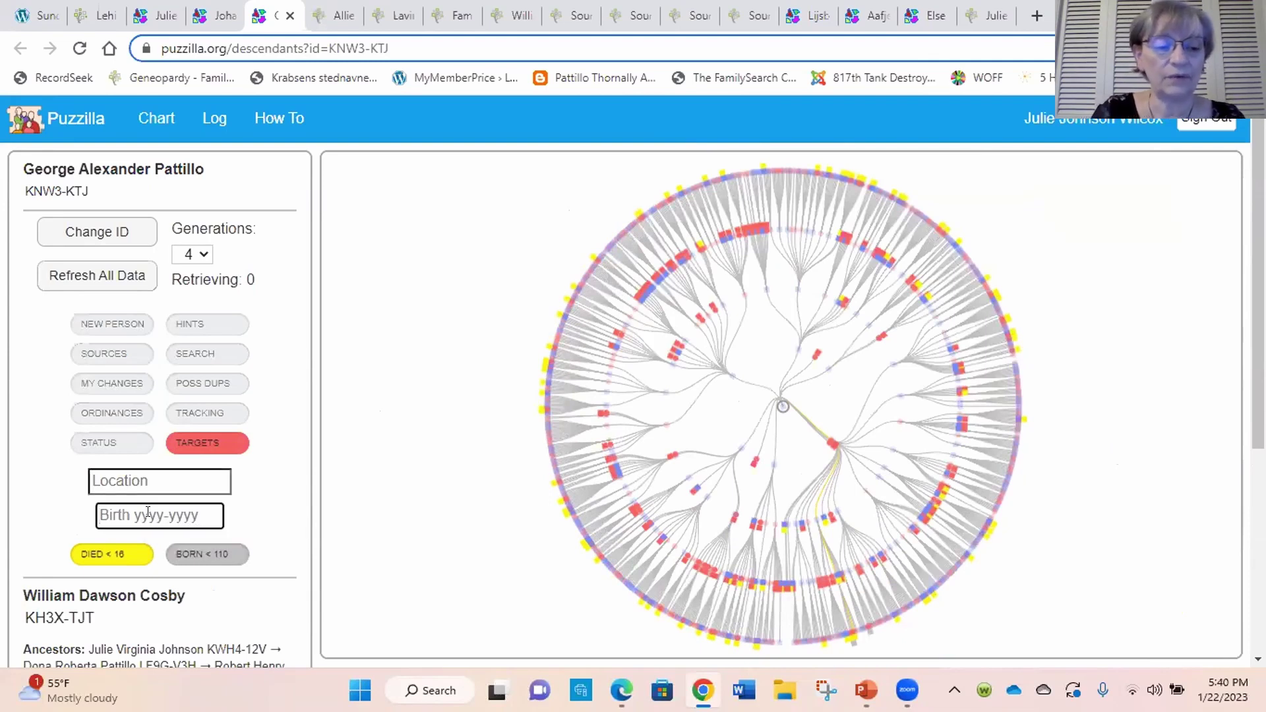
text(185)
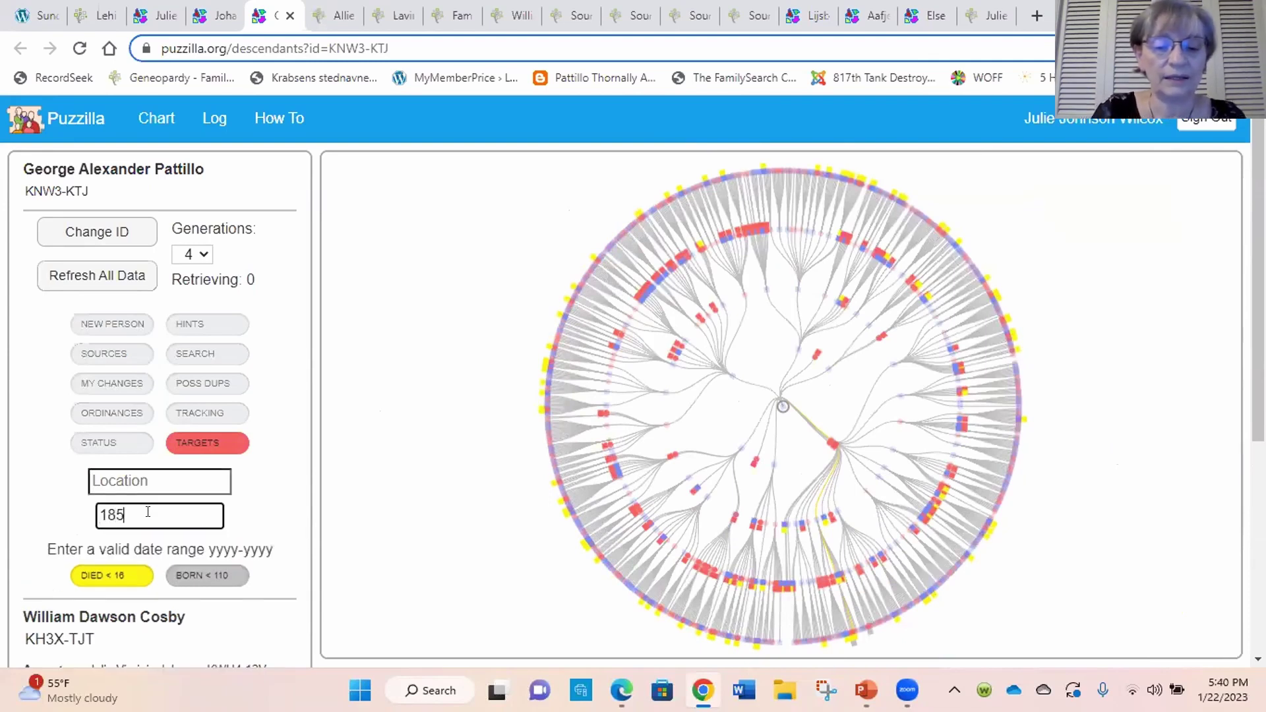
text(0 -)
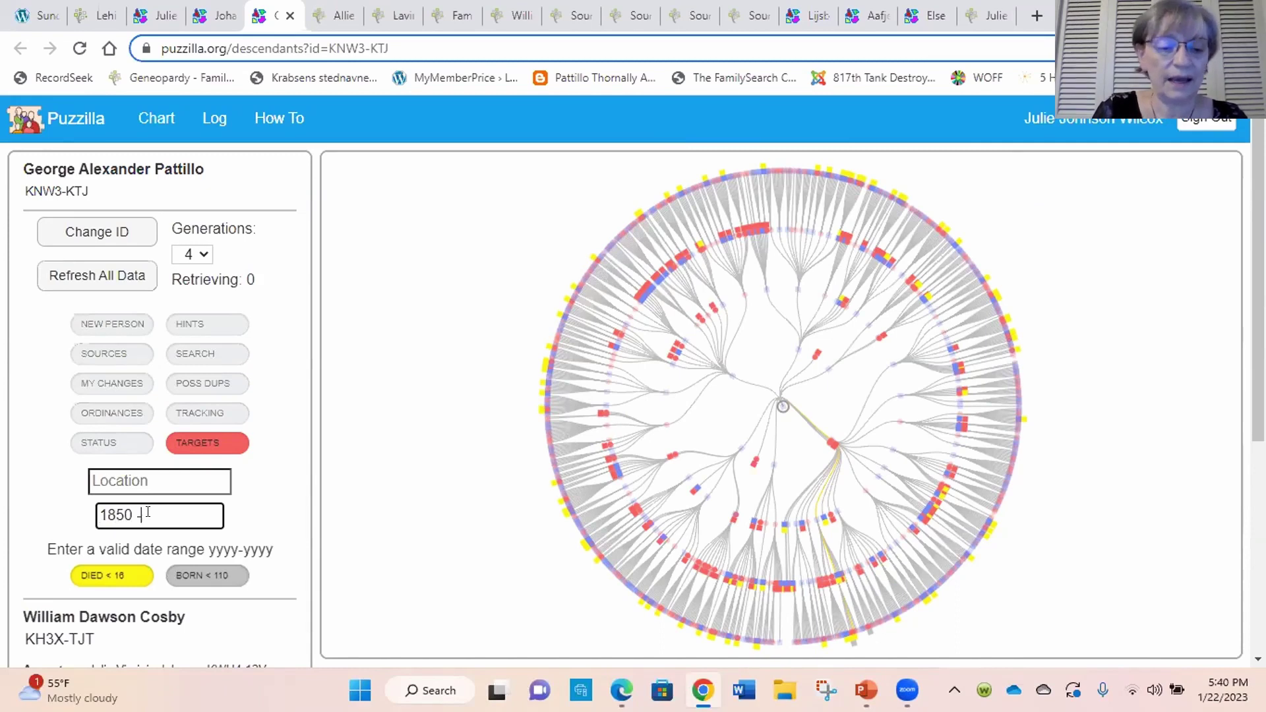
text( 1880)
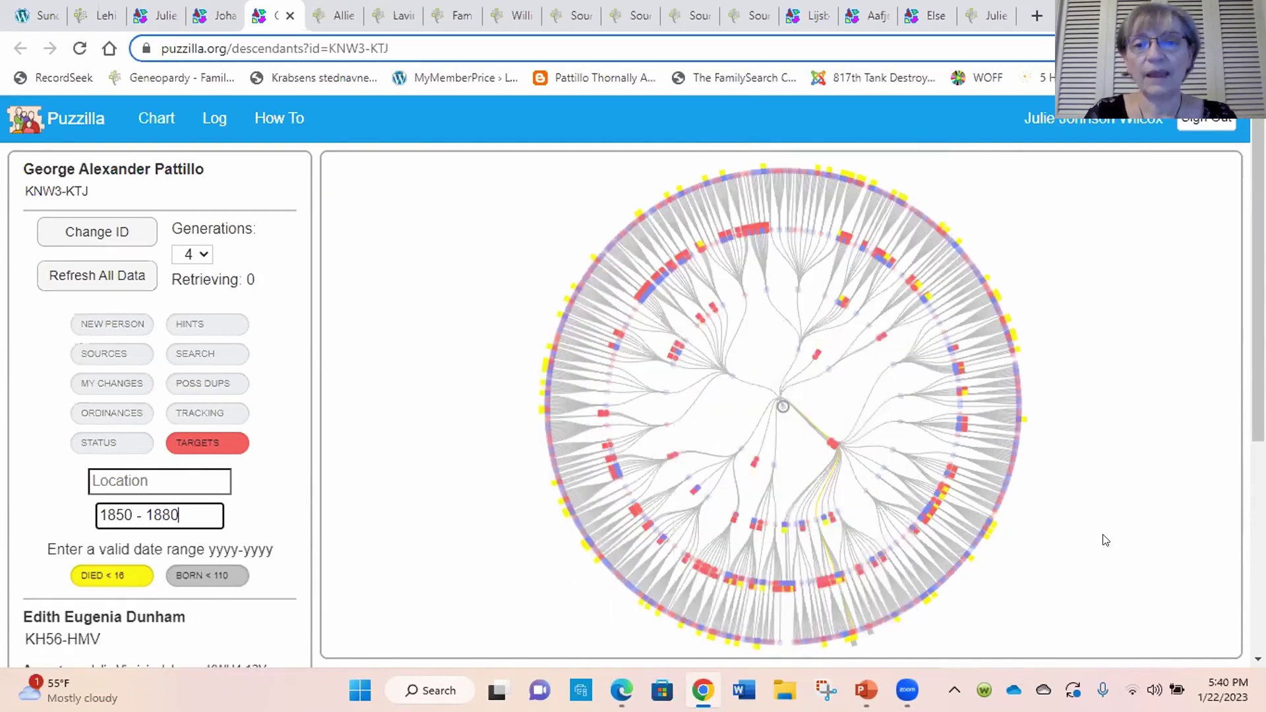
scroll(1105, 540, up, 1)
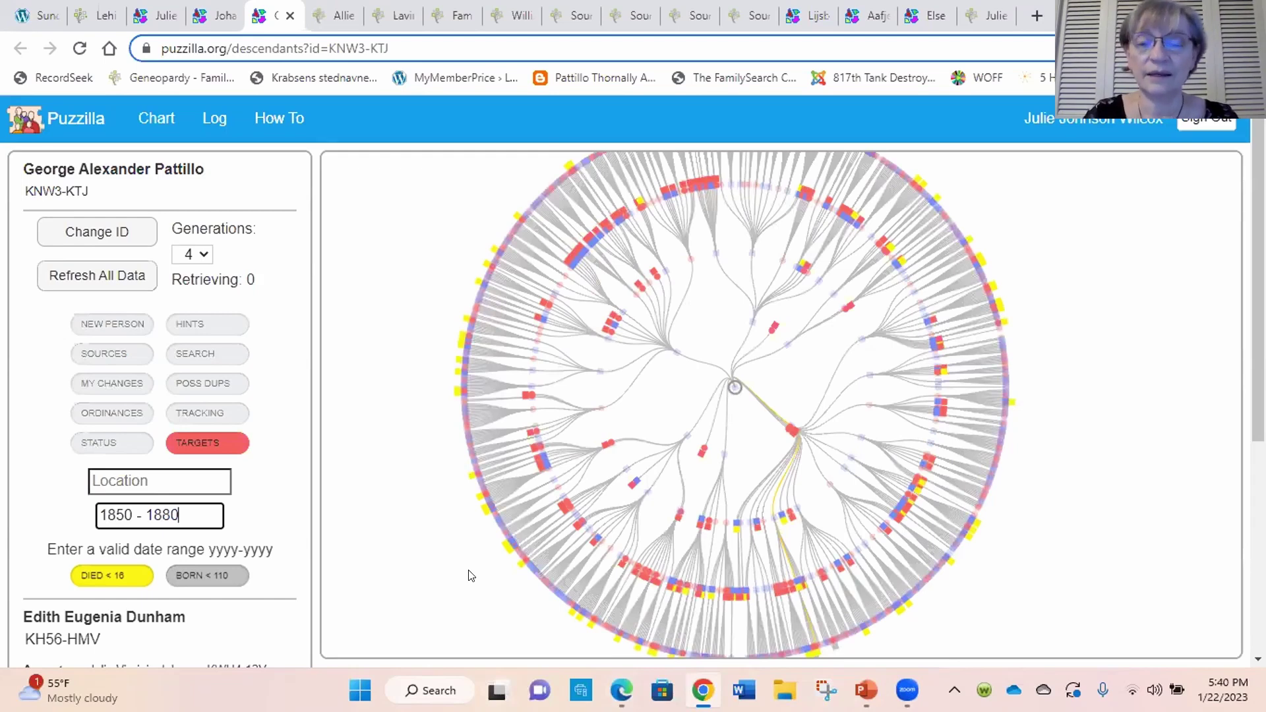
mouse_move(627, 551)
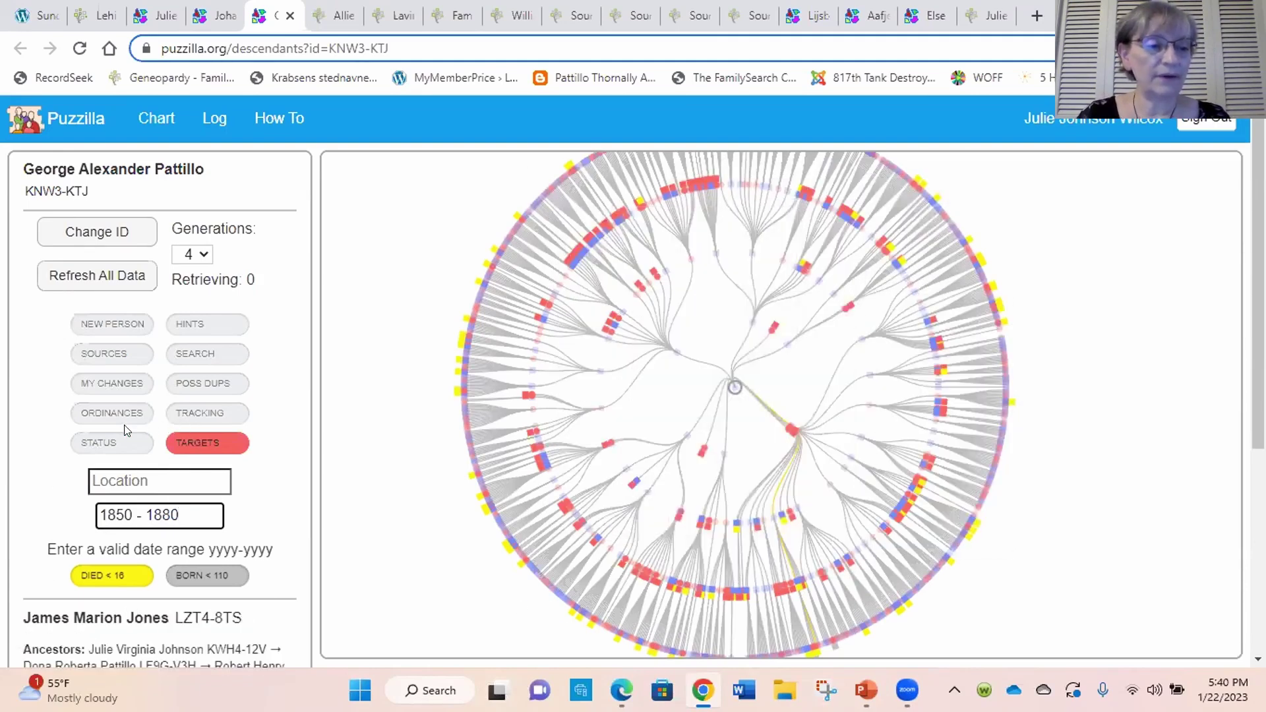
Replace the chart's Targets marker with Status and look over the descendants for status markers
click(204, 444)
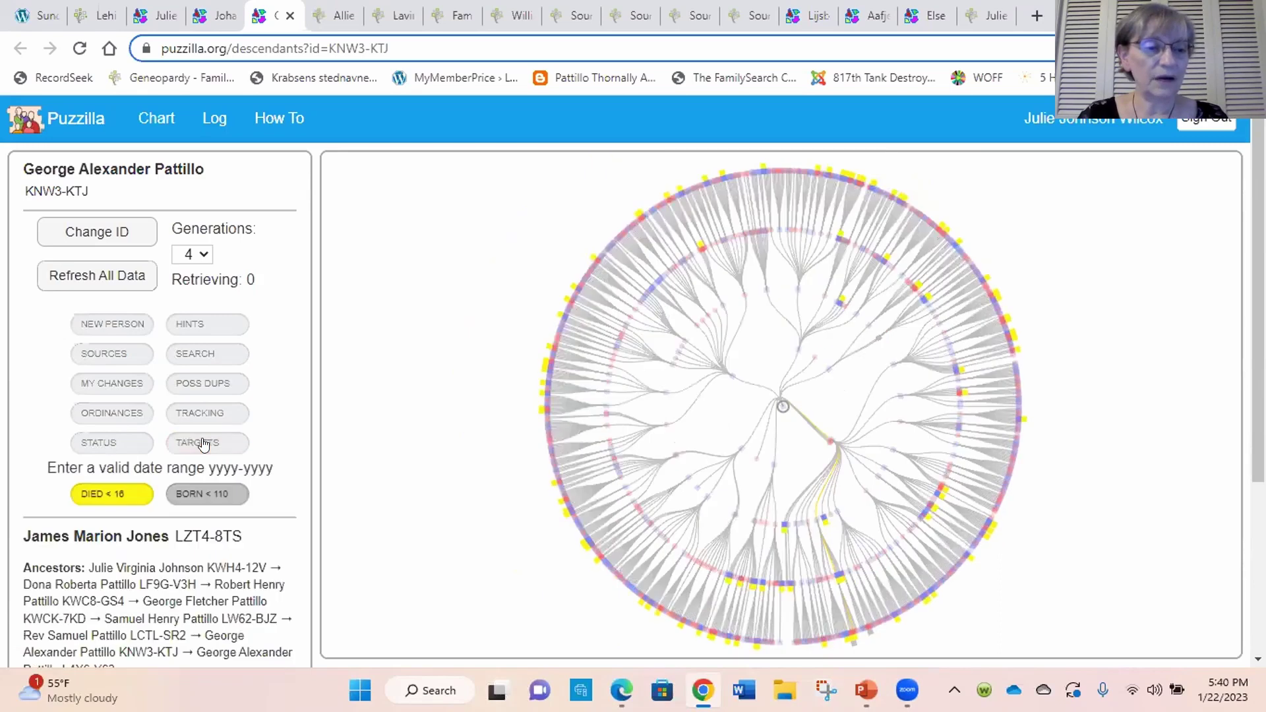
click(117, 444)
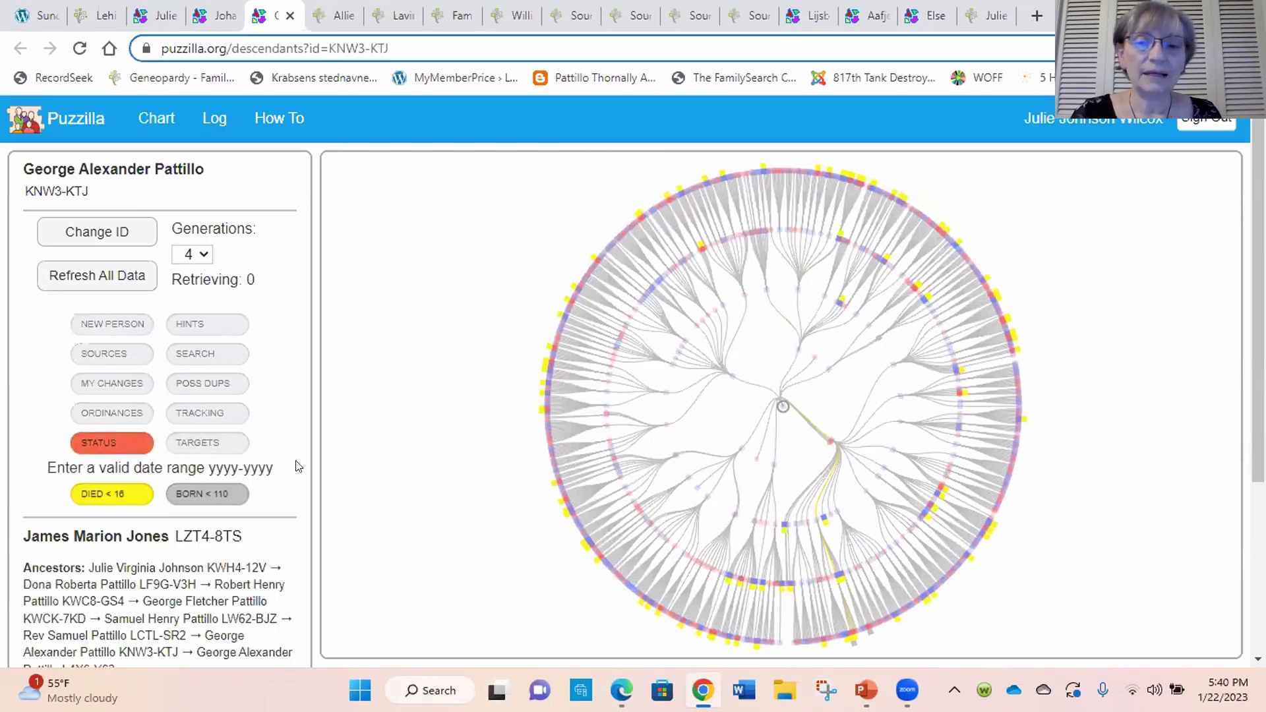
scroll(346, 488, up, 3)
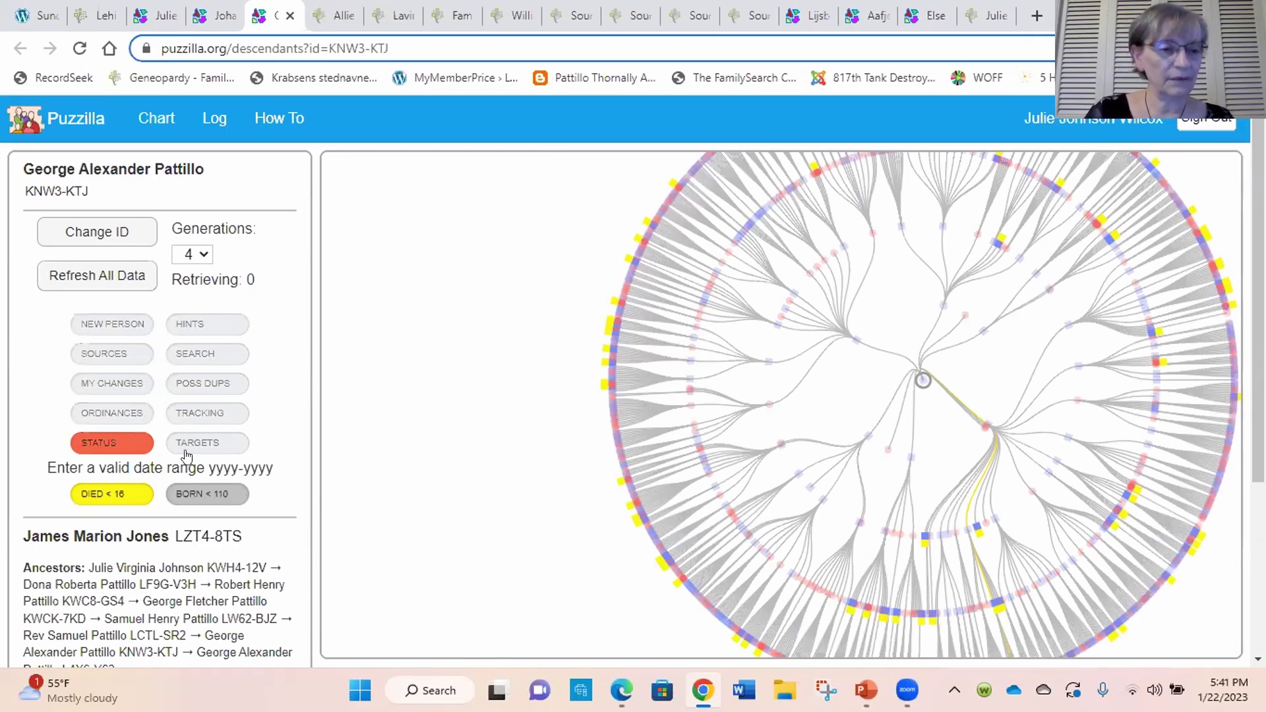
drag(428, 369, 259, 480)
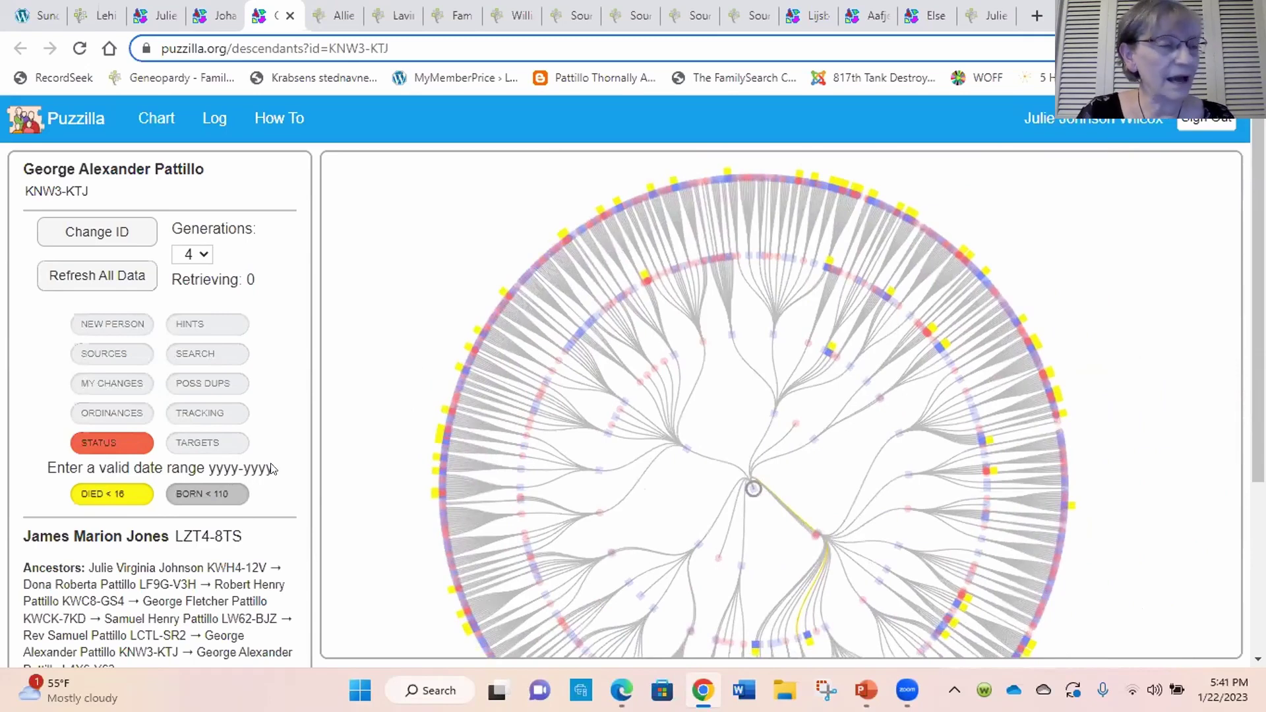
click(601, 292)
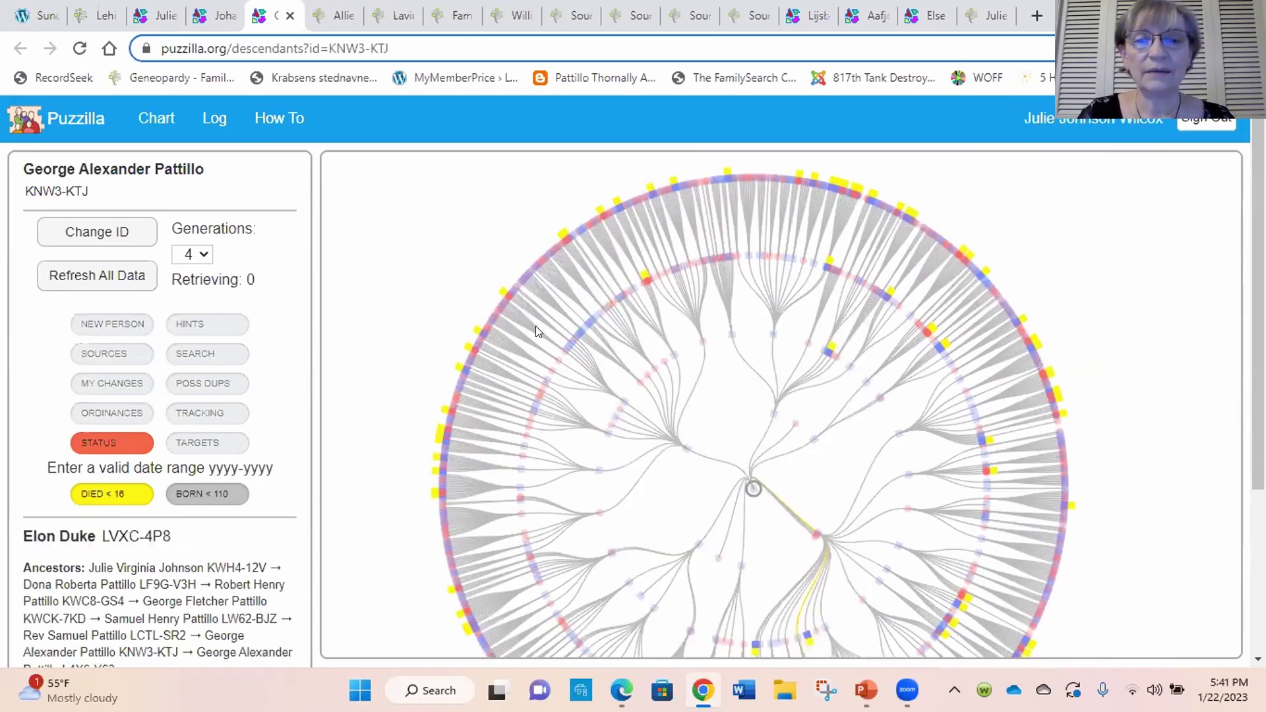
Replace the Status marker with Tracking, and turn Tracking off again
click(111, 442)
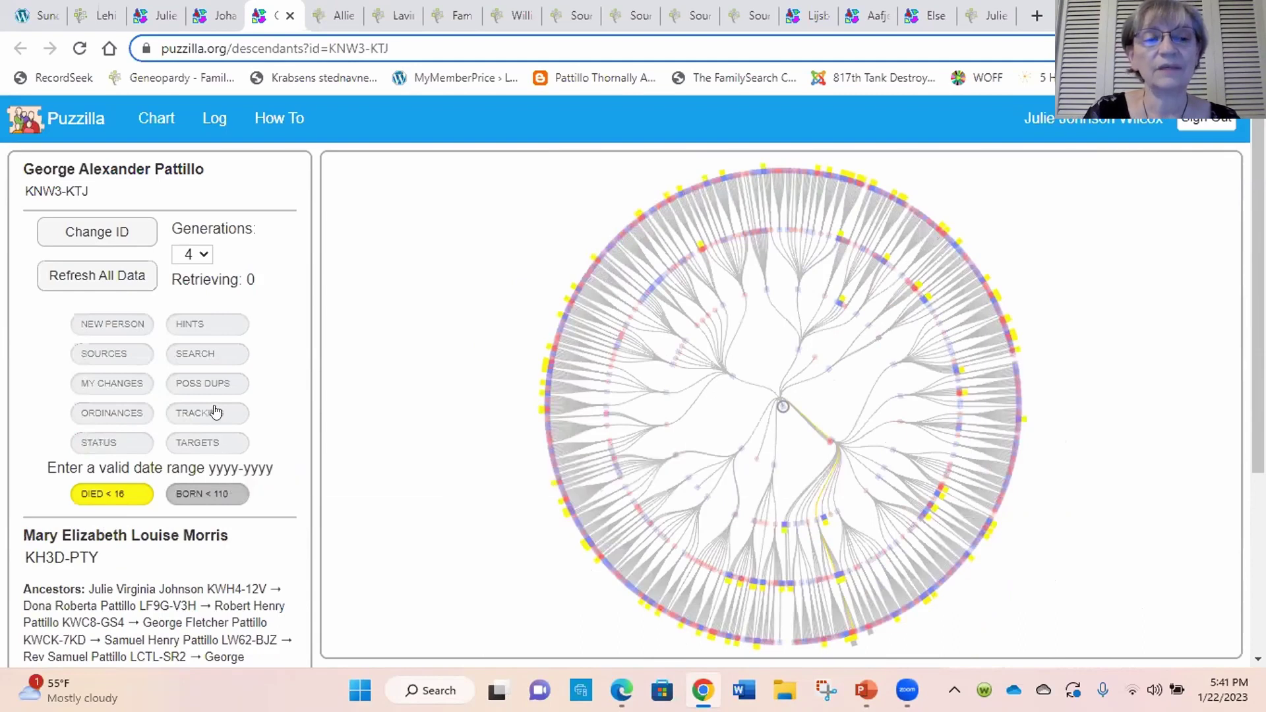
click(213, 412)
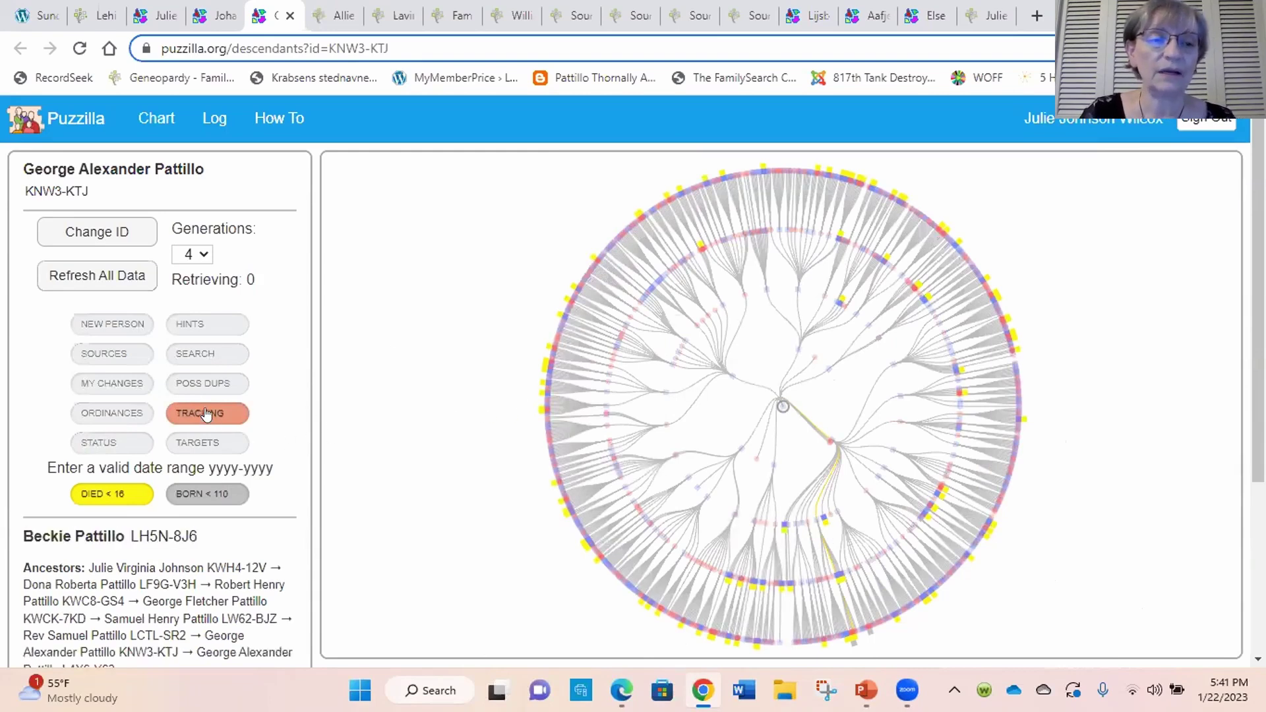
click(207, 414)
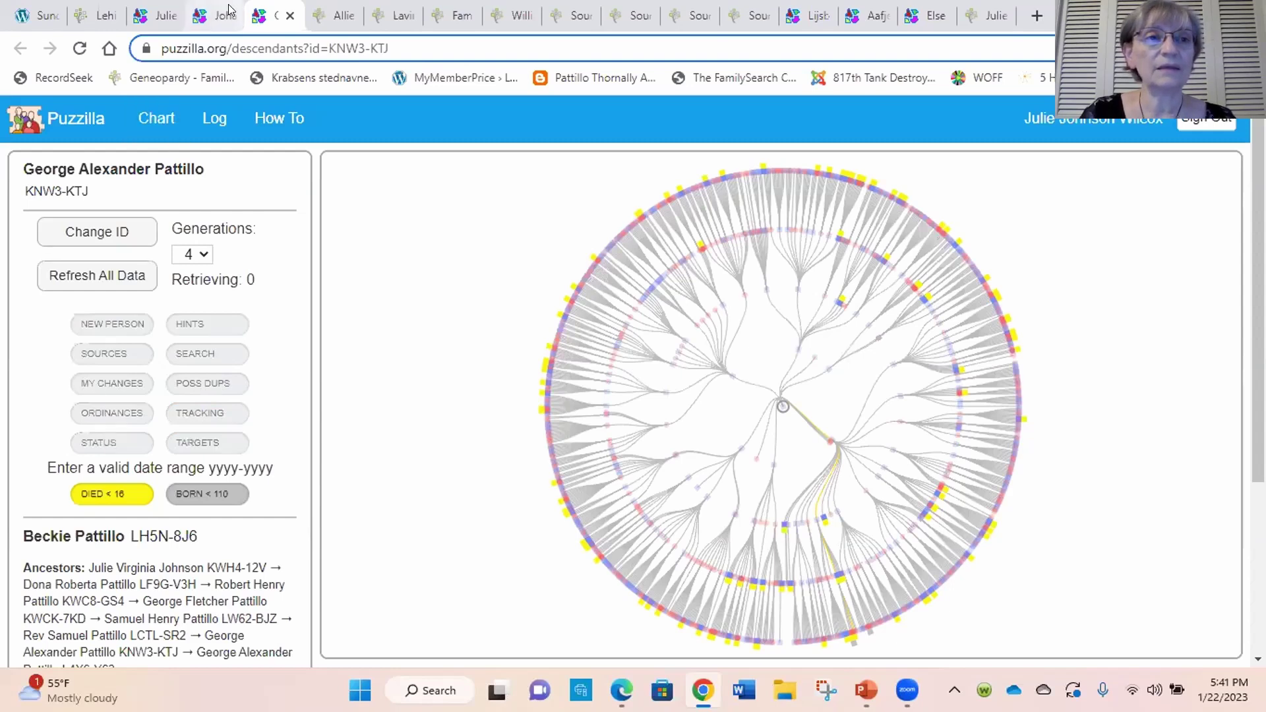
Switch to the seven-generation ancestors chart, dismiss the open person details and check the details of several ancestors
click(140, 16)
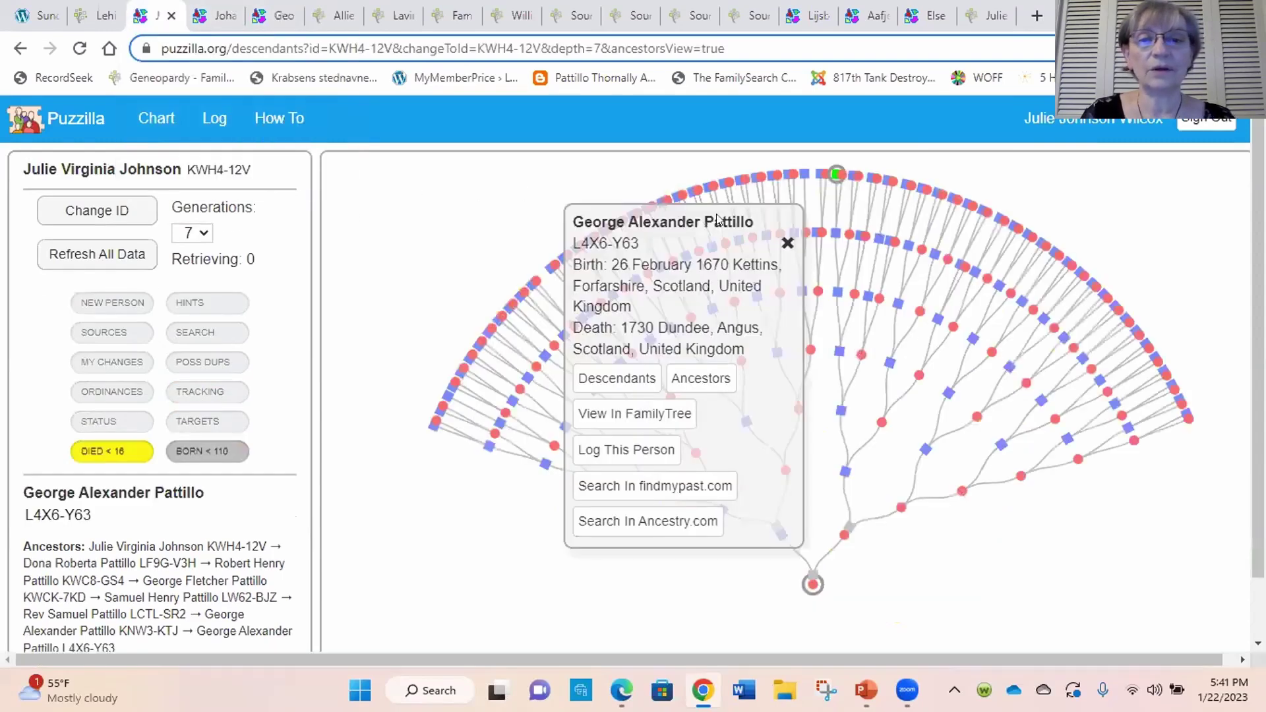
click(788, 244)
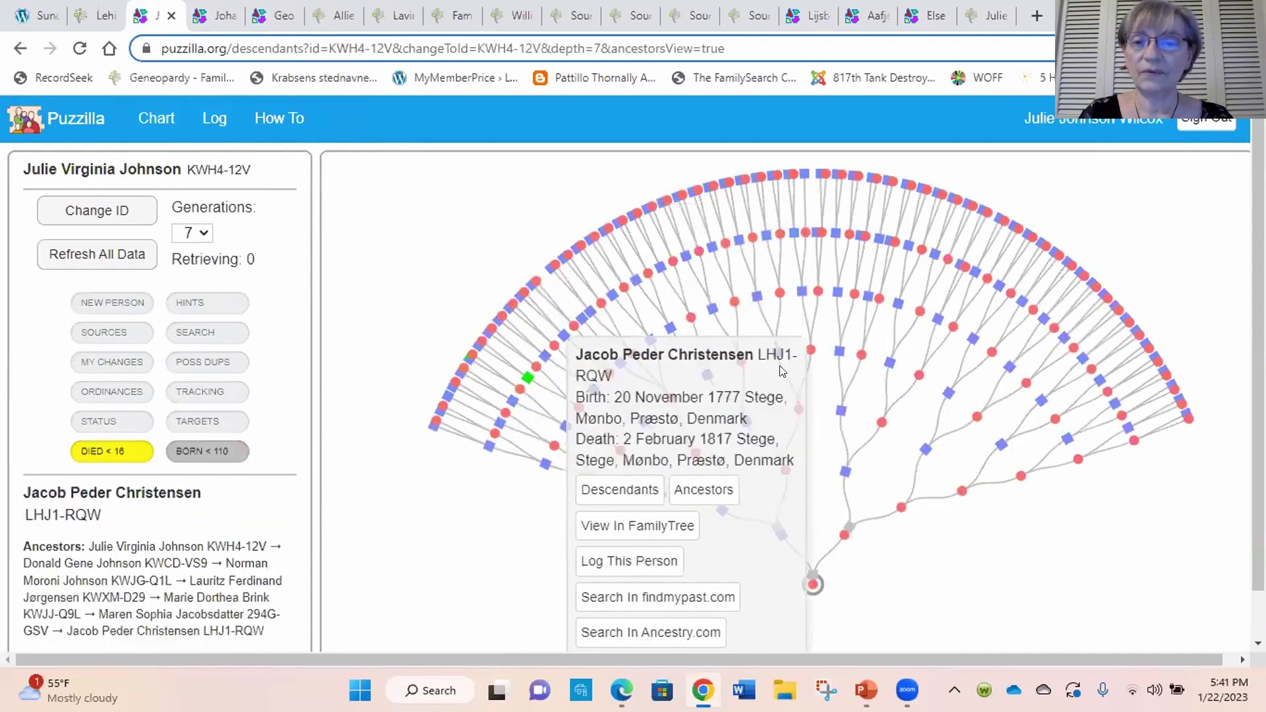
mouse_move(836, 294)
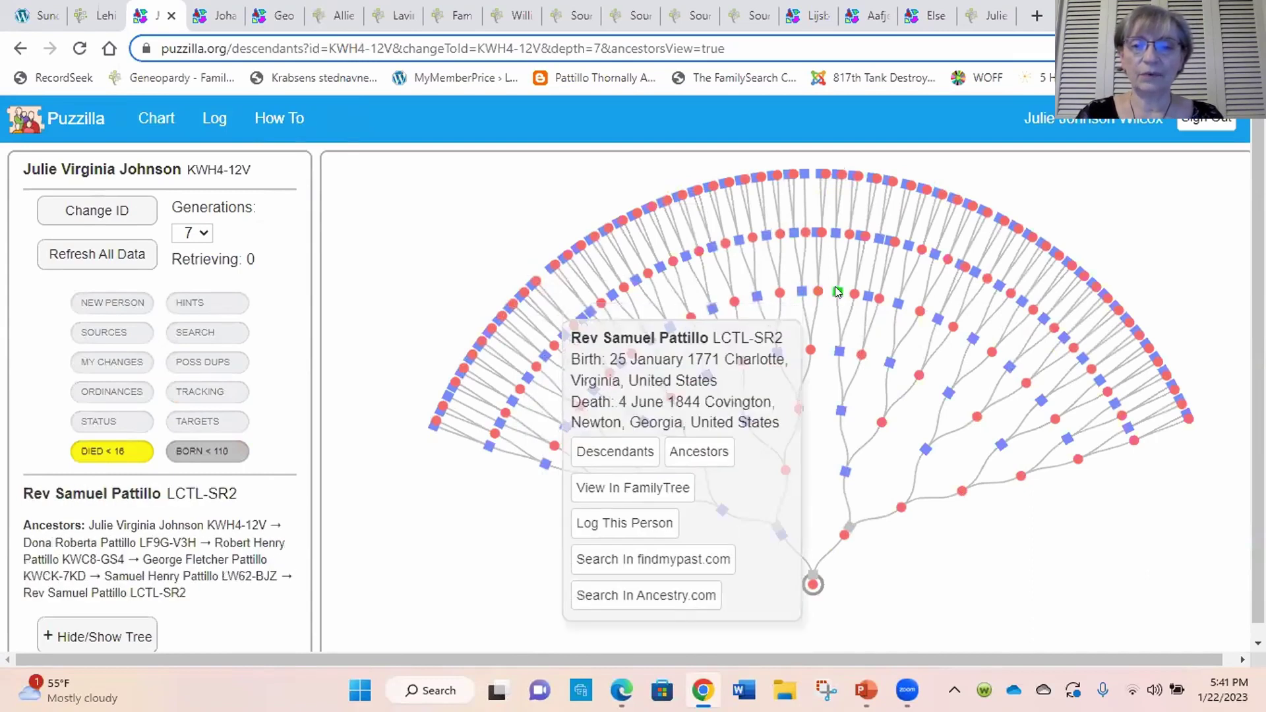
mouse_move(879, 300)
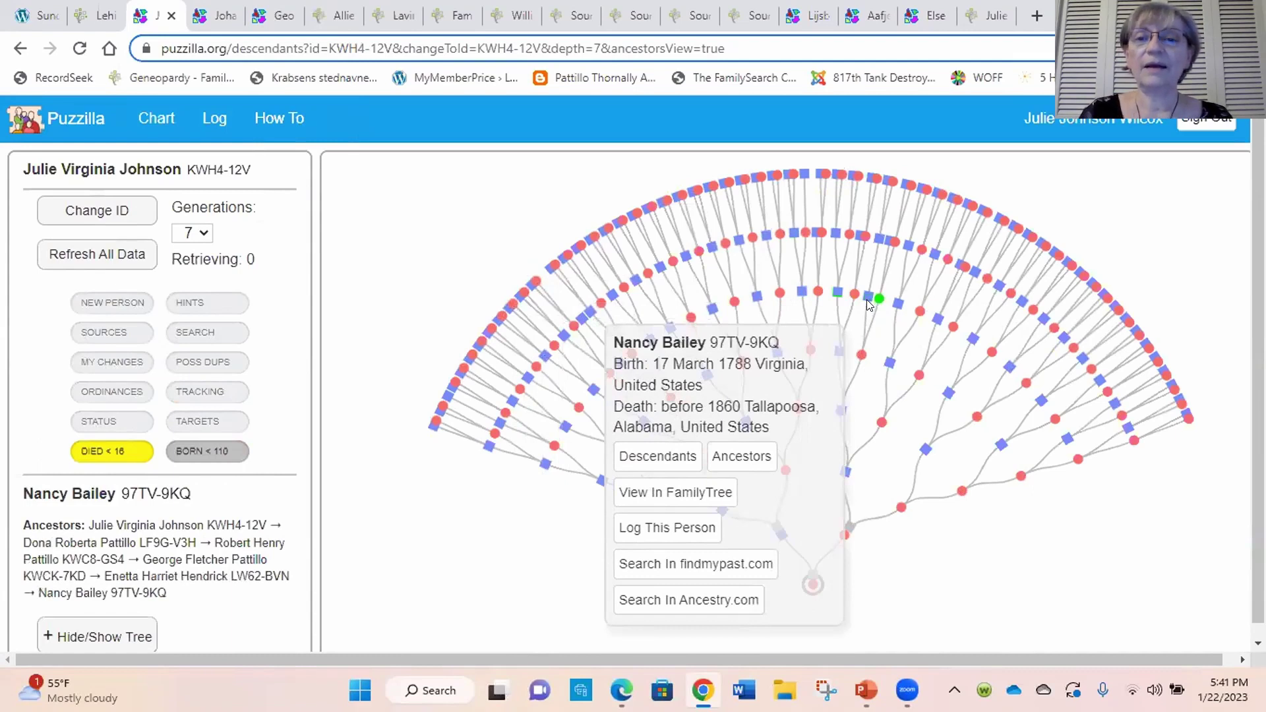
Open the ancestor LW62-BVN in FamilyTree and display that person's six-generation ancestors chart
click(863, 354)
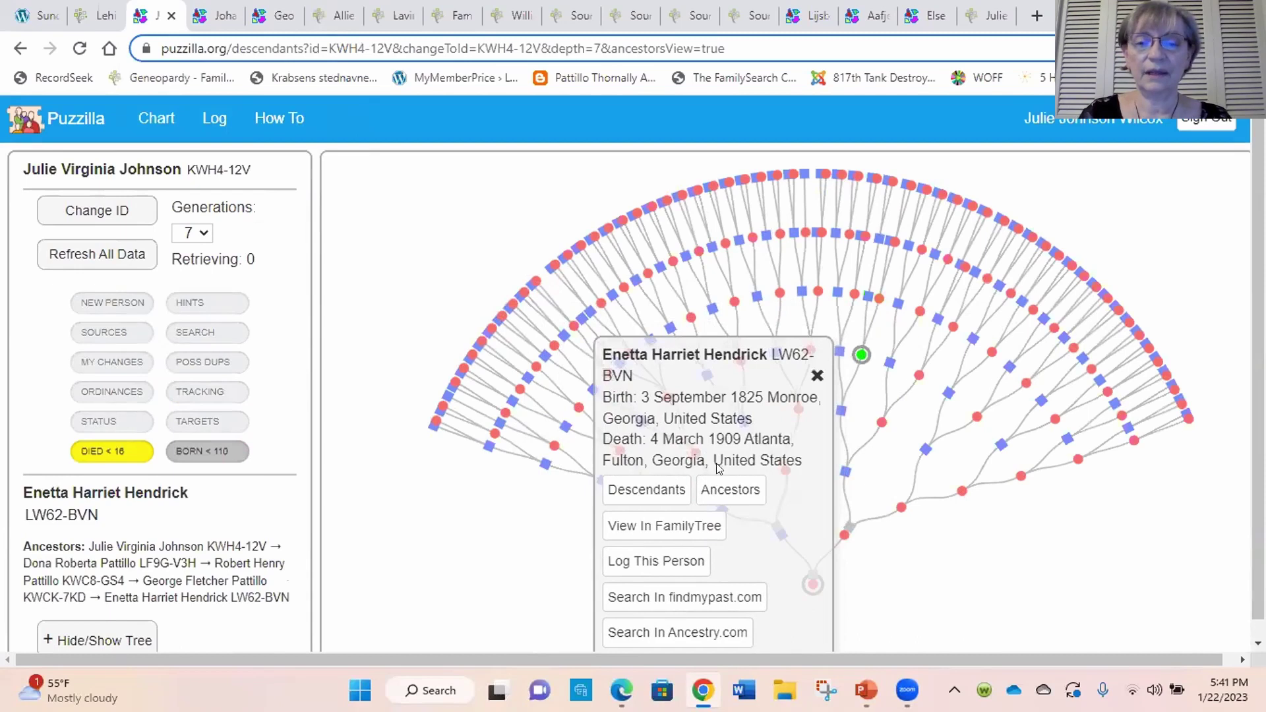
click(631, 525)
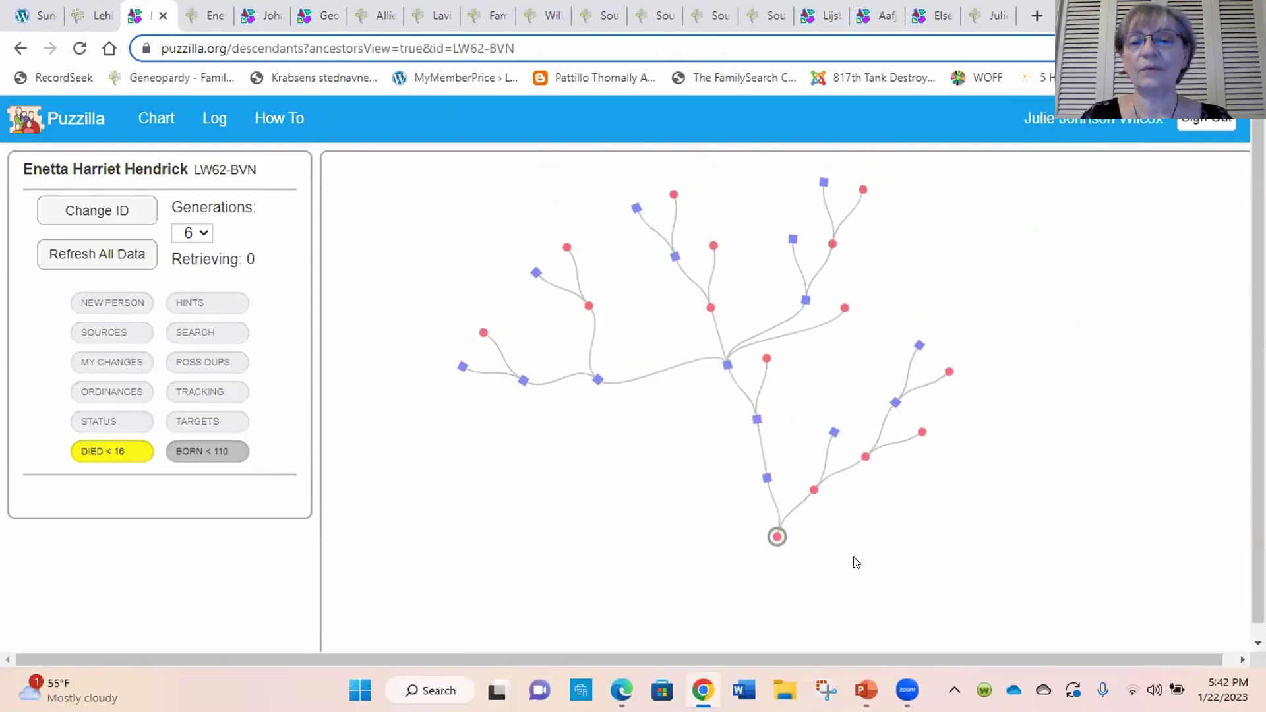
click(963, 377)
click(967, 379)
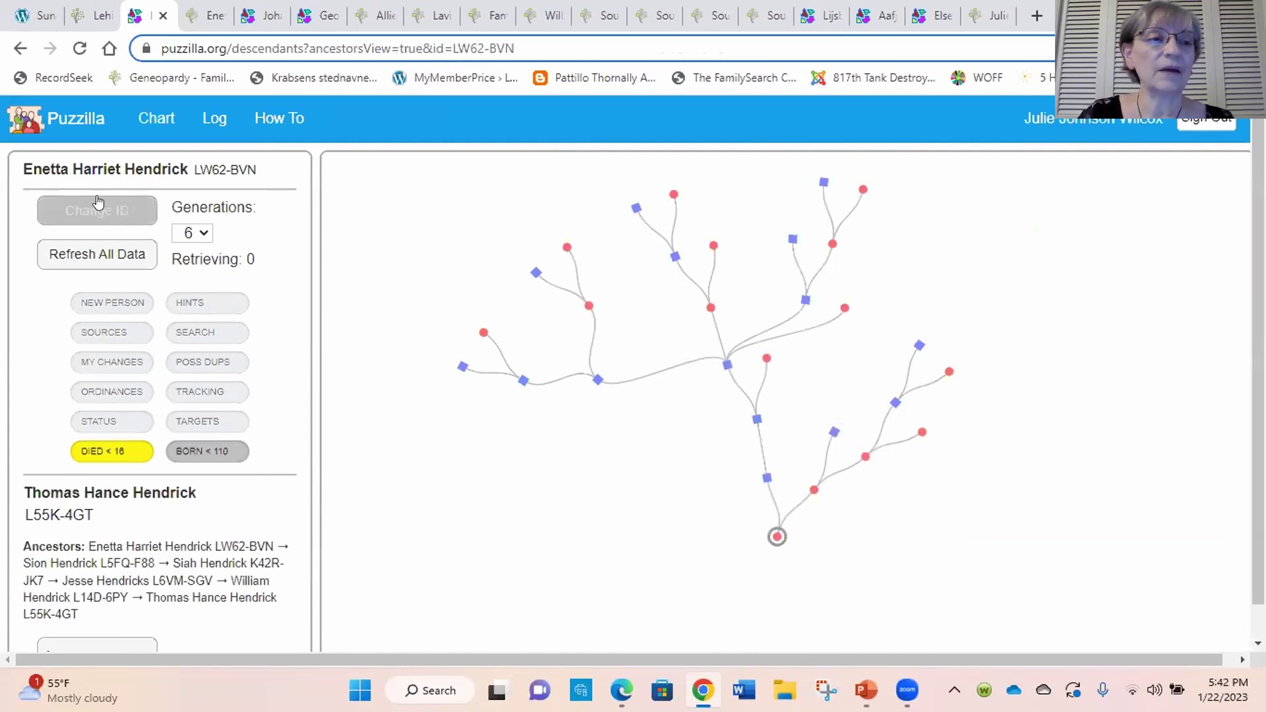
Return to the seven-generation ancestors chart and check the details of KZXD-N2W and the neighbouring fifth- and sixth-generation ancestors
click(21, 48)
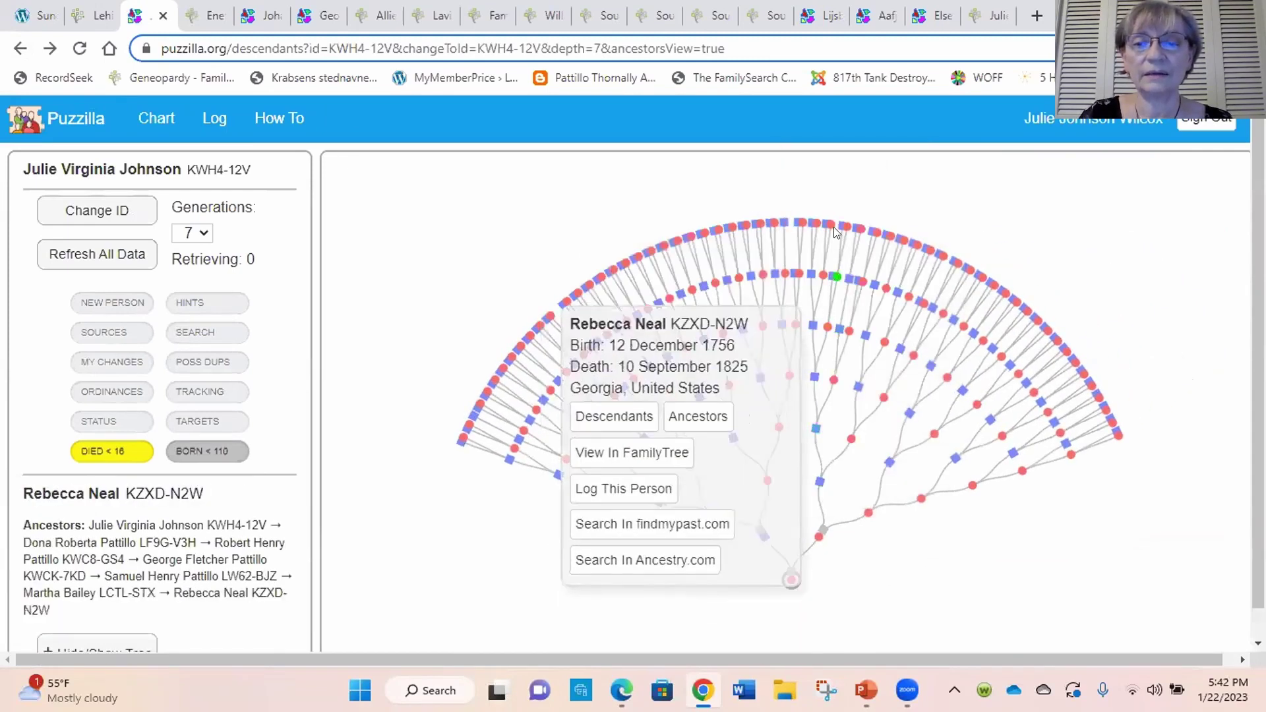
mouse_move(838, 225)
mouse_move(826, 326)
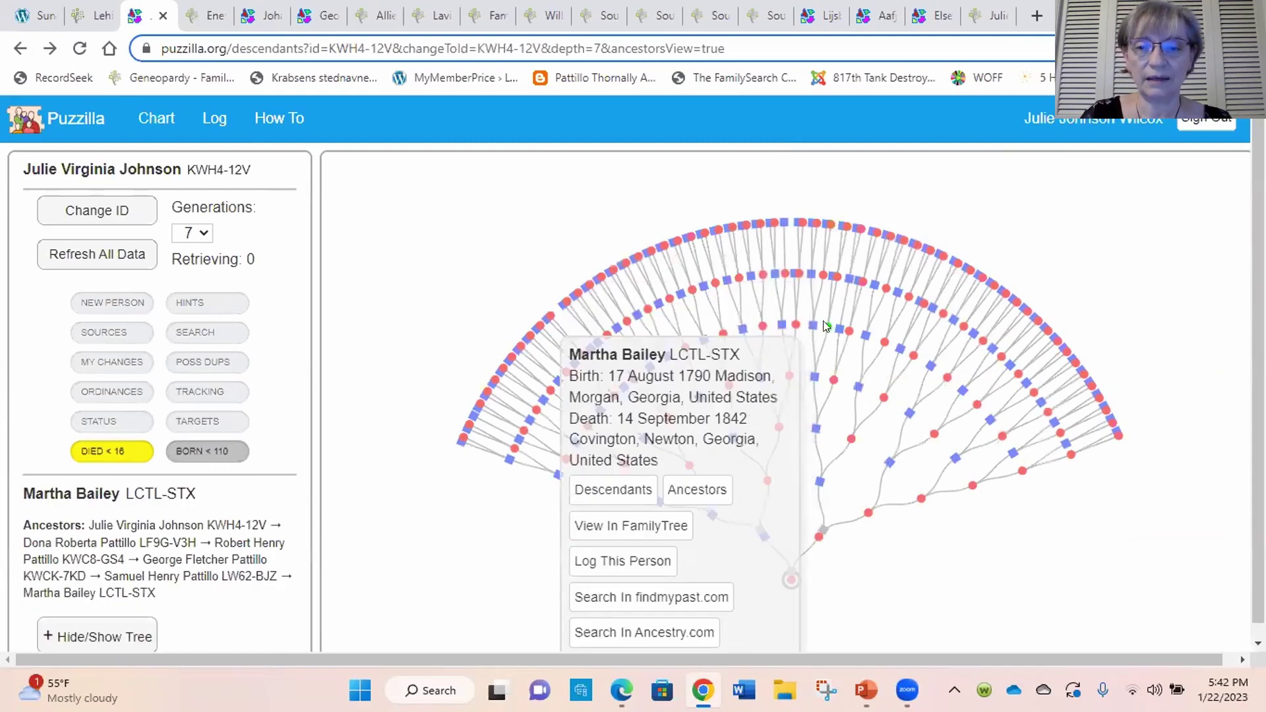
click(831, 274)
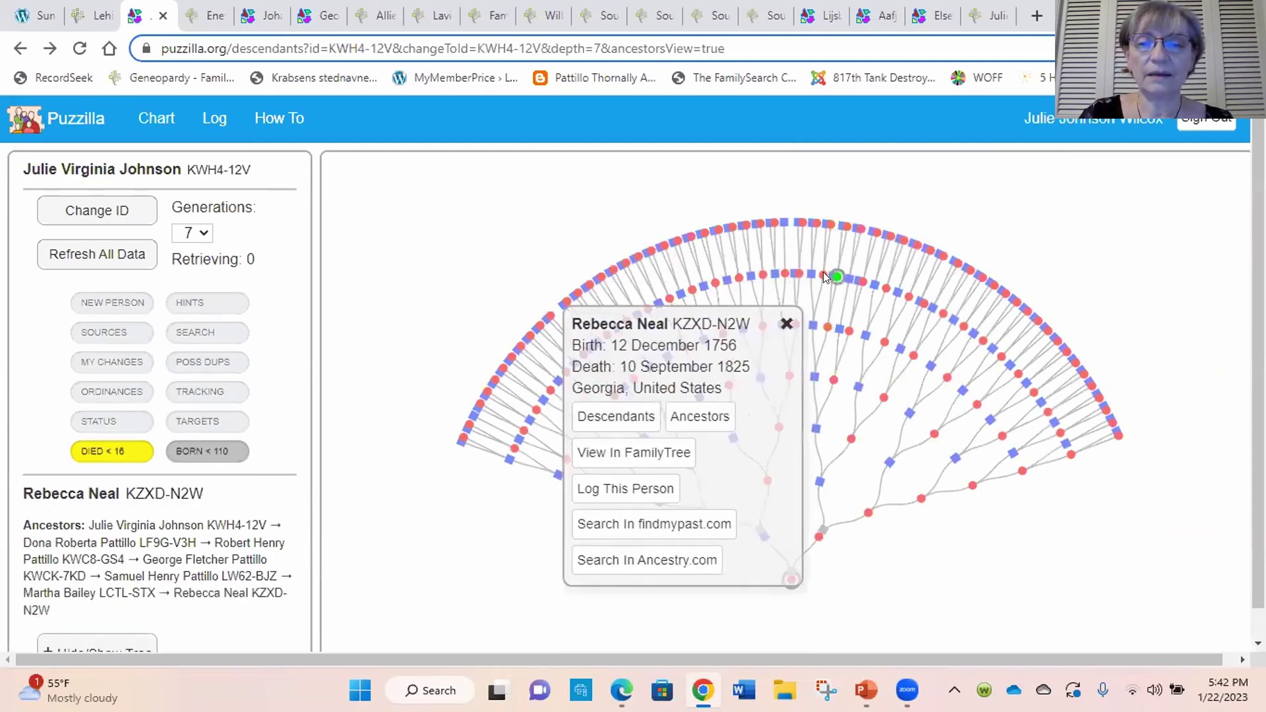
mouse_move(823, 276)
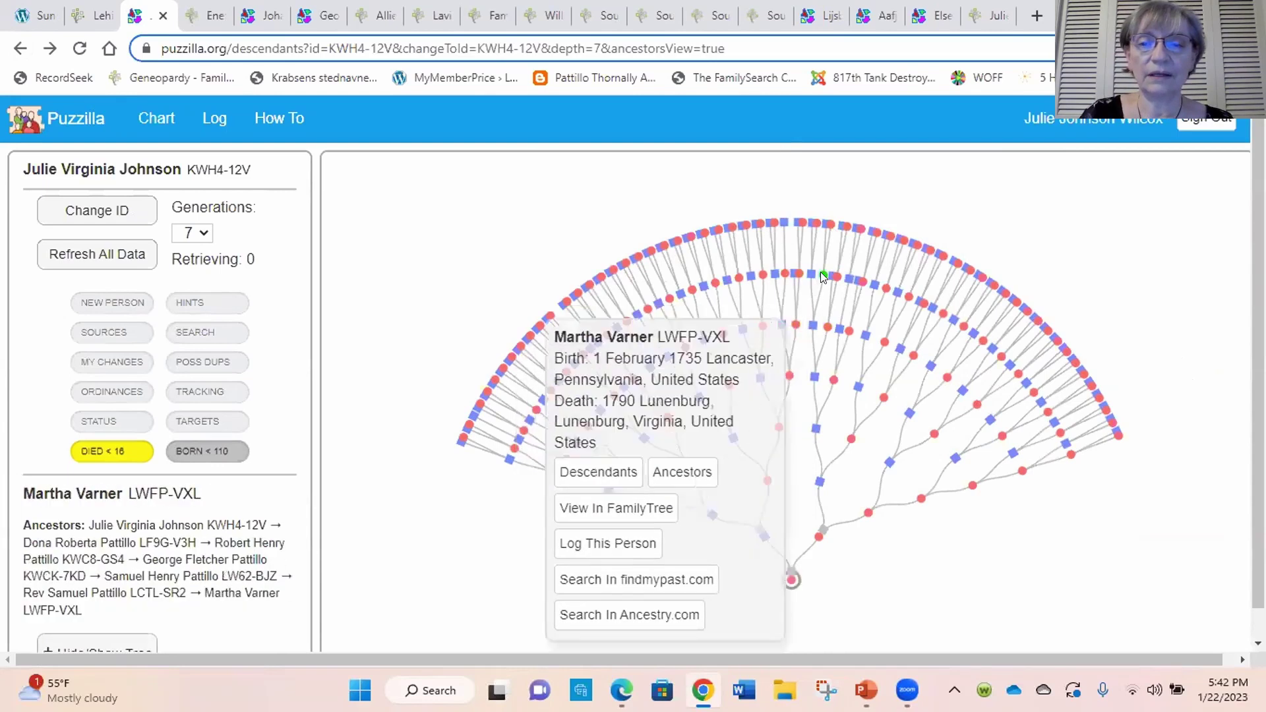
Display the descendants chart of the sixth-generation ancestor KDMJ-R1C and bring the yellow descent lines into view
click(824, 271)
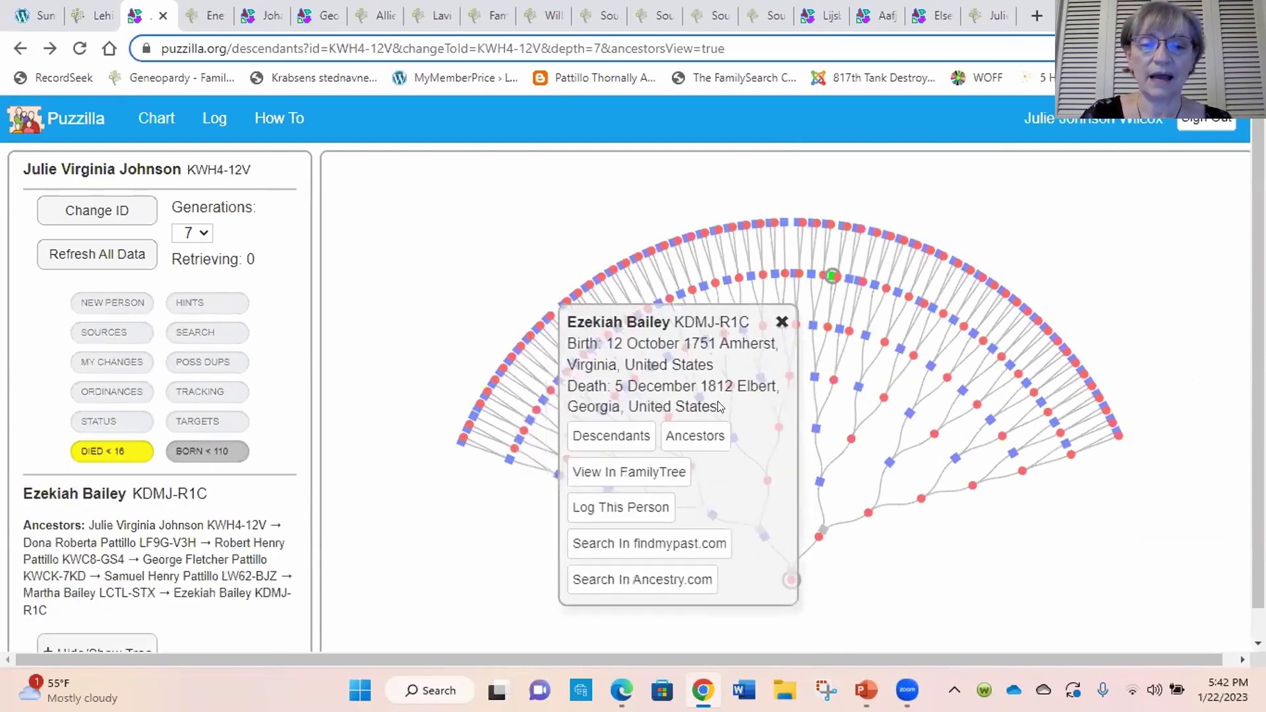
click(620, 437)
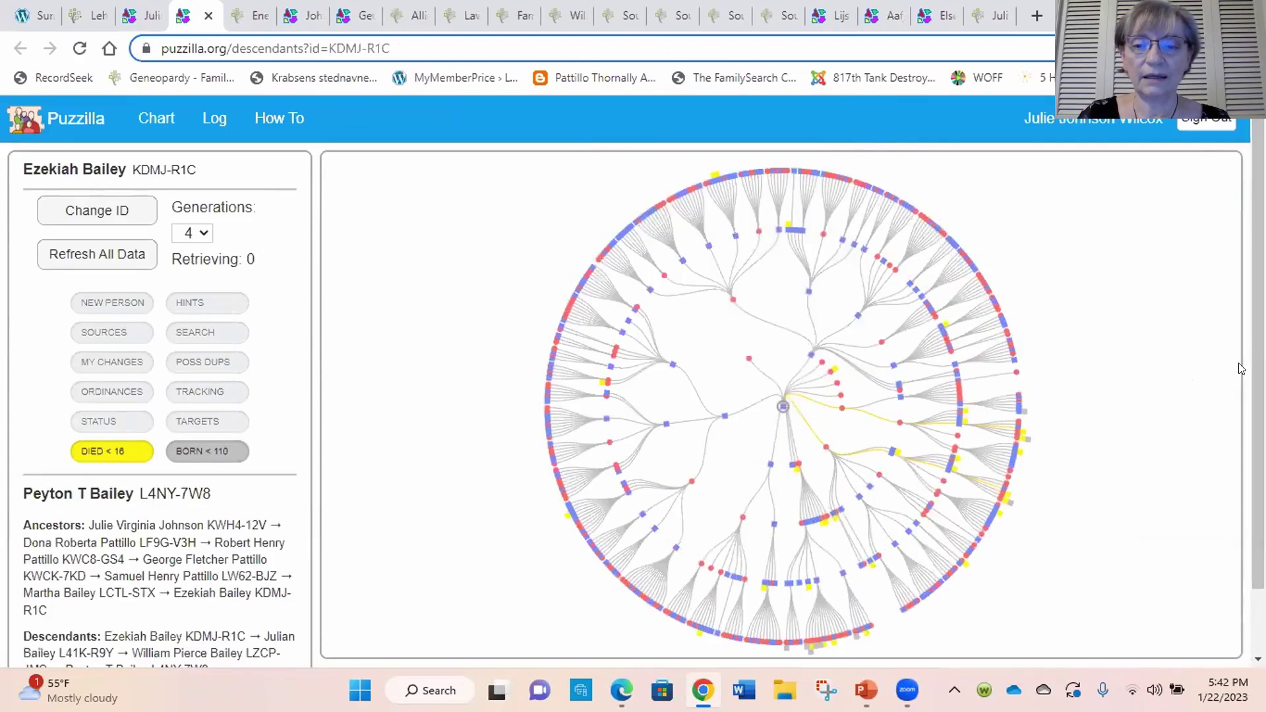
scroll(1069, 430, up, 4)
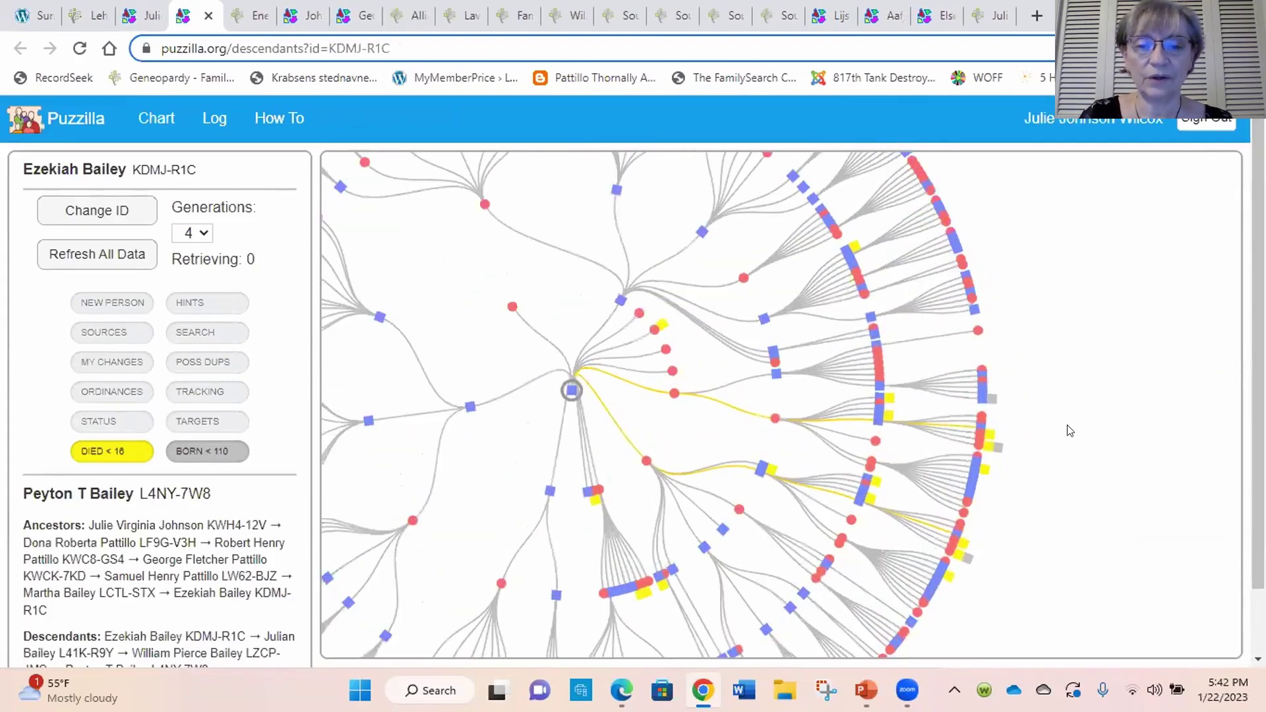
drag(1060, 453, 1074, 393)
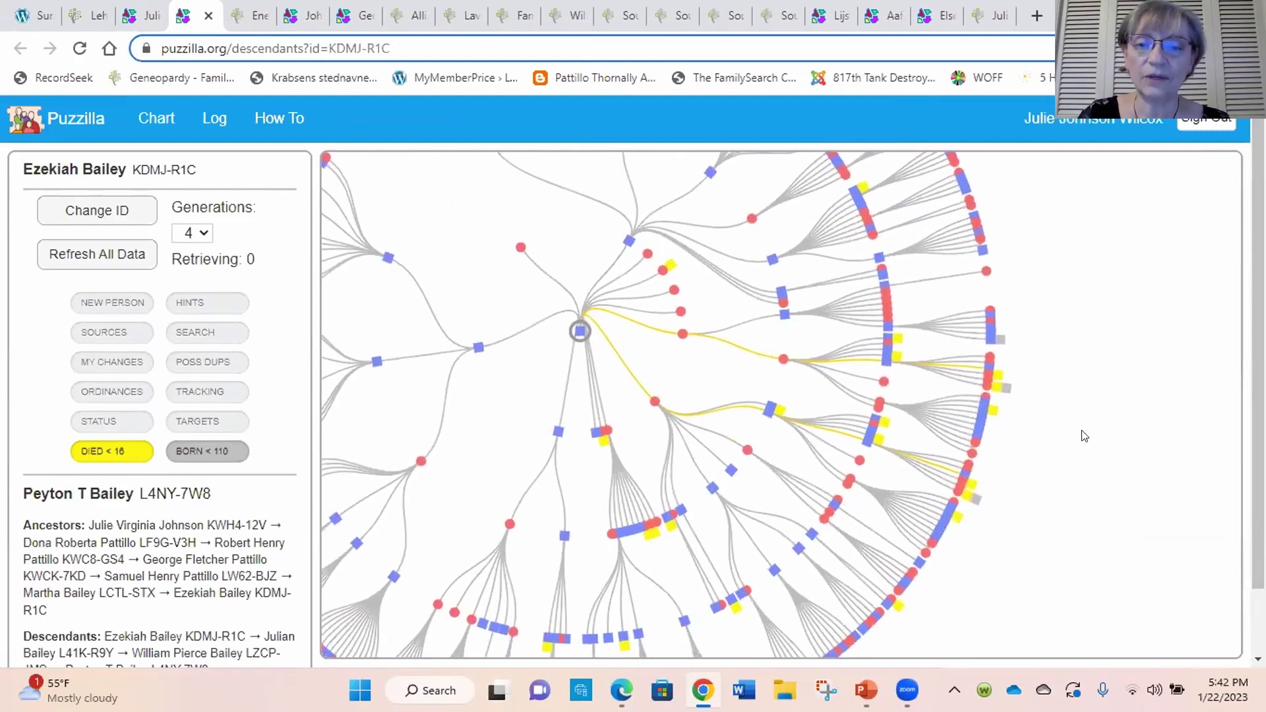
drag(1072, 472, 1158, 482)
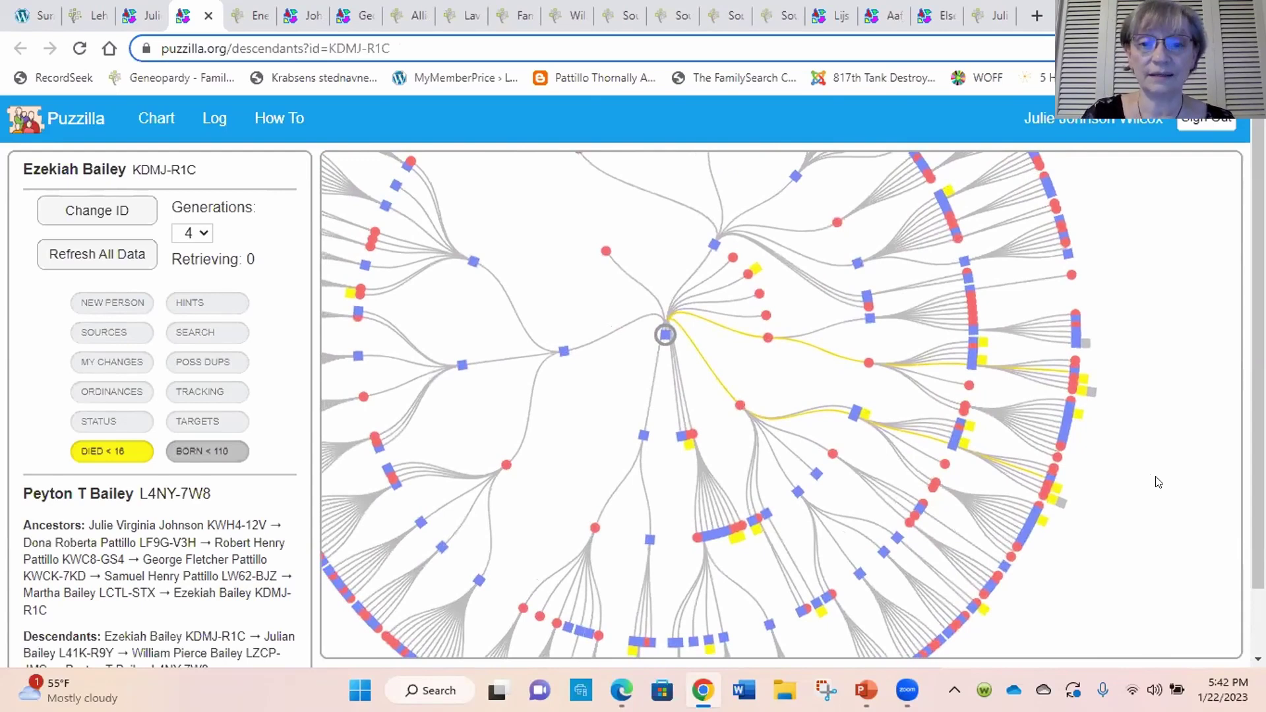
Check the details of LCTL-STX, 97TV-9KQ, LW62-BVN and LW62-BJZ along the two yellow descent lines
click(1042, 483)
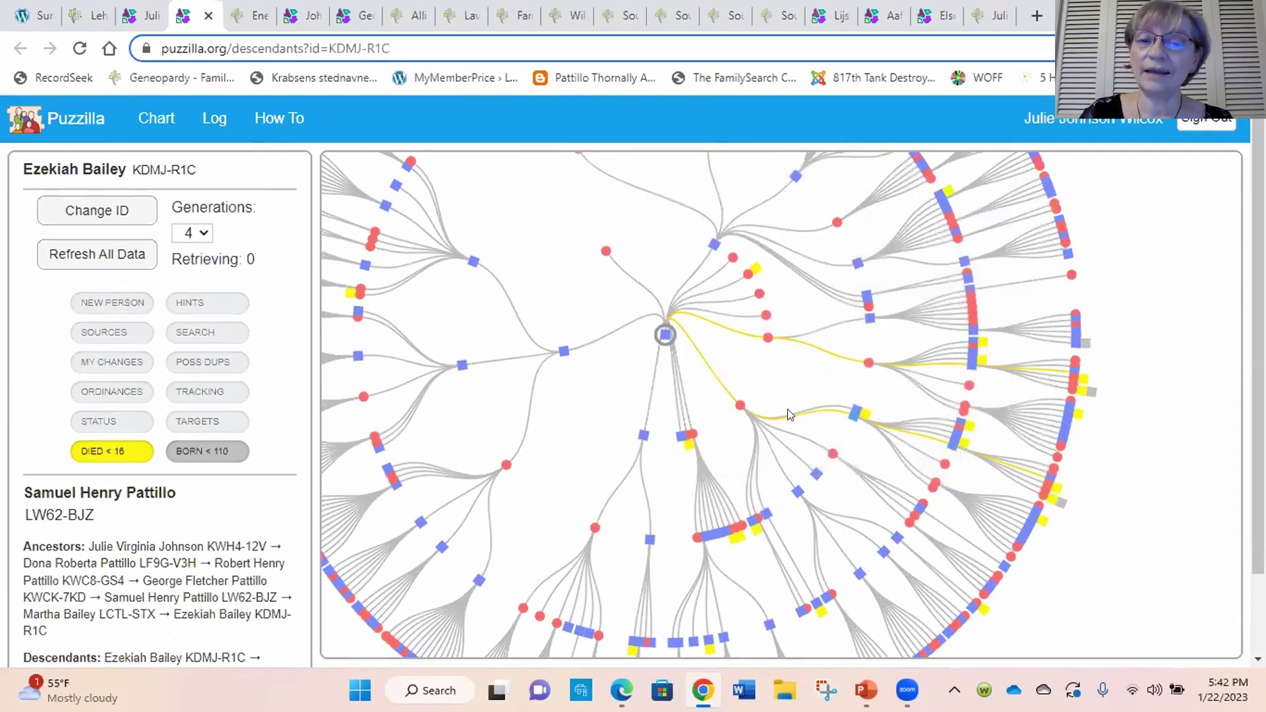
click(742, 406)
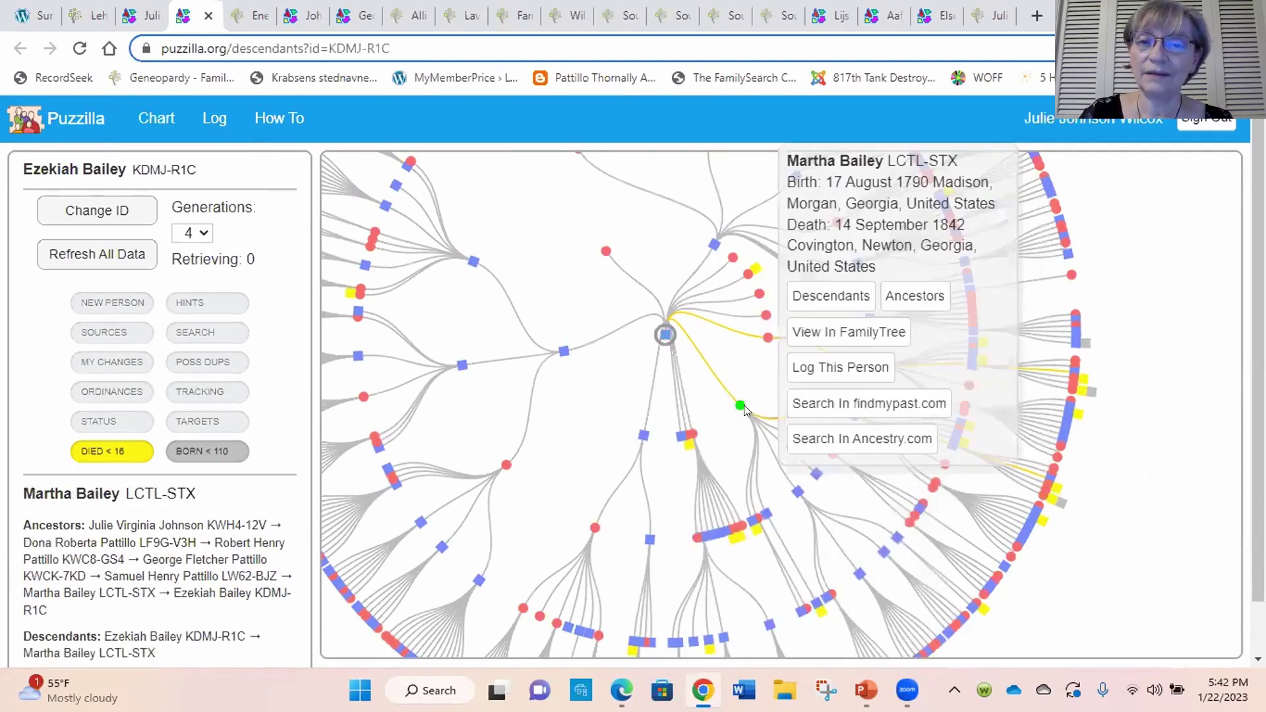
click(770, 337)
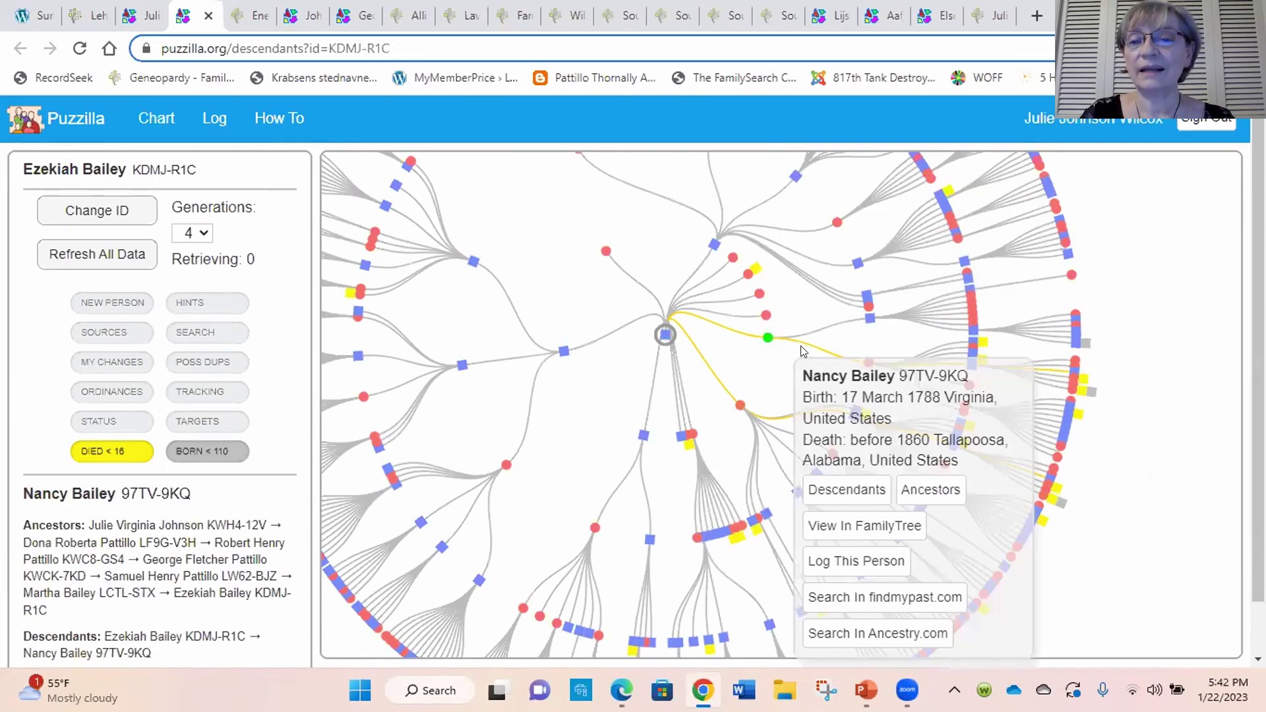
click(868, 364)
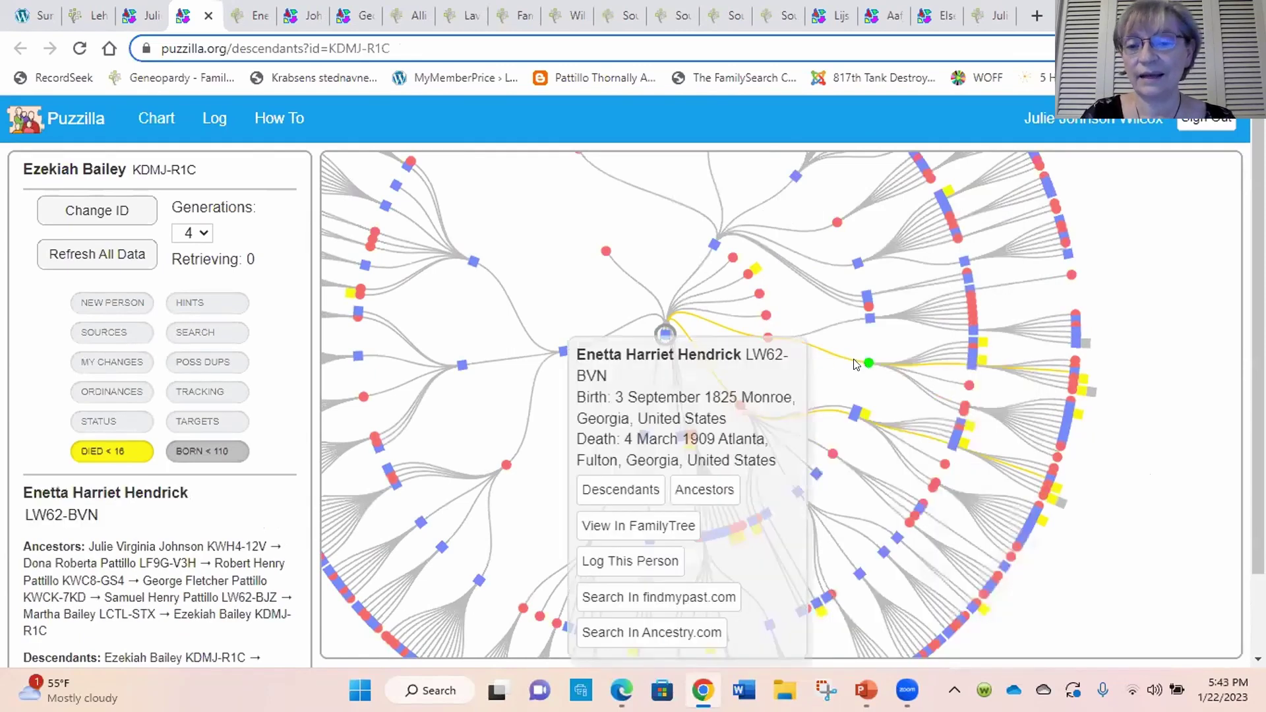
click(736, 407)
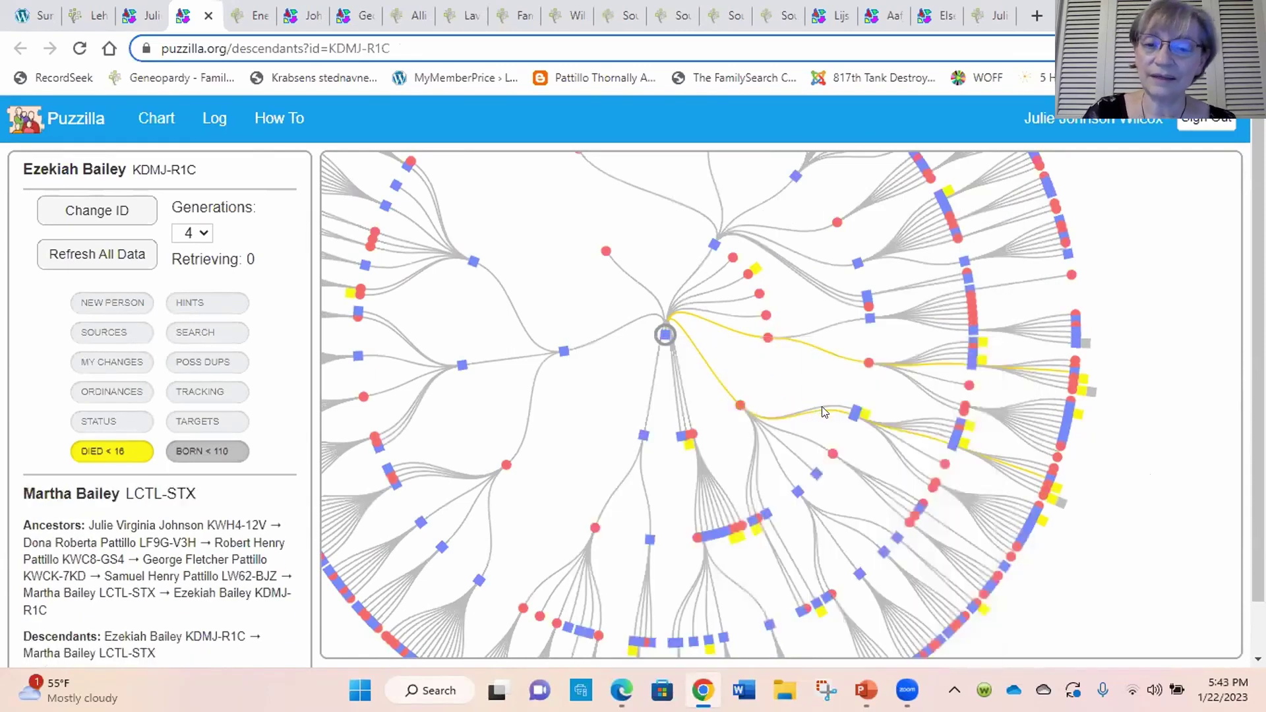
click(853, 418)
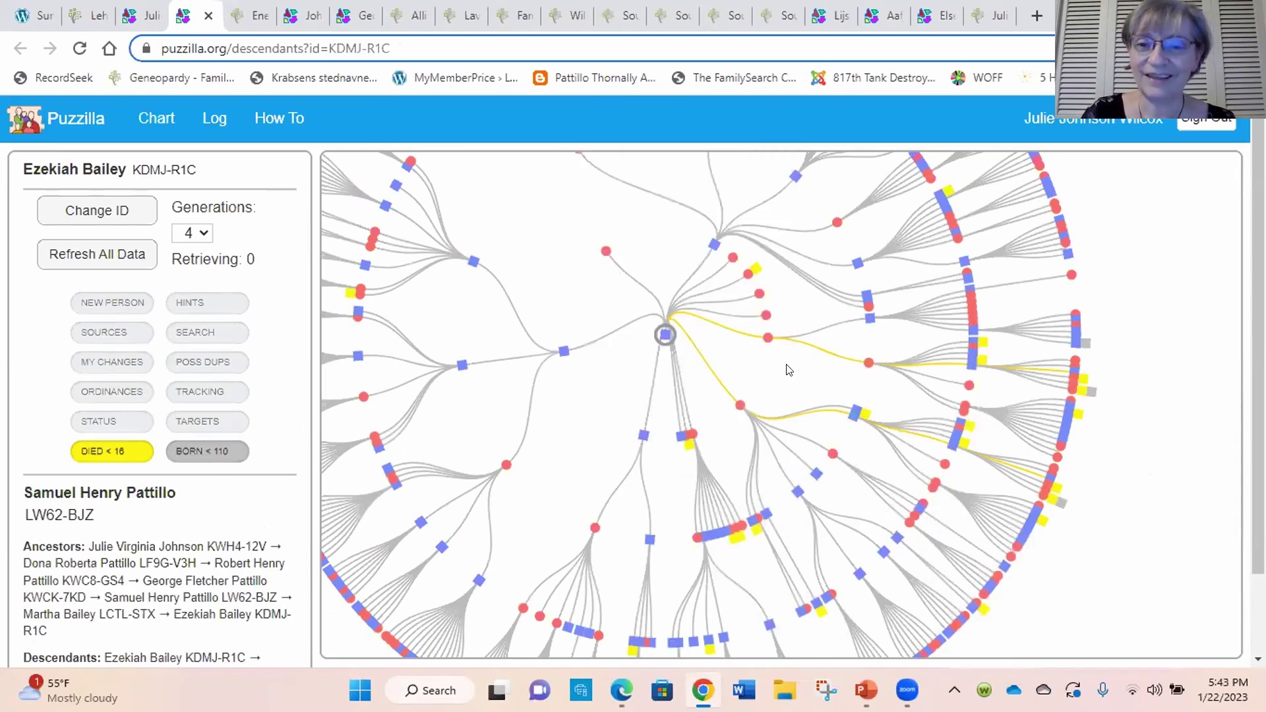
Look over the remaining branches of the descendants chart, and return to the home person's six-generation ancestors chart
scroll(763, 393, up, 1)
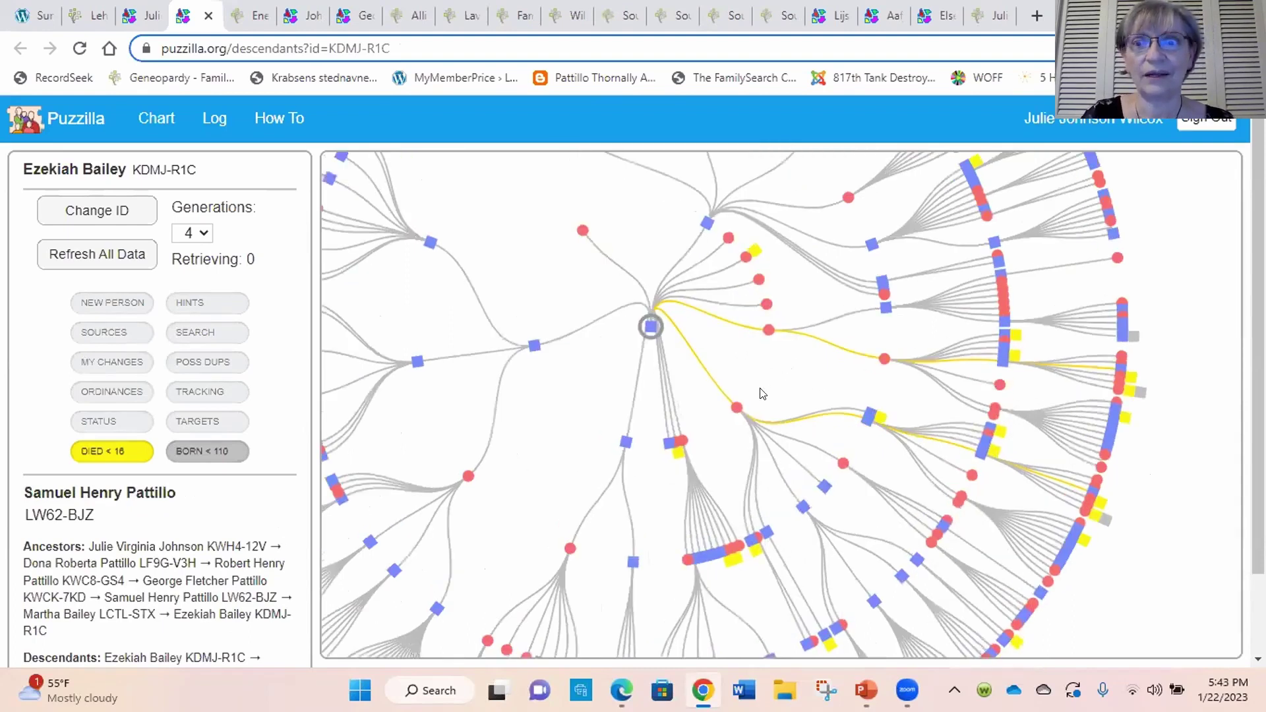
scroll(762, 394, down, 2)
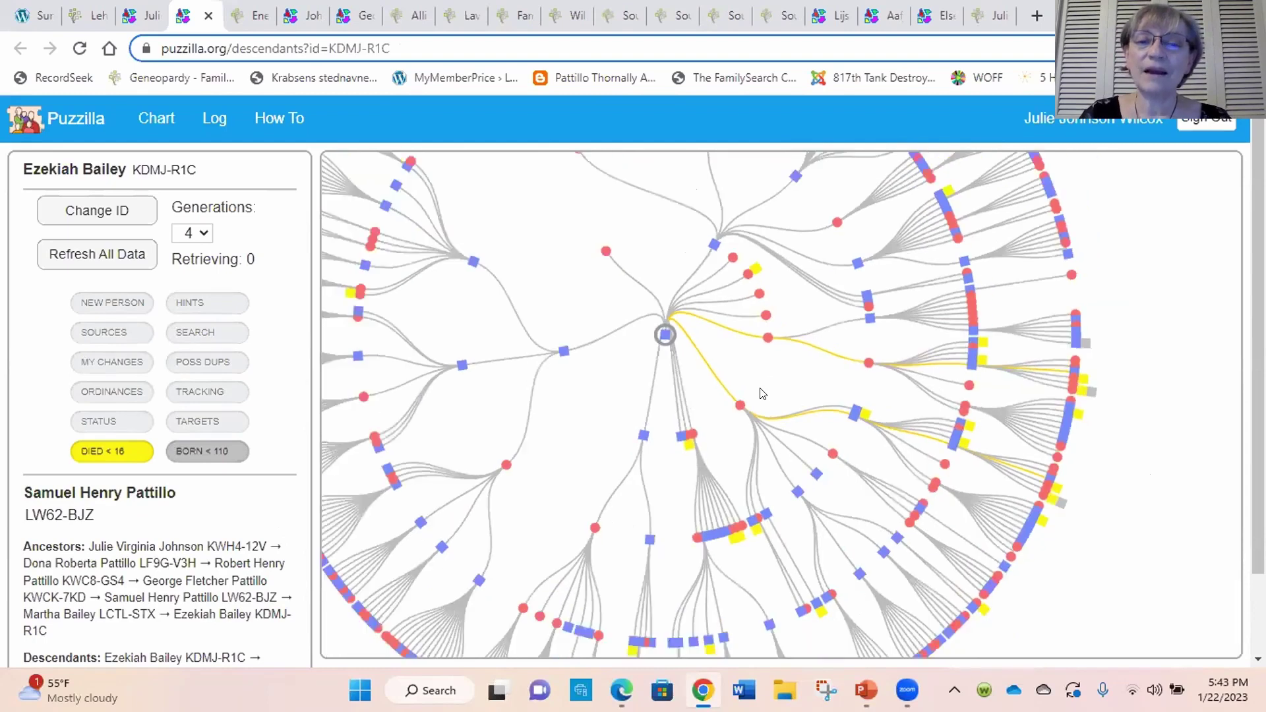
click(579, 262)
drag(579, 263, 638, 394)
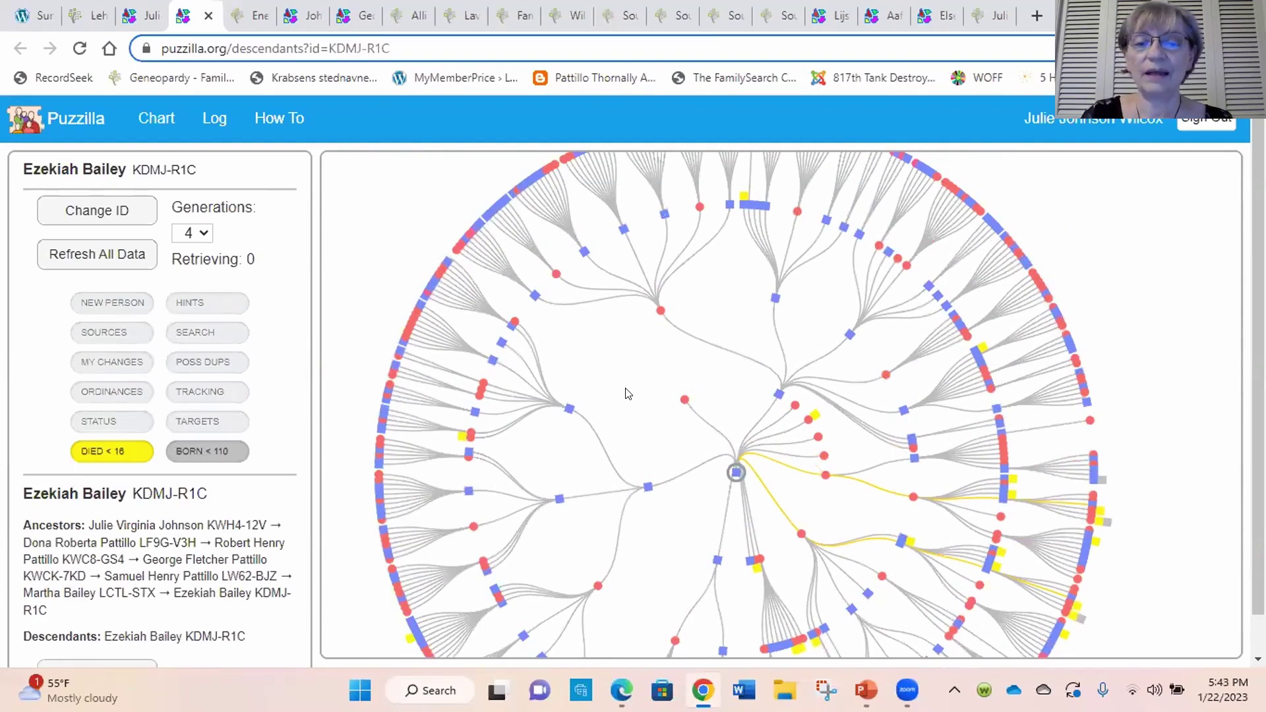
drag(628, 394, 638, 306)
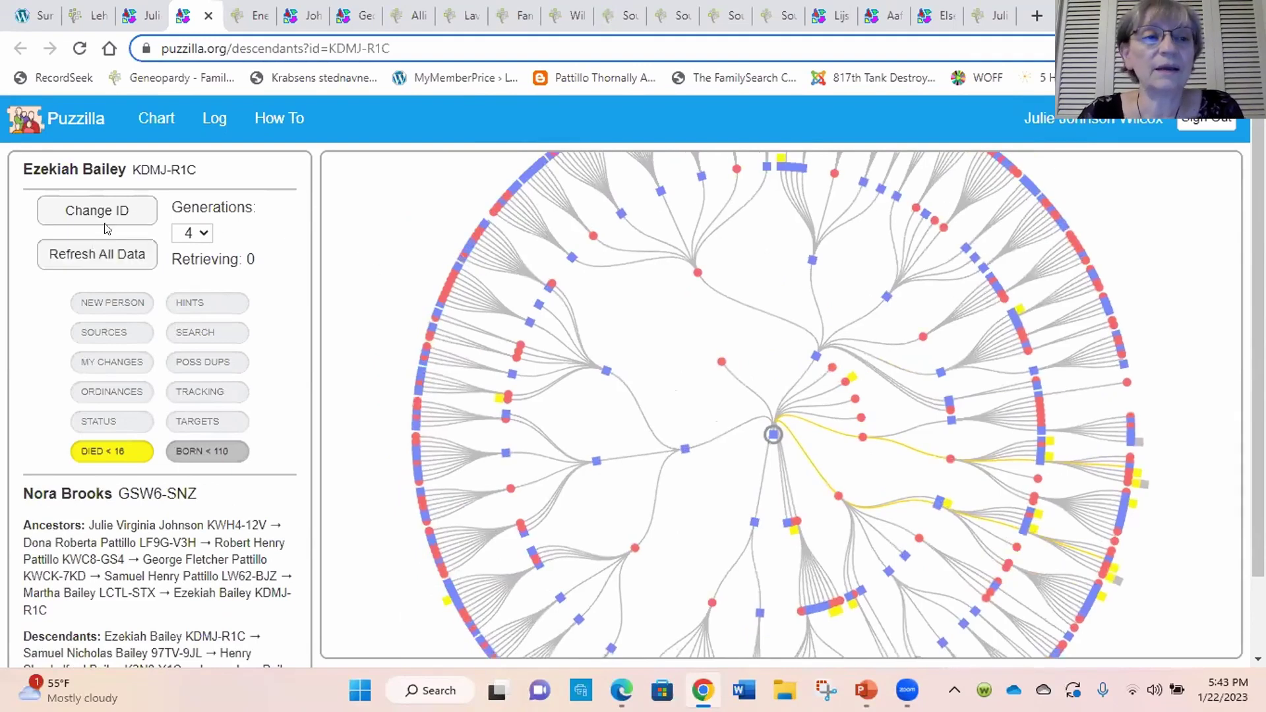
click(167, 116)
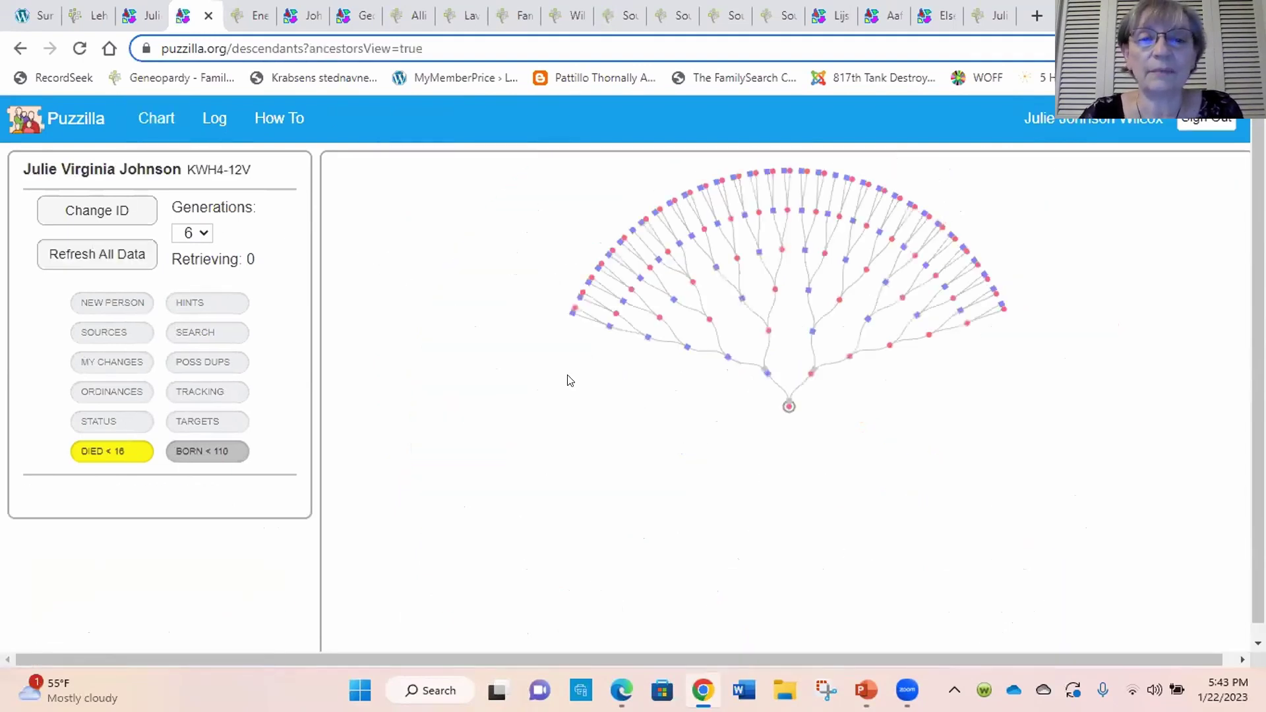
click(671, 521)
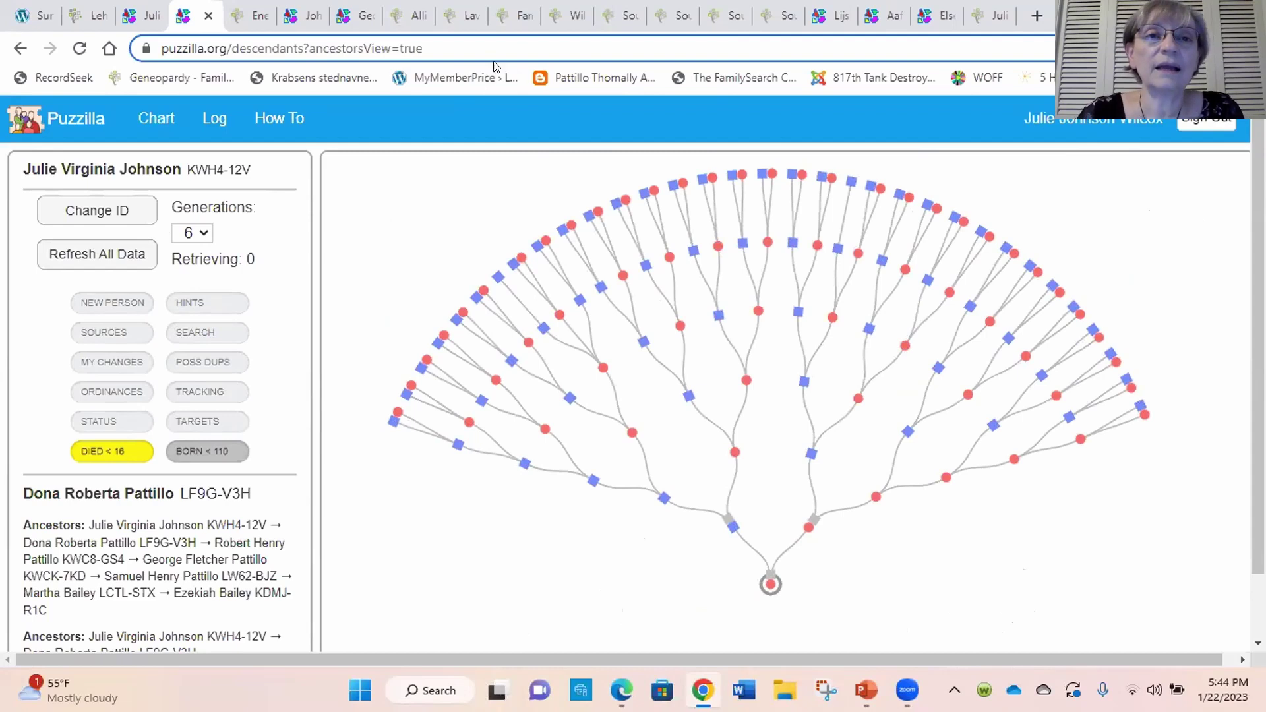
Switch to FamilySearch, open the Family Tree and change the Descendancy view to Landscape
click(519, 18)
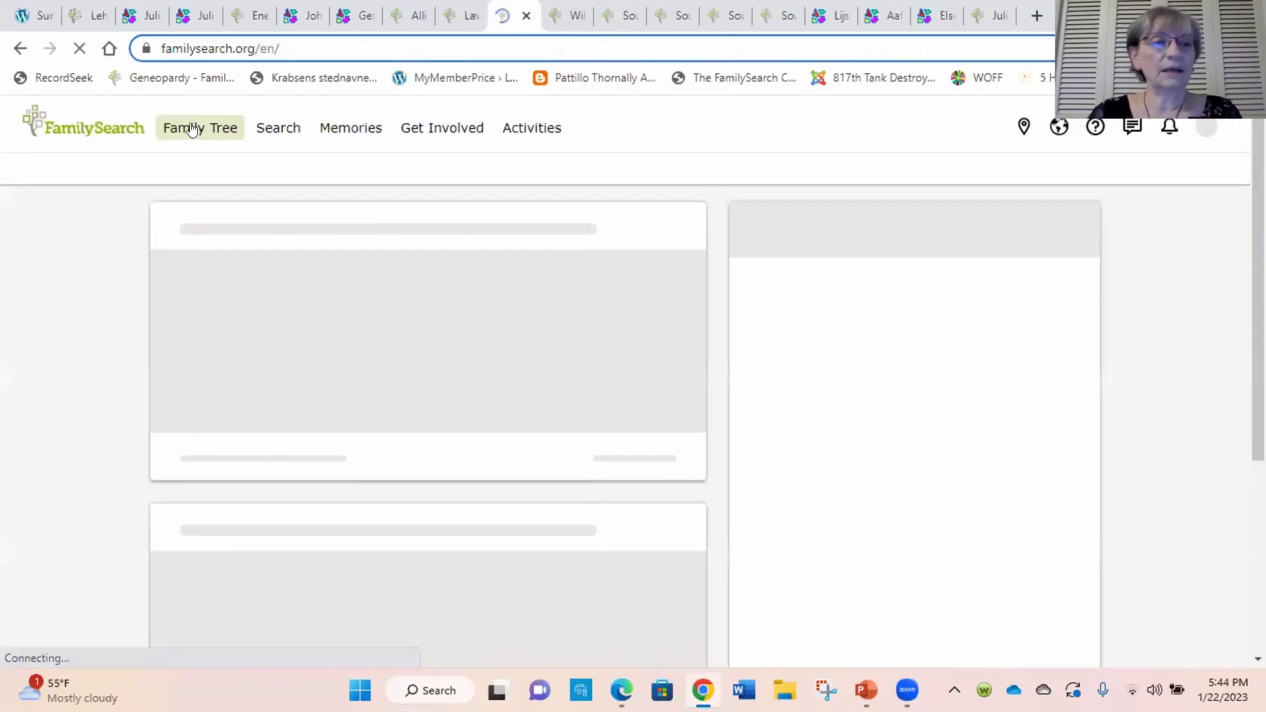
click(198, 132)
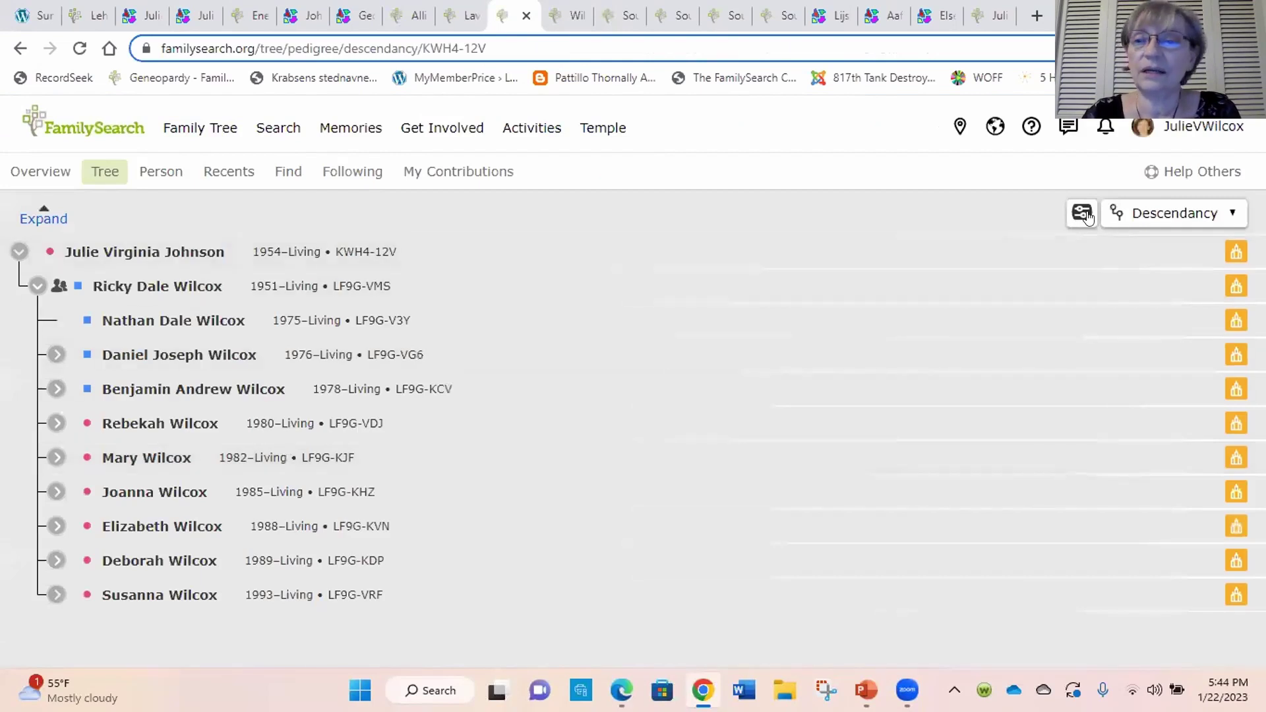
click(1216, 215)
click(1155, 216)
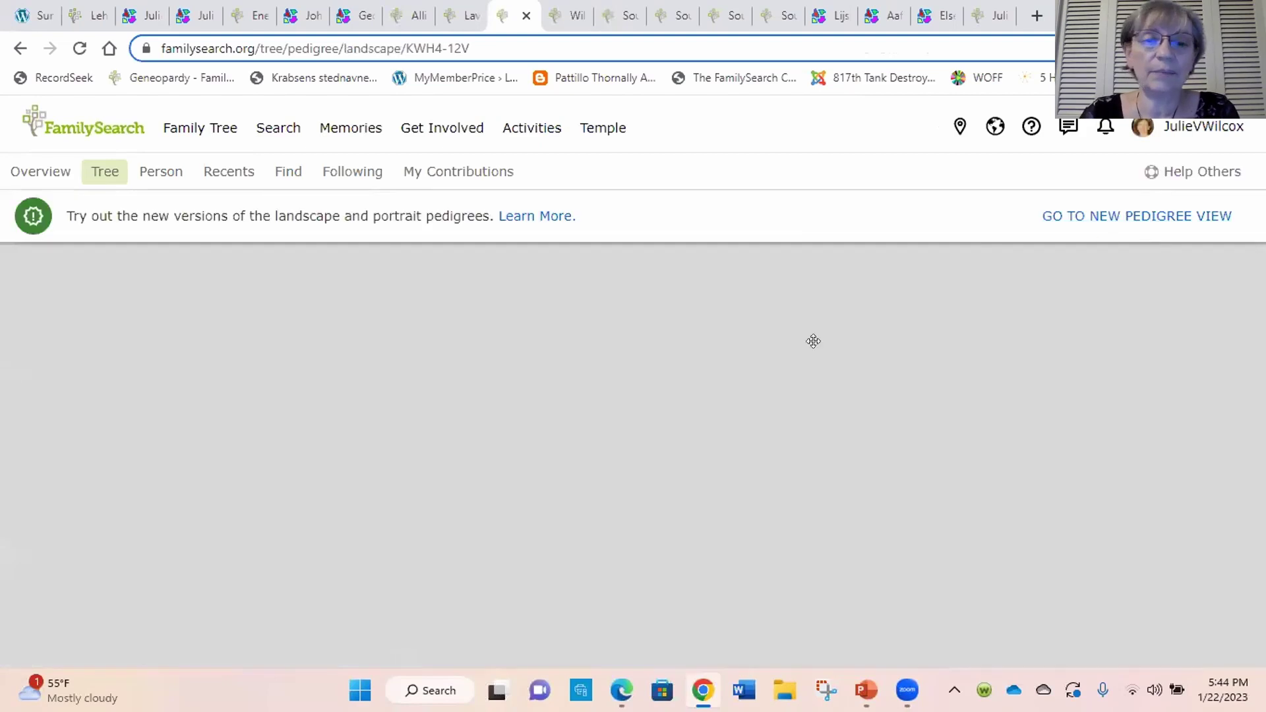
Copy the ID KWCT-2TY of the husband's mother from the landscape pedigree
drag(749, 379, 663, 559)
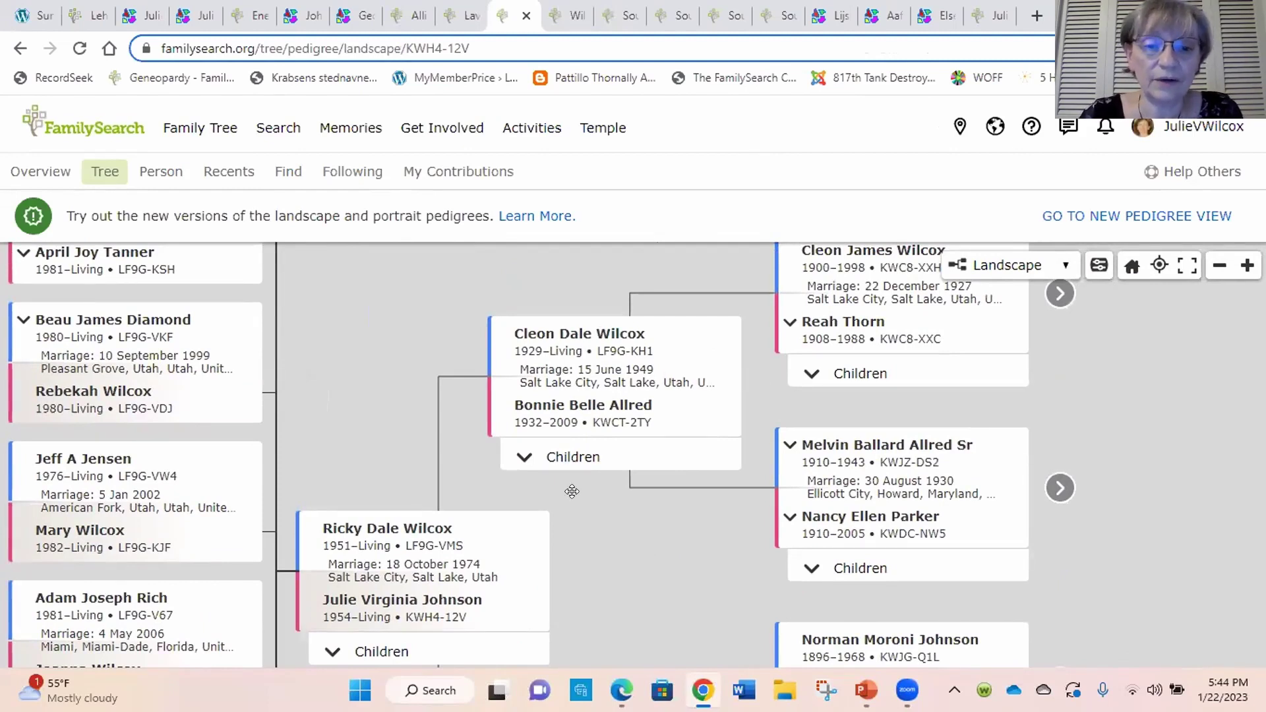
mouse_move(619, 417)
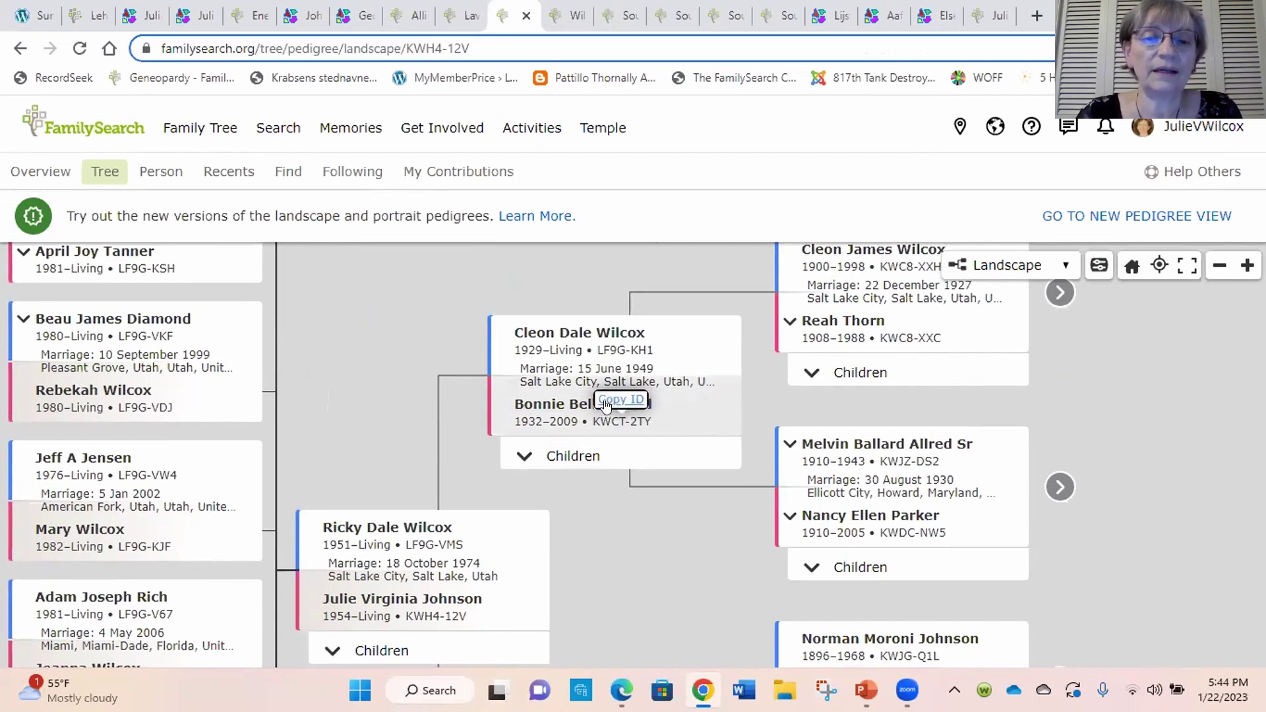
click(607, 399)
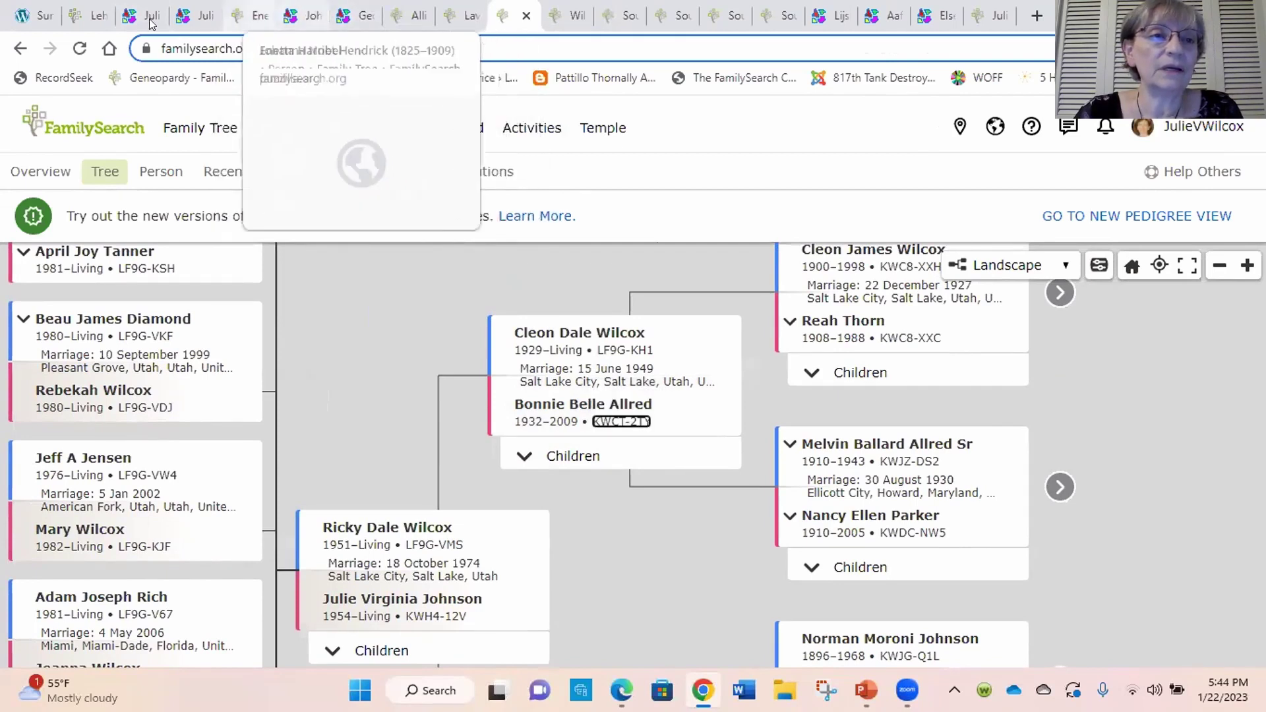
click(188, 19)
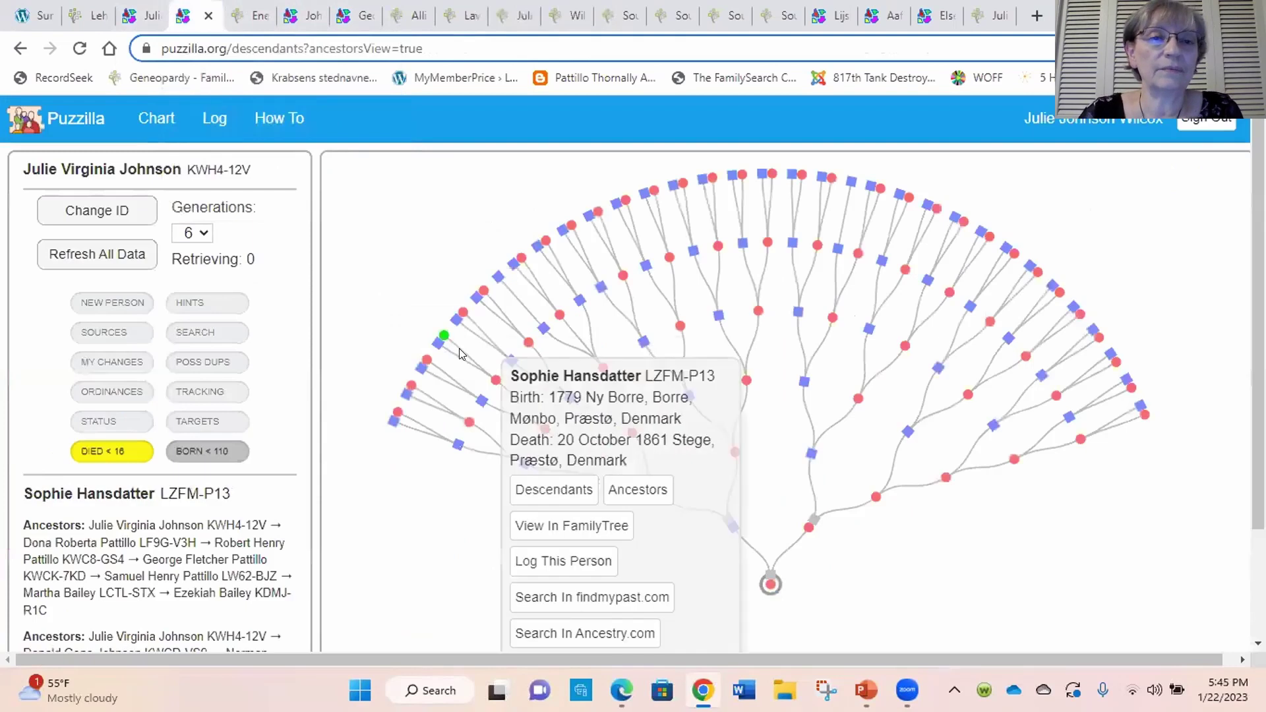
click(100, 210)
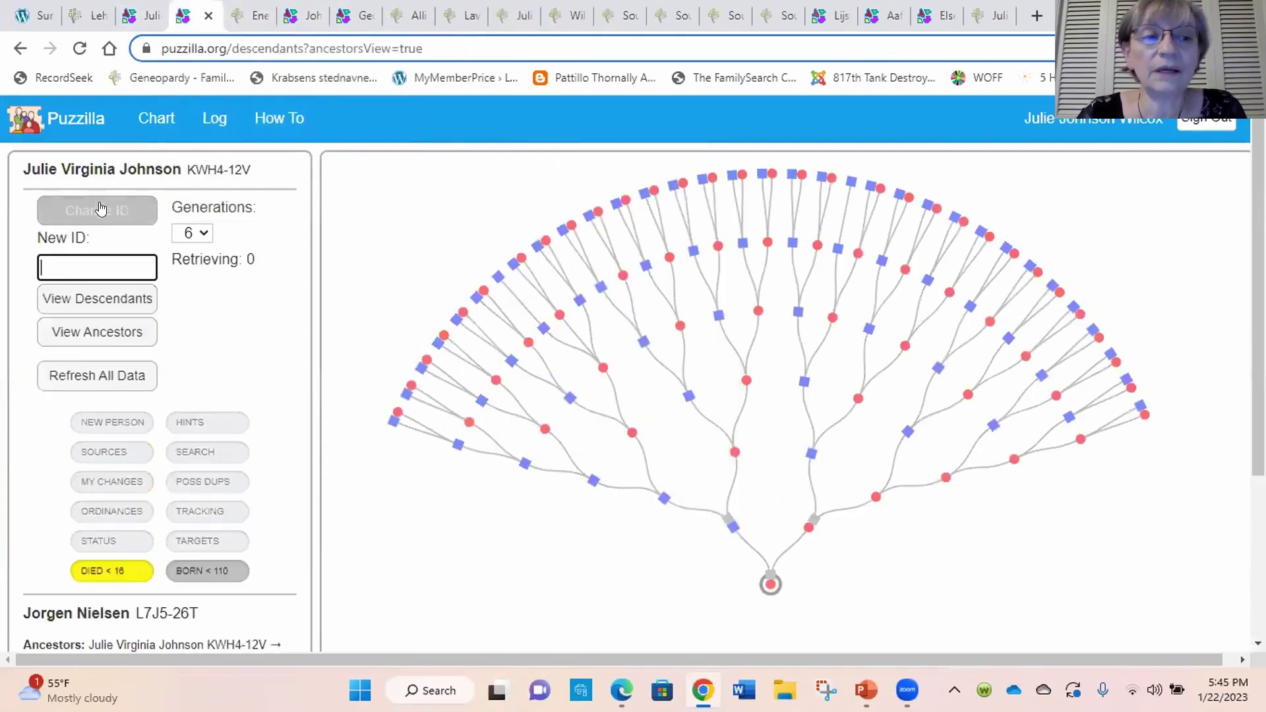
right_click(111, 267)
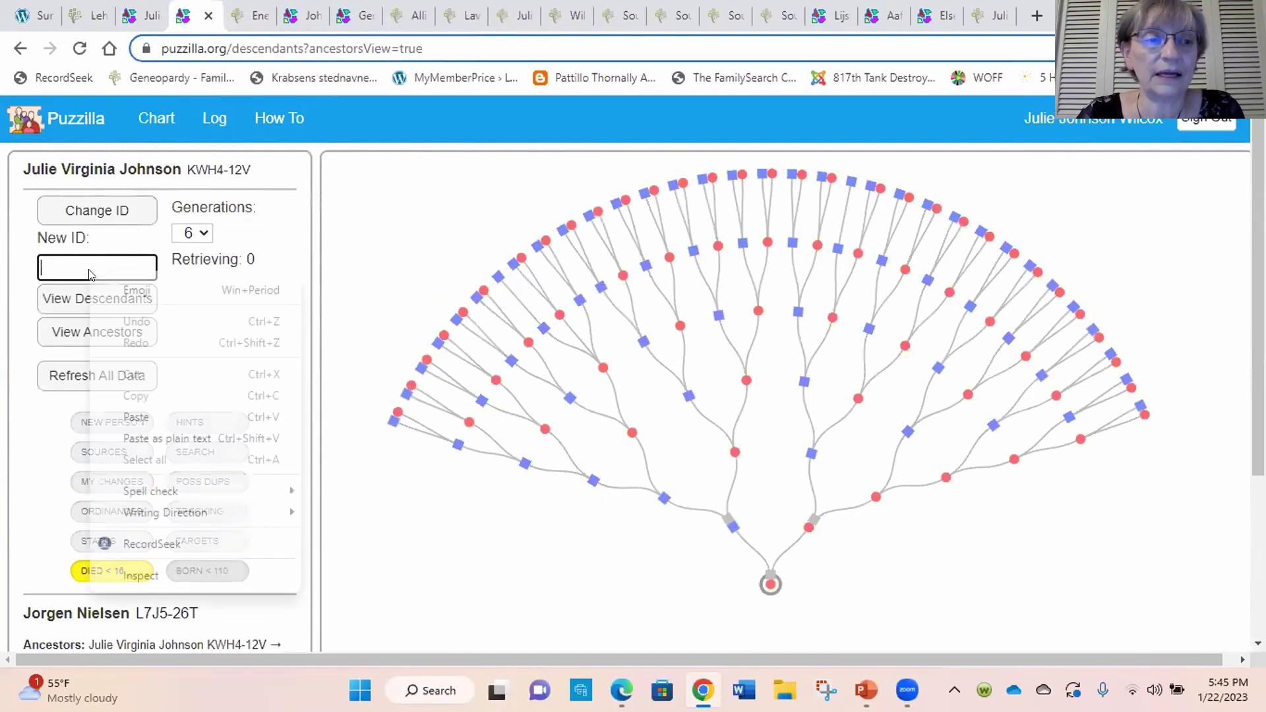
click(141, 419)
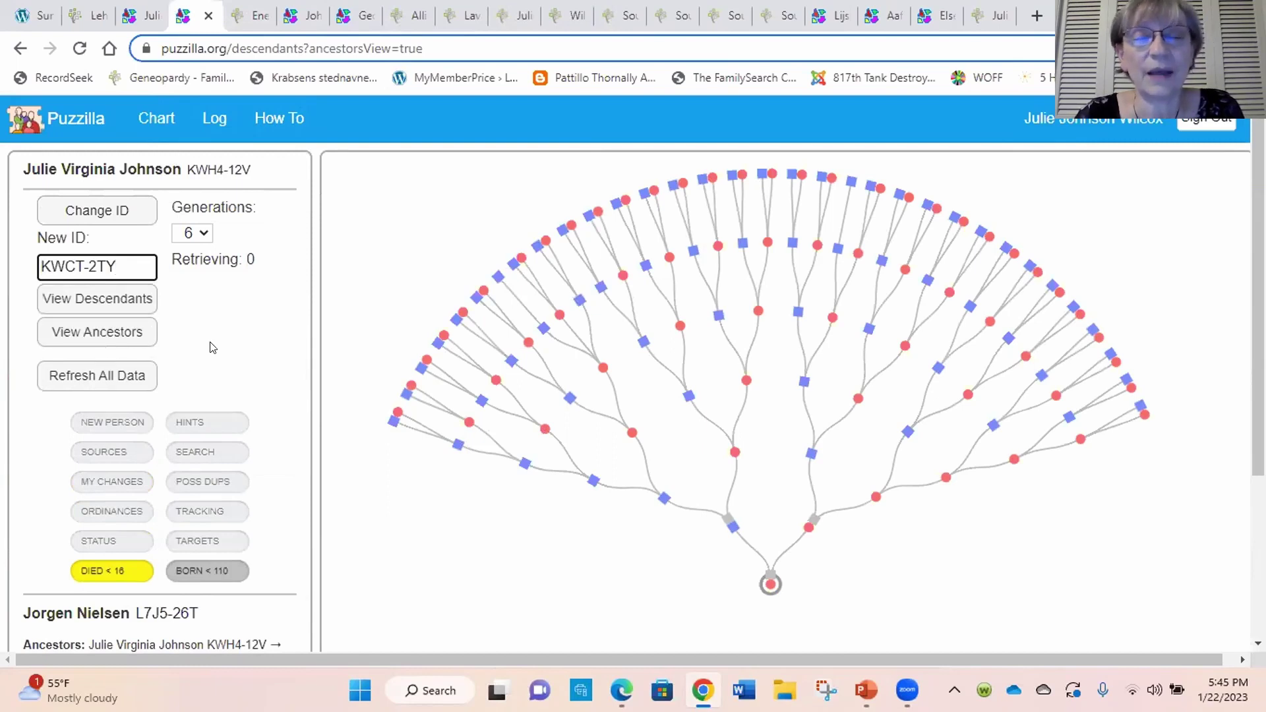
click(99, 333)
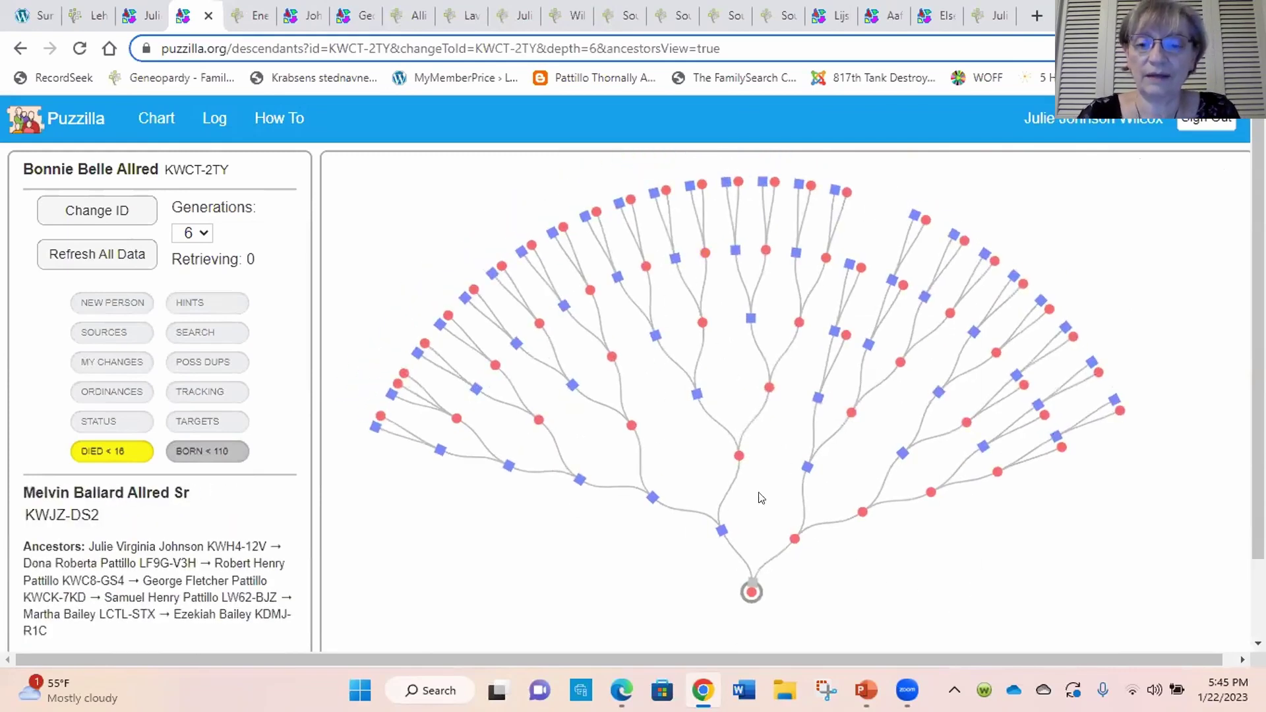
Check the details of GZRV-811 and neighbouring ancestors, and extend the KWCT-2TY ancestors chart to 7 generations
click(898, 362)
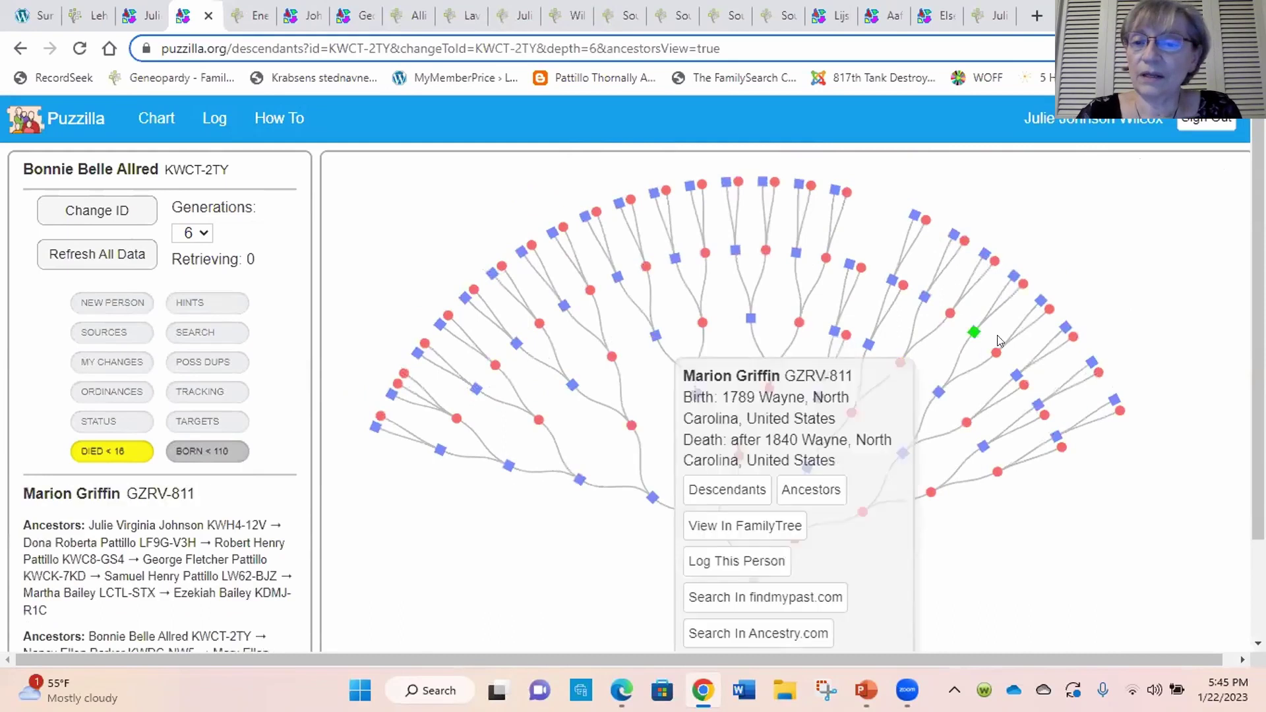
mouse_move(1042, 305)
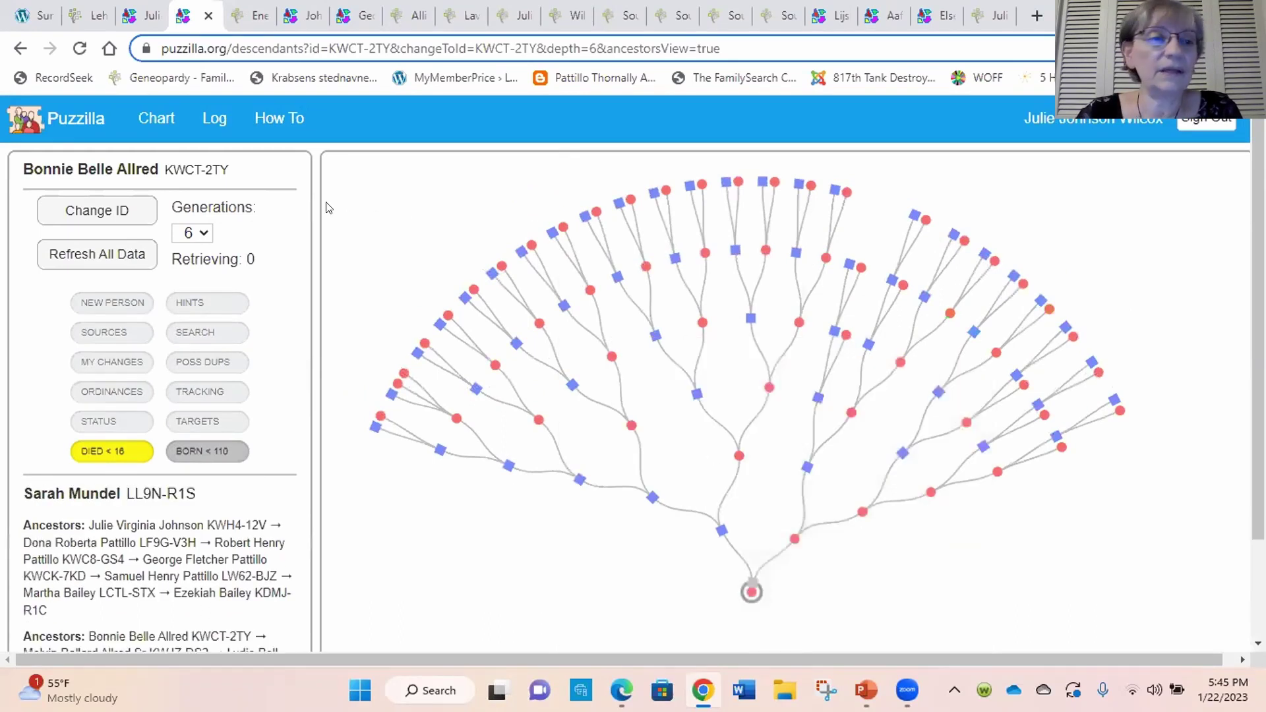
click(202, 232)
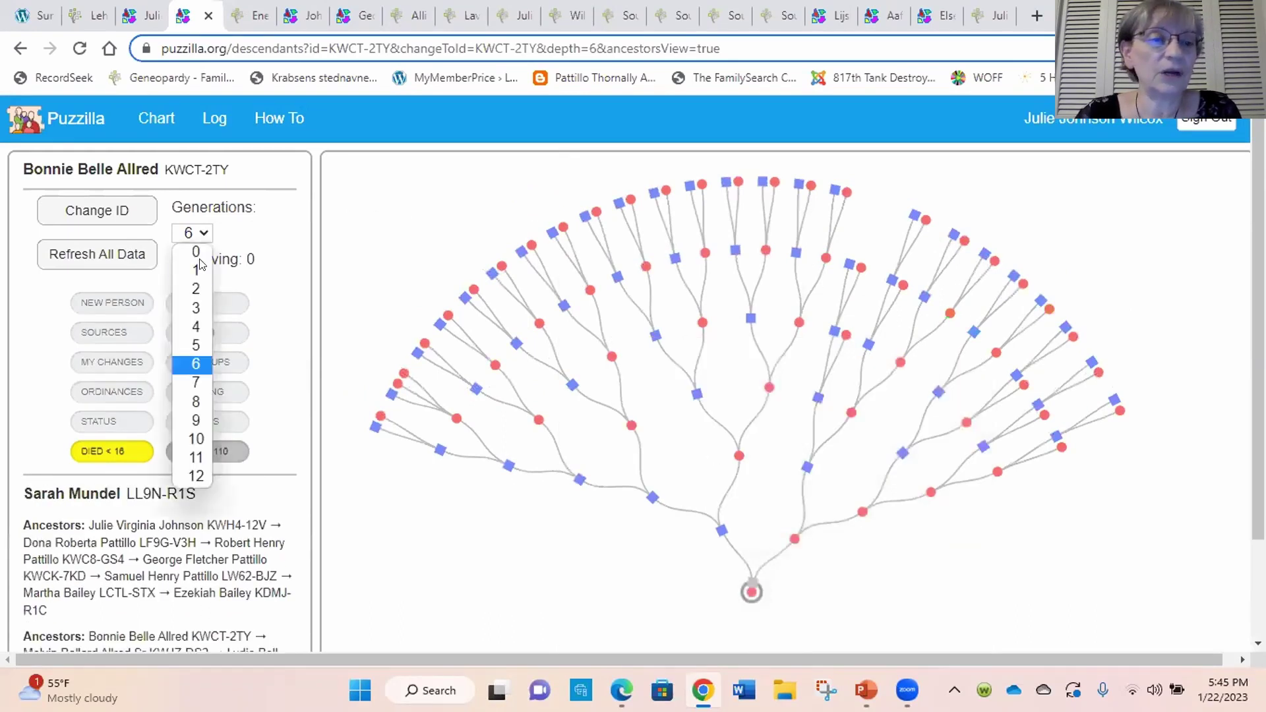
click(196, 382)
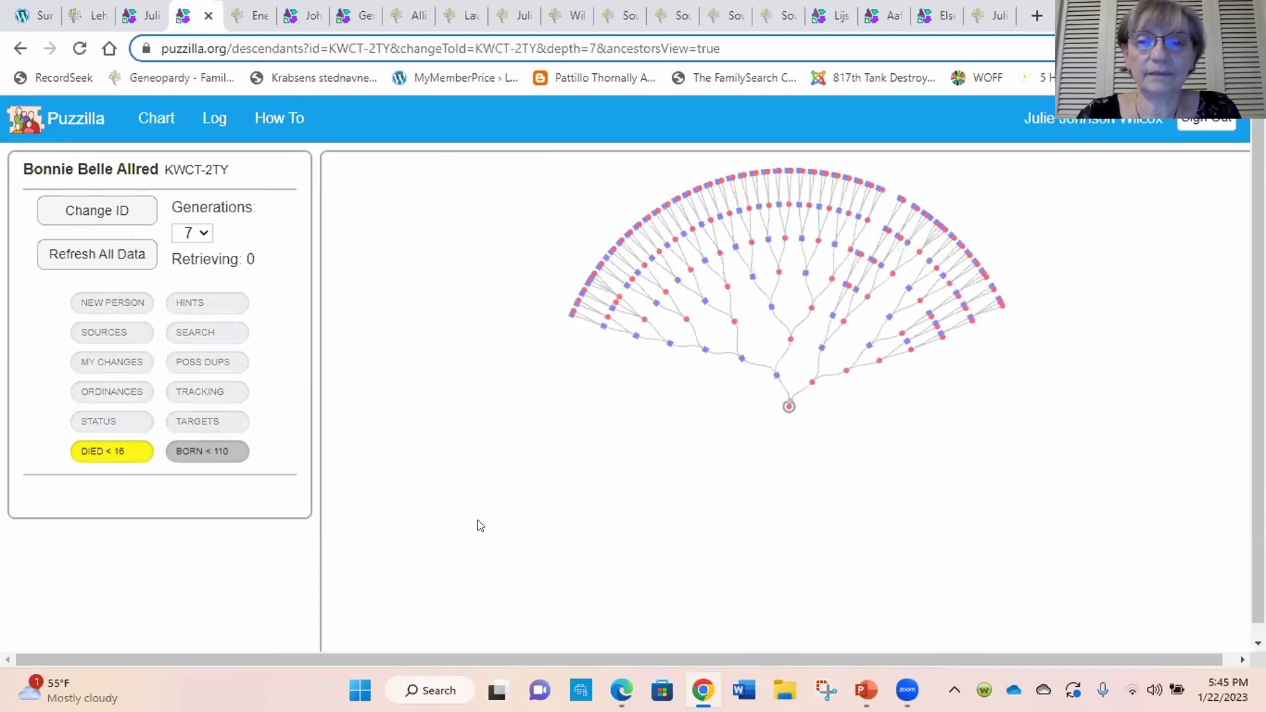
Check the details of the seventh-generation ancestors LZG9-1RM and M19N-DB8 on the extended chart
scroll(620, 442, up, 3)
drag(738, 372, 556, 569)
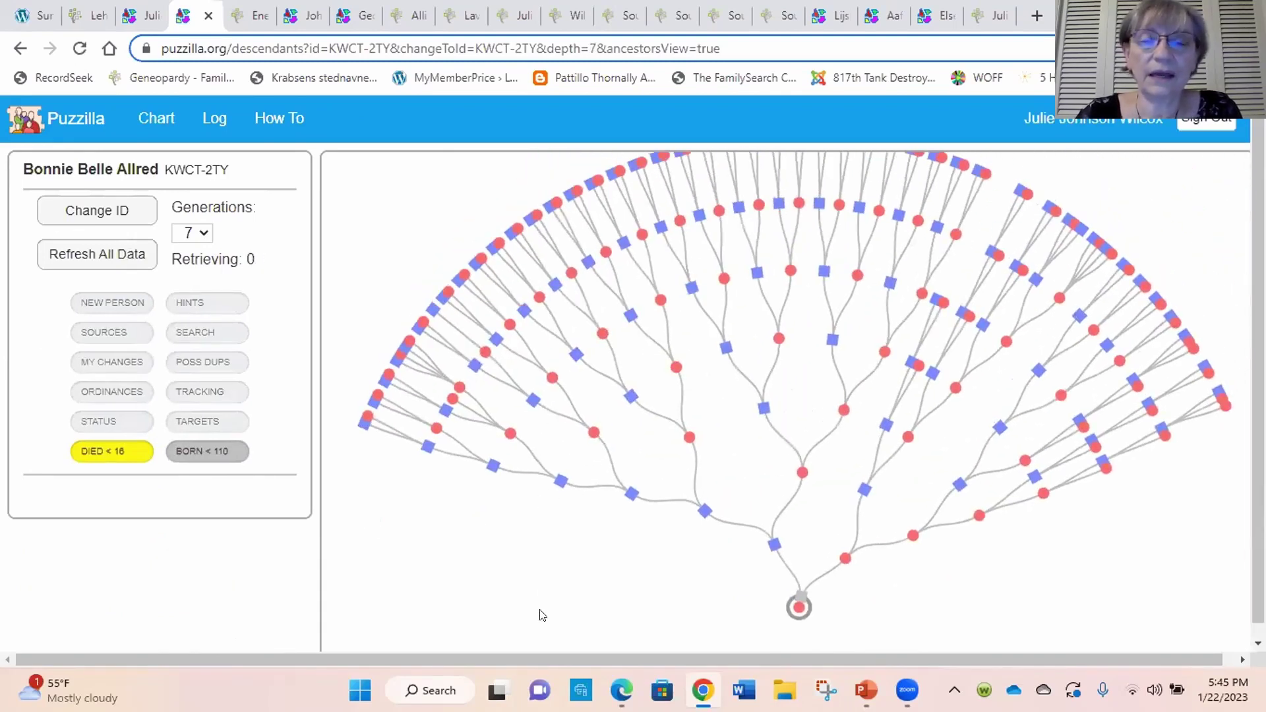
mouse_move(1147, 289)
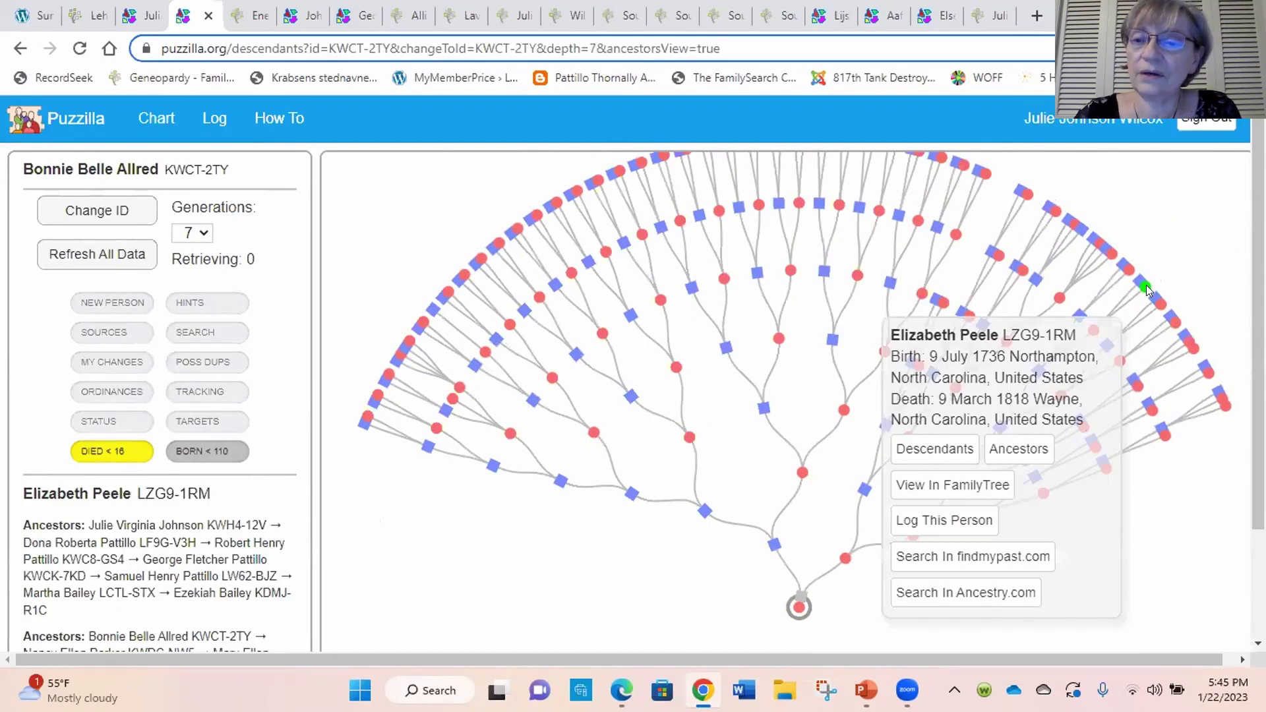
mouse_move(1088, 277)
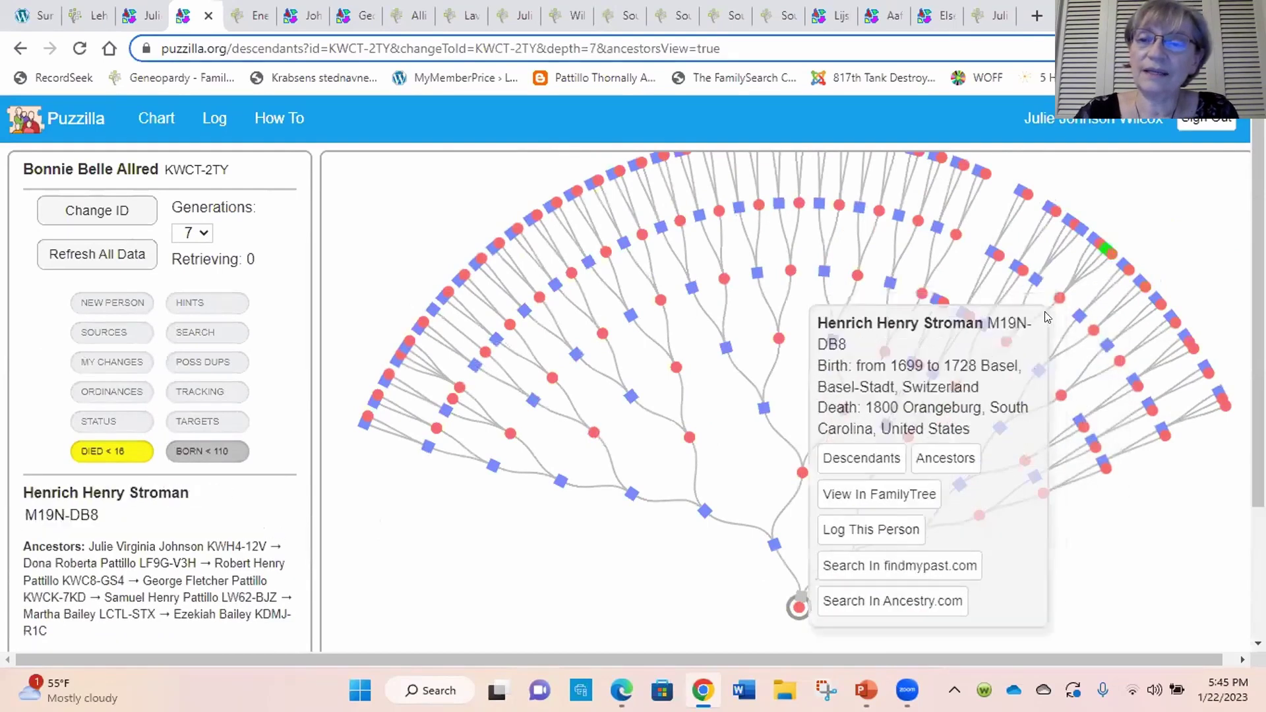
Check the details of ancestor GHSH-B35 on the chart and open the FamilyTree page of G9H8-JLM
scroll(1055, 270, up, 5)
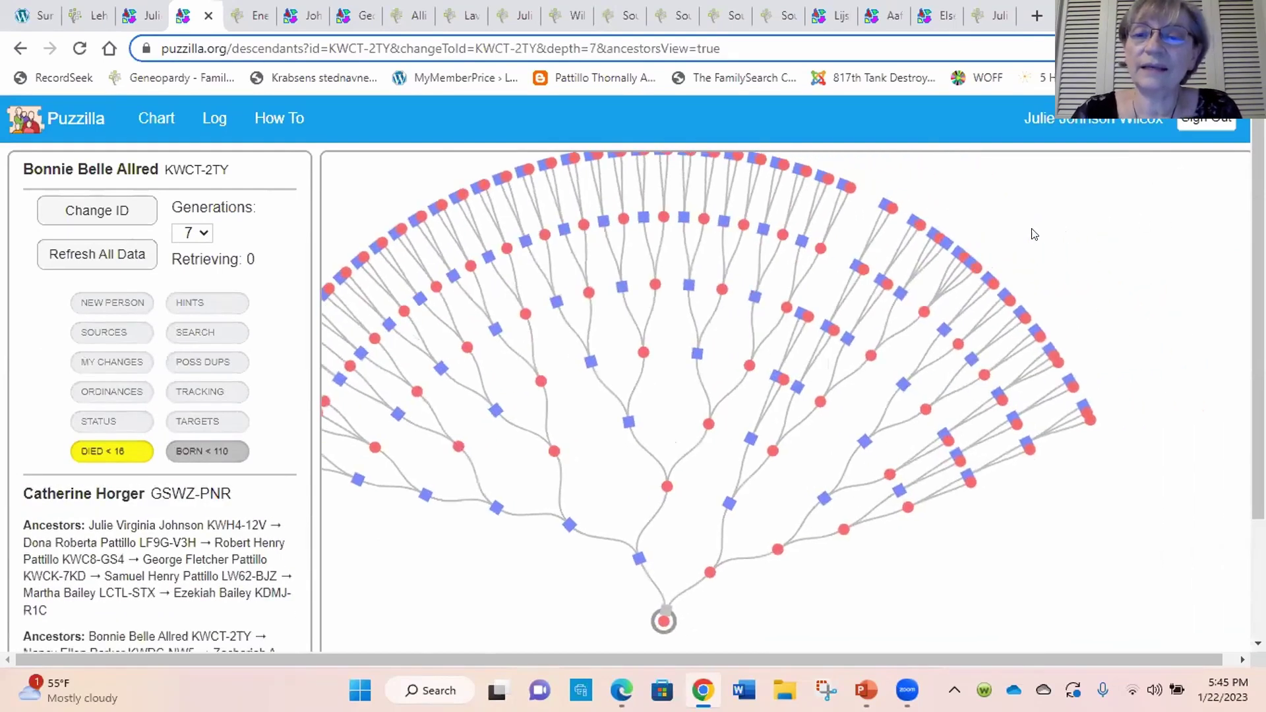
mouse_move(890, 289)
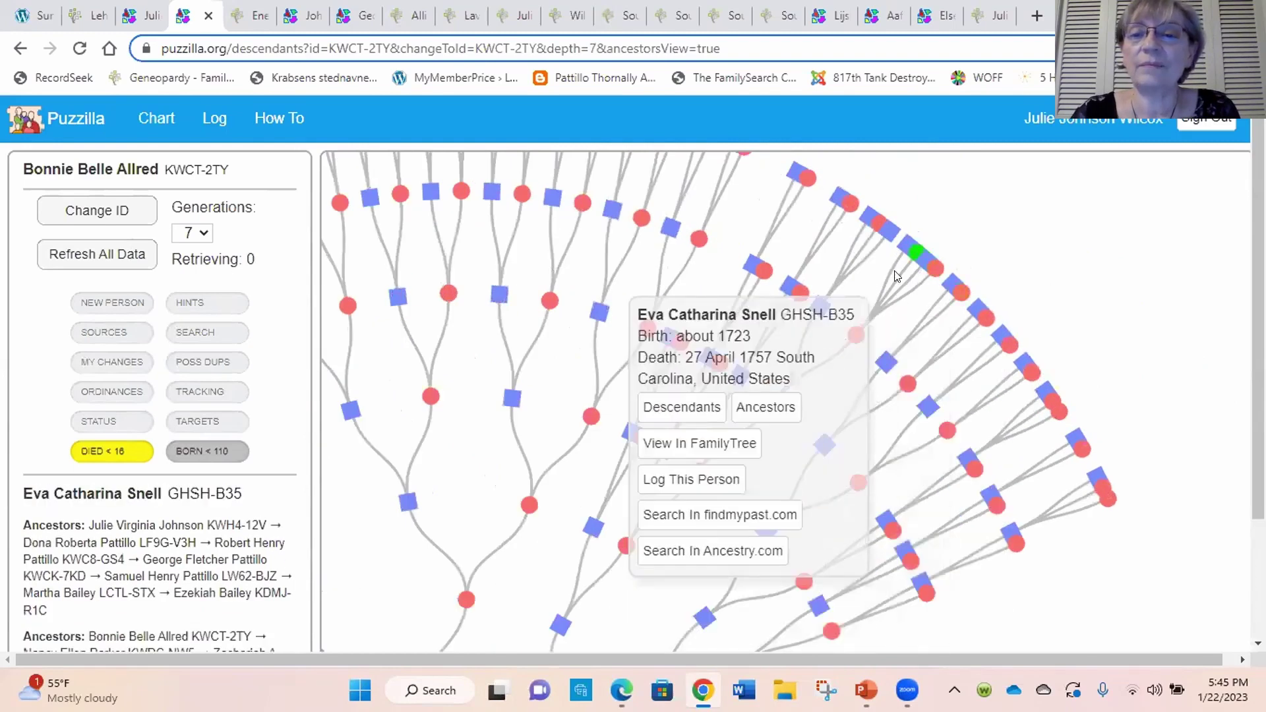
mouse_move(849, 336)
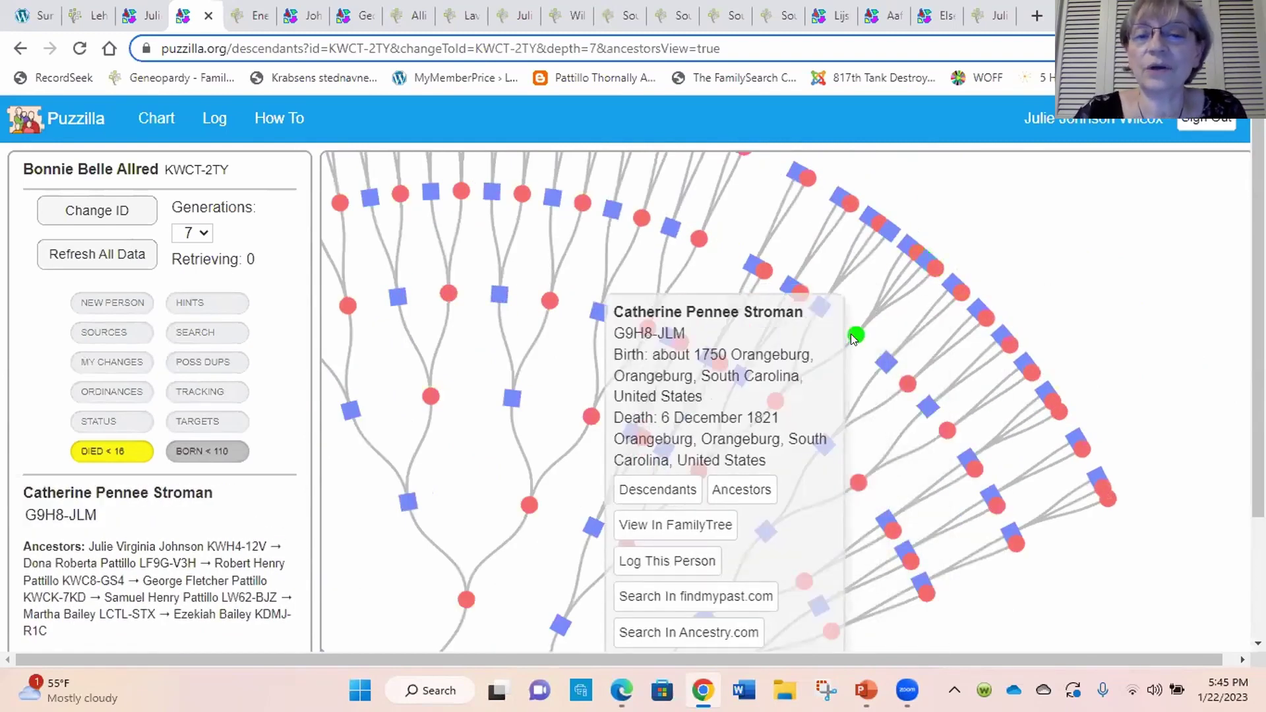
mouse_move(917, 253)
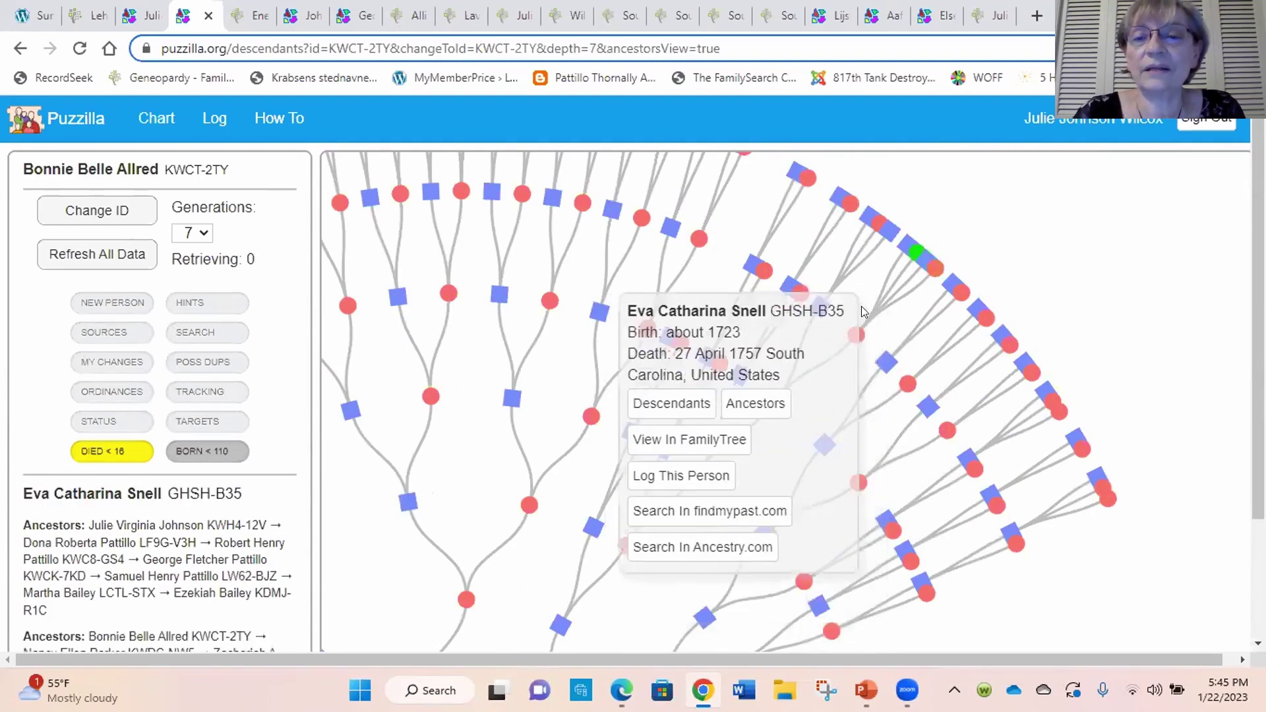
click(853, 335)
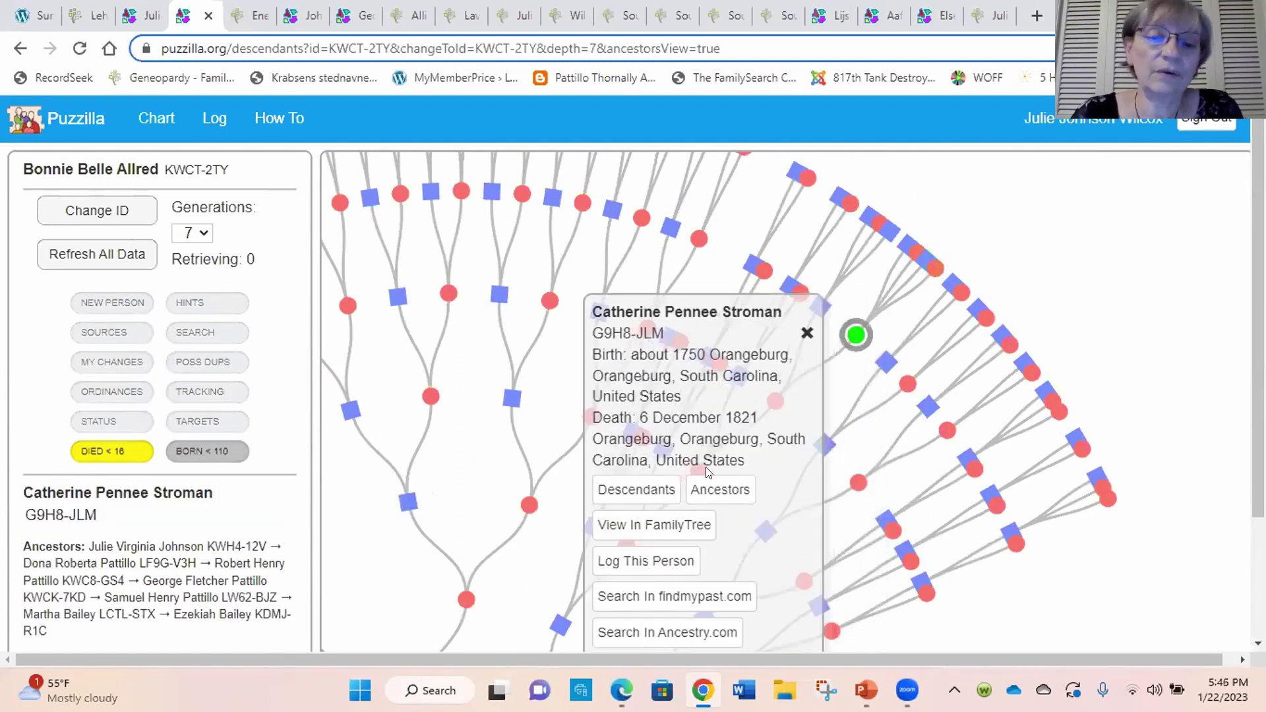
click(661, 528)
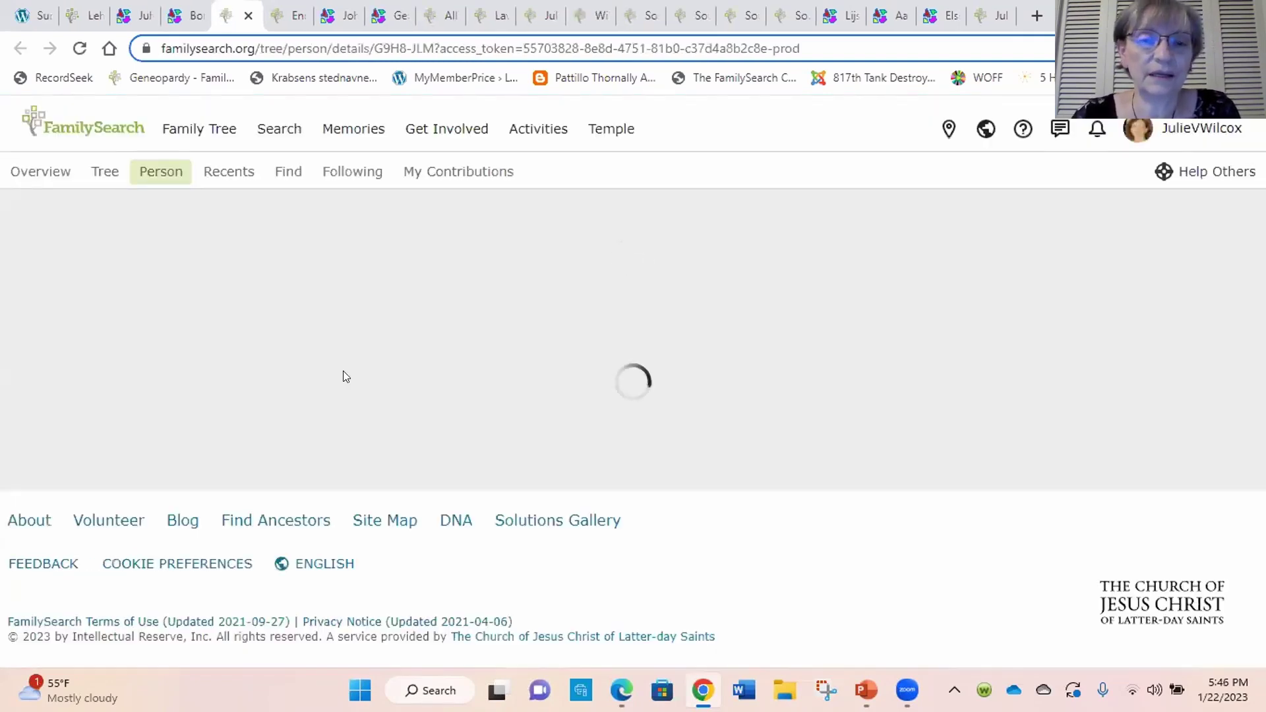
scroll(385, 439, down, 15)
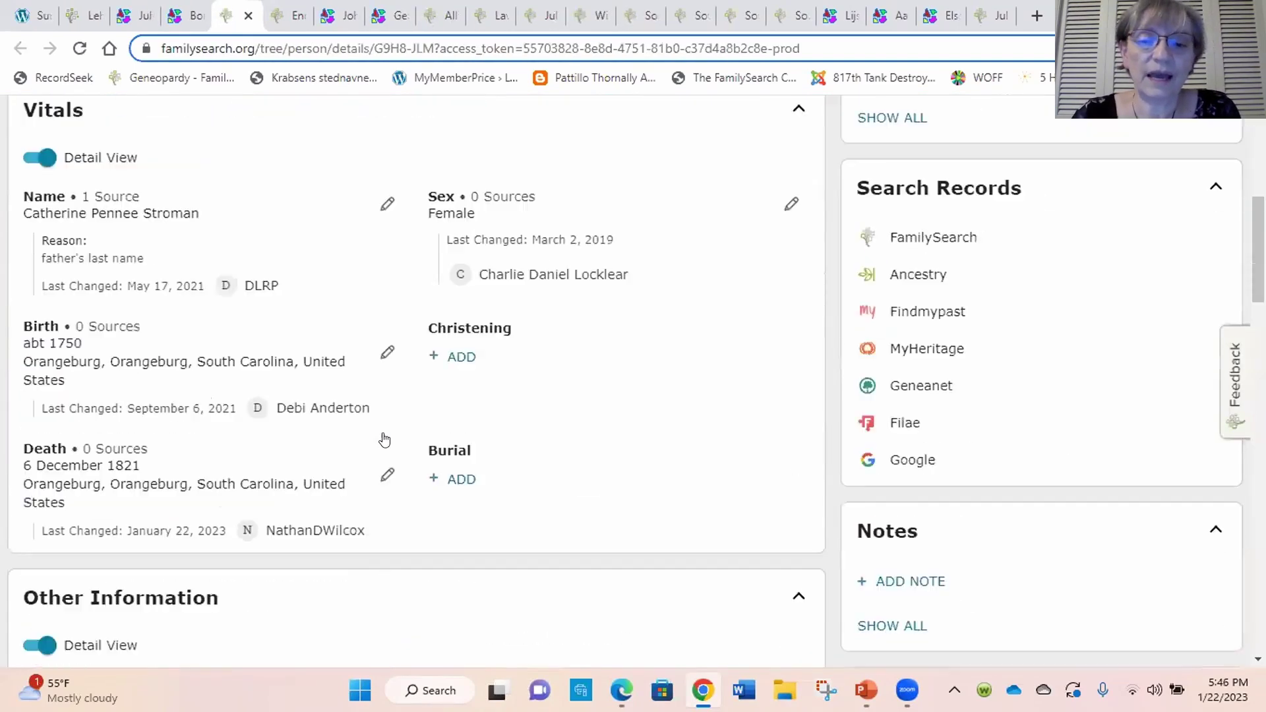
scroll(385, 440, down, 7)
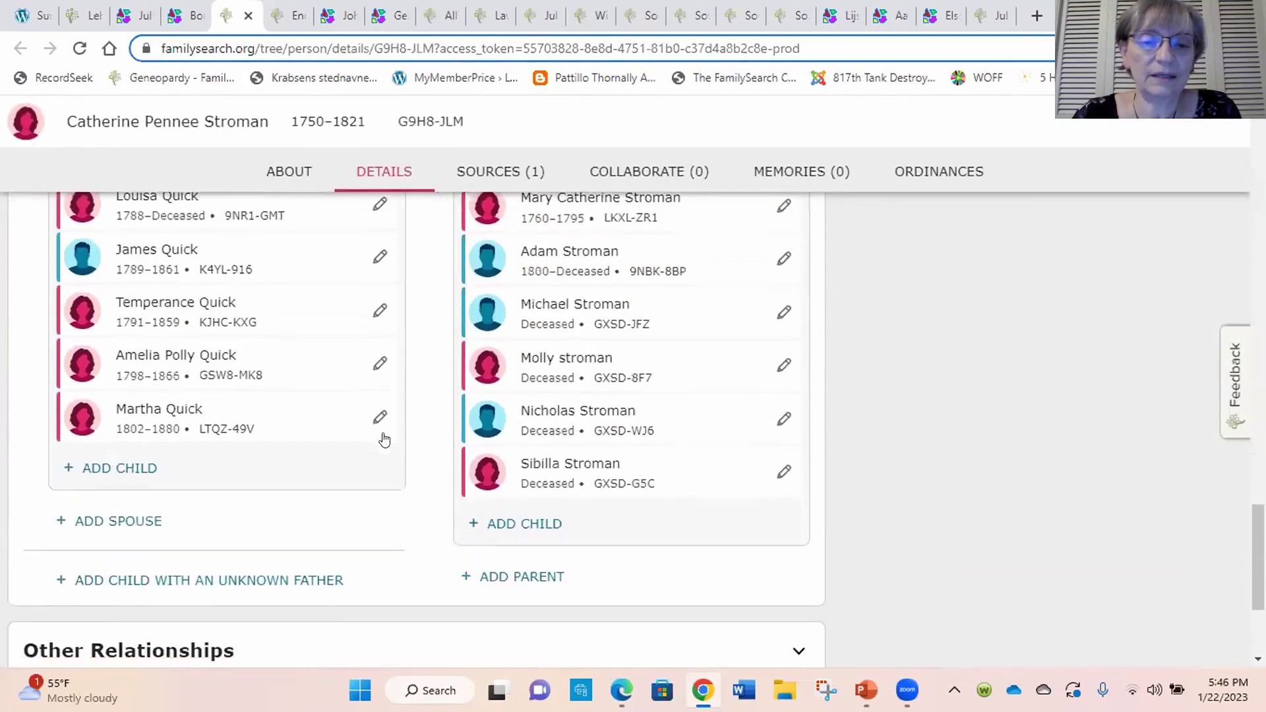
scroll(385, 439, up, 10)
scroll(384, 439, up, 5)
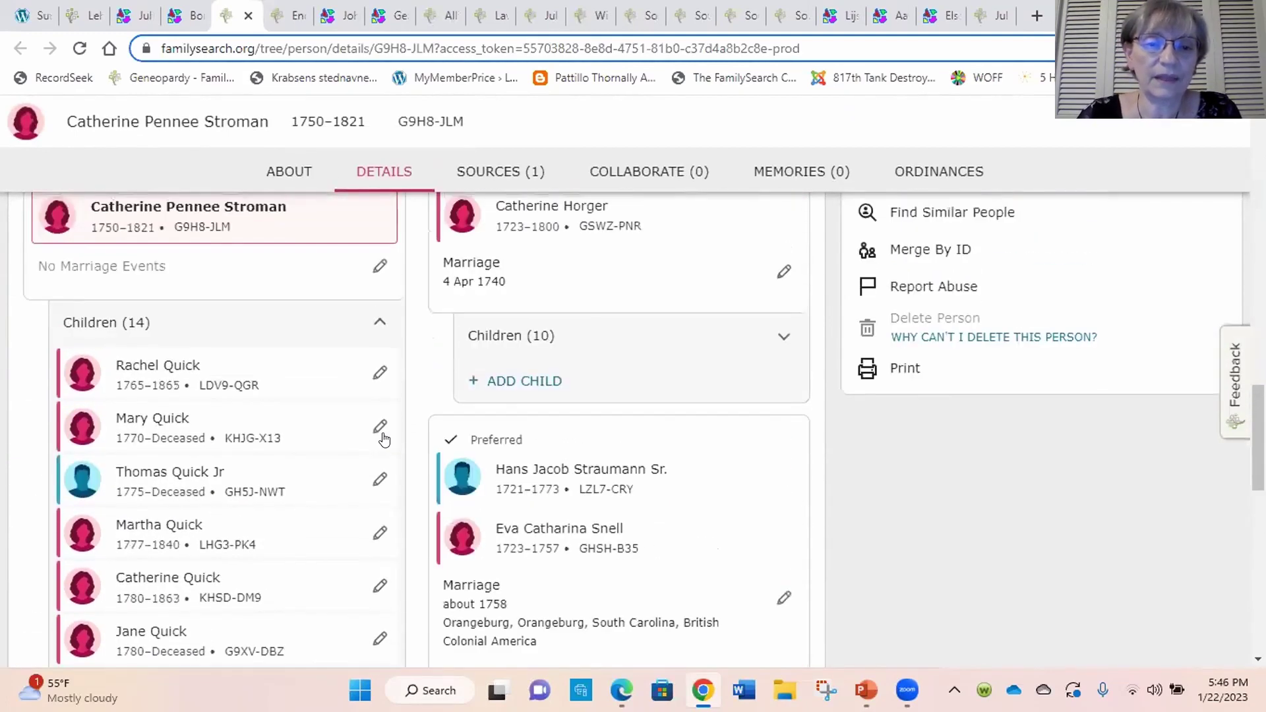
scroll(389, 438, down, 1)
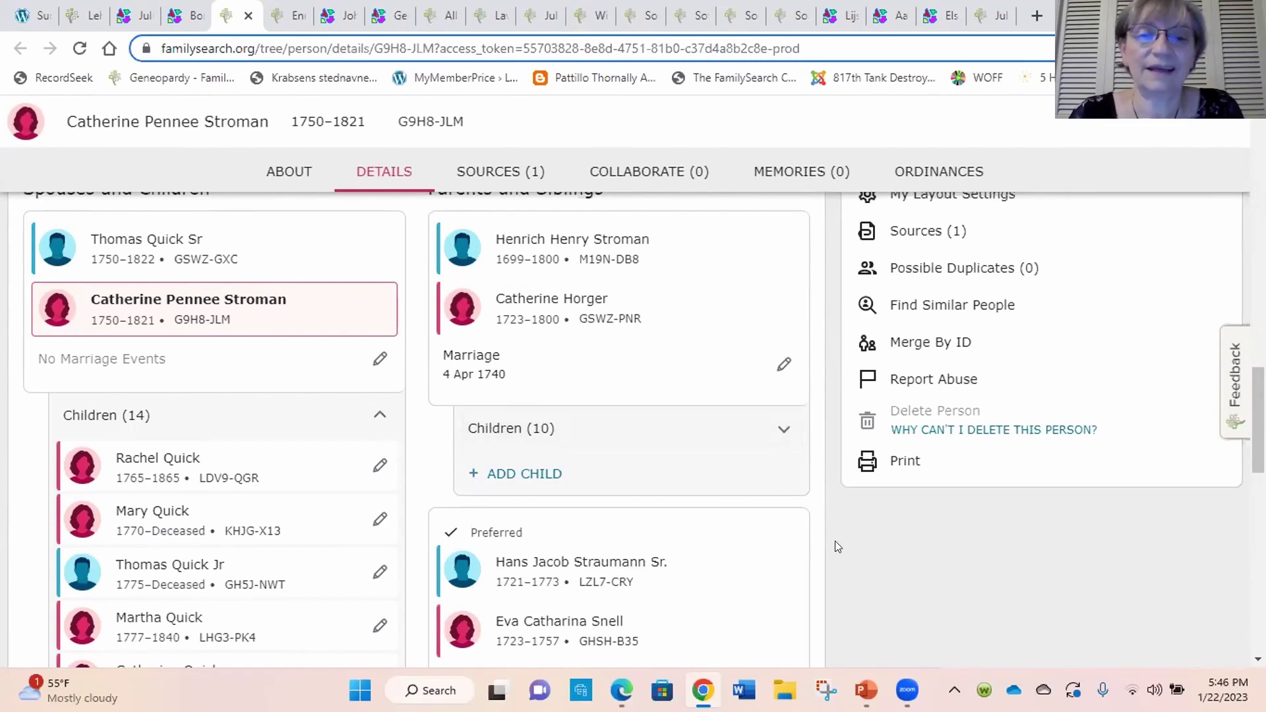
Return to the KWCT-2TY ancestors chart, dismiss the G9H8-JLM details, and check ancestors KWDC-NW5 and KWCQ-9XS
click(186, 15)
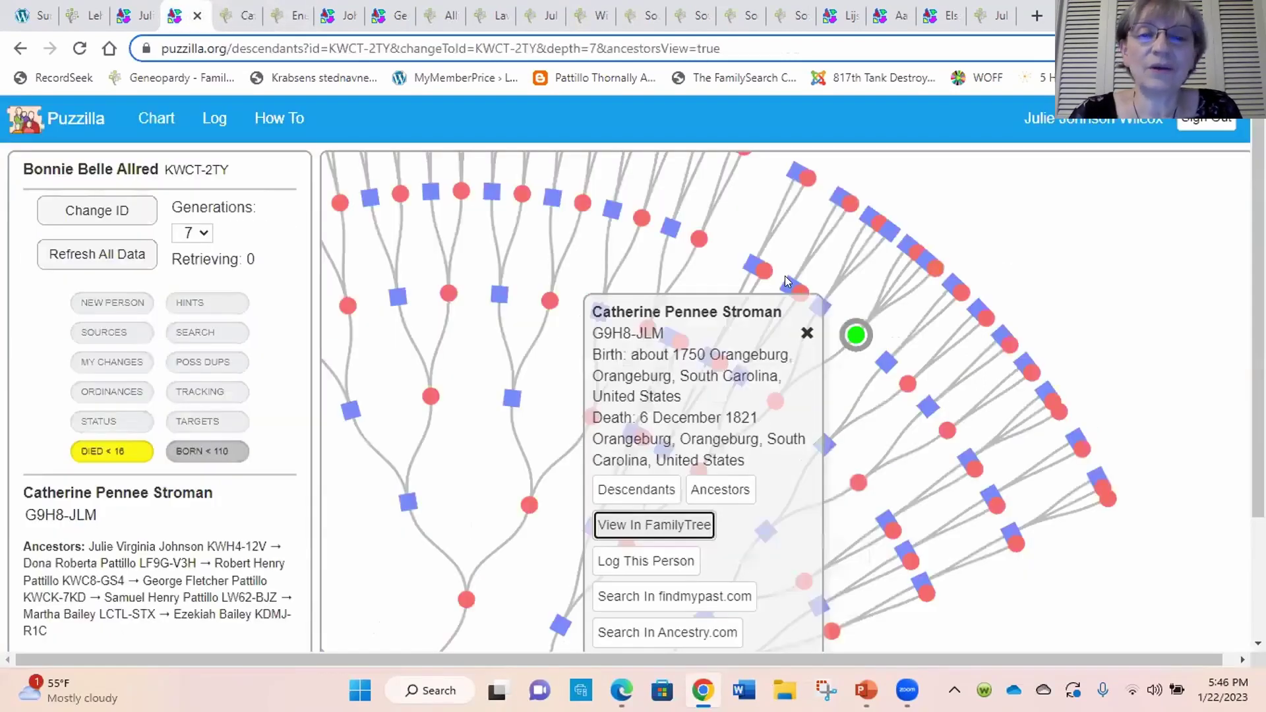
click(806, 333)
click(963, 279)
scroll(1122, 320, up, 3)
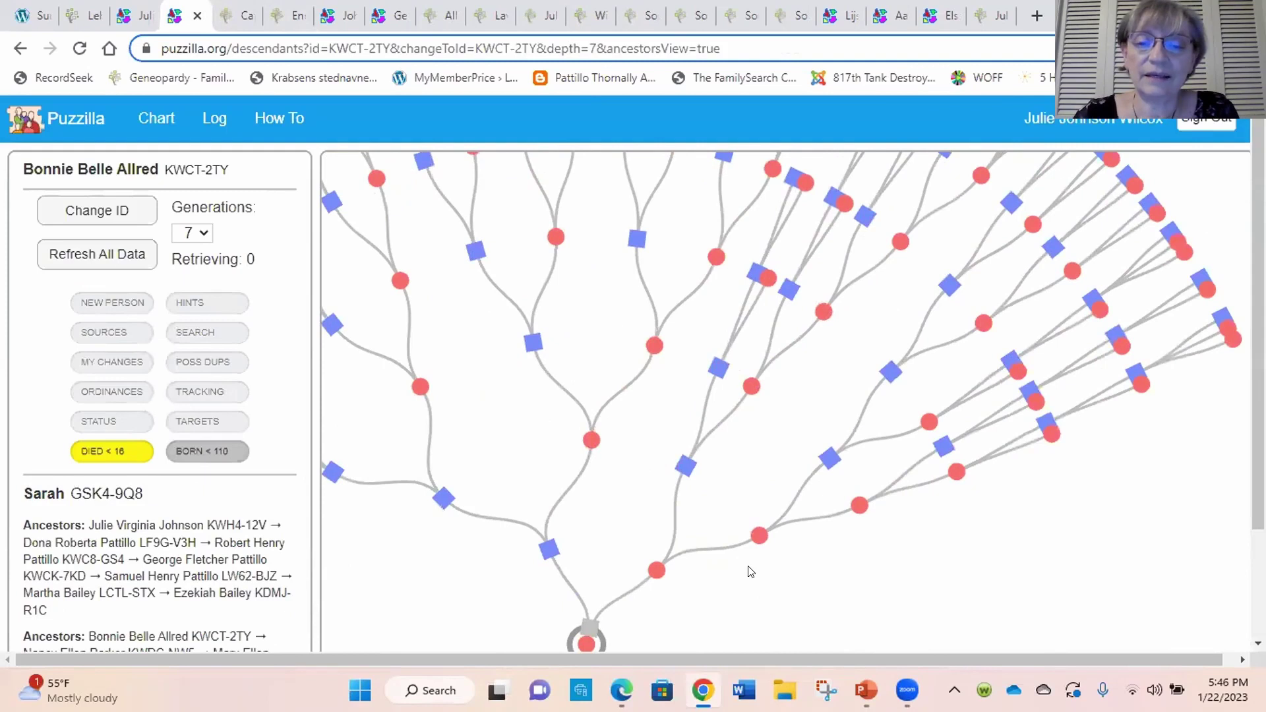
click(654, 568)
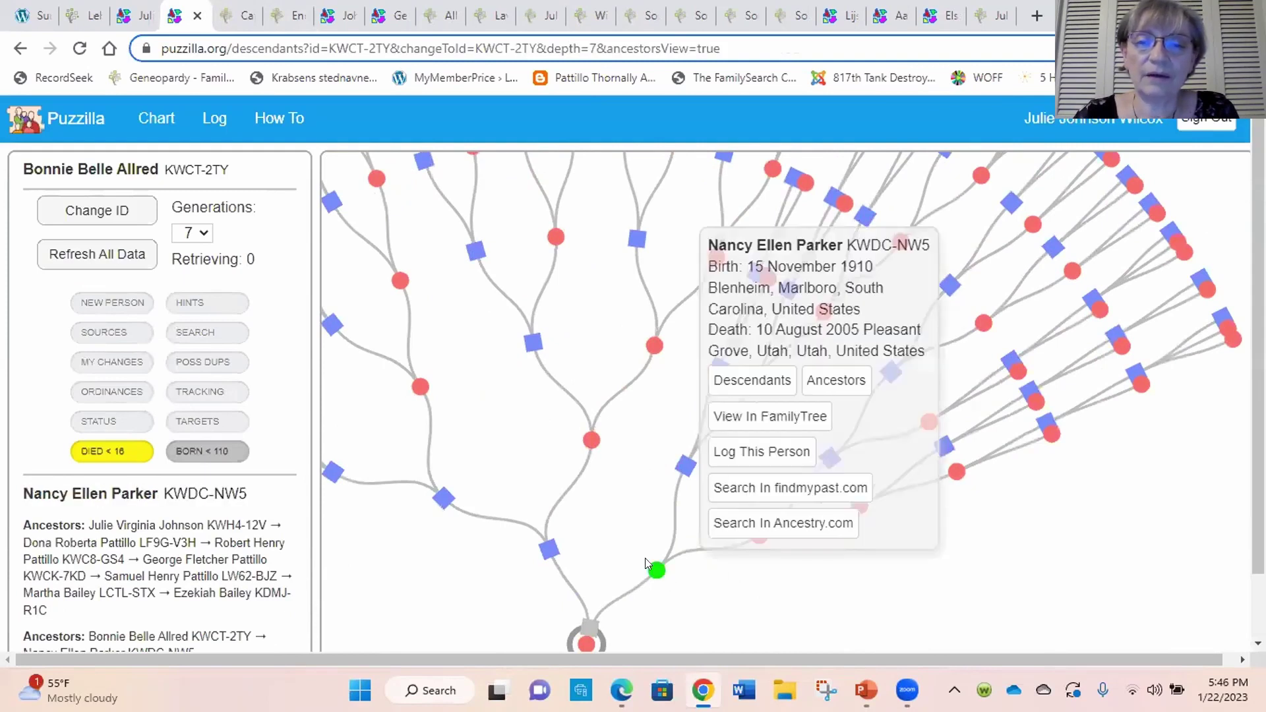
click(549, 548)
click(590, 443)
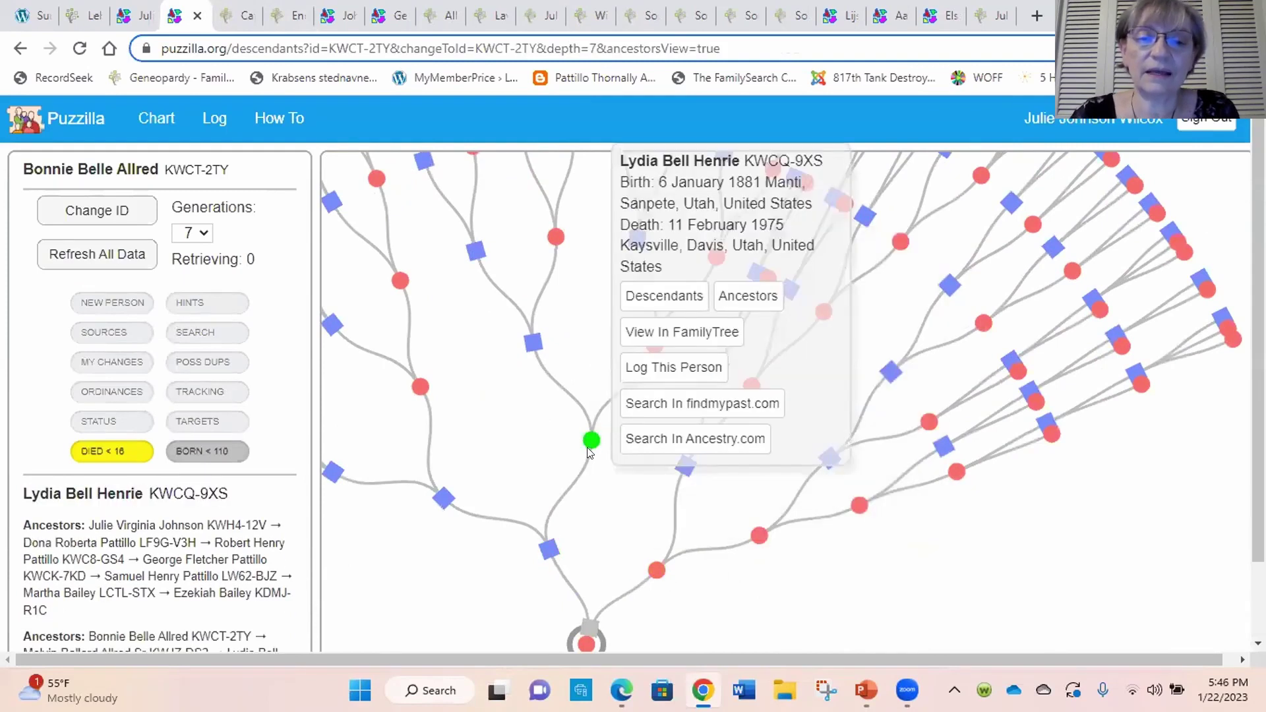
Follow the KWCQ-9XS line past KWVM-3QX to ancestor LLQH-NXC and display the LLQH-NXC descendants chart
scroll(673, 472, up, 3)
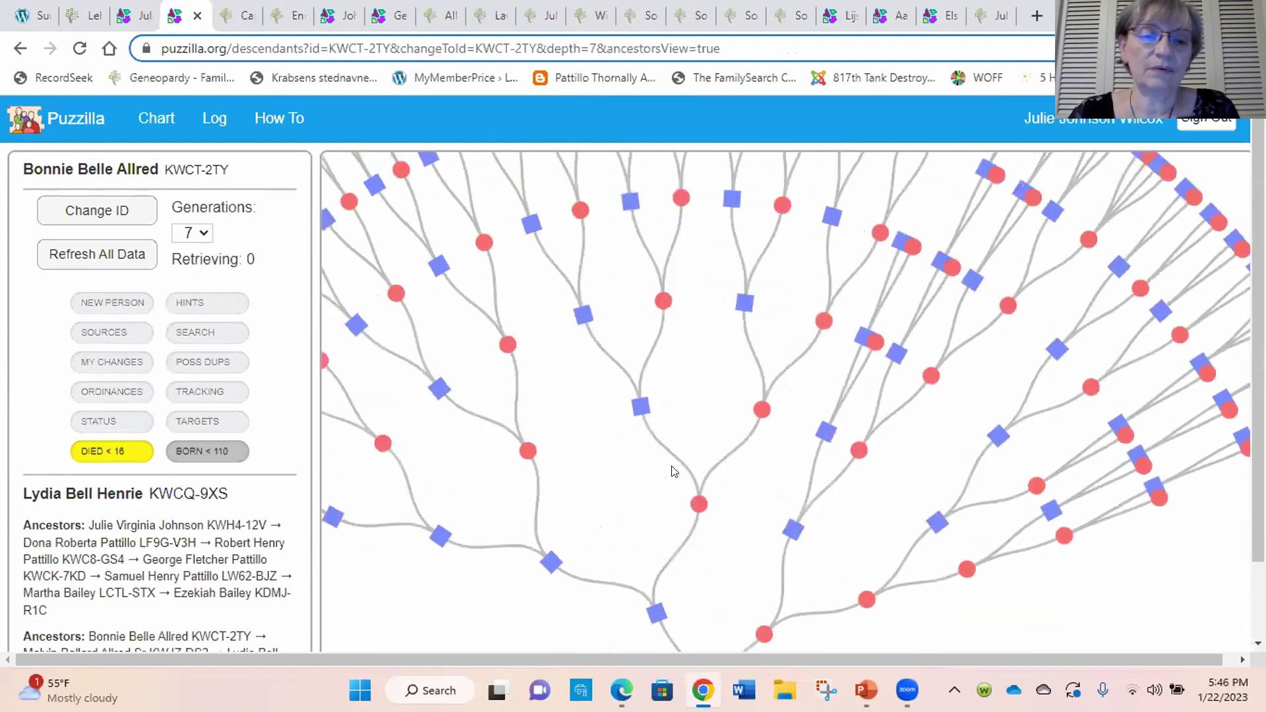
click(673, 405)
click(717, 314)
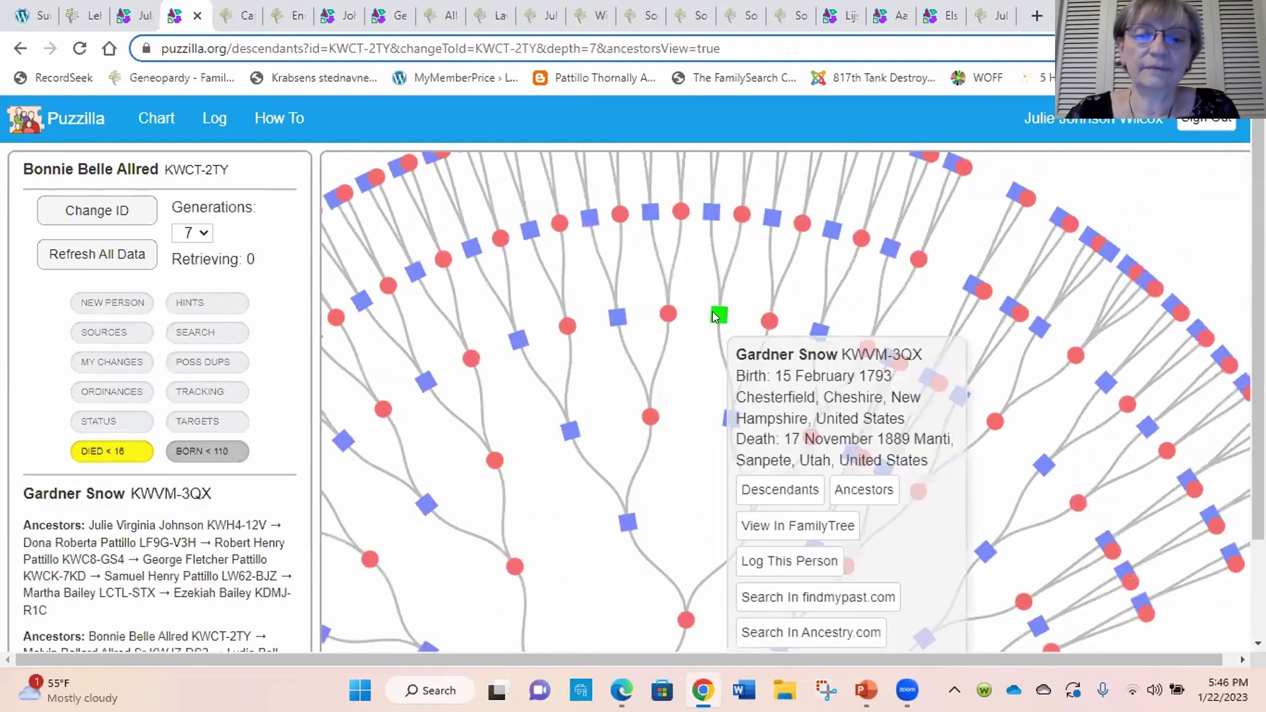
click(707, 214)
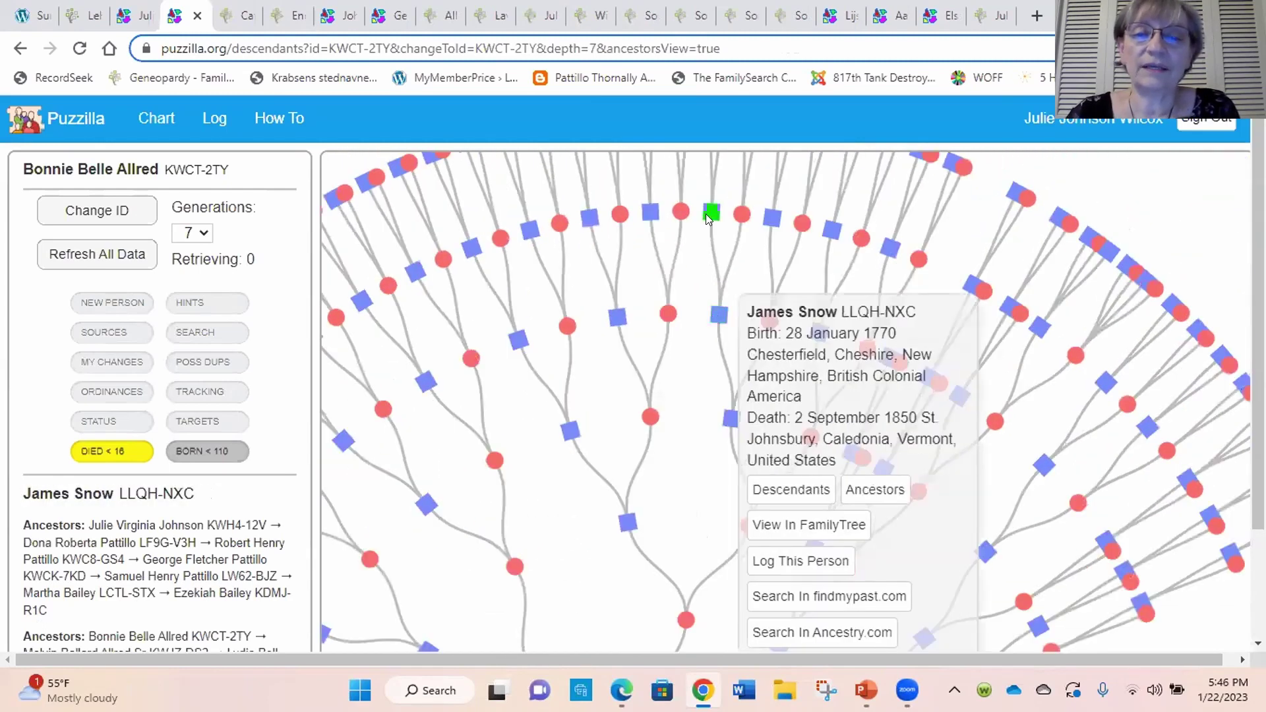
click(703, 208)
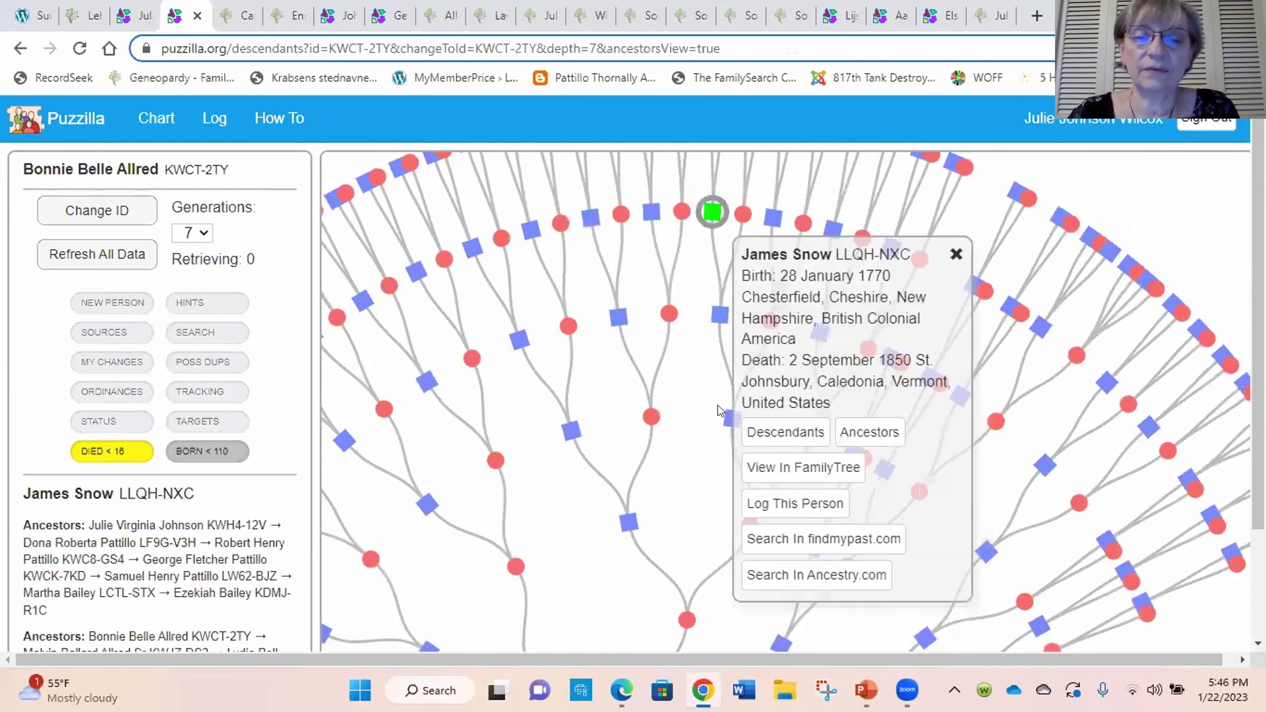
click(765, 432)
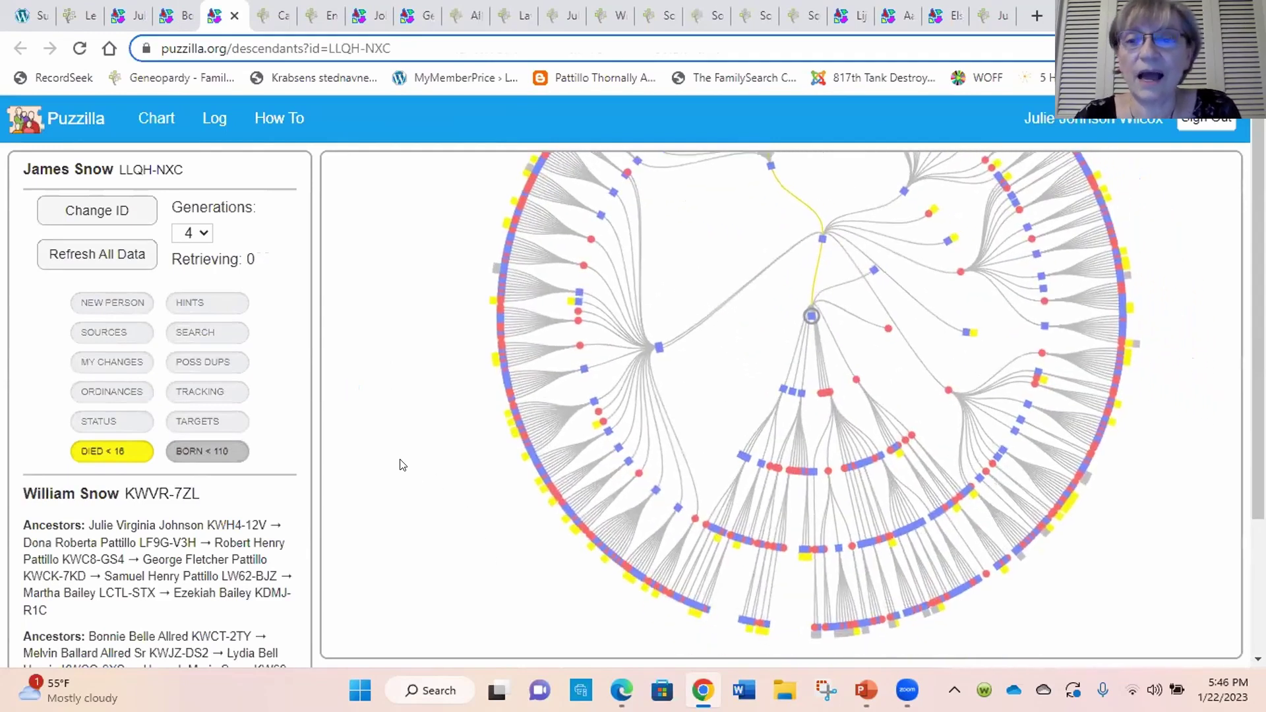
Highlight the ordinance opportunities on the 4-generation descendants chart of LLQH-NXC
mouse_move(658, 346)
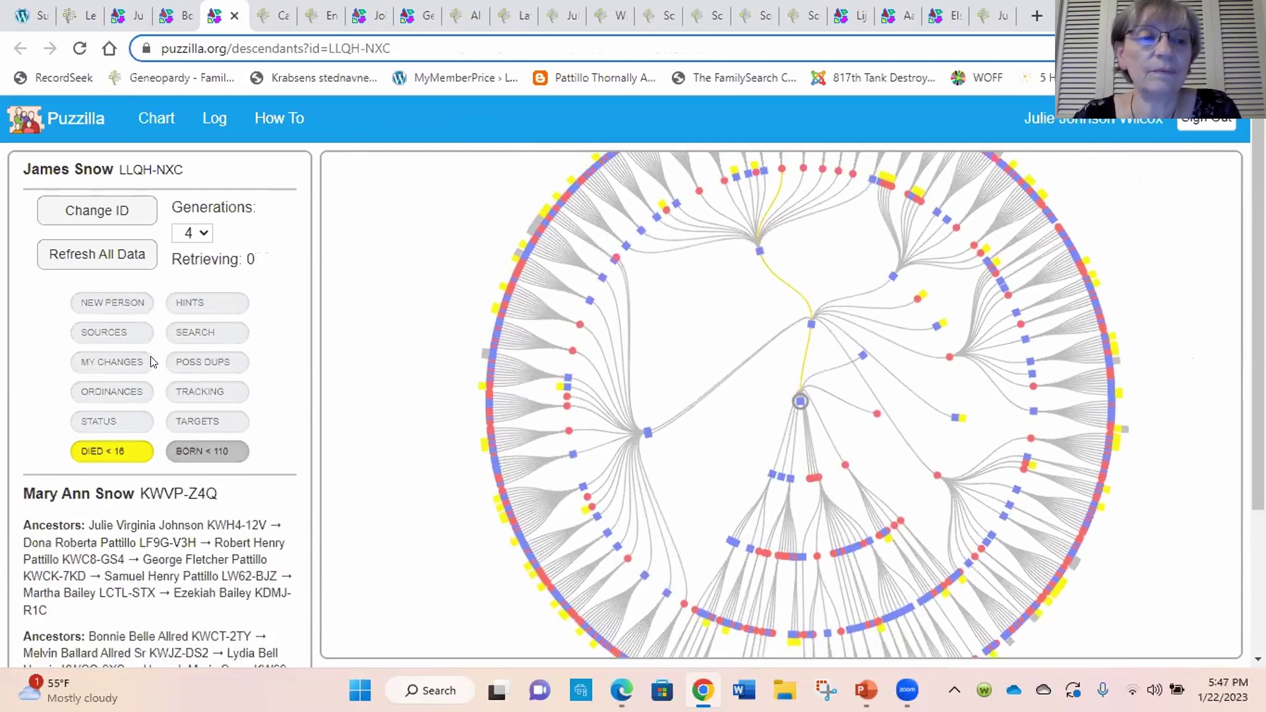
click(112, 392)
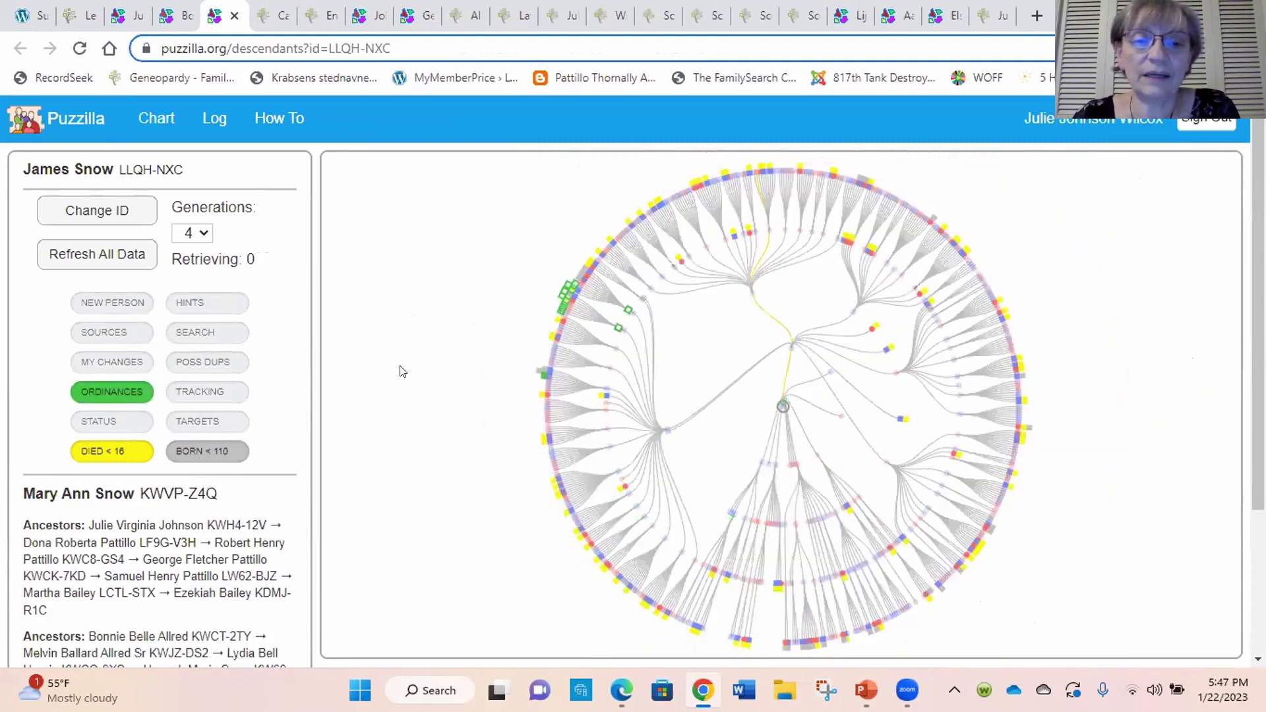
scroll(445, 367, up, 2)
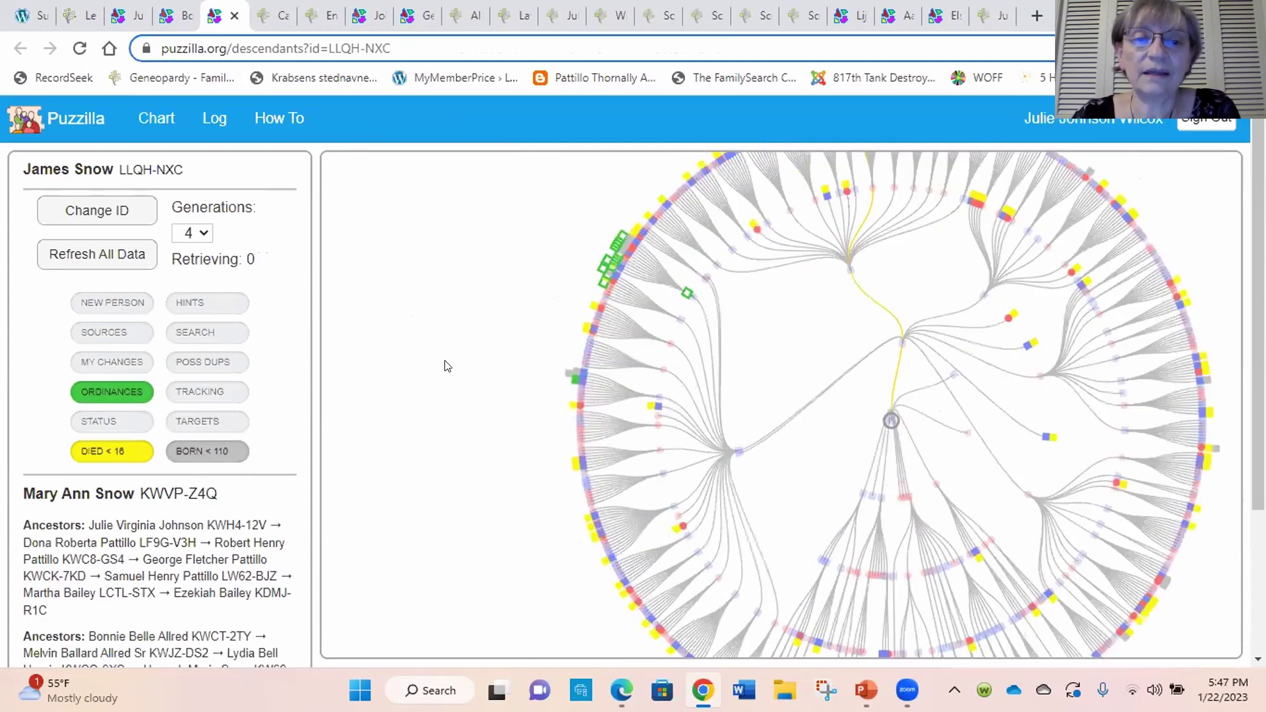
drag(436, 394, 416, 376)
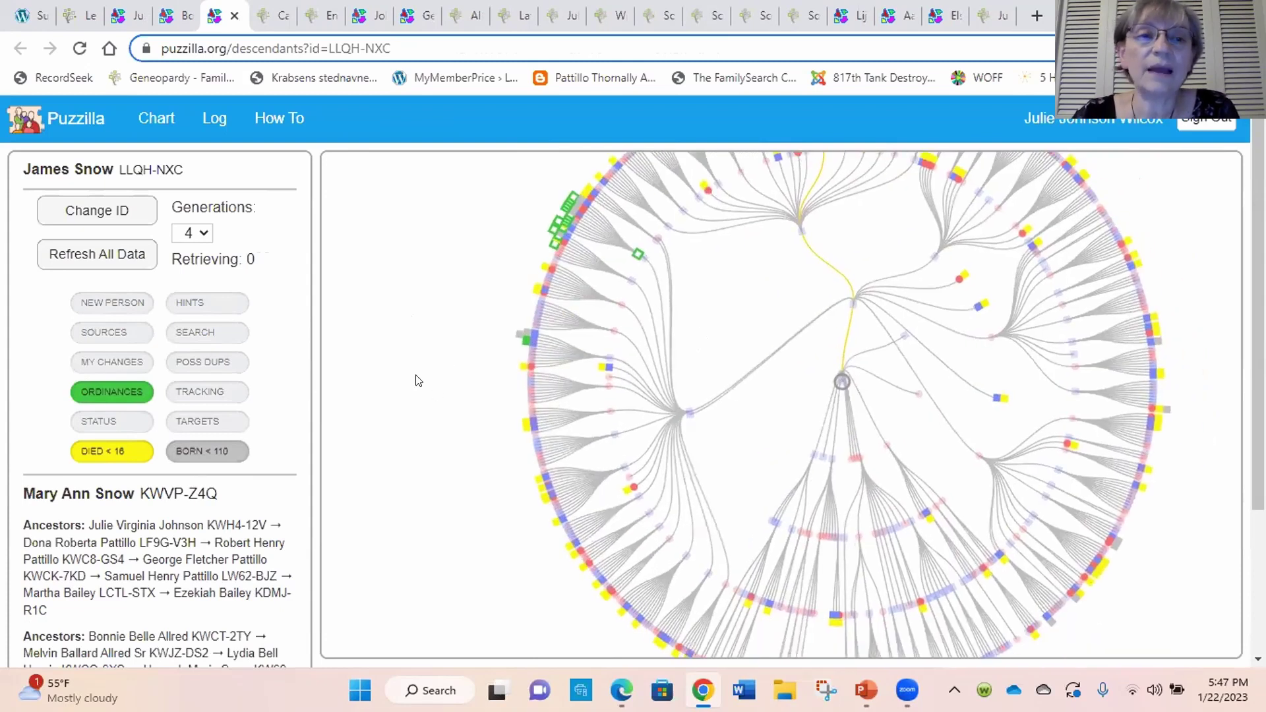
Return to the KWCT-2TY ancestors chart, dismiss the LLQH-NXC details, and check the outermost ancestor G7MM-6PX
click(172, 20)
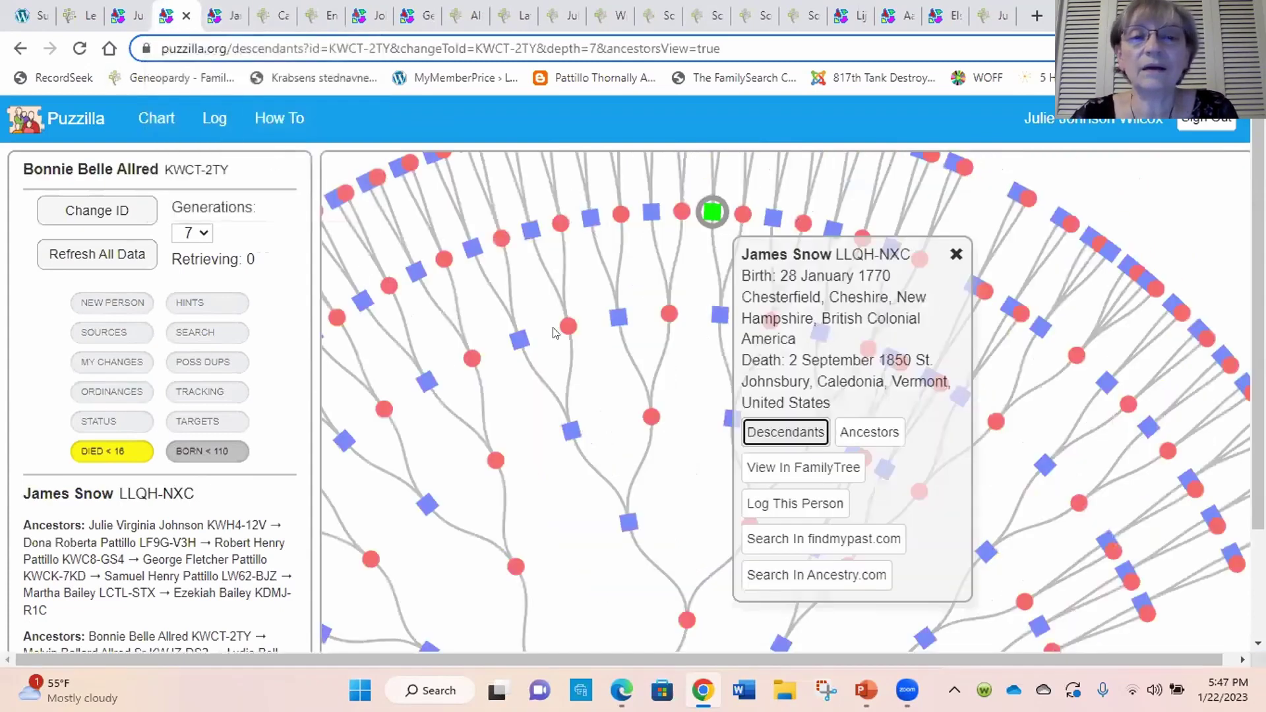
click(955, 256)
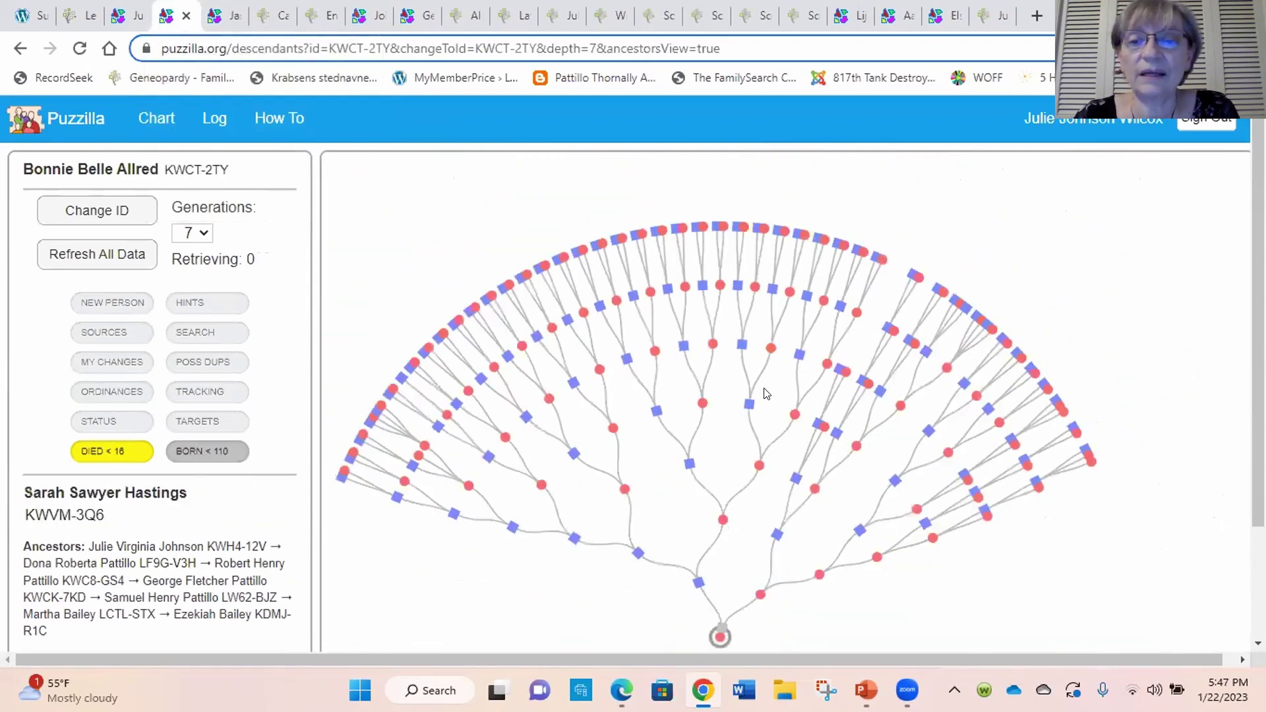
click(343, 474)
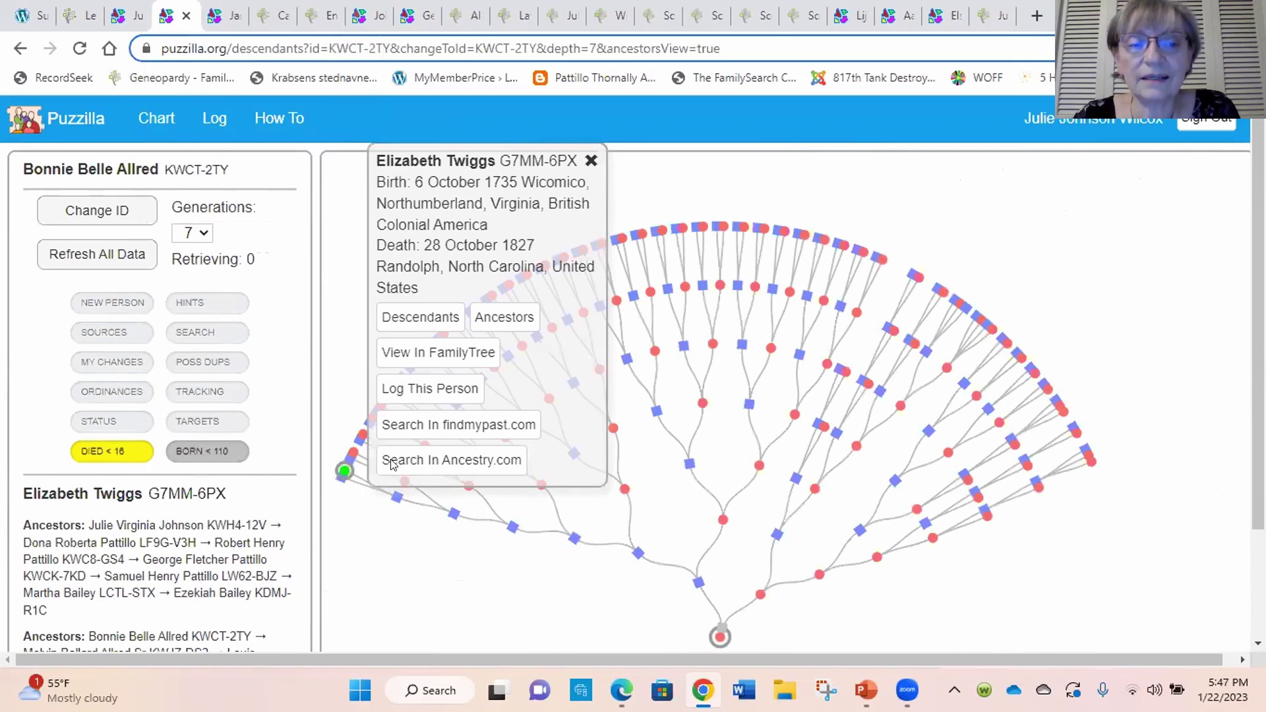
click(591, 161)
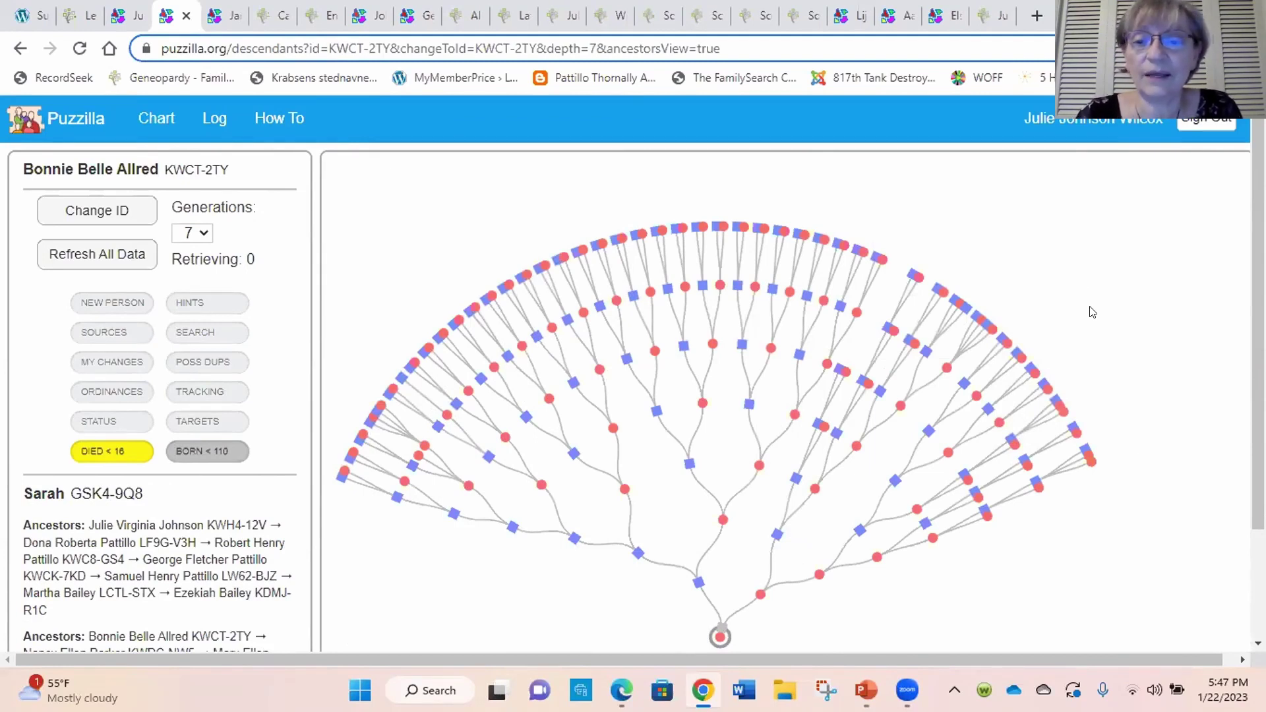
Return to the LLQH-NXC descendants chart and inspect the green-marked descendants on the outer ring
click(230, 16)
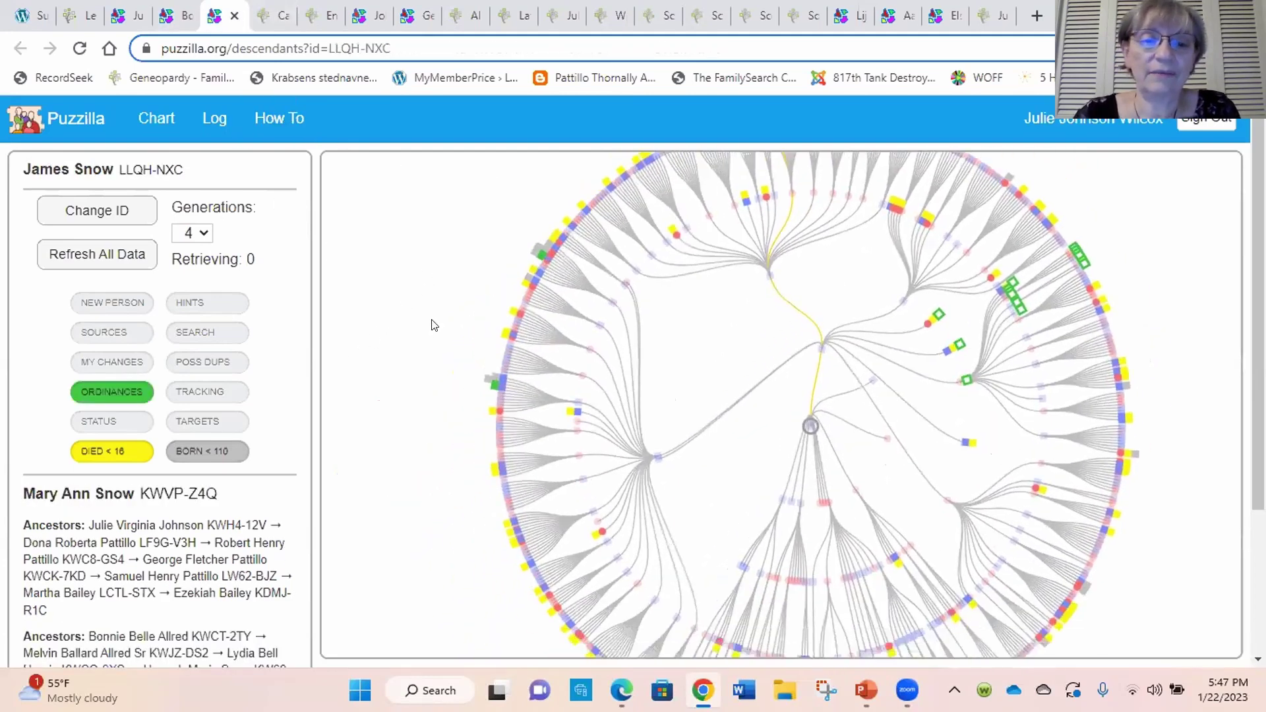
scroll(434, 324, up, 3)
drag(511, 467, 447, 528)
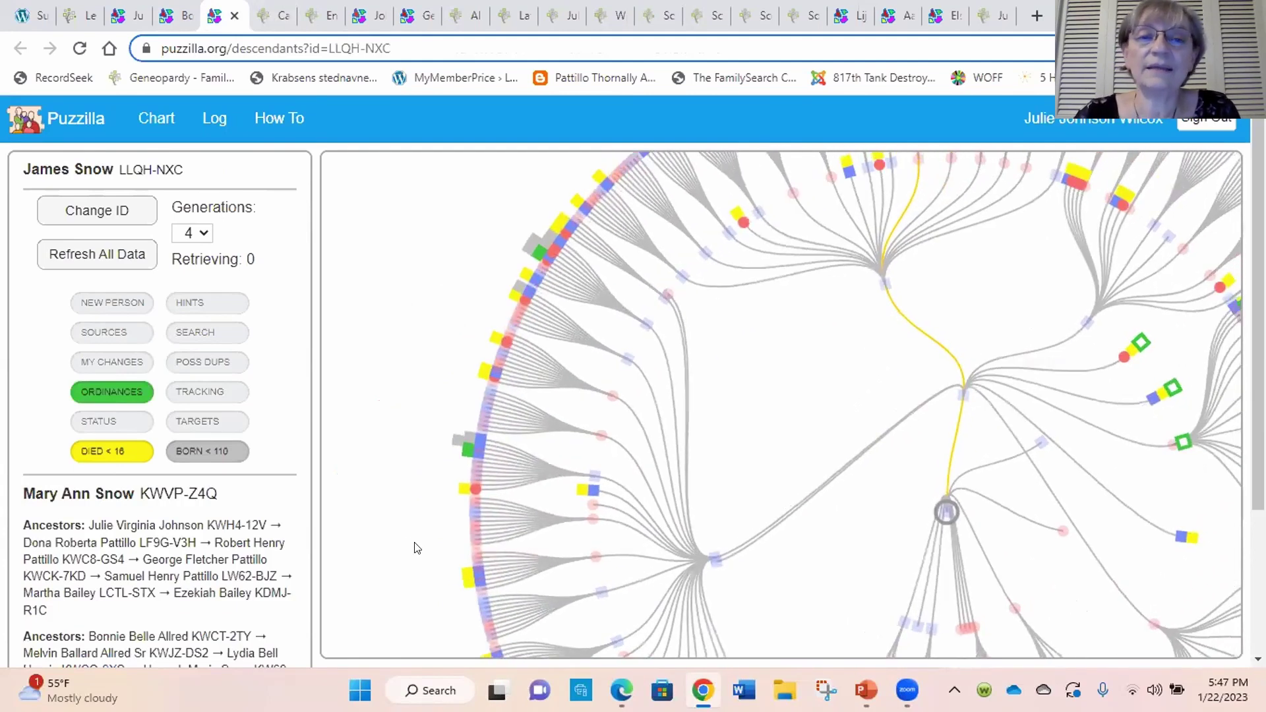
click(533, 245)
scroll(485, 259, up, 2)
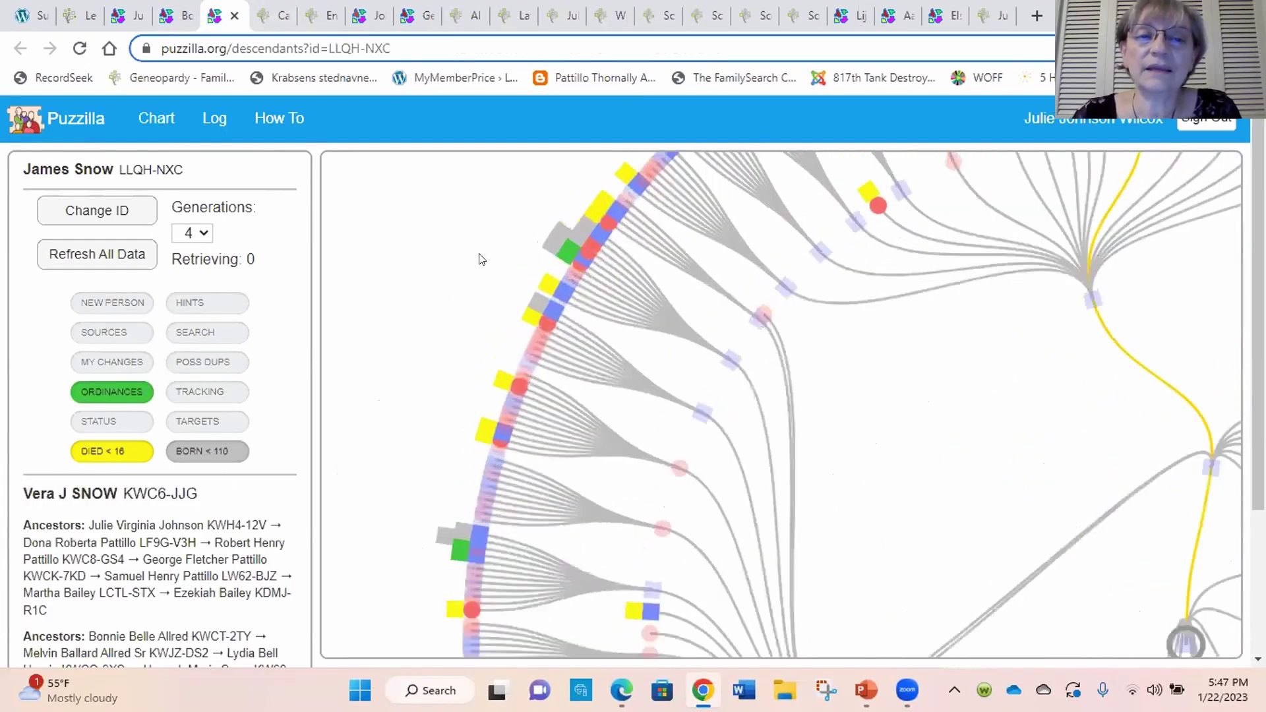
mouse_move(548, 249)
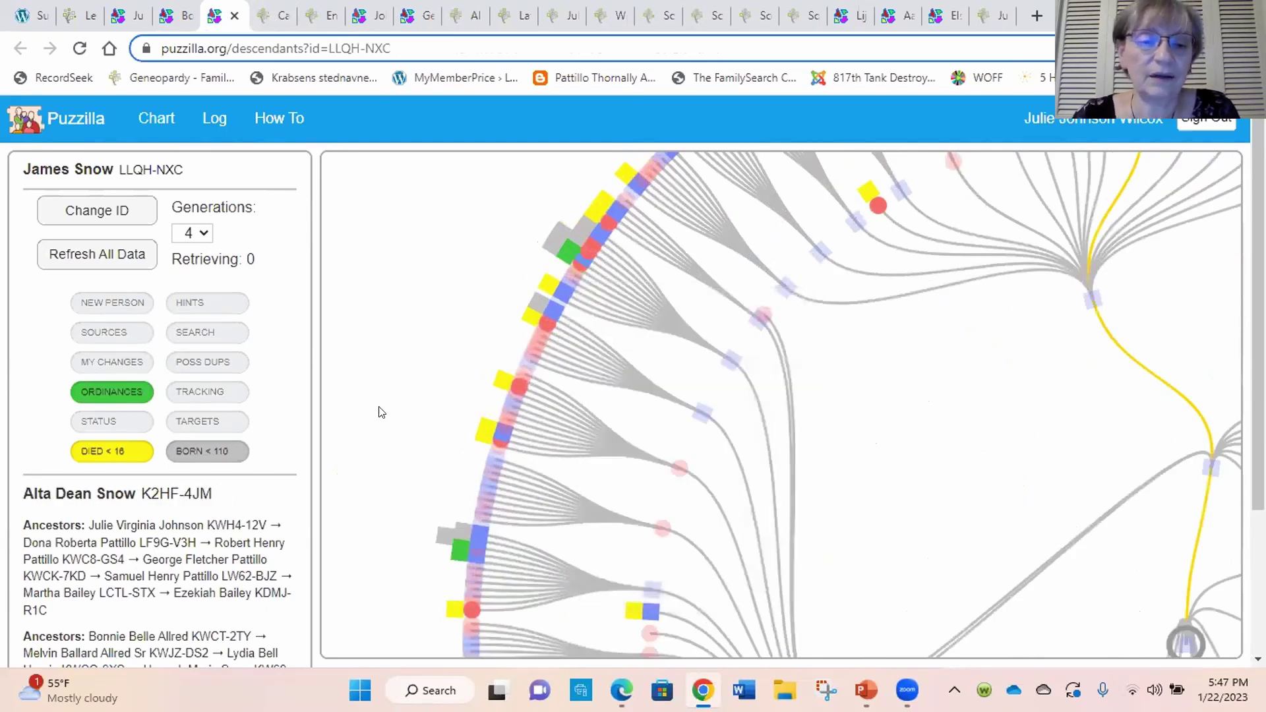
scroll(432, 170, up, 3)
mouse_move(495, 302)
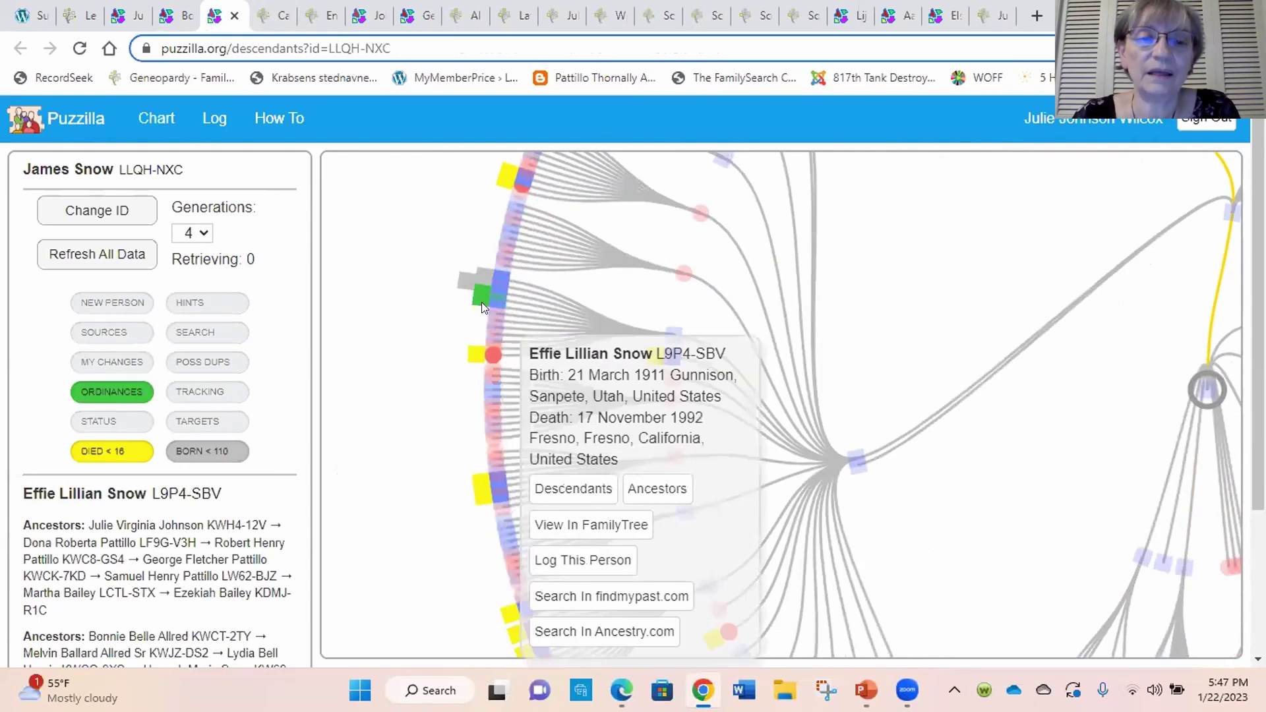
click(481, 311)
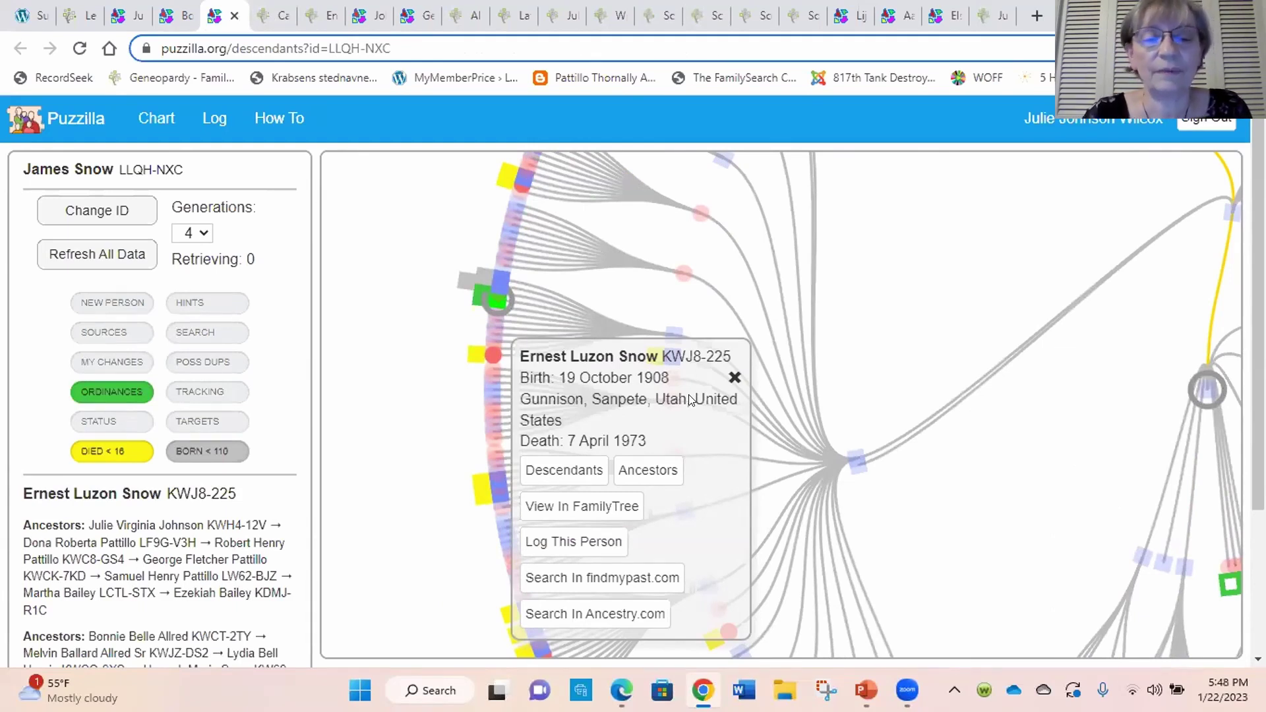
click(607, 508)
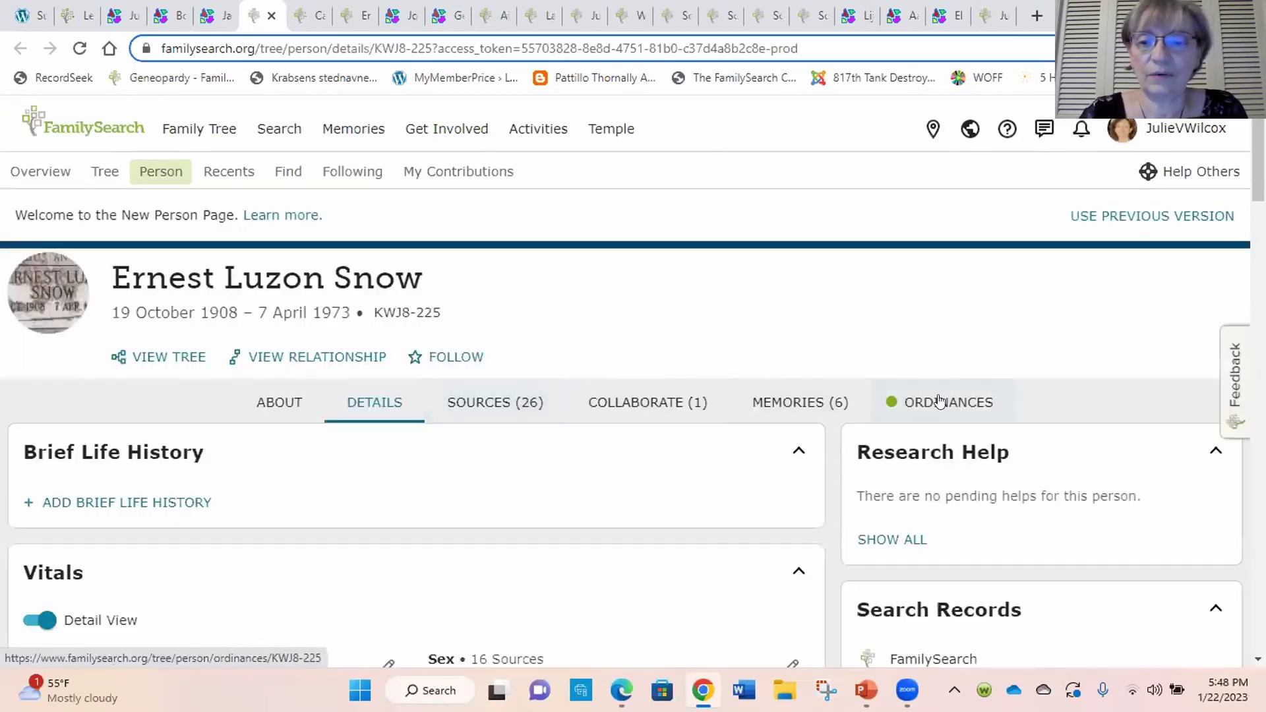
click(940, 402)
scroll(488, 464, down, 10)
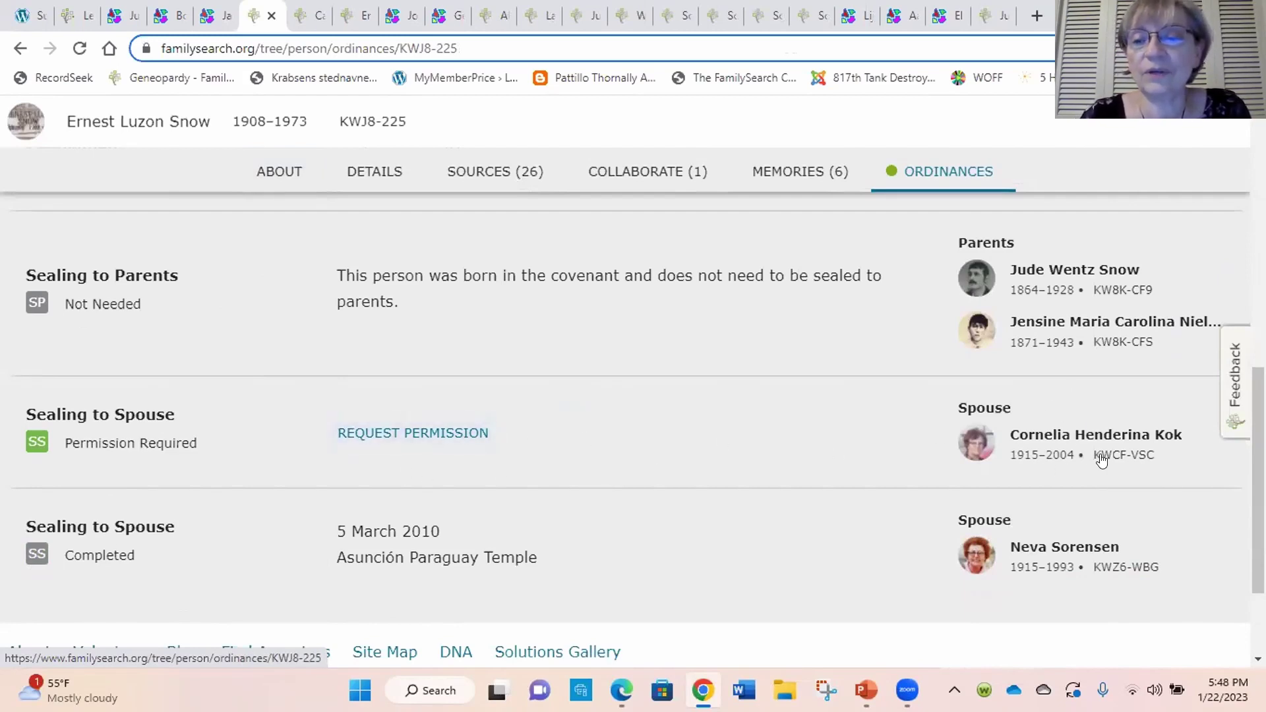
Close the KWJ8-225 ordinances page and inspect the green-marked descendants around the outer ring of the LLQH-NXC descendants chart
click(271, 16)
click(734, 377)
scroll(899, 295, down, 3)
drag(817, 327, 568, 410)
scroll(570, 410, down, 2)
scroll(1116, 367, down, 1)
drag(1139, 408, 1134, 317)
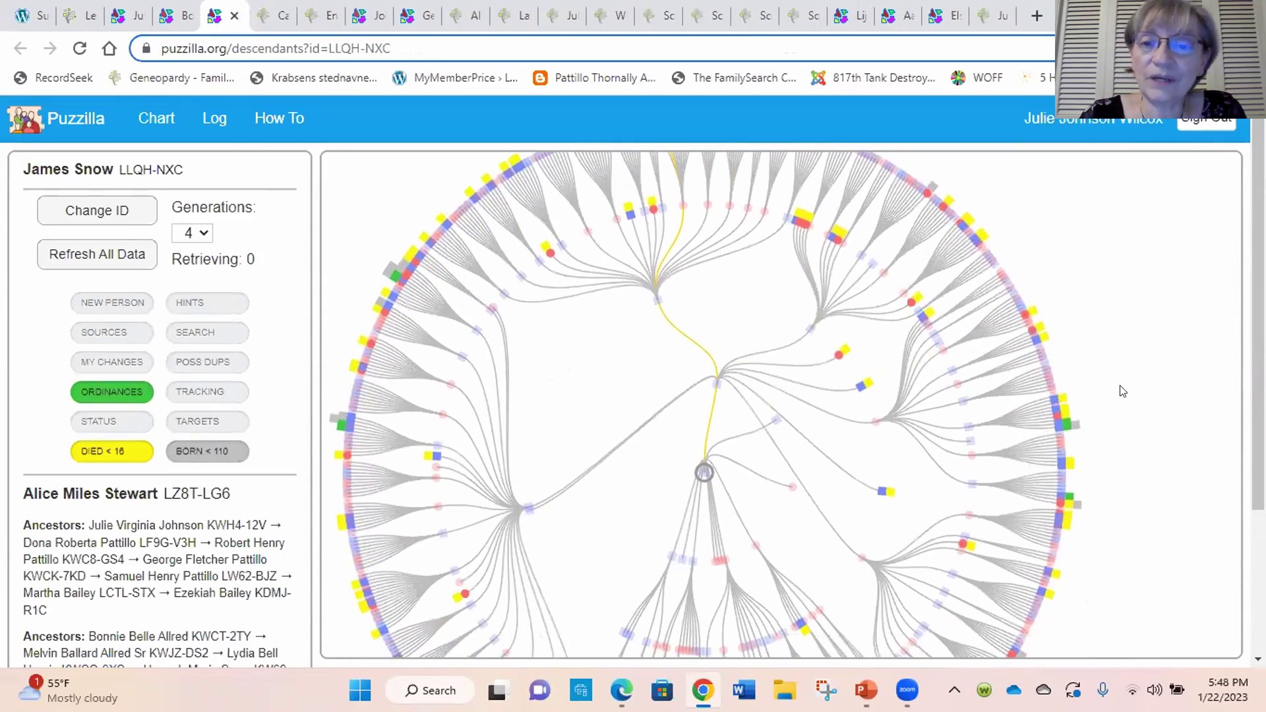
scroll(1124, 391, up, 1)
drag(1131, 508, 1179, 339)
scroll(1161, 399, down, 2)
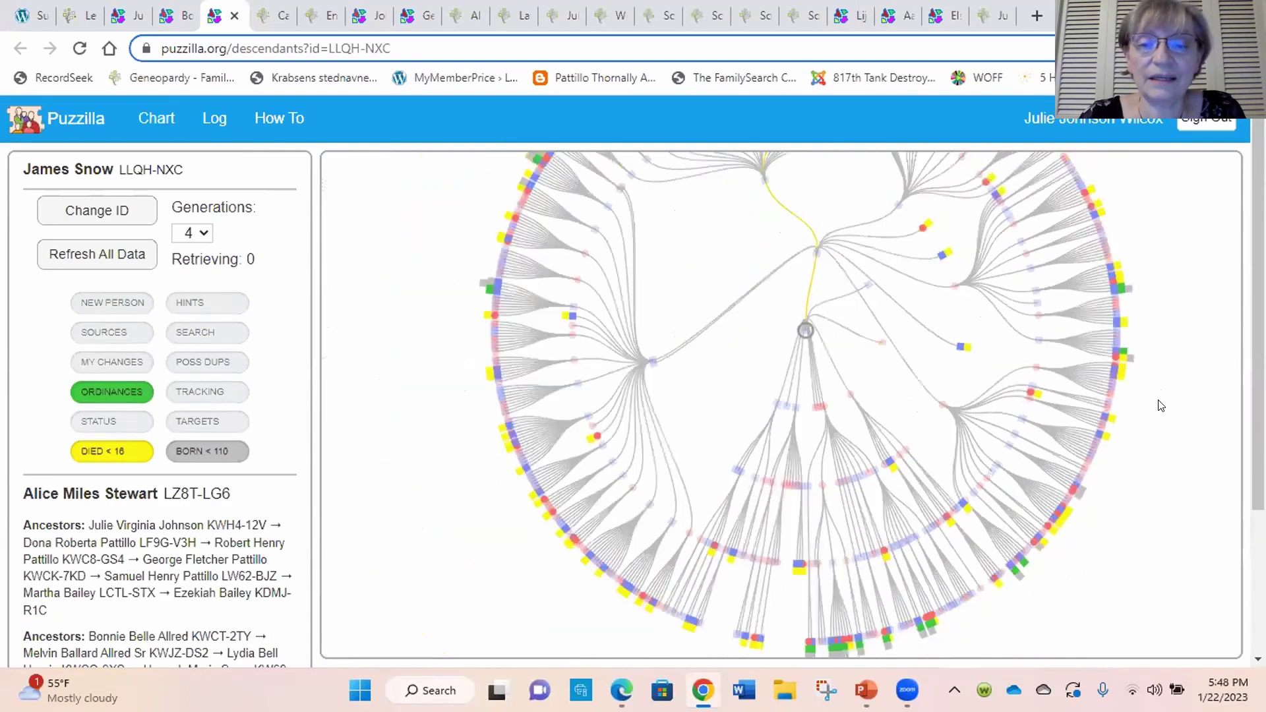
Return to the 7-generation KWH4-12V ancestors chart, dismiss the KDMJ-R1C details, and fit the whole fan in view
key(ctrl+Page_Up)
key(ctrl+Page_Up)
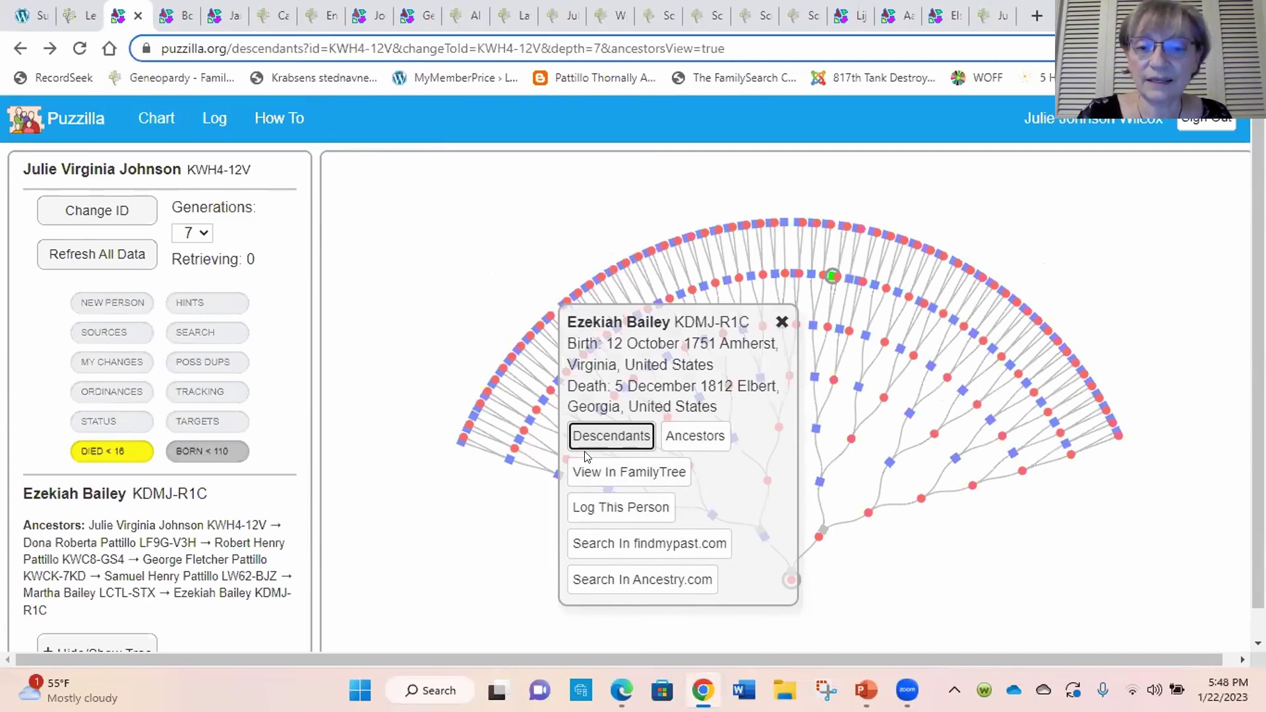
click(782, 322)
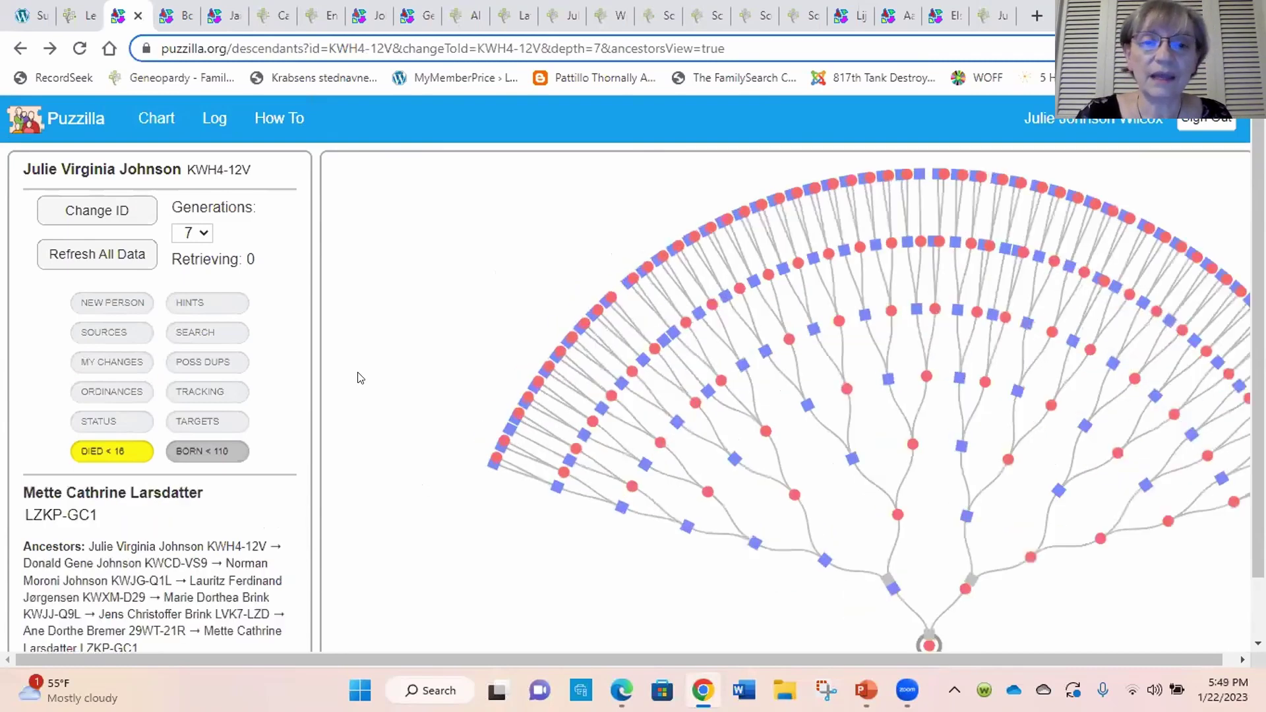
scroll(366, 547, down, 1)
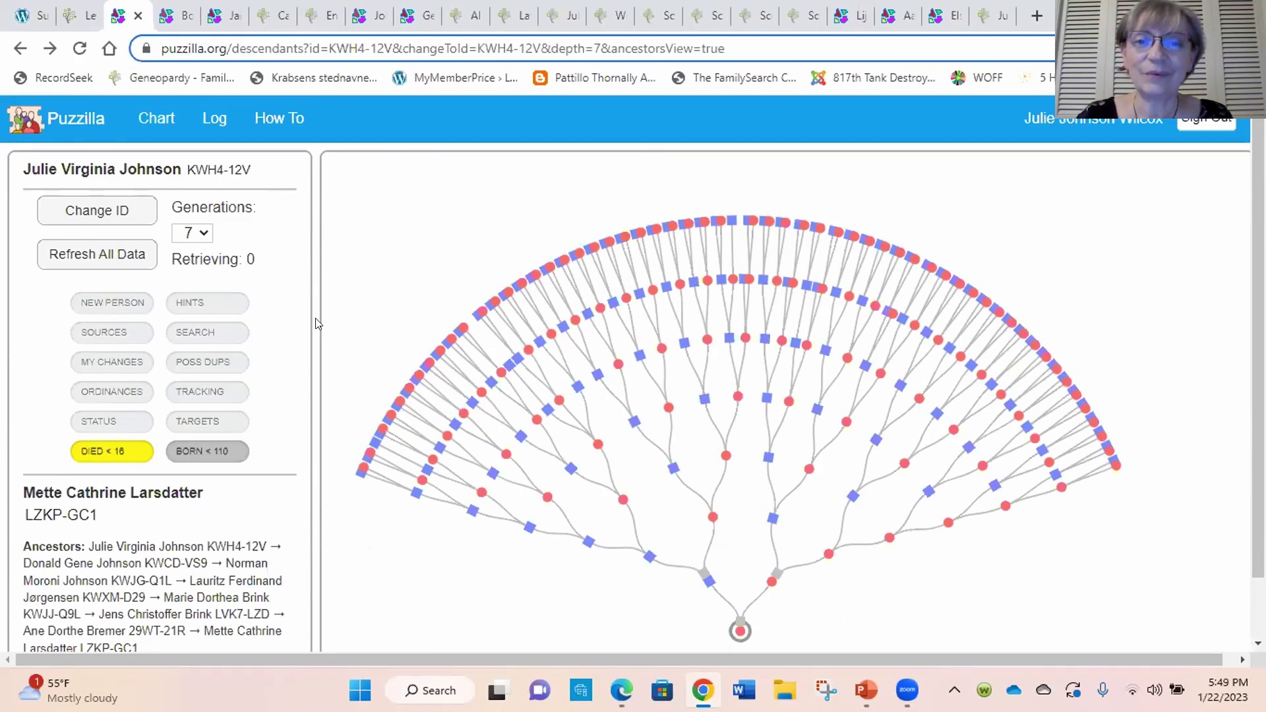
Open the descendants chart of the outermost-row ancestor L6VM-SGV and set it to 5 generations
mouse_move(766, 227)
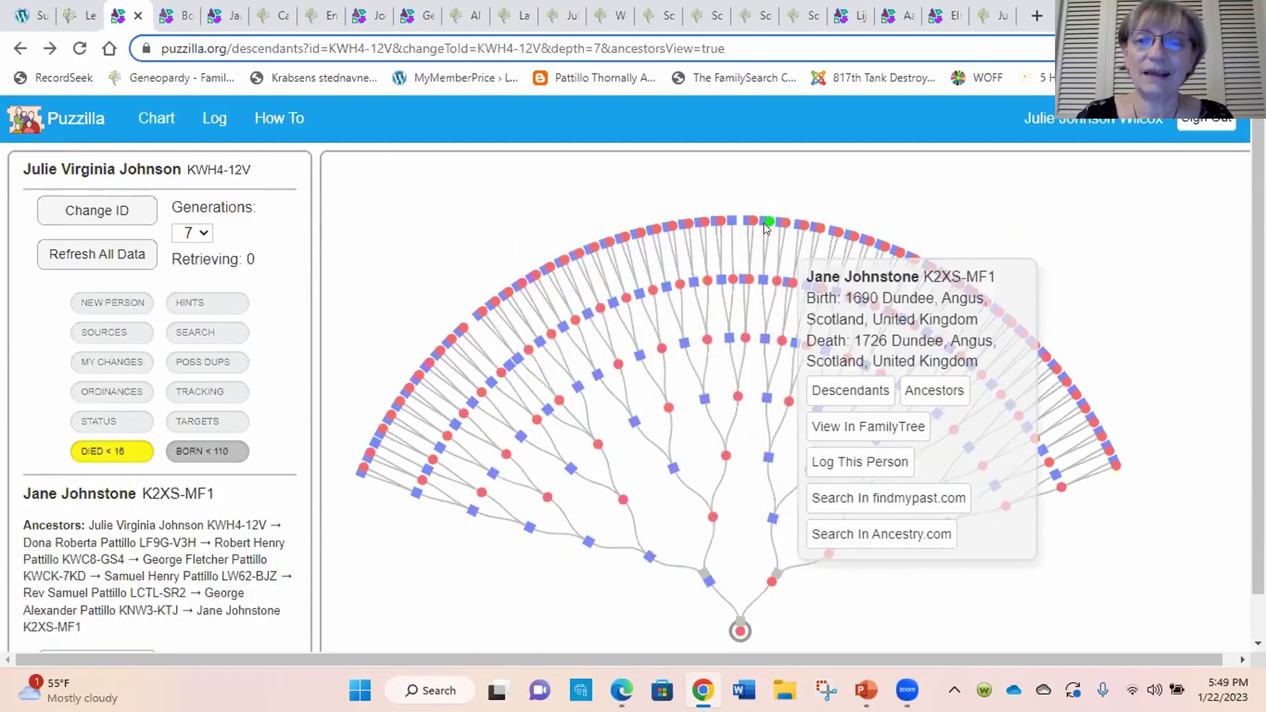
click(811, 225)
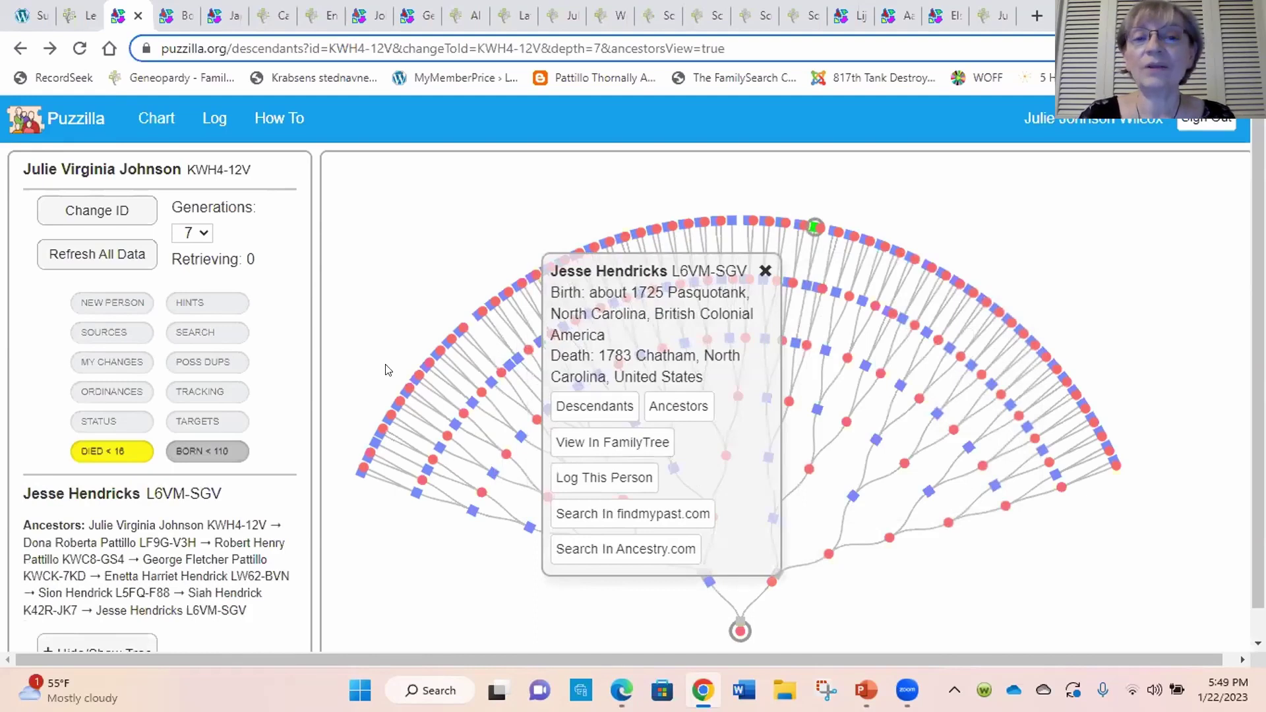
click(602, 403)
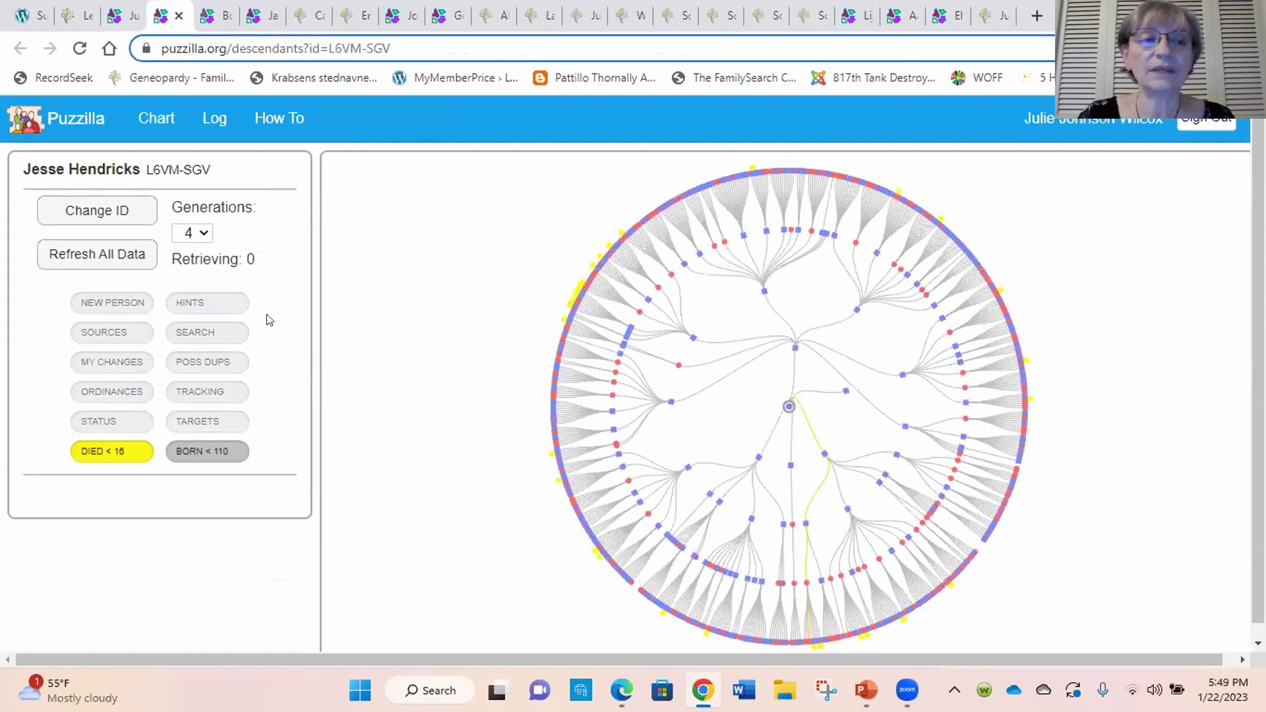
click(200, 231)
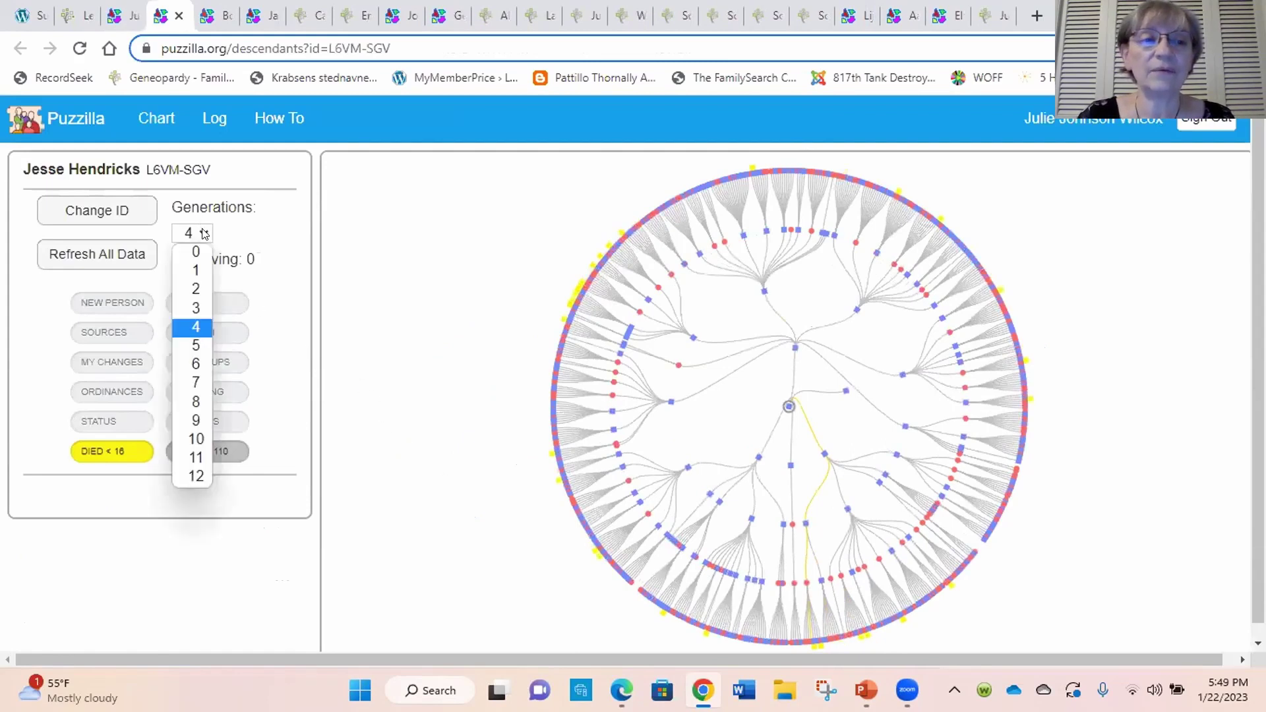
click(210, 346)
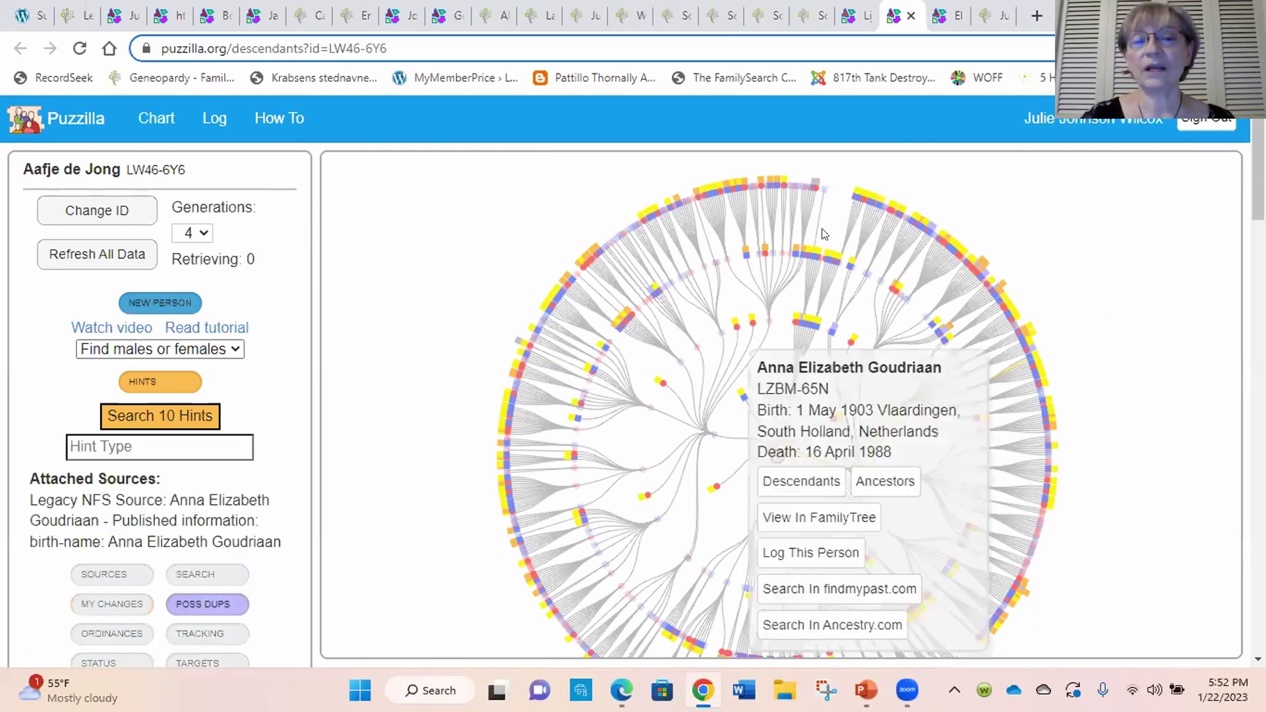
Examine the lower part of the LW46-6Y6 descendants chart with its hints and possible duplicates highlighted
drag(404, 529, 403, 424)
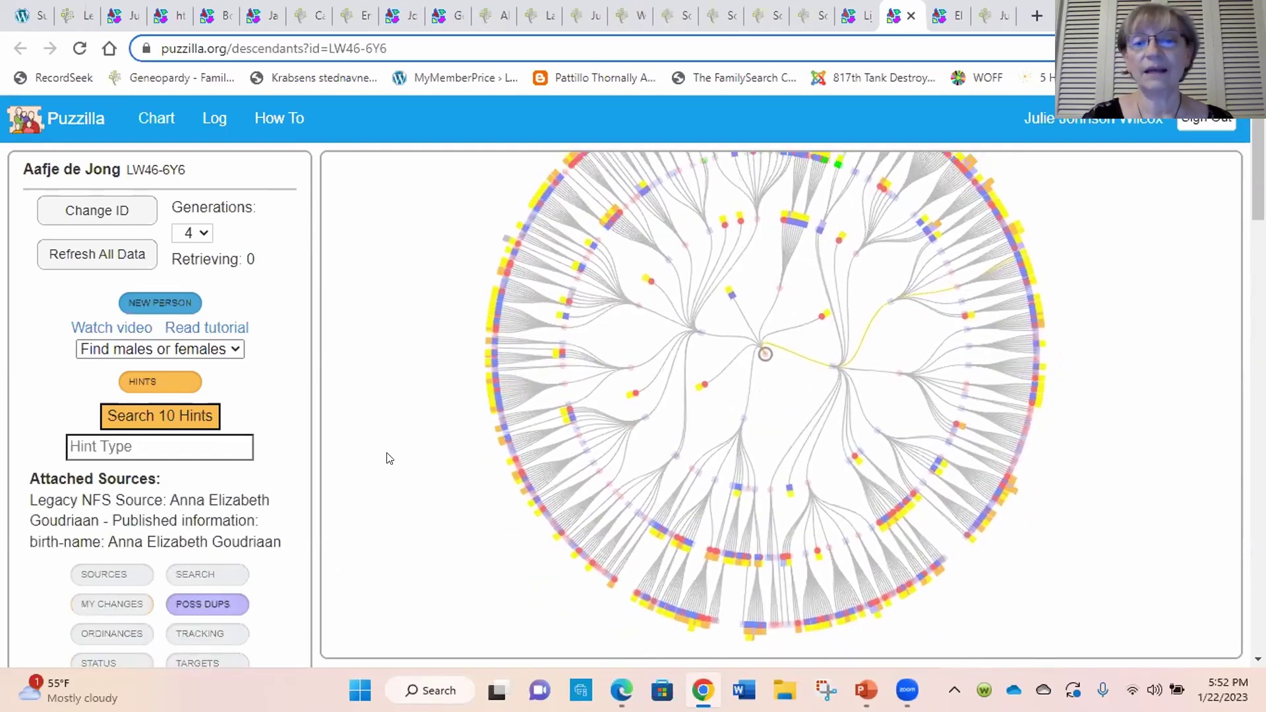